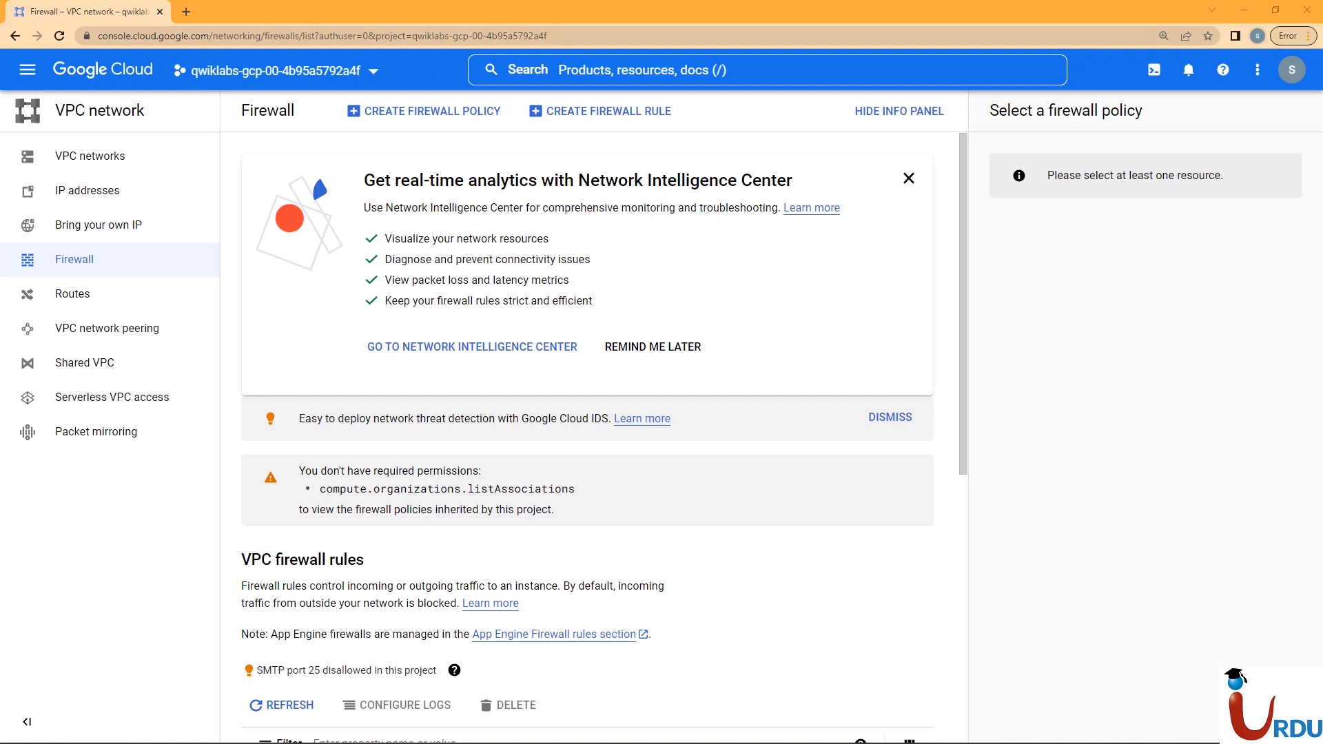
Step: Start a new VPC firewall rule named default-allow-http
{"action": "left_click", "coordinate": [600, 111]}
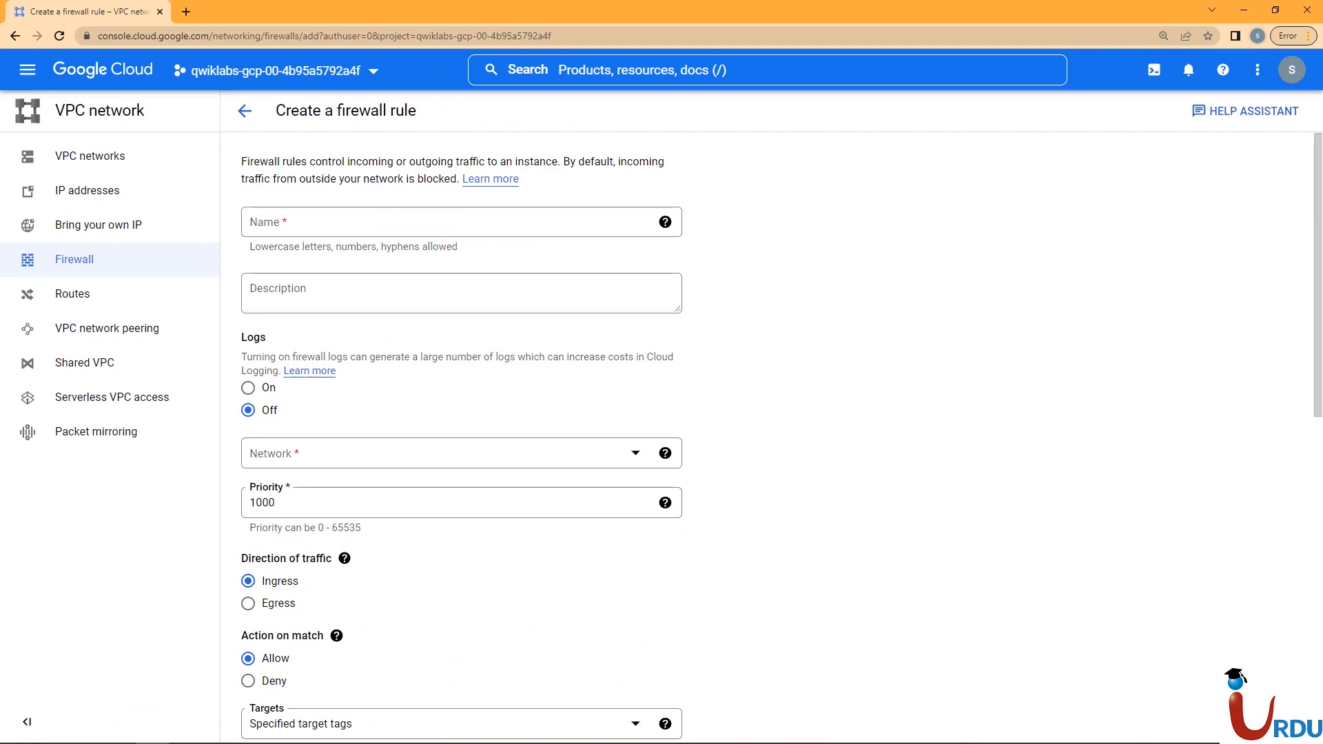
{"action": "left_click", "coordinate": [448, 222]}
{"action": "type", "text": "default-allow-http"}
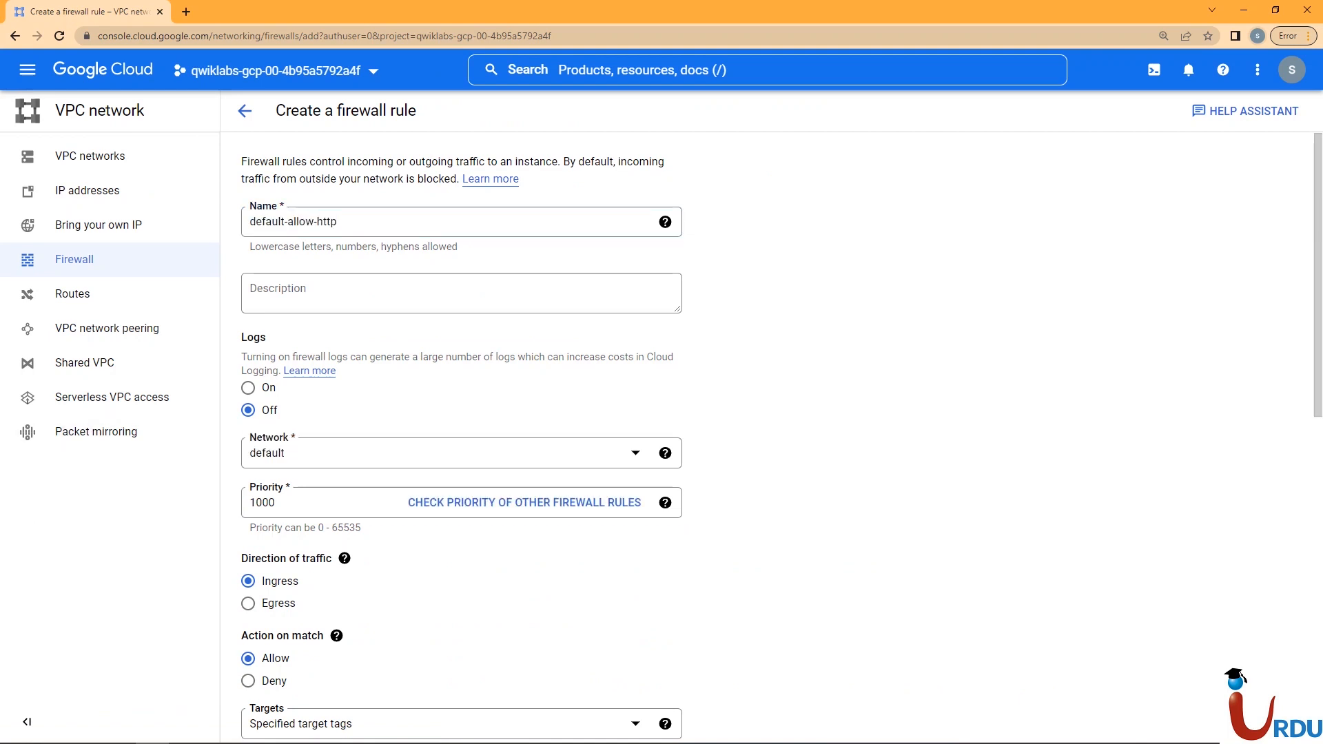
Step: Set the HTTP rule's target tag to http-server and its source IPv4 range to 0.0.0.0/0
{"action": "left_click_drag", "start_coordinate": [1318, 275], "coordinate": [1318, 399]}
{"action": "left_click", "coordinate": [461, 510]}
{"action": "type", "text": "0.0.0.0/0"}
{"action": "left_click", "coordinate": [441, 627]}
{"action": "type", "text": "0.0.0.0/0"}
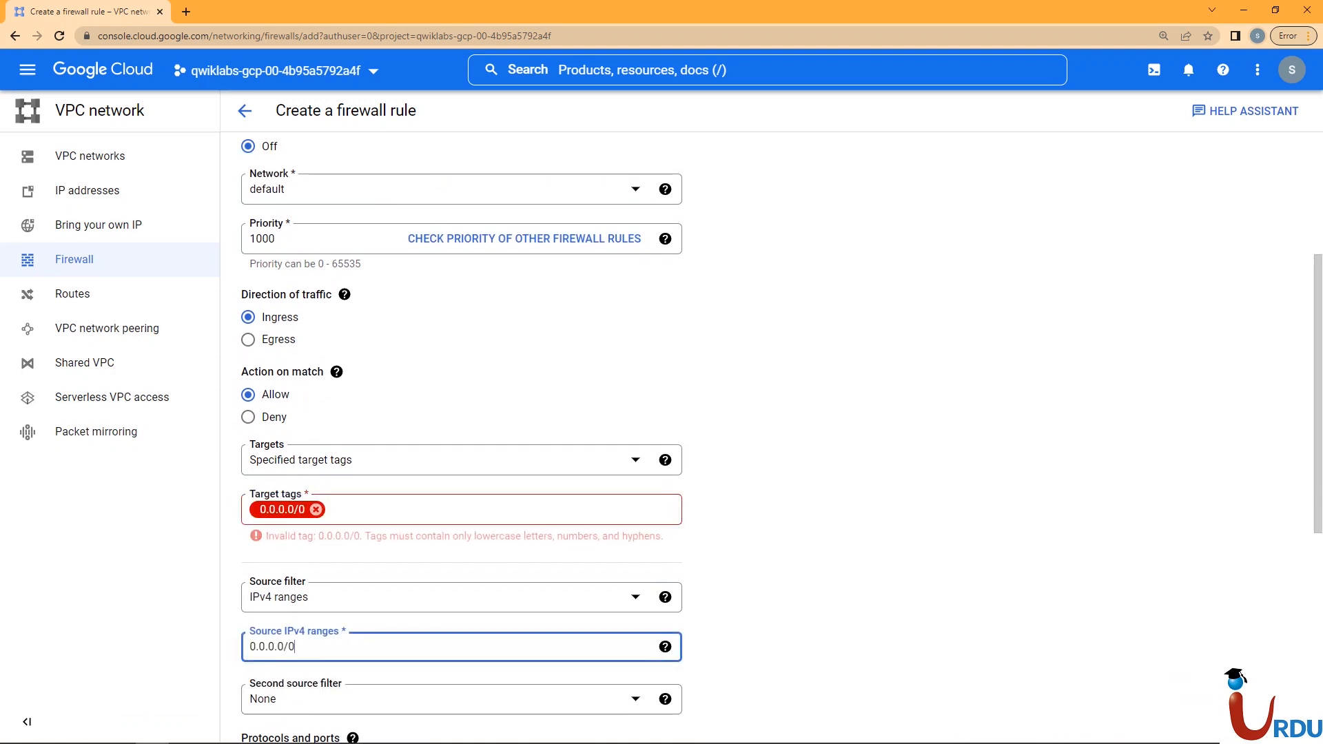
{"action": "key", "text": "alt+Tab"}
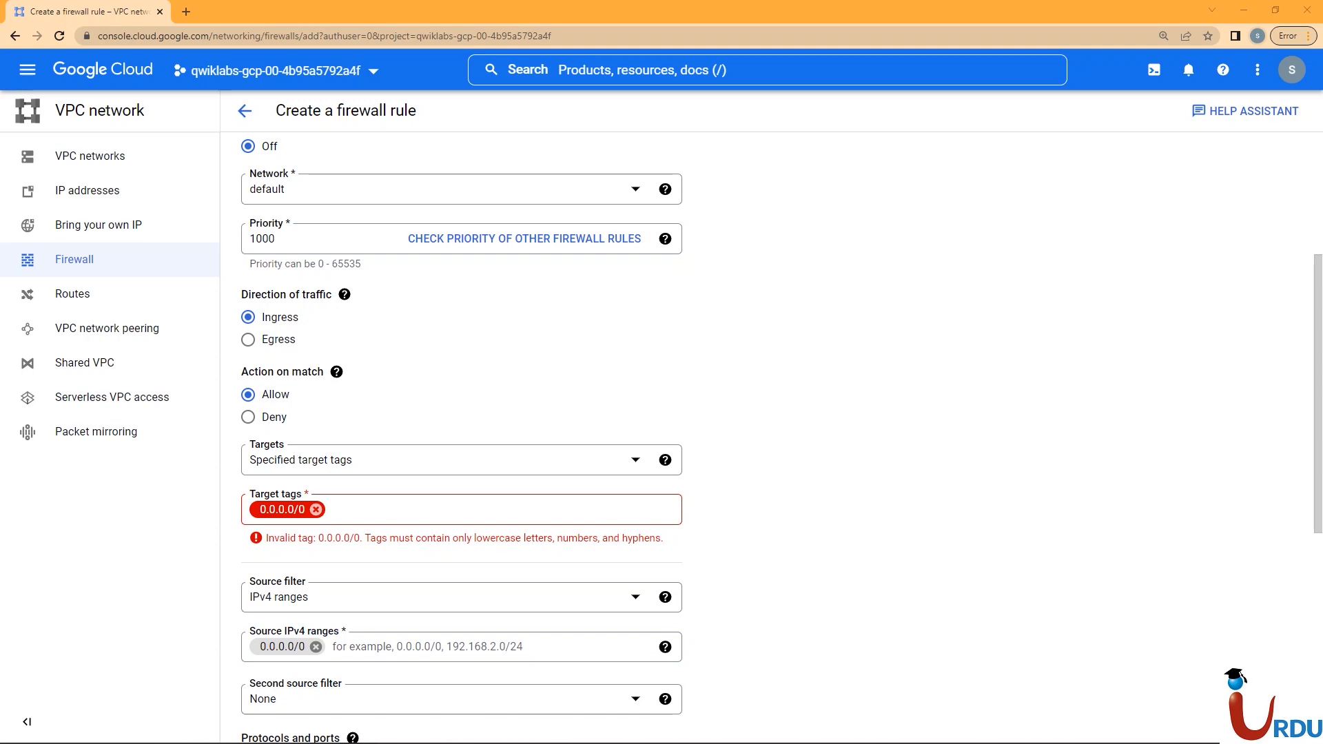
{"action": "left_click", "coordinate": [316, 510]}
{"action": "type", "text": "http-server"}
{"action": "left_click", "coordinate": [896, 511]}
Step: Allow TCP port 80 in the default-allow-http rule and create the rule
{"action": "left_click_drag", "start_coordinate": [1317, 403], "coordinate": [1318, 419]}
{"action": "scroll", "coordinate": [441, 441], "scroll_direction": "down", "scroll_amount": 5}
{"action": "left_click", "coordinate": [269, 407]}
{"action": "left_click", "coordinate": [344, 439]}
{"action": "type", "text": "80"}
{"action": "left_click", "coordinate": [271, 692]}
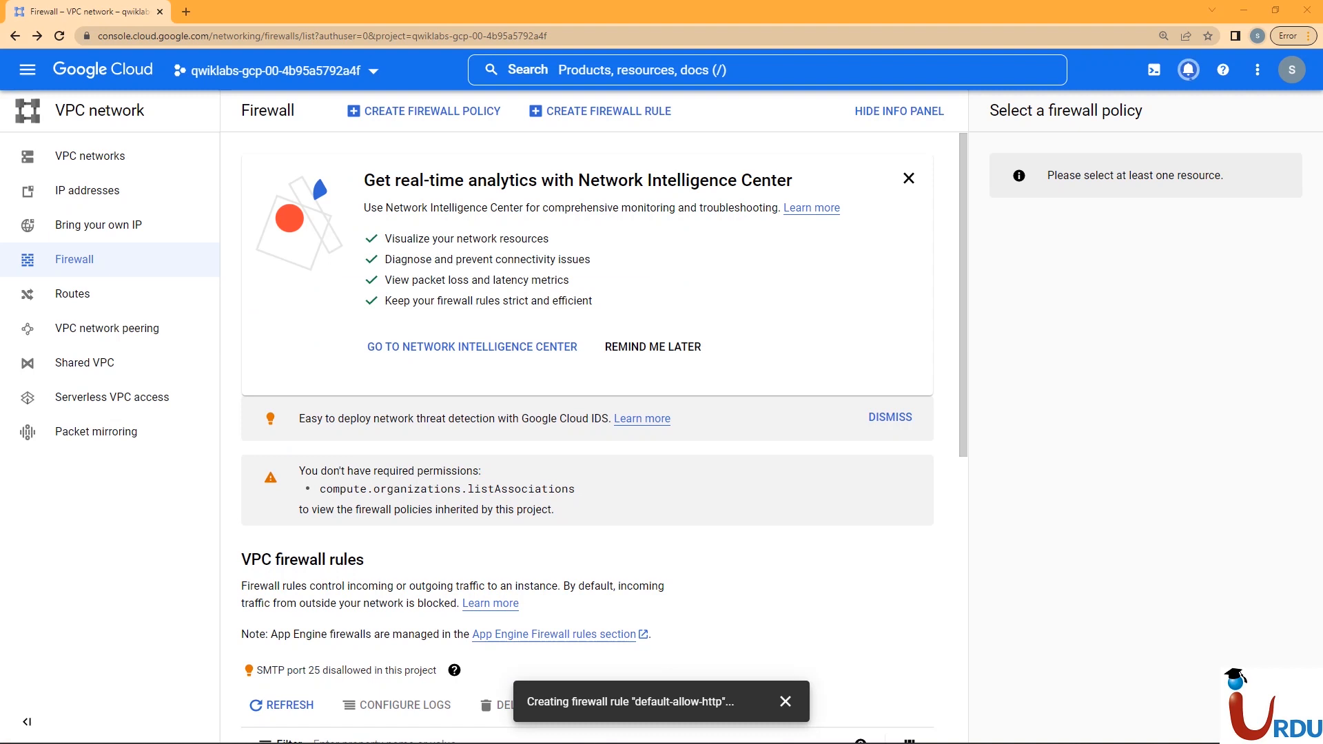
Step: Clear the info panel and analytics promotion from the firewall page, and start a second rule named default-allow-health-check
{"action": "left_click", "coordinate": [899, 111]}
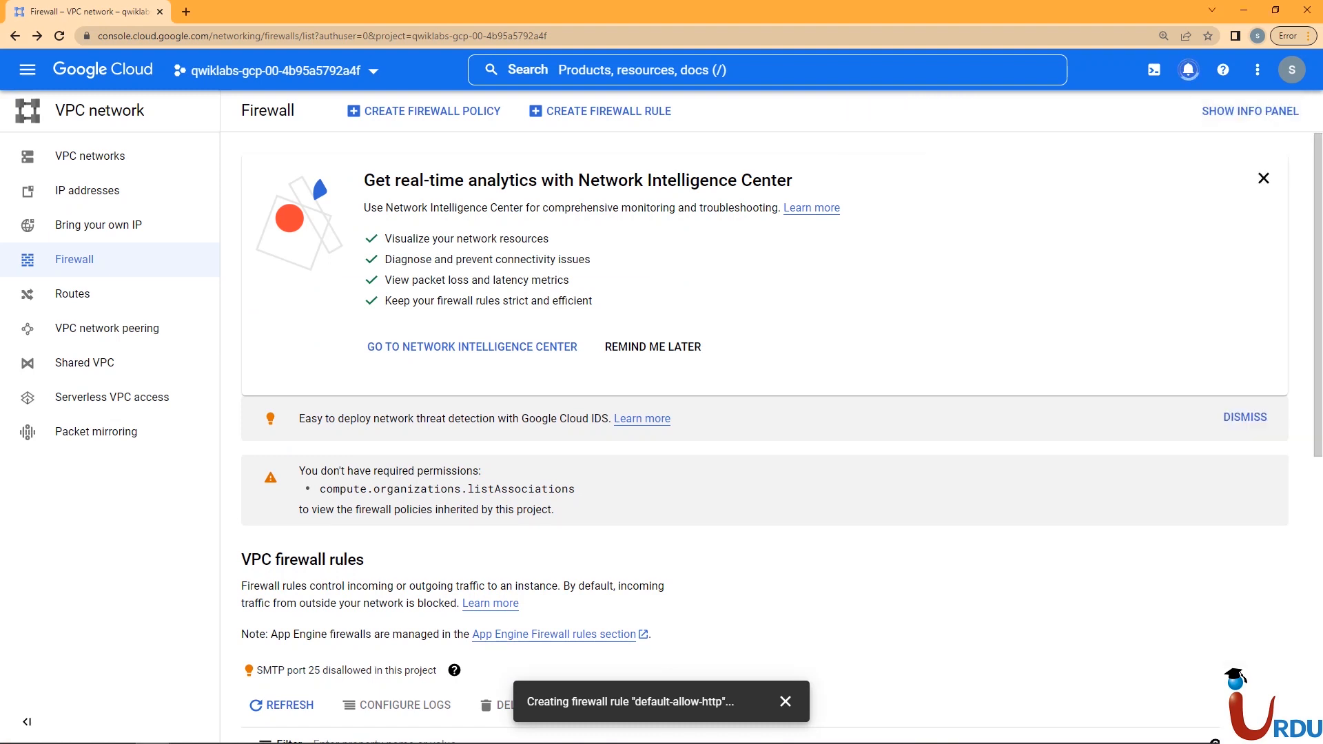
{"action": "left_click", "coordinate": [652, 347]}
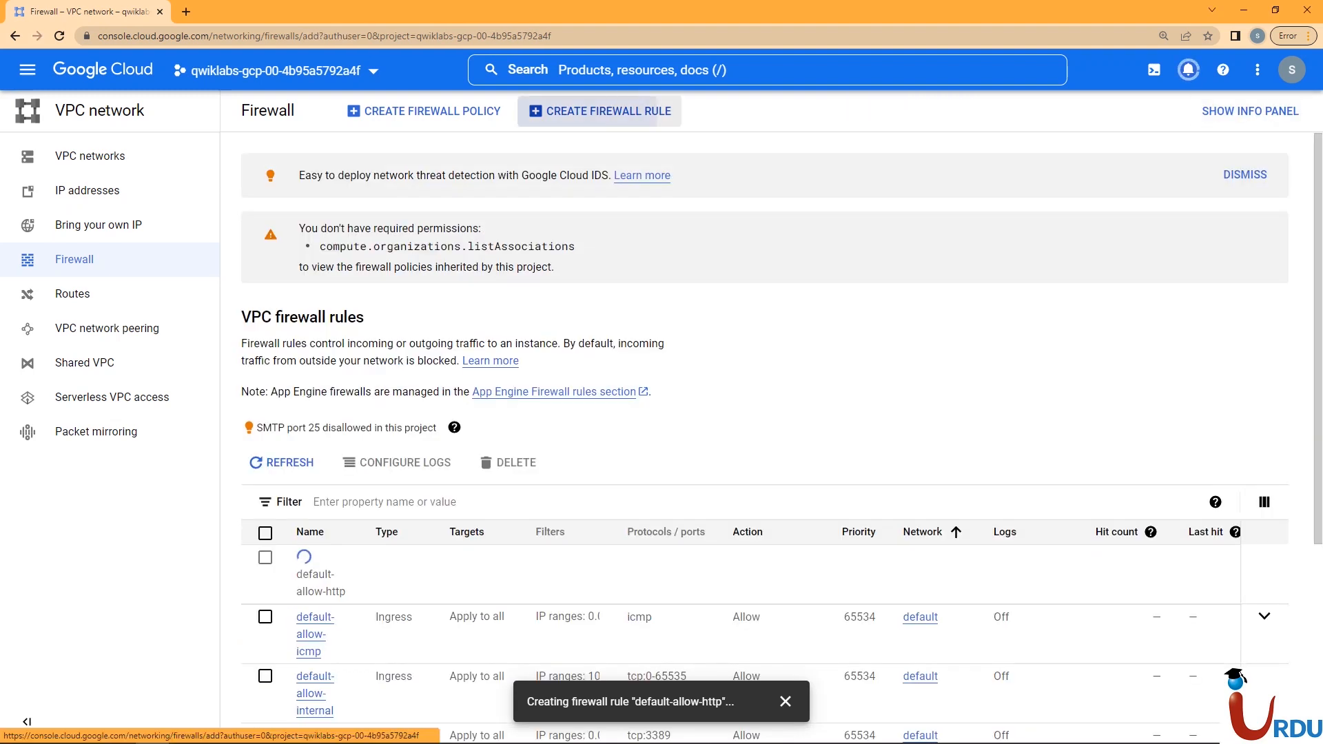
{"action": "left_click", "coordinate": [599, 111]}
{"action": "type", "text": "default-allow-health-check"}
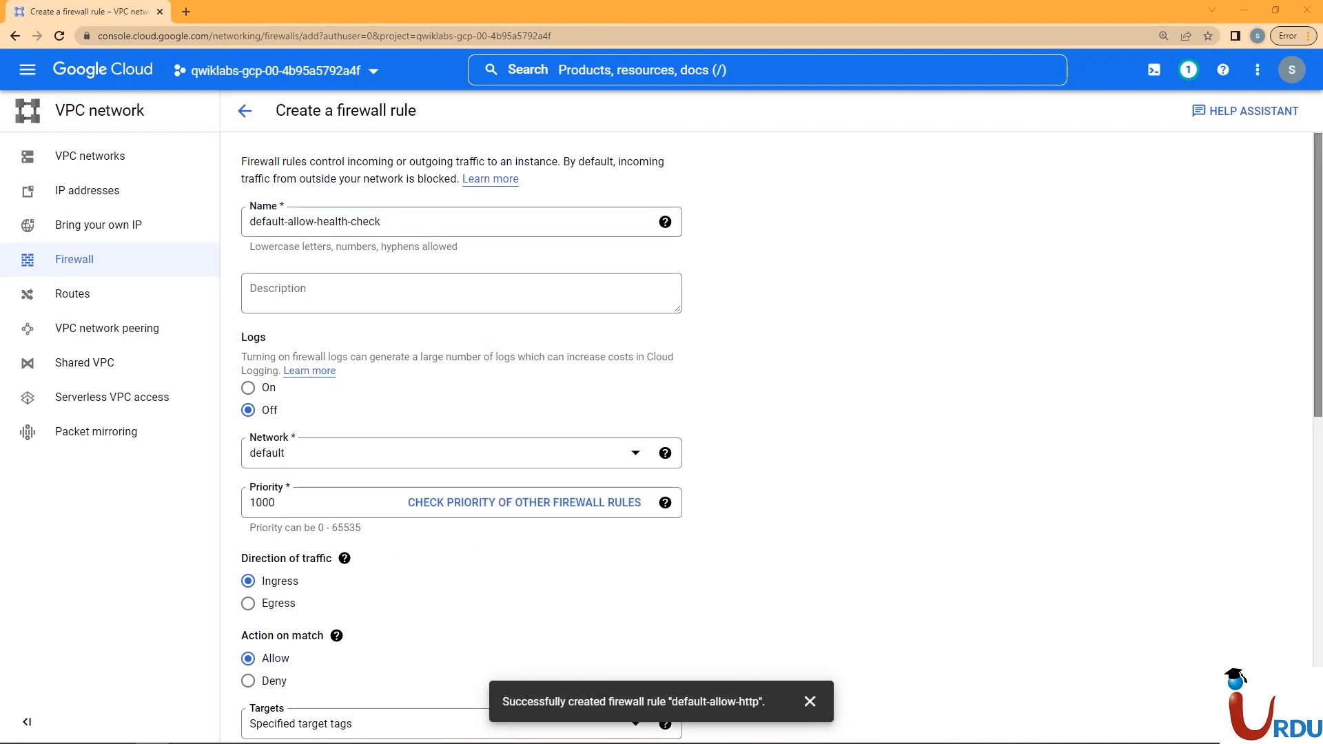
Step: Set the health-check rule's target tag to http-server
{"action": "scroll", "coordinate": [461, 414], "scroll_direction": "down", "scroll_amount": 2}
{"action": "left_click", "coordinate": [441, 667]}
{"action": "type", "text": "http-server"}
{"action": "left_click", "coordinate": [896, 482]}
{"action": "left_click_drag", "start_coordinate": [1318, 324], "coordinate": [1318, 400]}
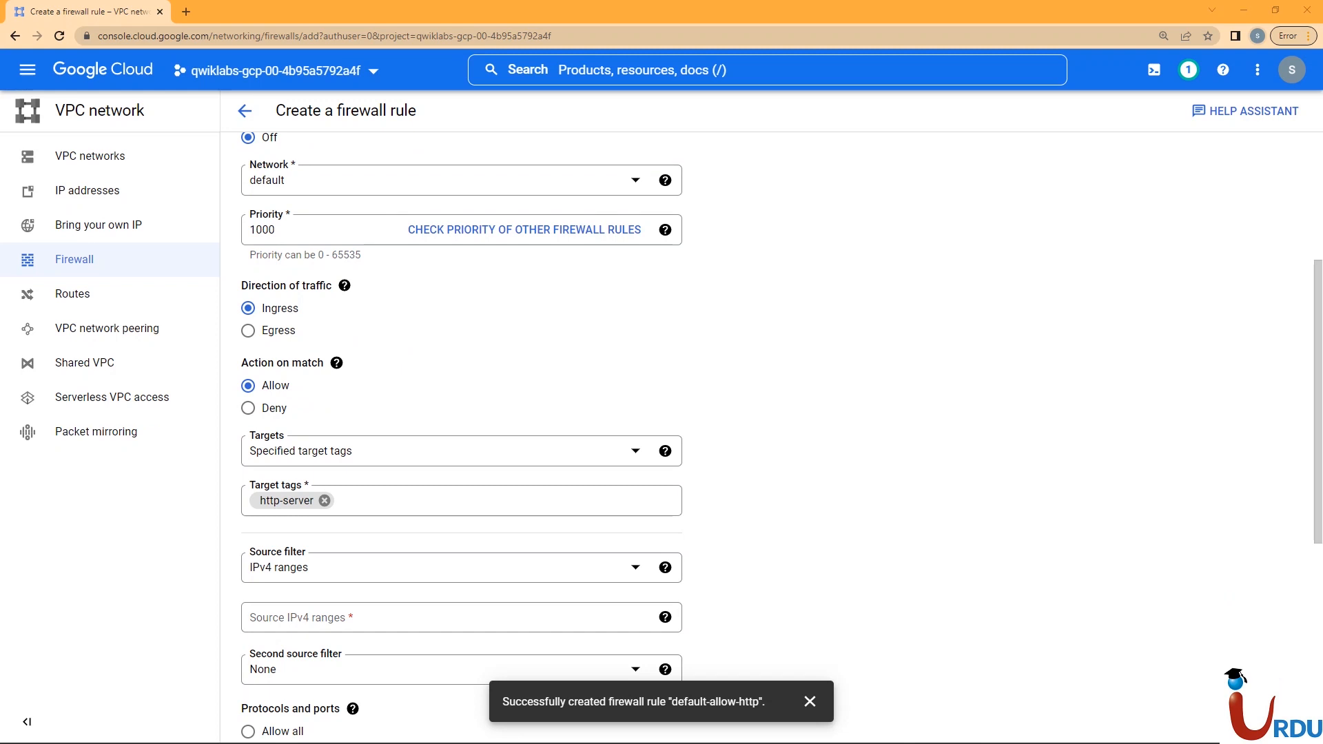
Step: Add 130.211.0.0/22 and 35.191.0.0/16 as the health-check rule's source IPv4 ranges
{"action": "left_click", "coordinate": [441, 617]}
{"action": "type", "text": "130.211.0.0/22"}
{"action": "key", "text": "Tab"}
{"action": "key", "text": "alt+Tab"}
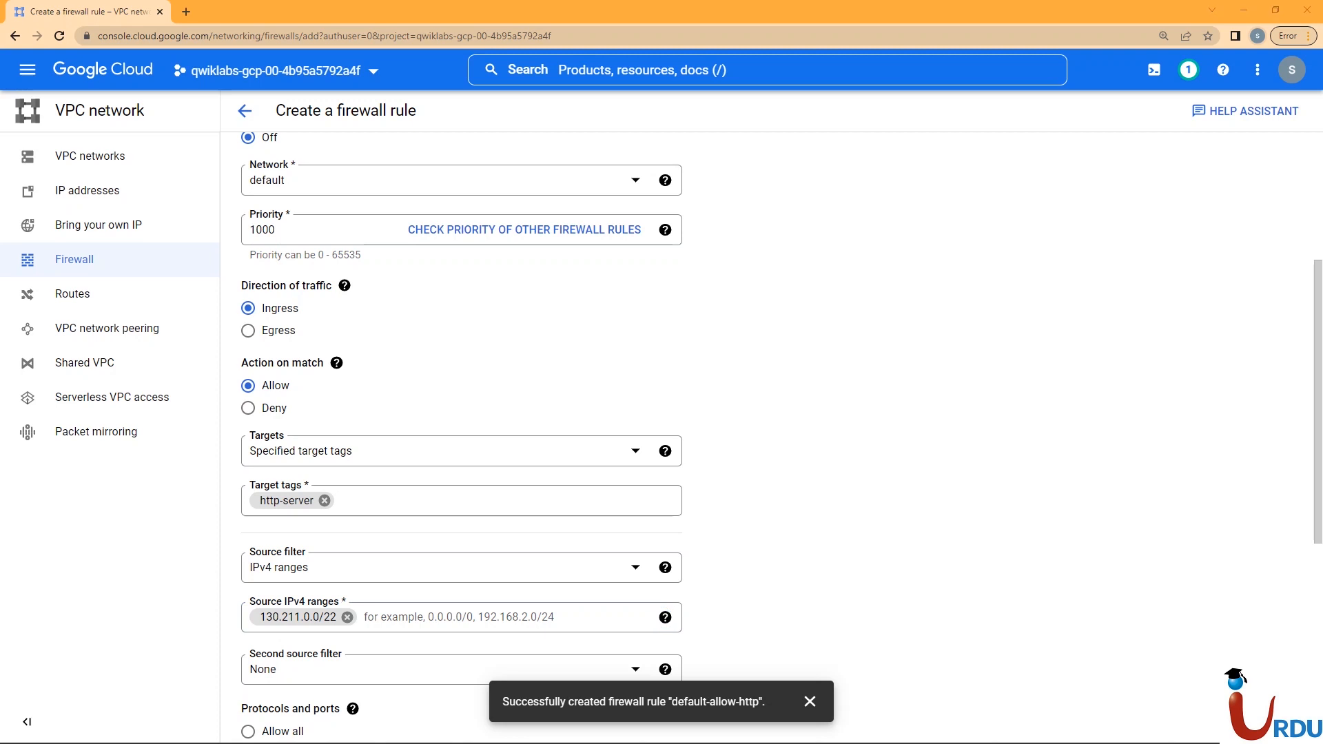
{"action": "left_click", "coordinate": [441, 618]}
{"action": "type", "text": "35.191.0.0/16"}
{"action": "key", "text": "Tab"}
Step: Allow TCP and UDP without specific ports in the default-allow-health-check rule and create the rule
{"action": "left_click_drag", "start_coordinate": [1318, 400], "coordinate": [1318, 273]}
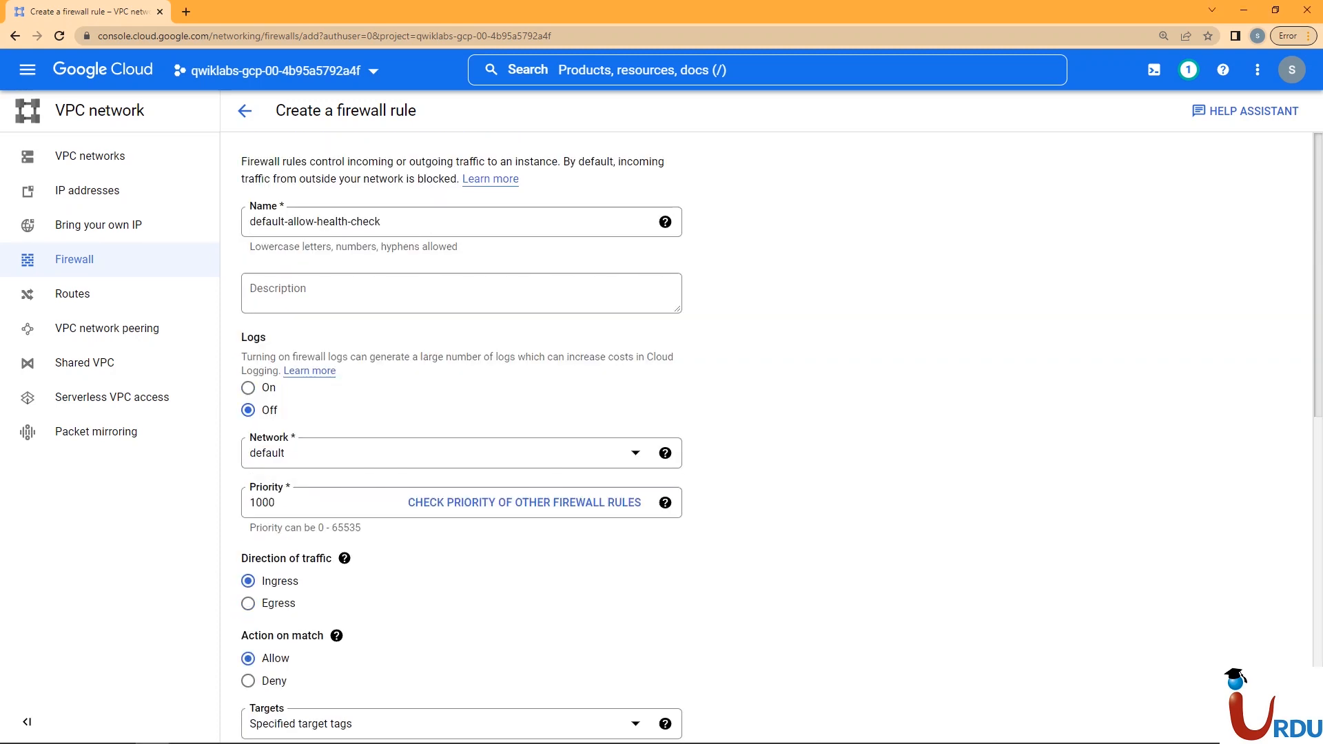
{"action": "scroll", "coordinate": [782, 439], "scroll_direction": "down", "scroll_amount": 6}
{"action": "scroll", "coordinate": [344, 407], "scroll_direction": "down", "scroll_amount": 3}
{"action": "left_click", "coordinate": [269, 363]}
{"action": "left_click", "coordinate": [268, 446]}
{"action": "left_click", "coordinate": [387, 394]}
{"action": "left_click", "coordinate": [386, 477]}
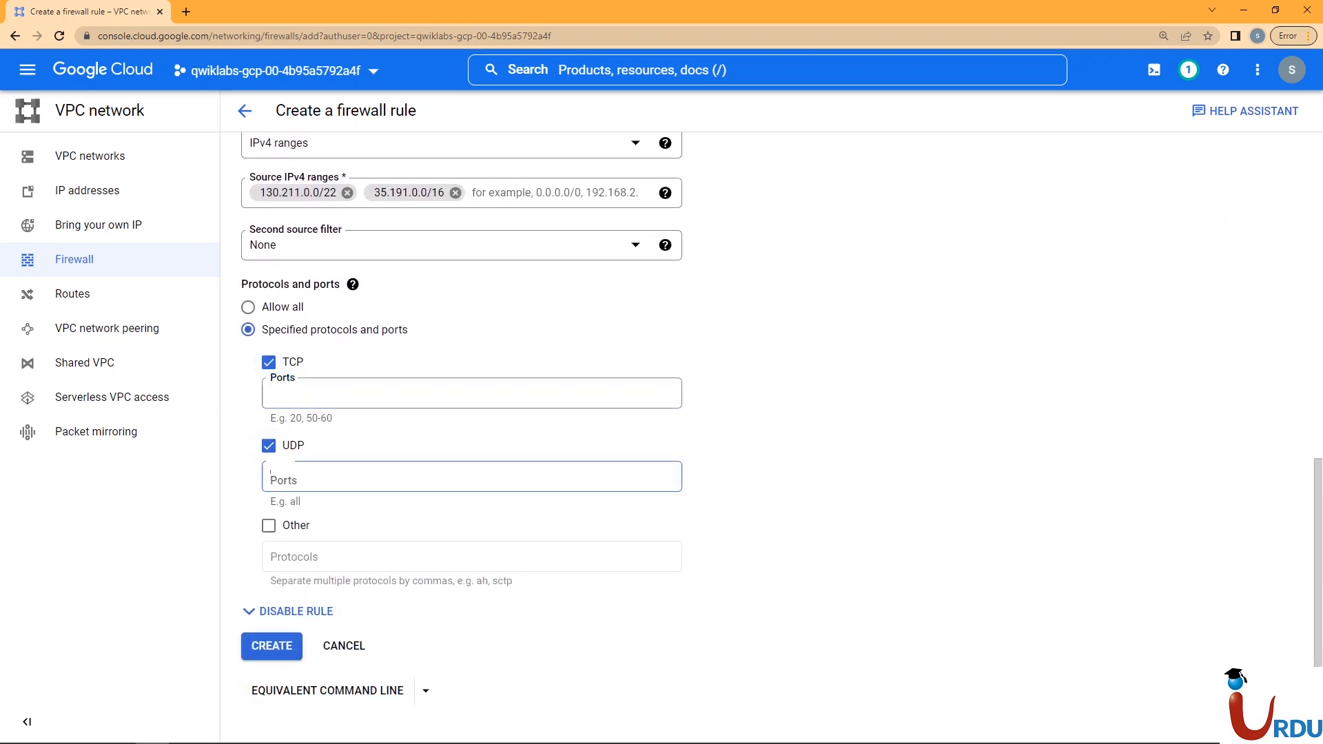
{"action": "left_click", "coordinate": [272, 646]}
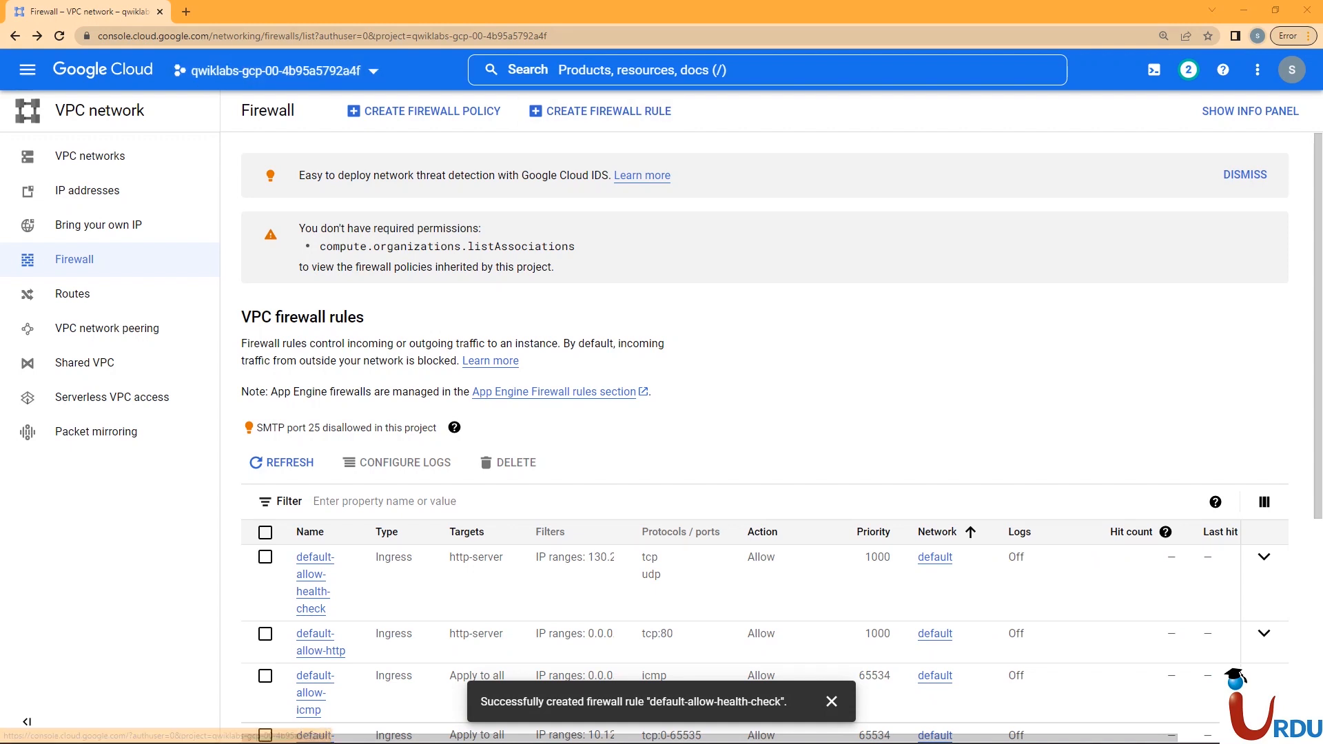
Step: Go to Compute Engine's instance templates and start a new template, closing the tutorial panel
{"action": "left_click", "coordinate": [28, 69]}
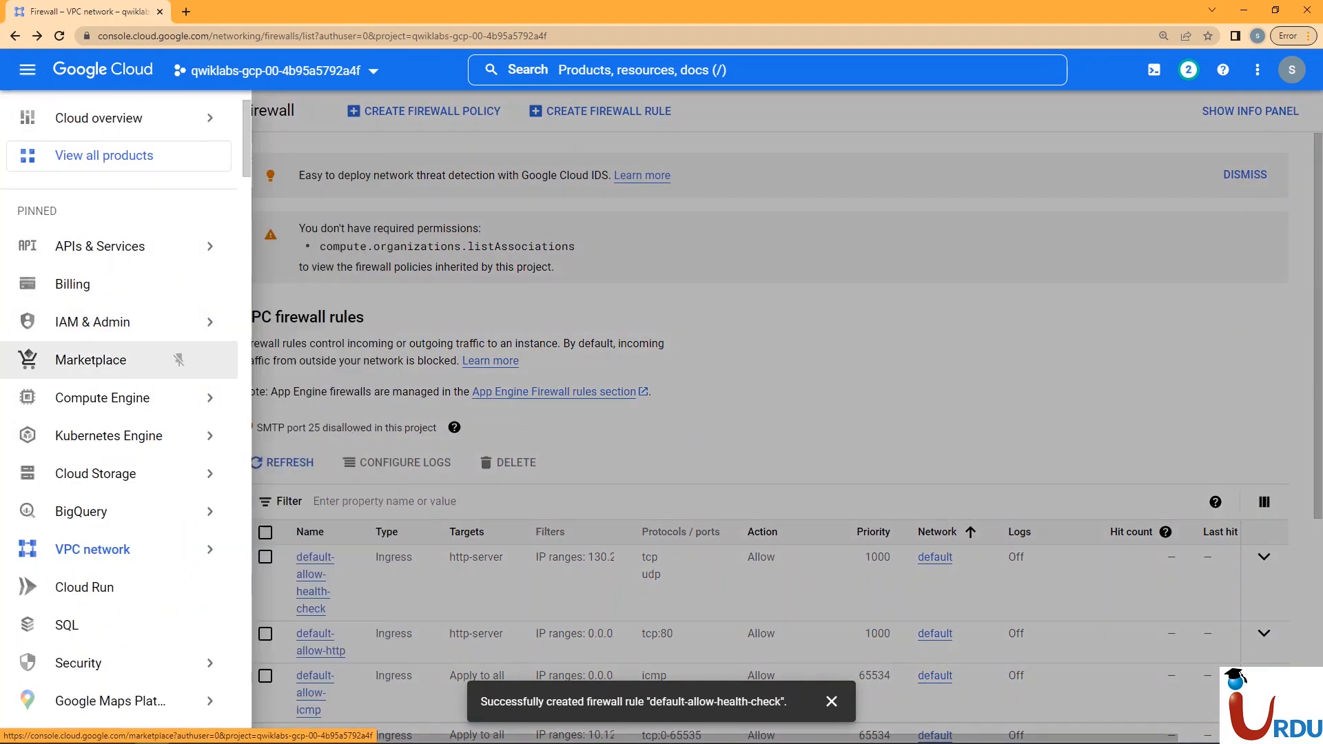
{"action": "mouse_move", "coordinate": [179, 400]}
{"action": "left_click", "coordinate": [275, 103]}
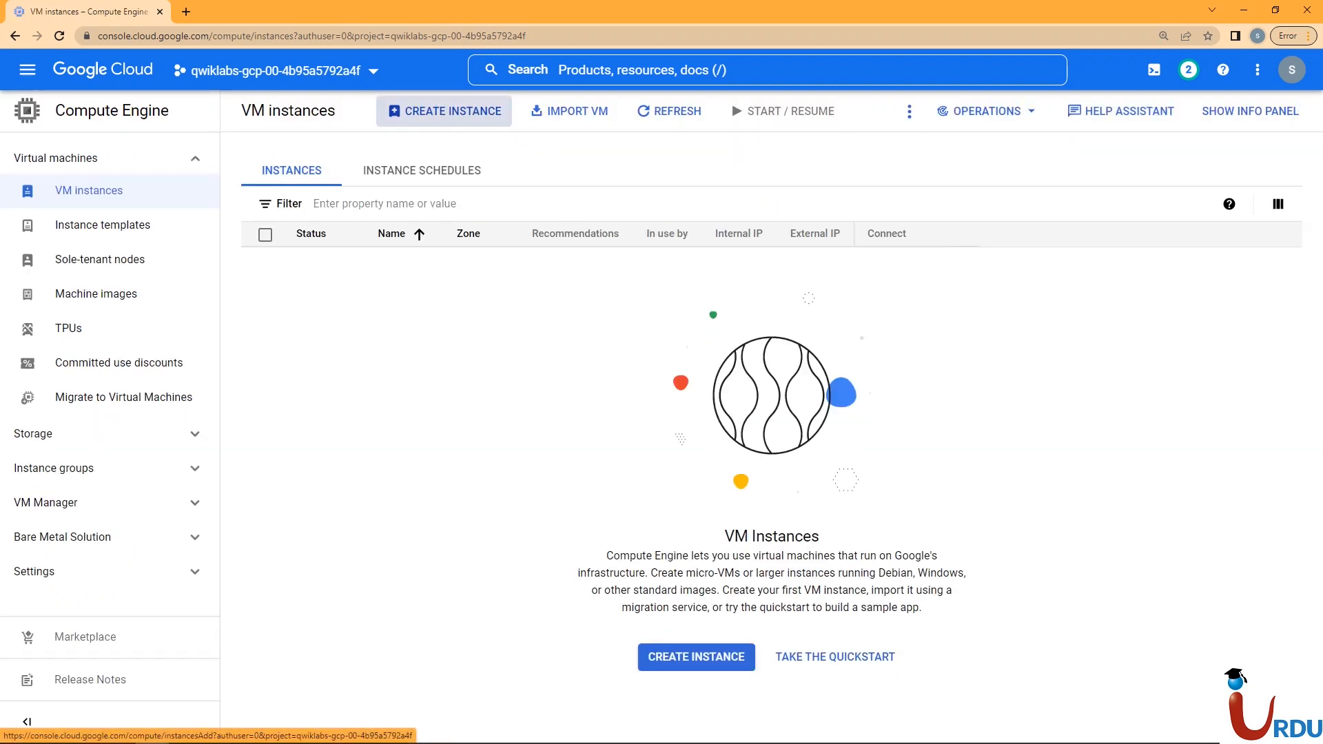
{"action": "left_click", "coordinate": [103, 224]}
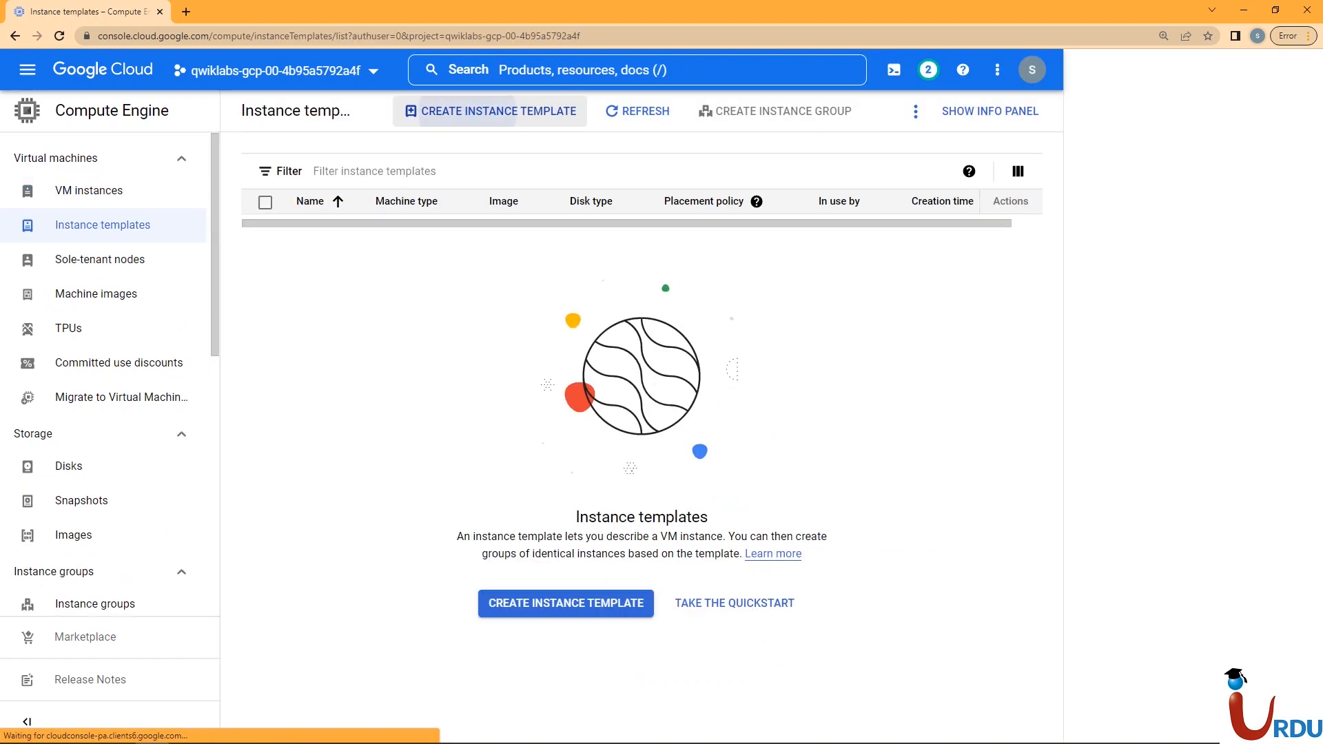
{"action": "left_click", "coordinate": [520, 111]}
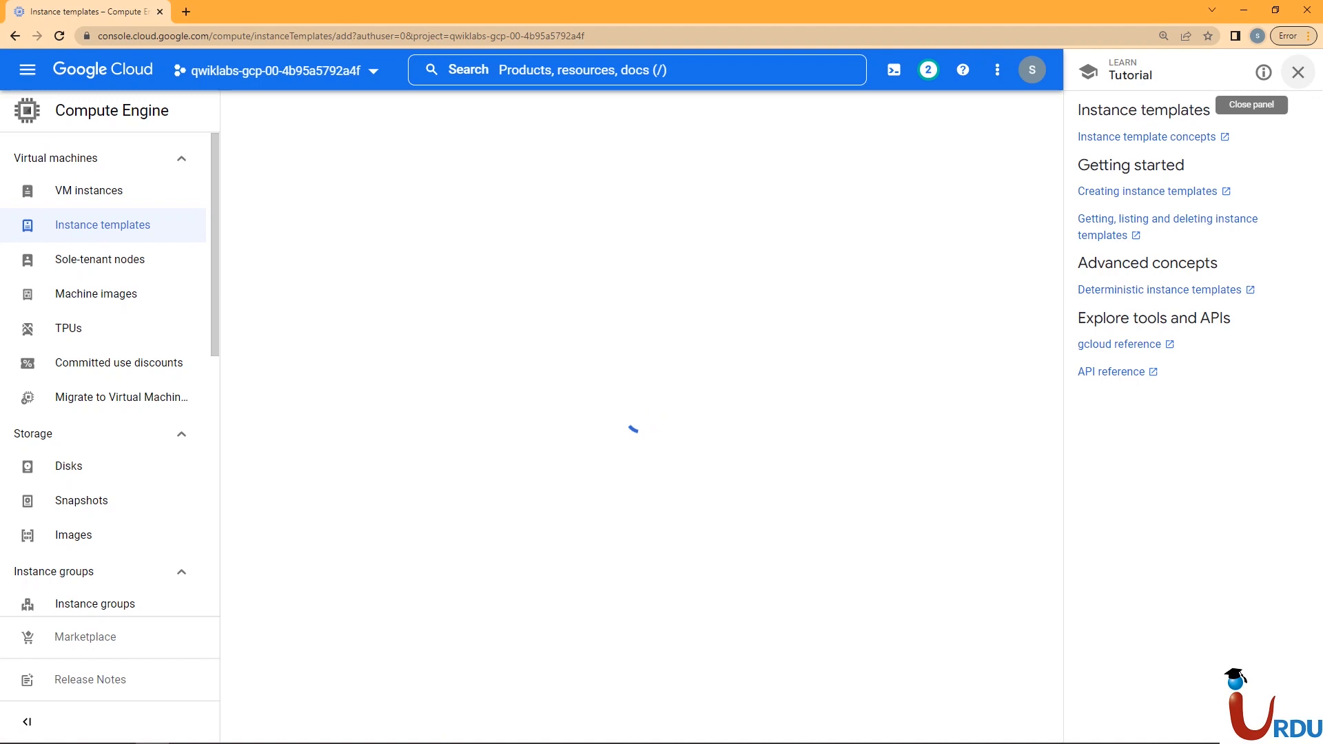
{"action": "left_click", "coordinate": [1299, 72]}
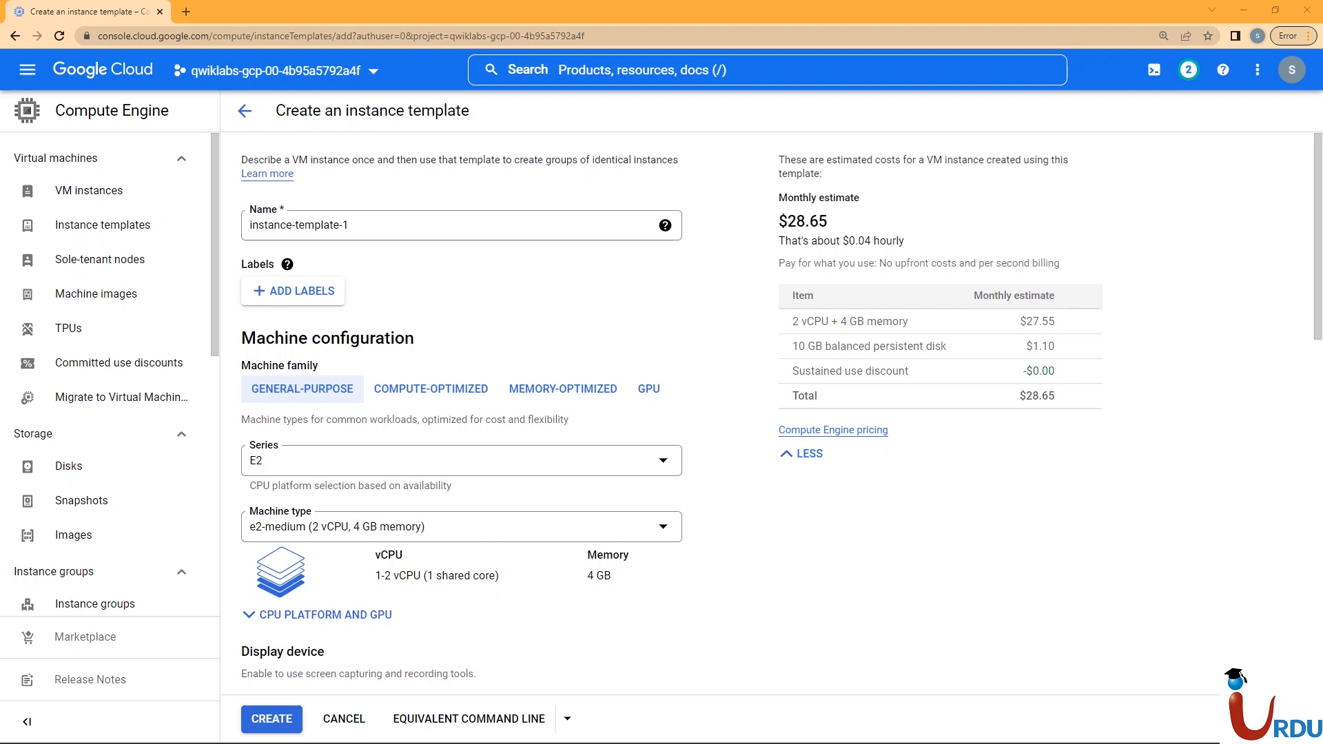
Step: Name the instance template us-west4-c-template
{"action": "left_click", "coordinate": [441, 225]}
{"action": "key", "text": "ctrl+a"}
{"action": "type", "text": "us-west4-c -template"}
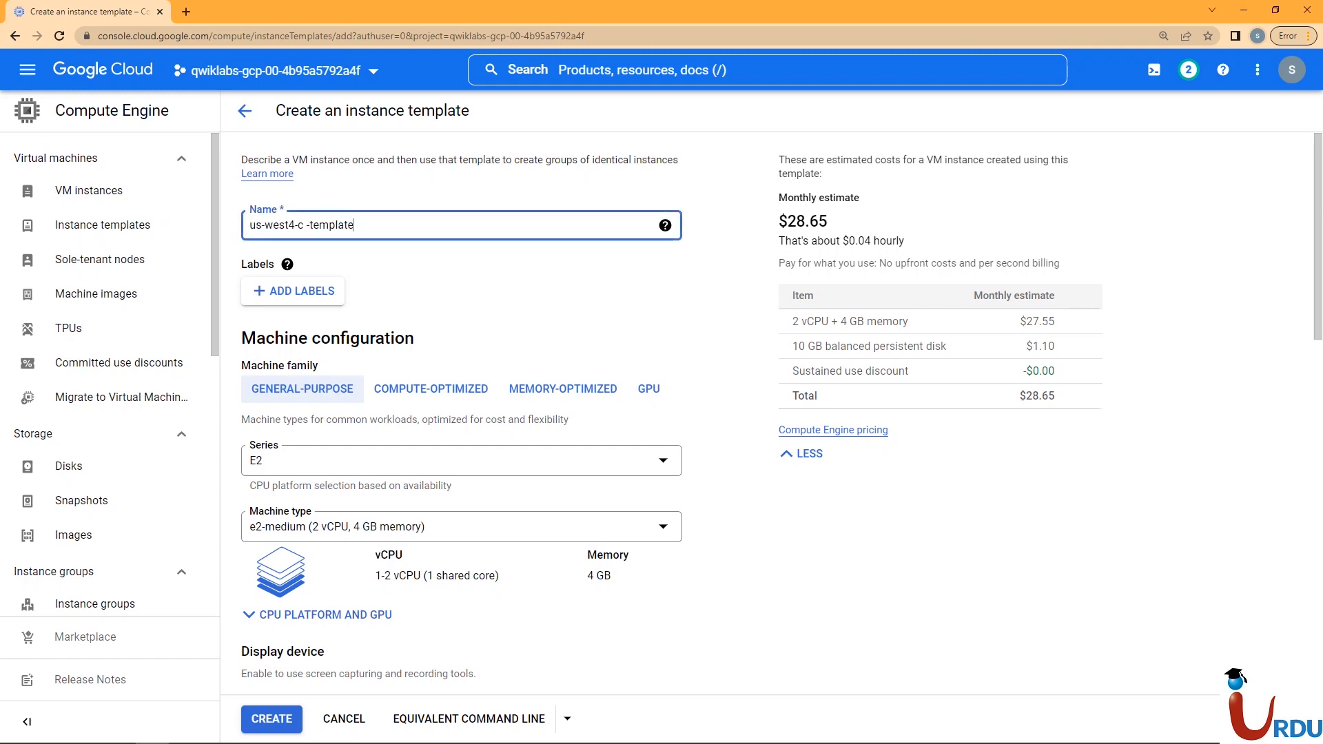
{"action": "key", "text": "BackSpace"}
{"action": "key", "text": "alt+Tab"}
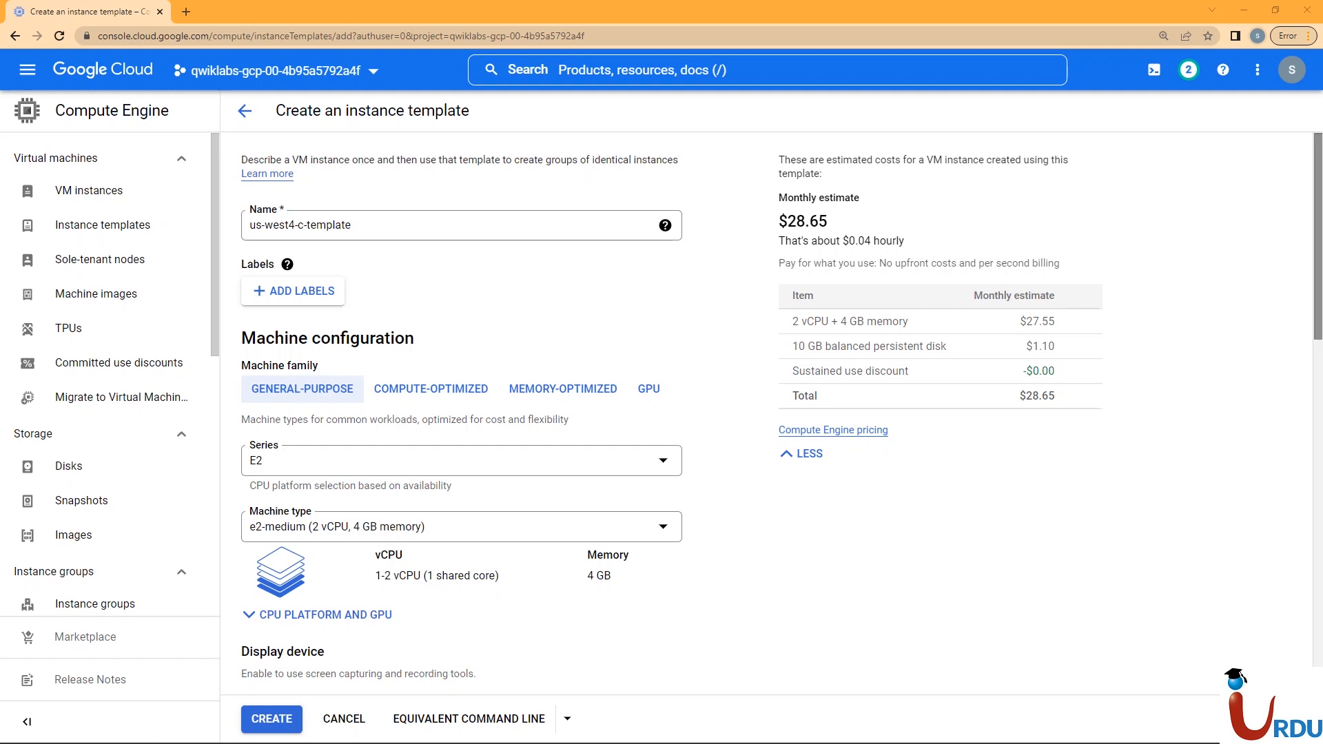
Step: Expand the instance template's advanced options and its Management section
{"action": "scroll", "coordinate": [462, 413], "scroll_direction": "down", "scroll_amount": 10}
{"action": "scroll", "coordinate": [461, 413], "scroll_direction": "down", "scroll_amount": 4}
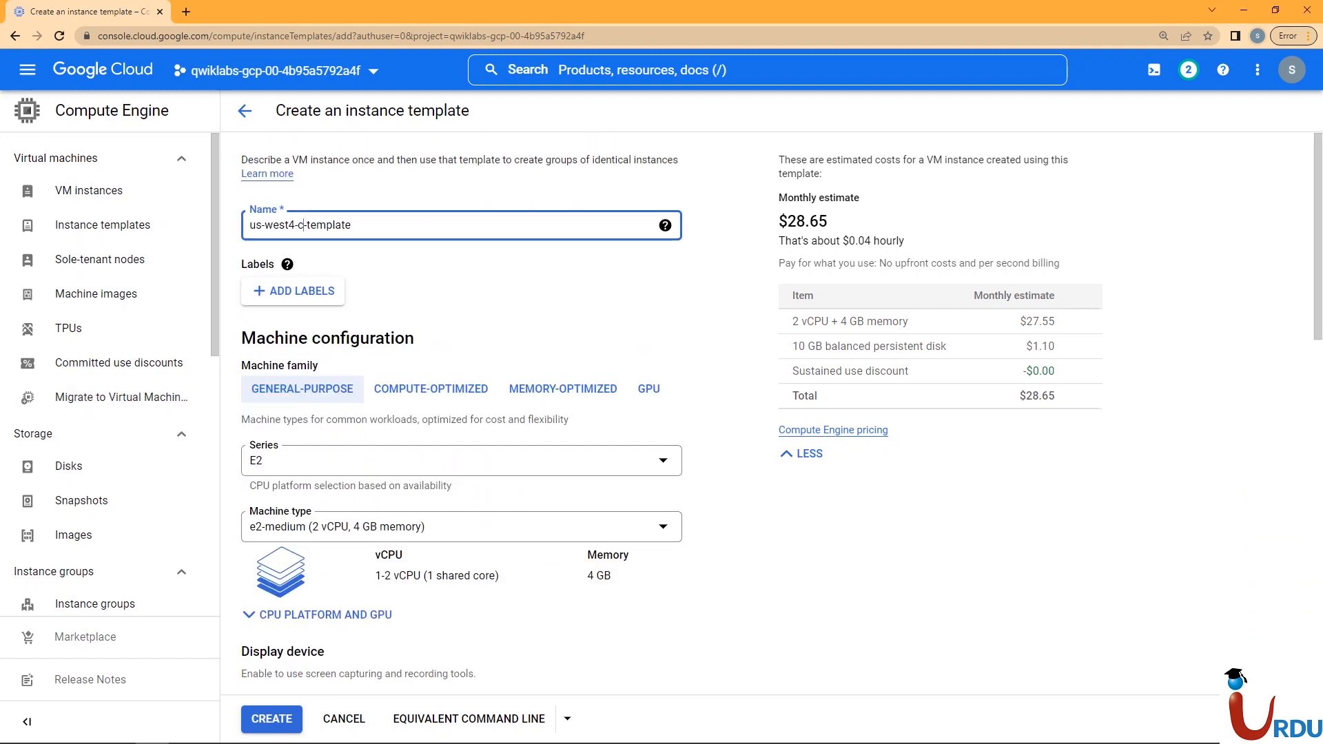
{"action": "key", "text": "alt+Tab"}
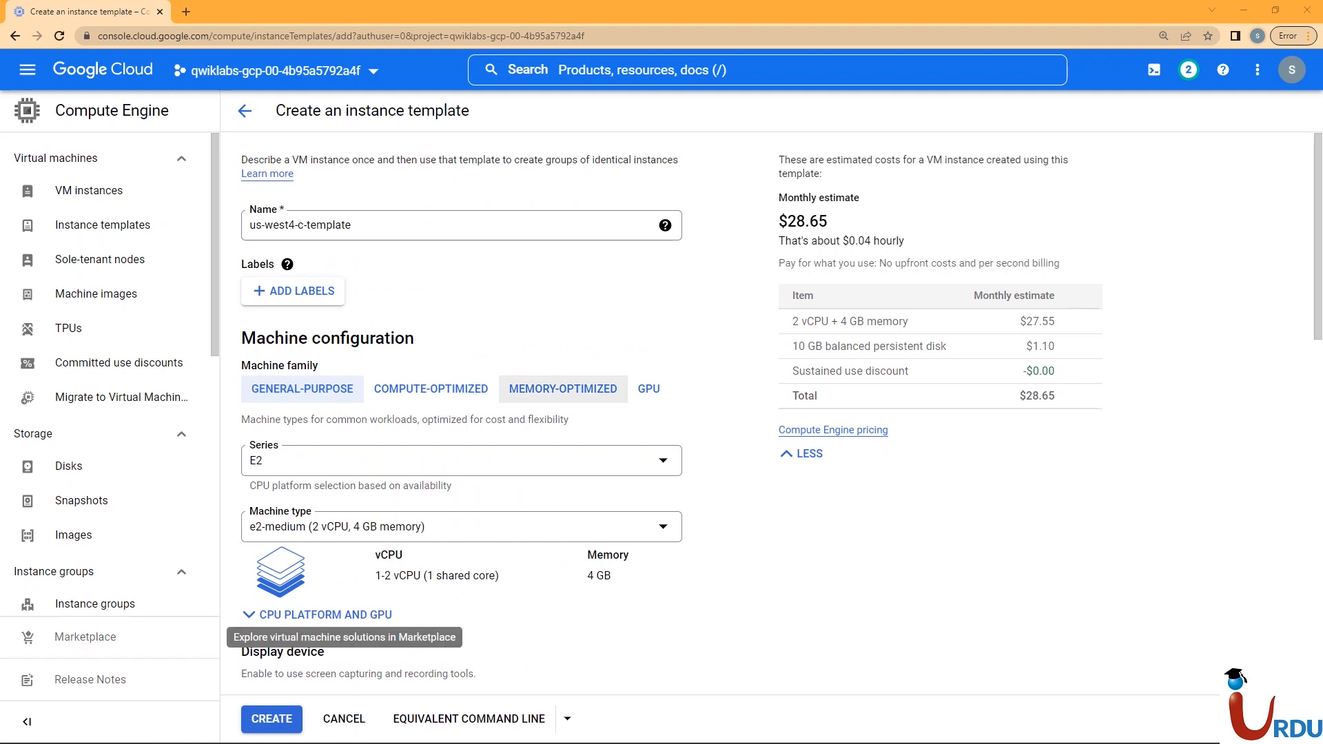
{"action": "scroll", "coordinate": [462, 414], "scroll_direction": "down", "scroll_amount": 12}
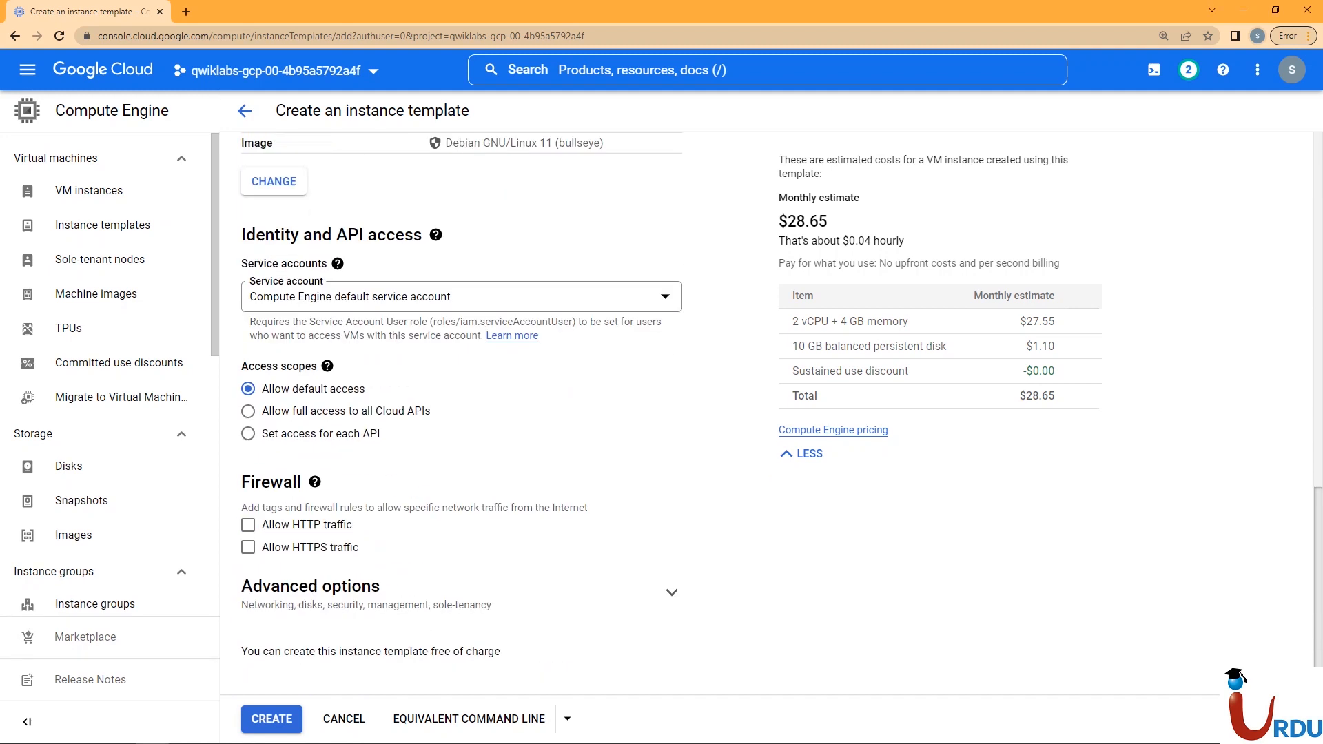
{"action": "left_click", "coordinate": [672, 593]}
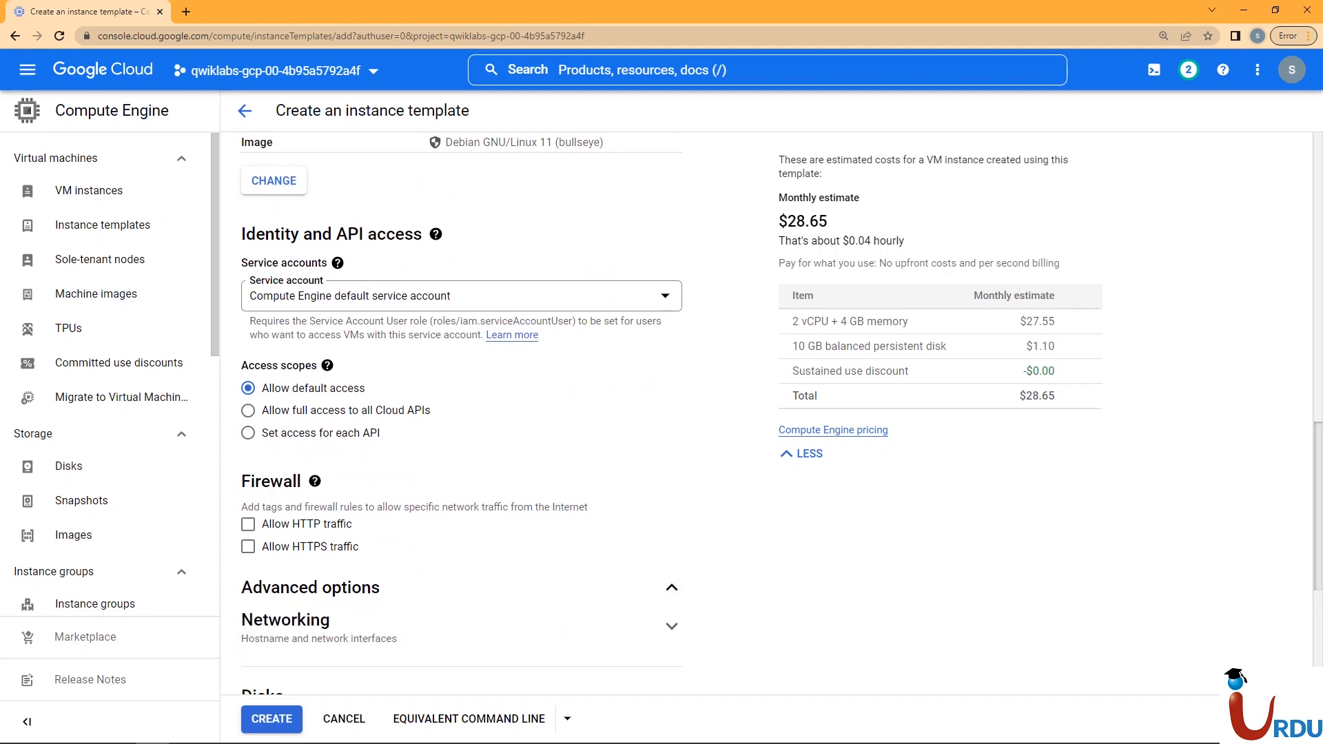
{"action": "scroll", "coordinate": [462, 414], "scroll_direction": "down", "scroll_amount": 5}
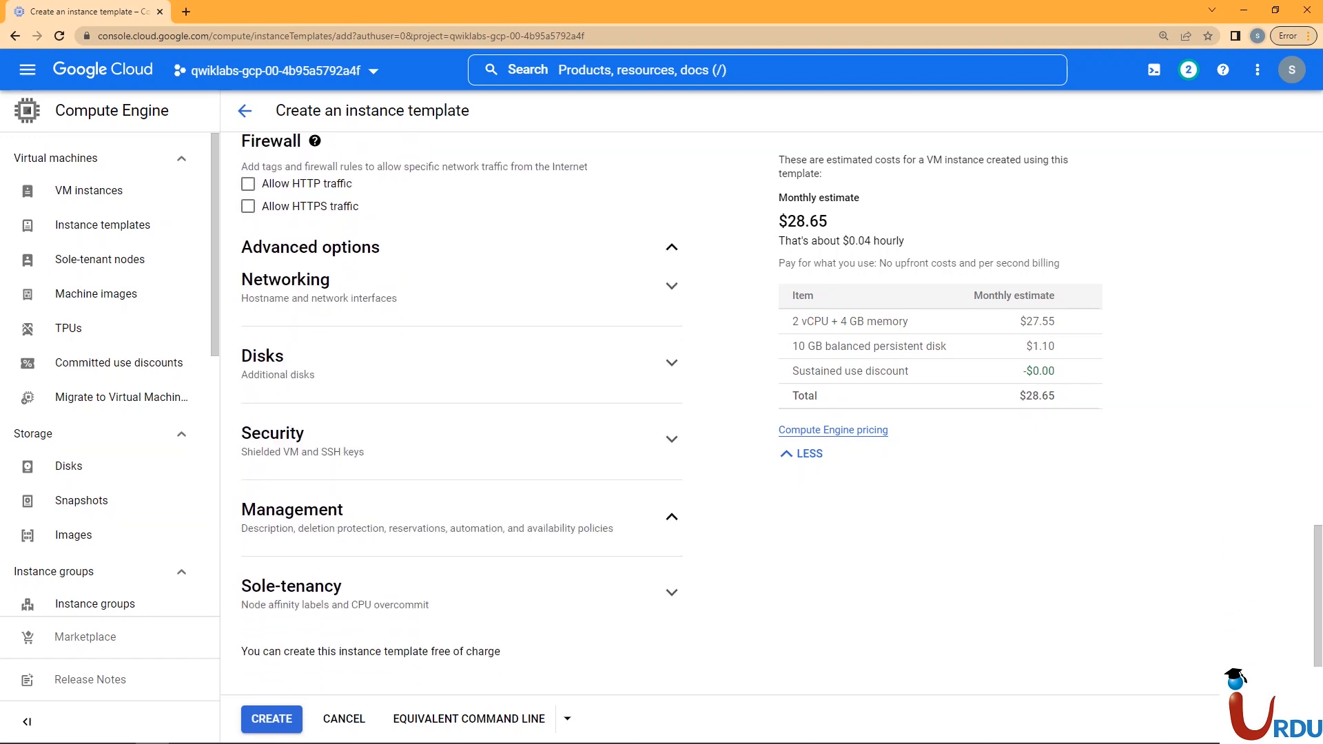
{"action": "scroll", "coordinate": [462, 413], "scroll_direction": "down", "scroll_amount": 10}
{"action": "scroll", "coordinate": [461, 414], "scroll_direction": "up", "scroll_amount": 3}
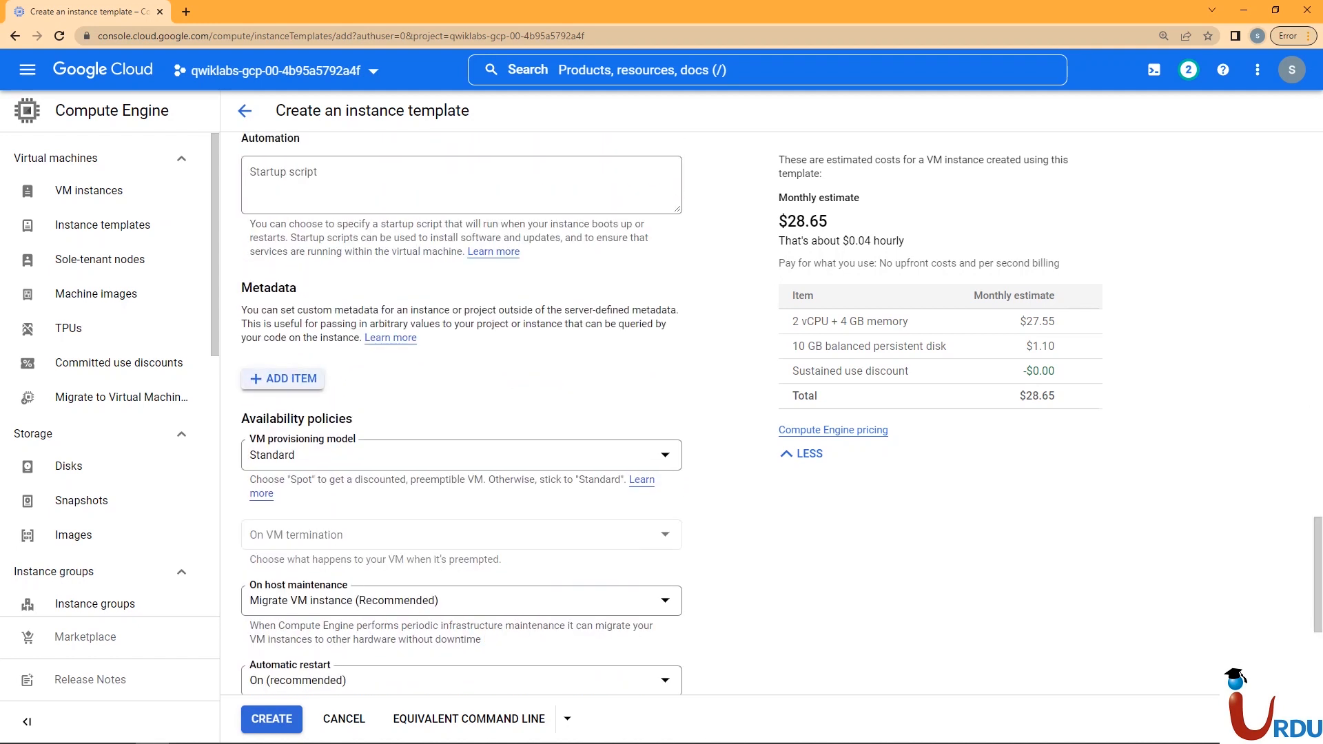
Step: Add a metadata item with the key startup-script-url and the URL of gcpnet/httplb/startup.sh as its value
{"action": "left_click", "coordinate": [283, 379]}
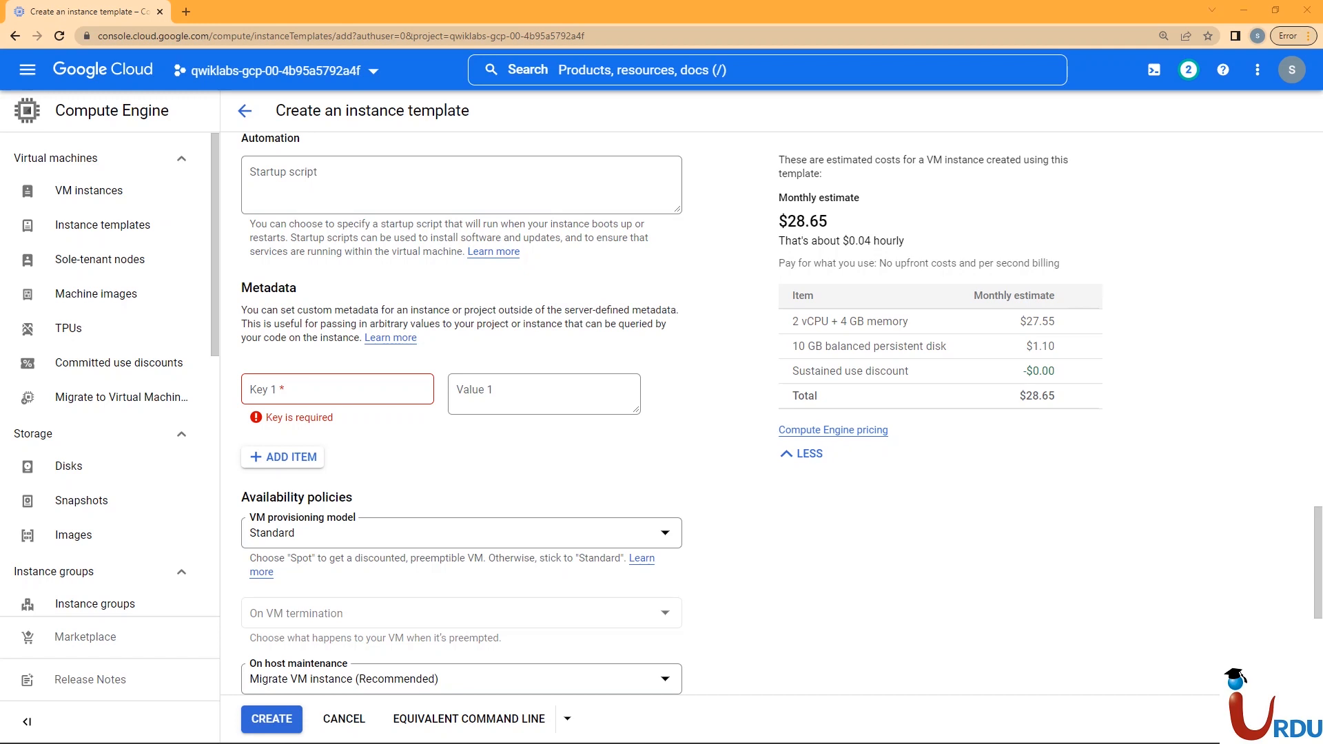
{"action": "left_click", "coordinate": [338, 389]}
{"action": "type", "text": "startup-script-url"}
{"action": "left_click", "coordinate": [461, 185]}
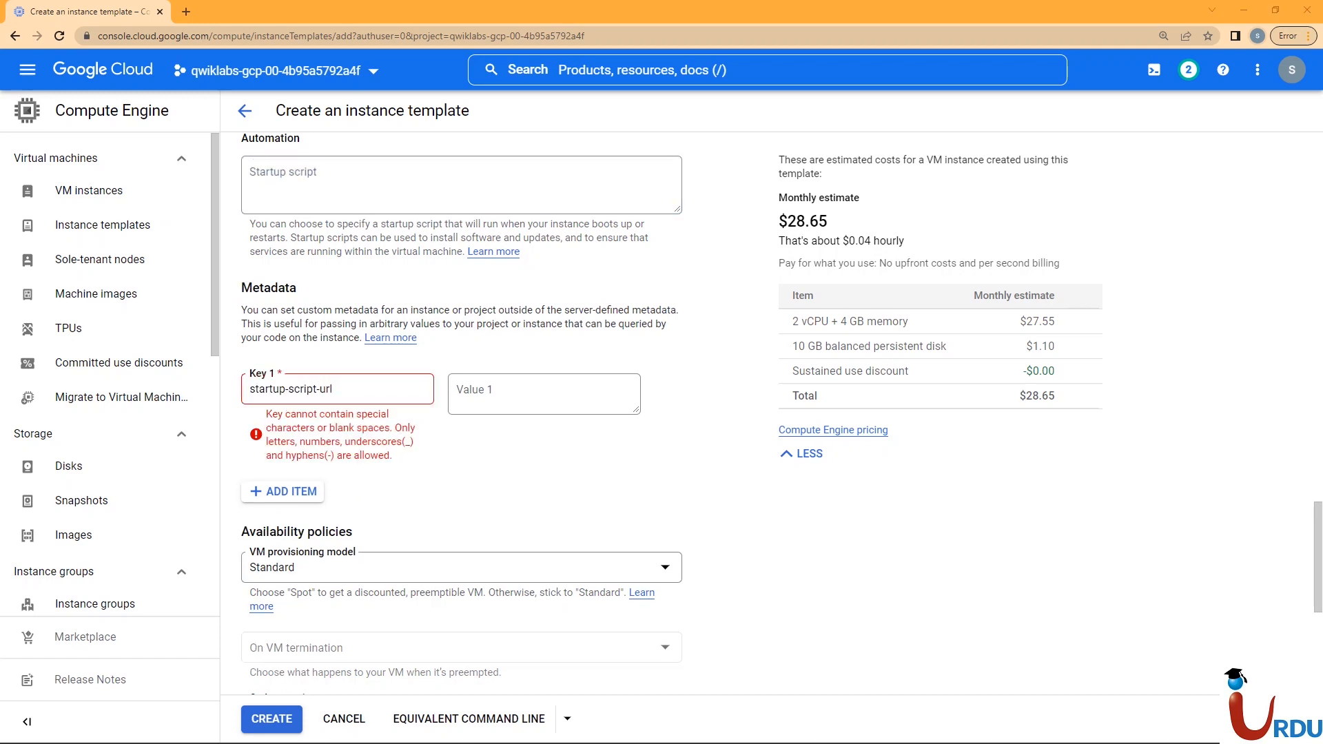
{"action": "left_click", "coordinate": [537, 394]}
{"action": "type", "text": "h"}
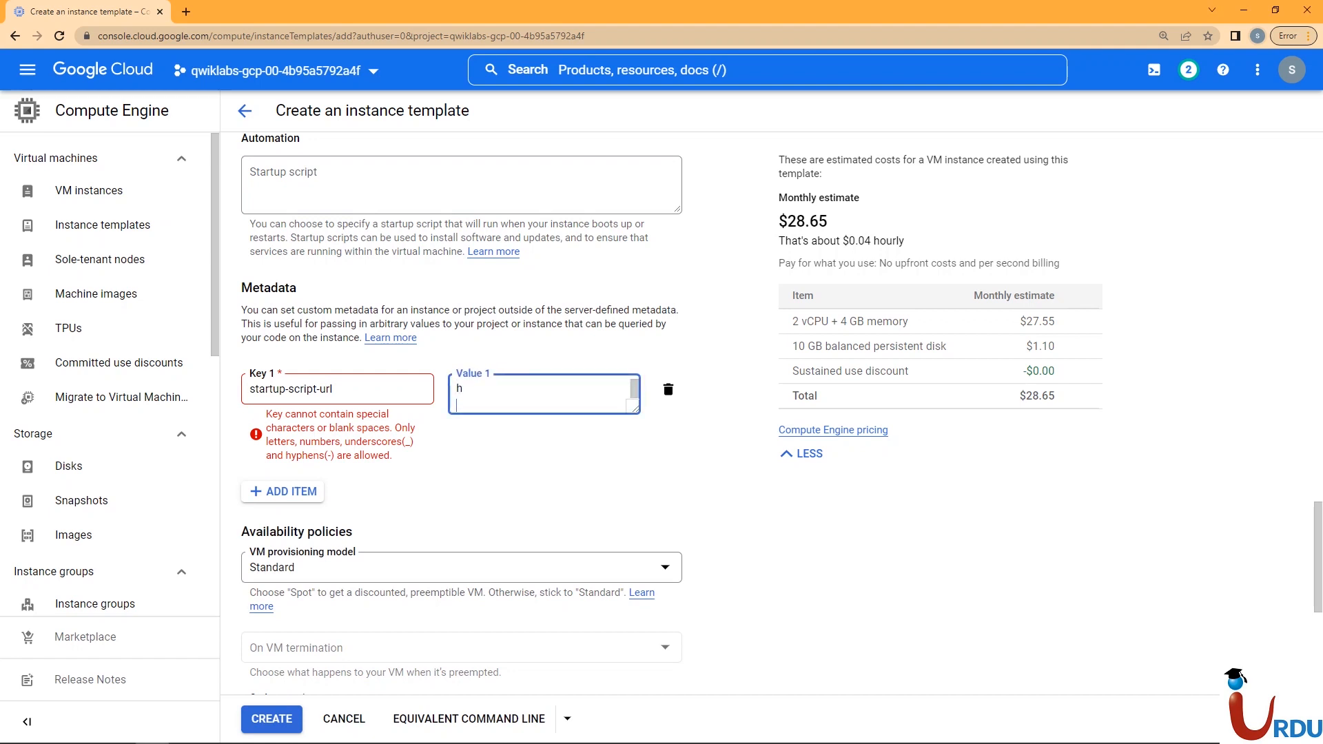
{"action": "key", "text": "BackSpace"}
{"action": "left_click", "coordinate": [373, 389]}
{"action": "key", "text": "BackSpace"}
{"action": "left_click", "coordinate": [524, 455]}
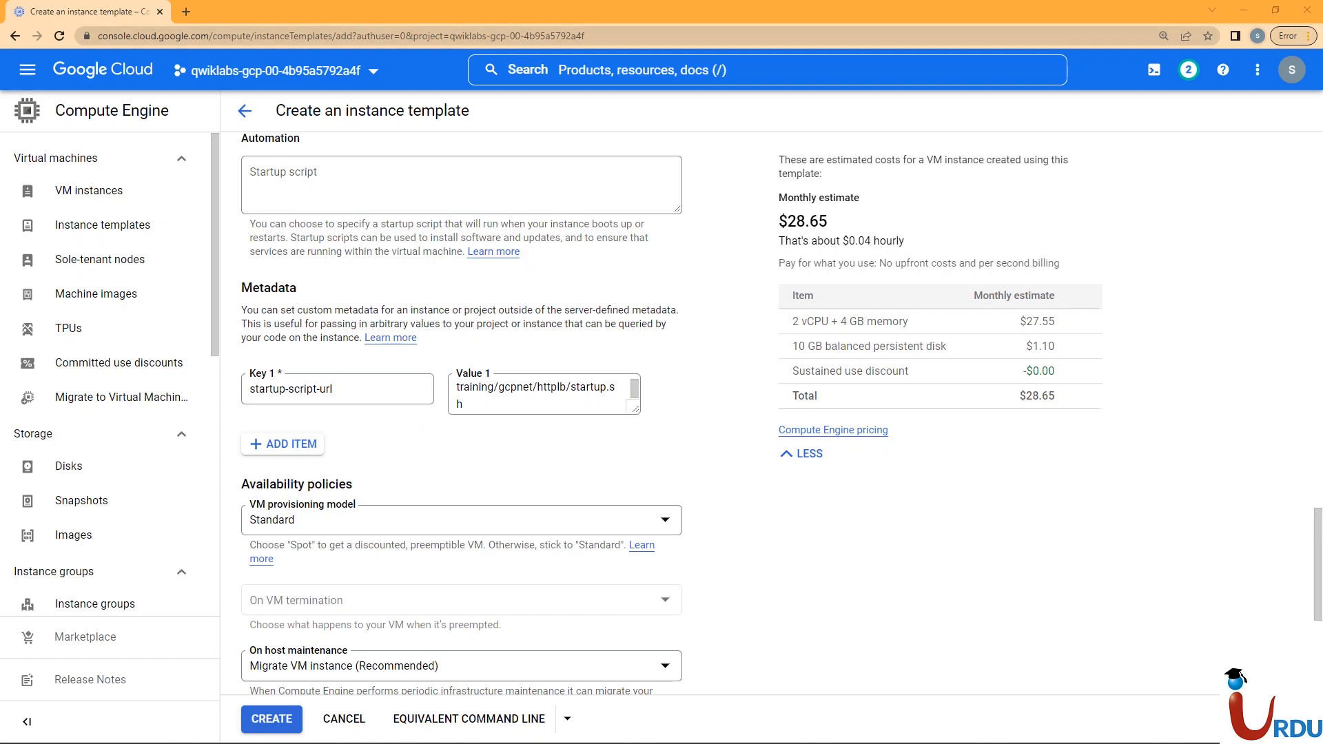
{"action": "key", "text": "ctrl+t"}
{"action": "type", "text": "https://storage.googleapis.com/cloud-training/gcpnet/httplb/startup.sh"}
{"action": "key", "text": "Return"}
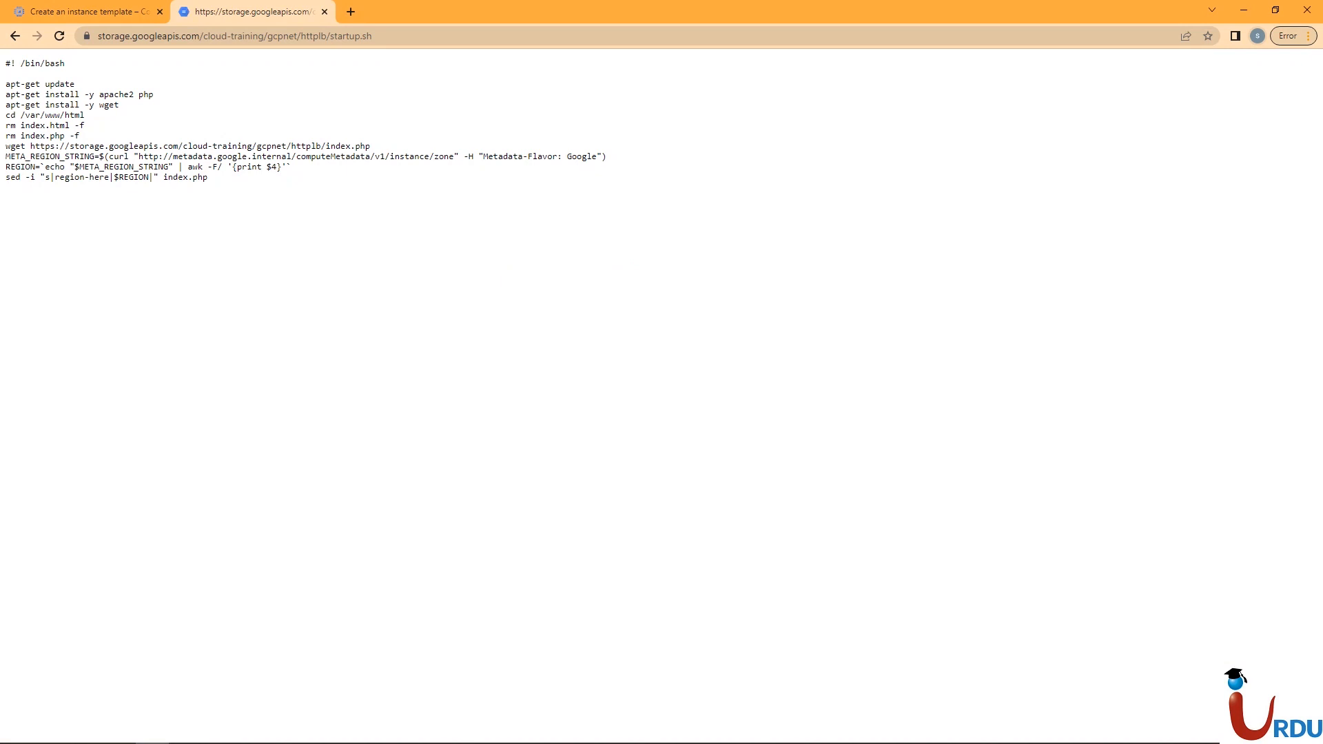
{"action": "key", "text": "ctrl+plus"}
{"action": "key", "text": "ctrl+plus"}
{"action": "key", "text": "ctrl+plus"}
{"action": "key", "text": "ctrl+plus"}
{"action": "key", "text": "ctrl+plus"}
{"action": "key", "text": "ctrl+plus"}
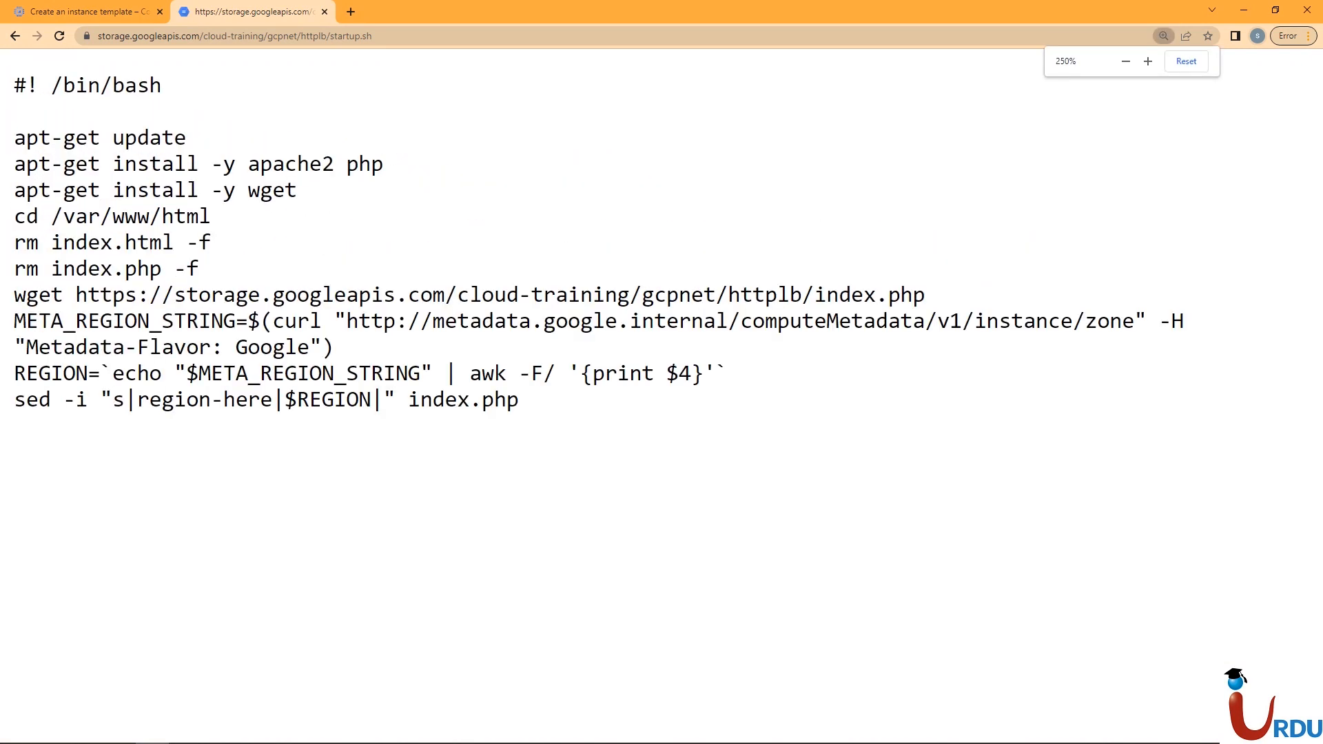
{"action": "left_click_drag", "start_coordinate": [26, 269], "coordinate": [519, 400]}
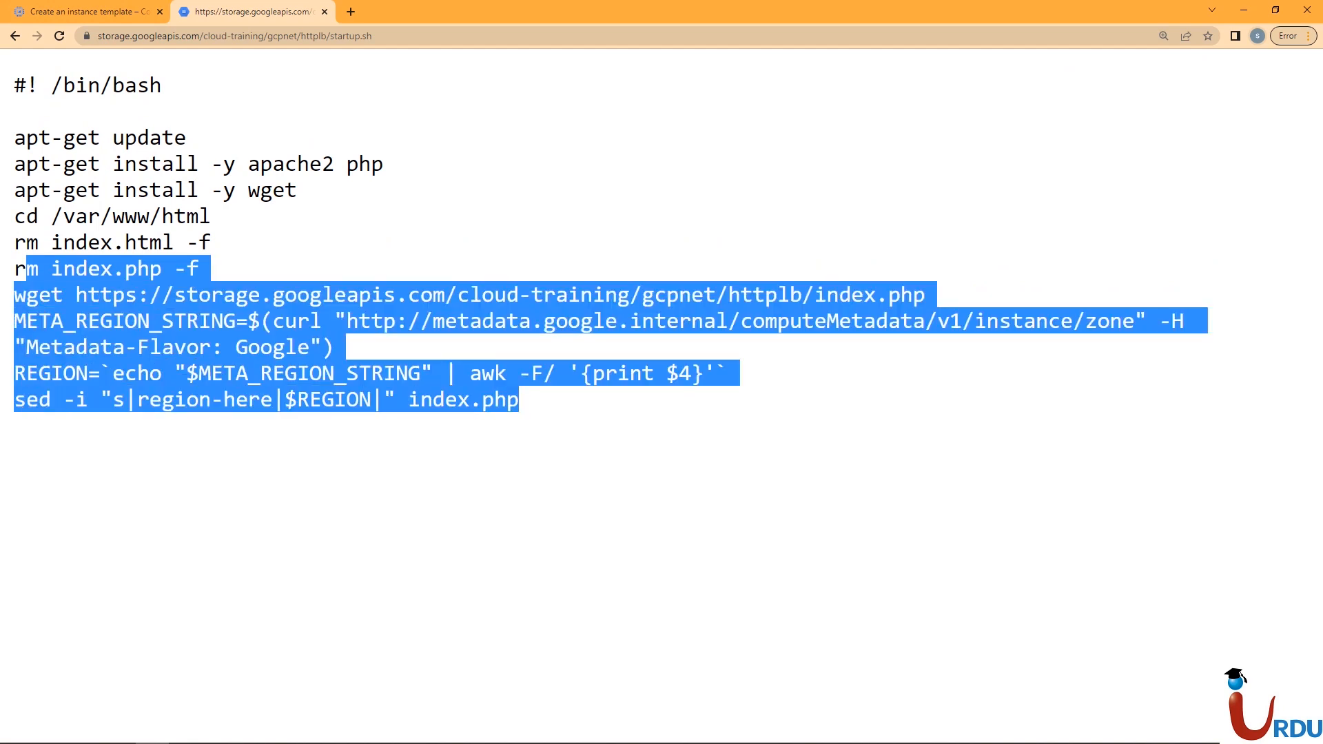
{"action": "left_click_drag", "start_coordinate": [150, 321], "coordinate": [519, 400]}
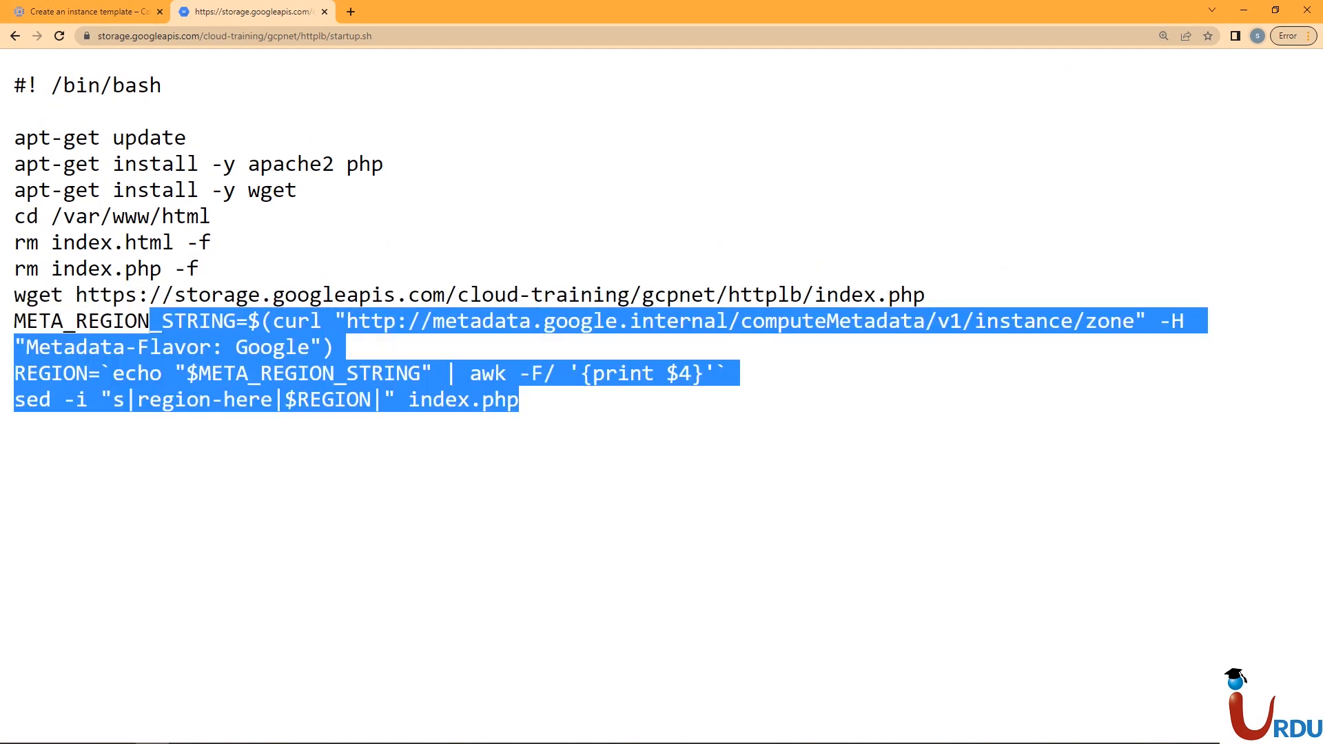
{"action": "left_click", "coordinate": [93, 11]}
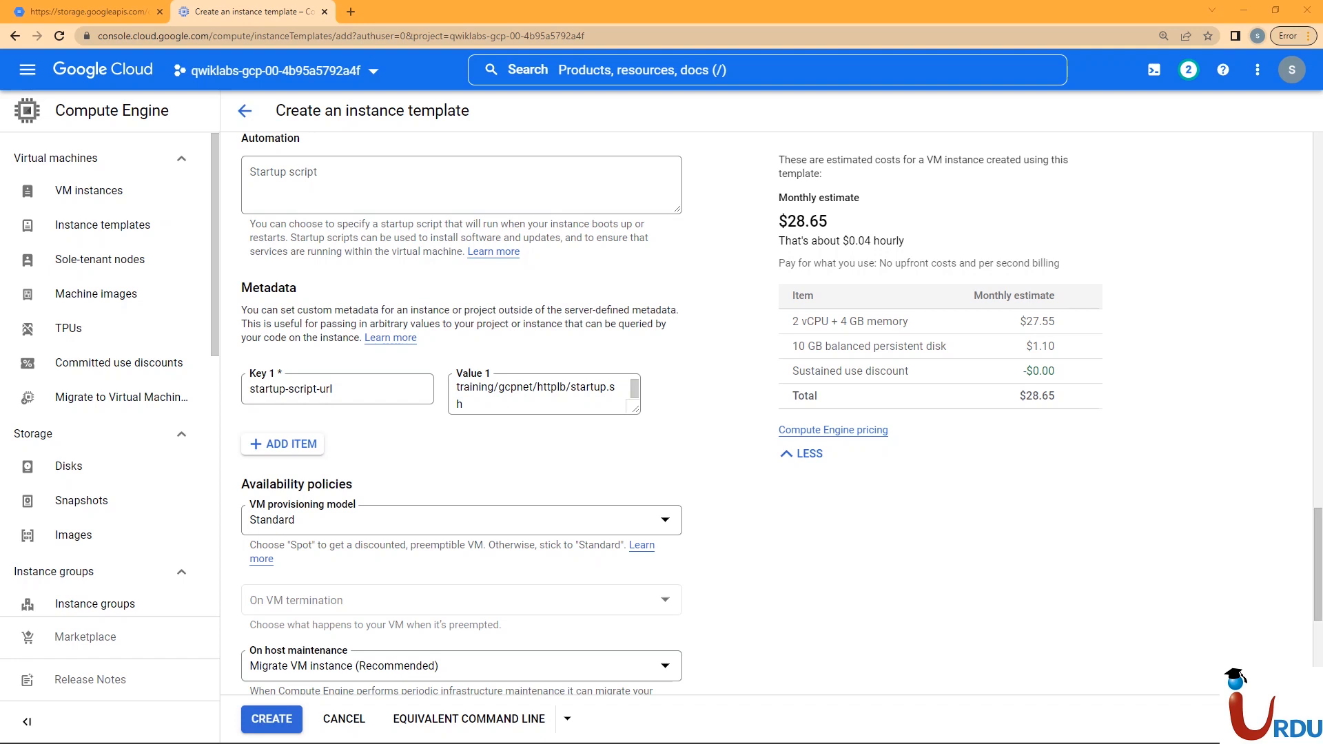
Step: Expand the instance template's Networking section and add the network tag http-server
{"action": "scroll", "coordinate": [461, 414], "scroll_direction": "down", "scroll_amount": 5}
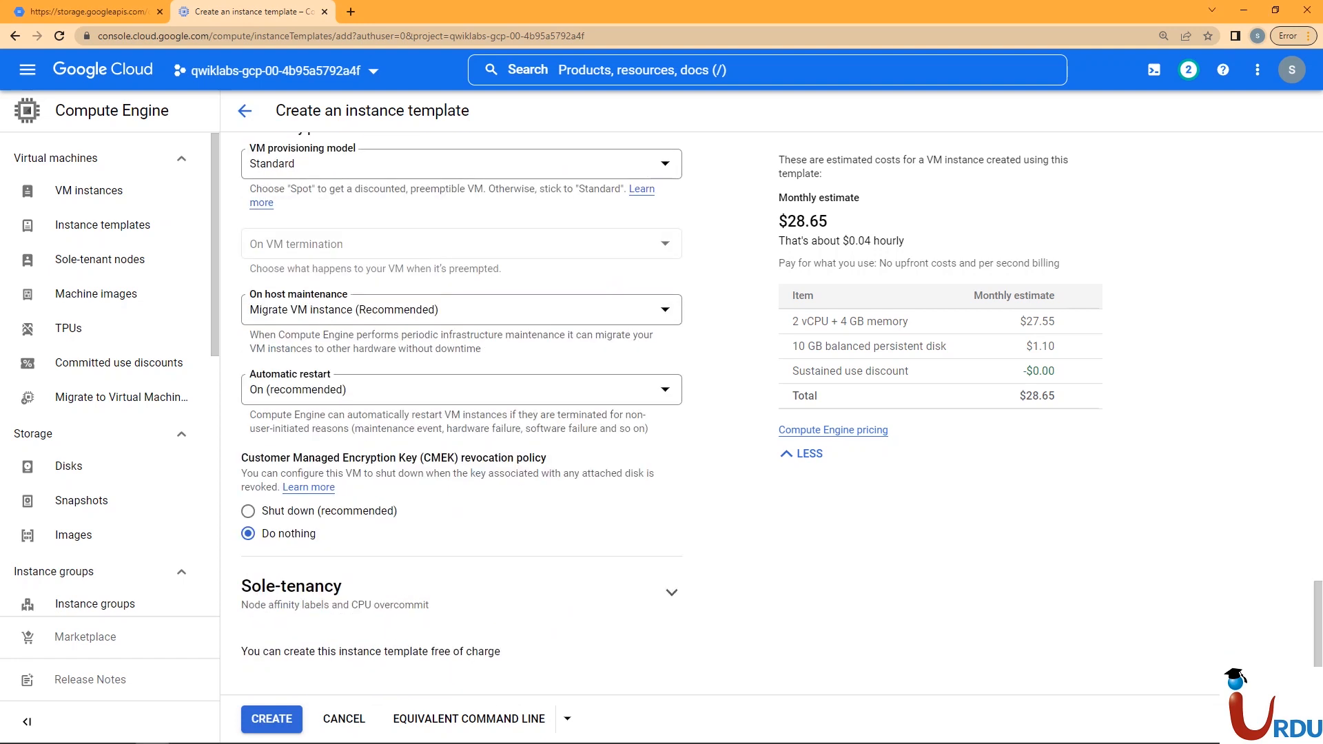
{"action": "scroll", "coordinate": [462, 414], "scroll_direction": "up", "scroll_amount": 10}
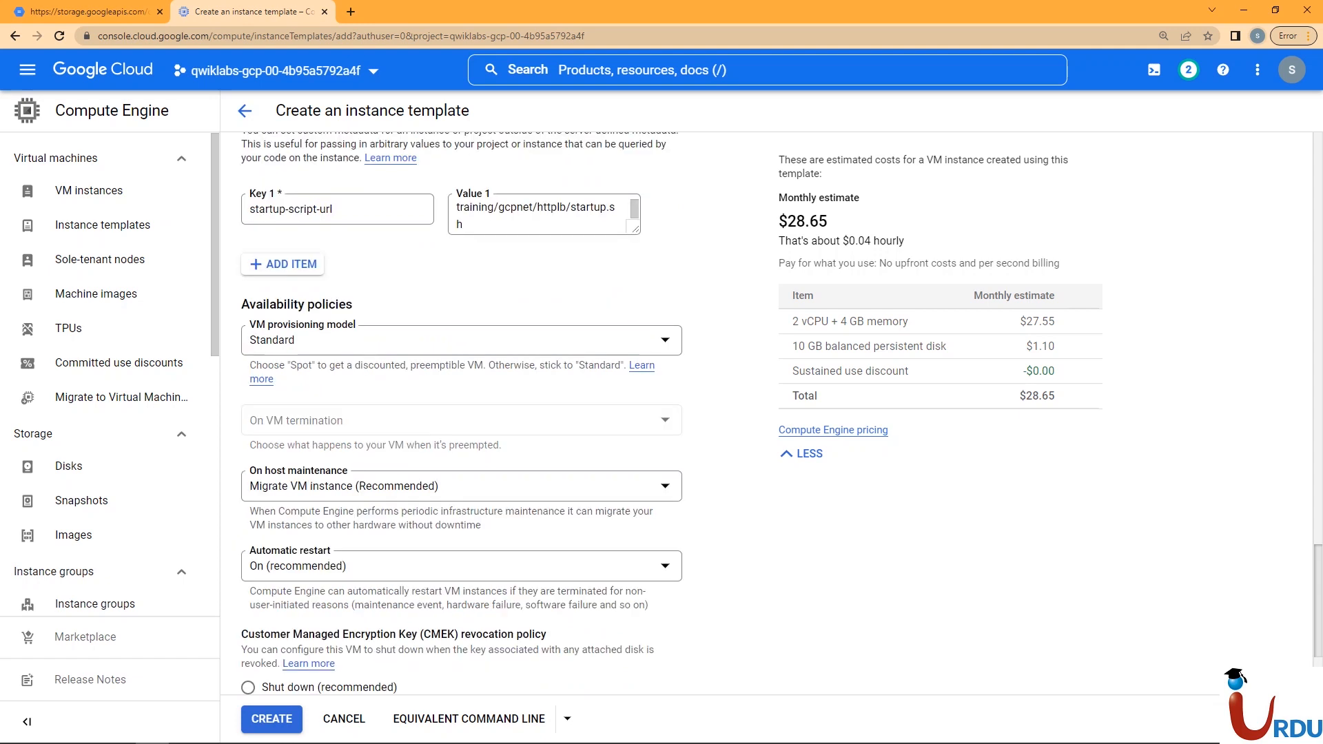
{"action": "left_click", "coordinate": [462, 239]}
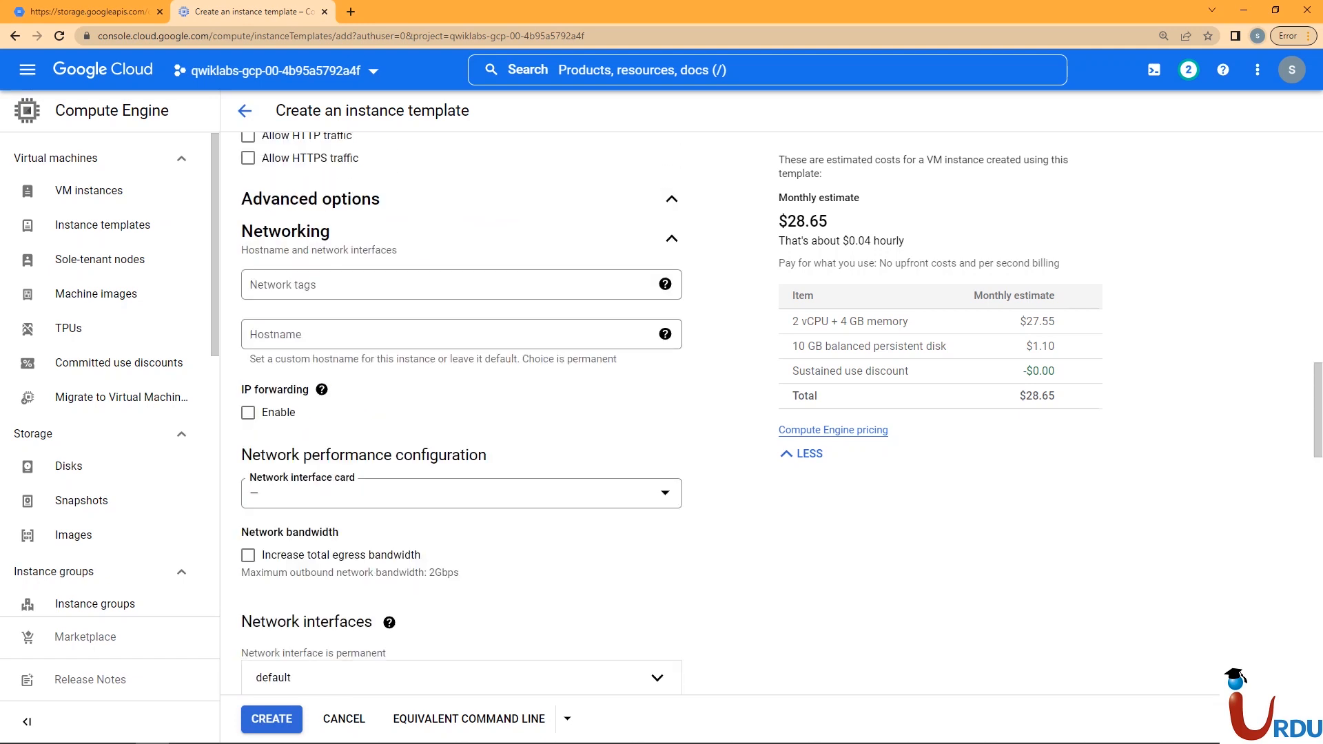
{"action": "left_click", "coordinate": [448, 284]}
{"action": "type", "text": "http-server"}
{"action": "key", "text": "Tab"}
Step: Set the default network interface's subnetwork to default (us-west4)
{"action": "scroll", "coordinate": [462, 414], "scroll_direction": "down", "scroll_amount": 1}
{"action": "scroll", "coordinate": [656, 345], "scroll_direction": "down", "scroll_amount": 5}
{"action": "left_click", "coordinate": [656, 307]}
{"action": "left_click", "coordinate": [448, 429]}
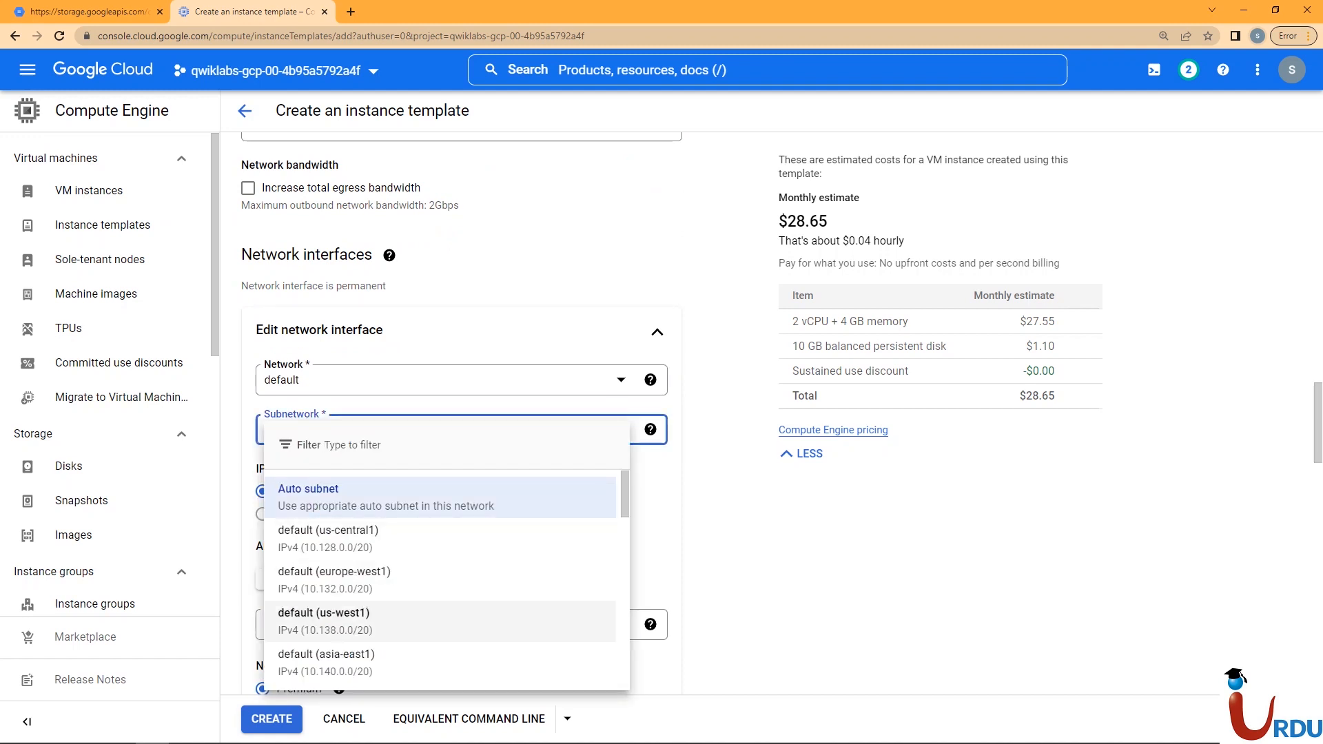
{"action": "scroll", "coordinate": [441, 621], "scroll_direction": "down", "scroll_amount": 2}
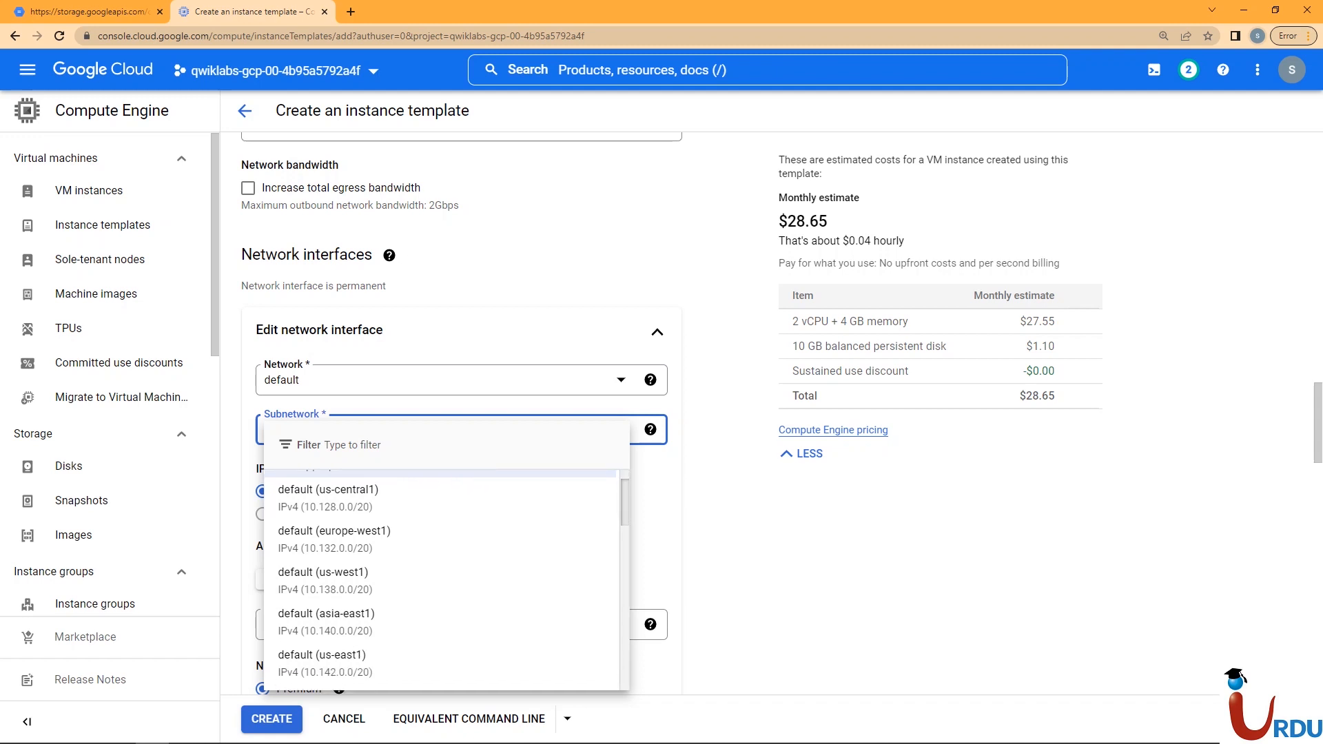
{"action": "scroll", "coordinate": [441, 572], "scroll_direction": "down", "scroll_amount": 5}
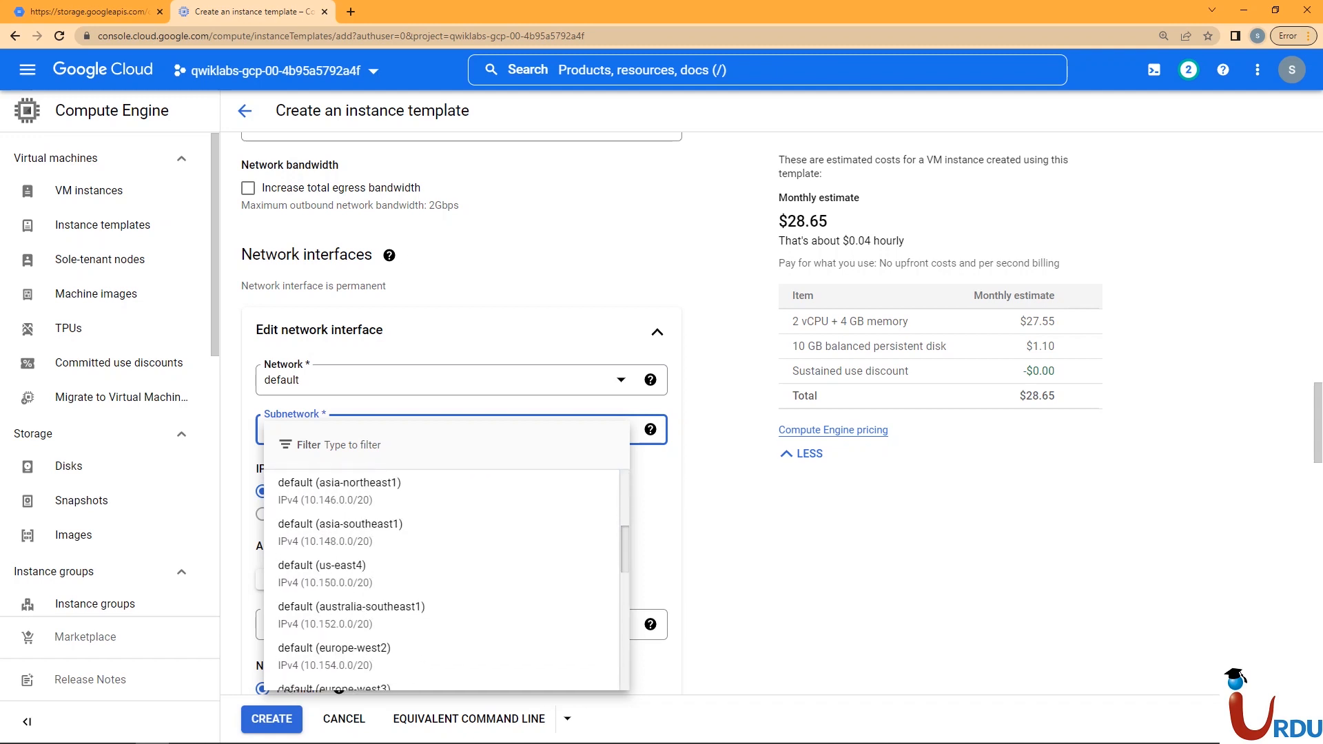
{"action": "scroll", "coordinate": [441, 572], "scroll_direction": "down", "scroll_amount": 2}
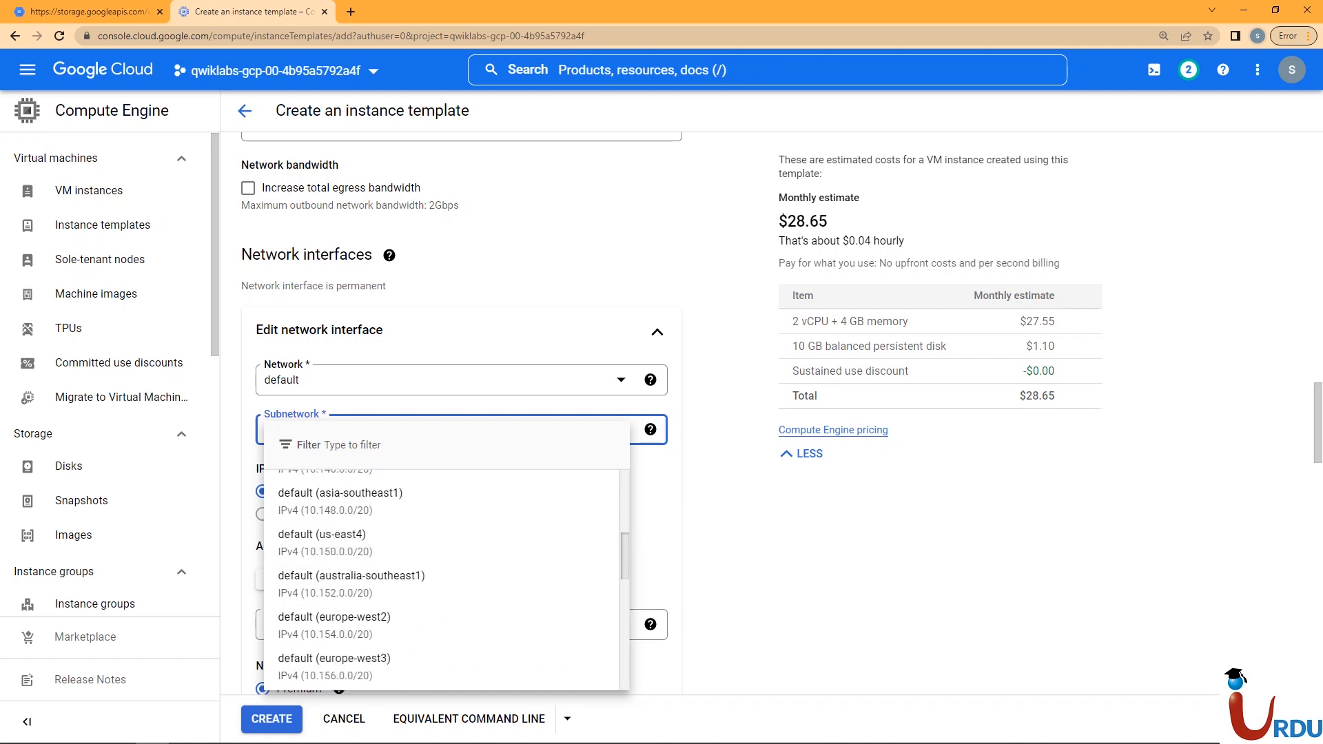
{"action": "scroll", "coordinate": [441, 579], "scroll_direction": "up", "scroll_amount": 7}
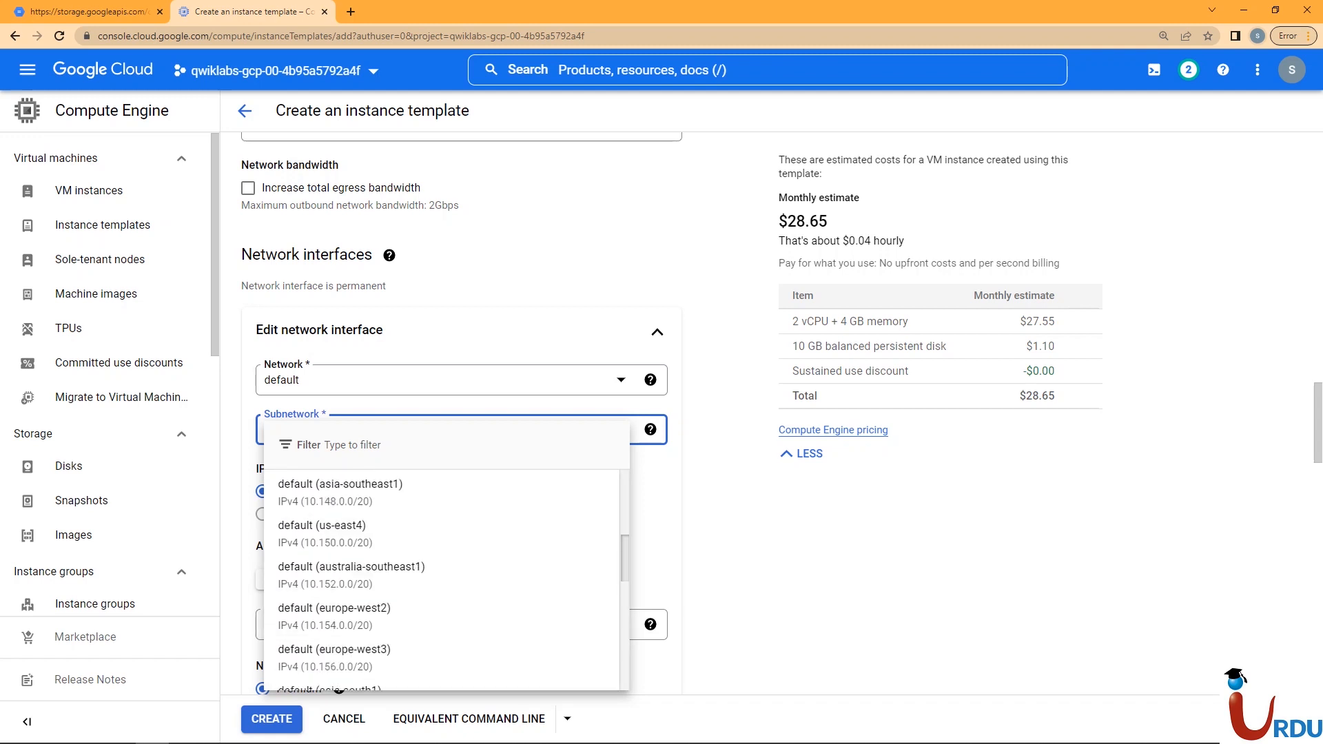
{"action": "scroll", "coordinate": [441, 579], "scroll_direction": "down", "scroll_amount": 12}
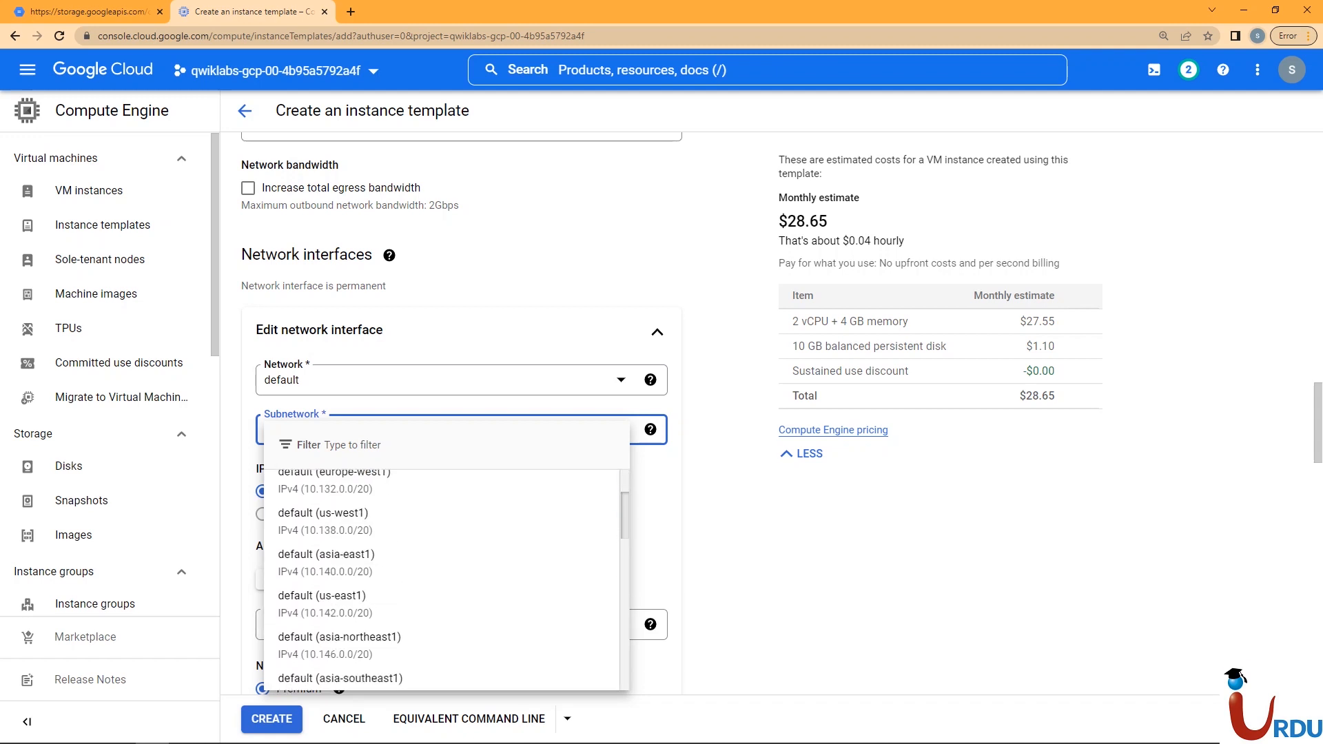
{"action": "scroll", "coordinate": [441, 579], "scroll_direction": "down", "scroll_amount": 3}
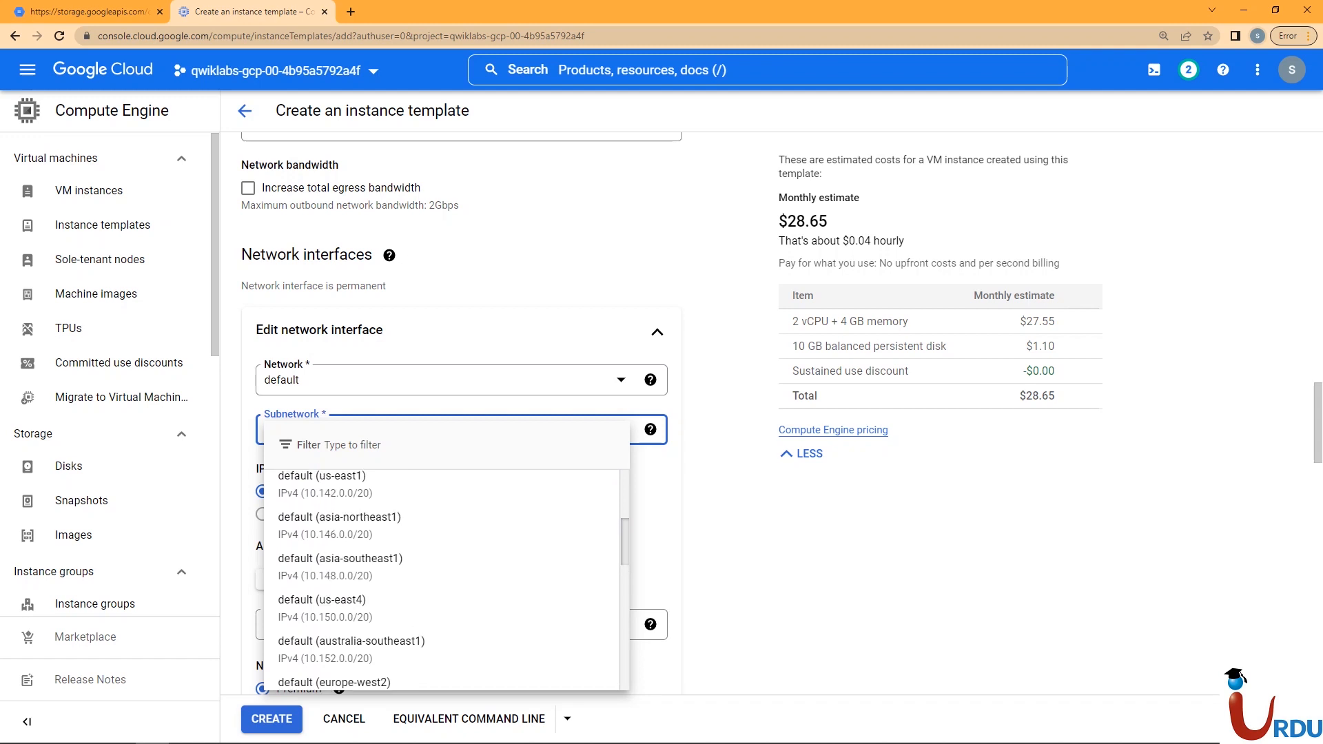
{"action": "scroll", "coordinate": [441, 607], "scroll_direction": "down", "scroll_amount": 3}
{"action": "left_click", "coordinate": [324, 609]}
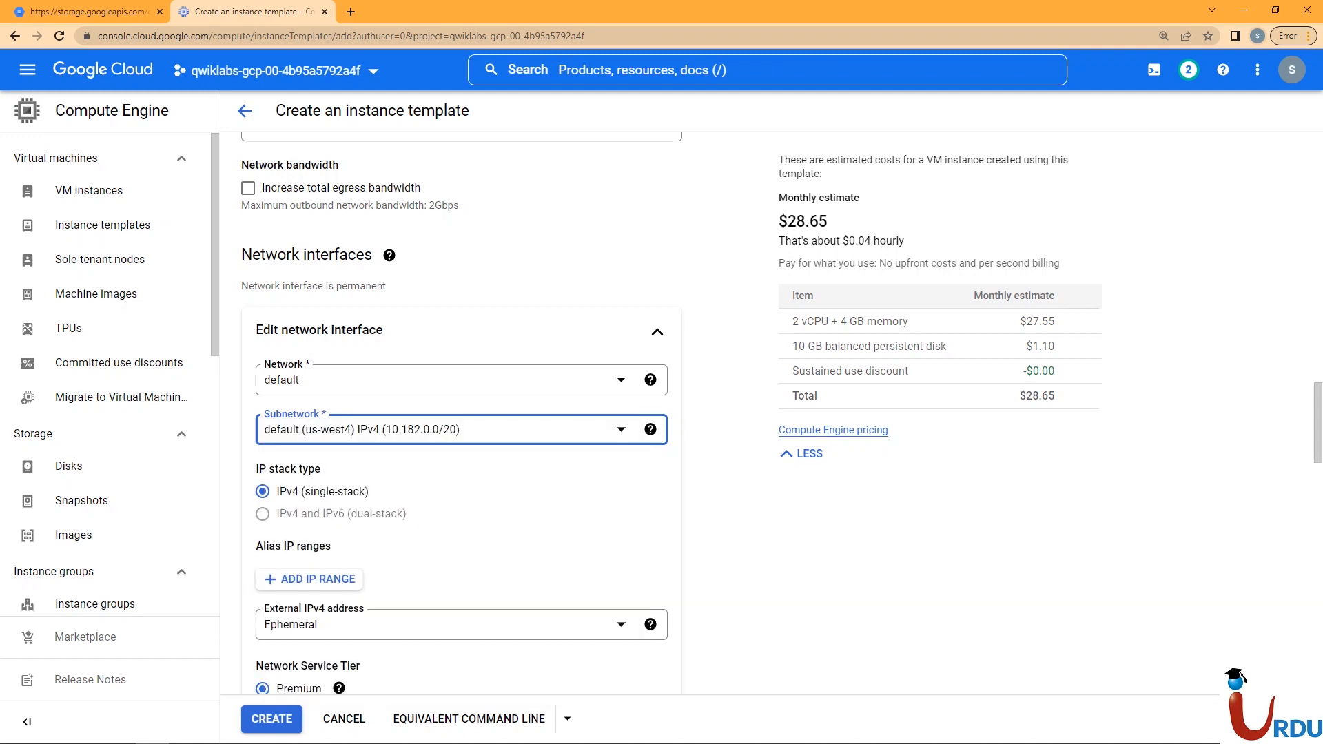
Step: Finish editing the network interface and create the us-west4-c-template instance template
{"action": "scroll", "coordinate": [455, 414], "scroll_direction": "down", "scroll_amount": 3}
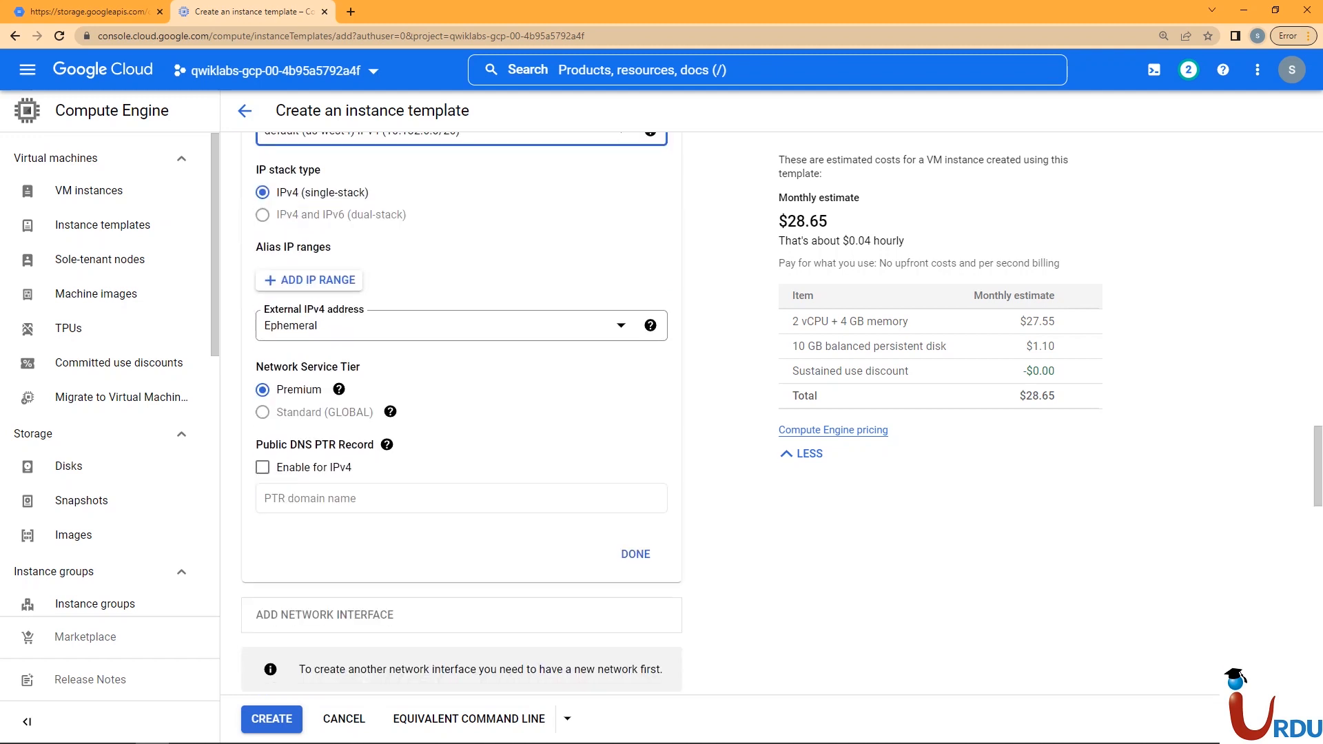
{"action": "scroll", "coordinate": [454, 413], "scroll_direction": "down", "scroll_amount": 5}
{"action": "scroll", "coordinate": [455, 414], "scroll_direction": "up", "scroll_amount": 6}
{"action": "scroll", "coordinate": [455, 414], "scroll_direction": "down", "scroll_amount": 8}
{"action": "scroll", "coordinate": [455, 414], "scroll_direction": "down", "scroll_amount": 5}
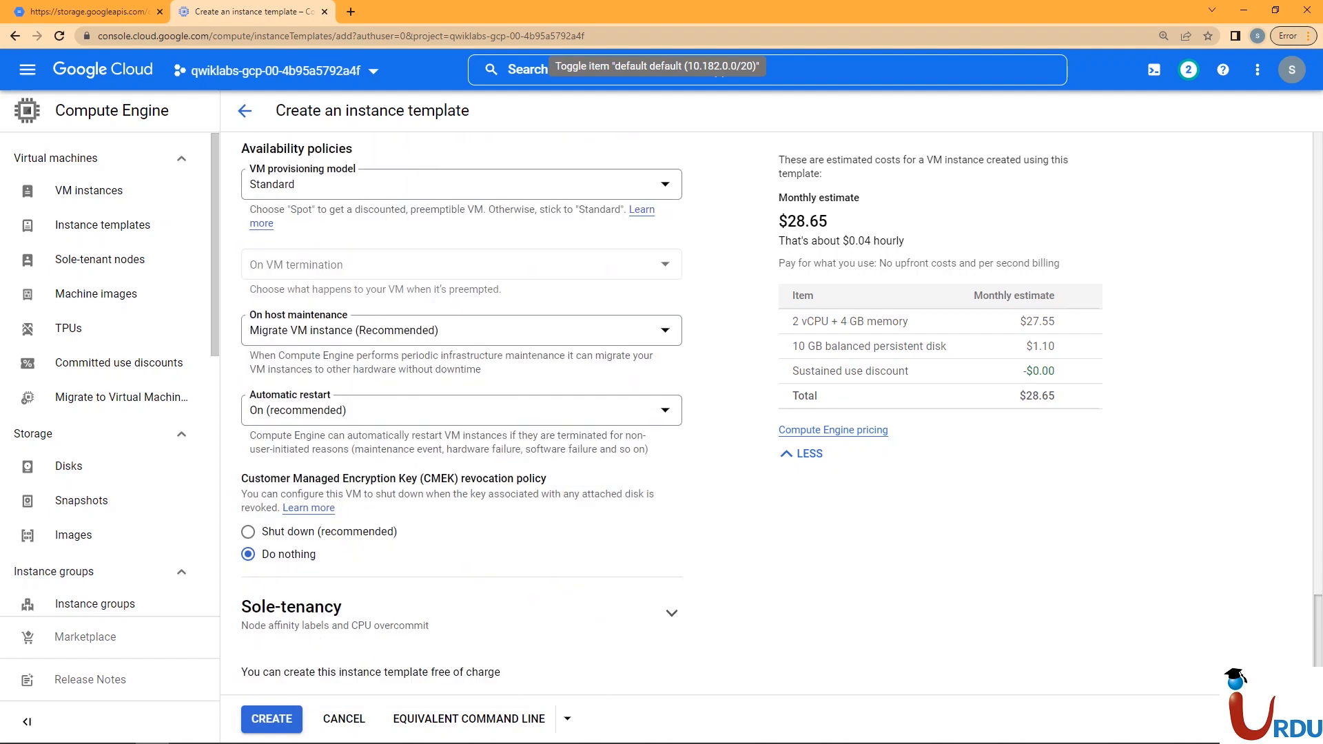
{"action": "left_click", "coordinate": [272, 719]}
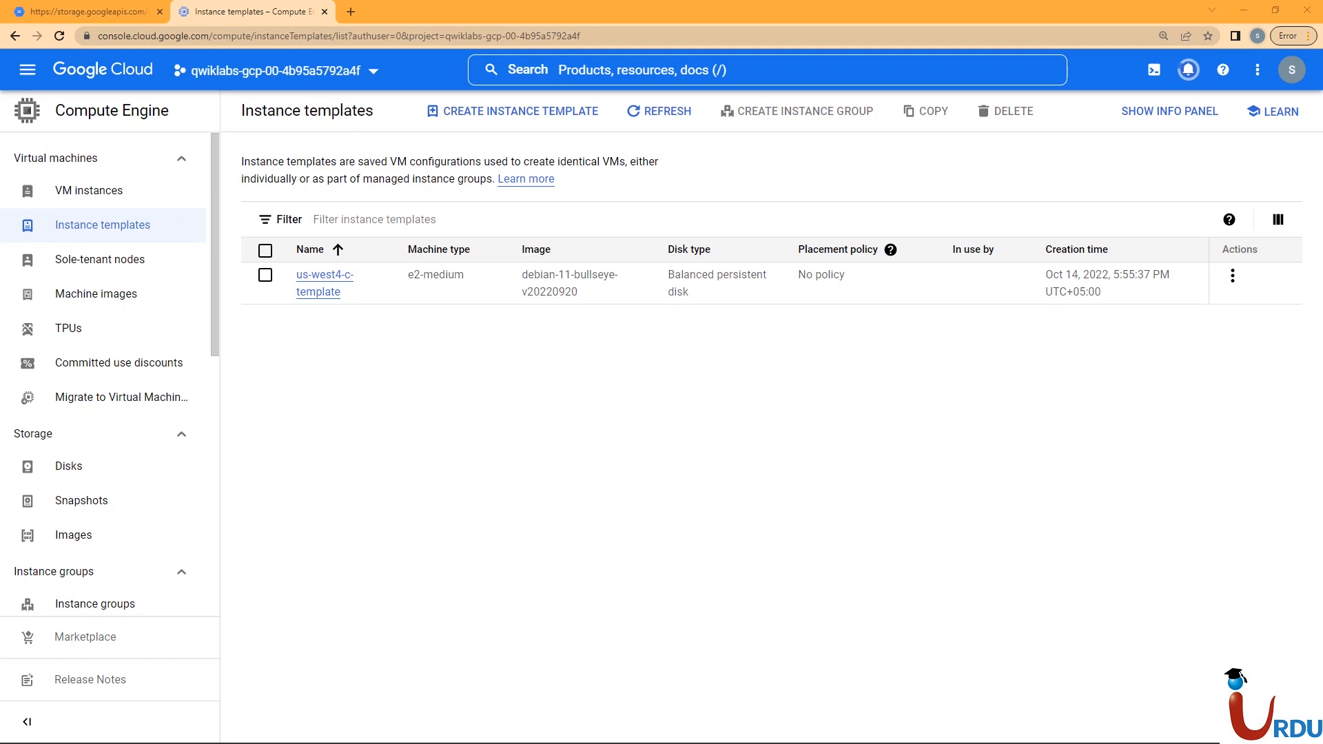
Step: Start a similar instance template based on us-west4-c-template and name it europe-west1-template
{"action": "left_click", "coordinate": [324, 276]}
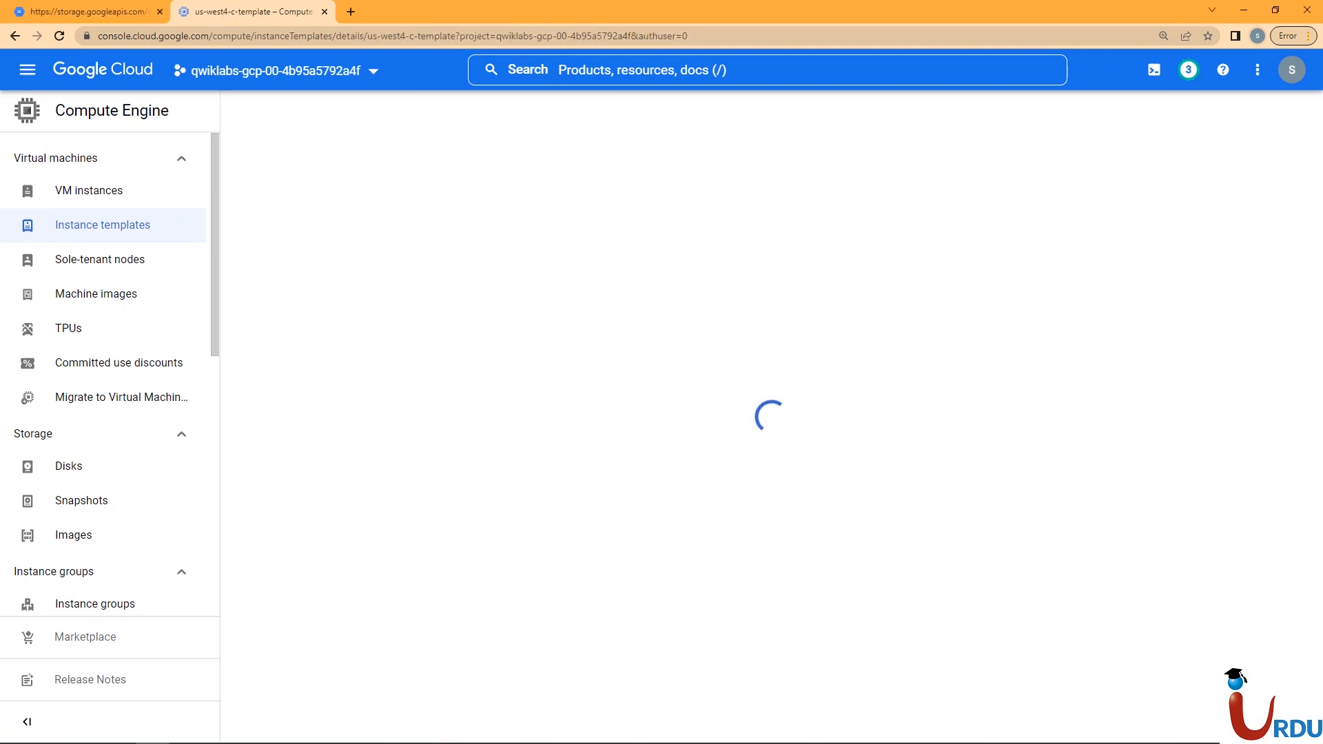
{"action": "left_click", "coordinate": [627, 111]}
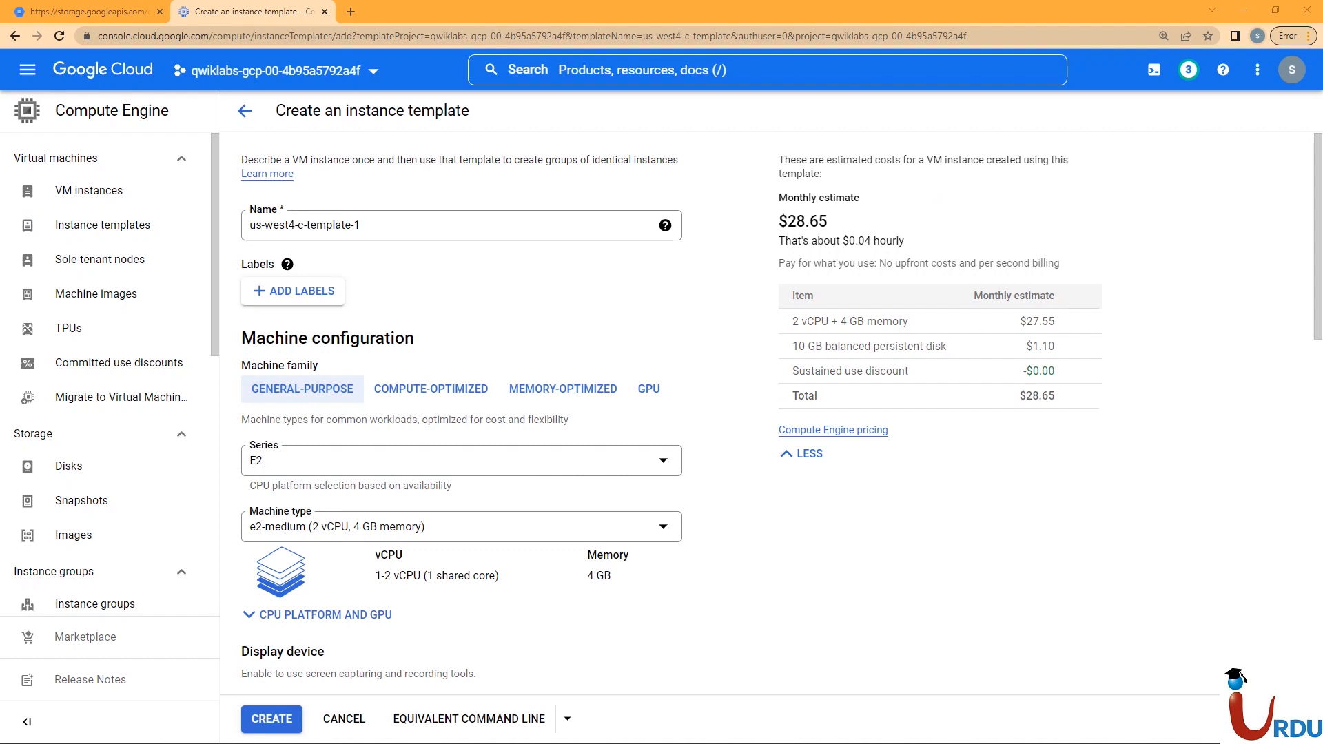
{"action": "left_click", "coordinate": [372, 225]}
{"action": "key", "text": "ctrl+a"}
{"action": "type", "text": "europe-west1-template"}
Step: Expand the new template's advanced Networking options and add the network tag http-server
{"action": "scroll", "coordinate": [462, 413], "scroll_direction": "down", "scroll_amount": 7}
{"action": "scroll", "coordinate": [462, 414], "scroll_direction": "down", "scroll_amount": 7}
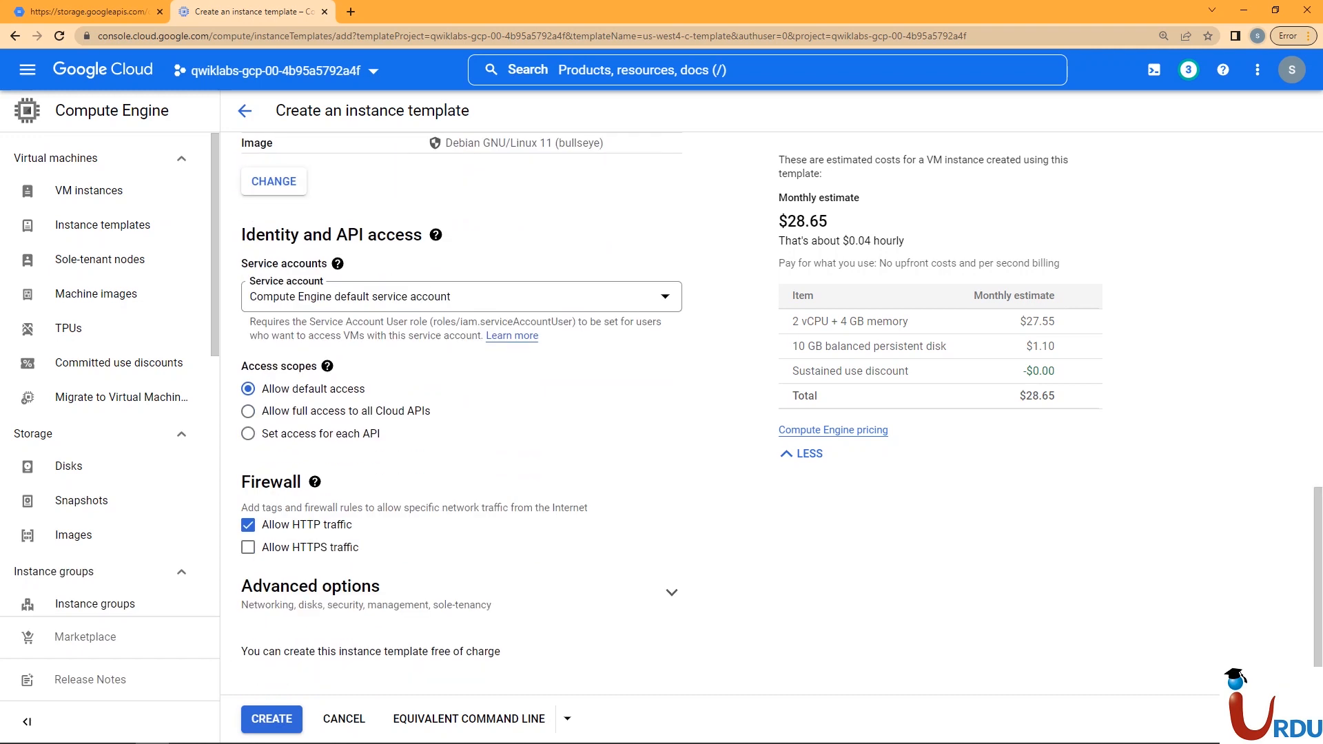
{"action": "left_click", "coordinate": [310, 587]}
{"action": "scroll", "coordinate": [462, 414], "scroll_direction": "down", "scroll_amount": 5}
{"action": "scroll", "coordinate": [462, 413], "scroll_direction": "up", "scroll_amount": 6}
{"action": "scroll", "coordinate": [462, 413], "scroll_direction": "down", "scroll_amount": 6}
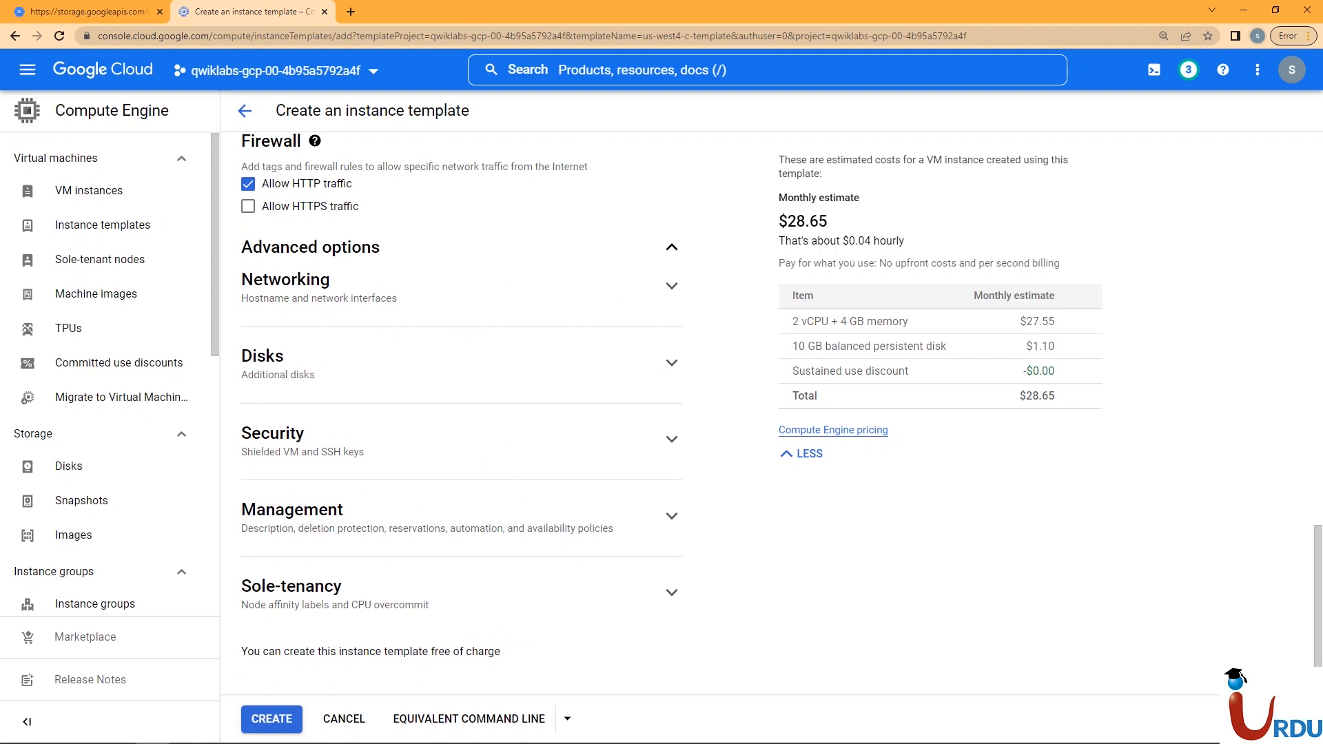
{"action": "left_click", "coordinate": [462, 286]}
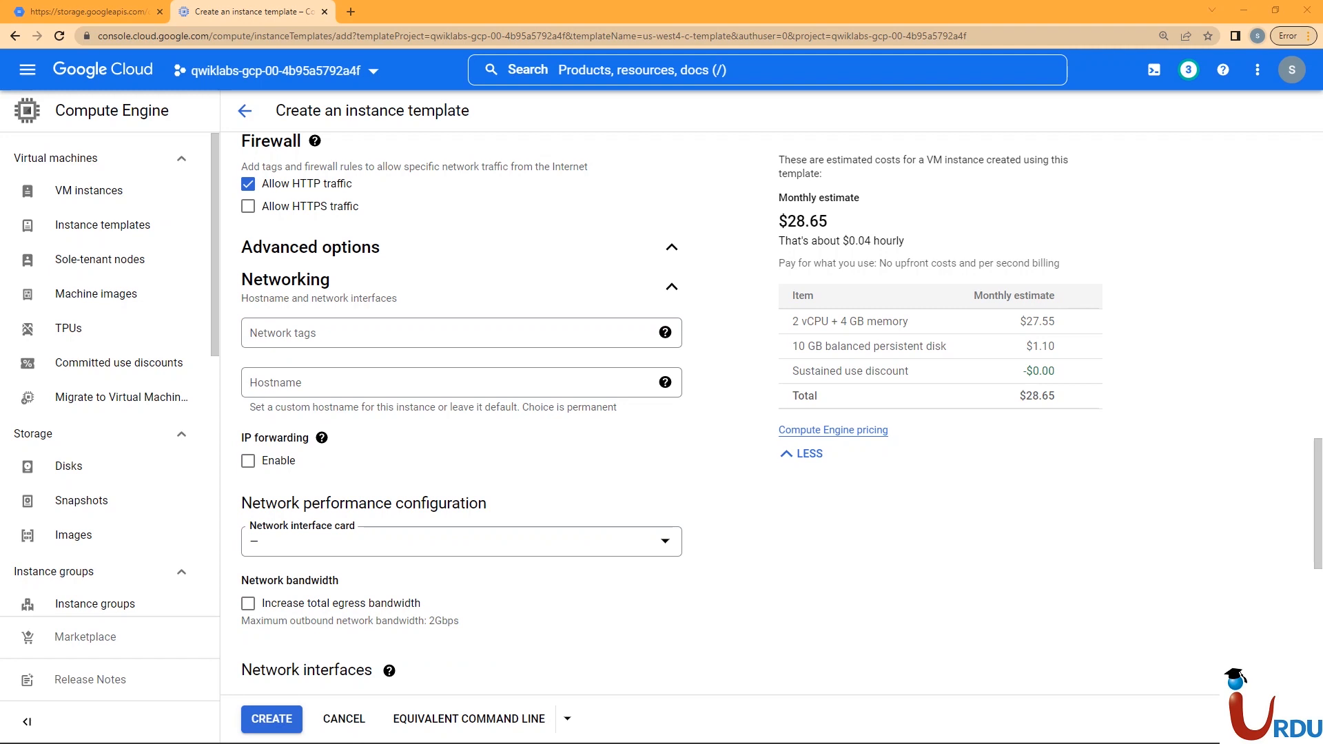
{"action": "left_click", "coordinate": [441, 333]}
{"action": "type", "text": "http-server"}
{"action": "left_click", "coordinate": [730, 333]}
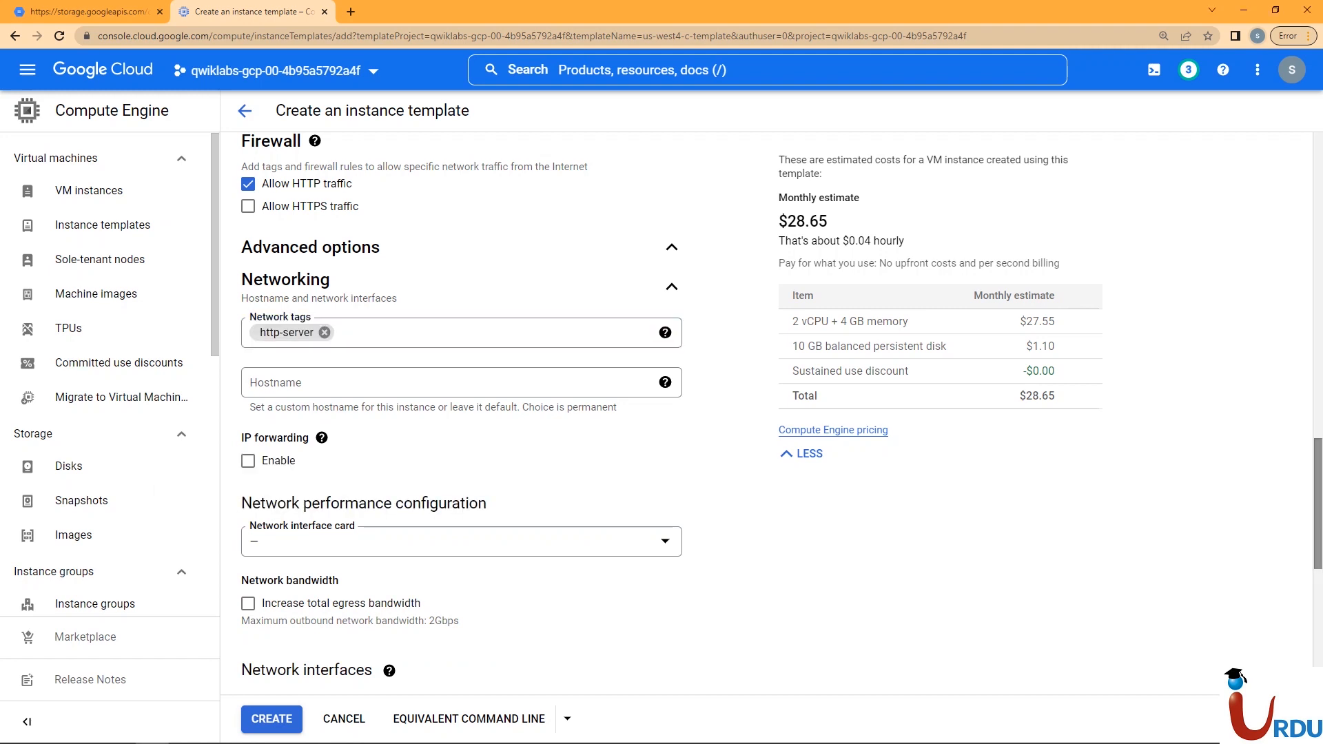
Step: Set the network interface's subnetwork to default (europe-west1) and finish editing the interface
{"action": "left_click_drag", "start_coordinate": [1318, 503], "coordinate": [1318, 525]}
{"action": "scroll", "coordinate": [462, 413], "scroll_direction": "down", "scroll_amount": 6}
{"action": "left_click", "coordinate": [462, 228]}
{"action": "left_click", "coordinate": [455, 345]}
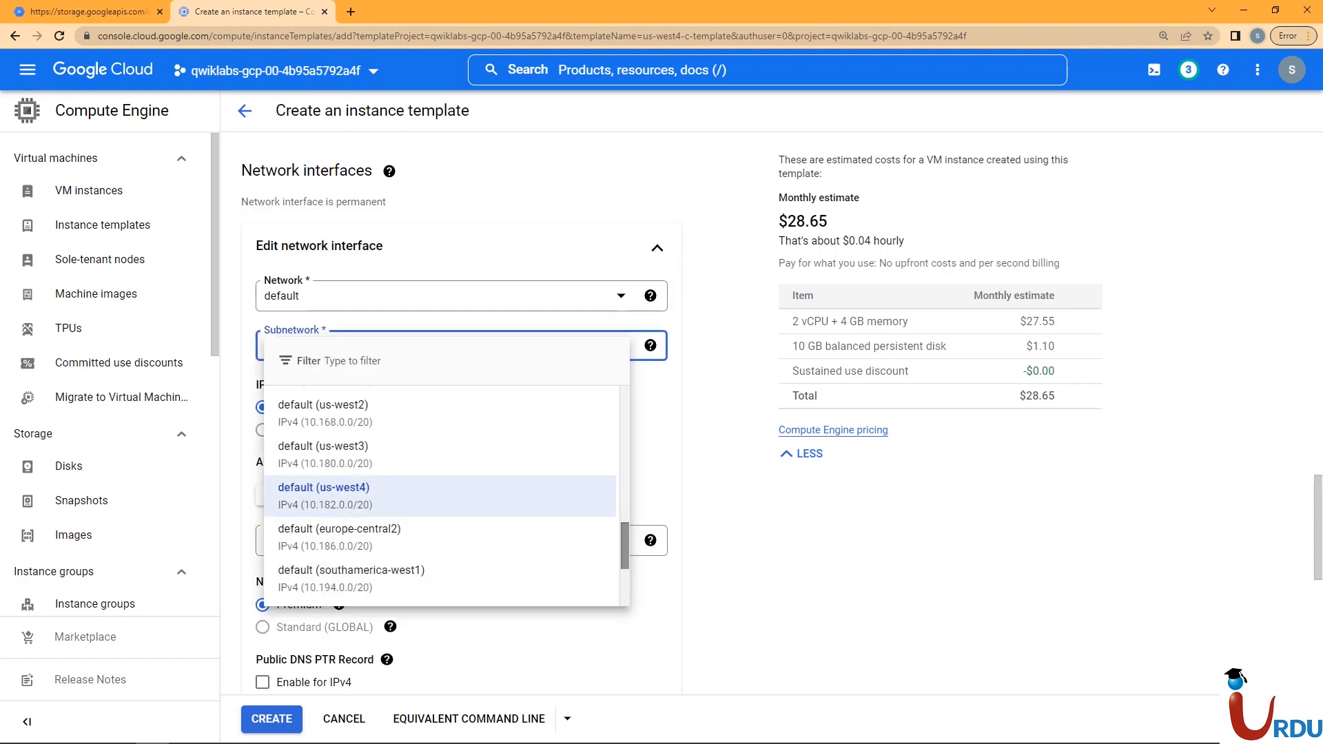
{"action": "scroll", "coordinate": [441, 496], "scroll_direction": "up", "scroll_amount": 5}
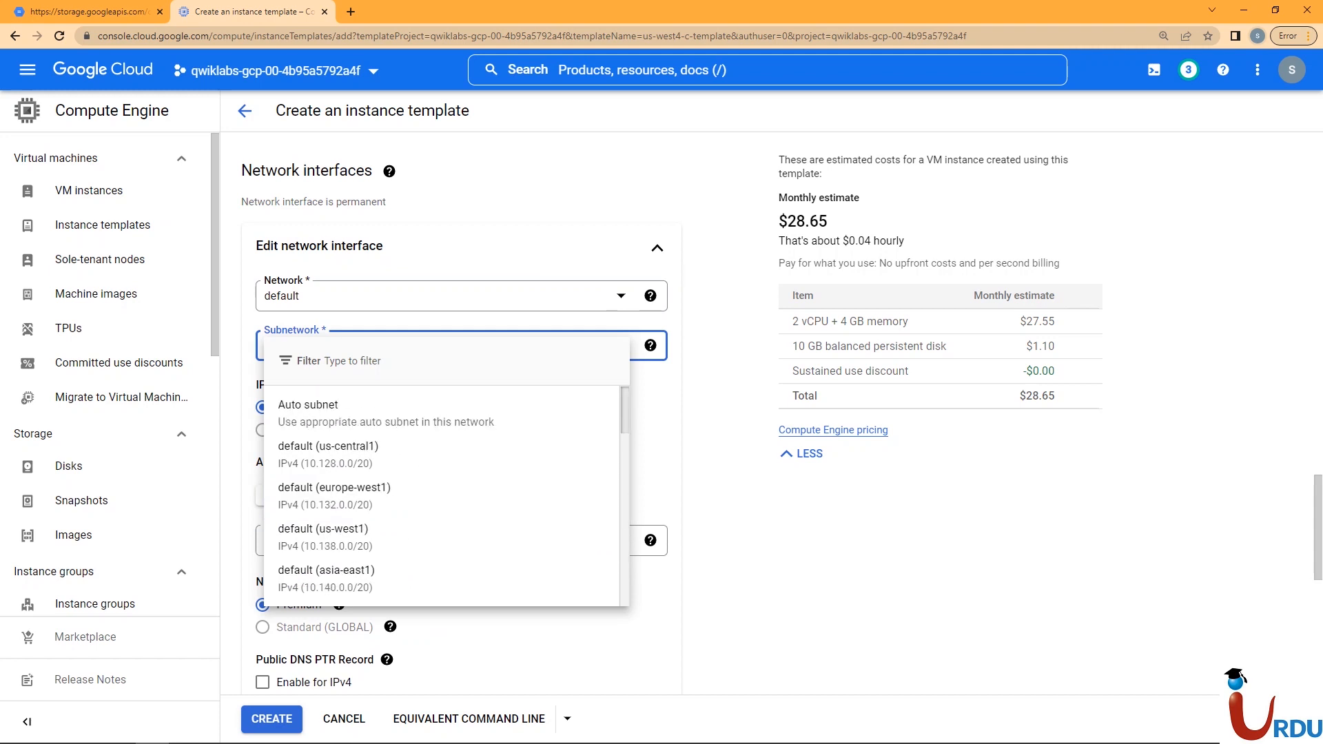
{"action": "left_click", "coordinate": [335, 495]}
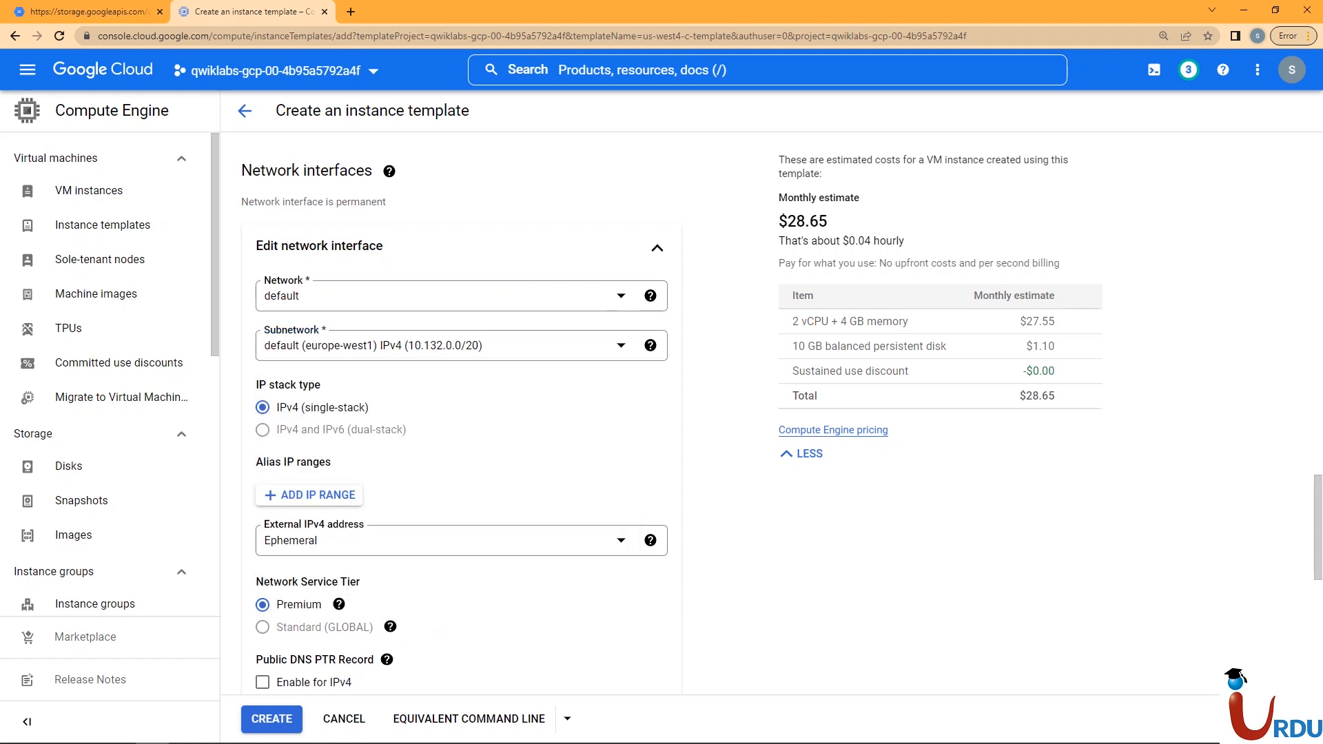
{"action": "scroll", "coordinate": [689, 448], "scroll_direction": "down", "scroll_amount": 5}
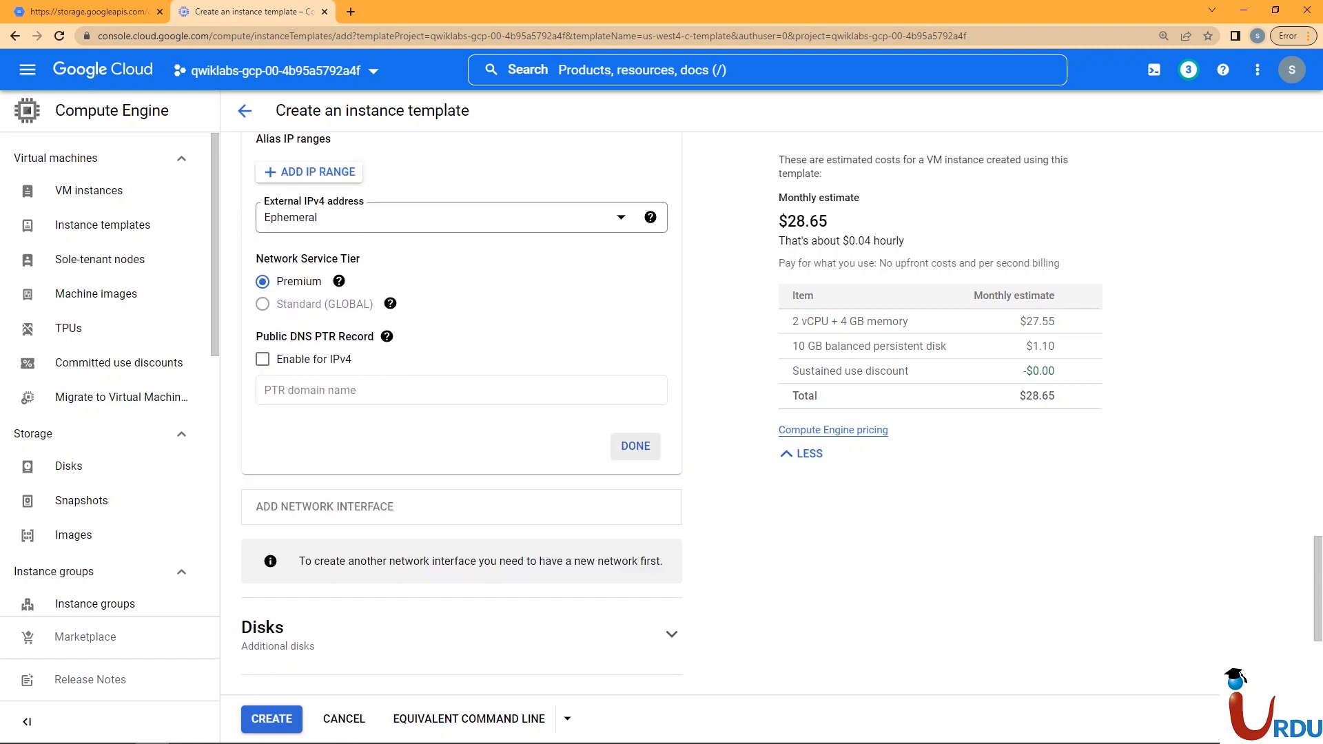
{"action": "left_click", "coordinate": [632, 446]}
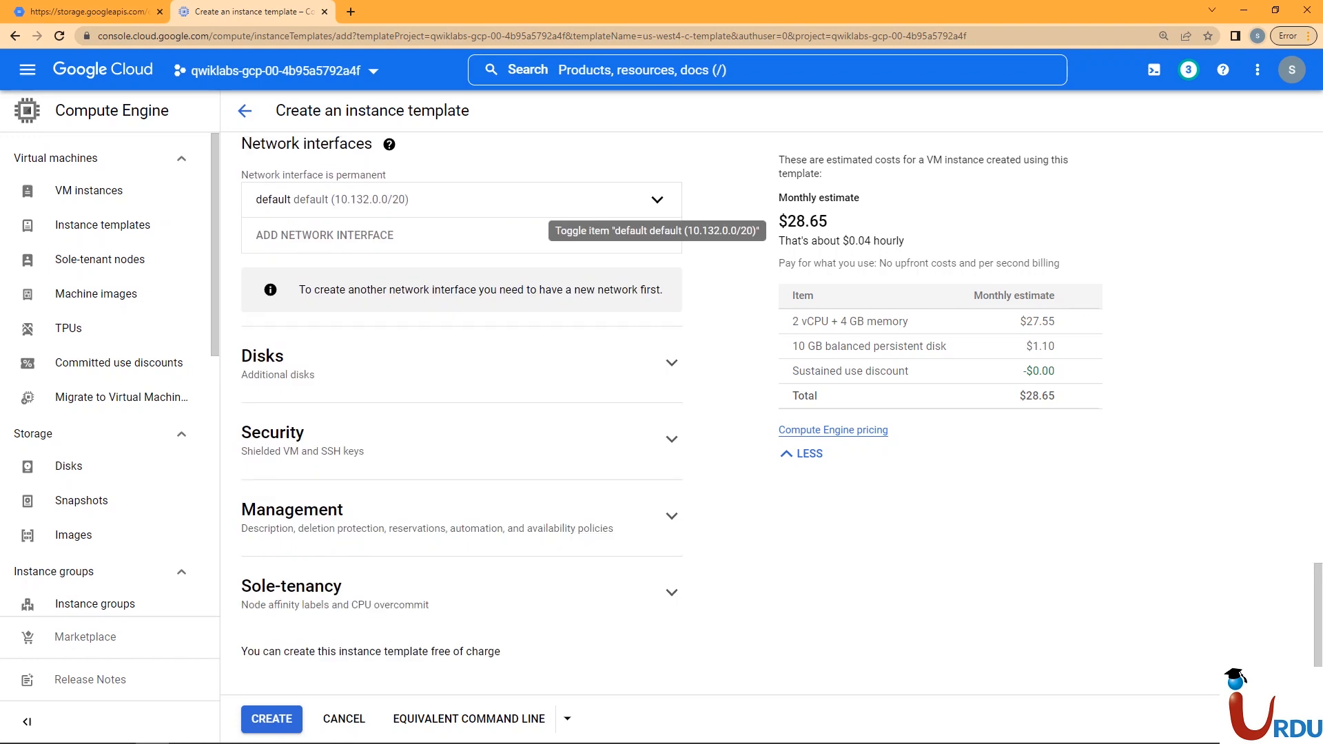
Step: Check the startup-script-url metadata in the Management section, create the europe-west1-template, and refresh the template list
{"action": "left_click", "coordinate": [672, 516]}
{"action": "scroll", "coordinate": [673, 516], "scroll_direction": "down", "scroll_amount": 10}
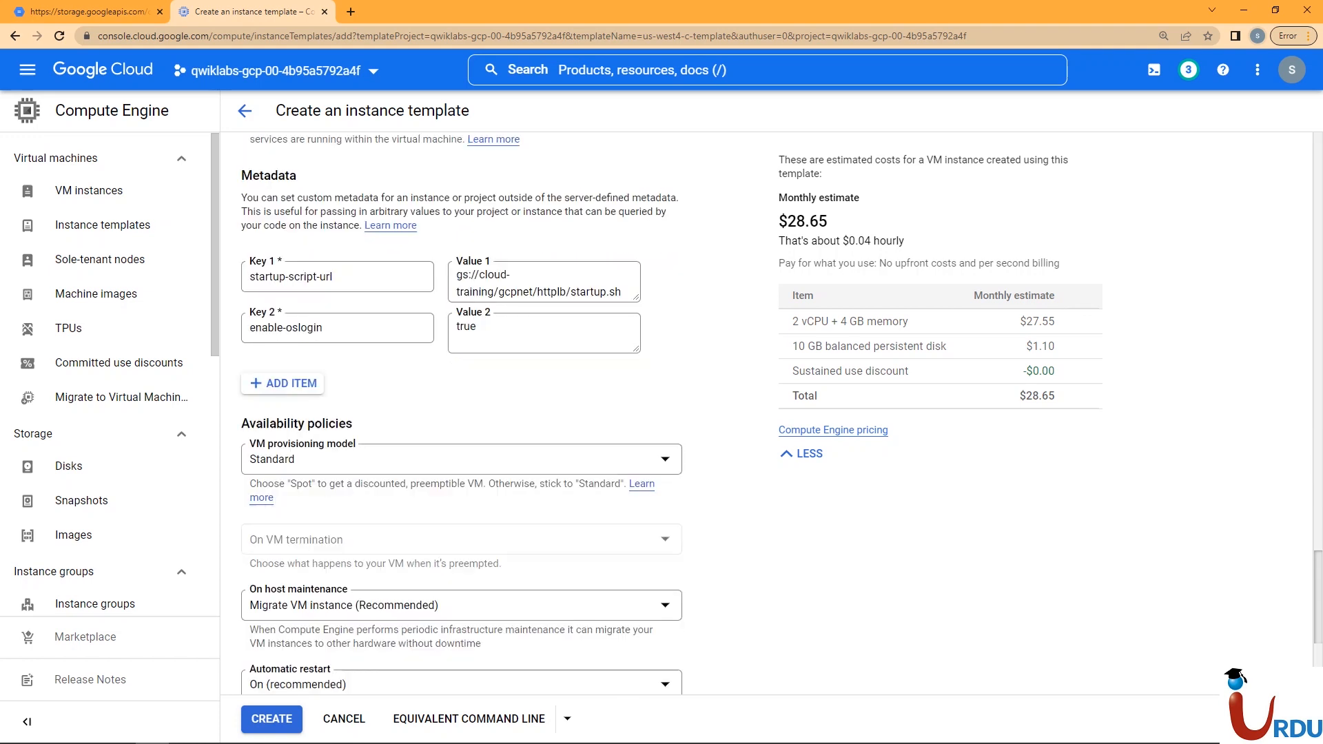
{"action": "left_click", "coordinate": [512, 177]}
{"action": "left_click", "coordinate": [333, 178]}
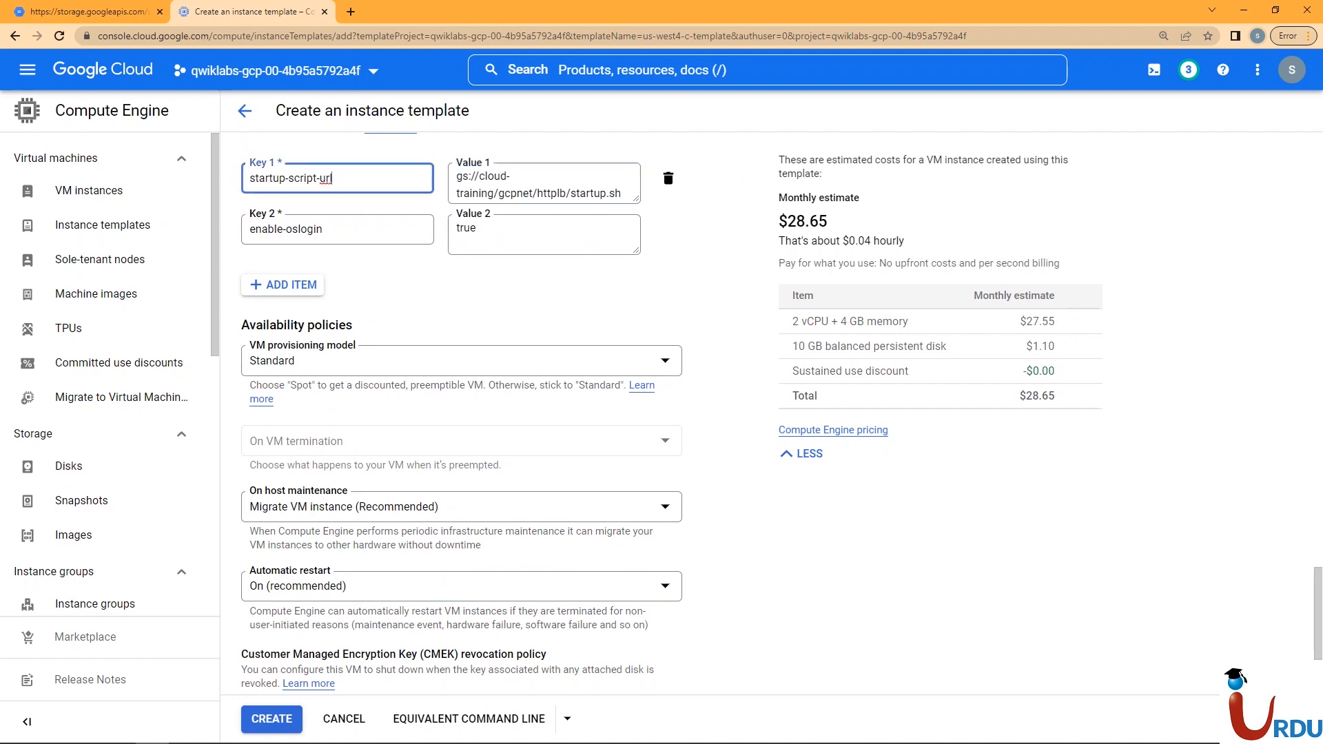
{"action": "left_click", "coordinate": [272, 719]}
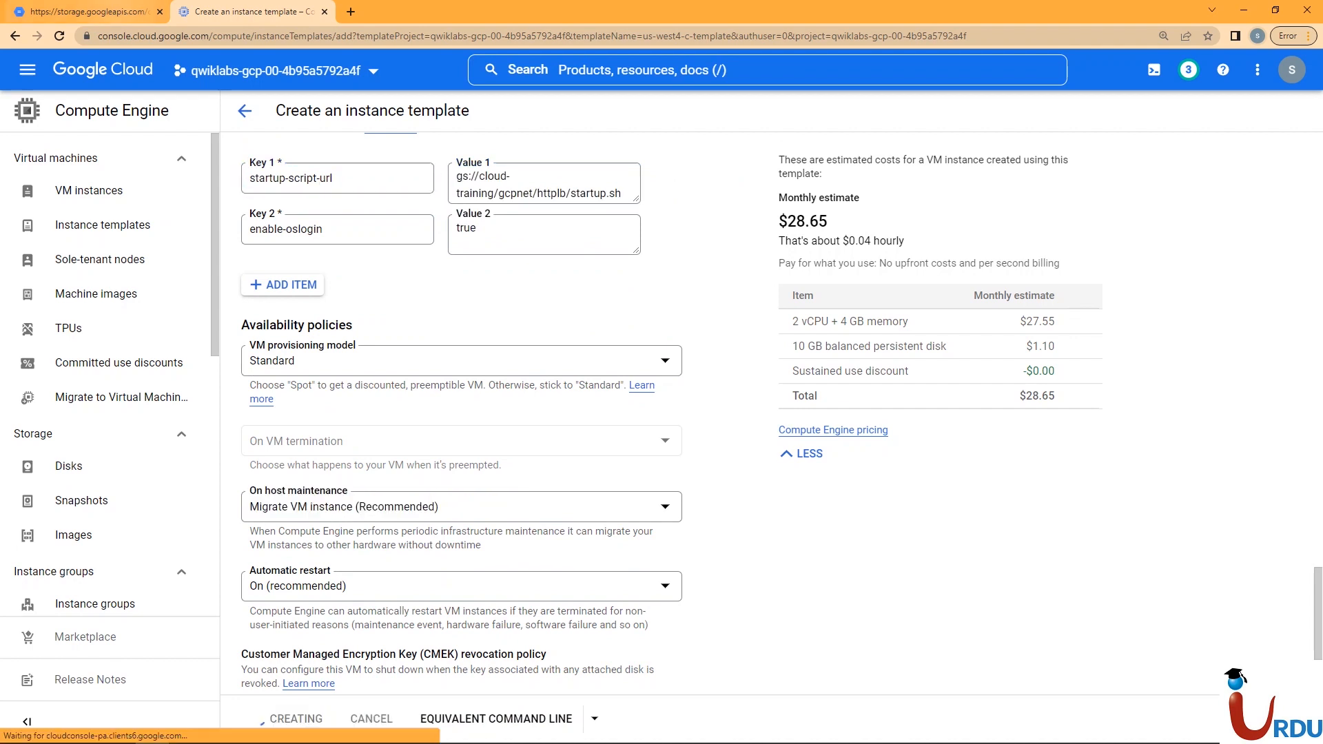
{"action": "left_click", "coordinate": [101, 12]}
{"action": "left_click", "coordinate": [206, 11]}
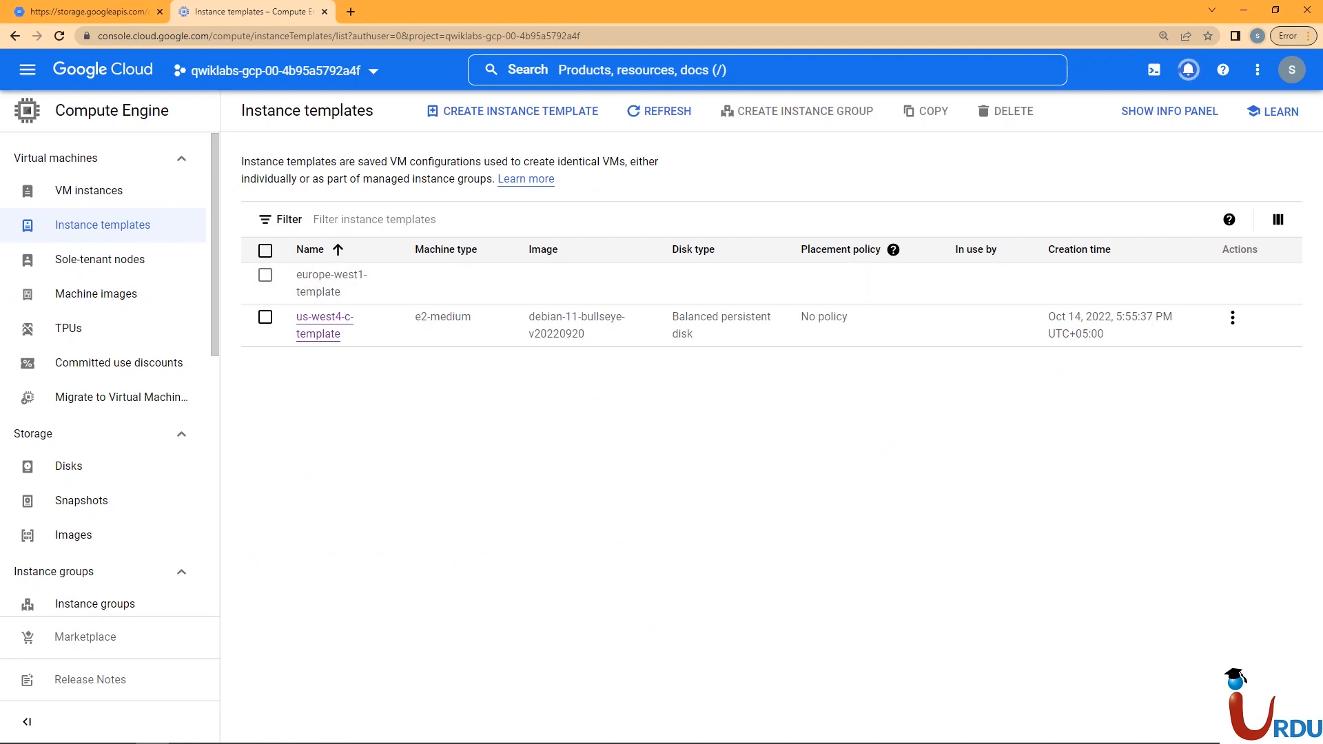
{"action": "left_click", "coordinate": [659, 111]}
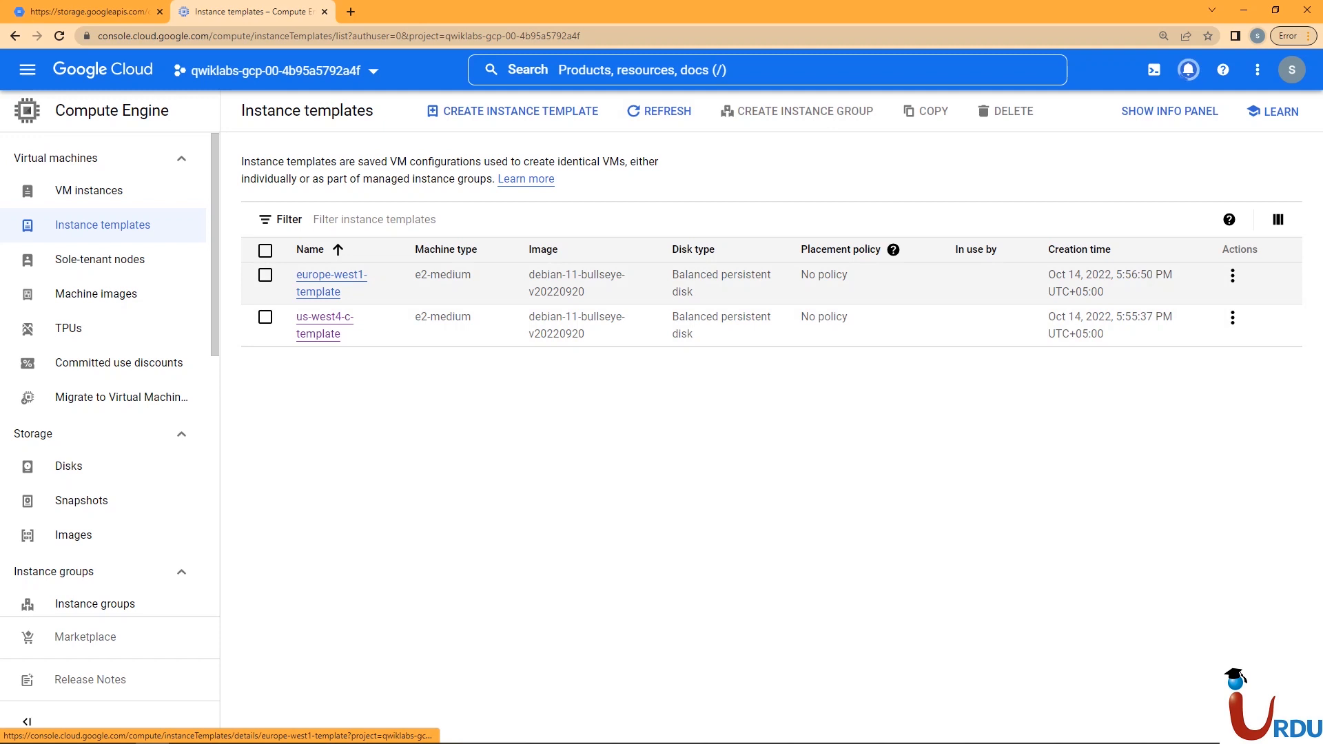
Step: Start a new managed instance group from europe-west1-template and name it us-west4-mig
{"action": "left_click", "coordinate": [332, 275]}
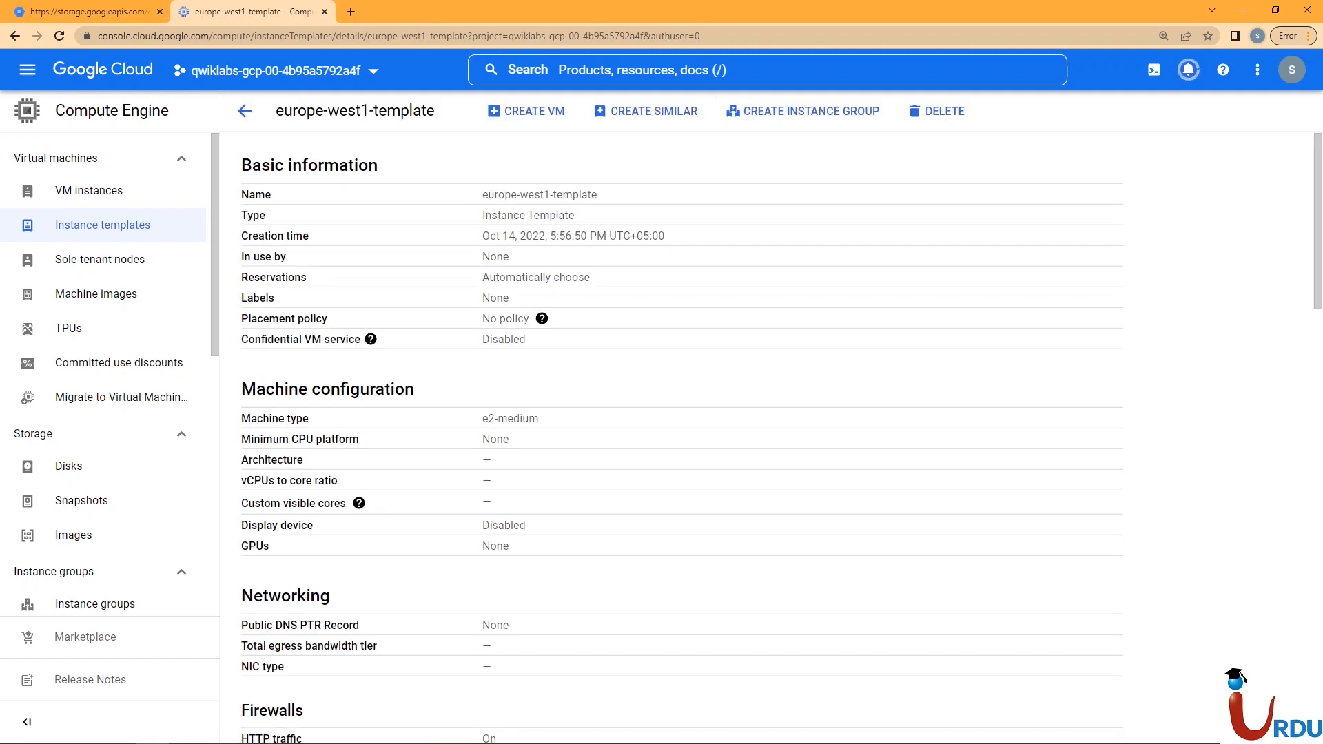
{"action": "left_click", "coordinate": [803, 111]}
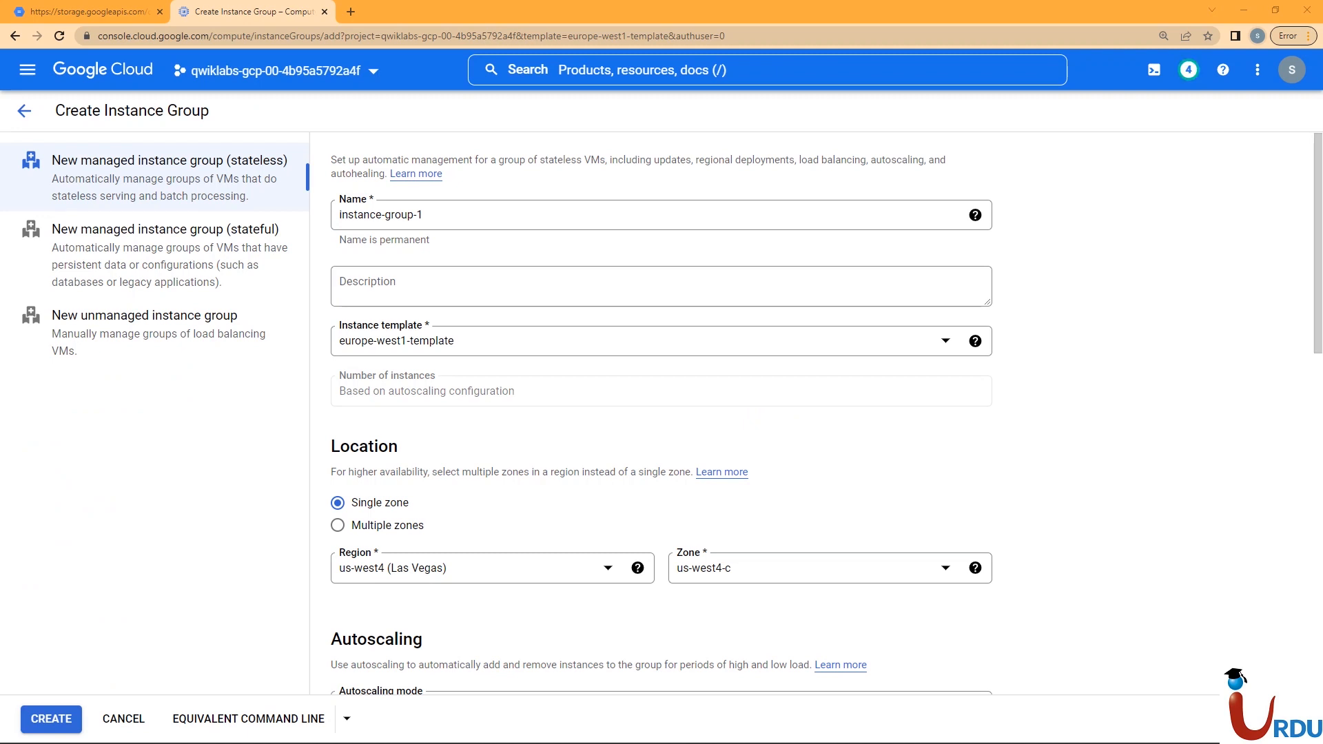
{"action": "left_click", "coordinate": [441, 215]}
{"action": "key", "text": "ctrl+a"}
{"action": "type", "text": "us-west4 -mig"}
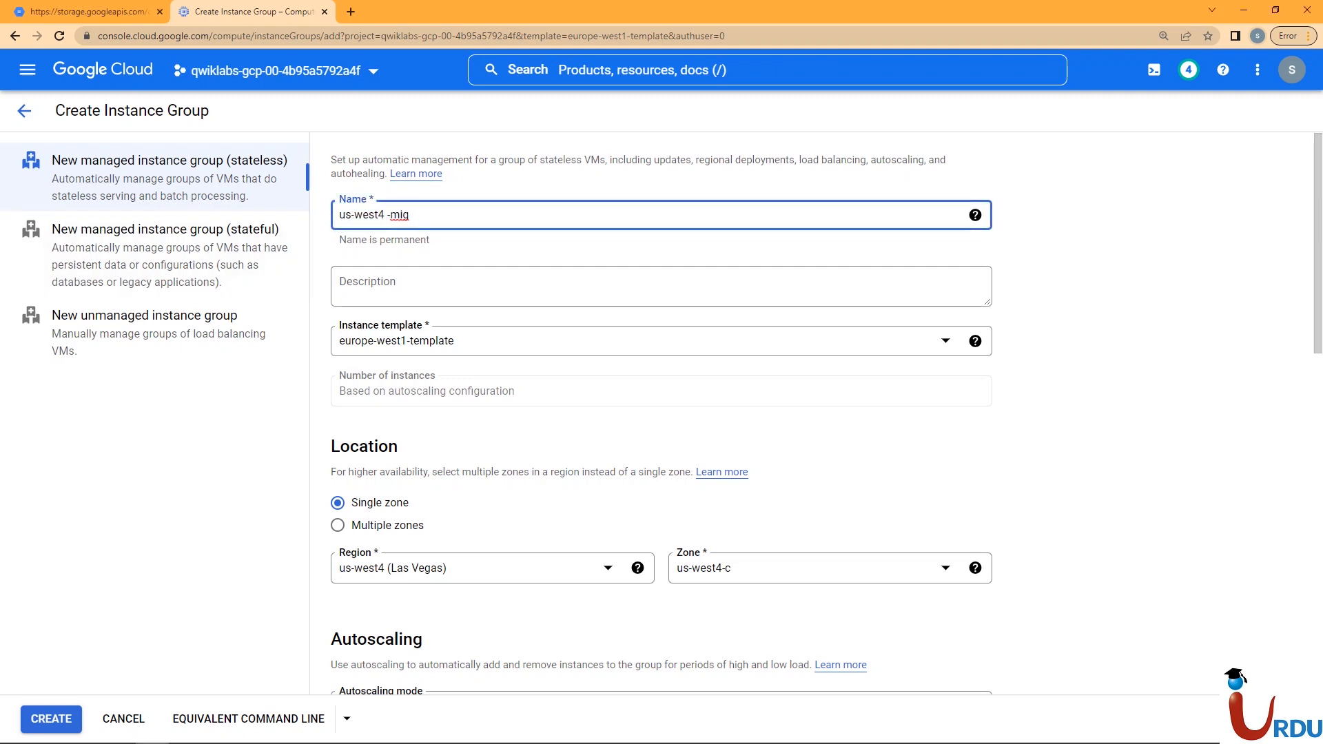
{"action": "key", "text": "BackSpace"}
{"action": "left_click", "coordinate": [1131, 331]}
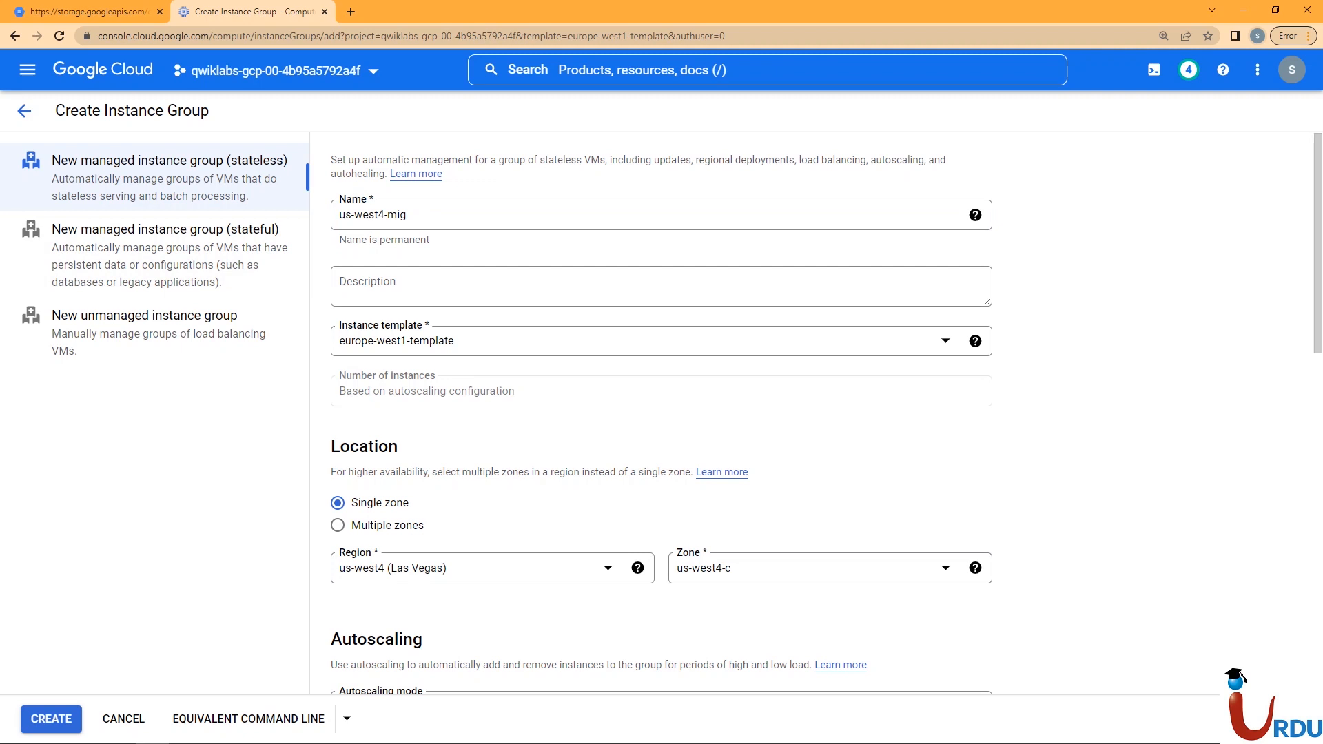
Step: Set us-west4-mig to span multiple zones and change its instance template to us-west4-c-template
{"action": "left_click", "coordinate": [337, 525]}
{"action": "left_click", "coordinate": [441, 341]}
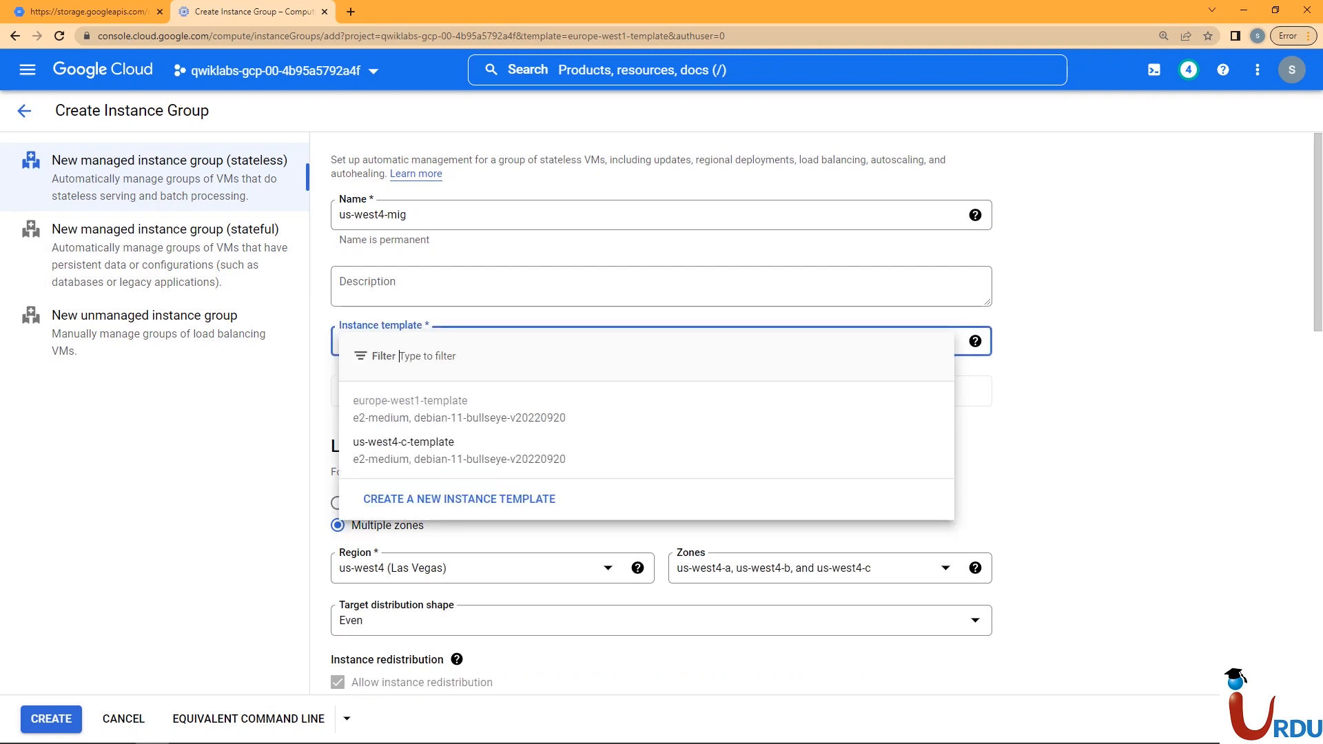
{"action": "left_click", "coordinate": [429, 450]}
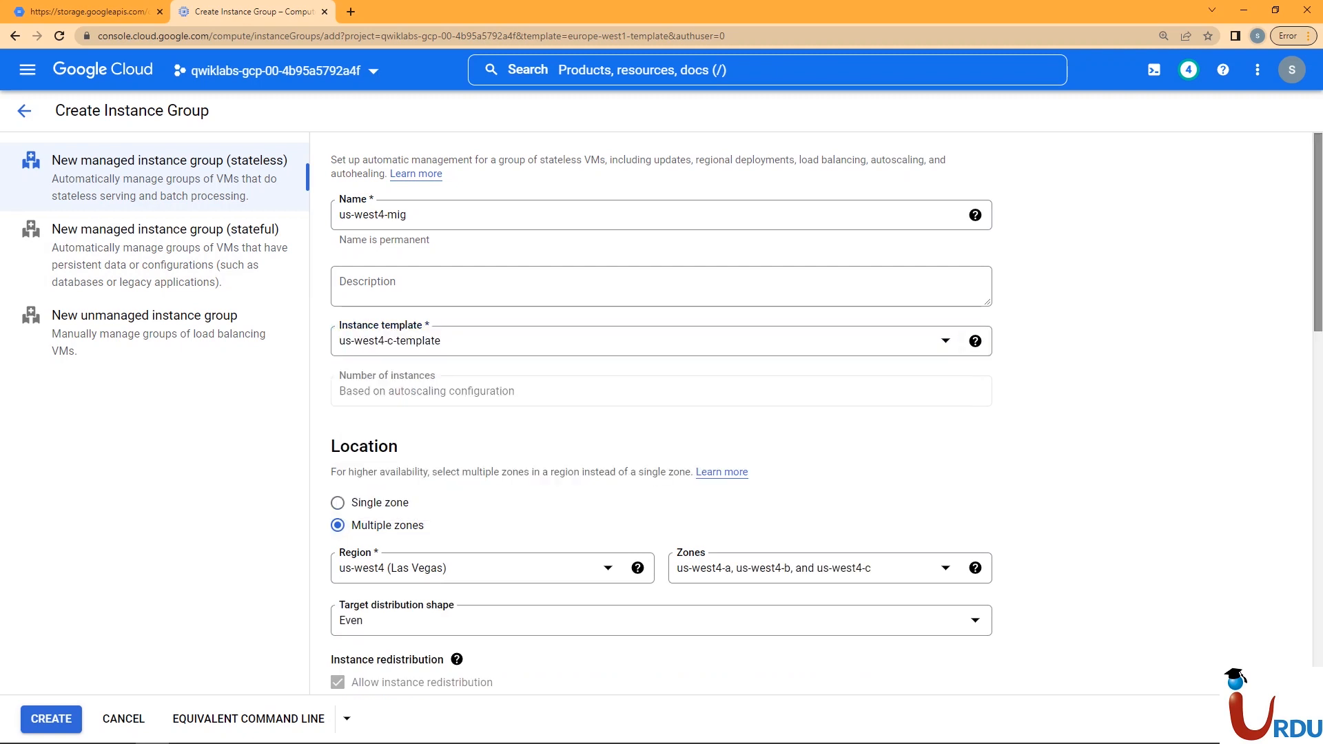
Step: Set the maximum number of instances for us-west4-mig's autoscaling to 5
{"action": "scroll", "coordinate": [827, 414], "scroll_direction": "down", "scroll_amount": 5}
{"action": "scroll", "coordinate": [758, 414], "scroll_direction": "down", "scroll_amount": 3}
{"action": "left_click", "coordinate": [752, 352]}
{"action": "key", "text": "ctrl+a"}
{"action": "type", "text": "5"}
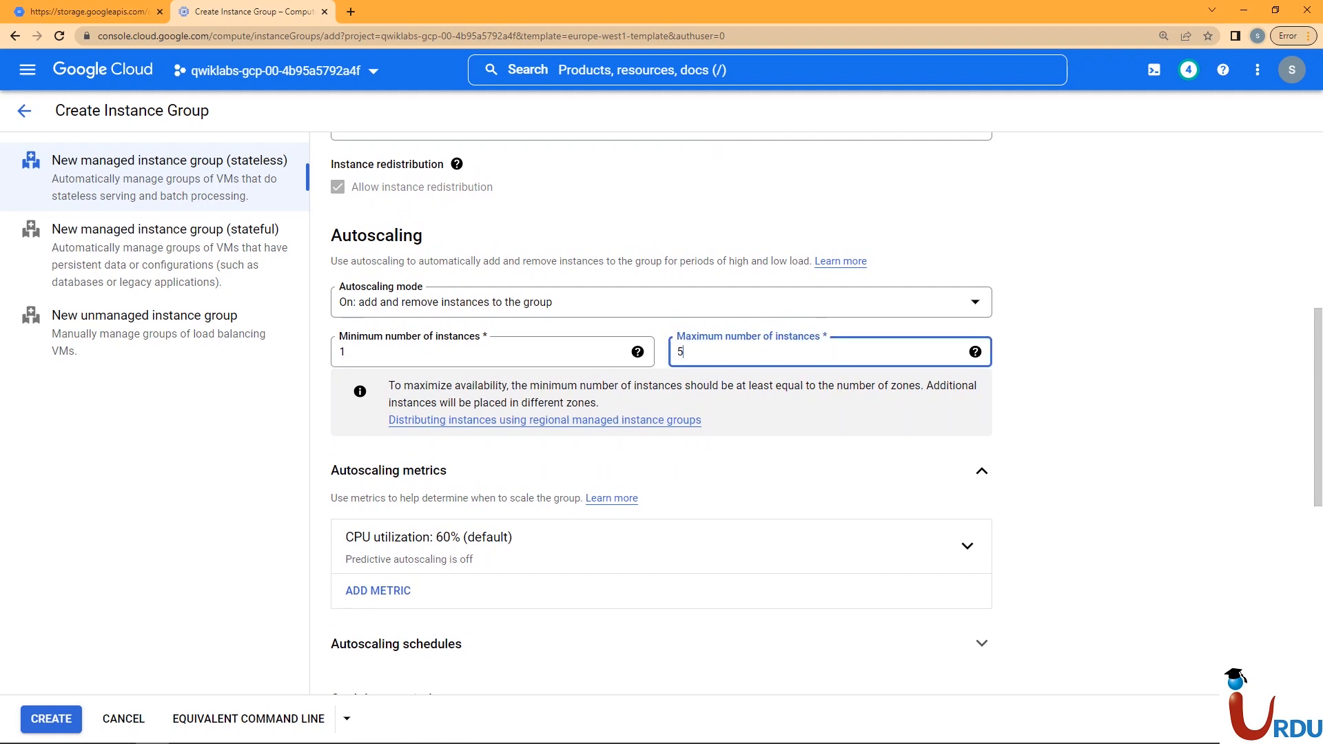
Step: Edit the CPU utilization autoscaling metric of us-west4-mig to a target of 80% and finish editing the metric
{"action": "scroll", "coordinate": [662, 414], "scroll_direction": "down", "scroll_amount": 4}
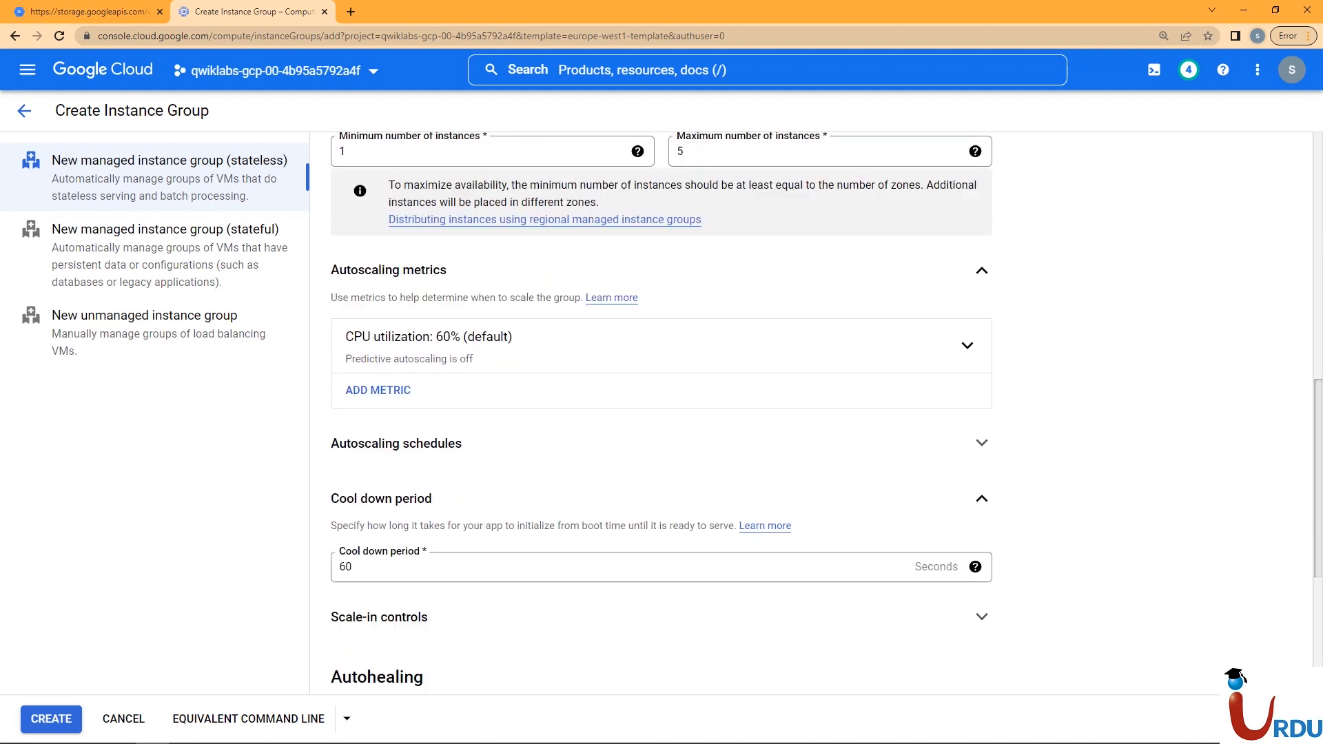
{"action": "left_click", "coordinate": [968, 287]}
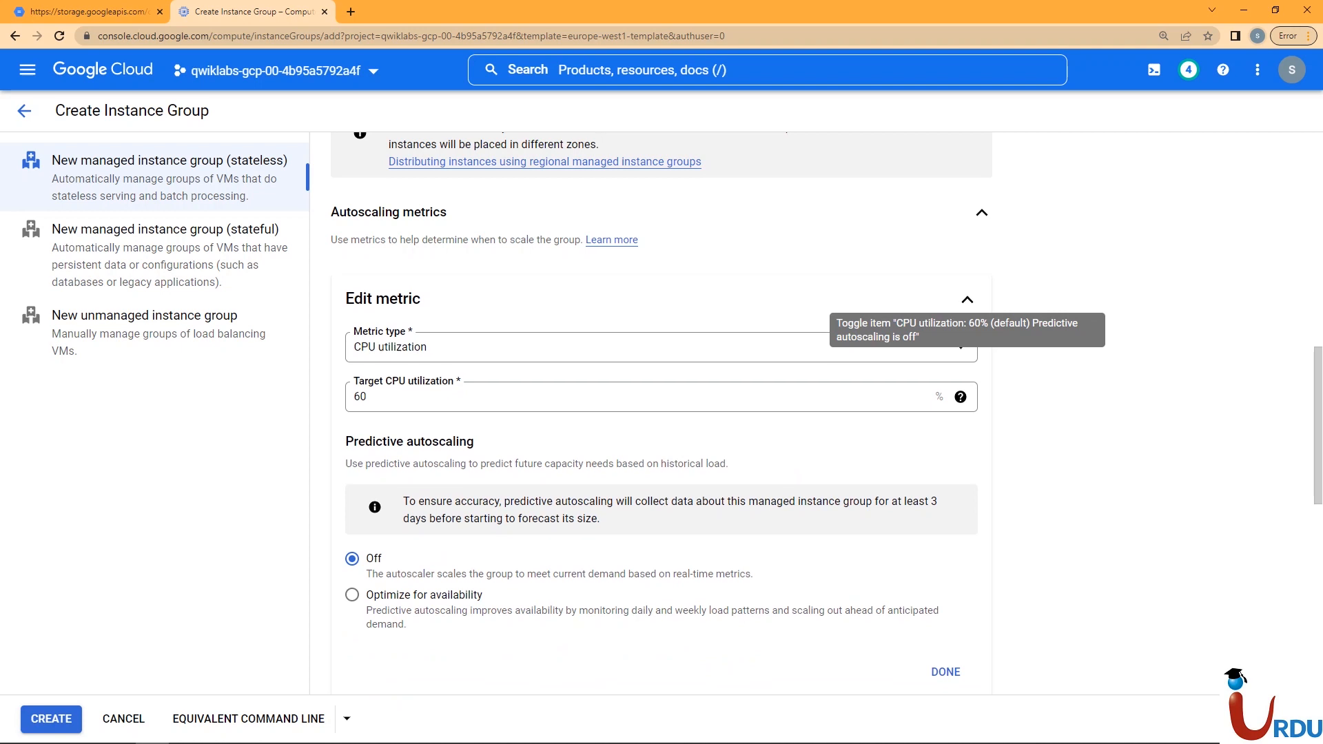
{"action": "left_click", "coordinate": [662, 397]}
{"action": "key", "text": "ctrl+a"}
{"action": "type", "text": "8"}
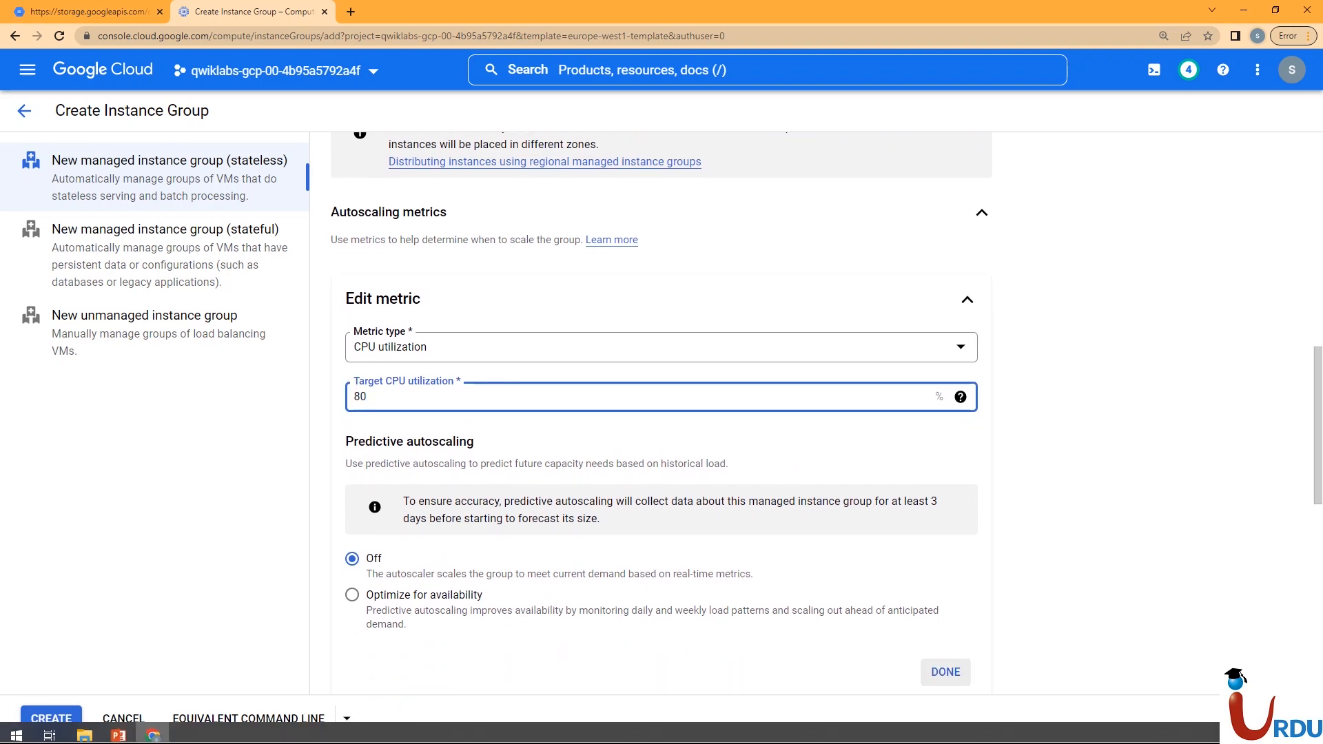
{"action": "left_click", "coordinate": [946, 672]}
Step: Set the cool down period to 45 seconds and create the us-west4-mig instance group
{"action": "scroll", "coordinate": [662, 413], "scroll_direction": "down", "scroll_amount": 2}
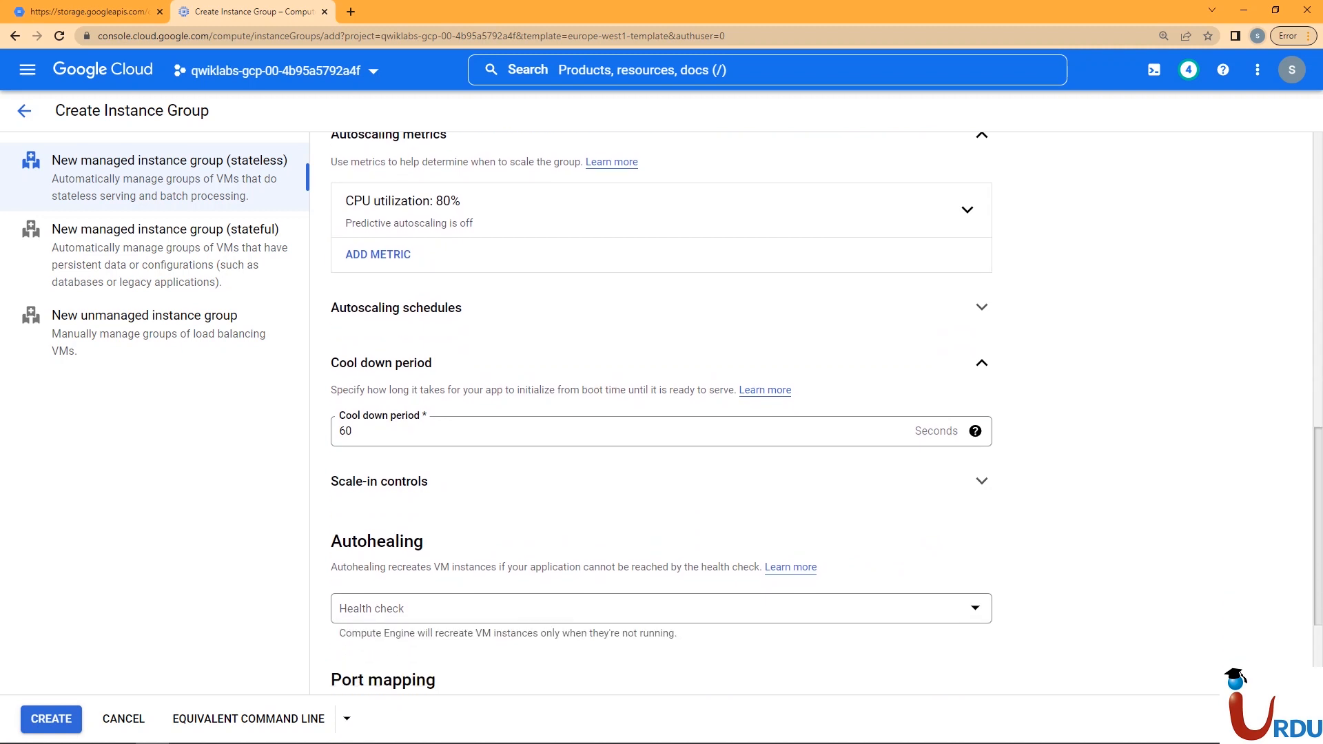
{"action": "left_click", "coordinate": [661, 340]}
{"action": "key", "text": "ctrl+a"}
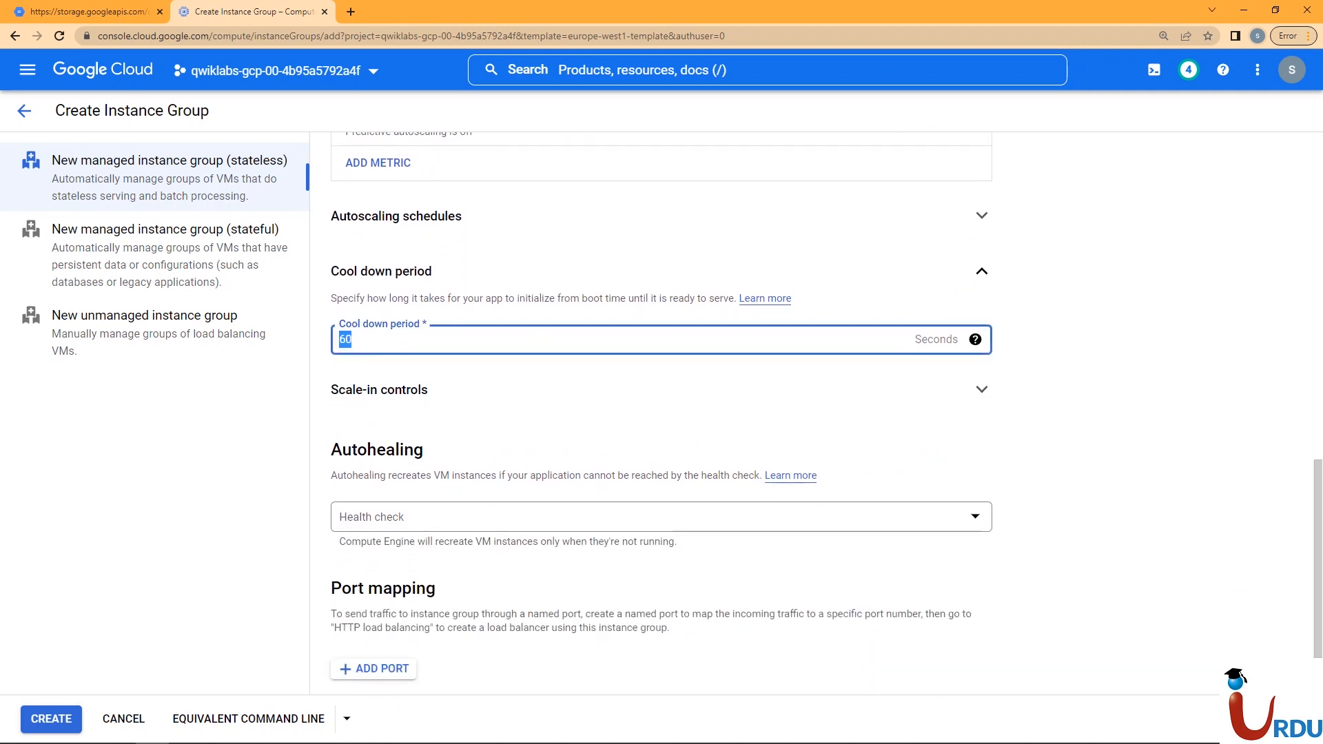
{"action": "type", "text": "45"}
{"action": "key", "text": "Tab"}
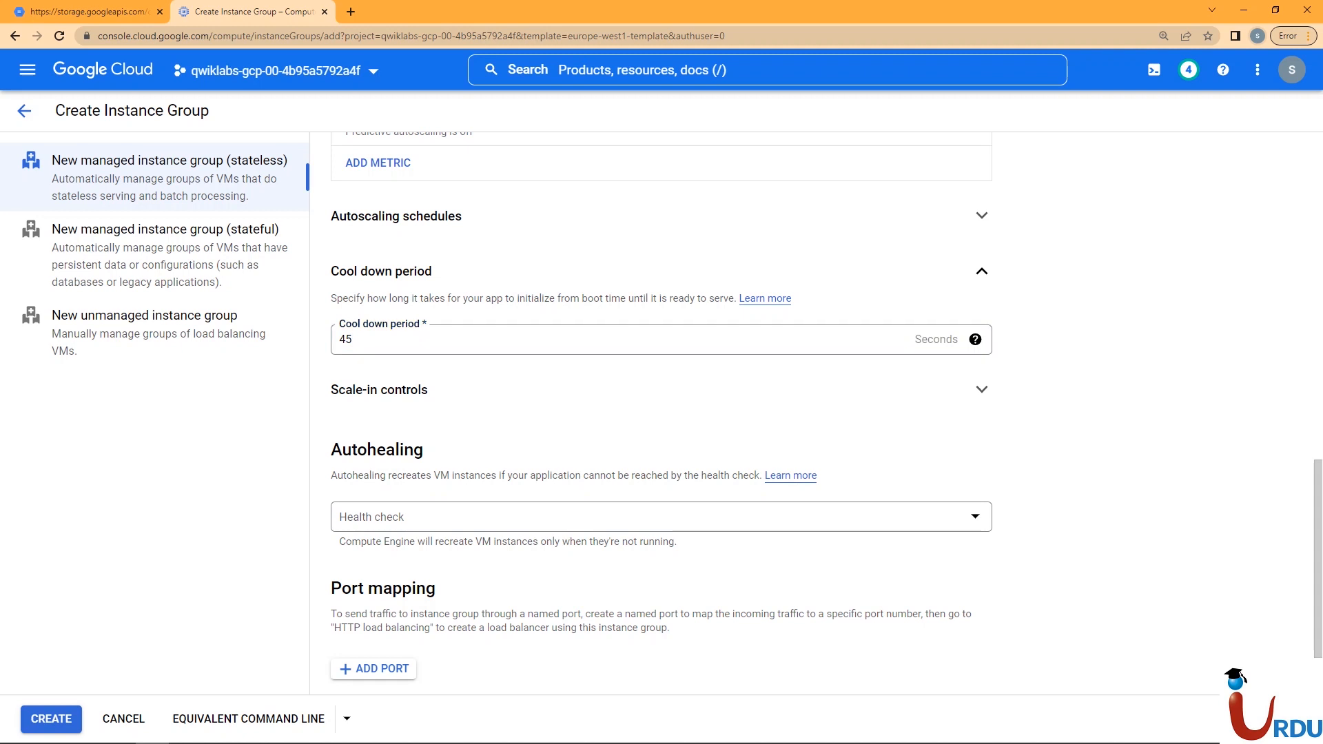
{"action": "scroll", "coordinate": [662, 413], "scroll_direction": "down", "scroll_amount": 2}
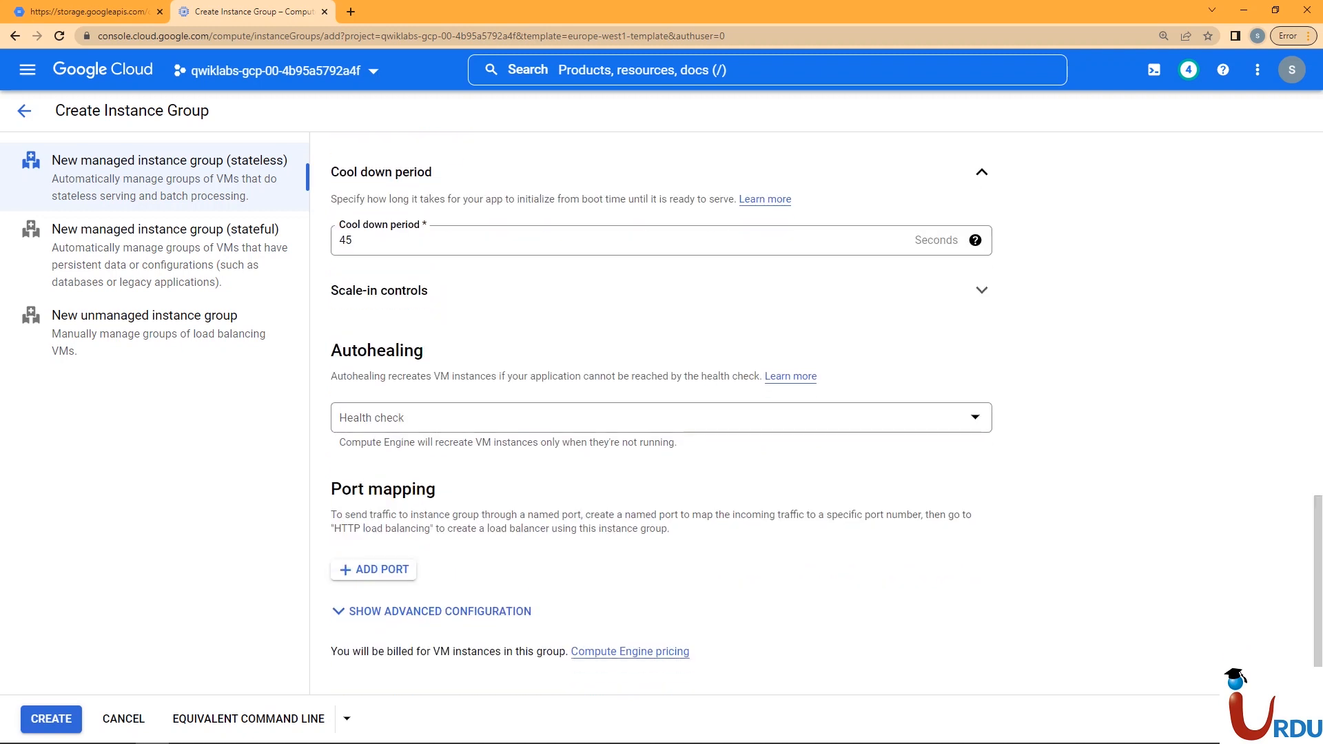
{"action": "left_click", "coordinate": [51, 718]}
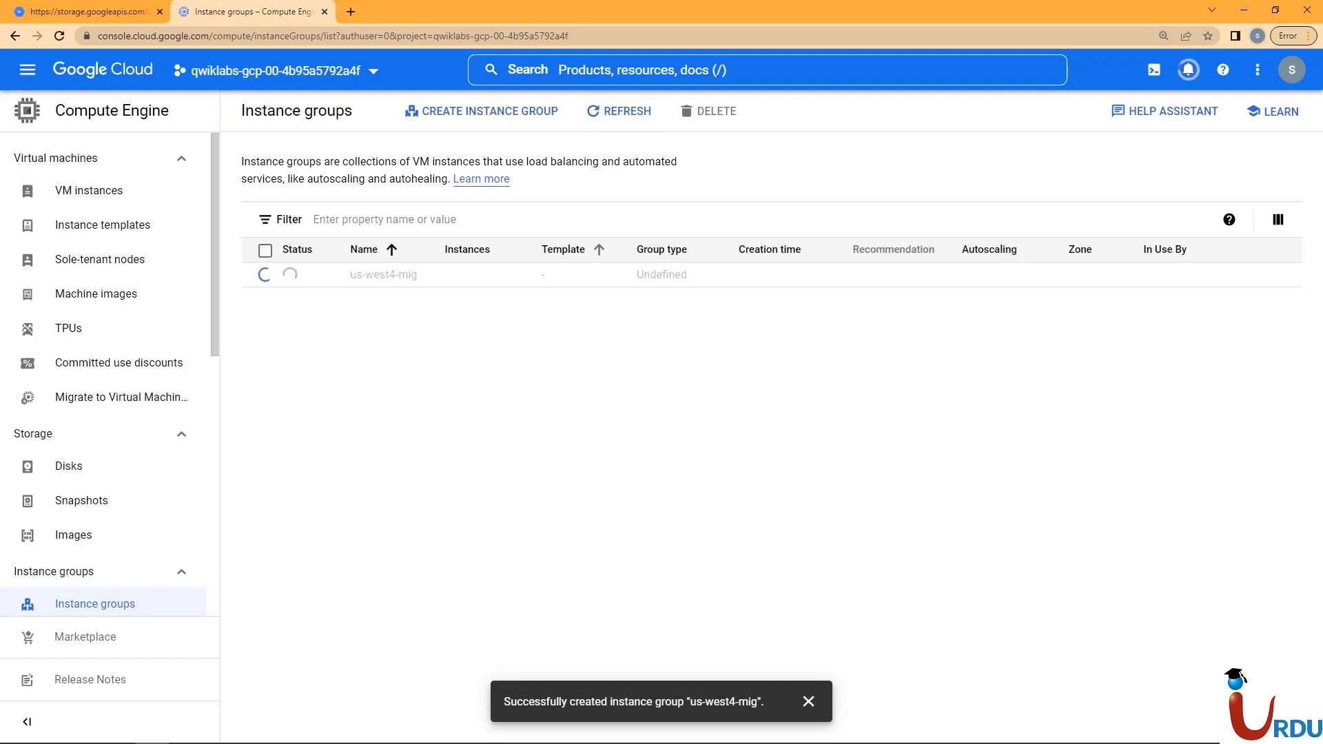
Step: Refresh the instance group list, open europe-west1-template from the instance templates, and start a new instance group from it
{"action": "left_click", "coordinate": [619, 111]}
{"action": "left_click", "coordinate": [103, 225]}
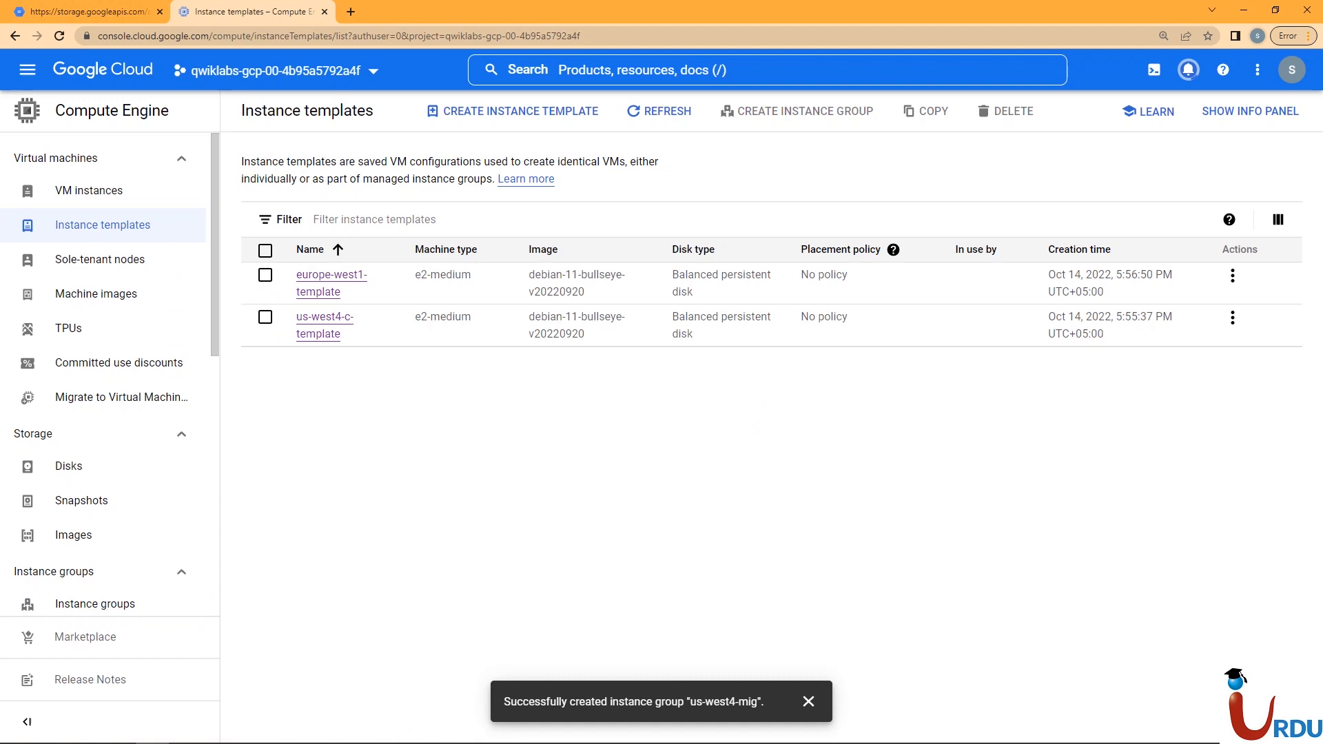
{"action": "left_click", "coordinate": [332, 274]}
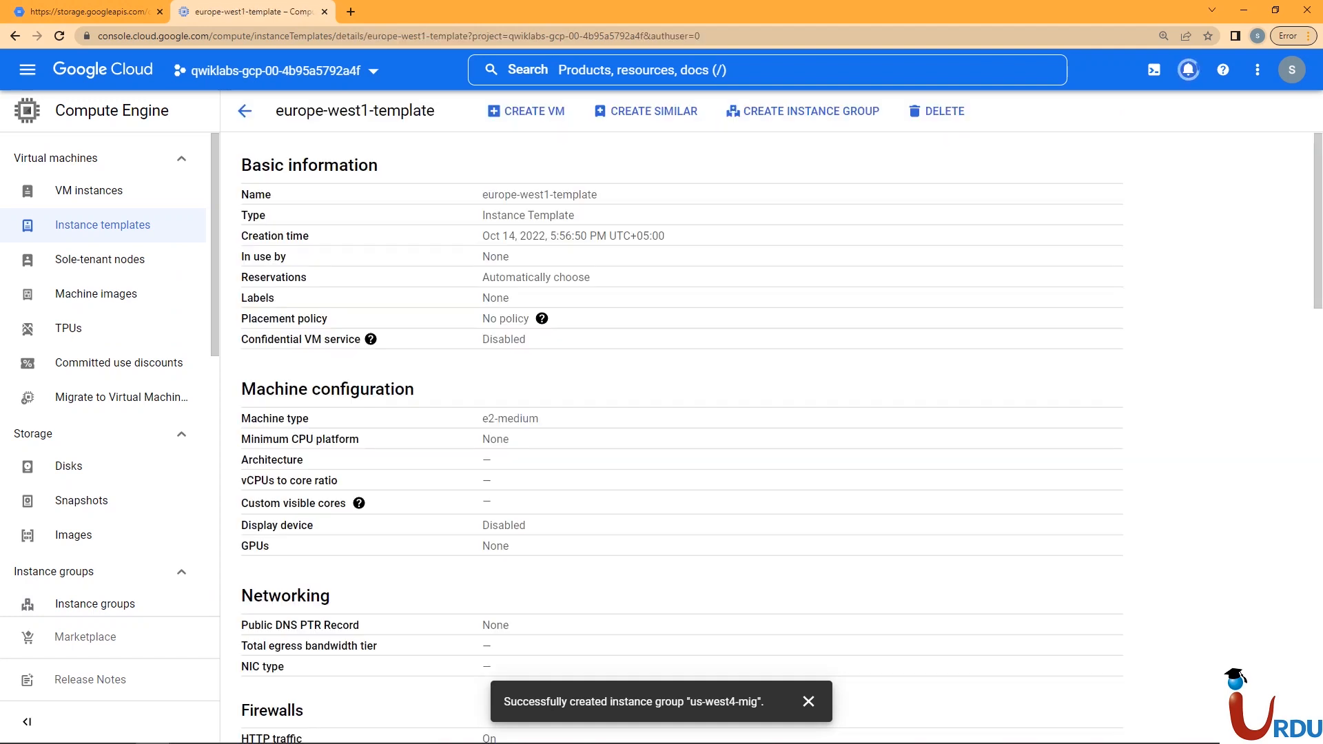
{"action": "left_click", "coordinate": [799, 112]}
{"action": "left_click", "coordinate": [809, 702]}
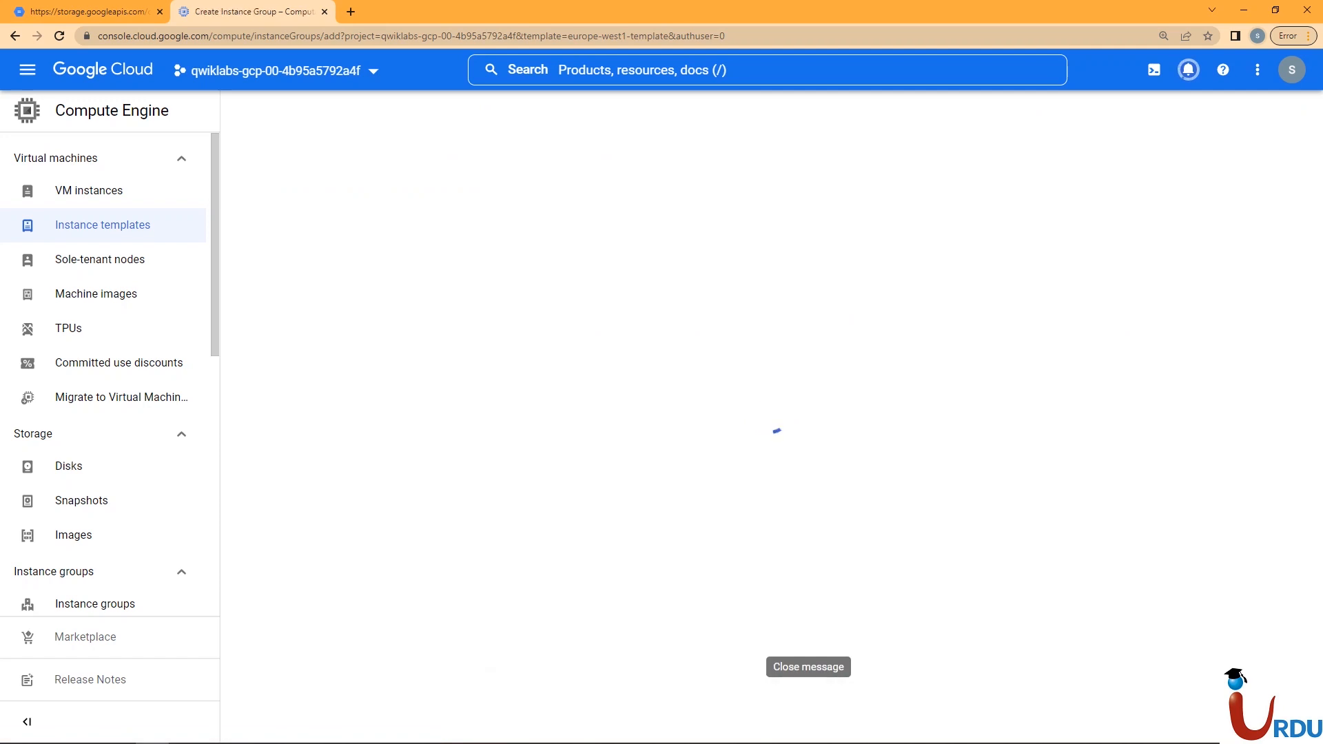
{"action": "scroll", "coordinate": [800, 414], "scroll_direction": "down", "scroll_amount": 1}
{"action": "scroll", "coordinate": [800, 413], "scroll_direction": "up", "scroll_amount": 1}
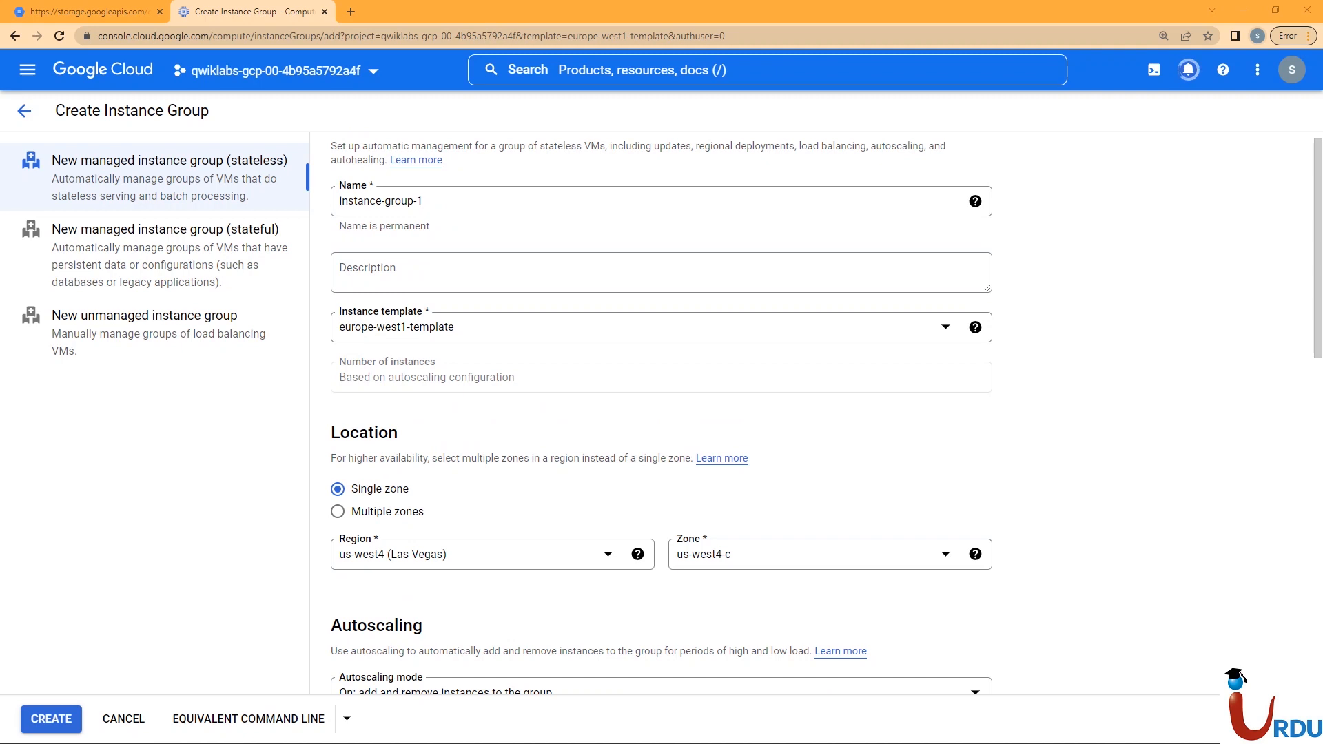
Step: Name the new instance group europe-west1-mig and set its location to multiple zones
{"action": "triple_click", "coordinate": [380, 201]}
{"action": "type", "text": "europe-west1-mig"}
{"action": "left_click", "coordinate": [469, 555]}
{"action": "left_click", "coordinate": [413, 508]}
{"action": "left_click", "coordinate": [338, 511]}
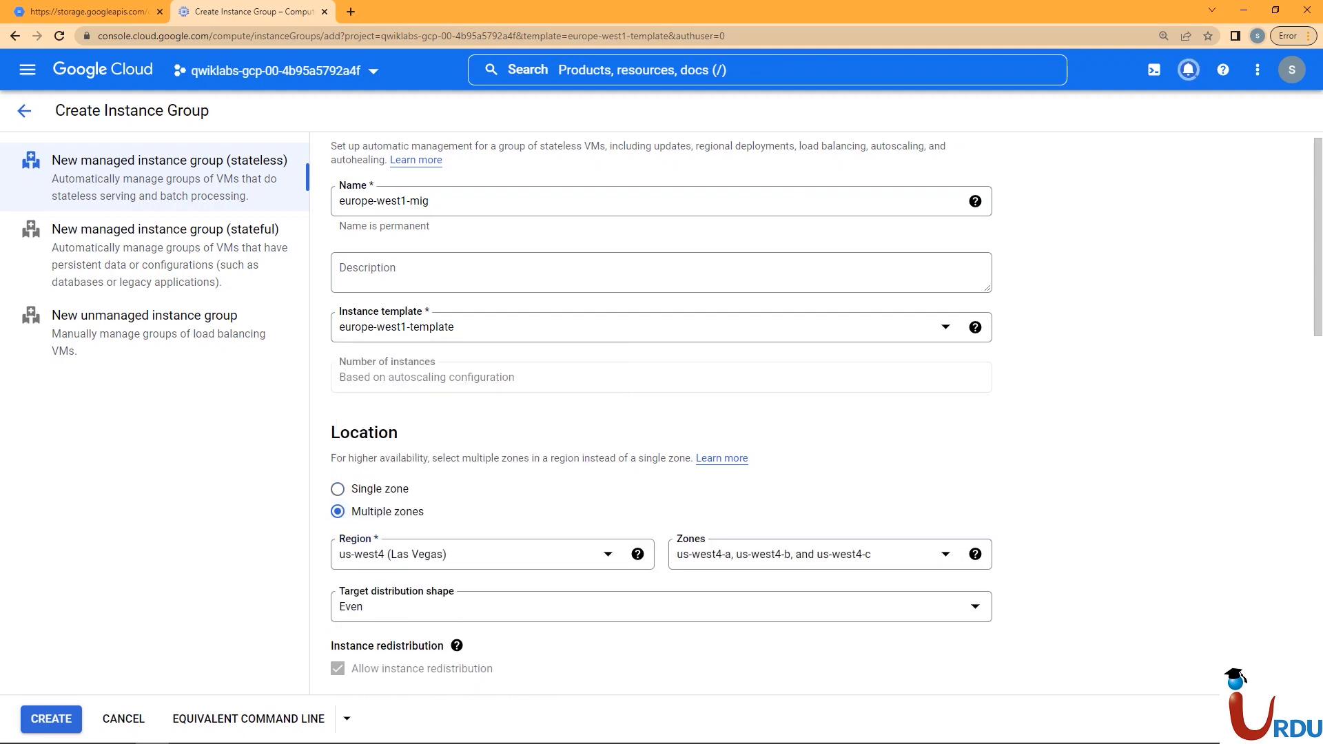
{"action": "left_click", "coordinate": [468, 555]}
{"action": "key", "text": "Up"}
{"action": "key", "text": "Up"}
{"action": "key", "text": "Up"}
{"action": "key", "text": "Return"}
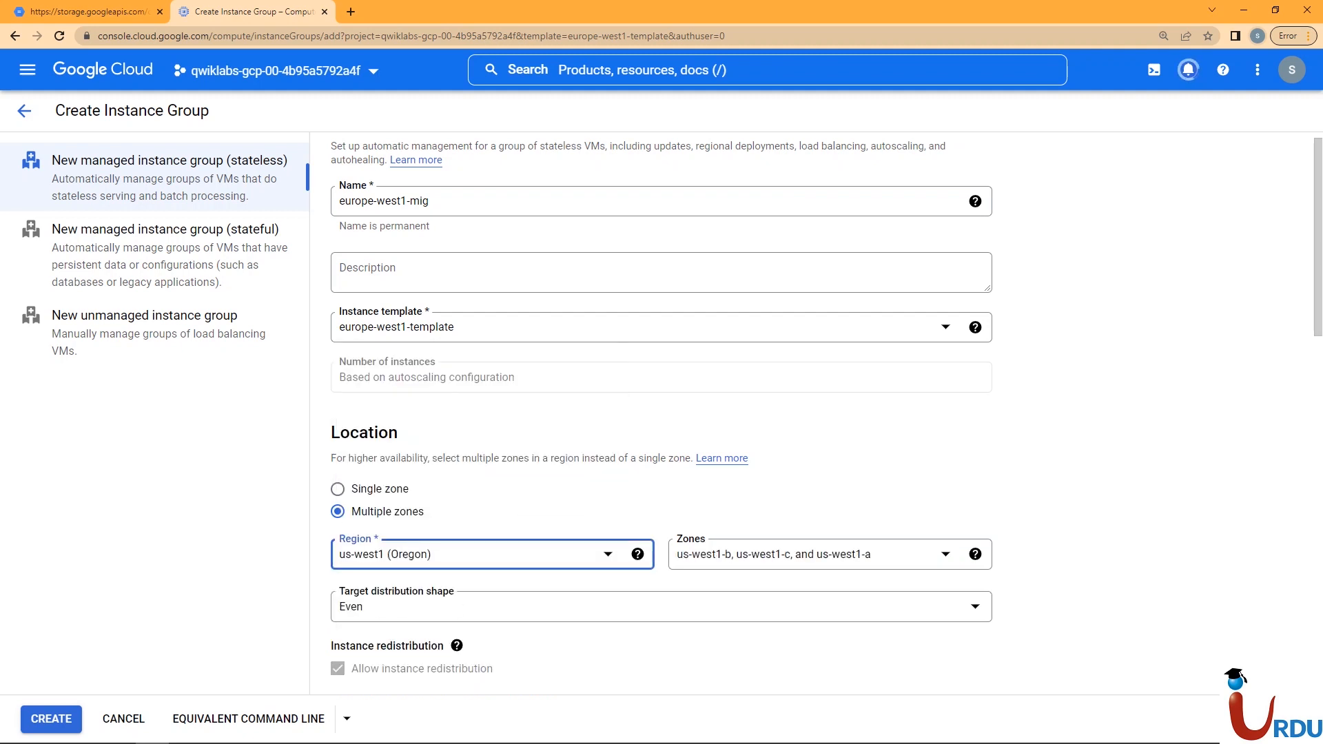
Step: Set the group's region to europe-west1 (Belgium) and select europe-west1-template as its instance template
{"action": "left_click", "coordinate": [493, 554]}
{"action": "left_click_drag", "start_coordinate": [612, 376], "coordinate": [612, 472]}
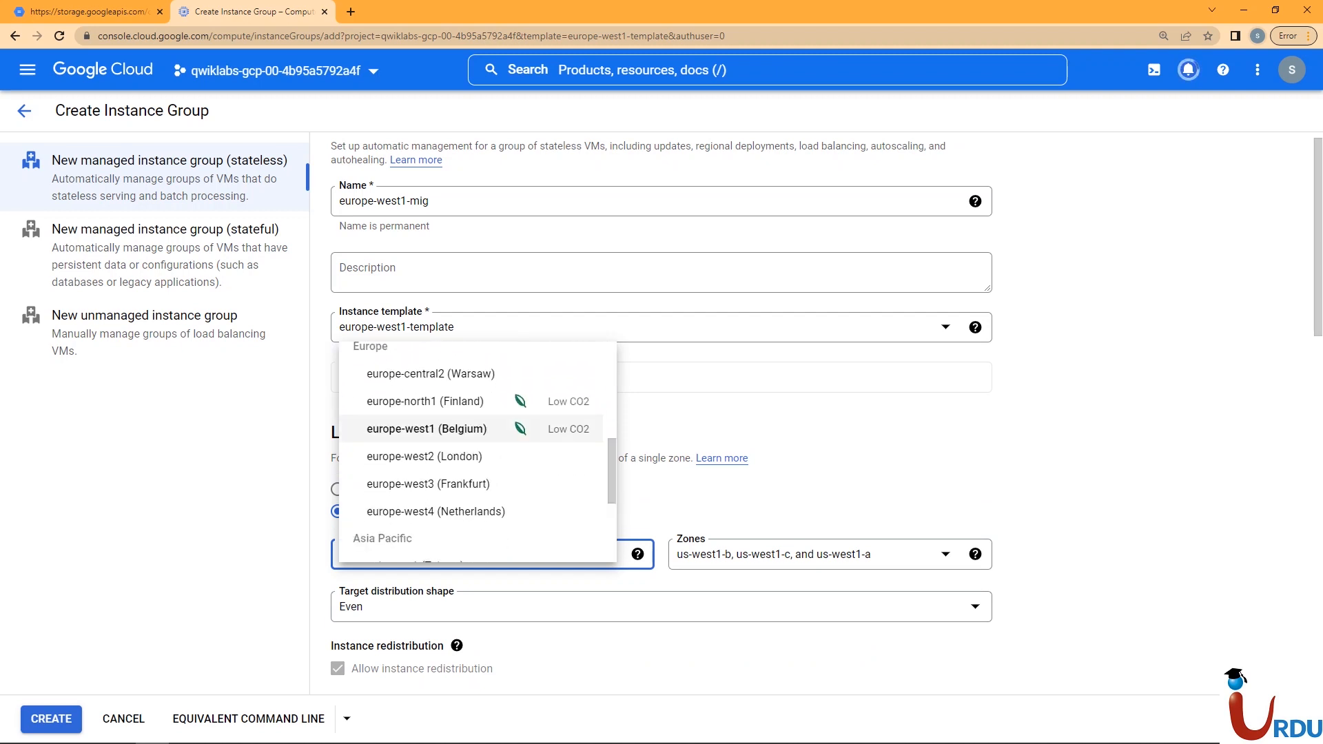
{"action": "left_click", "coordinate": [427, 429]}
{"action": "left_click", "coordinate": [483, 328]}
{"action": "left_click", "coordinate": [441, 393]}
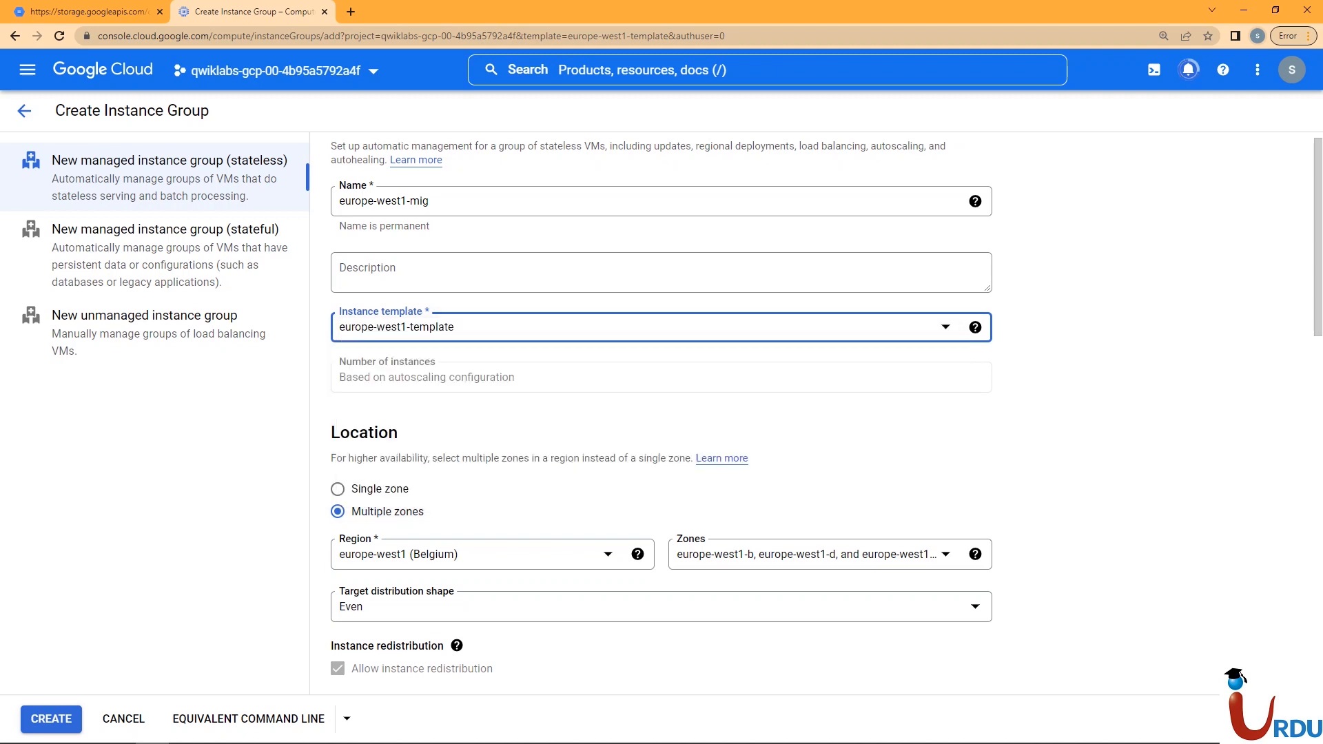
Step: Set the maximum number of instances for europe-west1-mig's autoscaling to 5
{"action": "scroll", "coordinate": [662, 413], "scroll_direction": "down", "scroll_amount": 5}
{"action": "scroll", "coordinate": [683, 413], "scroll_direction": "down", "scroll_amount": 2}
{"action": "double_click", "coordinate": [683, 390]}
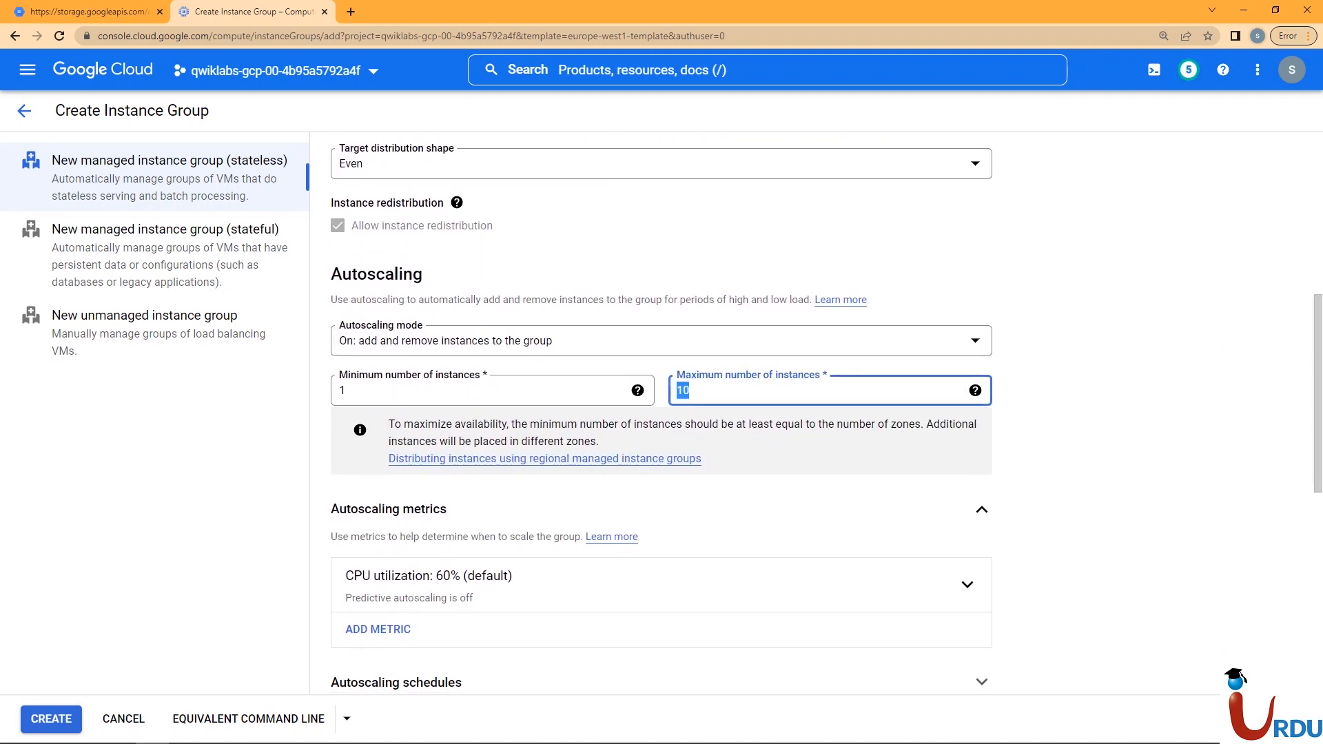
{"action": "type", "text": "5"}
{"action": "key", "text": "Tab"}
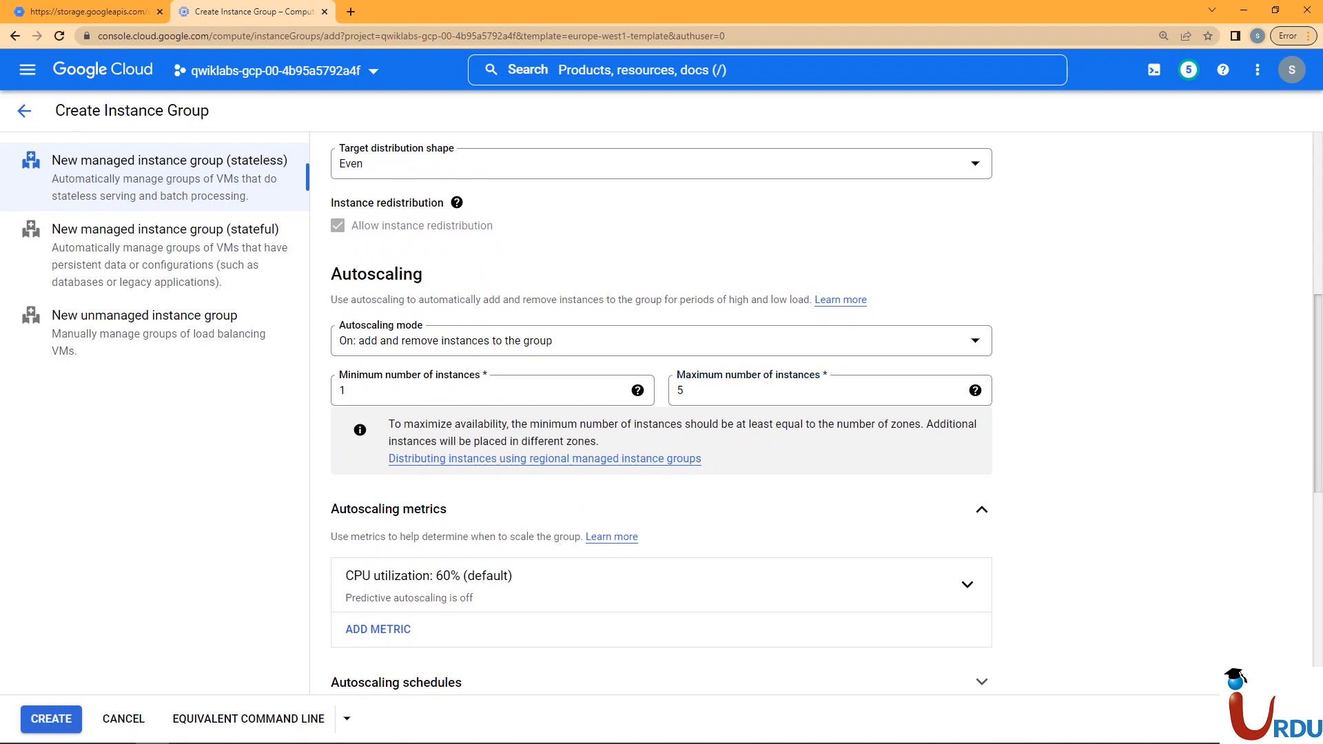
Step: Edit the CPU utilization autoscaling metric of europe-west1-mig to a target of 80% and finish editing the metric
{"action": "scroll", "coordinate": [965, 344], "scroll_direction": "down", "scroll_amount": 4}
{"action": "left_click", "coordinate": [967, 314]}
{"action": "double_click", "coordinate": [359, 417]}
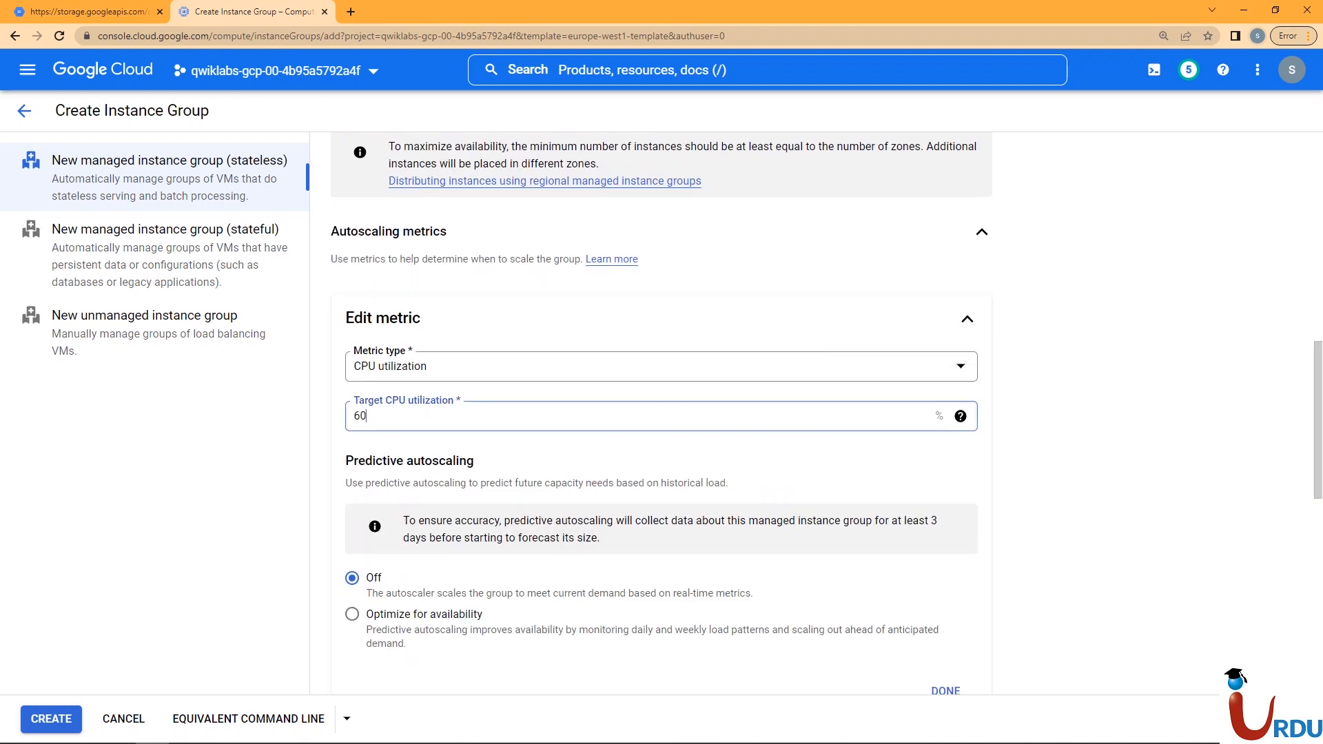
{"action": "type", "text": "80"}
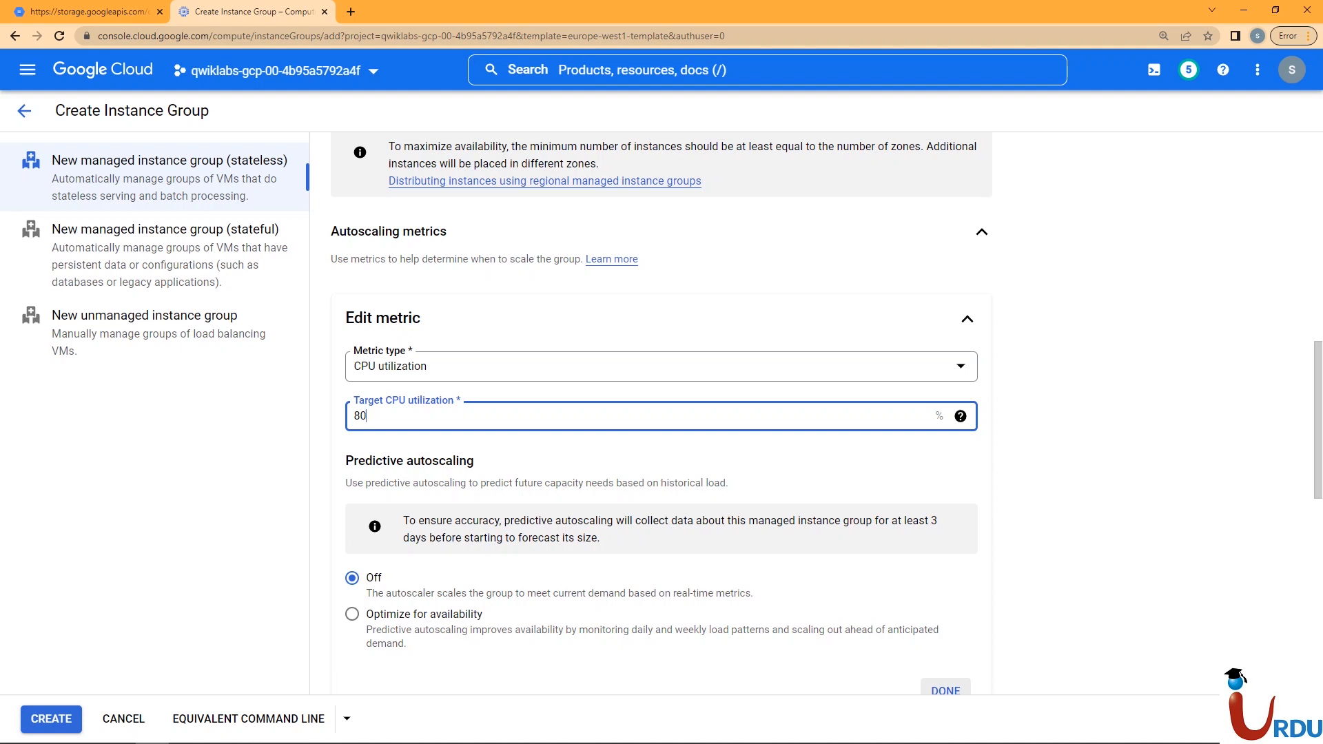
{"action": "left_click", "coordinate": [946, 691]}
Step: Set the cool down period to 45 seconds and create the europe-west1-mig instance group
{"action": "left_click_drag", "start_coordinate": [1318, 496], "coordinate": [1318, 599]}
{"action": "left_click", "coordinate": [413, 240]}
{"action": "key", "text": "ctrl+a"}
{"action": "type", "text": "45"}
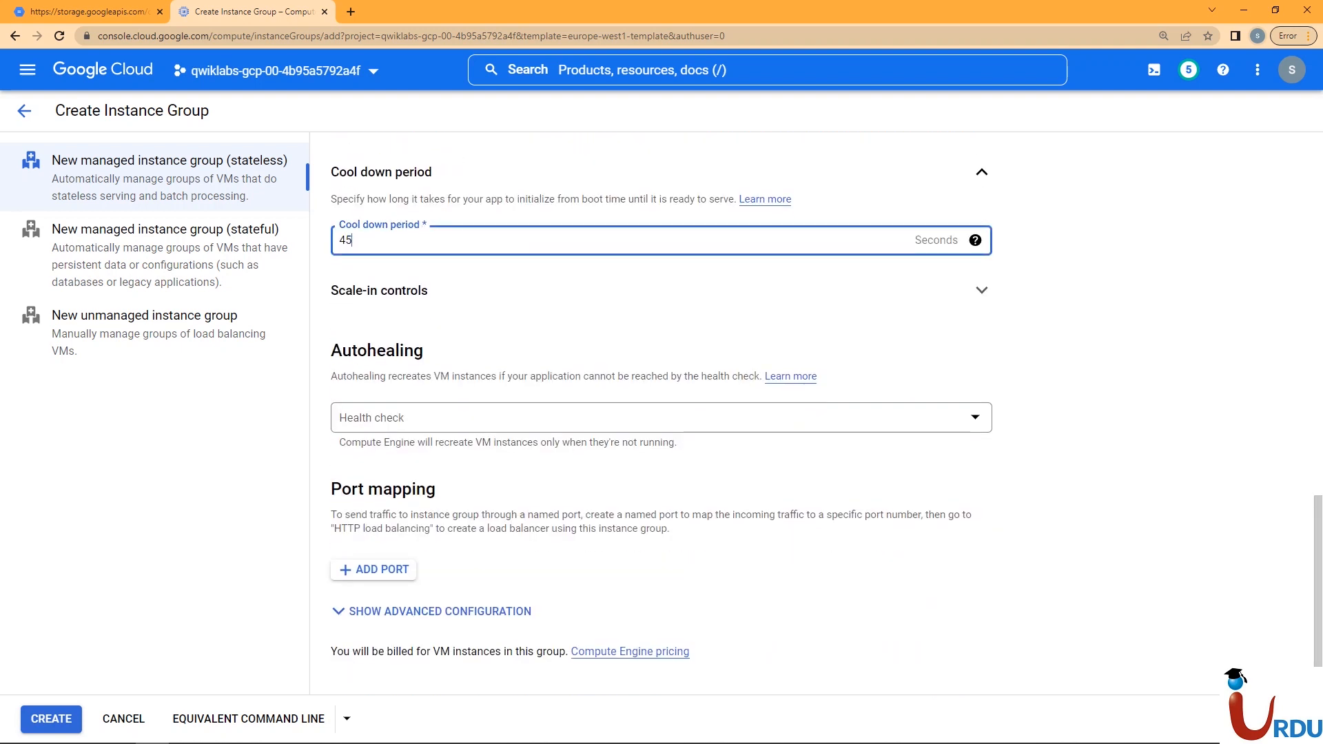
{"action": "key", "text": "Tab"}
{"action": "left_click_drag", "start_coordinate": [1318, 595], "coordinate": [1318, 530]}
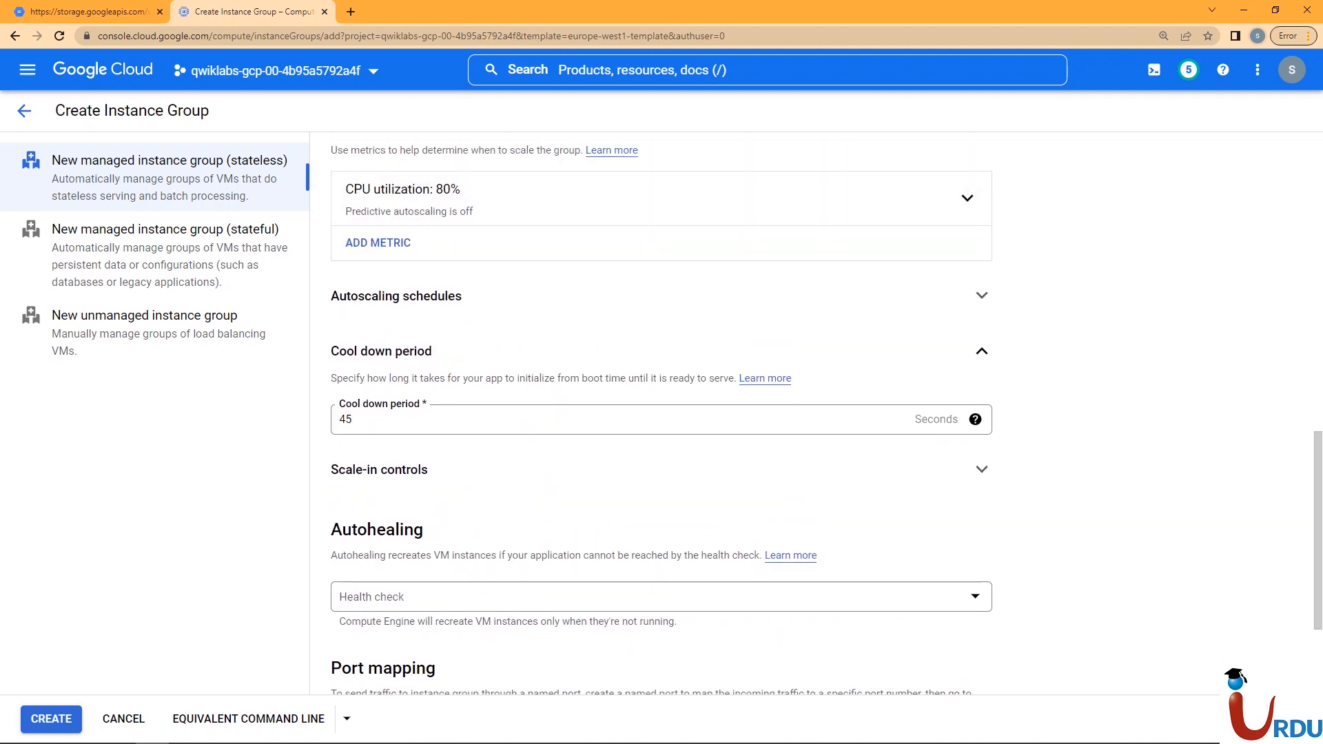
{"action": "left_click_drag", "start_coordinate": [1318, 531], "coordinate": [1317, 595]}
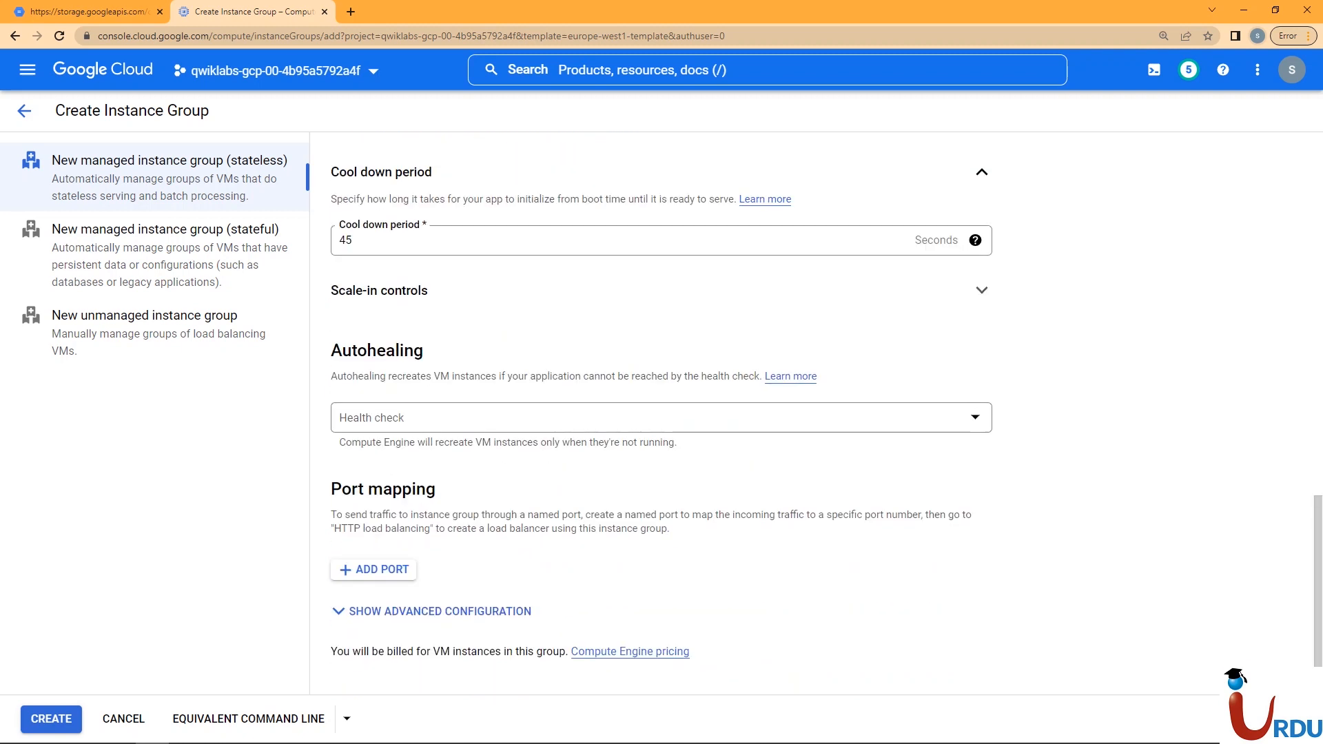
{"action": "left_click", "coordinate": [51, 719]}
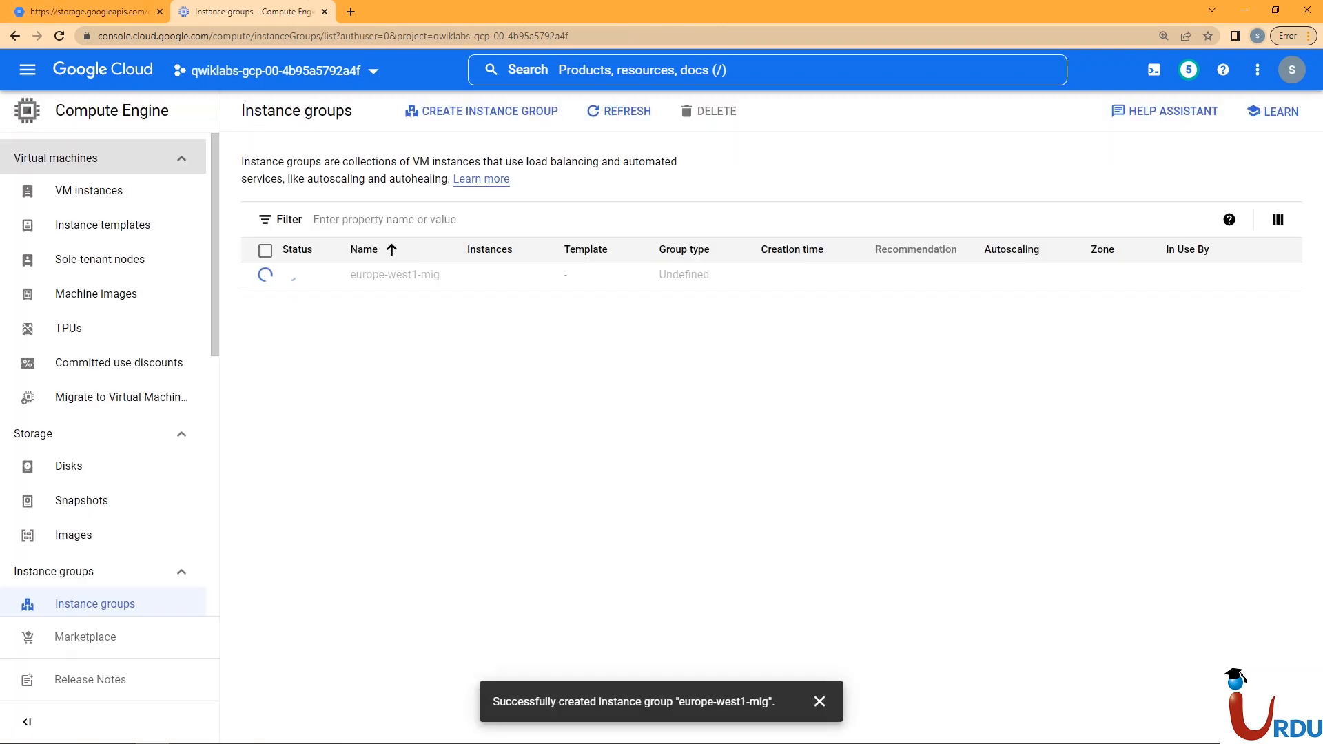
Step: Copy the external IP of the us-west4-mig VM from the VM instances list and open it in a new browser tab
{"action": "left_click", "coordinate": [89, 190]}
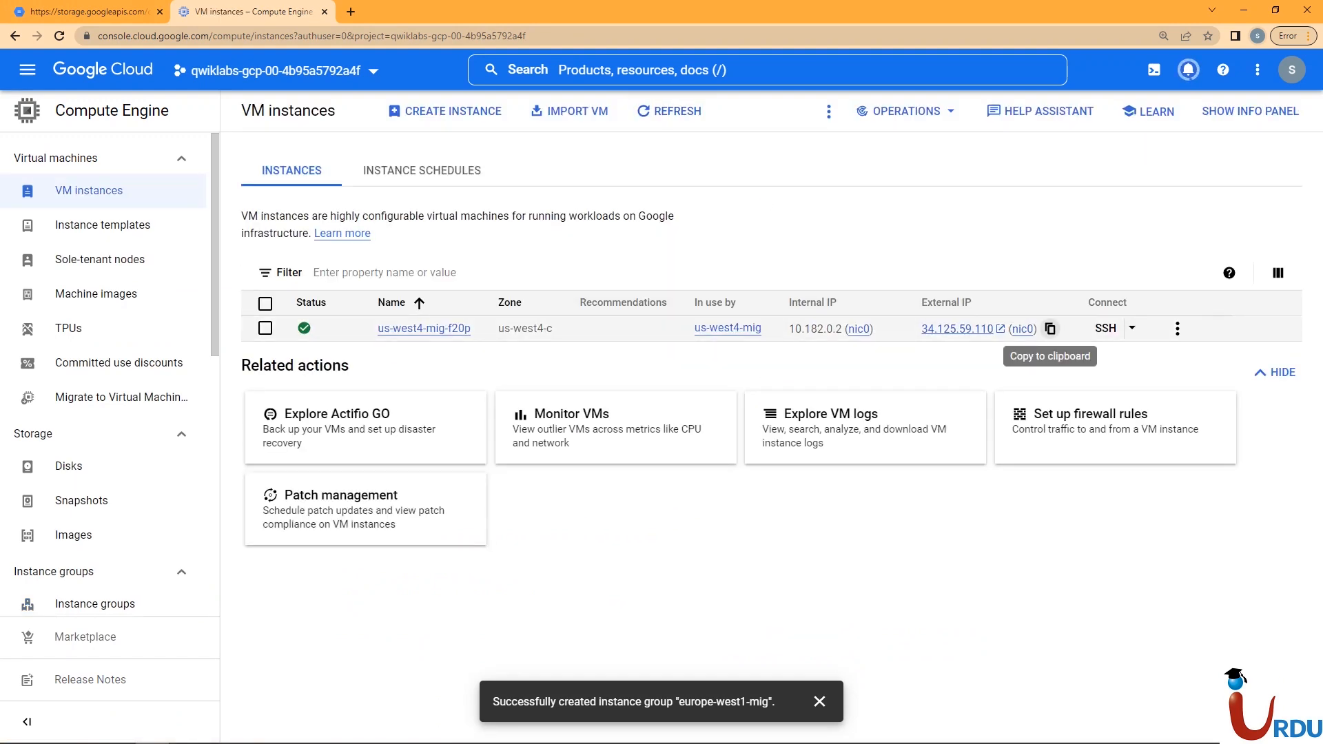
{"action": "left_click", "coordinate": [1050, 329]}
{"action": "key", "text": "ctrl+t"}
{"action": "key", "text": "ctrl+v"}
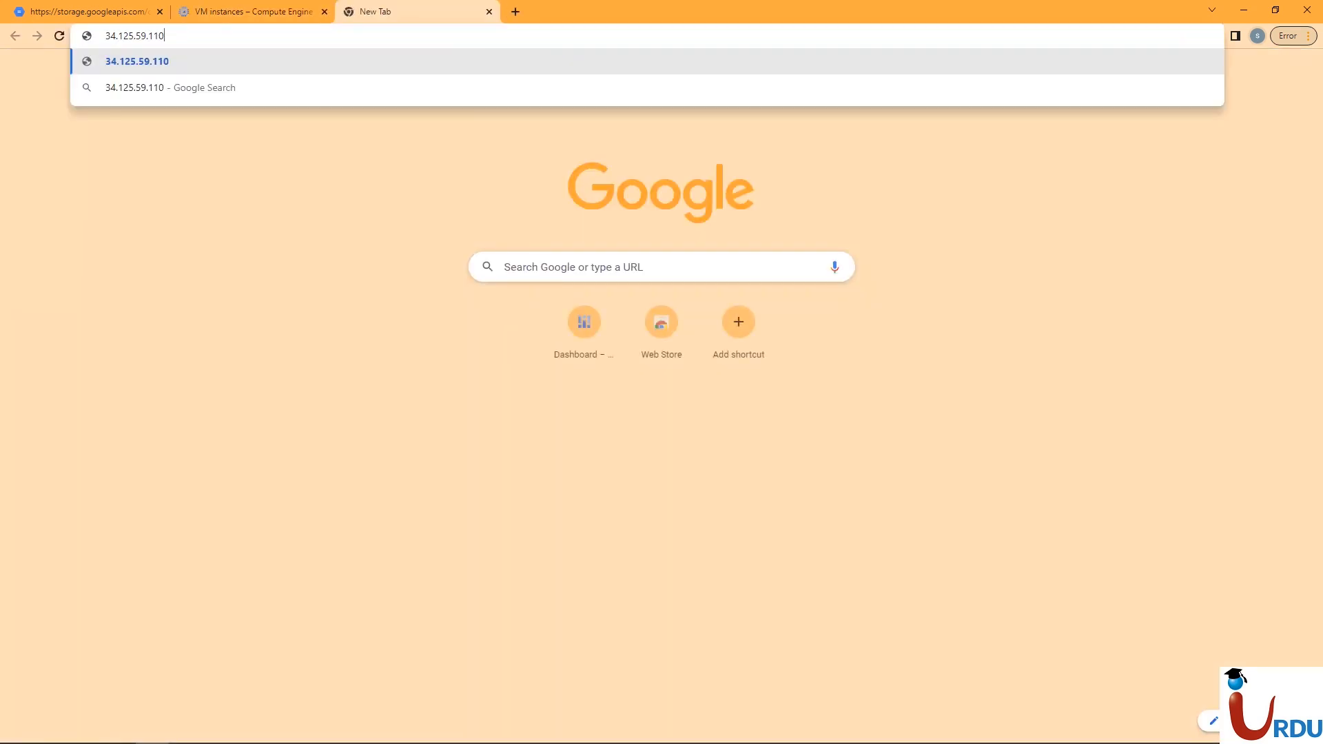
{"action": "key", "text": "Return"}
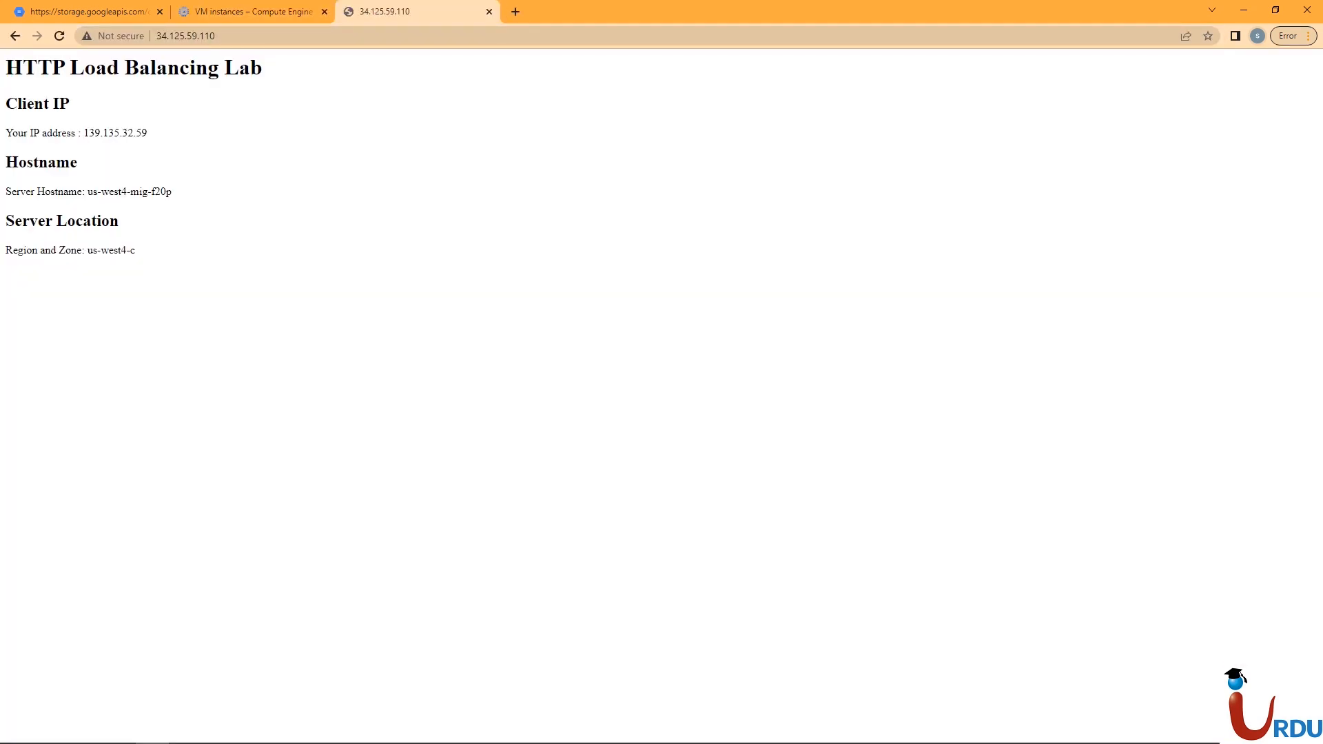
Step: Examine the client IP, server hostname, and region and zone on the HTTP Load Balancing Lab page against the VM instances list
{"action": "key", "text": "ctrl+plus"}
{"action": "key", "text": "ctrl+plus"}
{"action": "key", "text": "ctrl+plus"}
{"action": "key", "text": "ctrl+plus"}
{"action": "triple_click", "coordinate": [104, 197]}
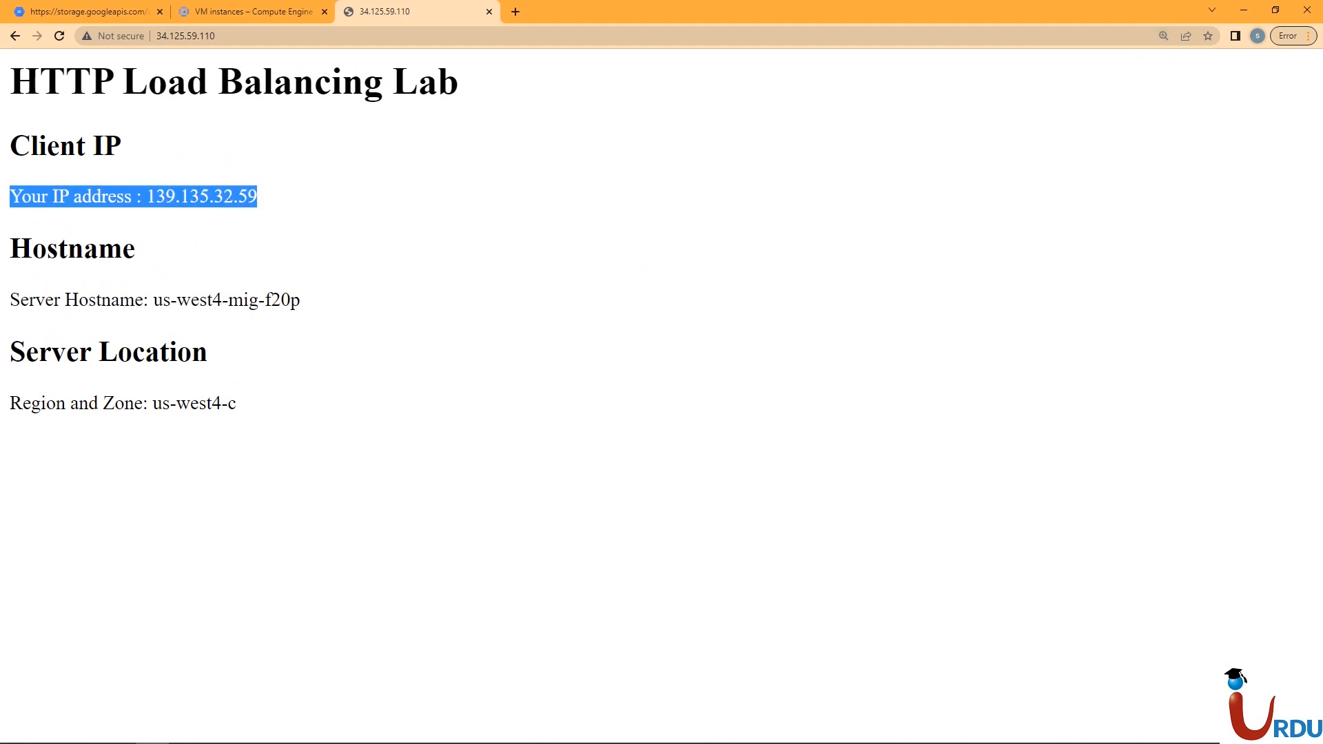
{"action": "left_click", "coordinate": [252, 11]}
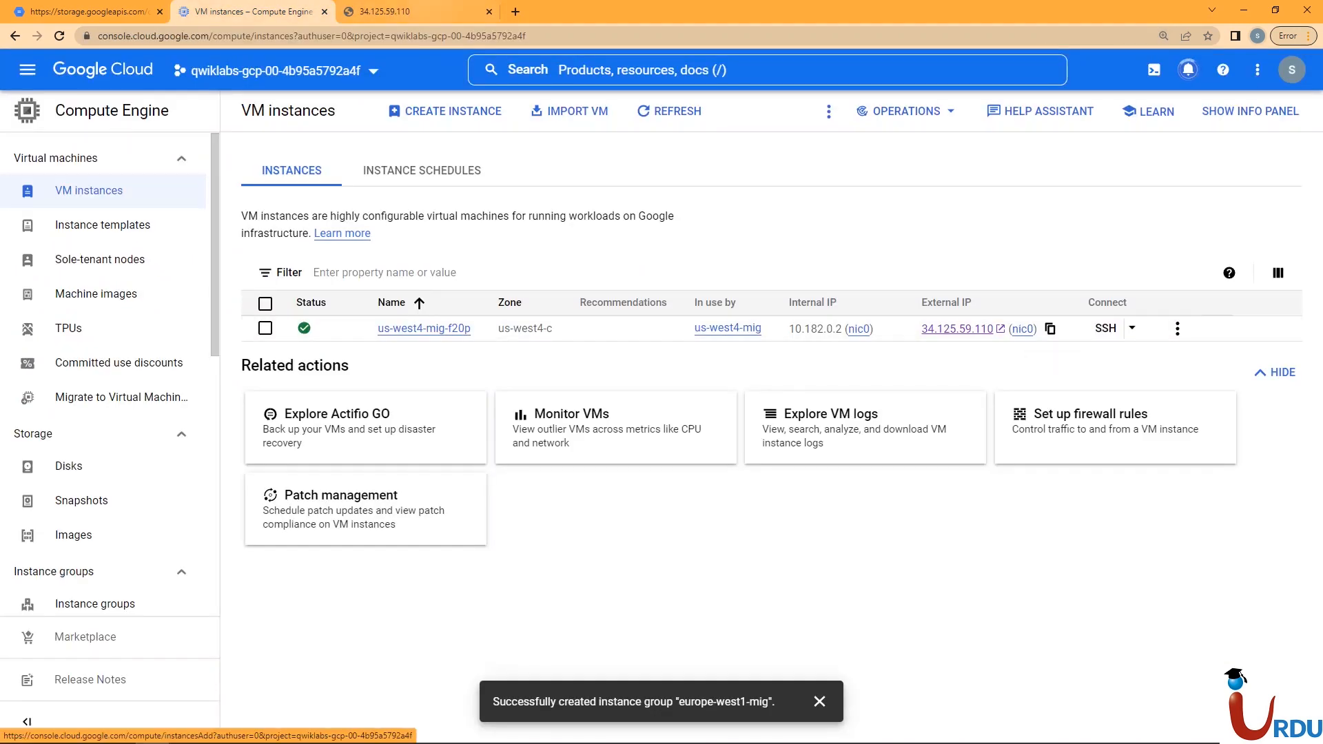
{"action": "left_click", "coordinate": [418, 11]}
{"action": "left_click_drag", "start_coordinate": [177, 300], "coordinate": [297, 338]}
{"action": "left_click", "coordinate": [296, 337]}
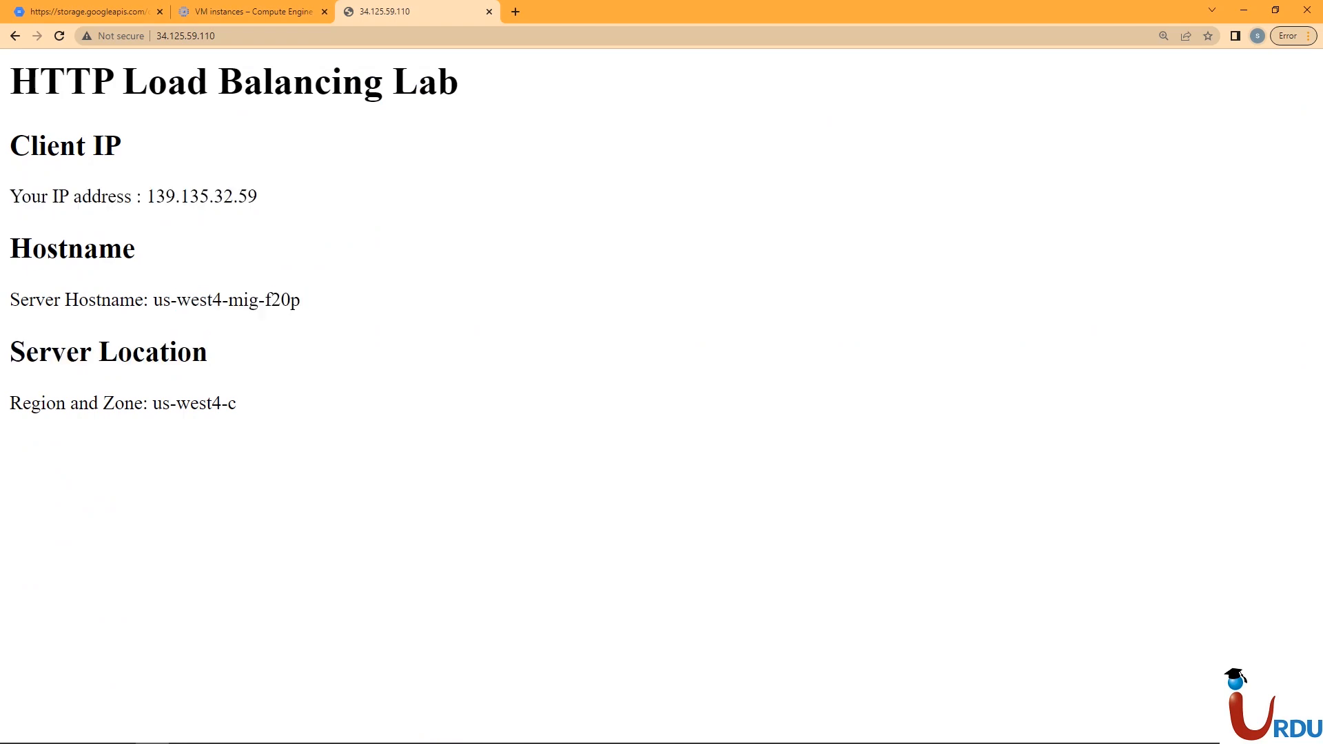
{"action": "left_click_drag", "start_coordinate": [10, 403], "coordinate": [236, 404]}
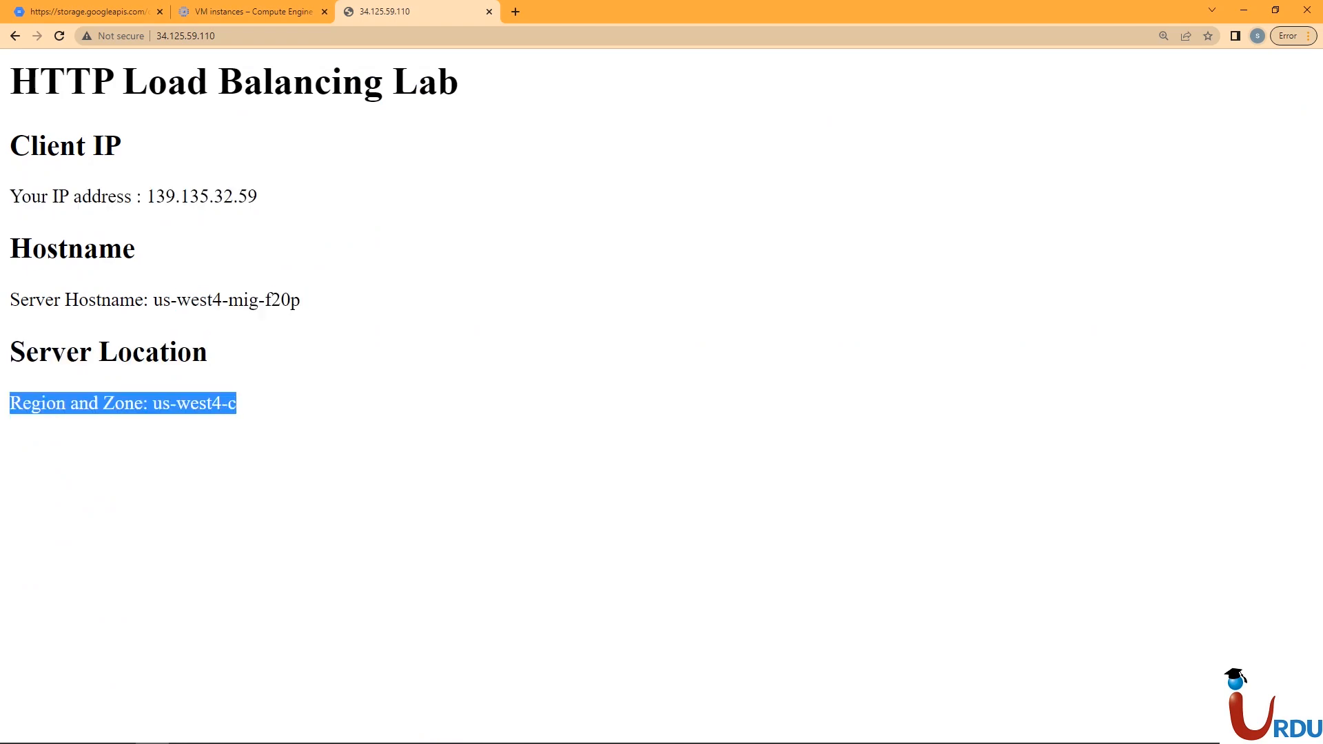
{"action": "left_click", "coordinate": [237, 404]}
{"action": "mouse_move", "coordinate": [70, 403]}
{"action": "left_mouse_down"}
{"action": "mouse_move", "coordinate": [221, 403]}
{"action": "mouse_move", "coordinate": [64, 403]}
{"action": "left_mouse_up"}
{"action": "left_click", "coordinate": [222, 404]}
{"action": "left_click_drag", "start_coordinate": [153, 403], "coordinate": [222, 403]}
{"action": "left_click", "coordinate": [237, 404]}
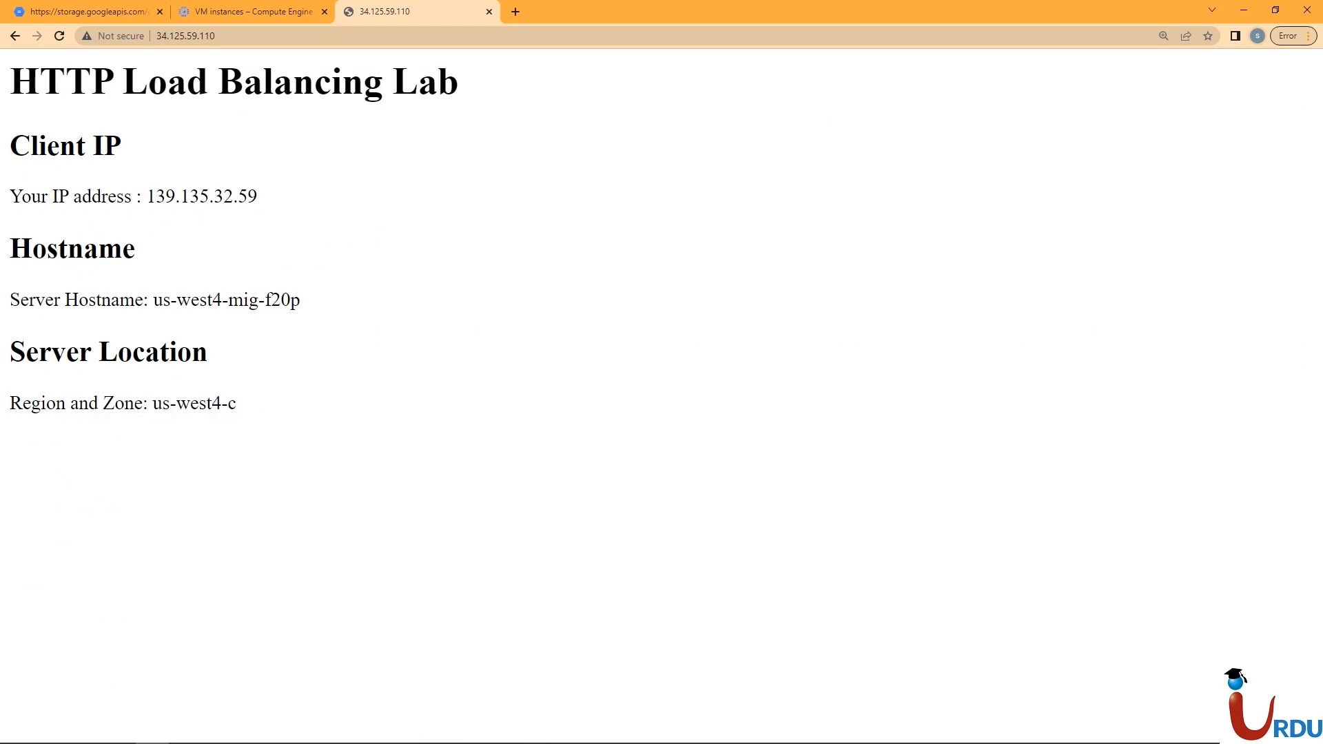
Step: Refresh the VM instances list and try to open the europe-west1-mig VM's external IP in a new browser tab
{"action": "left_click", "coordinate": [252, 12]}
{"action": "left_click", "coordinate": [670, 112]}
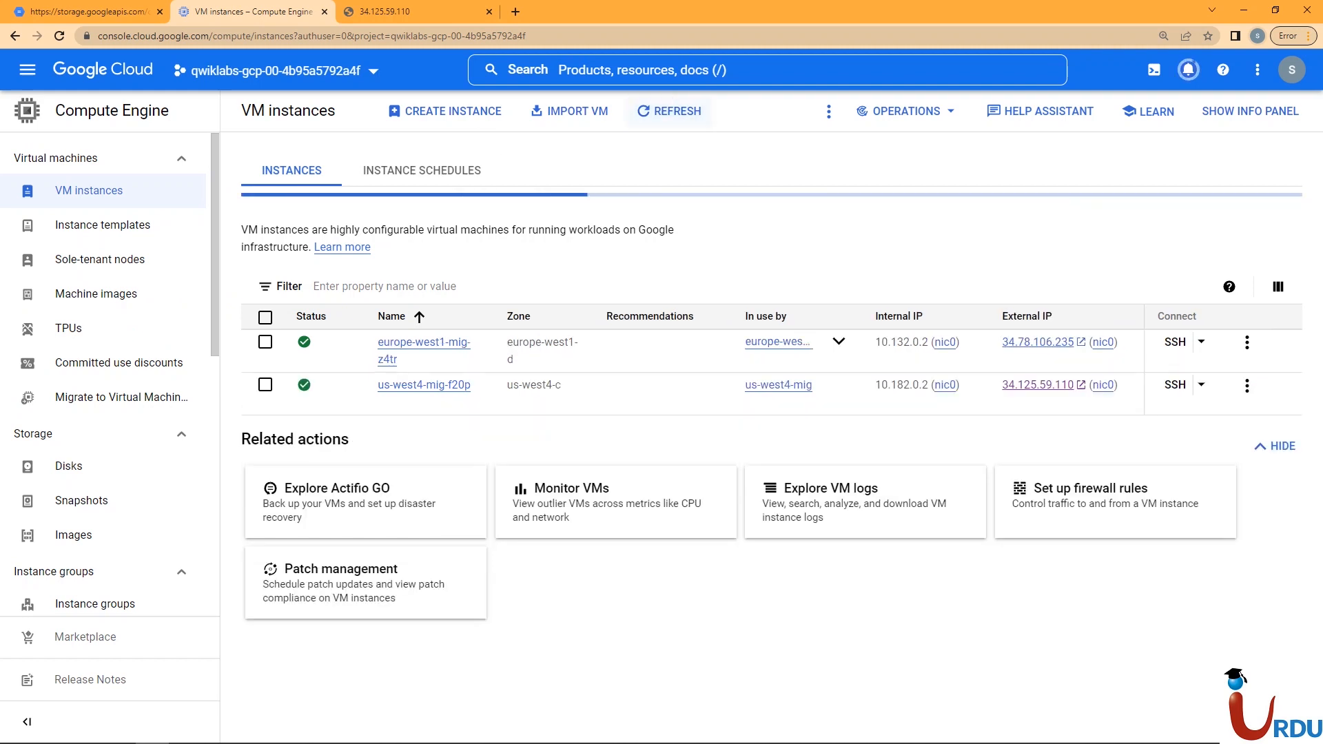
{"action": "left_click", "coordinate": [1013, 403]}
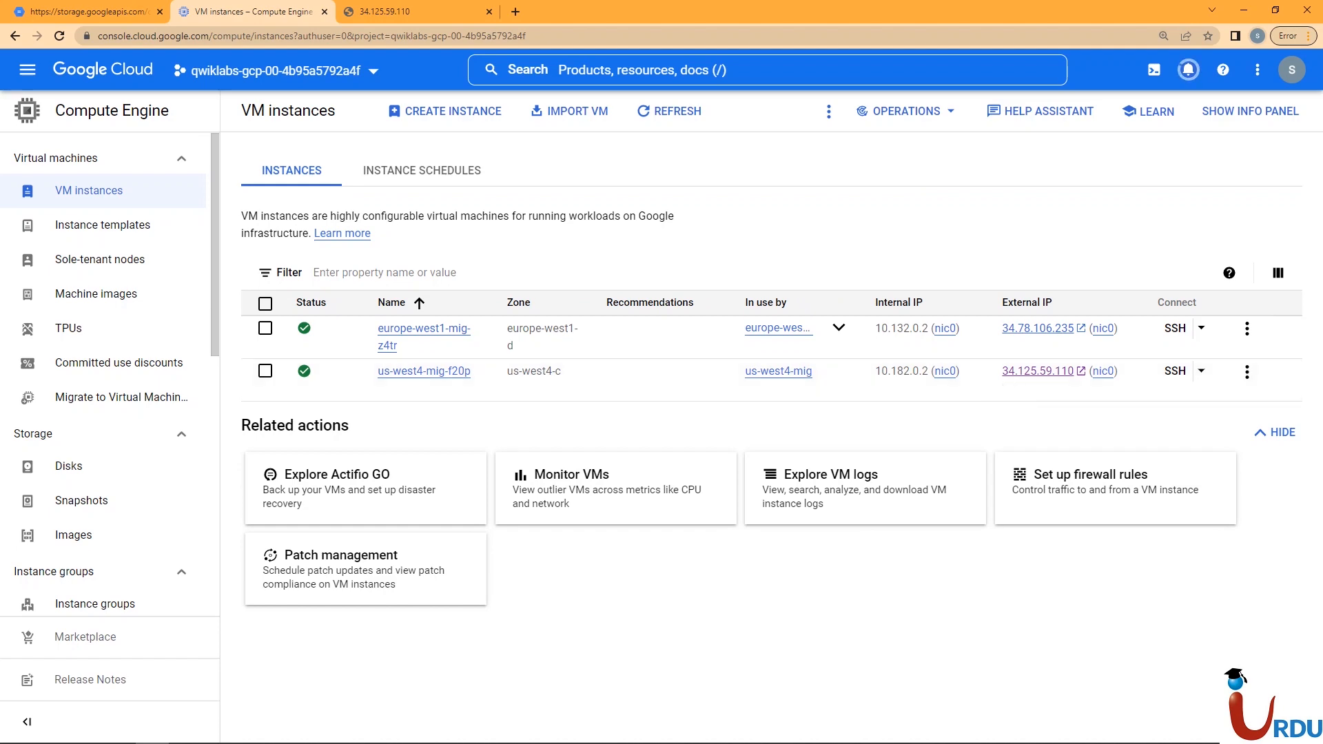
{"action": "left_click", "coordinate": [516, 11]}
{"action": "key", "text": "ctrl+v"}
{"action": "key", "text": "Return"}
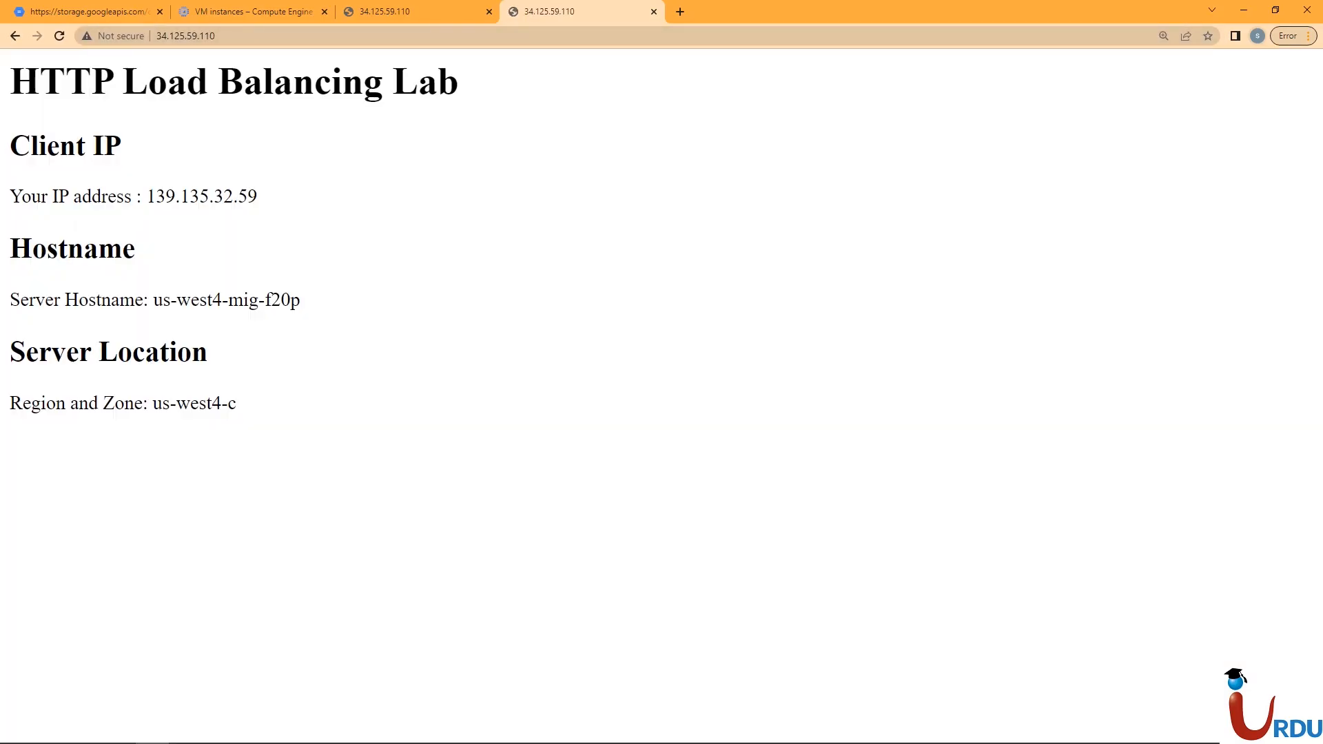
Step: Copy the external IP of the europe-west1-mig VM and load it in the newly opened tab instead of the us-west4 address
{"action": "left_click", "coordinate": [248, 11]}
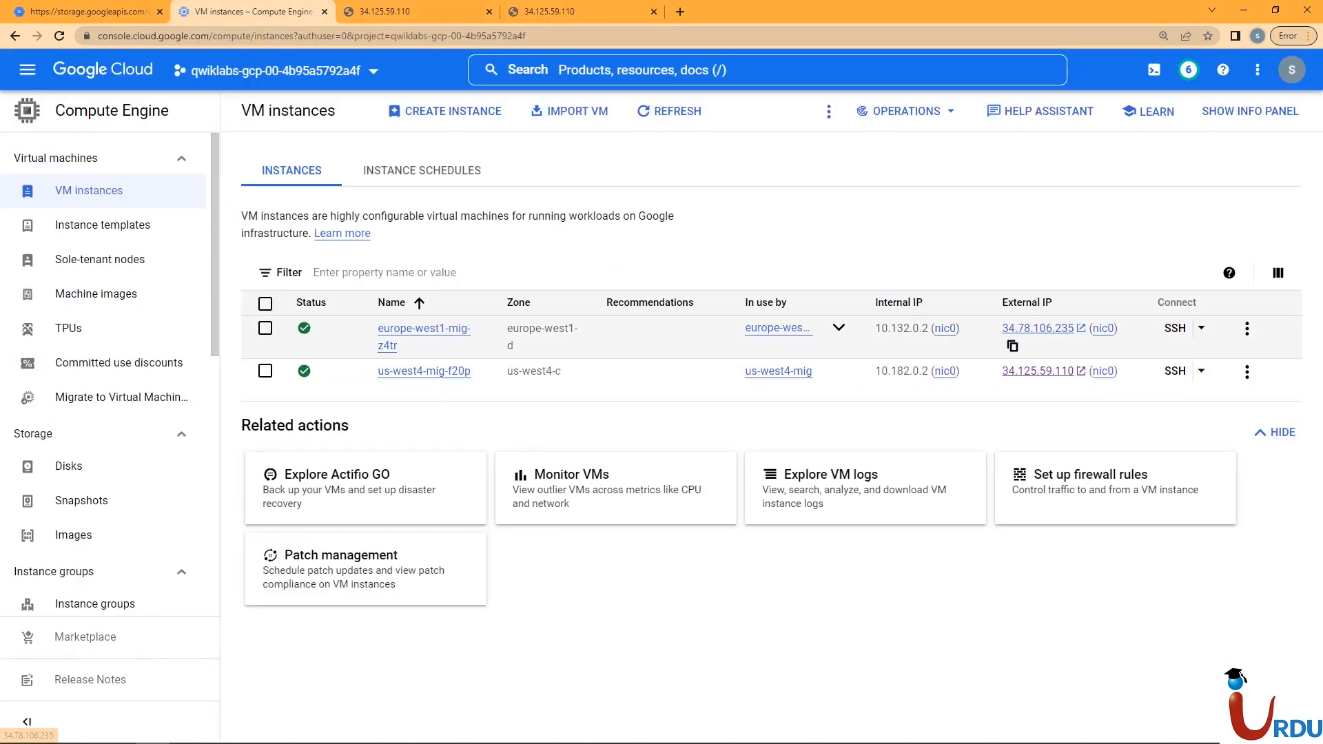
{"action": "left_click", "coordinate": [1013, 346]}
{"action": "left_click", "coordinate": [545, 11]}
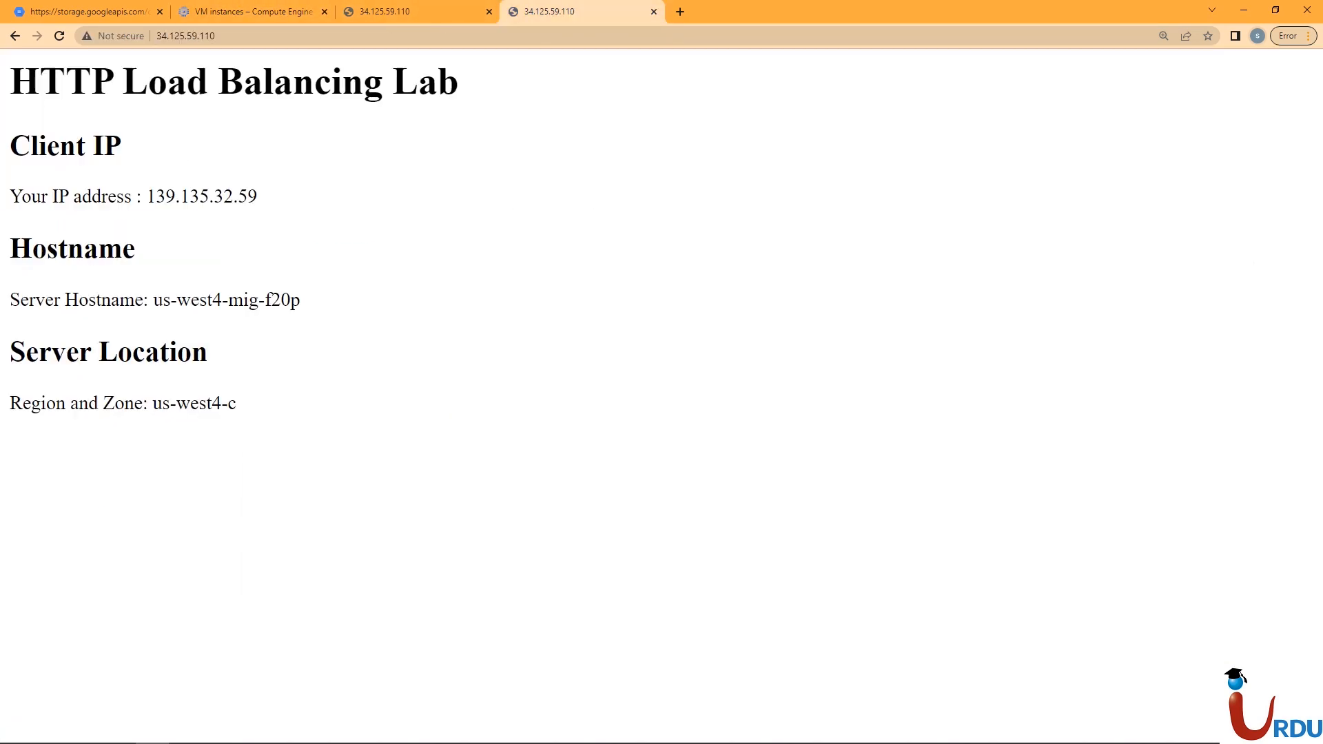
{"action": "left_click", "coordinate": [187, 36]}
{"action": "key", "text": "ctrl+v"}
{"action": "key", "text": "Return"}
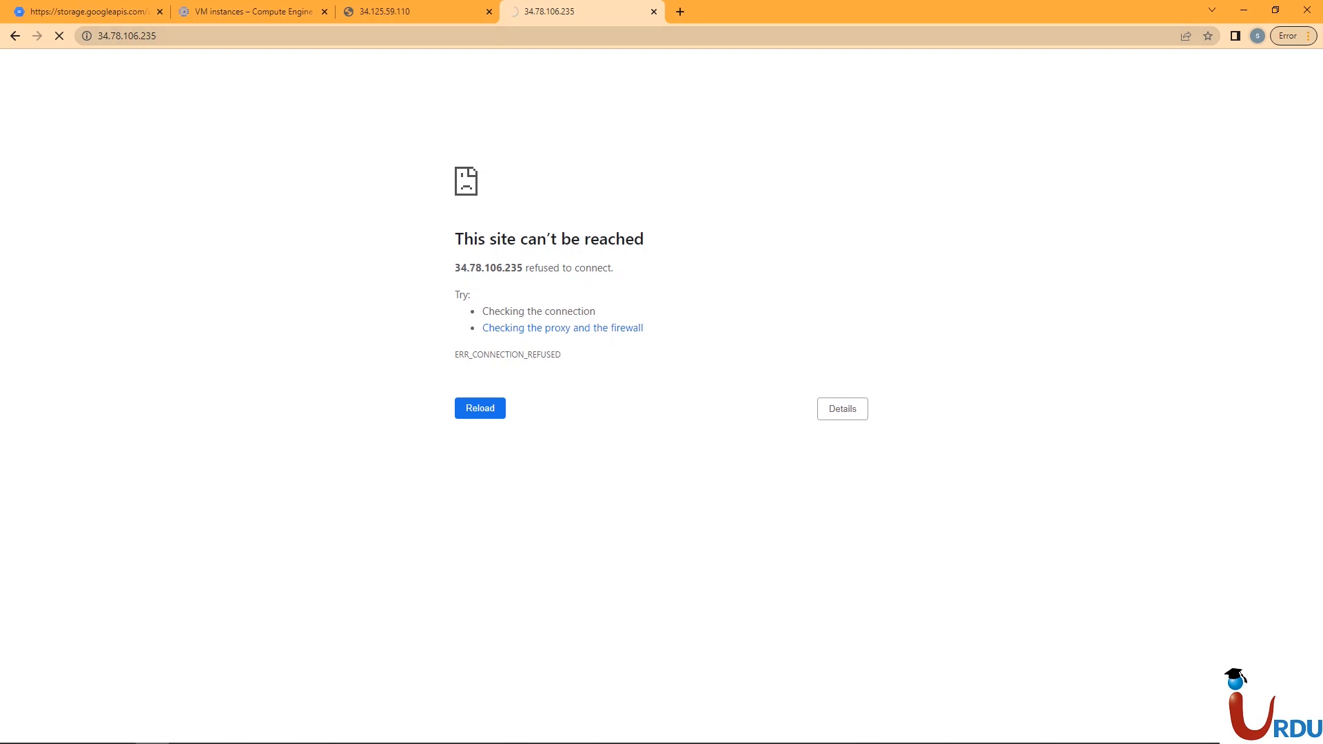
Step: Reload the europe-west1-mig VM's page until its HTTP Load Balancing Lab page loads, comparing it with the us-west4-mig page
{"action": "left_click", "coordinate": [59, 36]}
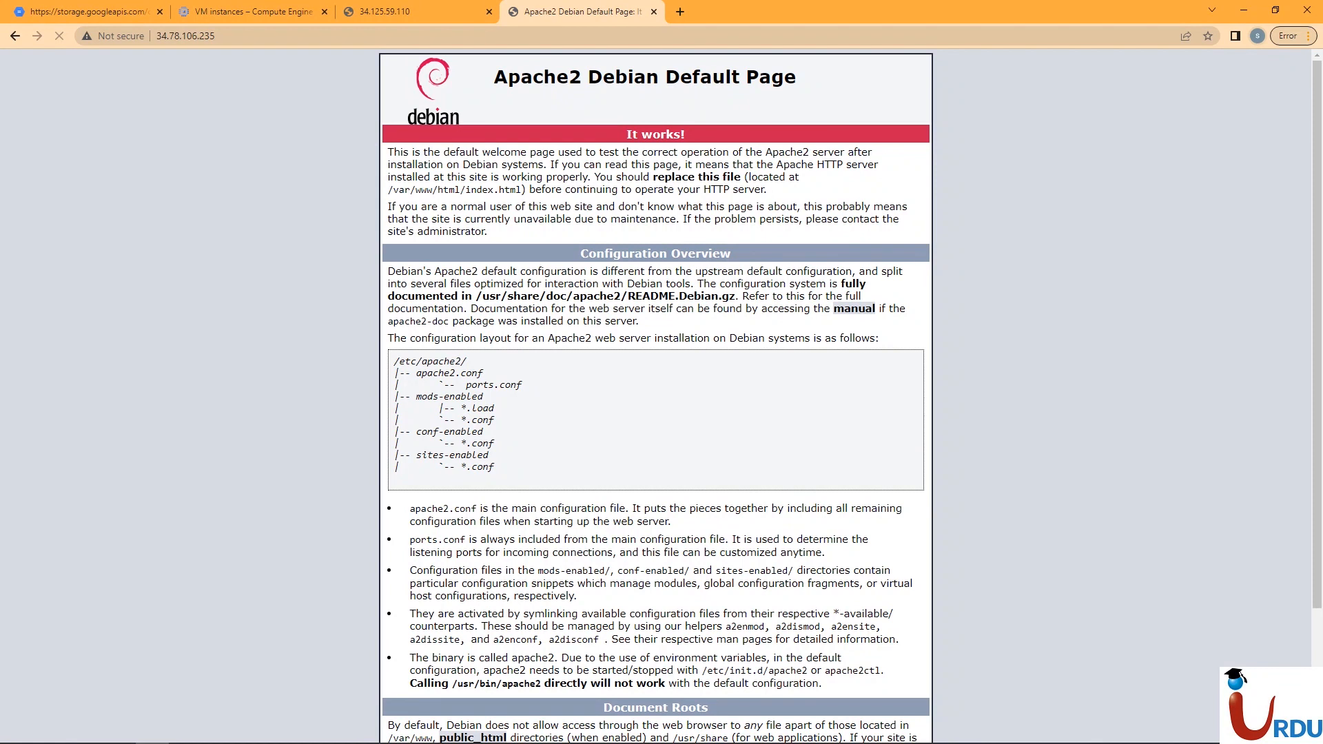
{"action": "left_click", "coordinate": [60, 36]}
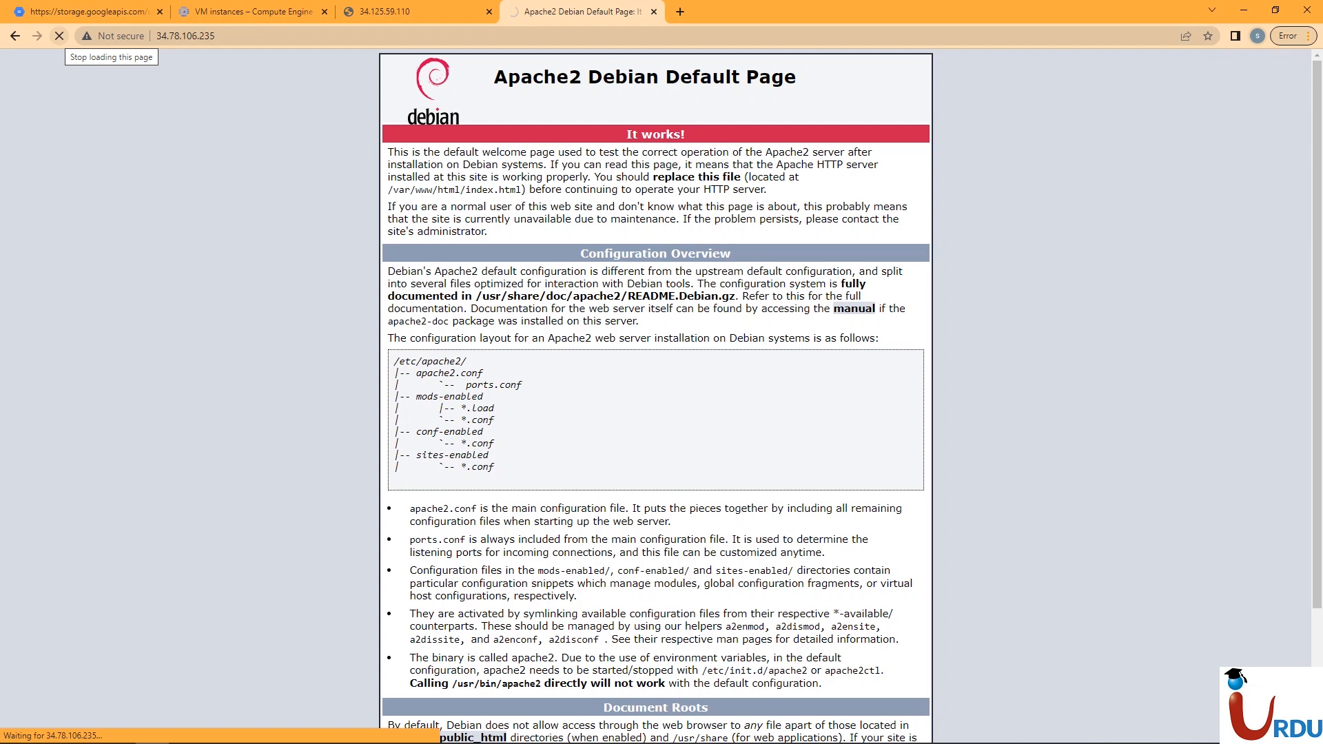
{"action": "left_click", "coordinate": [412, 12]}
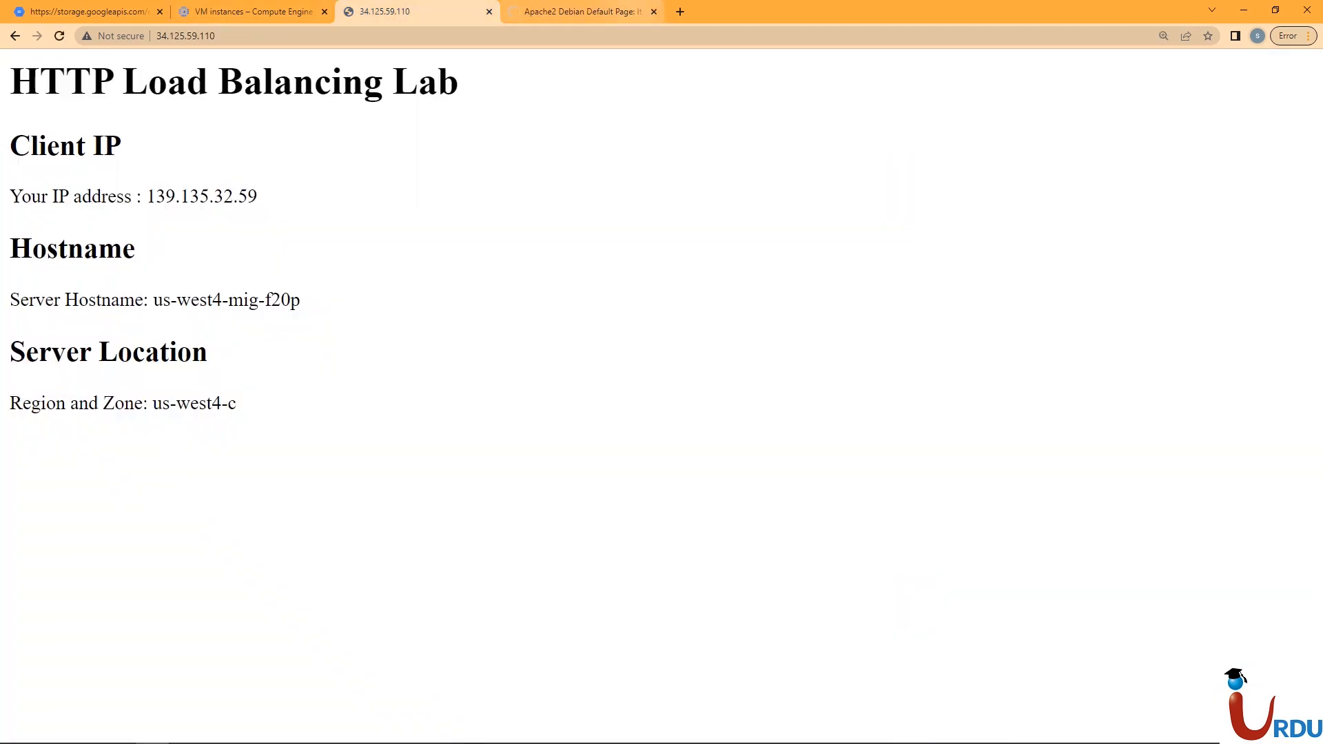
{"action": "left_click", "coordinate": [578, 12]}
{"action": "key", "text": "ctrl+l"}
{"action": "key", "text": "Return"}
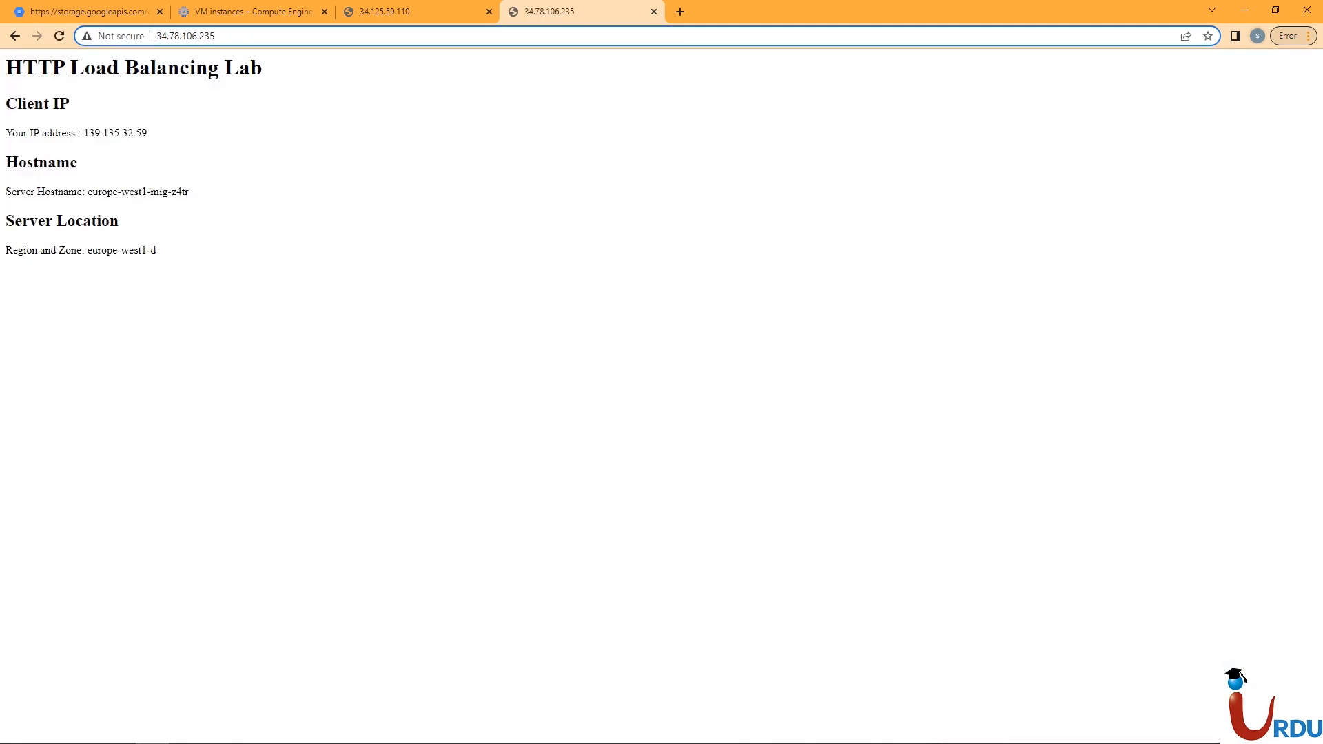
Step: Examine the server hostname and zone on the europe-west1-mig page against the startup script and the VM instances list
{"action": "key", "text": "ctrl+plus"}
{"action": "key", "text": "ctrl+plus"}
{"action": "key", "text": "ctrl+plus"}
{"action": "key", "text": "ctrl+plus"}
{"action": "key", "text": "ctrl+plus"}
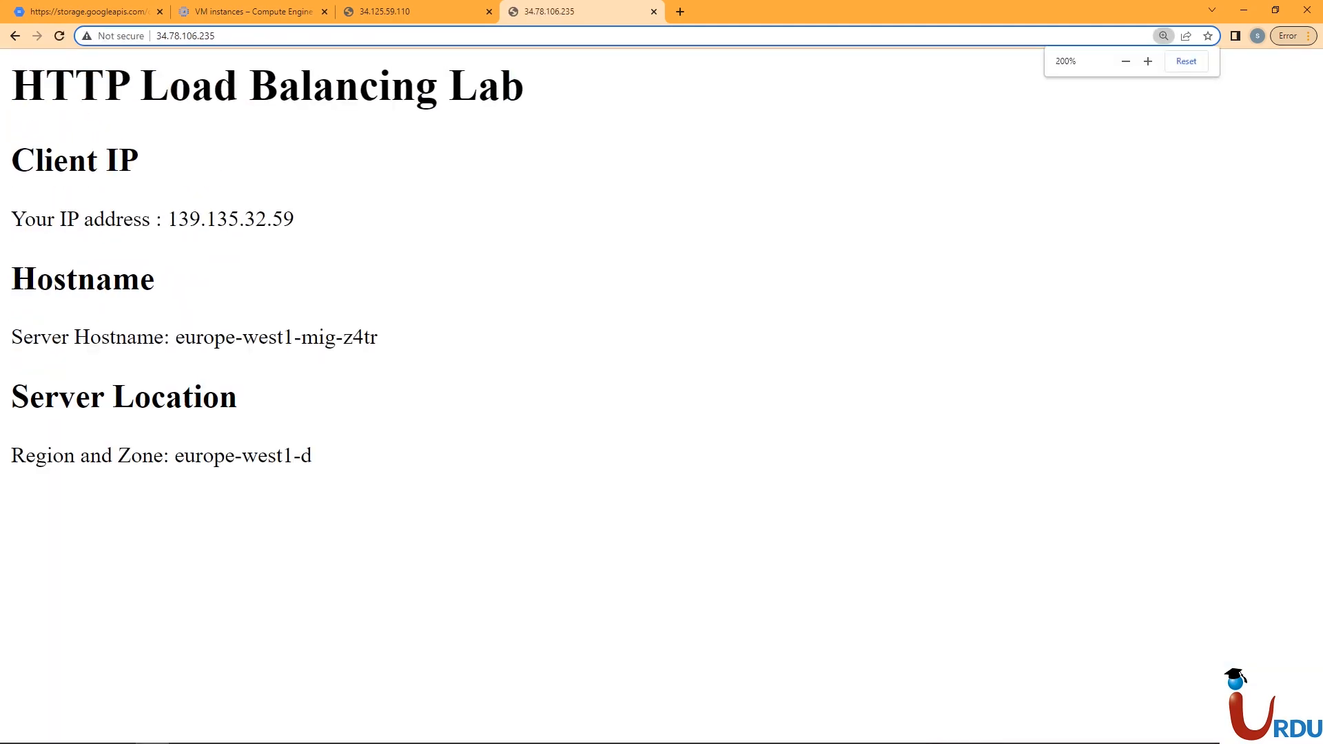
{"action": "left_click_drag", "start_coordinate": [176, 337], "coordinate": [377, 337]}
{"action": "left_click_drag", "start_coordinate": [185, 456], "coordinate": [312, 456]}
{"action": "left_click", "coordinate": [138, 12]}
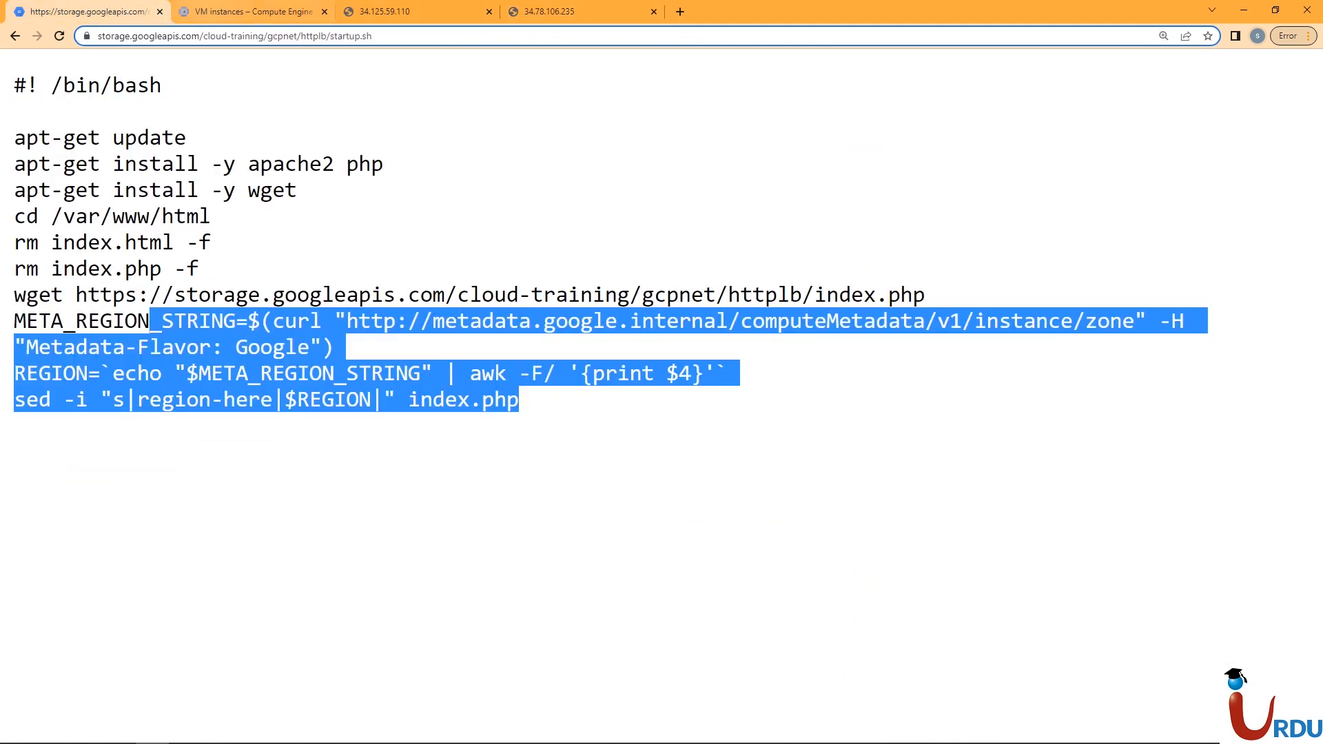
{"action": "left_click", "coordinate": [215, 11]}
{"action": "left_click_drag", "start_coordinate": [555, 329], "coordinate": [514, 346]}
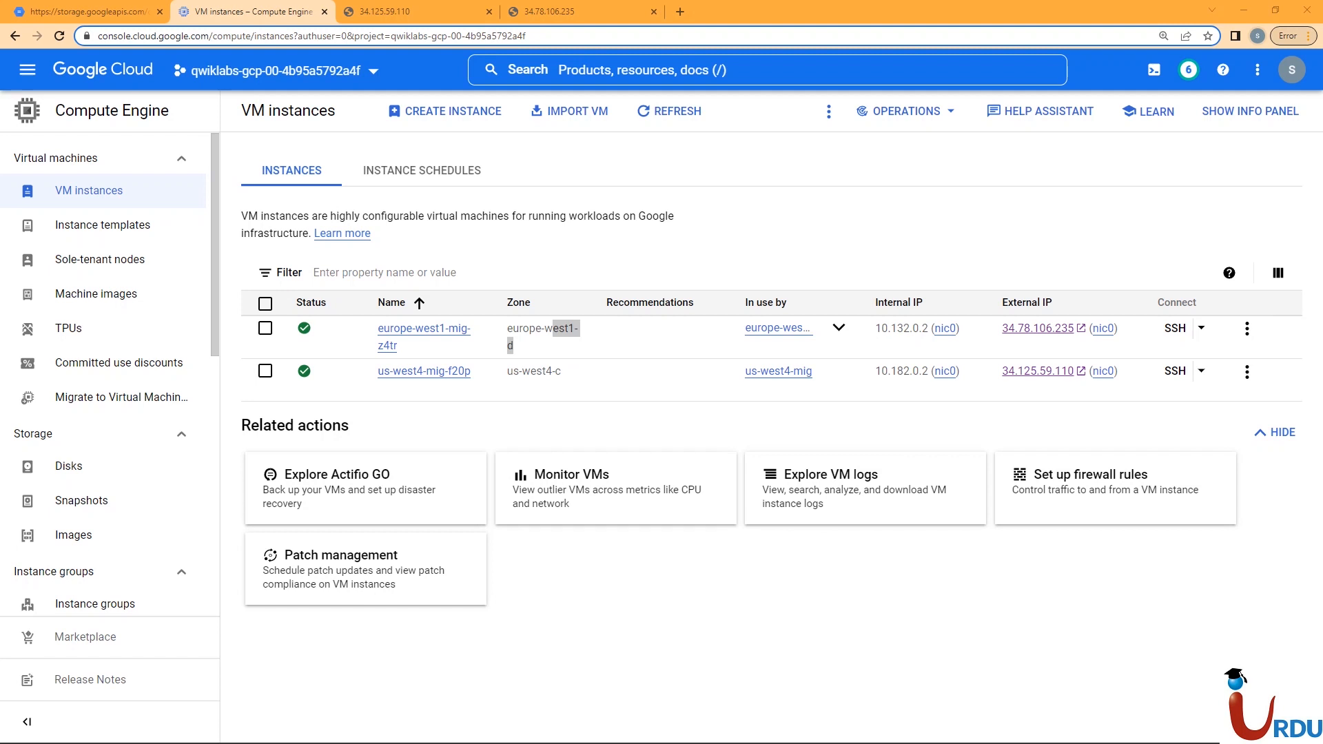
Step: Open the lab's load balancing architecture diagram from the copied link in a new browser tab and review it
{"action": "key", "text": "ctrl+t"}
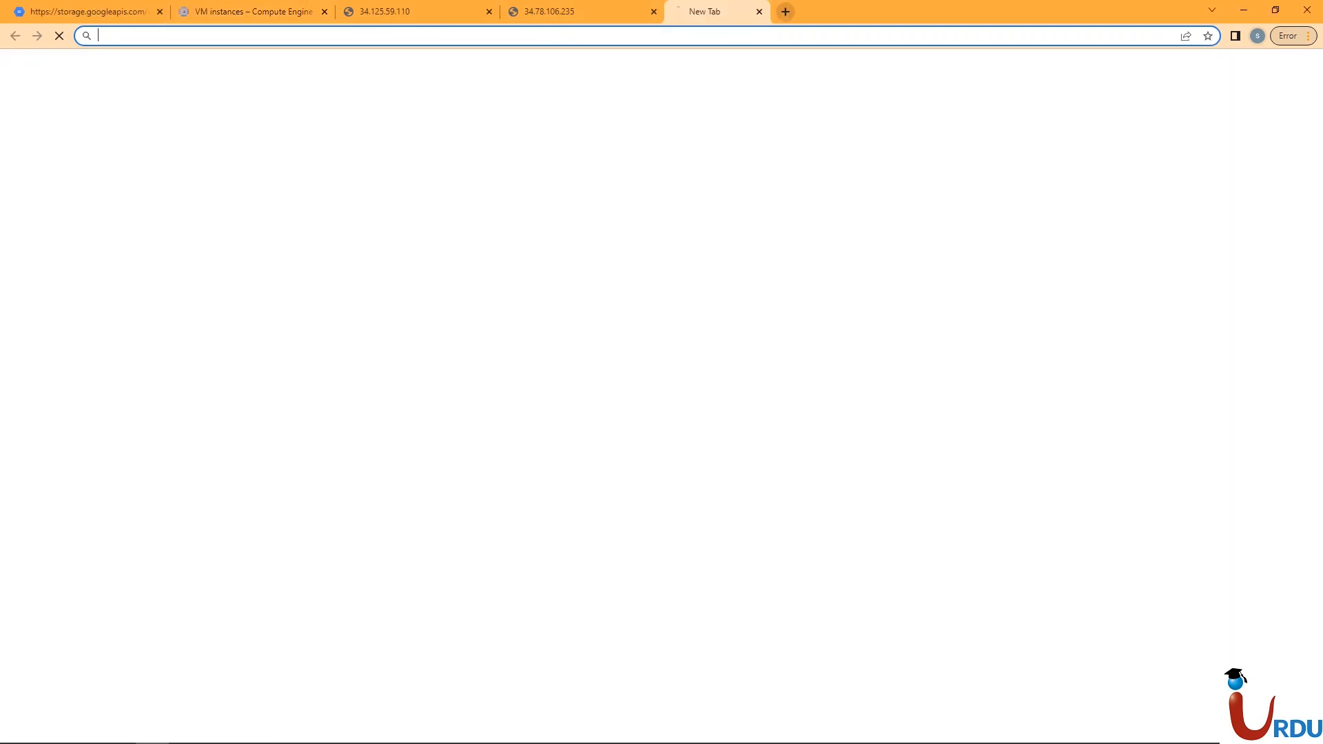
{"action": "key", "text": "ctrl+v"}
{"action": "key", "text": "Return"}
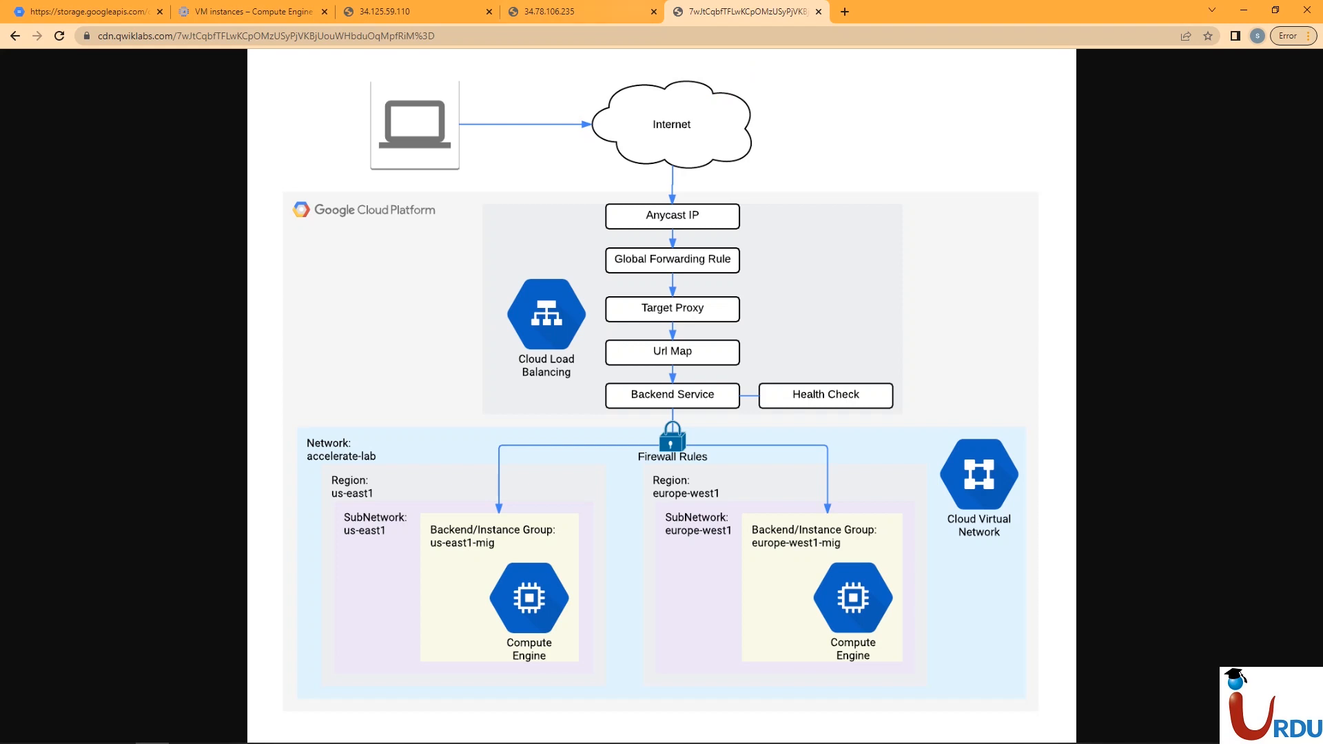
{"action": "left_click", "coordinate": [600, 12]}
{"action": "key", "text": "alt+Tab"}
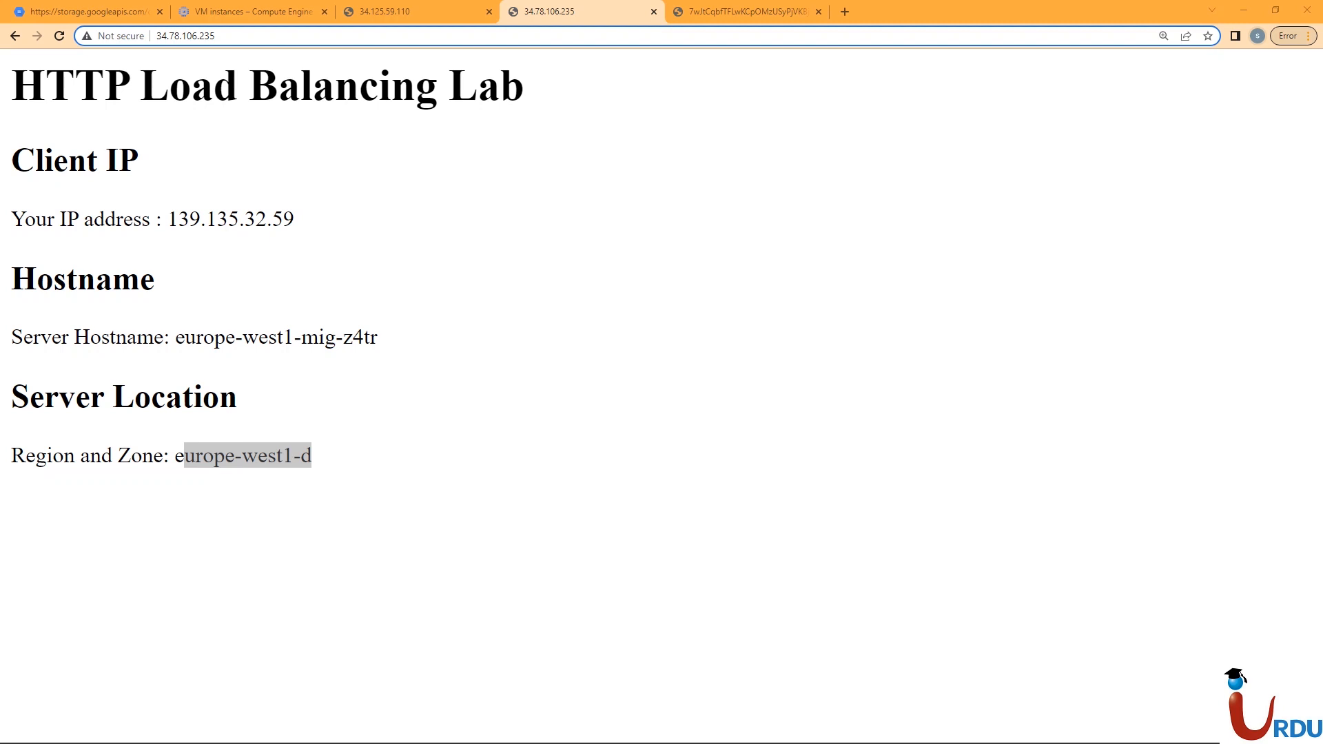
Step: Open the Google Cloud console home in a separate tab, search for "load bal", and go to the Load balancing page
{"action": "left_click", "coordinate": [238, 12]}
{"action": "left_click", "coordinate": [88, 12]}
{"action": "left_click", "coordinate": [252, 11]}
{"action": "left_click", "coordinate": [545, 345]}
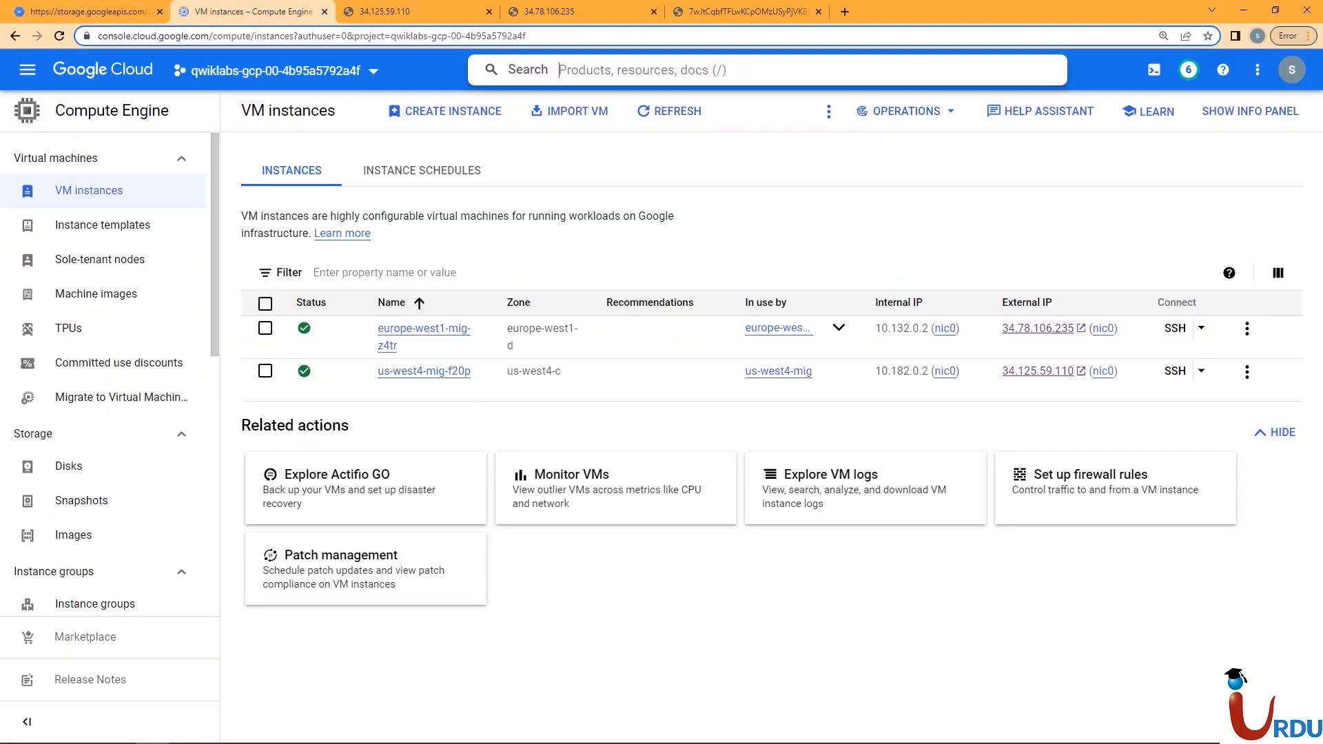
{"action": "middle_click", "coordinate": [102, 70]}
{"action": "left_click", "coordinate": [406, 12]}
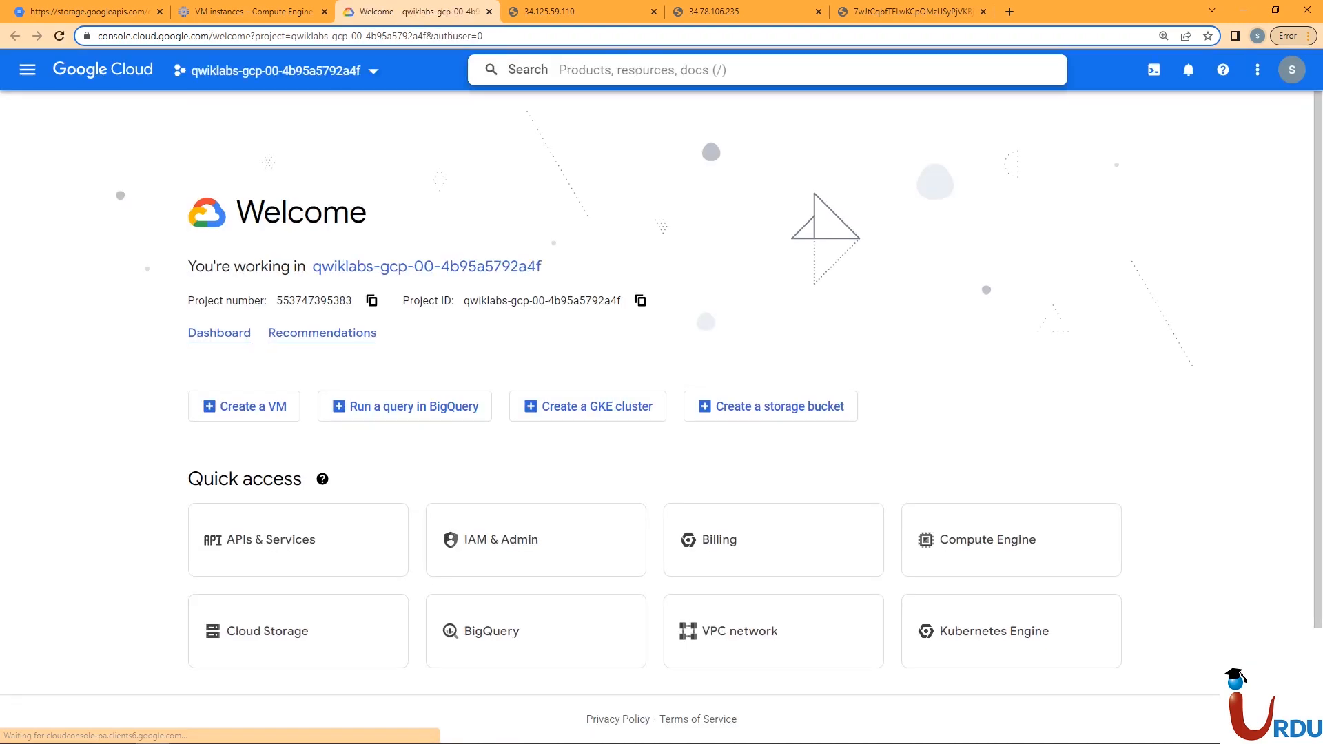
{"action": "type", "text": "load bal"}
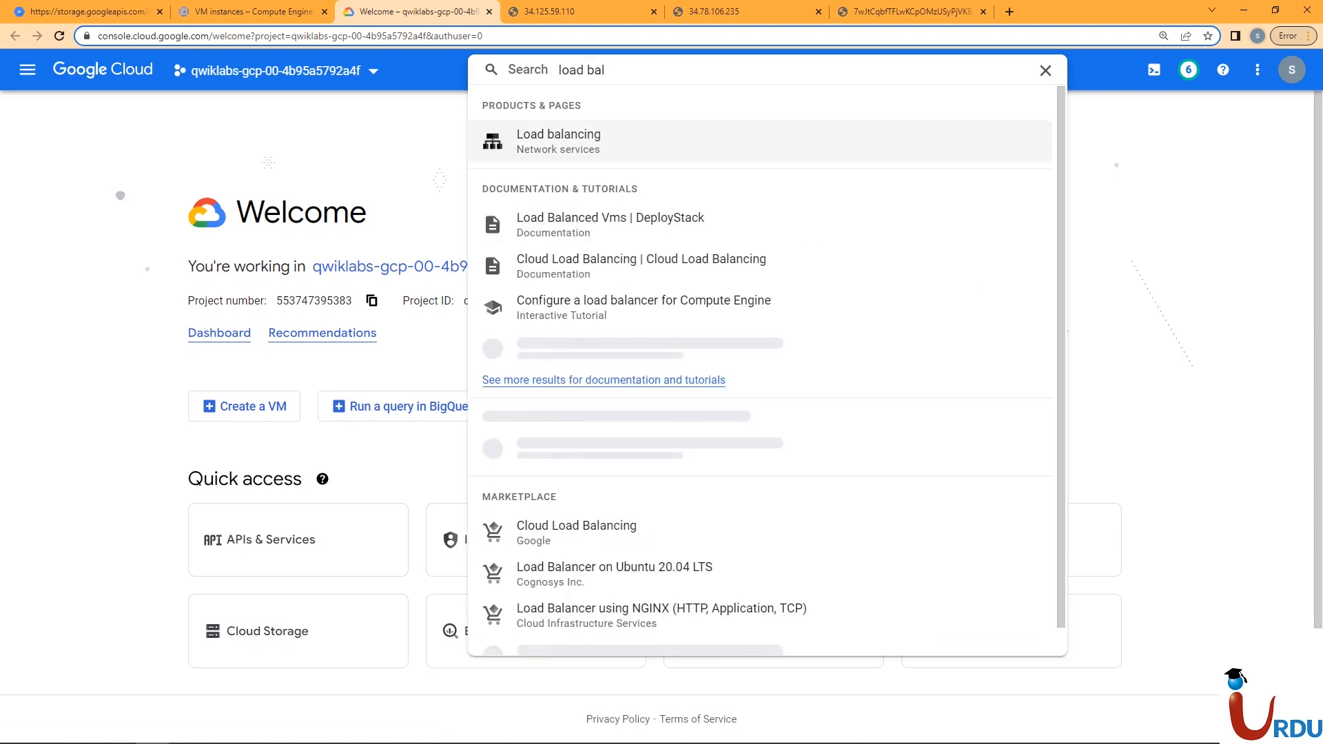
{"action": "key", "text": "Return"}
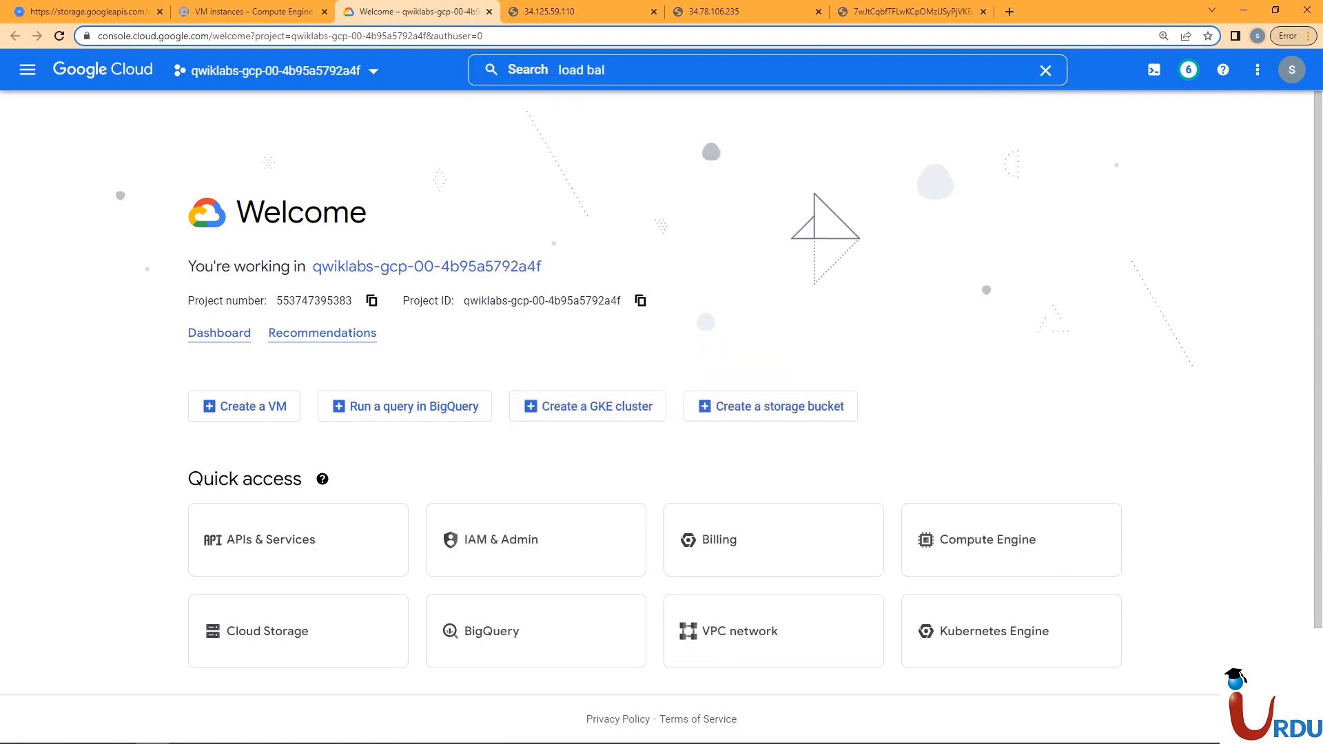
{"action": "left_click", "coordinate": [620, 70]}
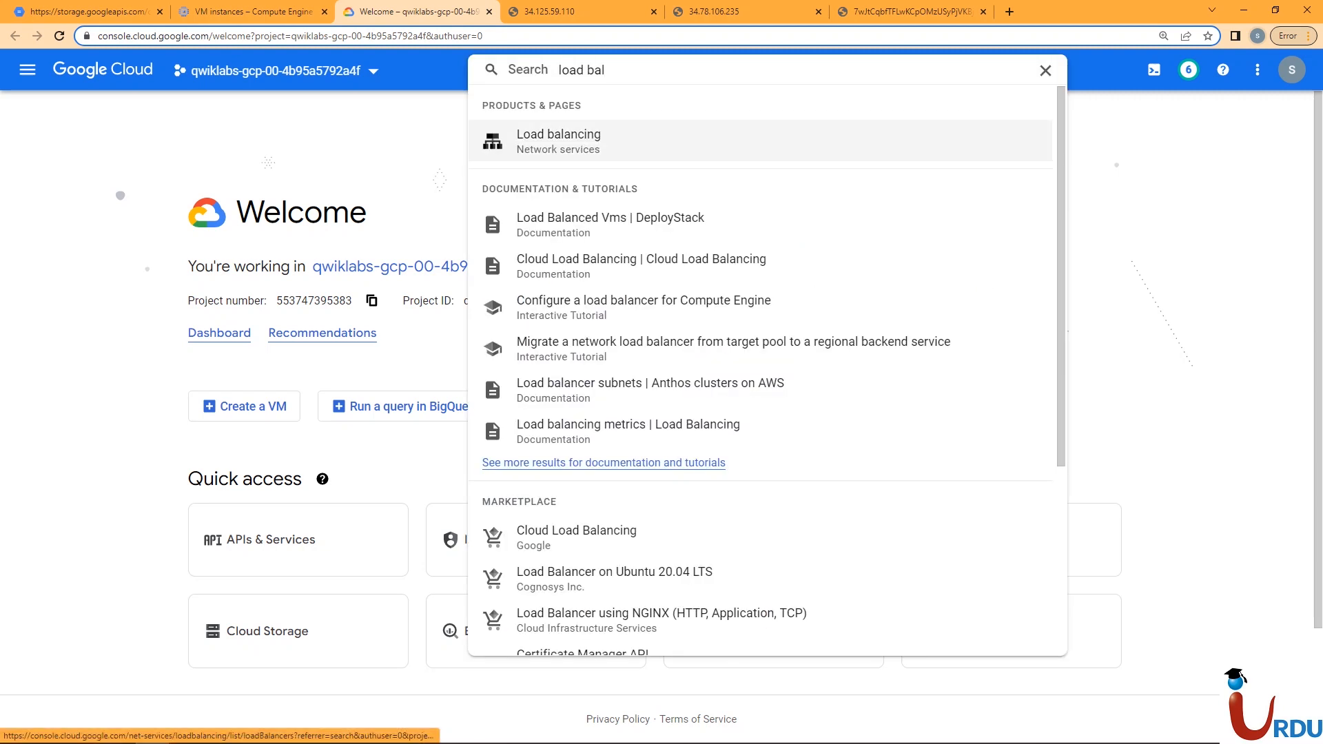
{"action": "left_click", "coordinate": [560, 138]}
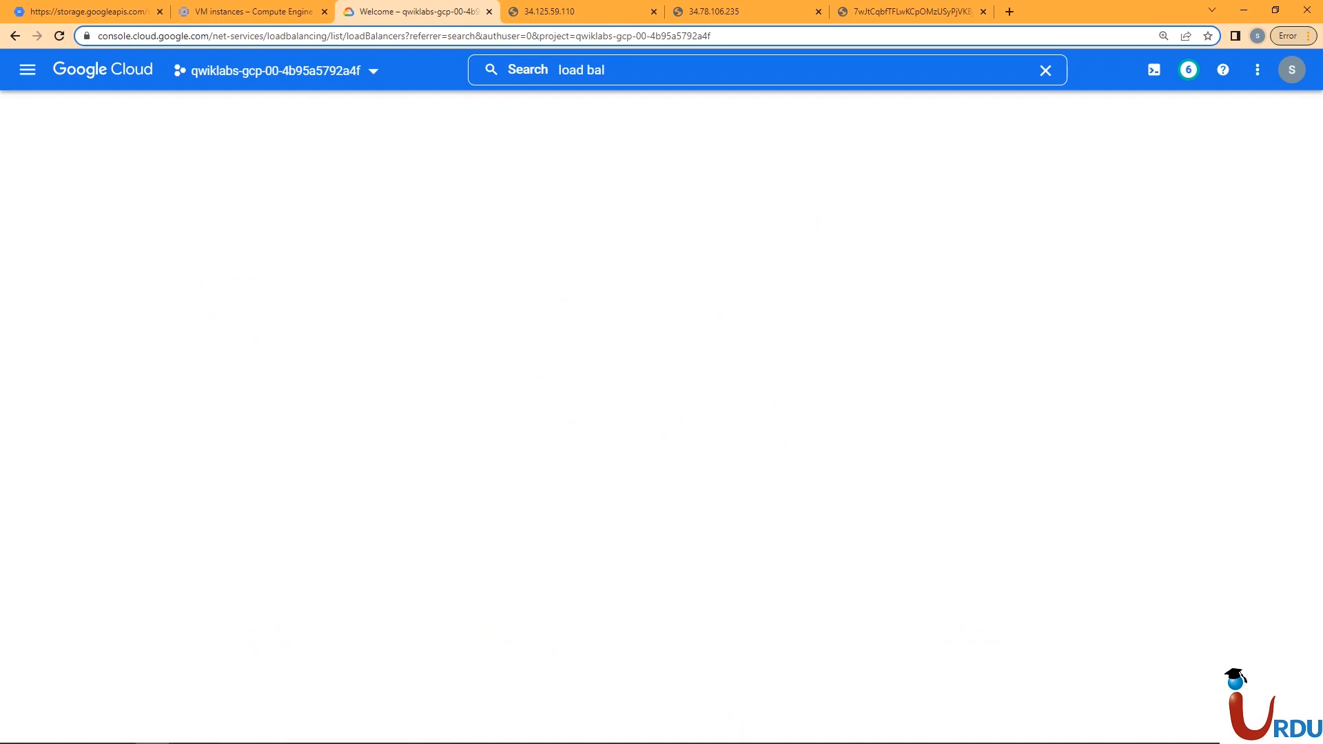
Step: Start creating an HTTP(S) load balancer from the Internet to VMs, using the Global HTTP(S) Load Balancer mode
{"action": "left_click", "coordinate": [473, 112]}
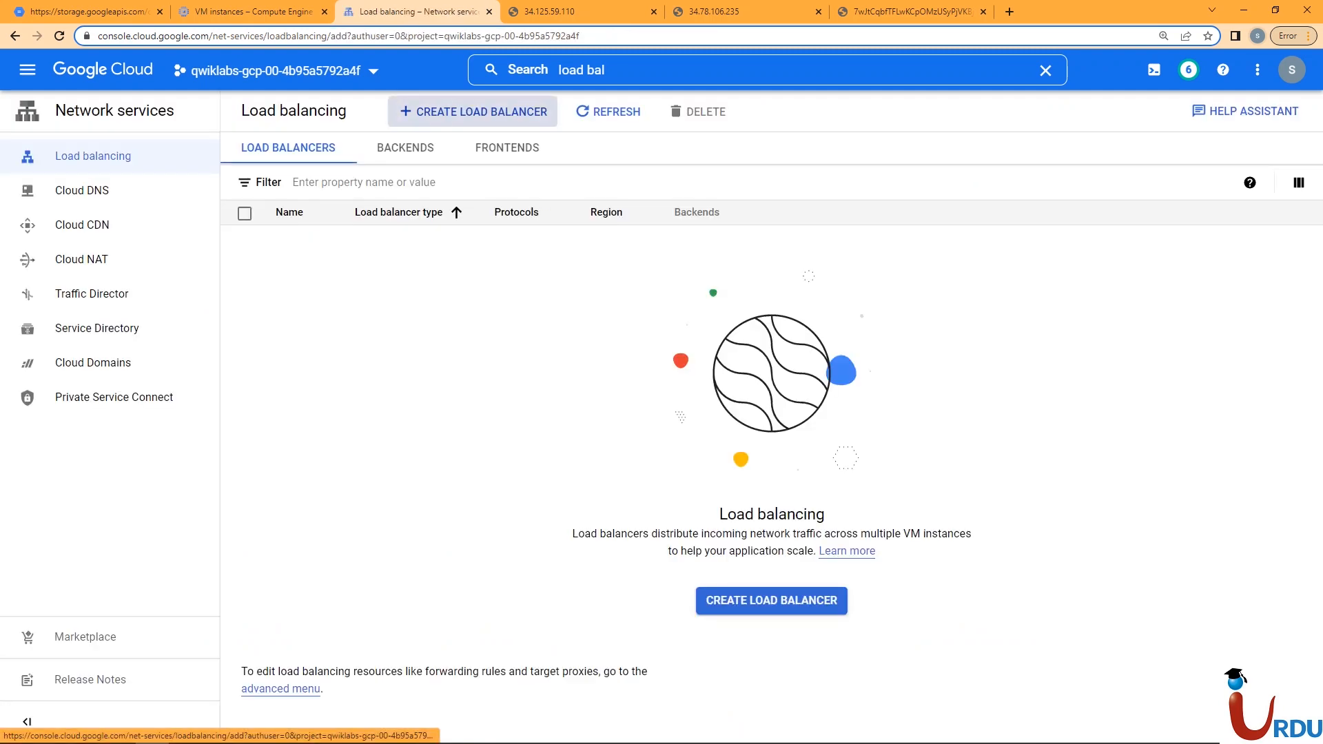
{"action": "left_click", "coordinate": [337, 405]}
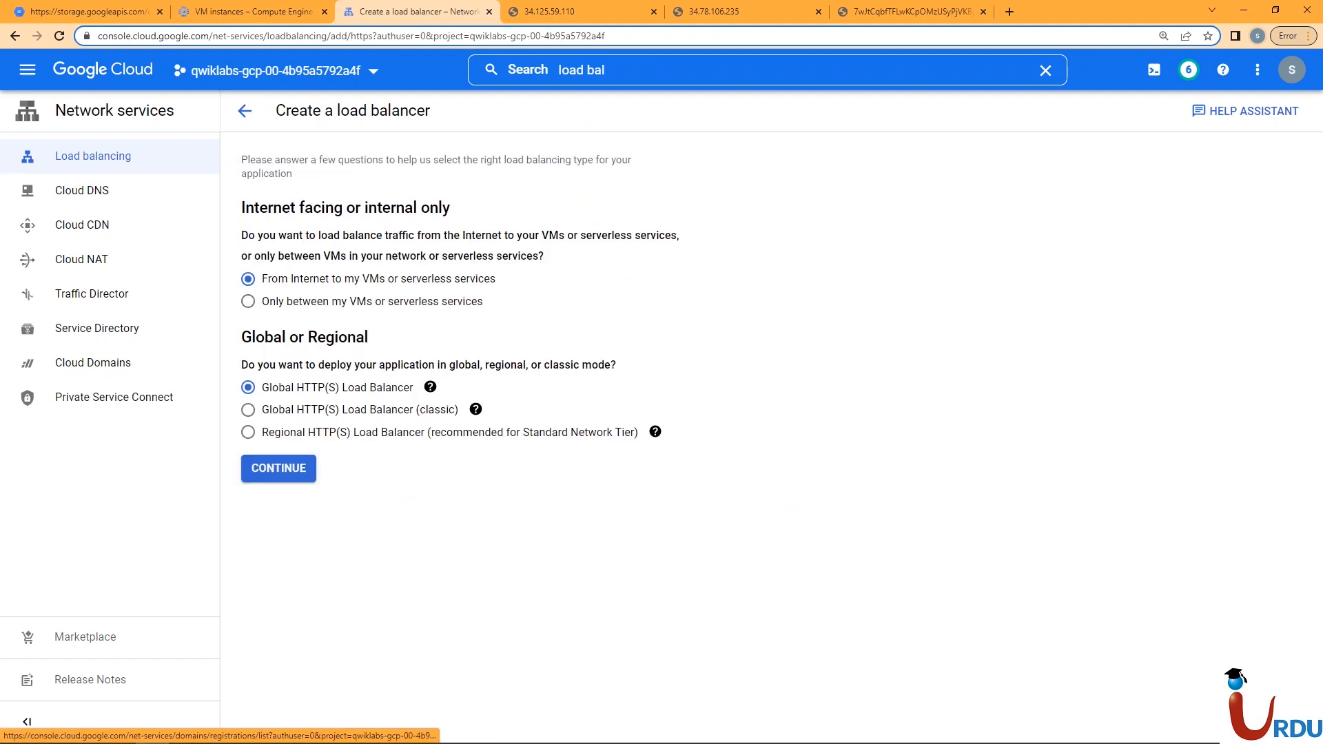
{"action": "left_click", "coordinate": [430, 387]}
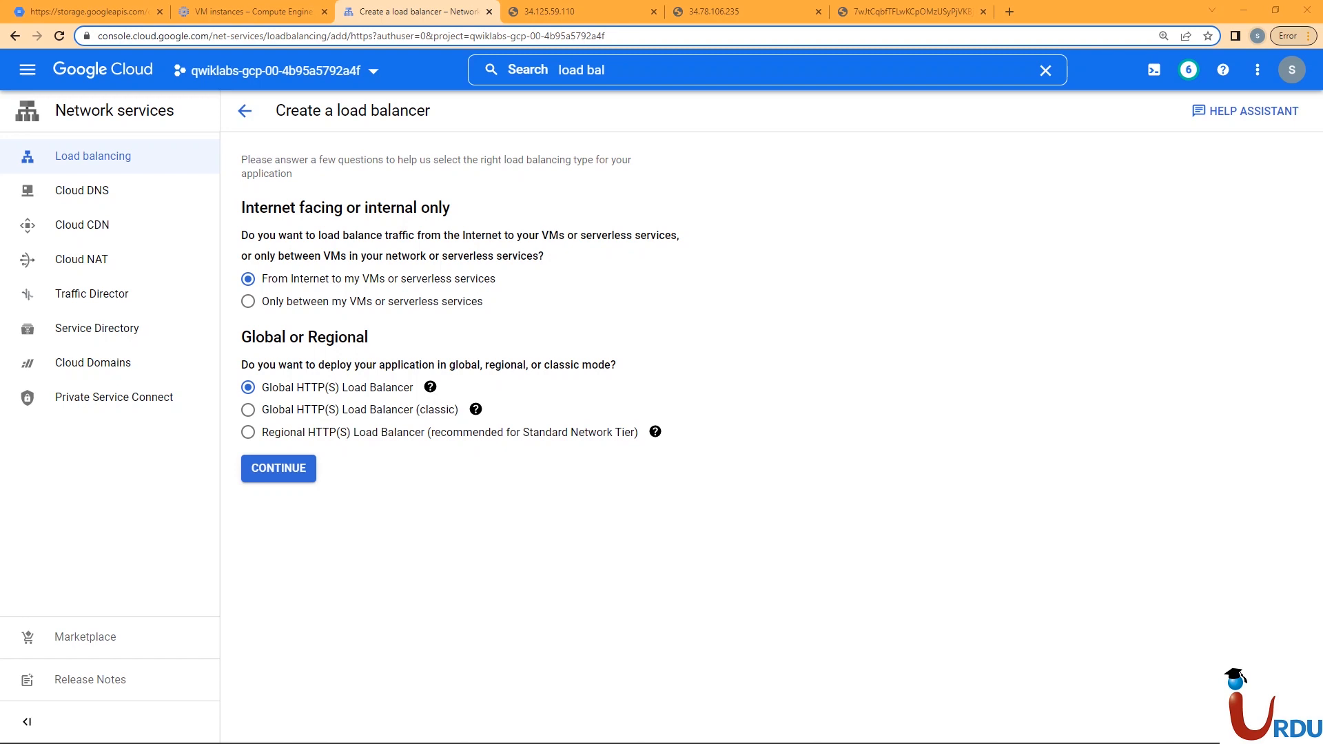
{"action": "left_click", "coordinate": [278, 468]}
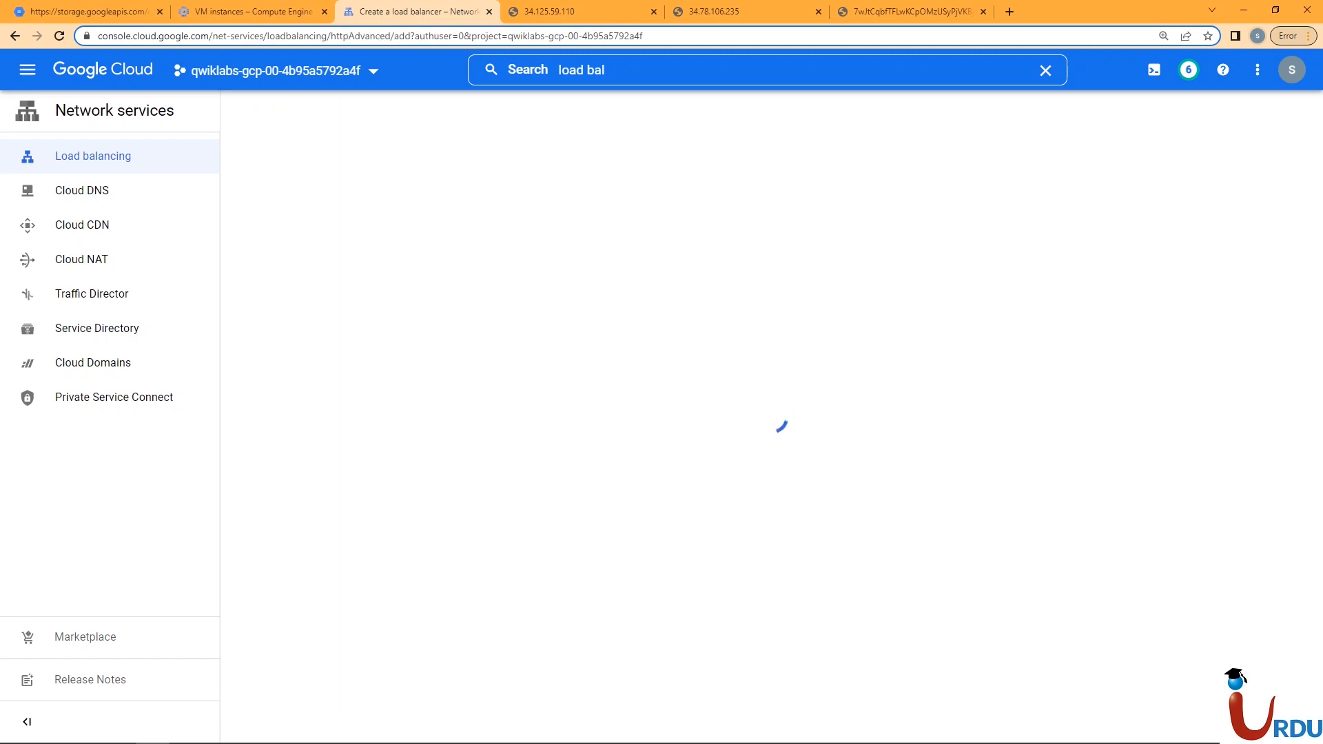
Step: Name the load balancer http-lb and open its frontend configuration
{"action": "left_click", "coordinate": [324, 164]}
{"action": "key", "text": "ctrl+v"}
{"action": "left_click", "coordinate": [386, 421]}
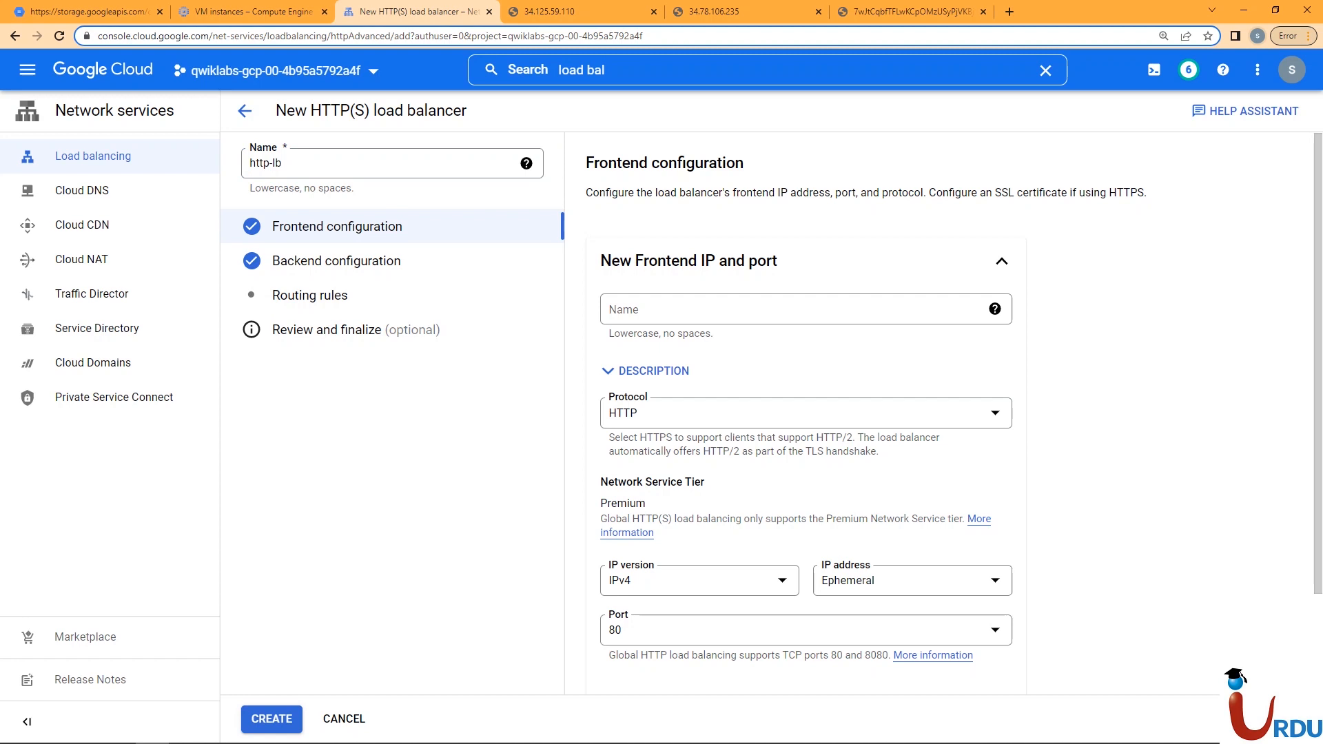
Step: Name the frontend feipv4 and finish it with HTTP protocol, IPv4, an ephemeral IP address and port 80
{"action": "left_click", "coordinate": [758, 310]}
{"action": "type", "text": "fe"}
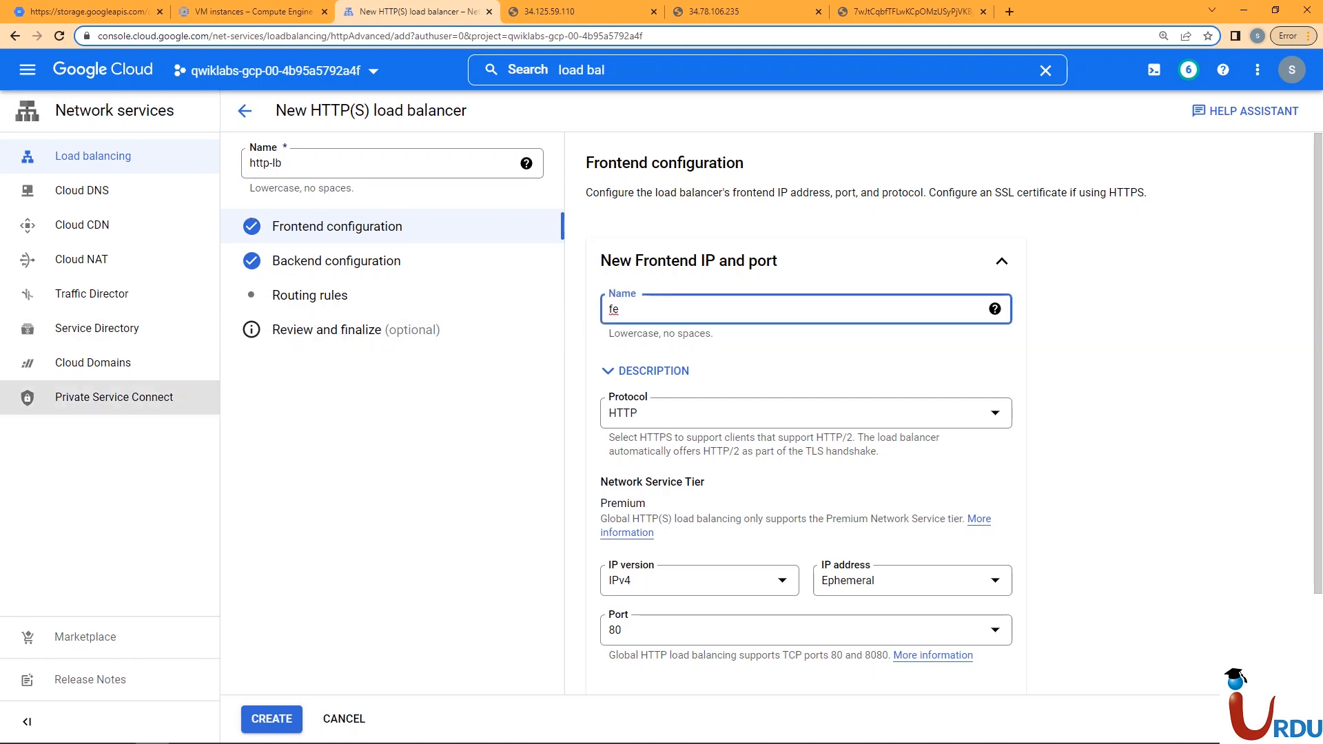
{"action": "type", "text": "ipv4"}
{"action": "key", "text": "Tab"}
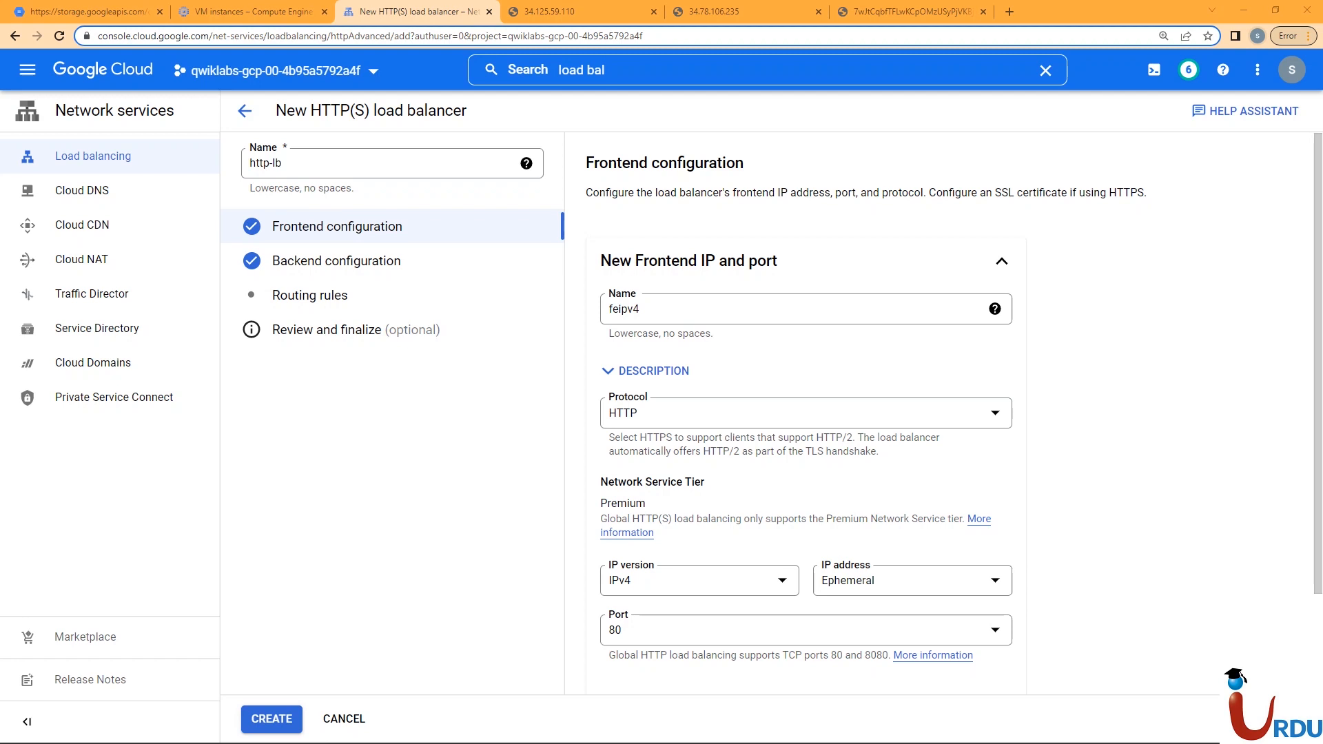
{"action": "left_click_drag", "start_coordinate": [1319, 386], "coordinate": [1319, 434]}
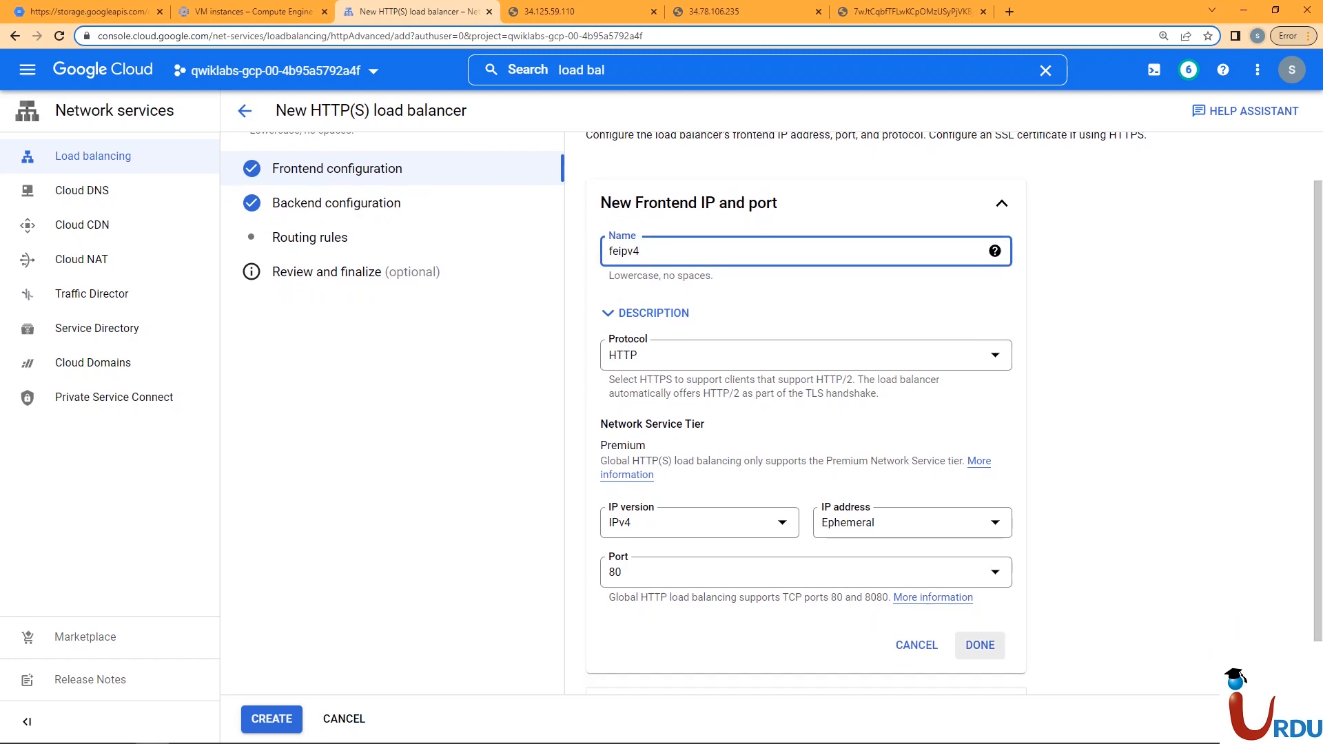
{"action": "left_click", "coordinate": [980, 645]}
Step: Start a new backend service in the load balancer's backend configuration and name it http-backend
{"action": "left_click", "coordinate": [337, 261]}
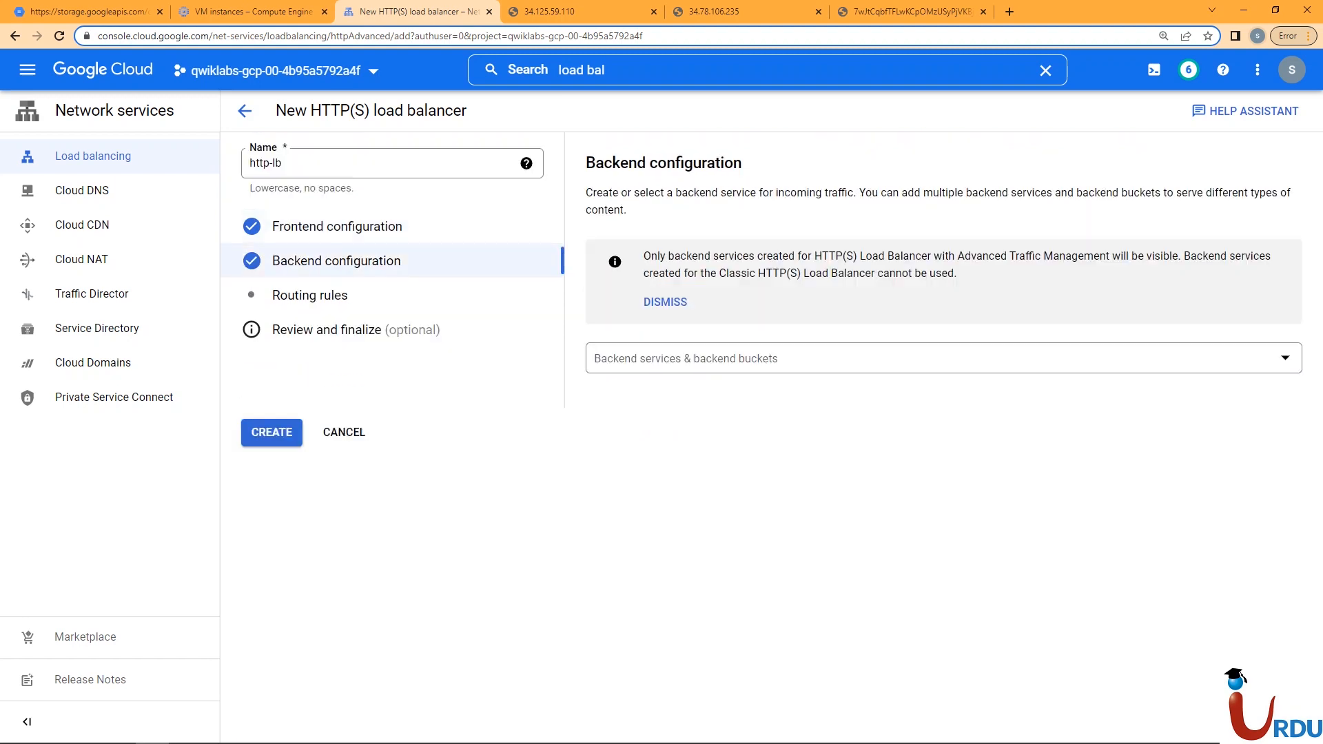
{"action": "left_click", "coordinate": [658, 361]}
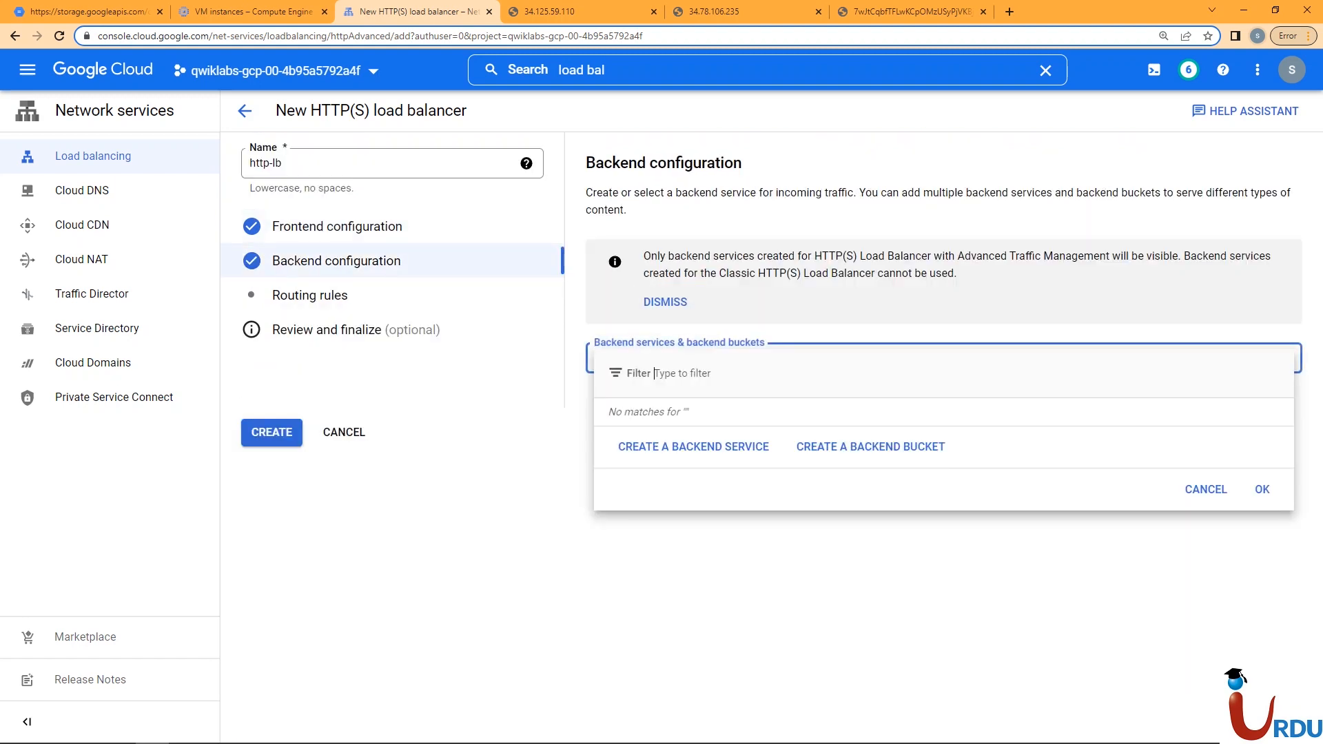
{"action": "left_click", "coordinate": [666, 447]}
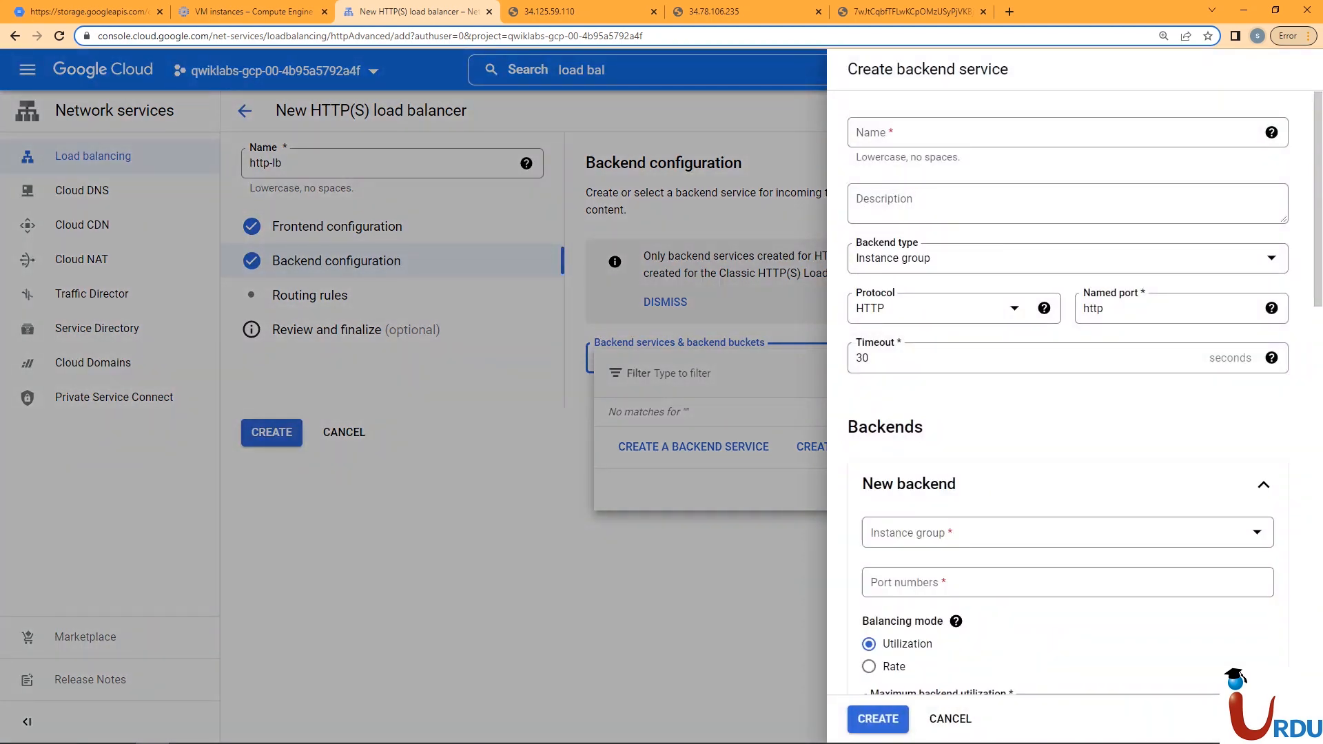
{"action": "left_click", "coordinate": [1056, 132]}
{"action": "type", "text": "http-backend"}
Step: Choose us-west4-mig as the new backend's instance group and set Rate balancing with a maximum of 50 RPS
{"action": "left_click", "coordinate": [1062, 532]}
{"action": "left_click", "coordinate": [974, 621]}
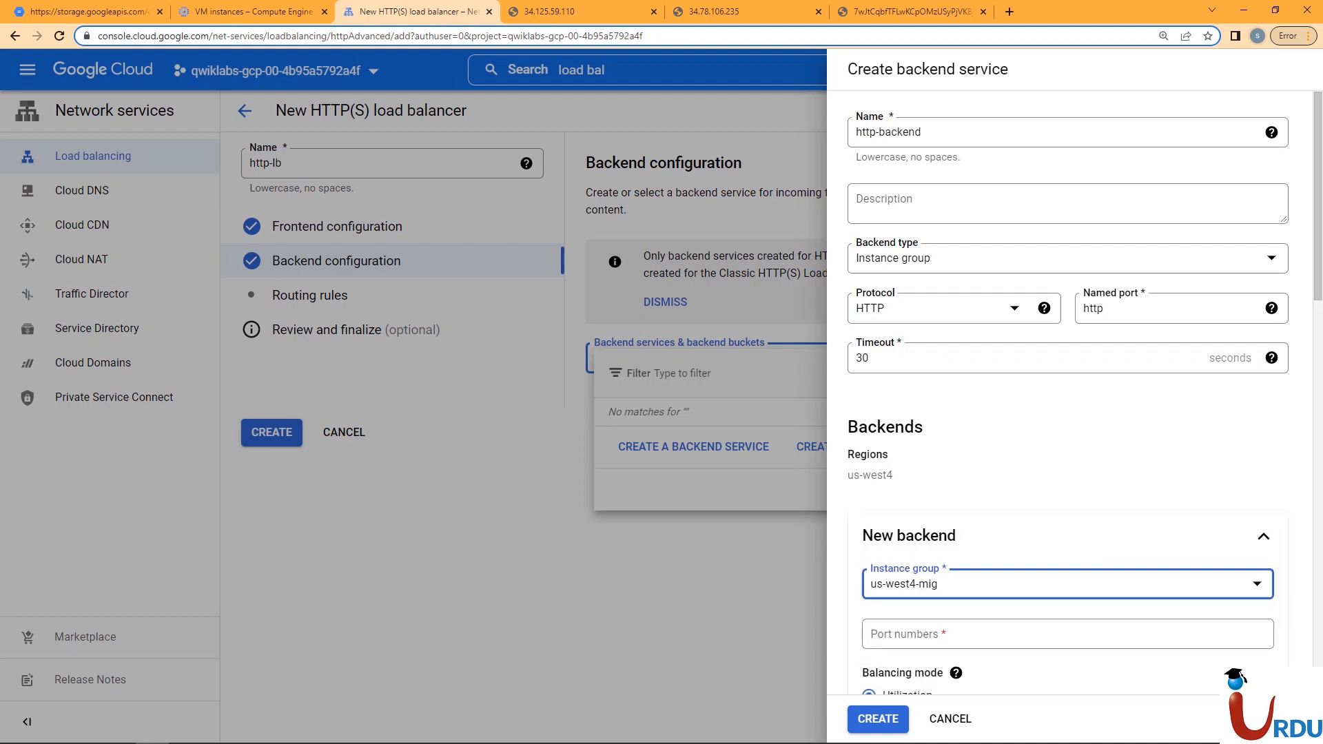
{"action": "scroll", "coordinate": [974, 621], "scroll_direction": "down", "scroll_amount": 2}
{"action": "scroll", "coordinate": [1085, 393], "scroll_direction": "down", "scroll_amount": 3}
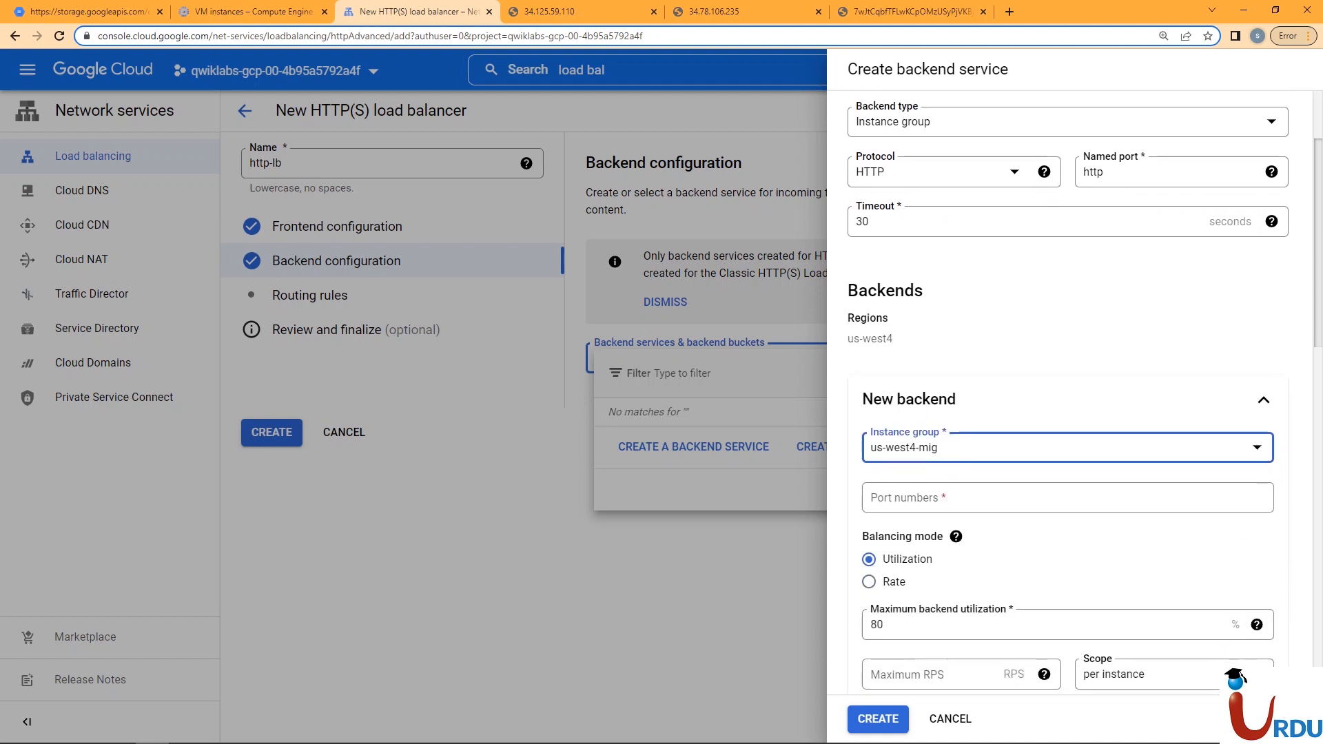
{"action": "key", "text": "alt+Tab"}
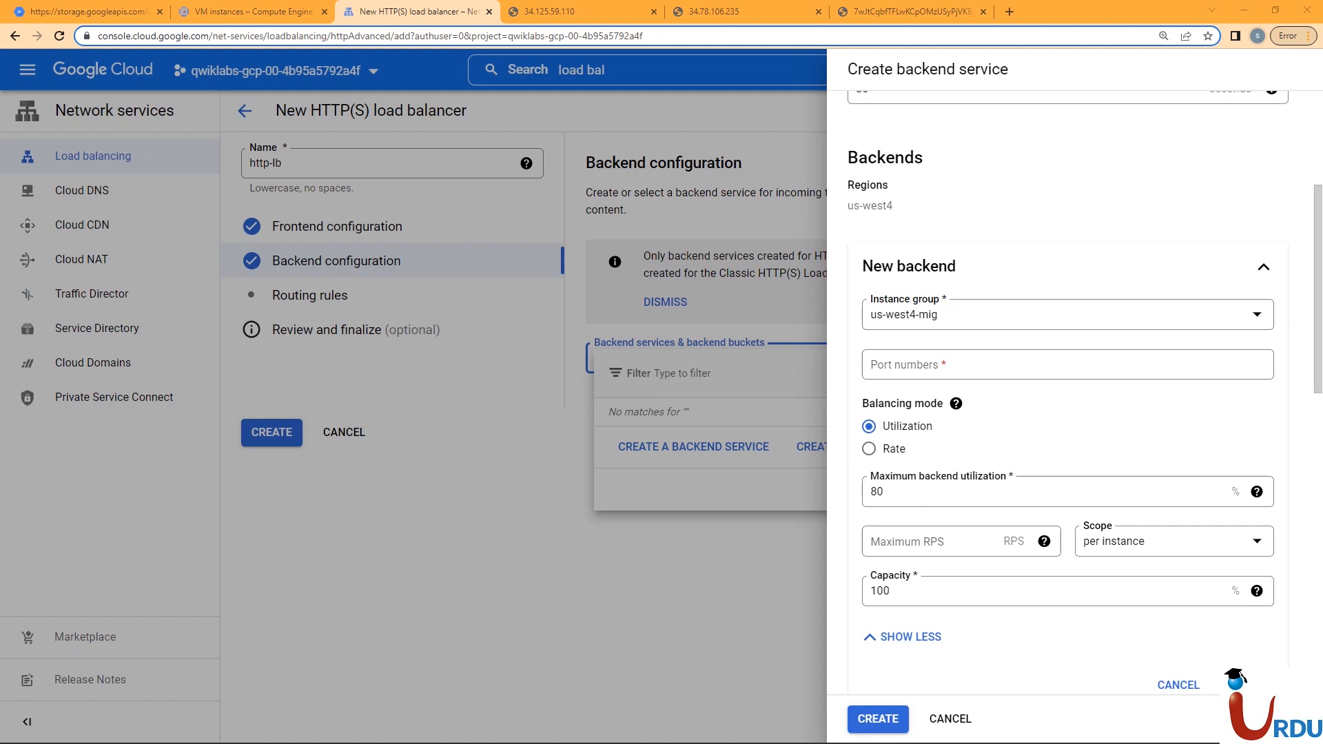
{"action": "left_click", "coordinate": [870, 449]}
{"action": "left_click", "coordinate": [930, 492]}
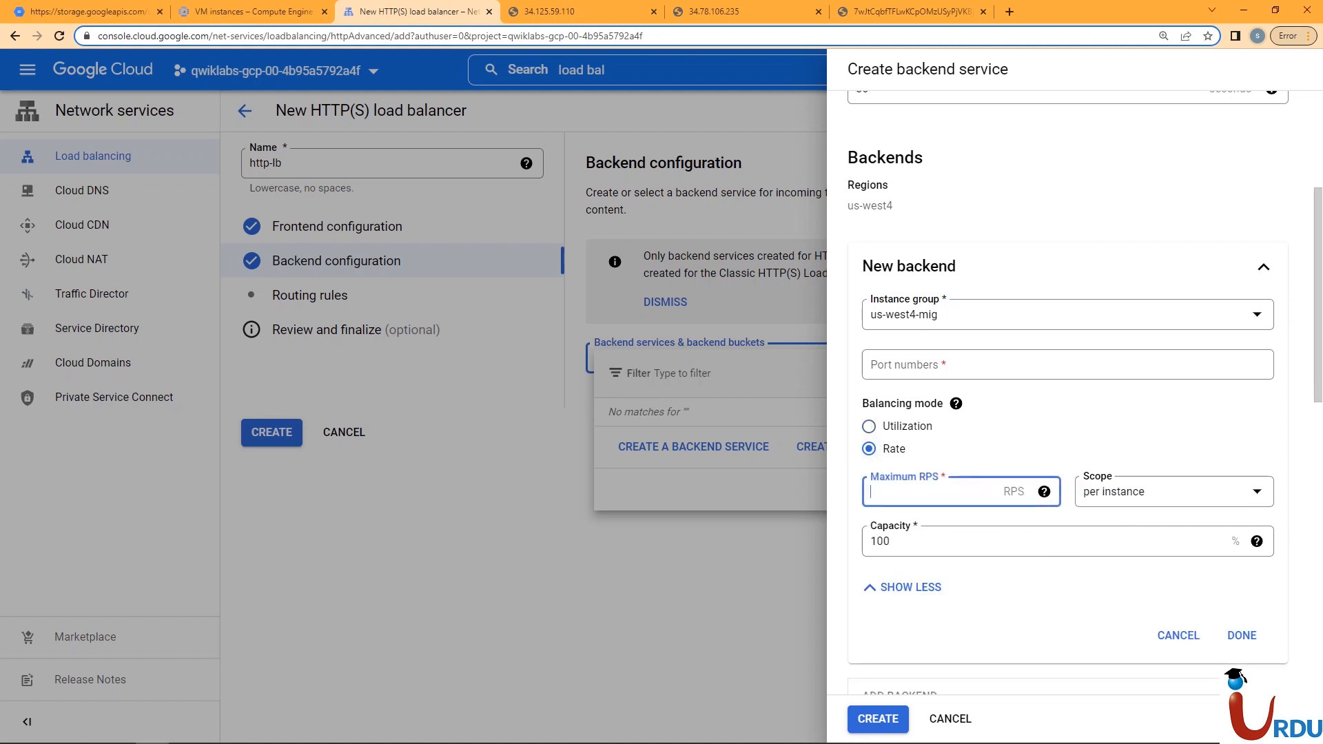
{"action": "type", "text": "50"}
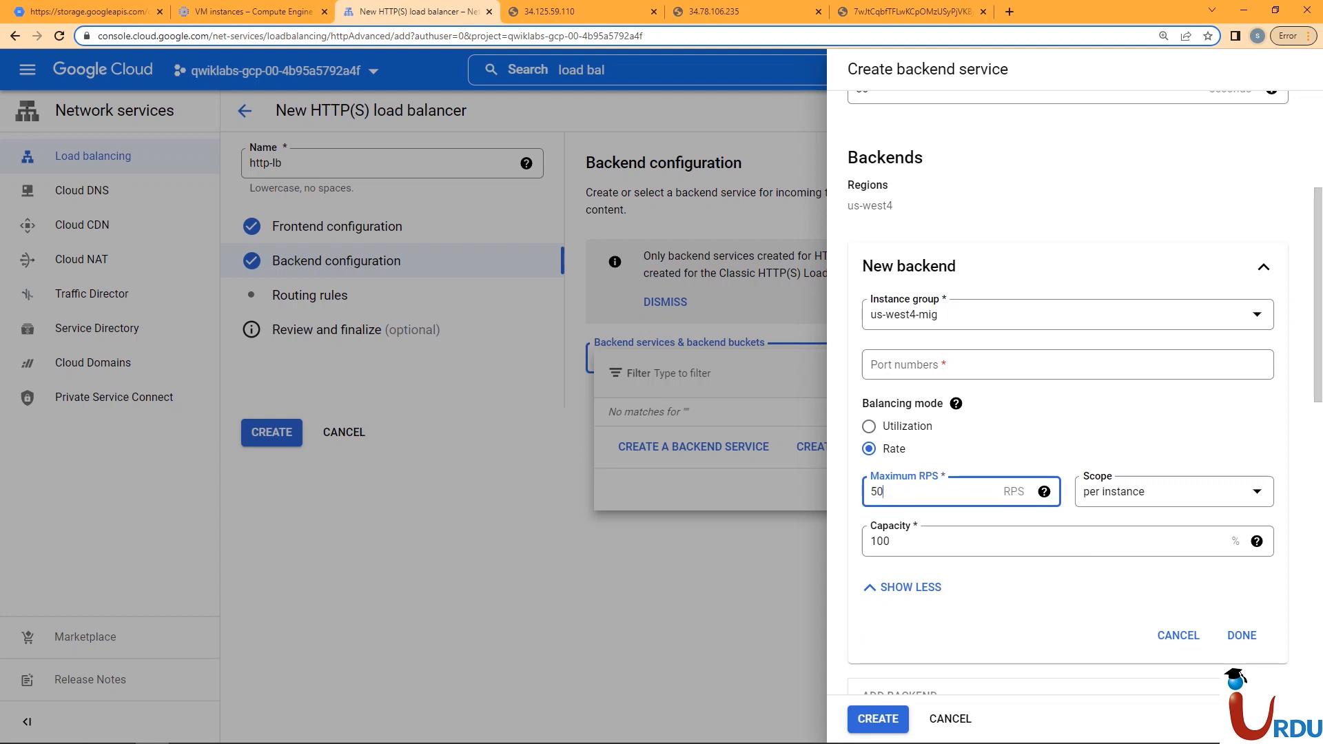
{"action": "key", "text": "Tab"}
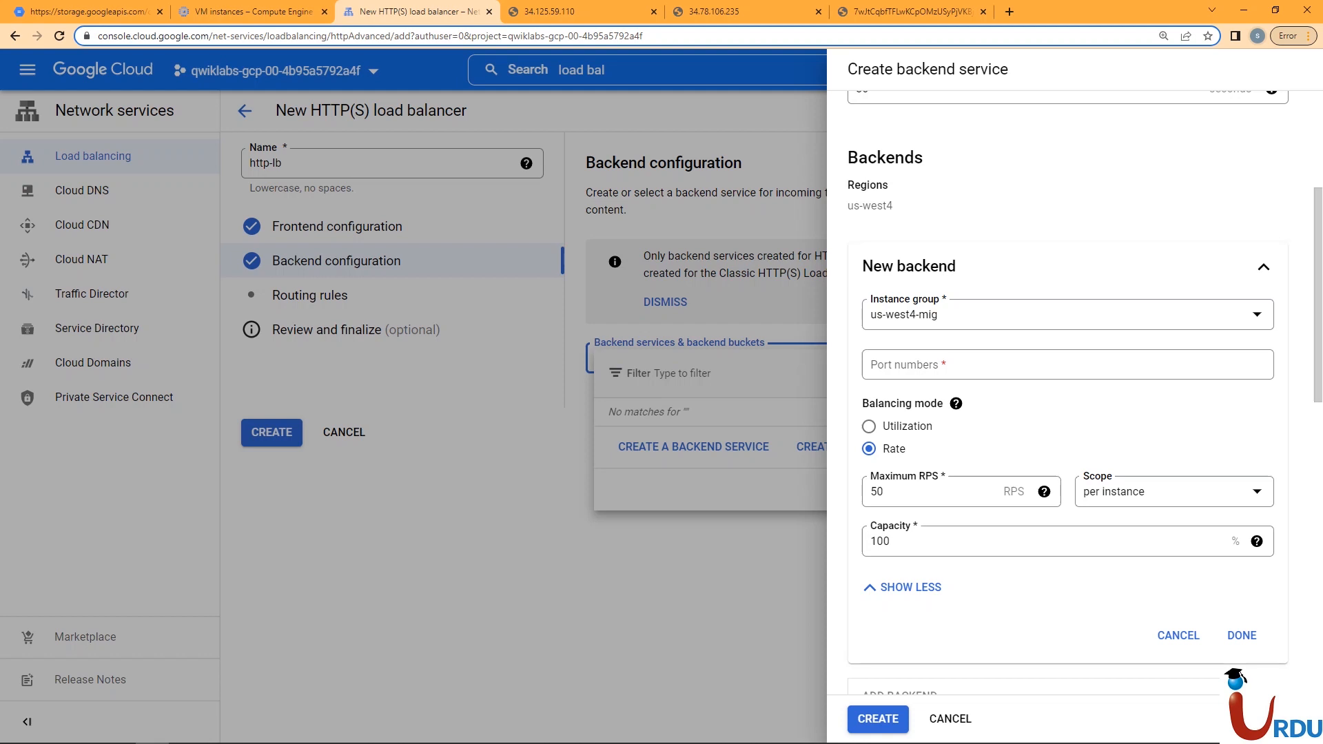
Step: Finish the us-west4-mig backend with port number 80 and disable Cloud CDN for the backend service
{"action": "left_click", "coordinate": [980, 365]}
{"action": "type", "text": "80"}
{"action": "left_click", "coordinate": [1109, 434]}
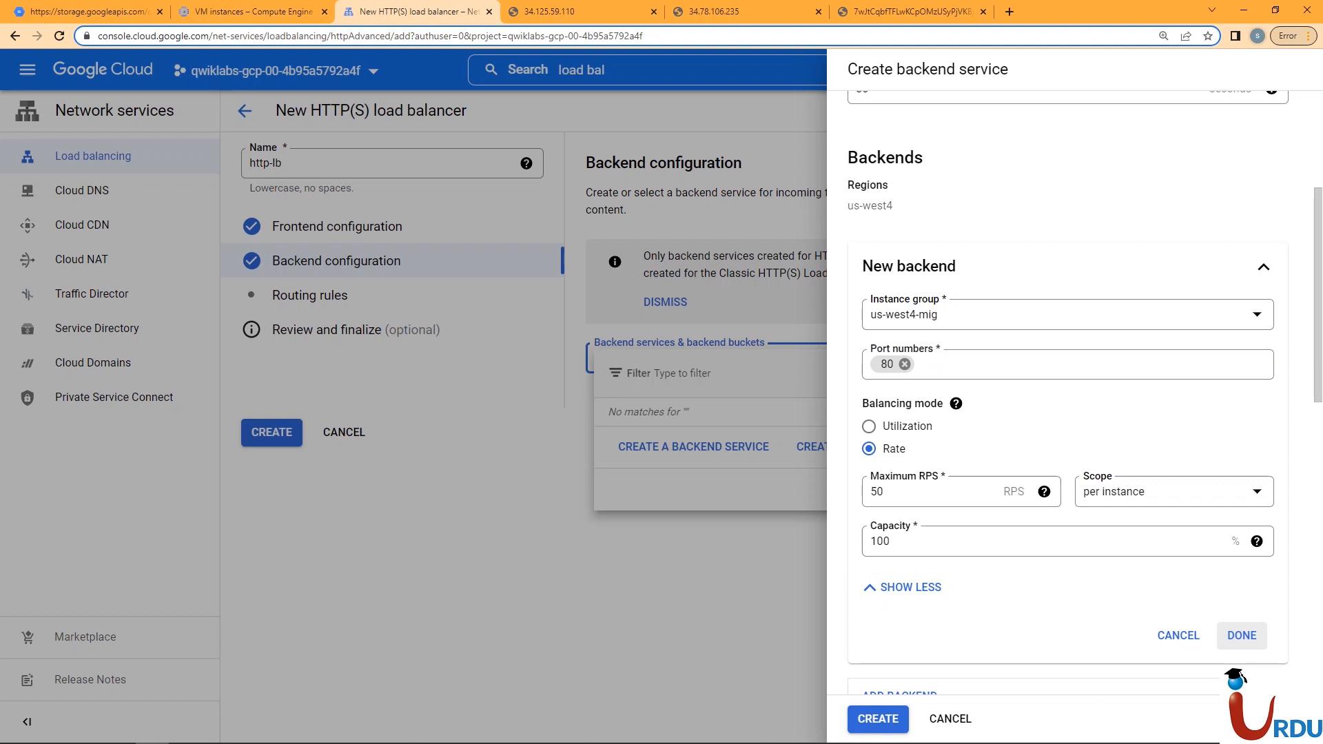
{"action": "left_click", "coordinate": [1242, 635]}
{"action": "left_click", "coordinate": [915, 324]}
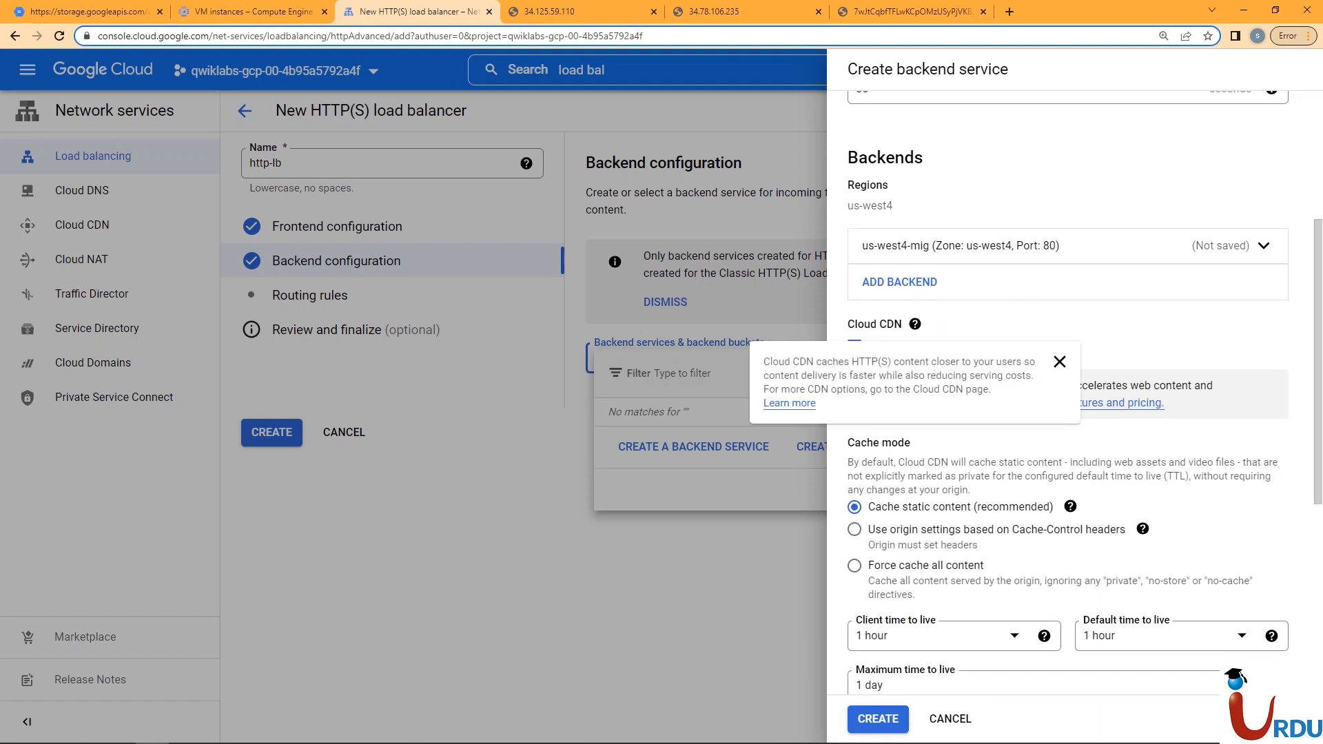
{"action": "left_click", "coordinate": [855, 347]}
Step: Add a second backend for europe-west1-mig with port 80, Utilization balancing and a maximum of 80 RPS
{"action": "left_click", "coordinate": [901, 282]}
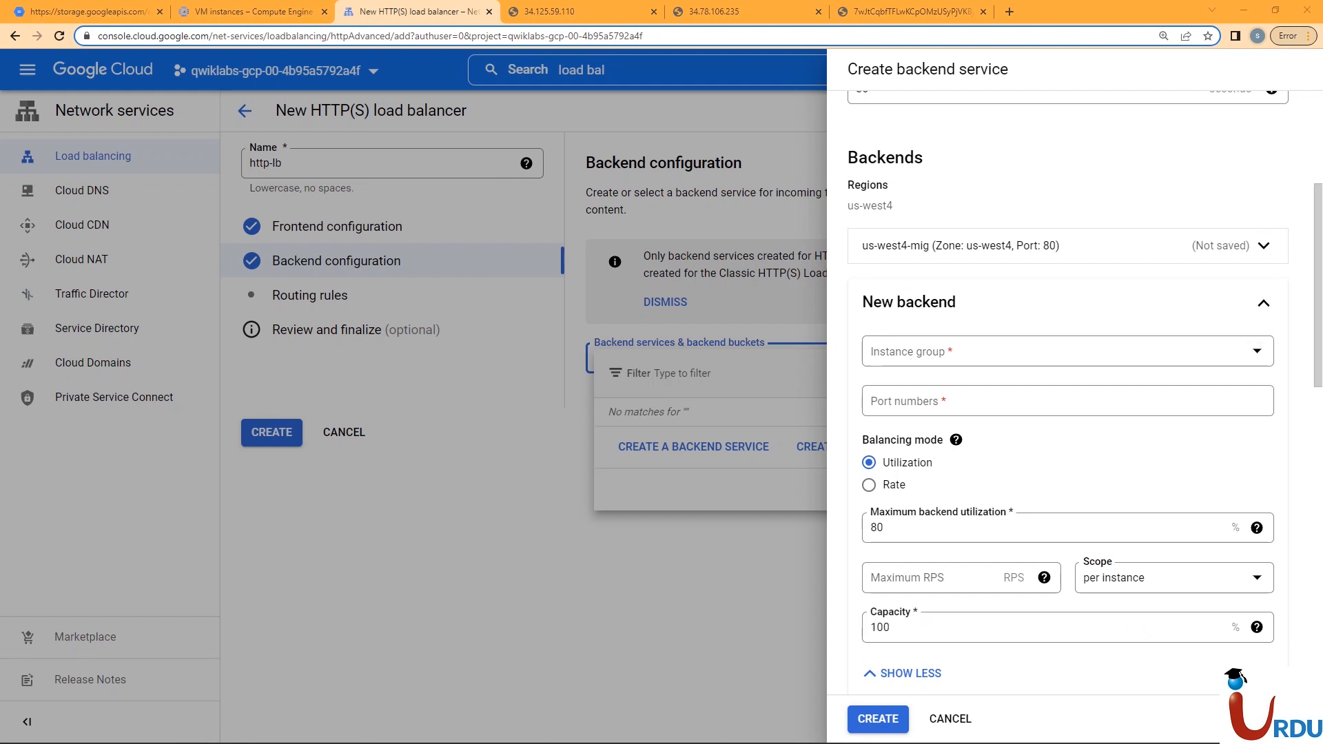
{"action": "left_click", "coordinate": [1034, 352]}
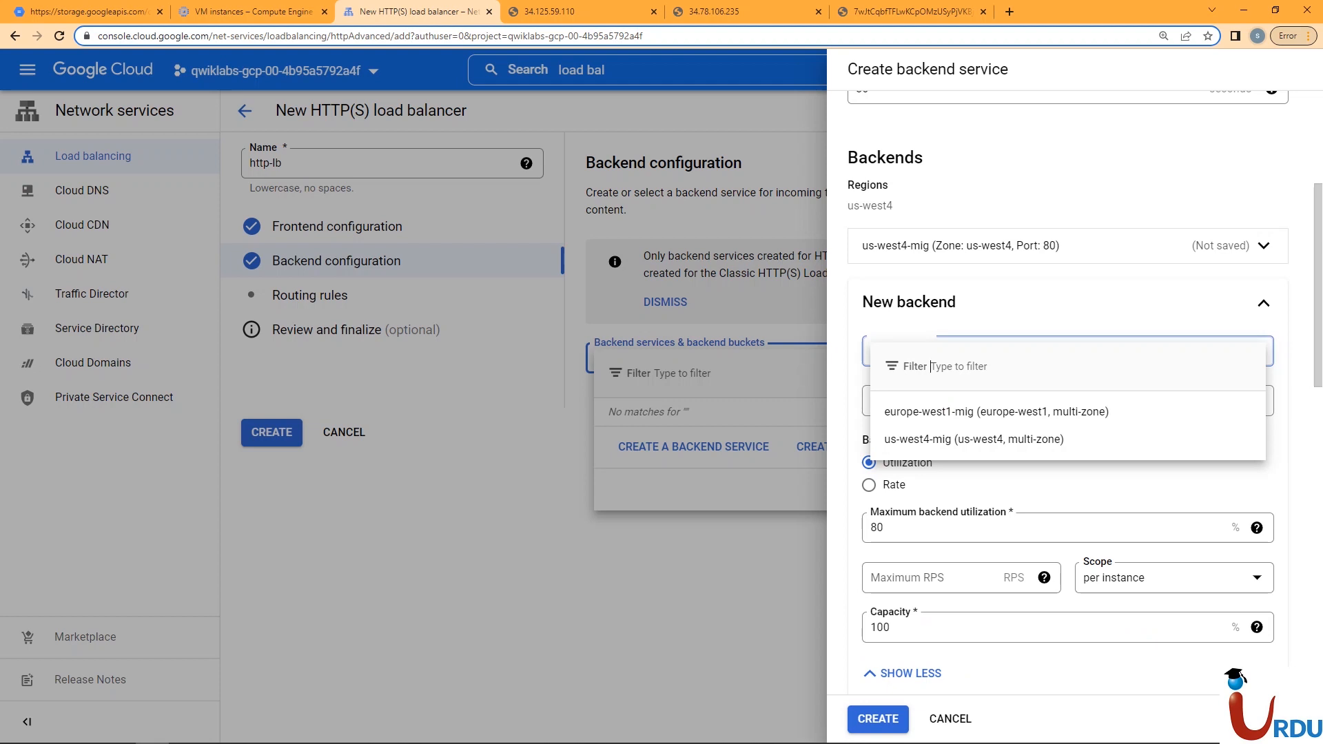
{"action": "left_click", "coordinate": [951, 411]}
{"action": "left_click", "coordinate": [1033, 402]}
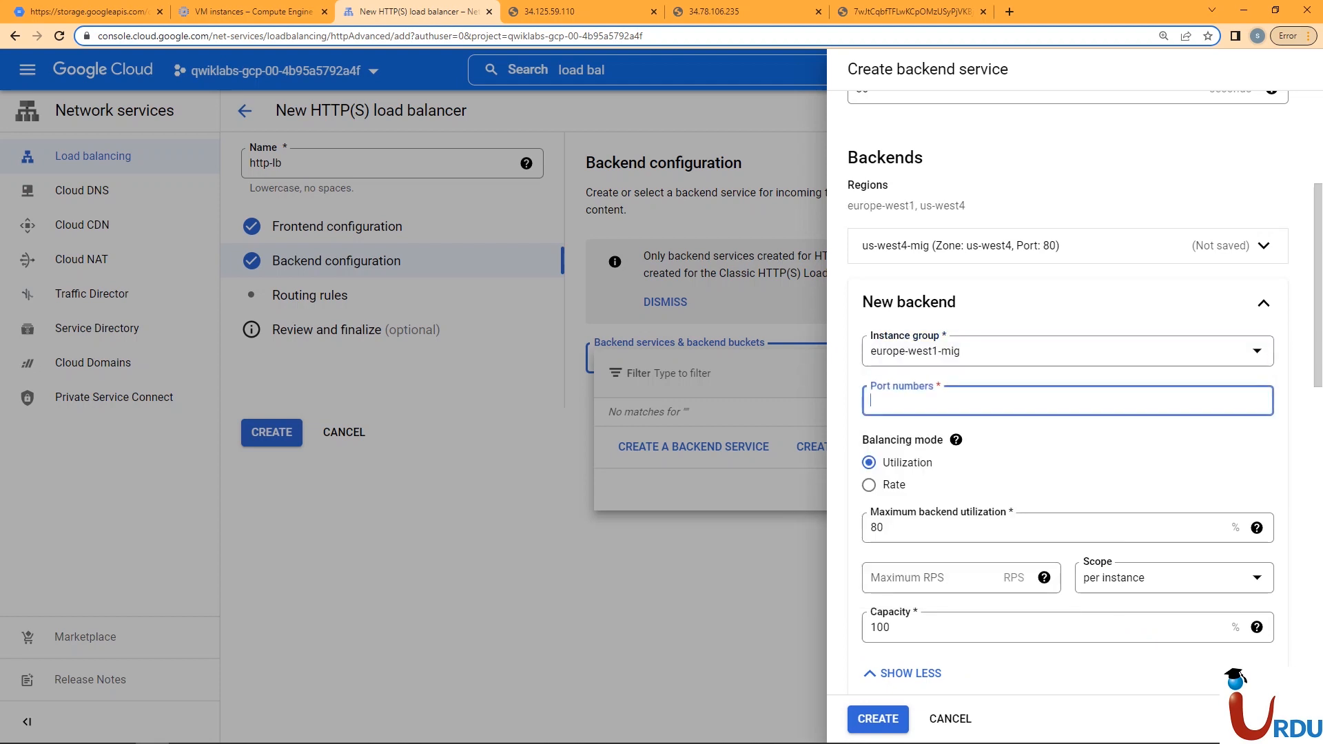
{"action": "type", "text": "80"}
{"action": "key", "text": "Return"}
{"action": "scroll", "coordinate": [1068, 414], "scroll_direction": "down", "scroll_amount": 3}
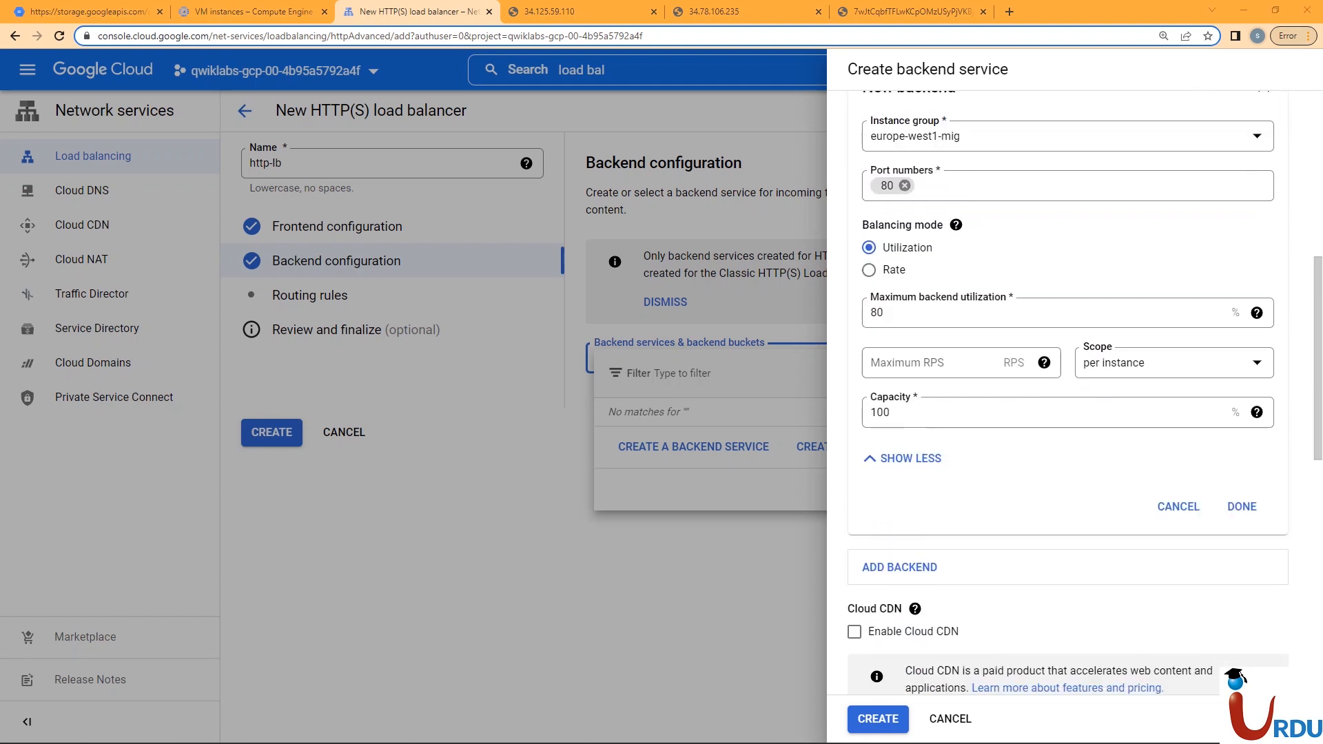
{"action": "left_click", "coordinate": [932, 363]}
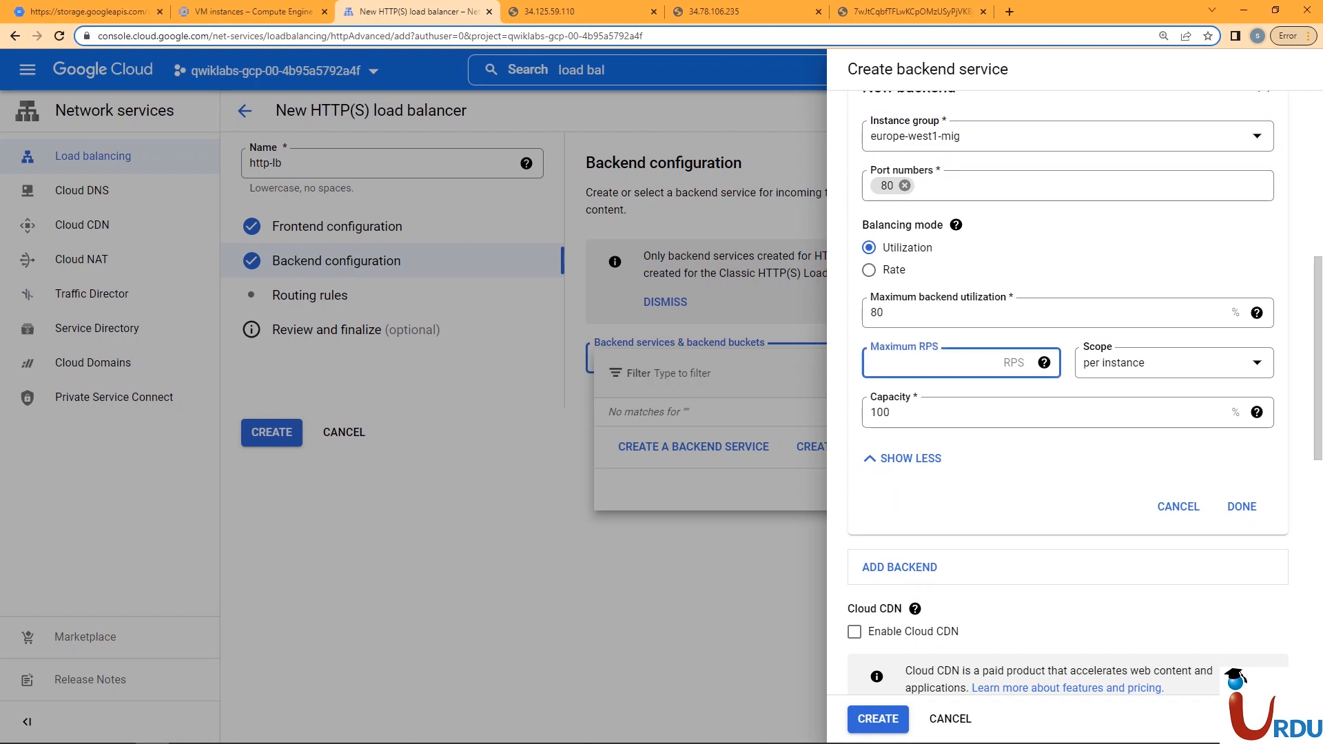
{"action": "type", "text": "80"}
{"action": "key", "text": "Tab"}
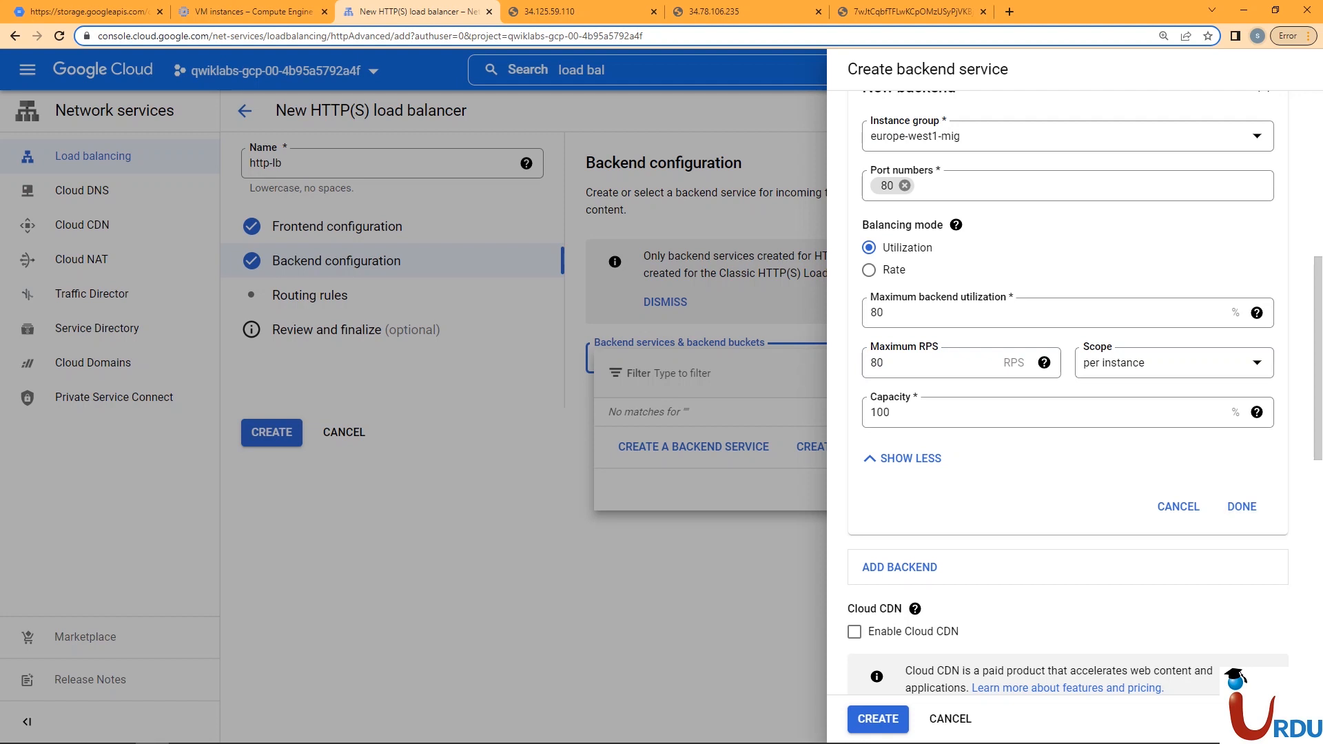
{"action": "left_click", "coordinate": [1242, 507]}
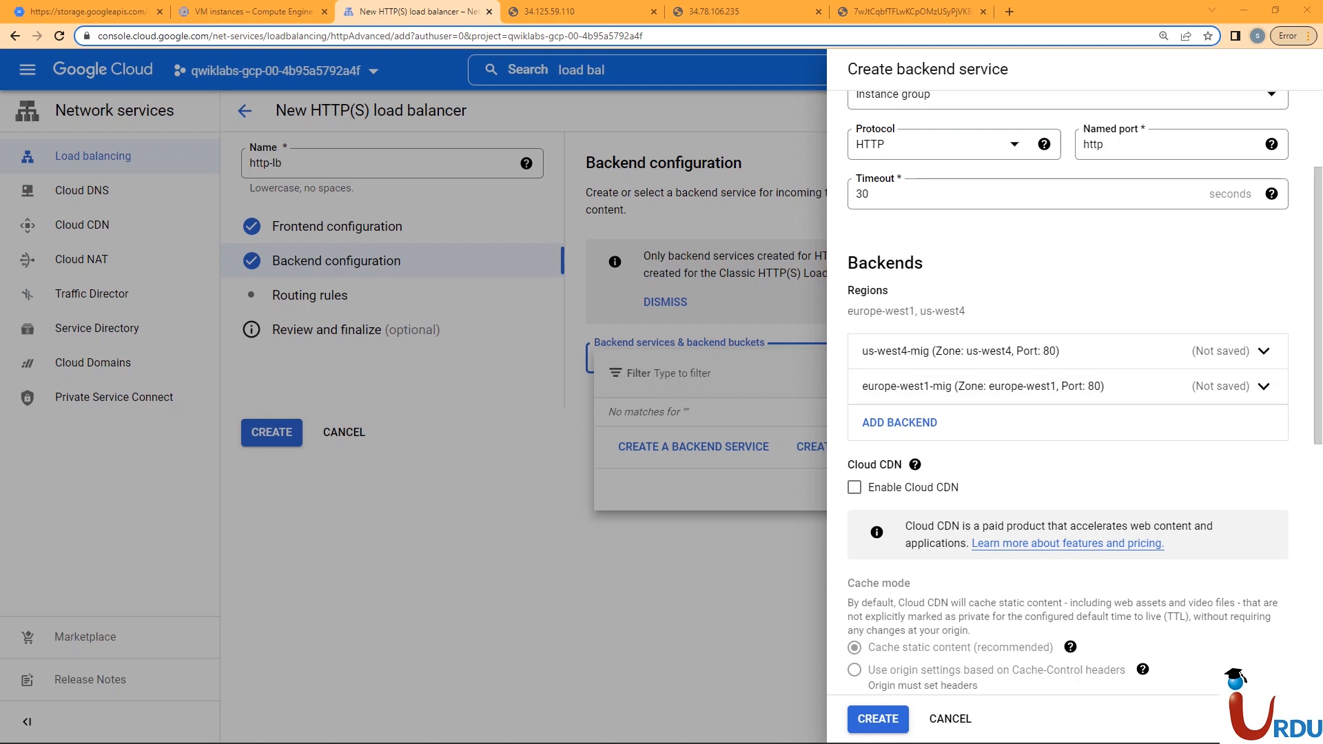
Step: Start a new health check for the backend service and name it http-health-check
{"action": "scroll", "coordinate": [1069, 393], "scroll_direction": "down", "scroll_amount": 5}
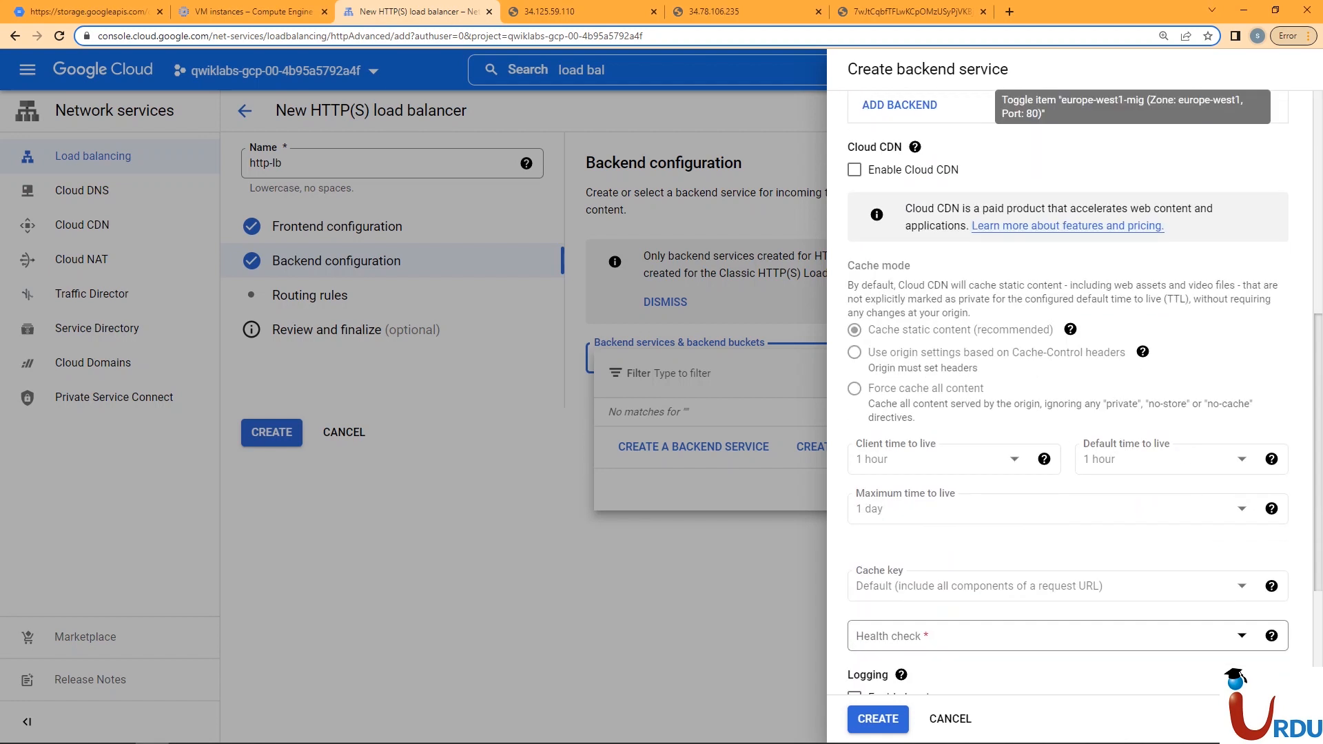
{"action": "left_click", "coordinate": [1054, 481]}
{"action": "left_click", "coordinate": [947, 570]}
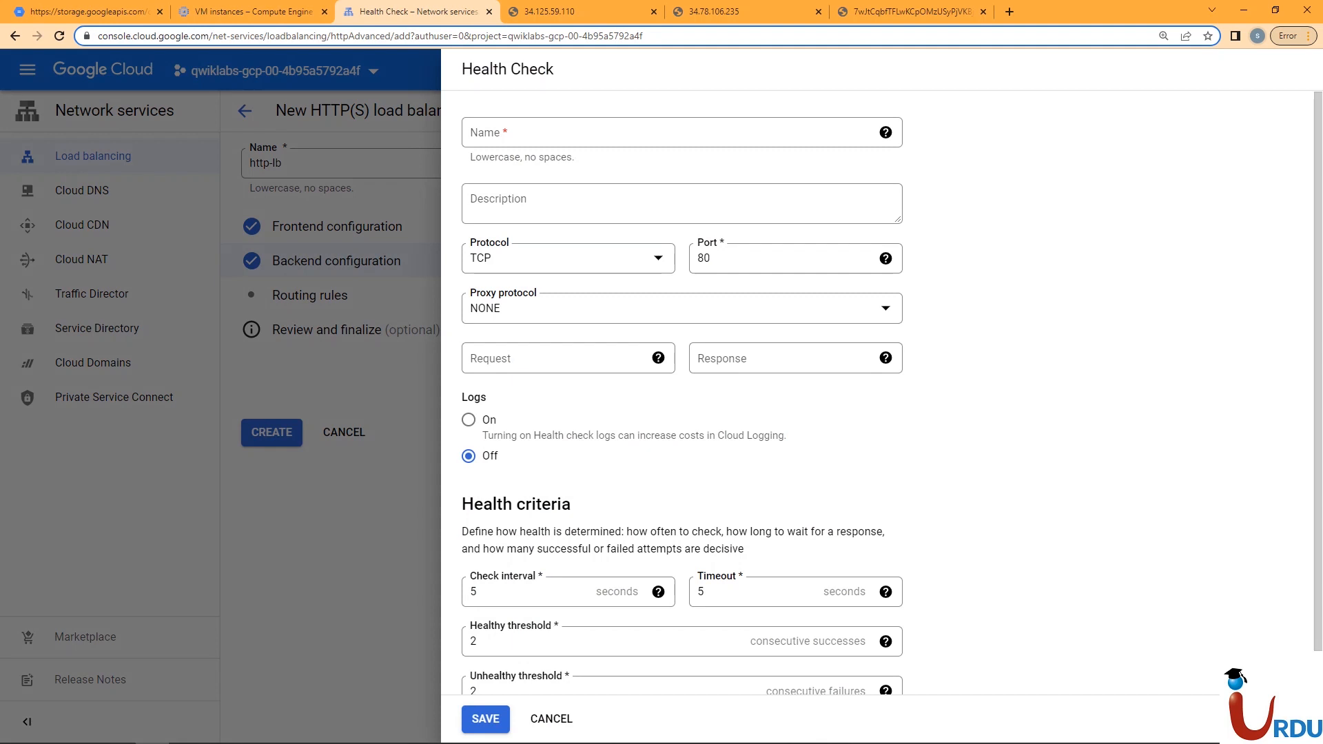
{"action": "left_click", "coordinate": [579, 132]}
{"action": "type", "text": "http-health-check"}
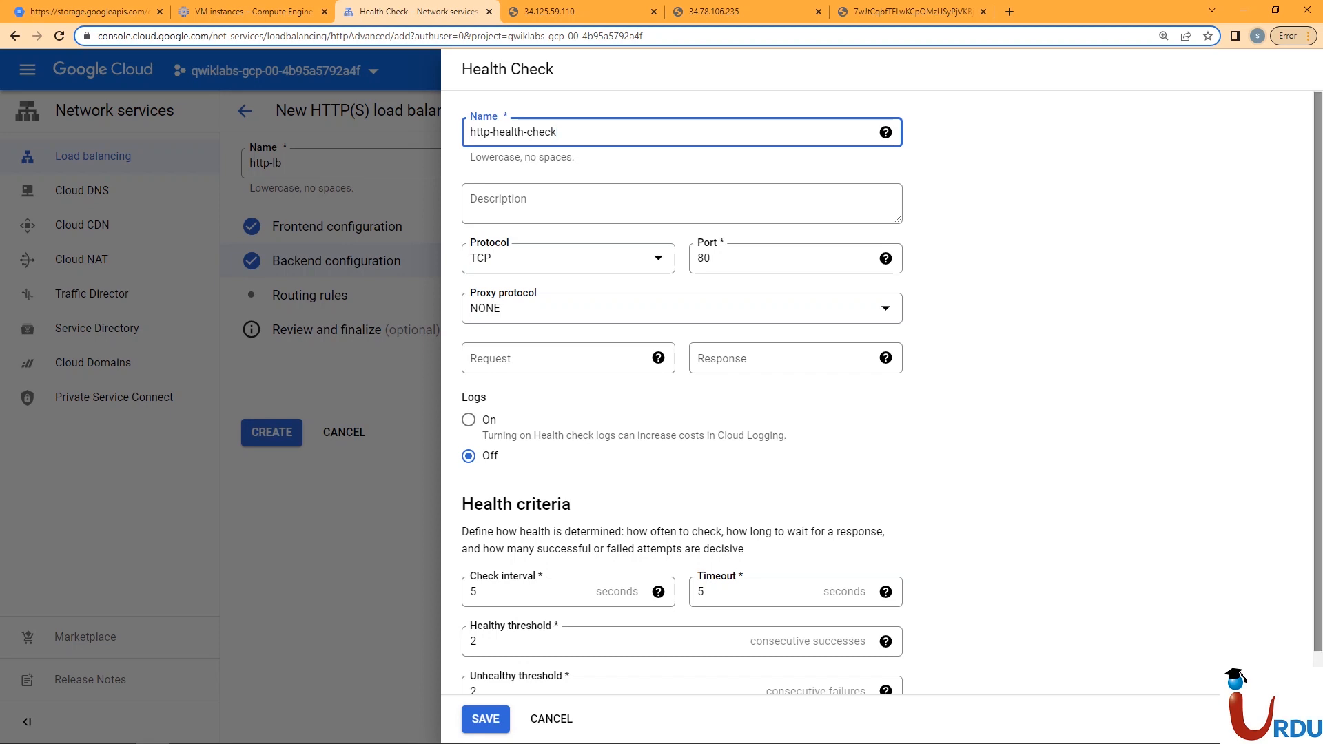
Step: Review the health check's interval, timeout, and healthy and unhealthy thresholds, and save the health check
{"action": "scroll", "coordinate": [682, 386], "scroll_direction": "down", "scroll_amount": 1}
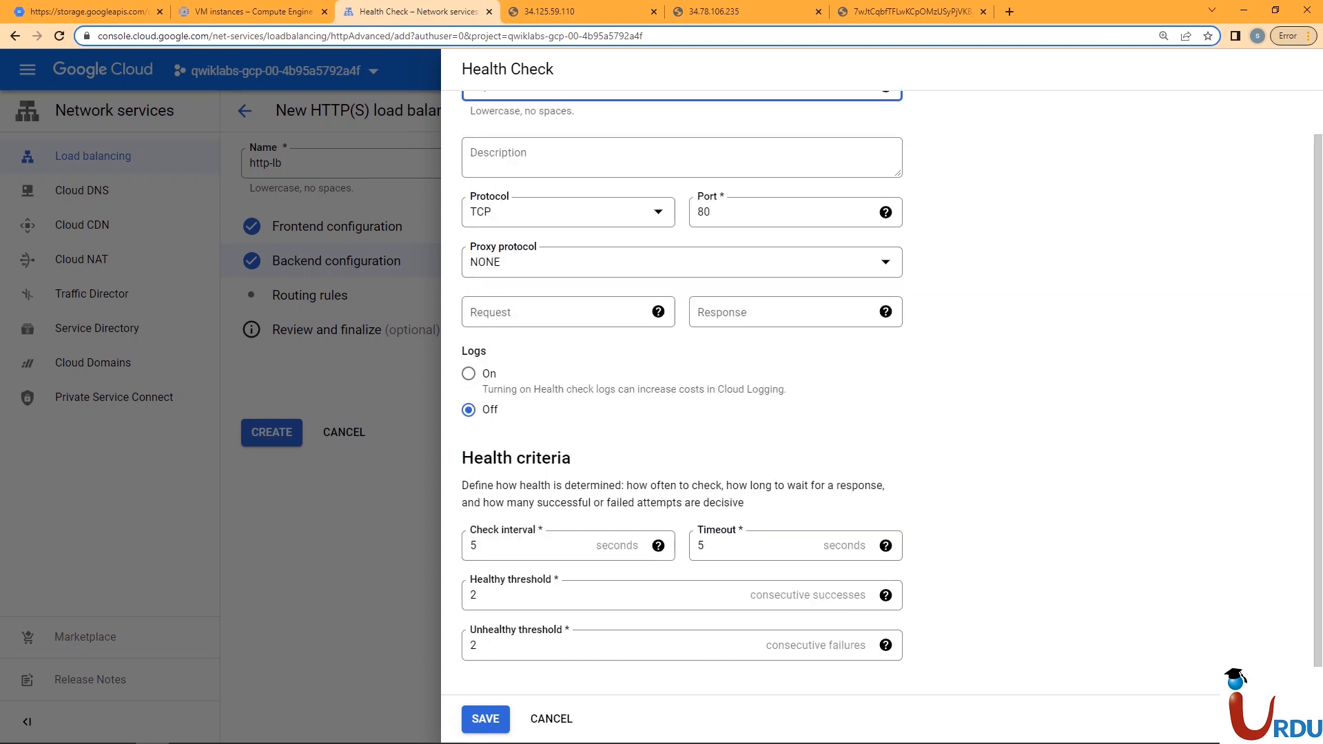
{"action": "left_click", "coordinate": [758, 546]}
{"action": "left_click", "coordinate": [682, 595]}
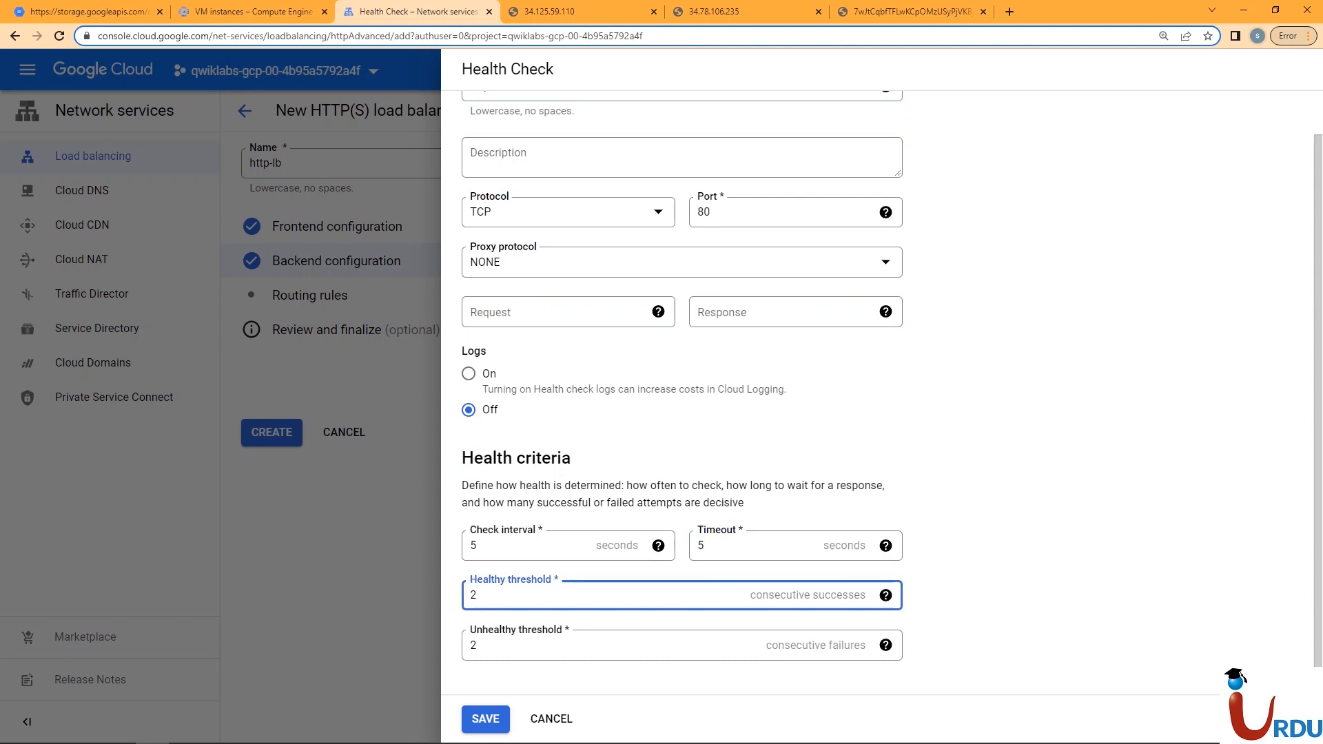
{"action": "left_click", "coordinate": [683, 646]}
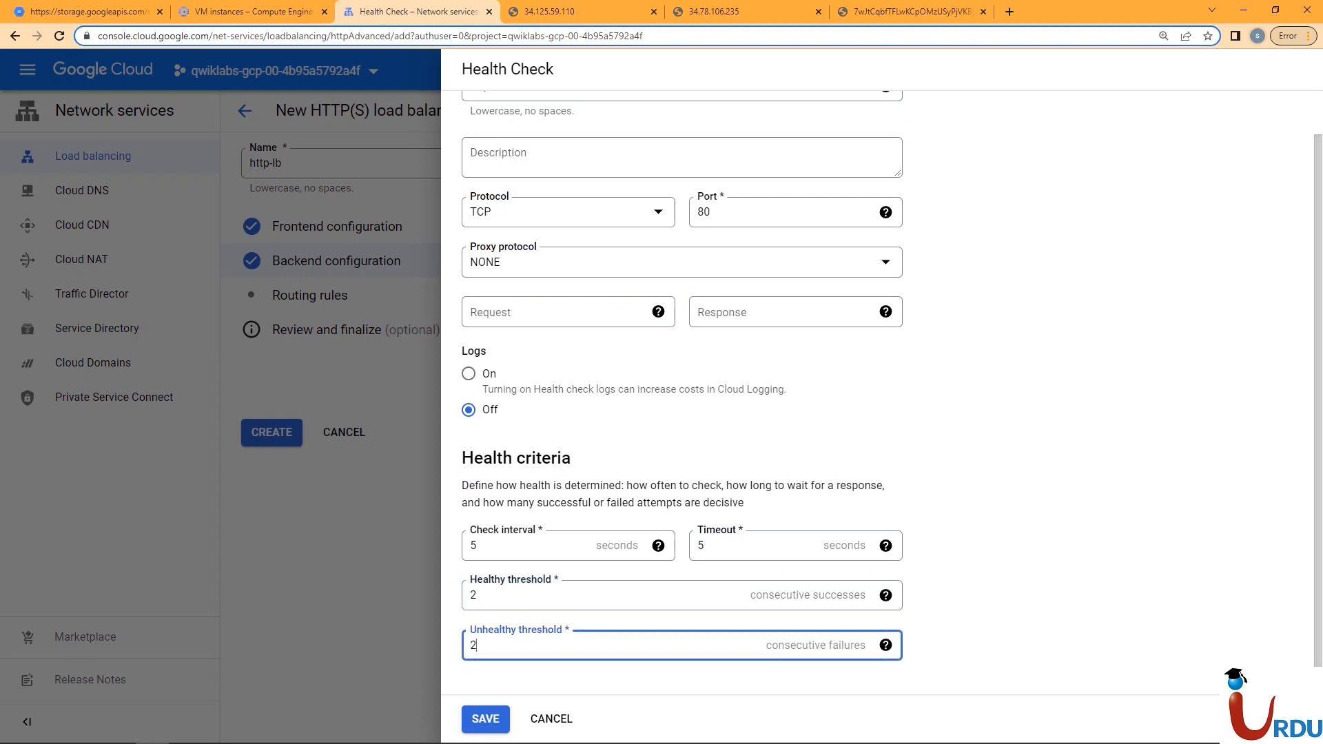
{"action": "left_click", "coordinate": [538, 546]}
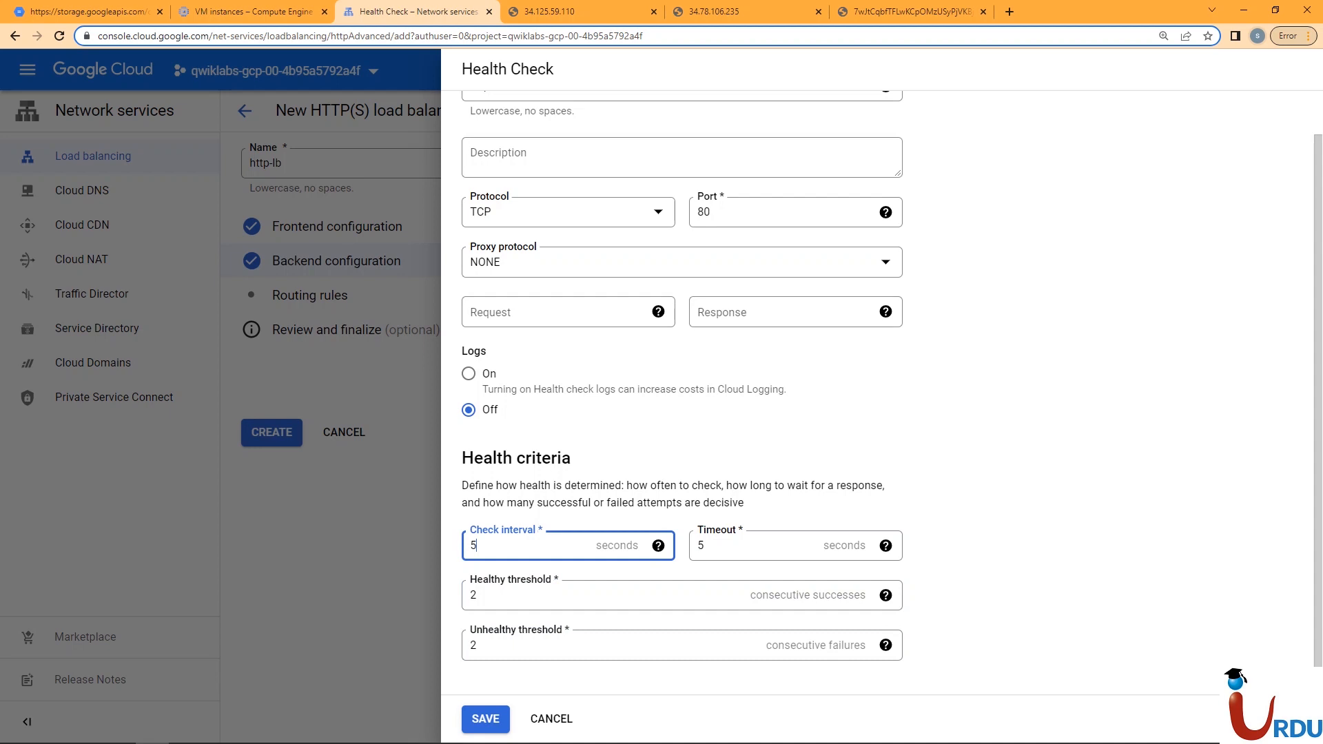
{"action": "left_click", "coordinate": [758, 546]}
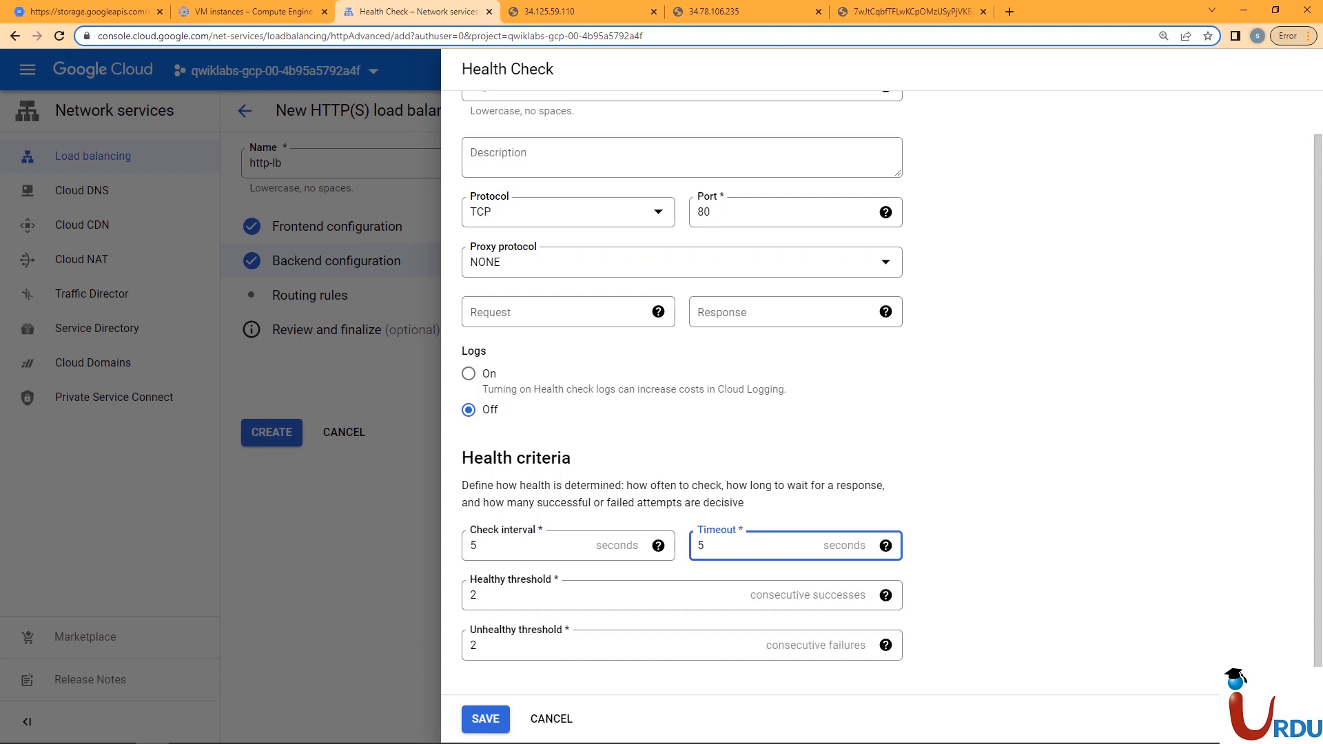
{"action": "left_click", "coordinate": [607, 596]}
{"action": "left_click", "coordinate": [606, 646]}
{"action": "left_click", "coordinate": [607, 596]}
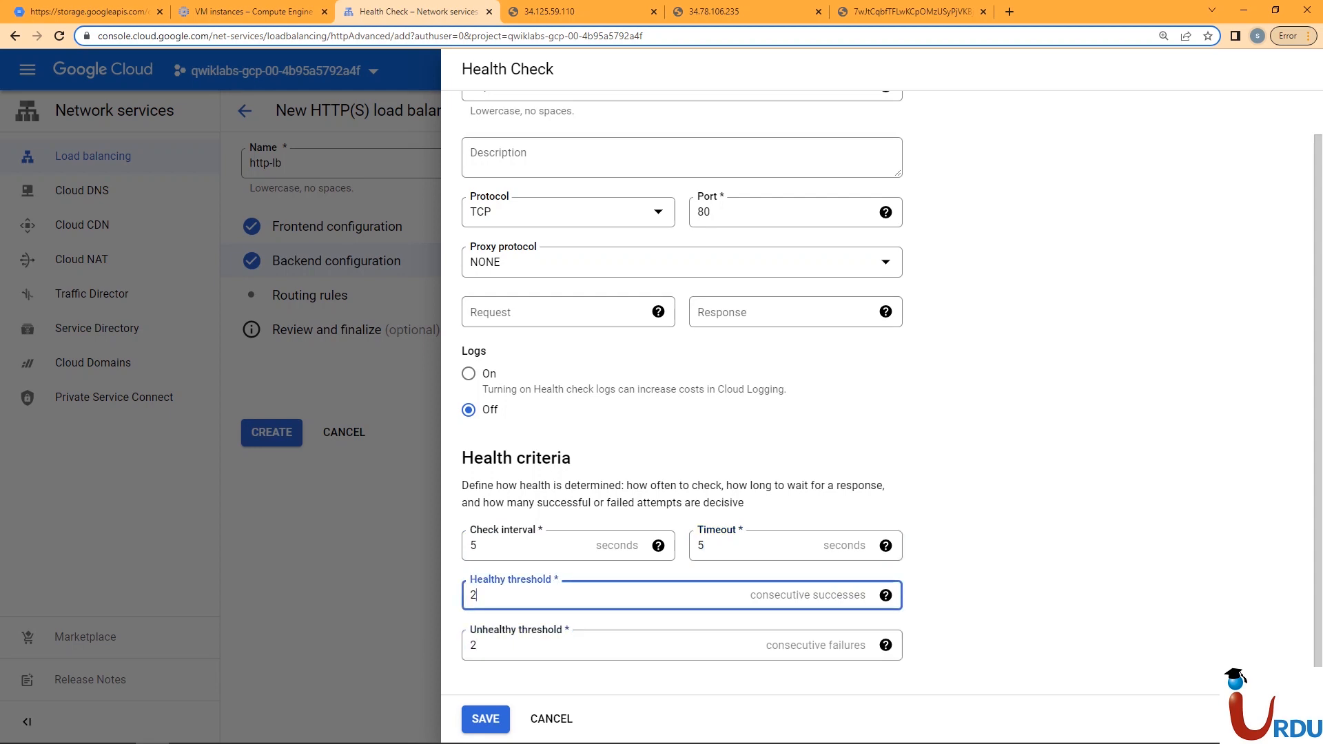
{"action": "left_click", "coordinate": [485, 719]}
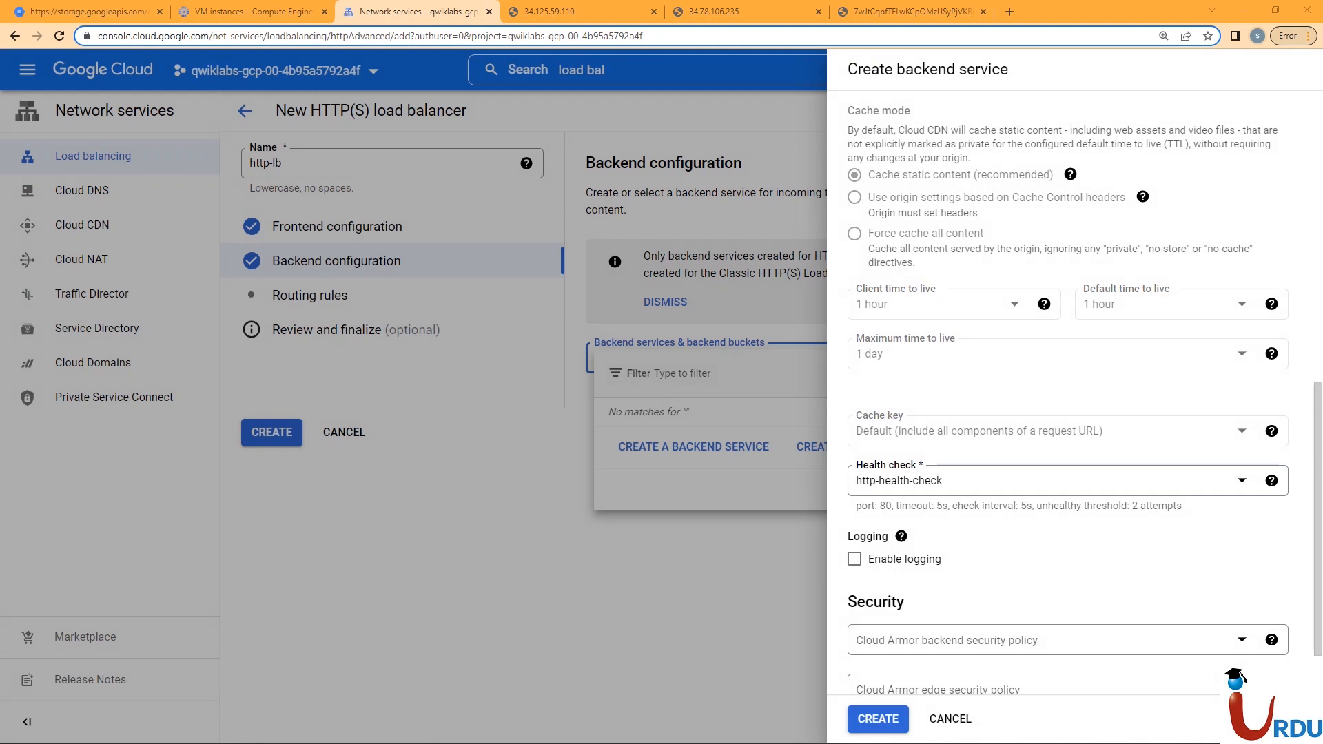
Step: Enable logging for the http-backend service and create the service
{"action": "left_click", "coordinate": [854, 559]}
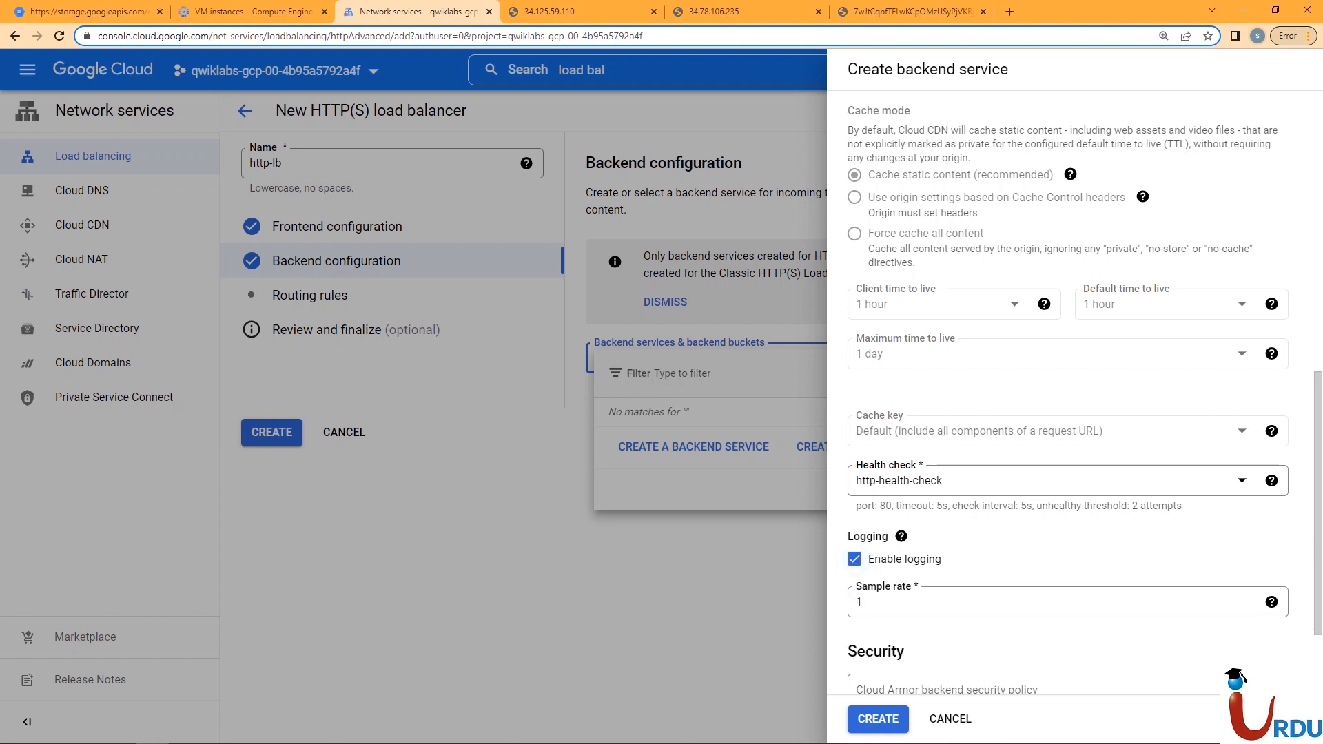
{"action": "scroll", "coordinate": [1068, 413], "scroll_direction": "down", "scroll_amount": 2}
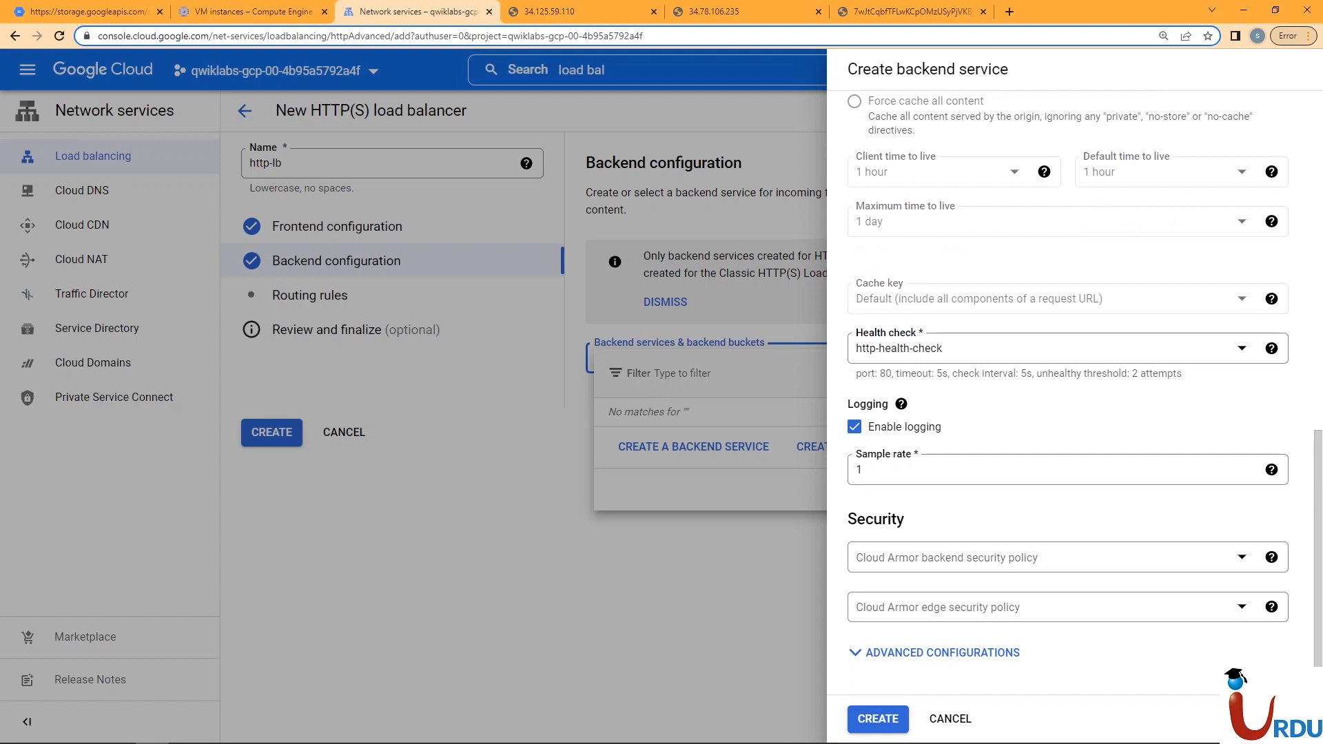
{"action": "left_click", "coordinate": [878, 719]}
{"action": "left_click", "coordinate": [1260, 514]}
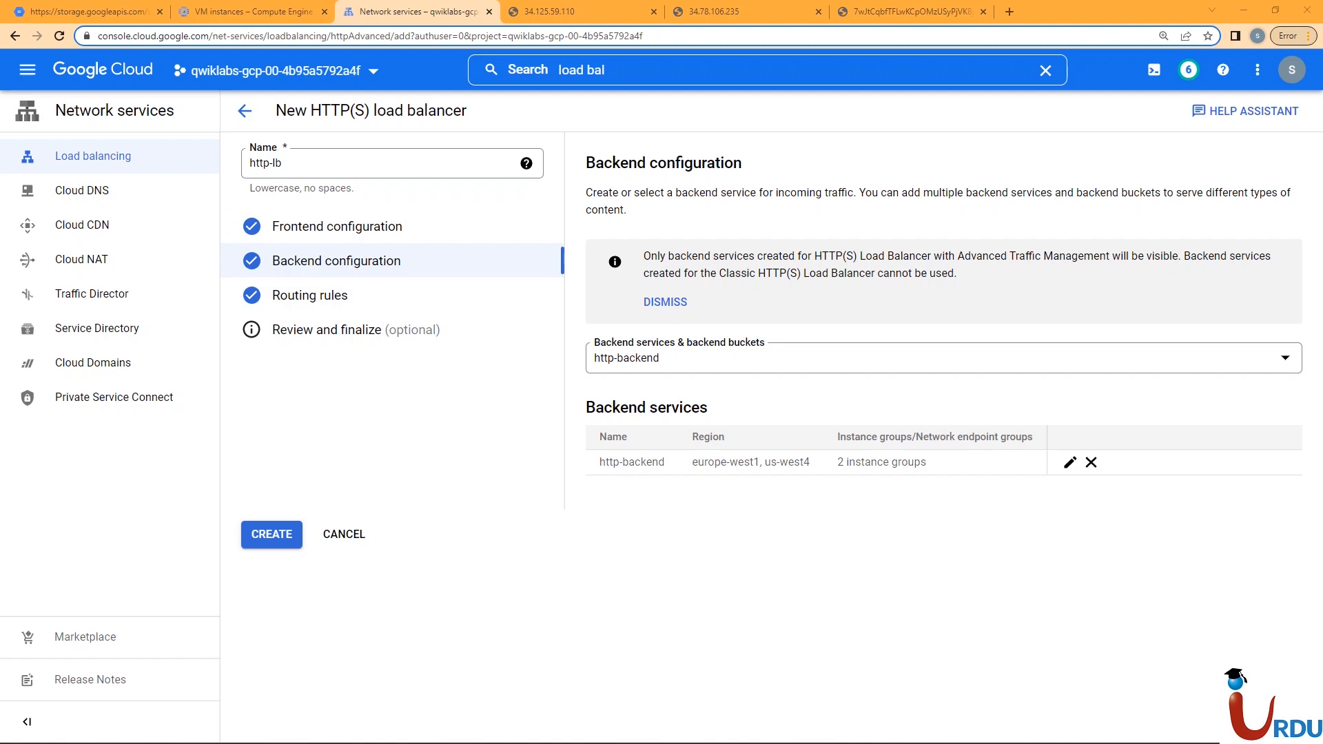
Step: Reopen the feipv4 frontend in the frontend configuration to review its settings, and close it
{"action": "left_click", "coordinate": [337, 226]}
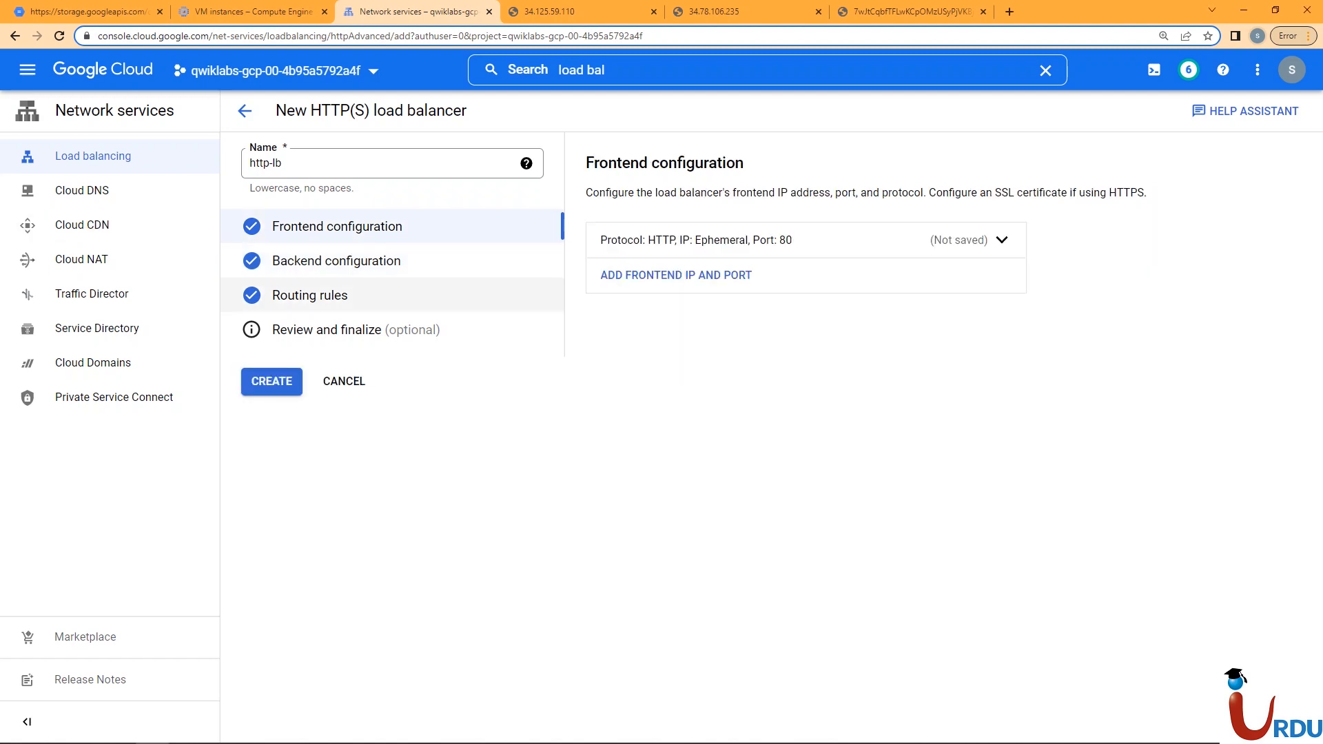
{"action": "left_click", "coordinate": [1002, 240]}
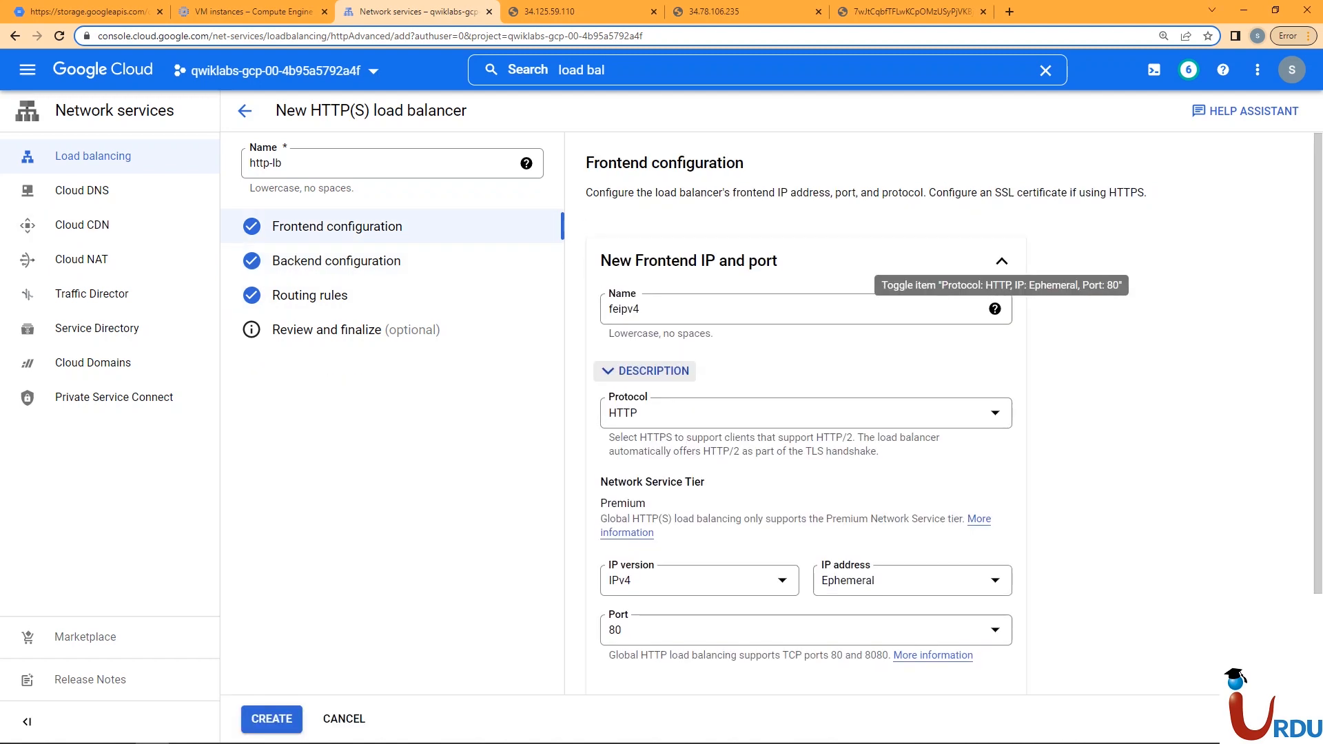
{"action": "scroll", "coordinate": [981, 586], "scroll_direction": "down", "scroll_amount": 3}
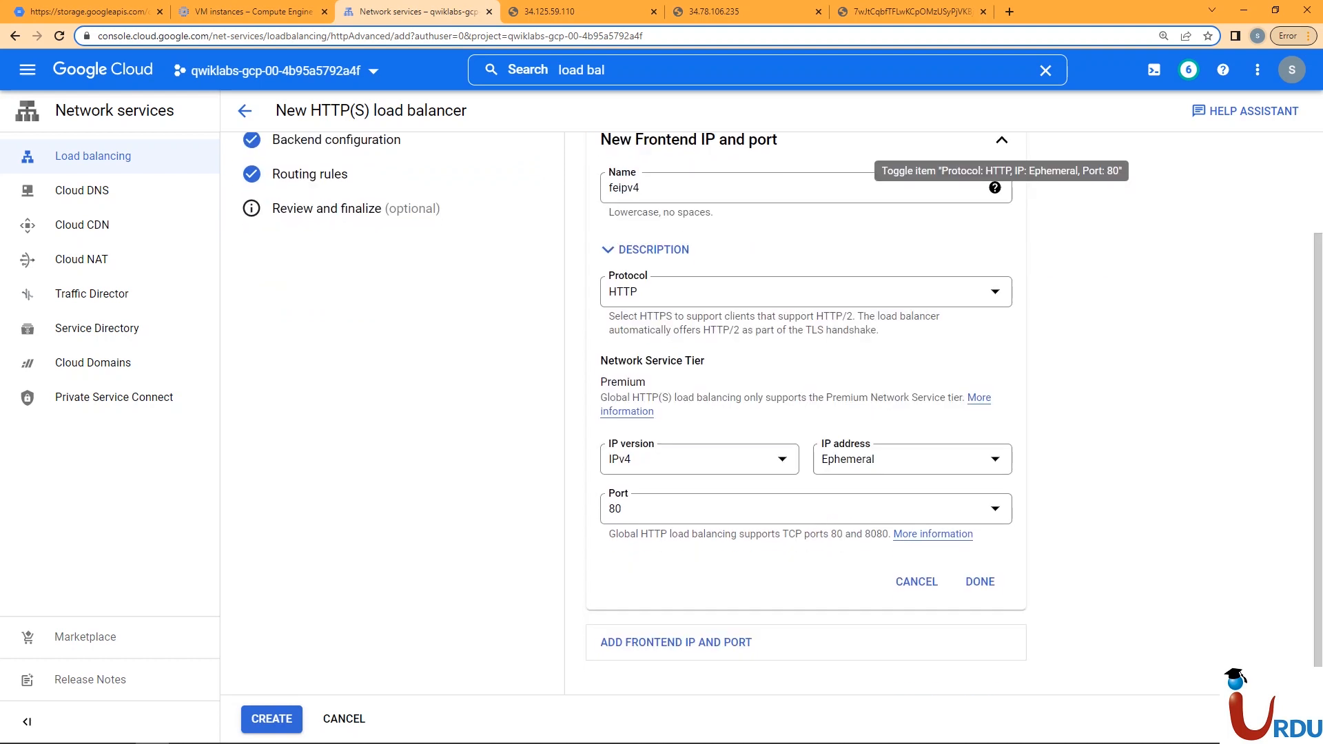
{"action": "left_click", "coordinate": [980, 582]}
Step: Add a second frontend named feipv6 using HTTP, IPv6, an ephemeral IP address and port 80
{"action": "left_click", "coordinate": [965, 279]}
{"action": "type", "text": "feip"}
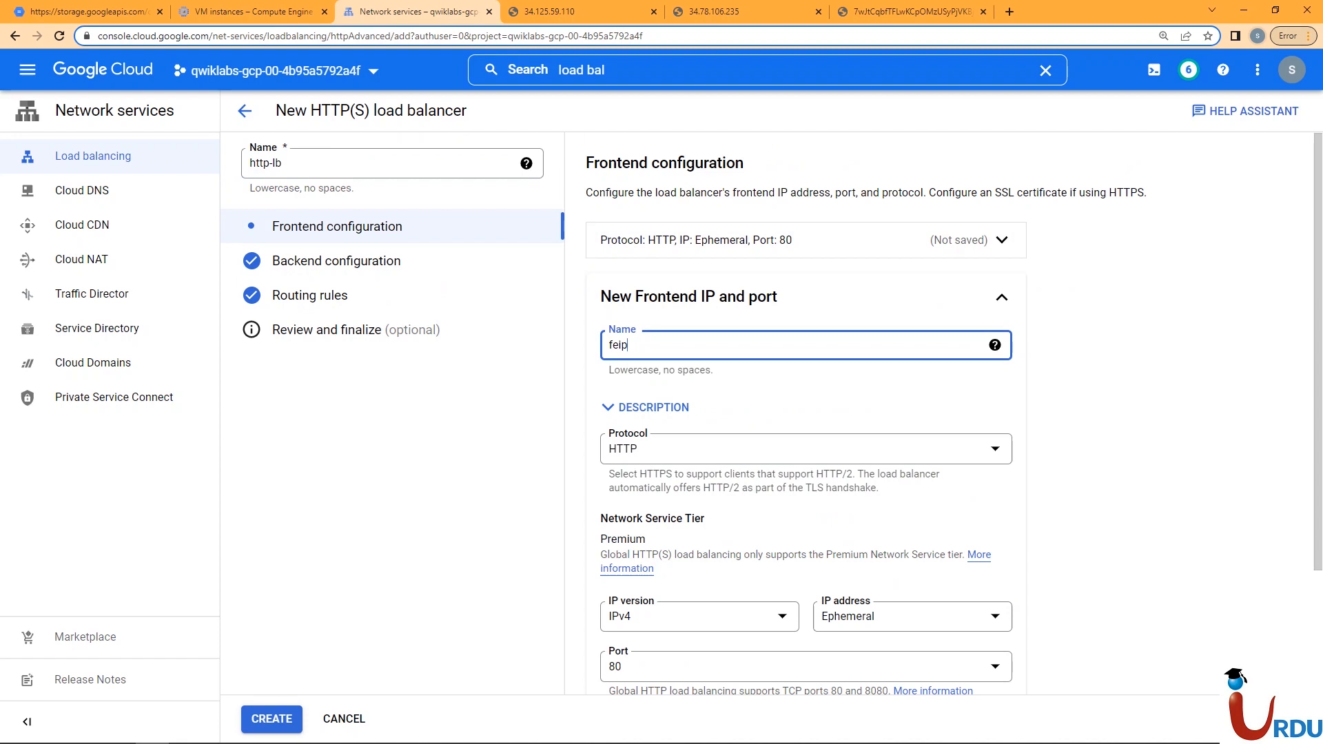
{"action": "type", "text": "v6"}
{"action": "scroll", "coordinate": [772, 414], "scroll_direction": "down", "scroll_amount": 2}
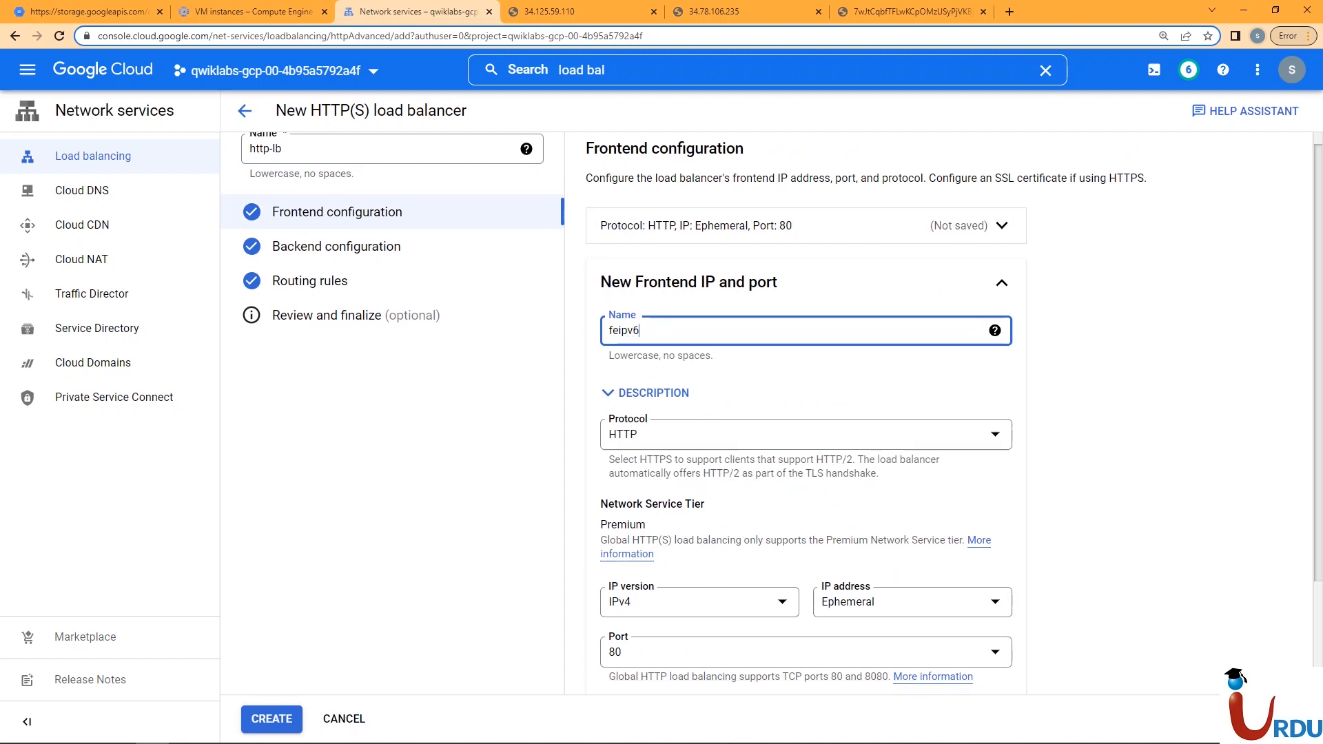
{"action": "left_click", "coordinate": [699, 465]}
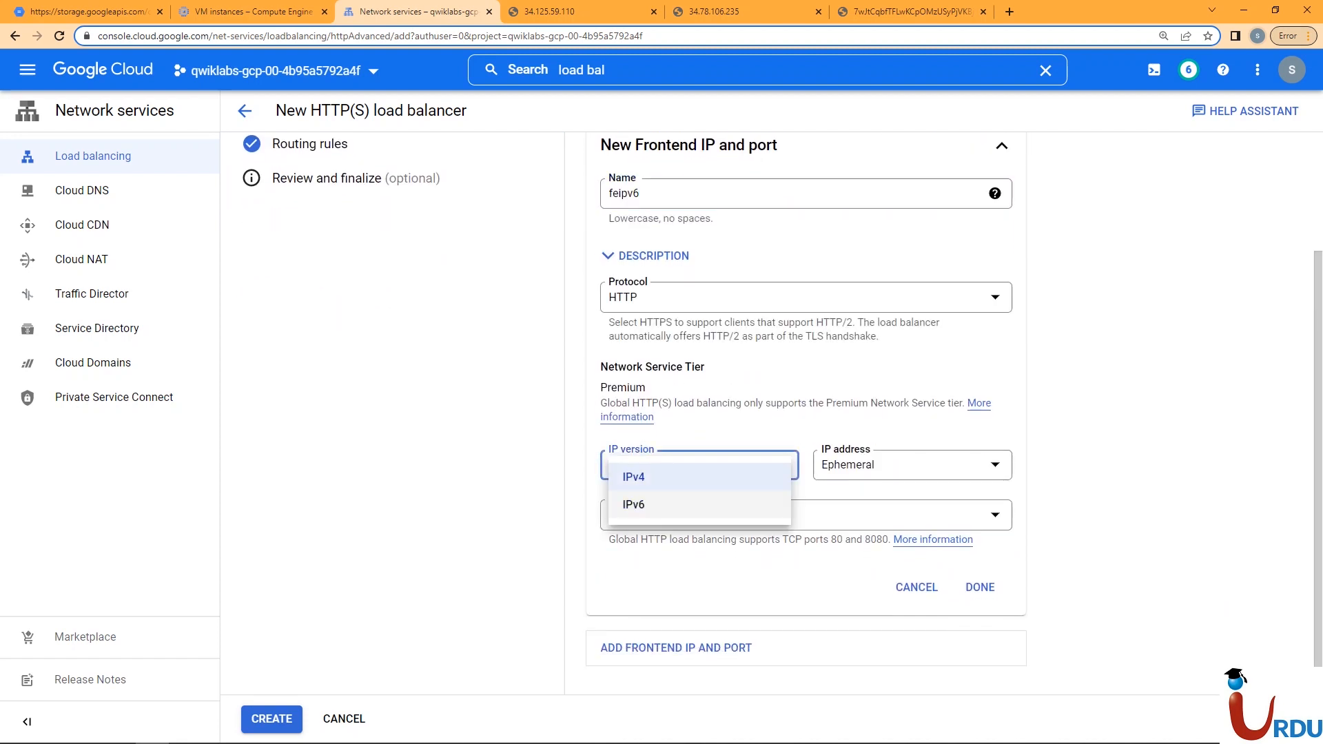
{"action": "left_click", "coordinate": [682, 505]}
{"action": "left_click", "coordinate": [980, 587]}
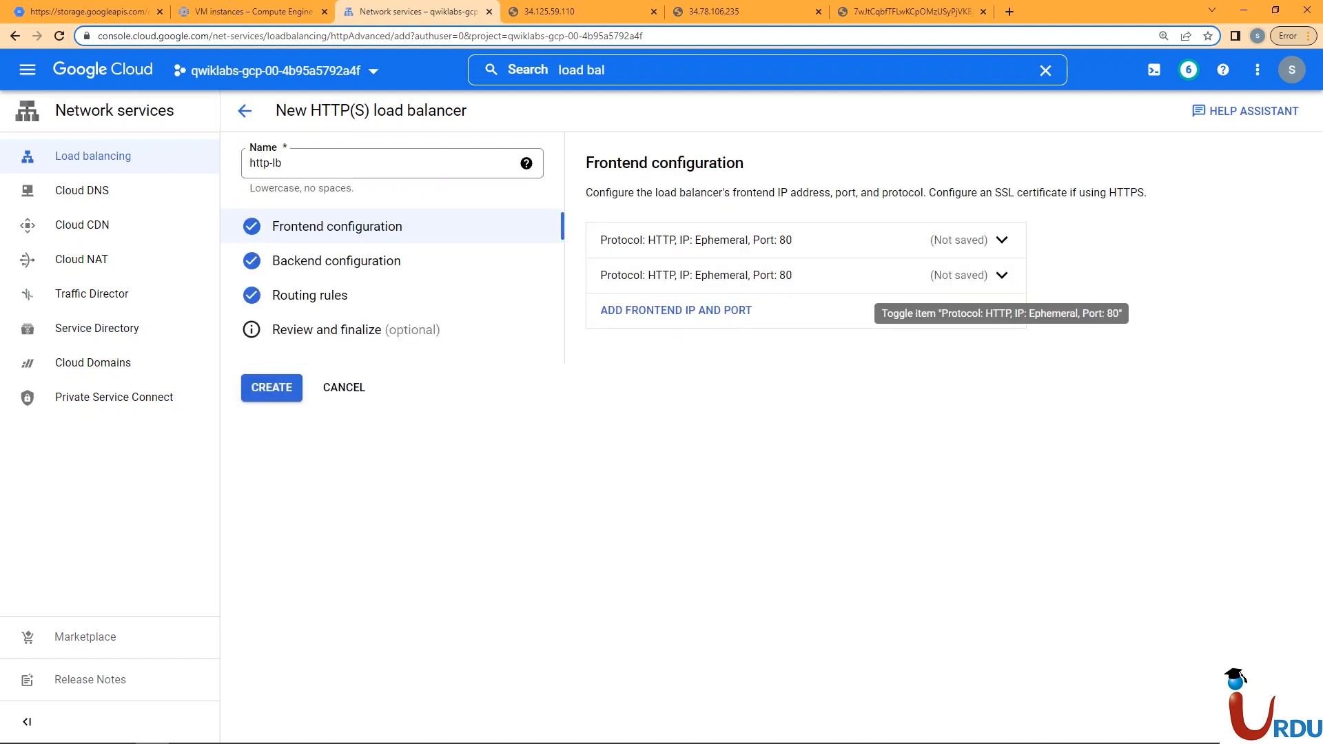
Step: Expand the feipv4 frontend once more to check its protocol, IP version and port, and collapse it
{"action": "left_click", "coordinate": [1001, 240]}
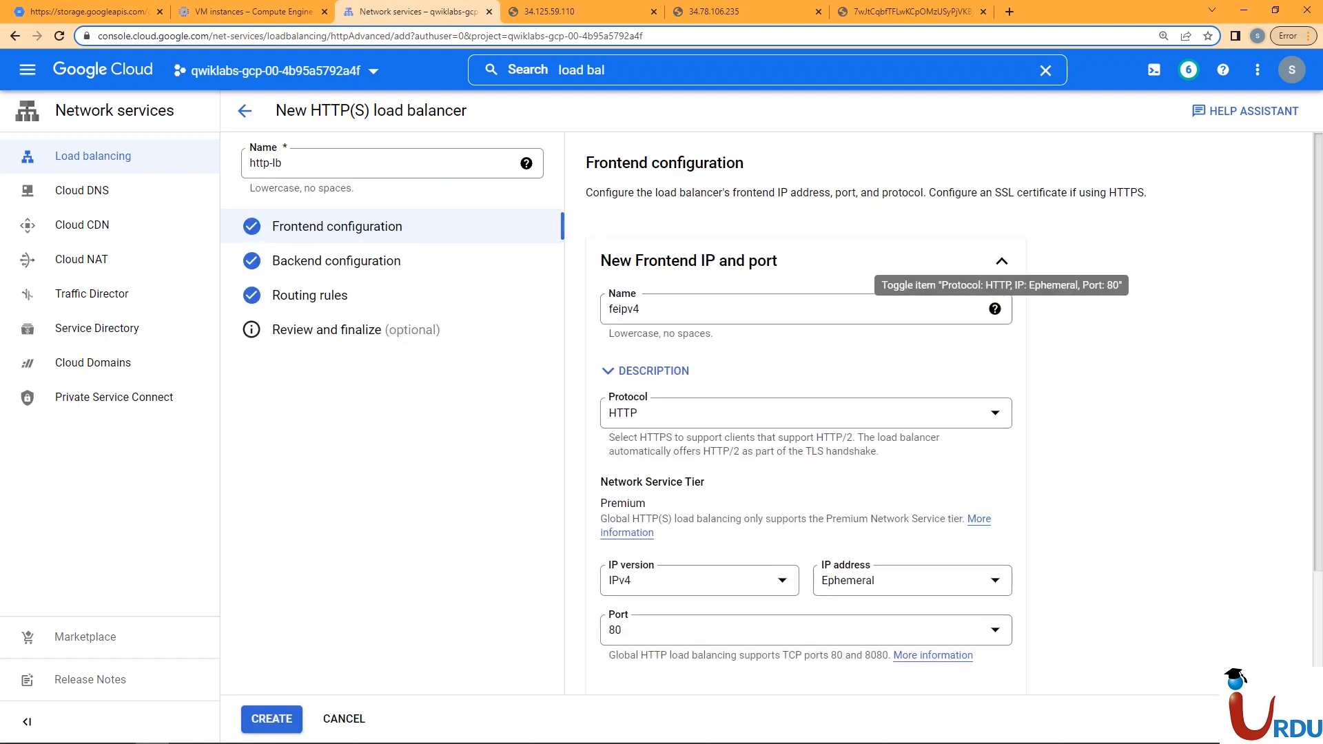
{"action": "scroll", "coordinate": [772, 413], "scroll_direction": "down", "scroll_amount": 2}
{"action": "left_click", "coordinate": [978, 544]}
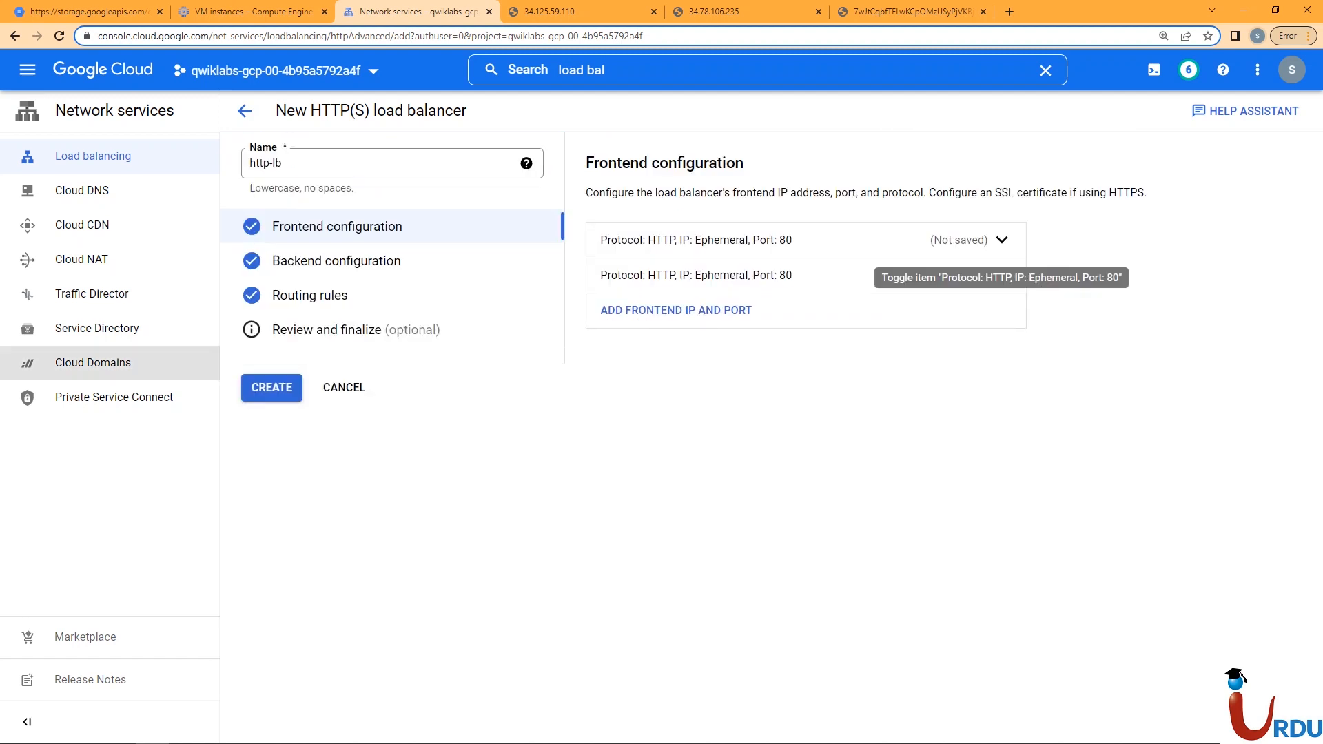
Step: Review the load balancer's final summary, covering its frontends, routing rules and backend instance groups
{"action": "left_click", "coordinate": [310, 296]}
{"action": "left_click", "coordinate": [327, 330]}
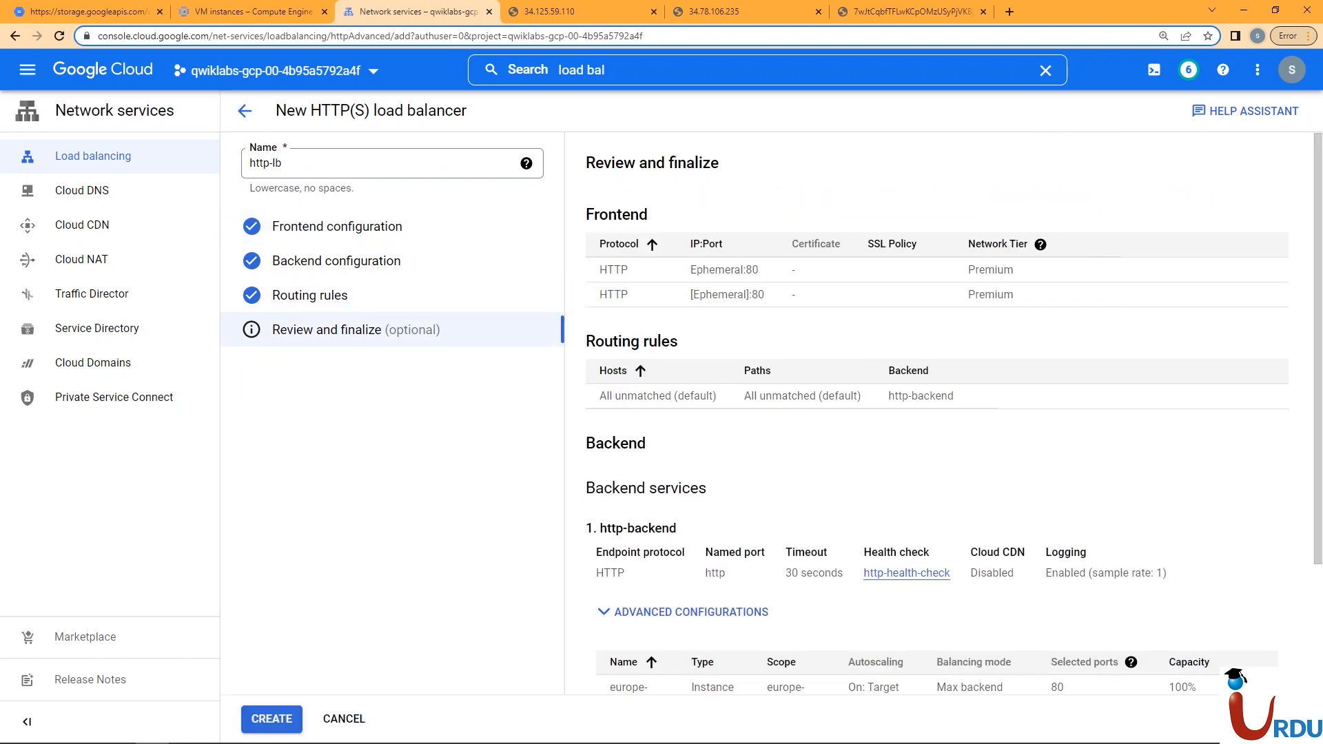
{"action": "scroll", "coordinate": [772, 414], "scroll_direction": "down", "scroll_amount": 3}
{"action": "scroll", "coordinate": [772, 413], "scroll_direction": "up", "scroll_amount": 3}
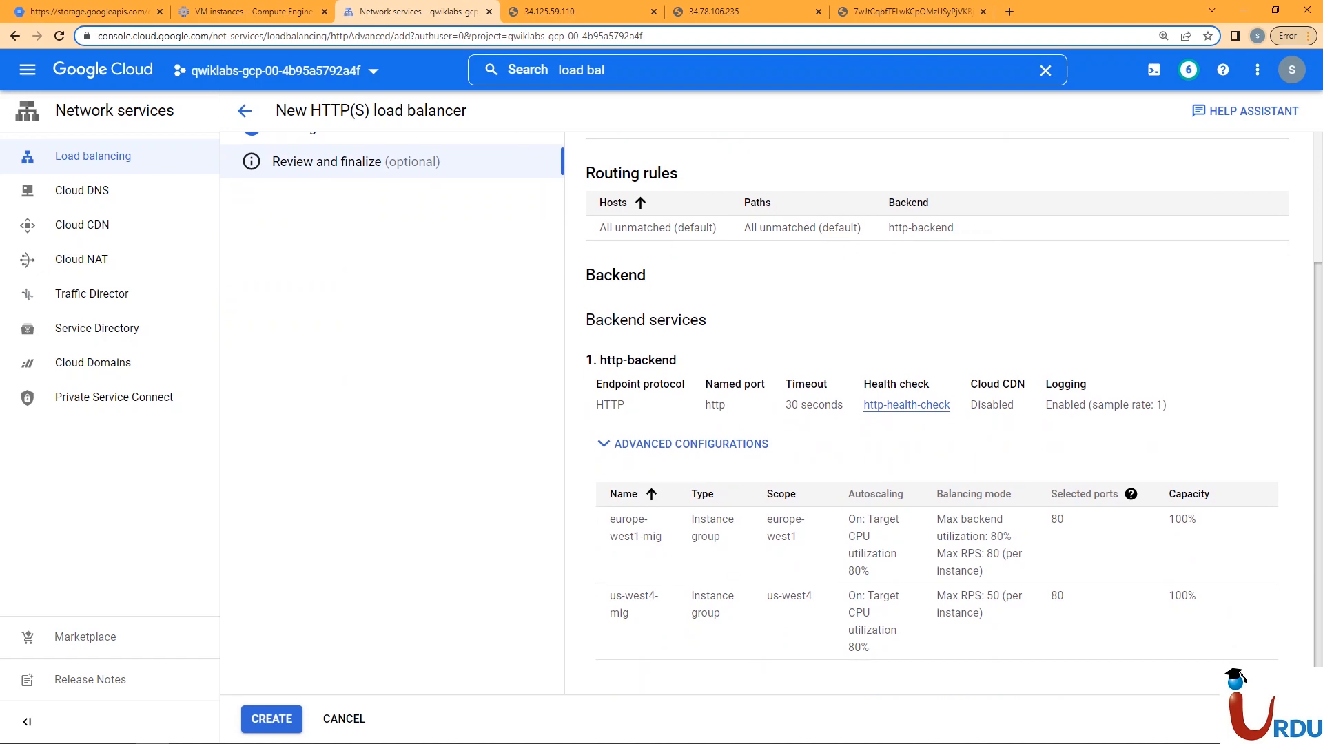
Step: Select http-backend as the backend of the simple host and path routing rule
{"action": "left_click", "coordinate": [328, 295]}
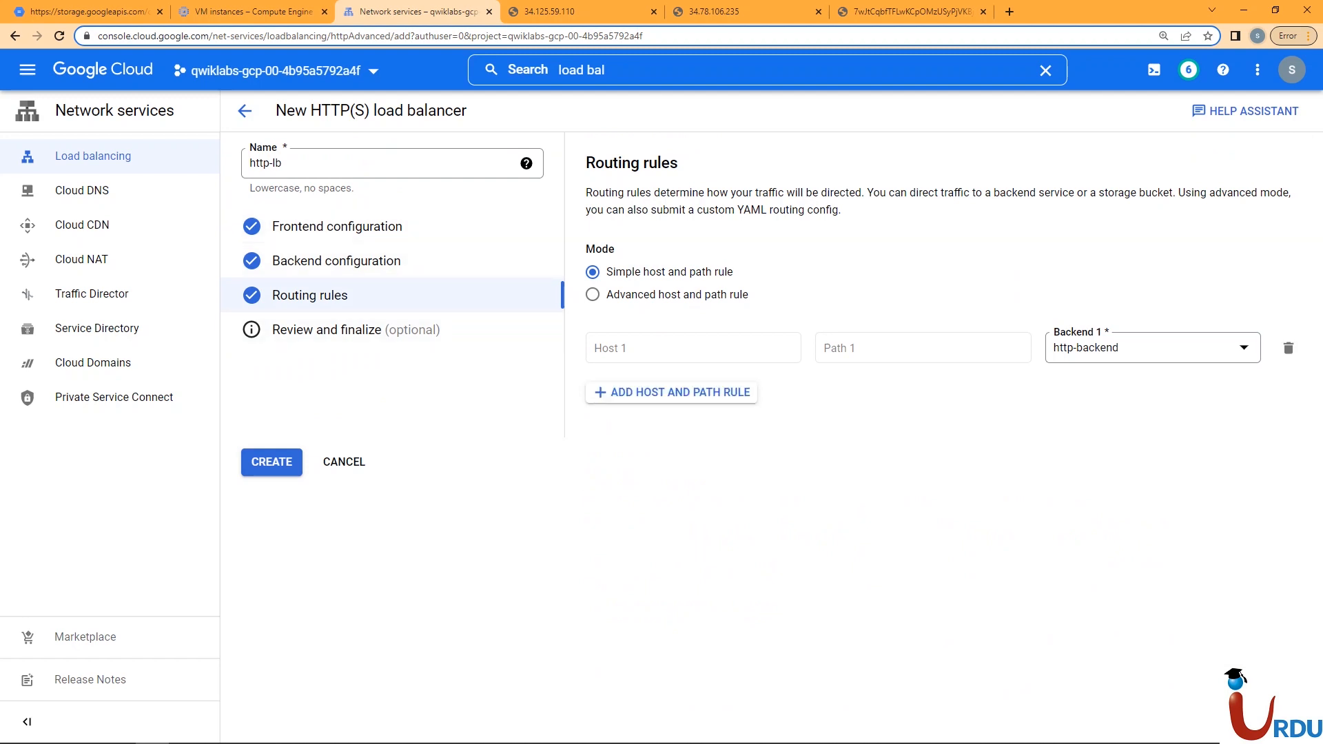
{"action": "left_click", "coordinate": [1151, 350]}
{"action": "left_click", "coordinate": [1149, 364]}
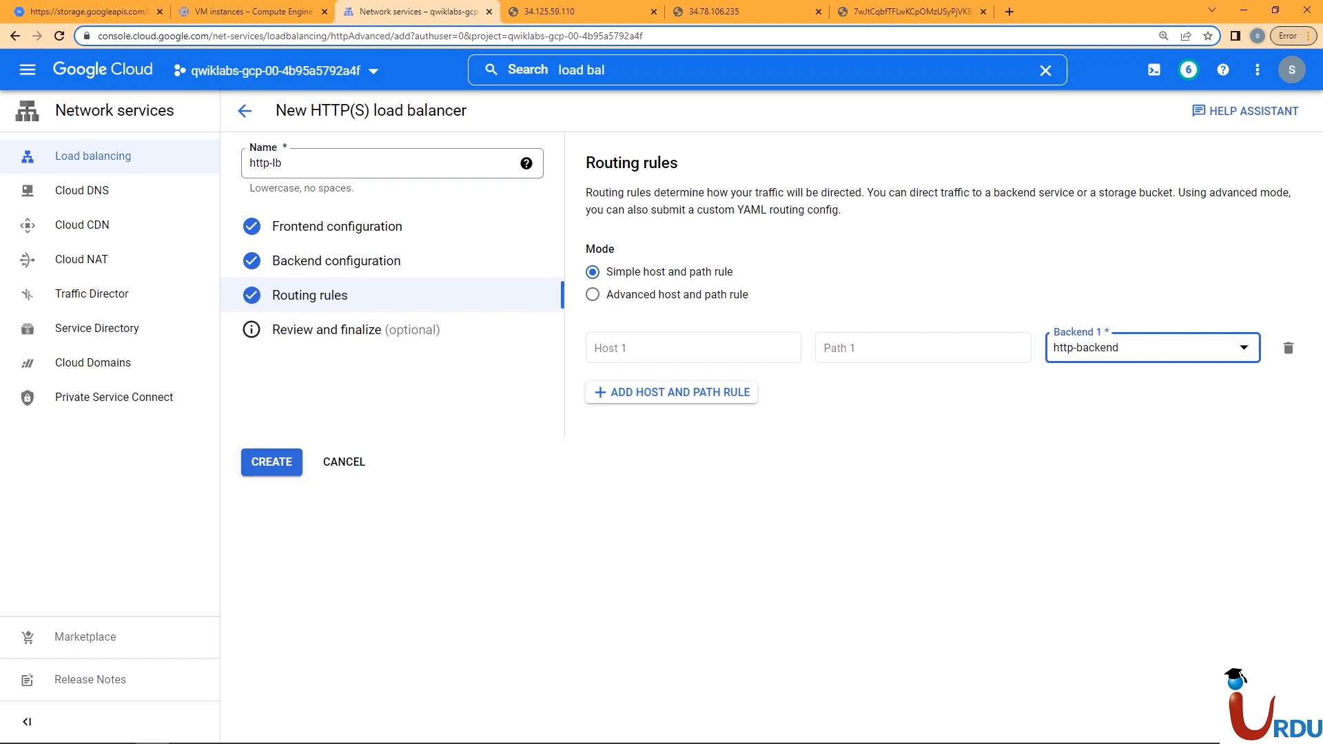
Step: Check the final configuration summary once more and create the http-lb load balancer
{"action": "left_click", "coordinate": [327, 329]}
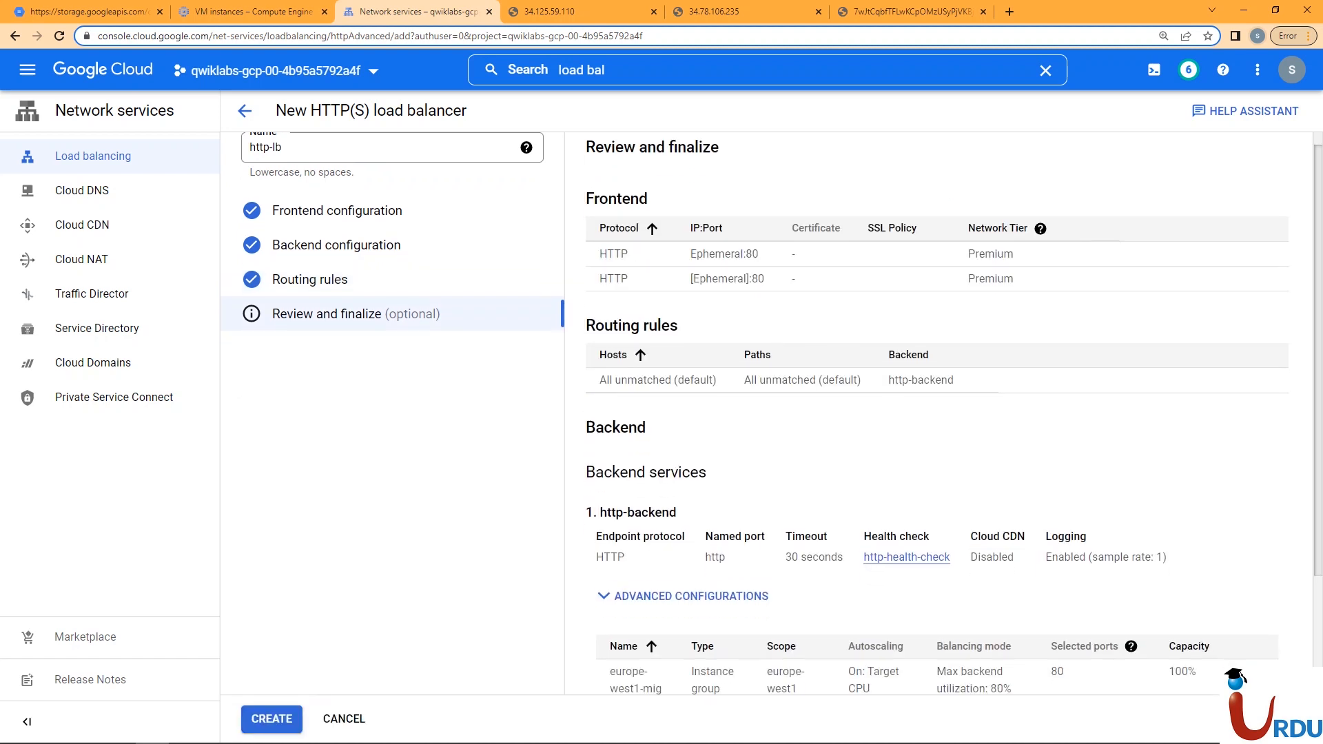
{"action": "scroll", "coordinate": [772, 413], "scroll_direction": "down", "scroll_amount": 3}
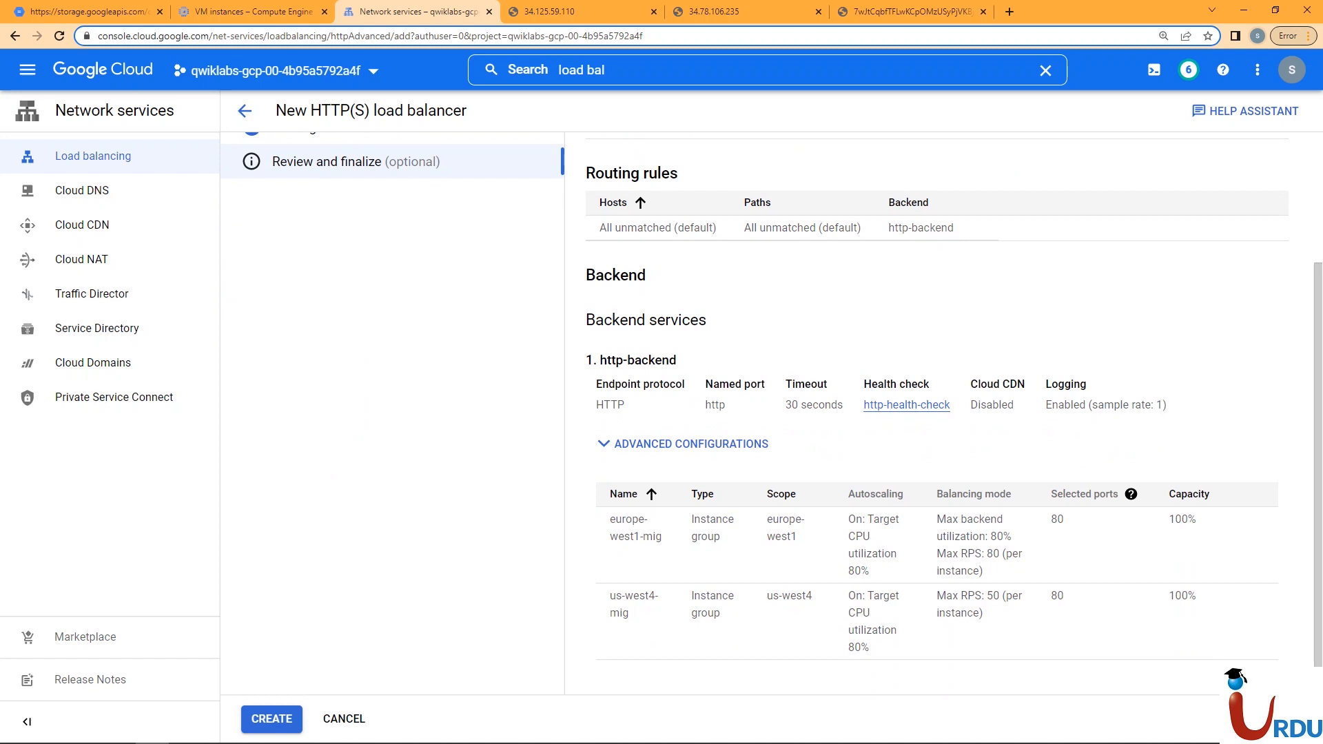
{"action": "left_click", "coordinate": [271, 719]}
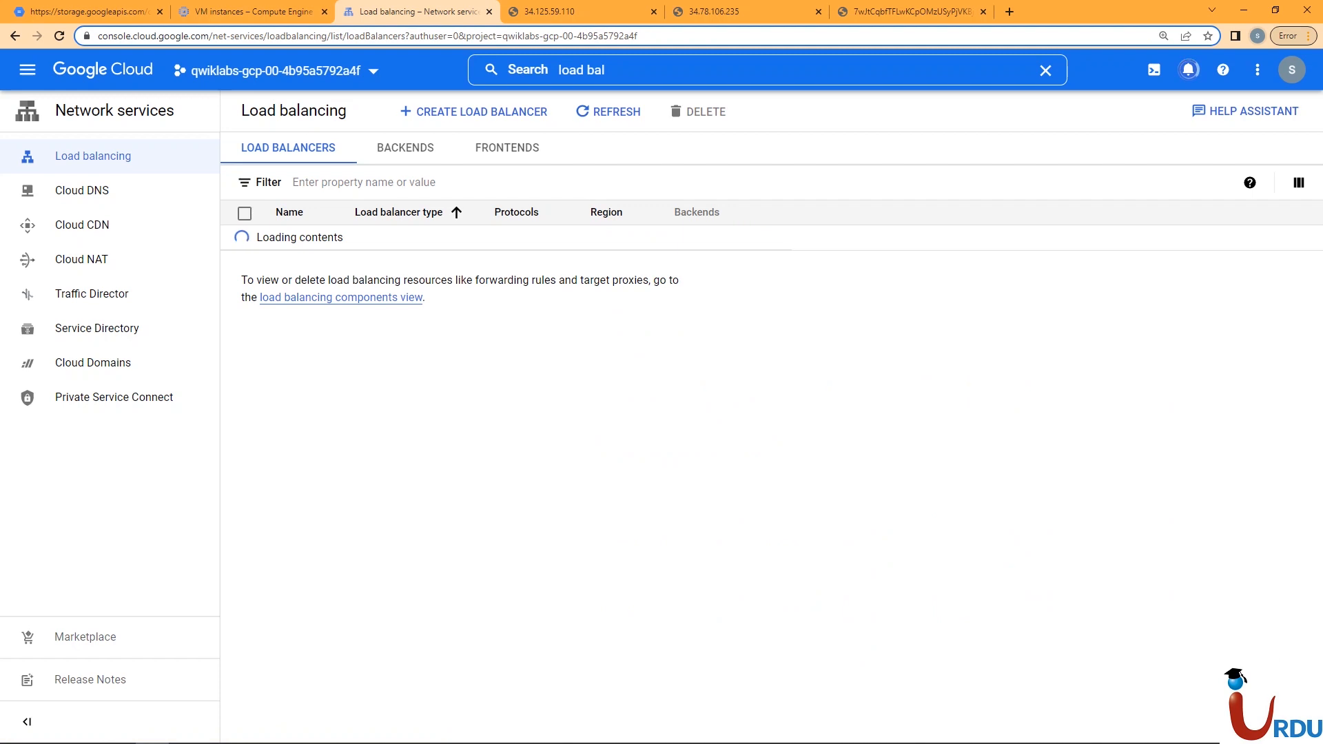
Step: Refresh the VM instances list, check the load balancer list, and open the instance groups list to check both groups
{"action": "left_click", "coordinate": [253, 12]}
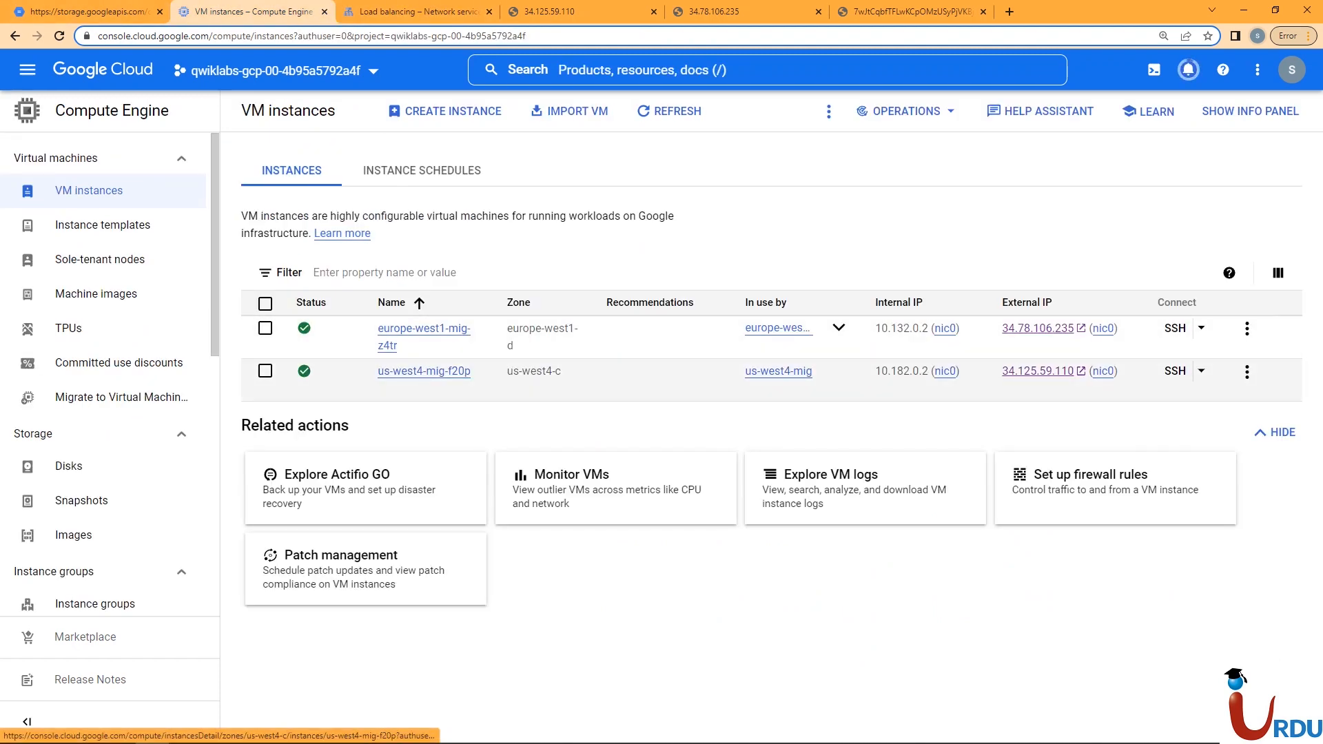
{"action": "left_click", "coordinate": [669, 111]}
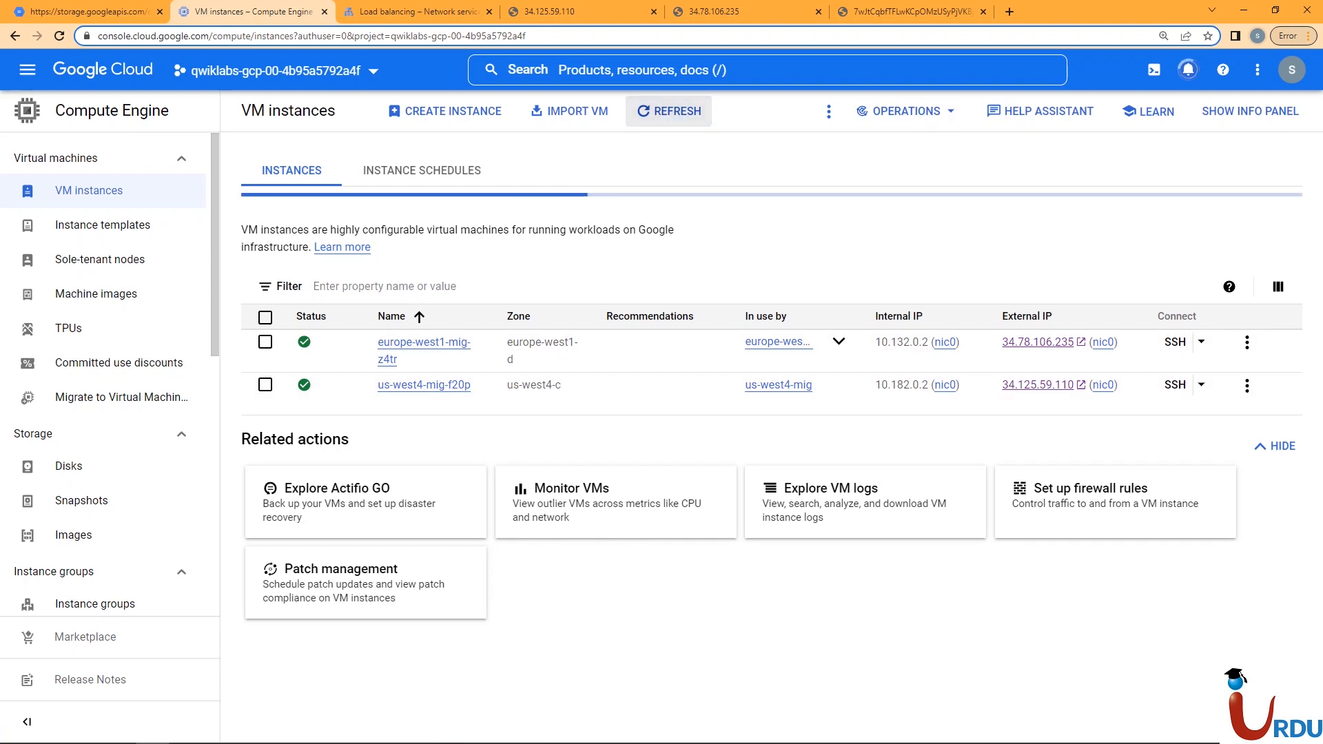
{"action": "key", "text": "ctrl+Tab"}
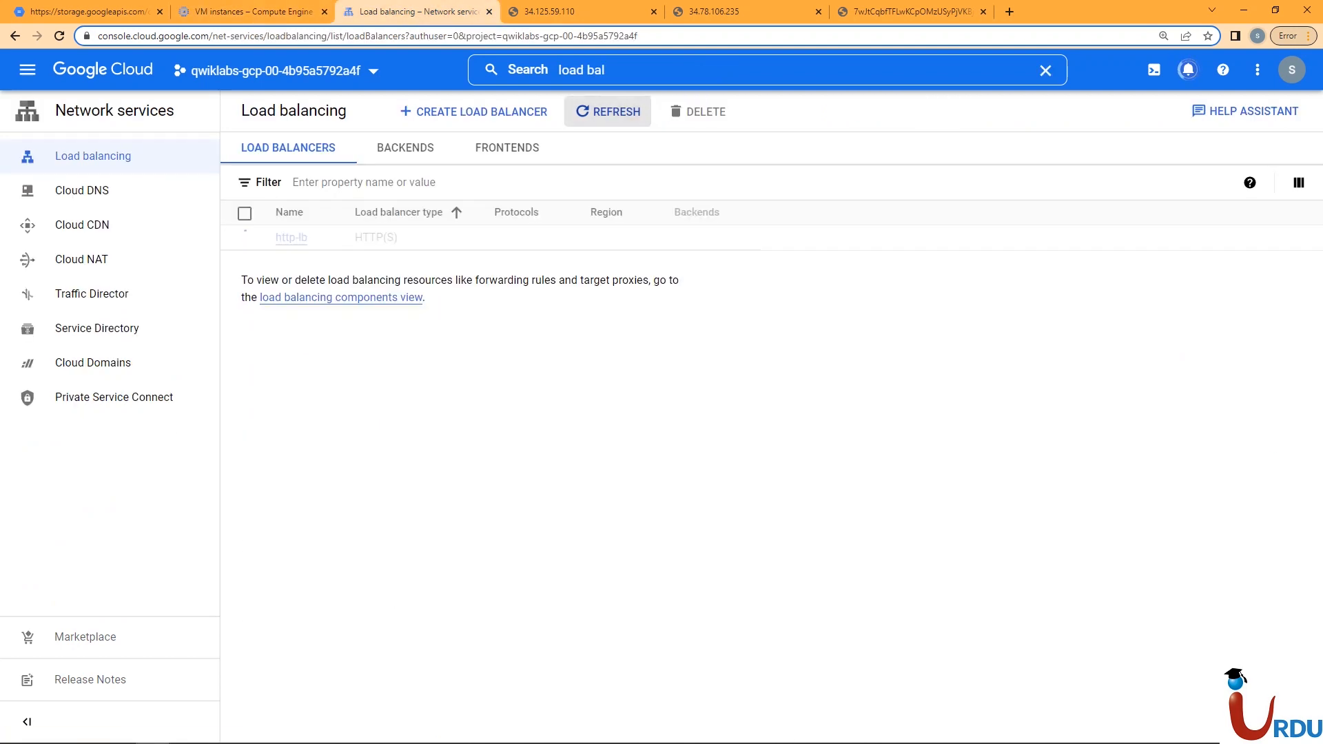
{"action": "key", "text": "ctrl+shift+Tab"}
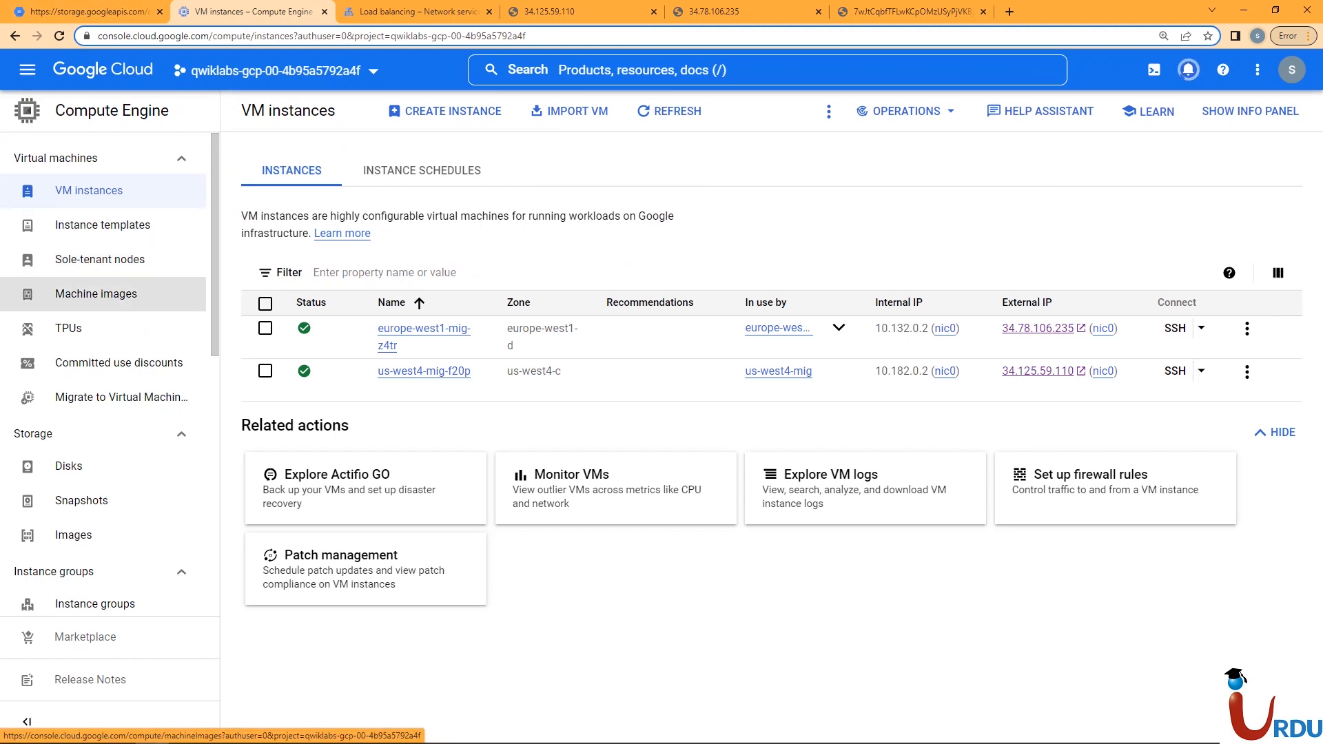
{"action": "left_click", "coordinate": [97, 604]}
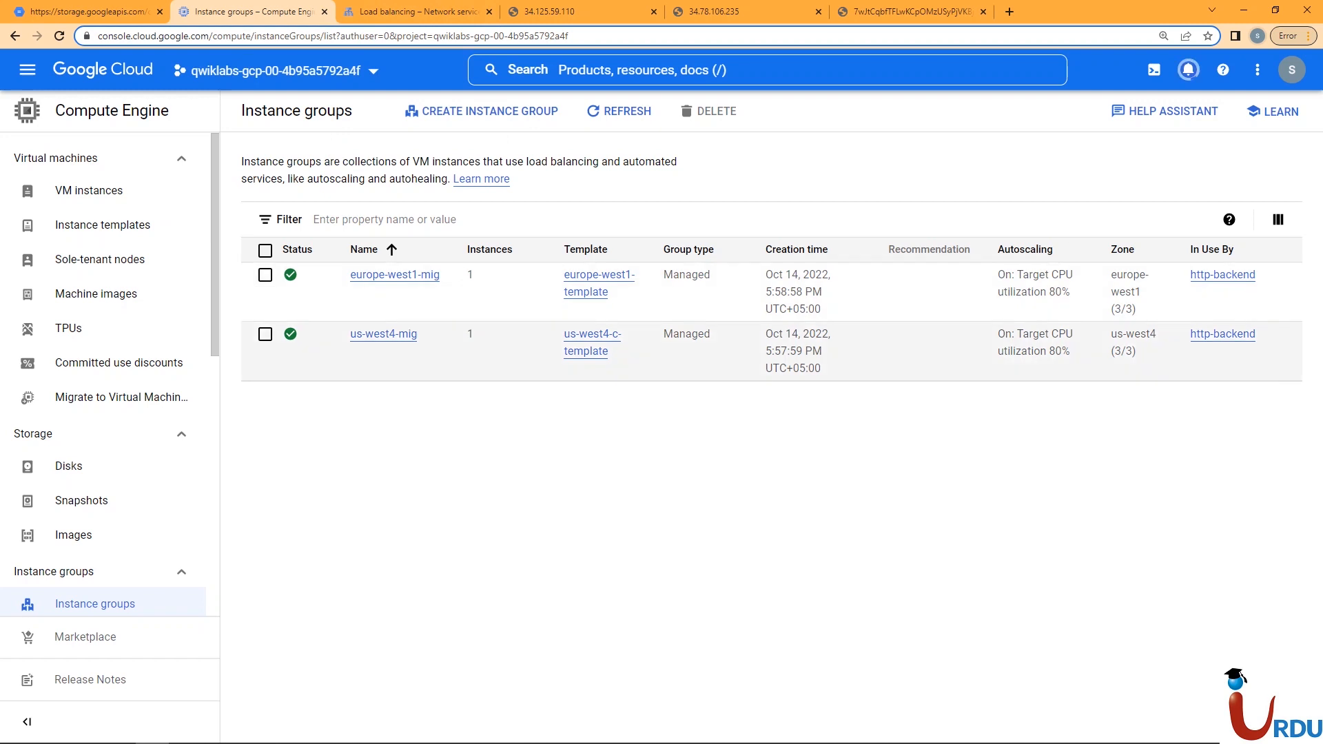
Step: Refresh the load balancers list, open the details of http-lb, and move its browser tab to the end
{"action": "left_click", "coordinate": [414, 11]}
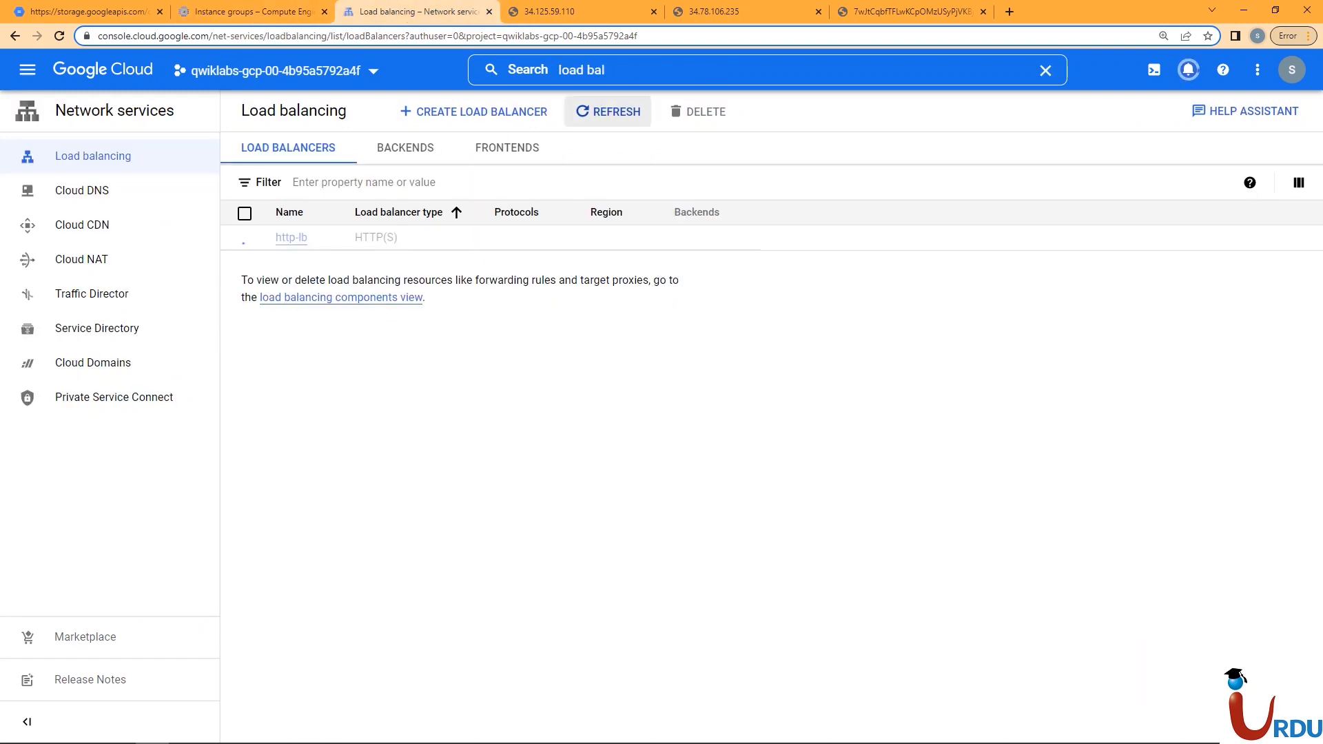
{"action": "left_click", "coordinate": [608, 111]}
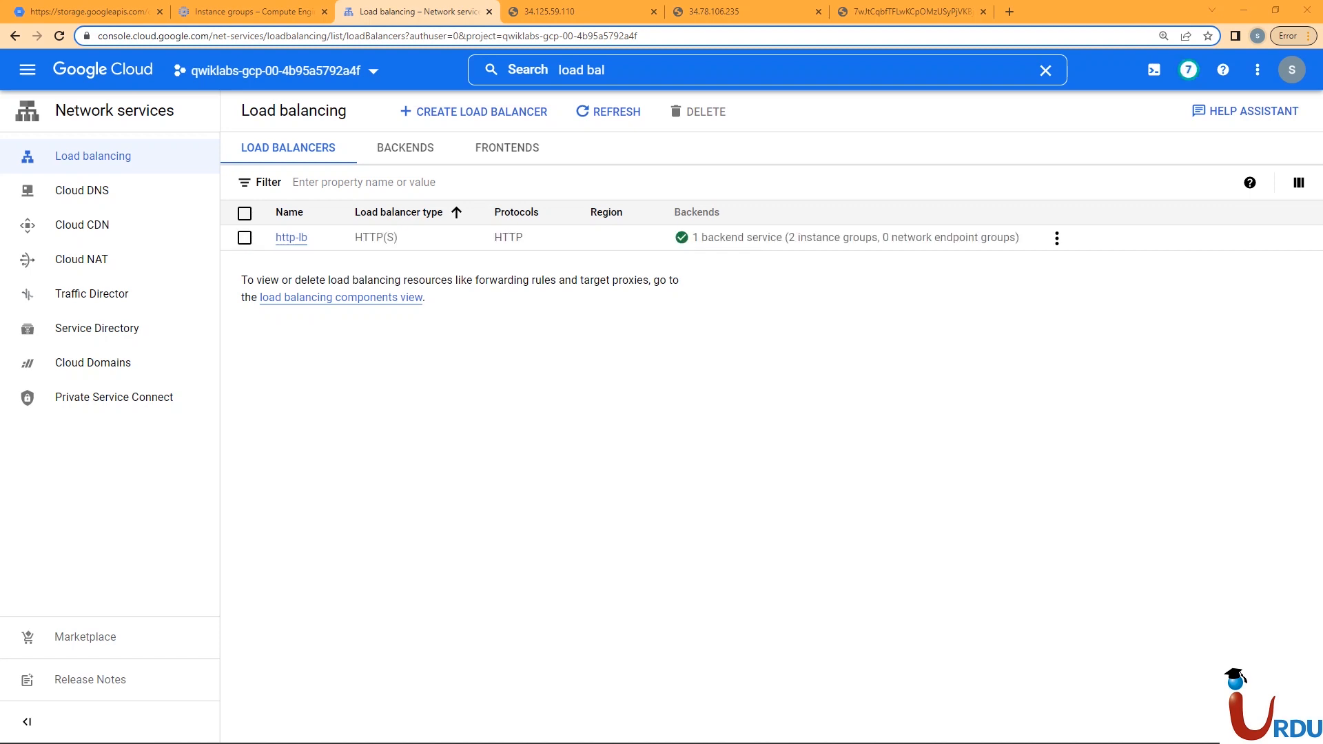
{"action": "left_click", "coordinate": [610, 111]}
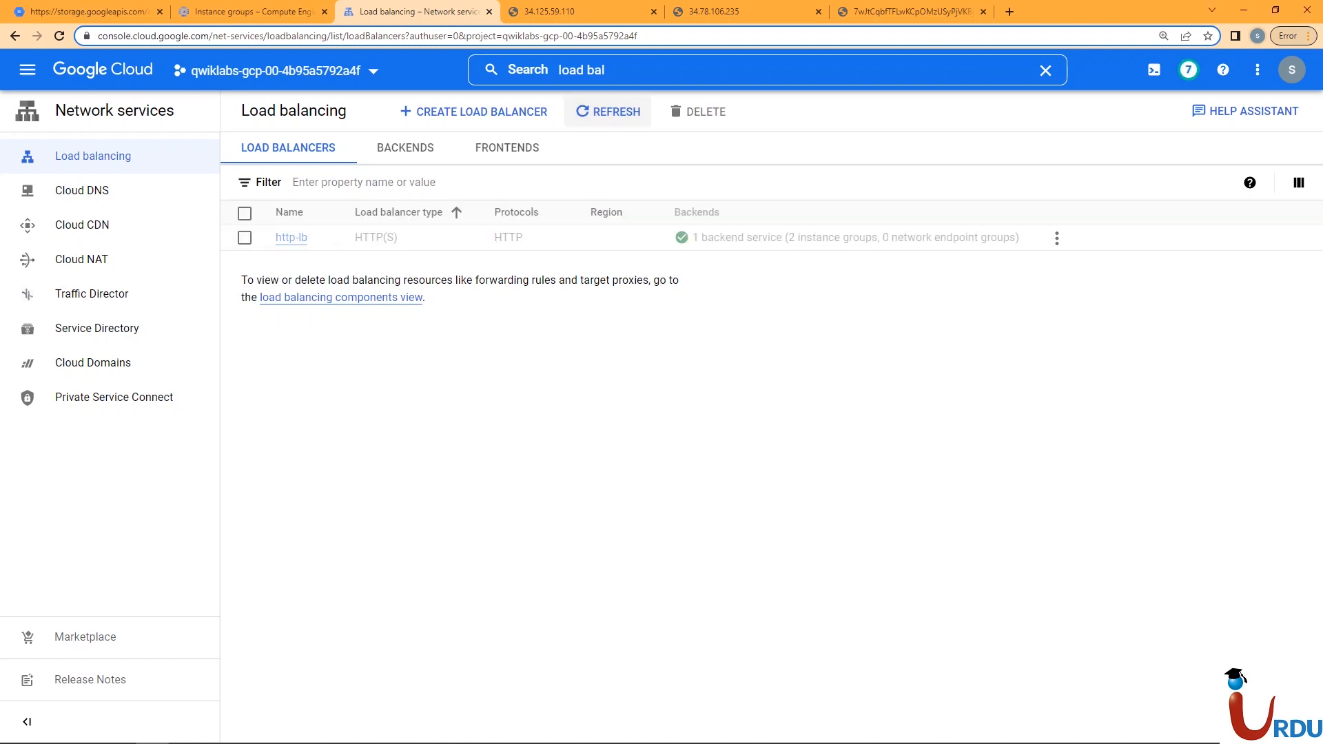
{"action": "left_click", "coordinate": [245, 238]}
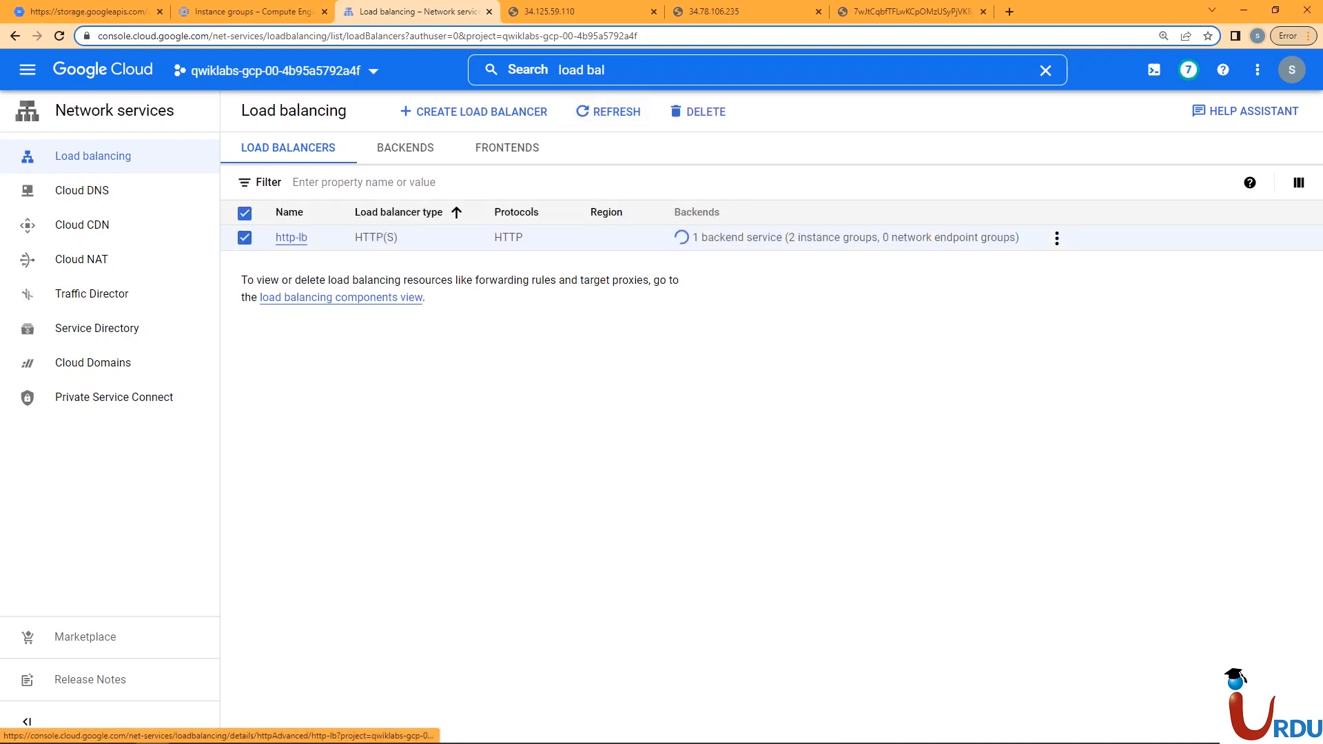
{"action": "left_click", "coordinate": [292, 238]}
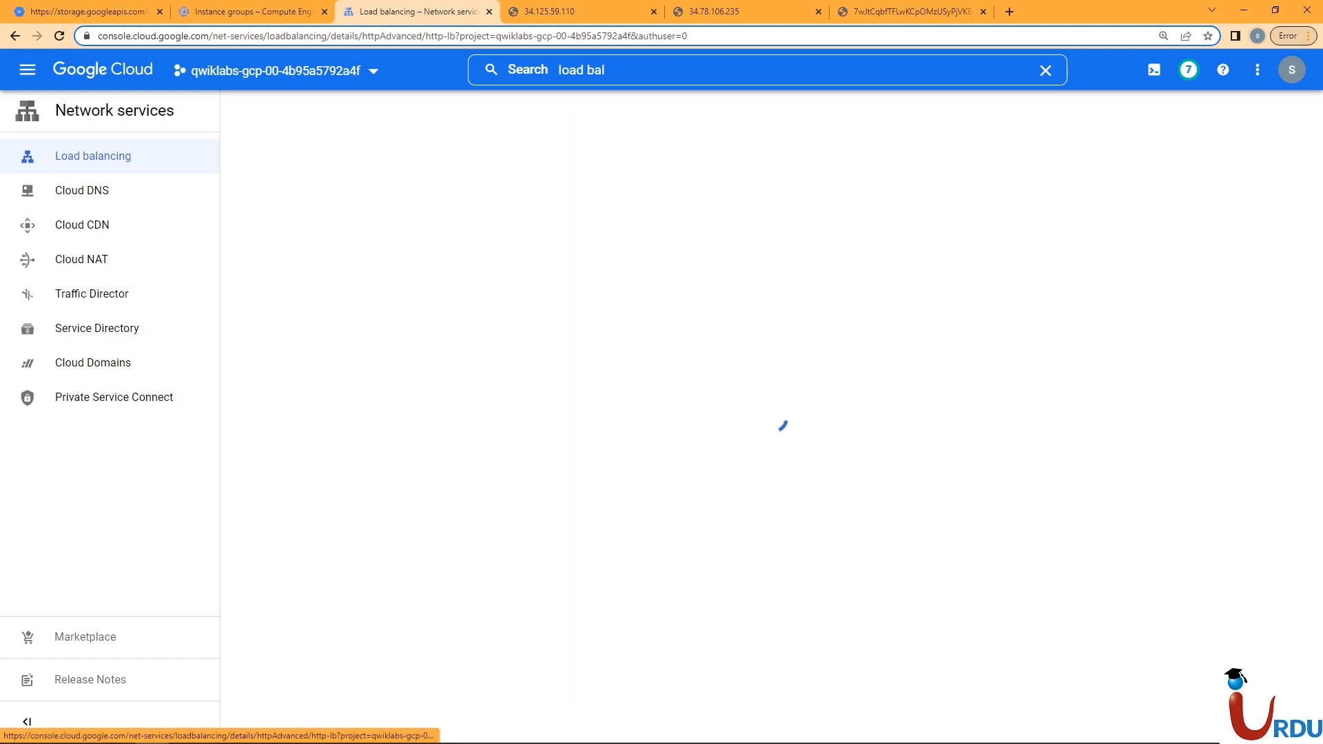
{"action": "left_click_drag", "start_coordinate": [413, 12], "coordinate": [907, 12]}
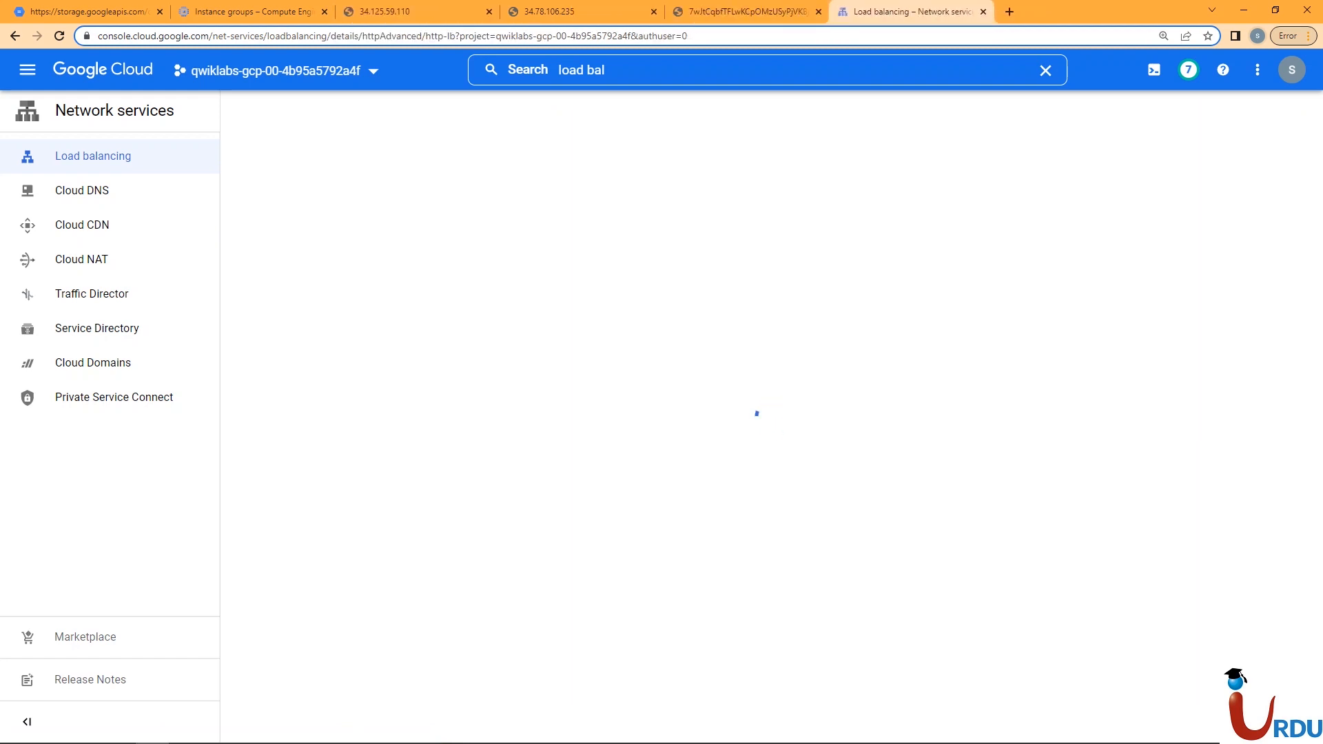
Step: Open the IPv4 frontend address 34.160.87.235:80 in a new tab and reload the page
{"action": "double_click", "coordinate": [379, 365]}
{"action": "left_click", "coordinate": [380, 364]}
{"action": "right_click", "coordinate": [379, 365]}
{"action": "triple_click", "coordinate": [379, 363]}
{"action": "right_click", "coordinate": [379, 363]}
{"action": "left_click", "coordinate": [441, 407]}
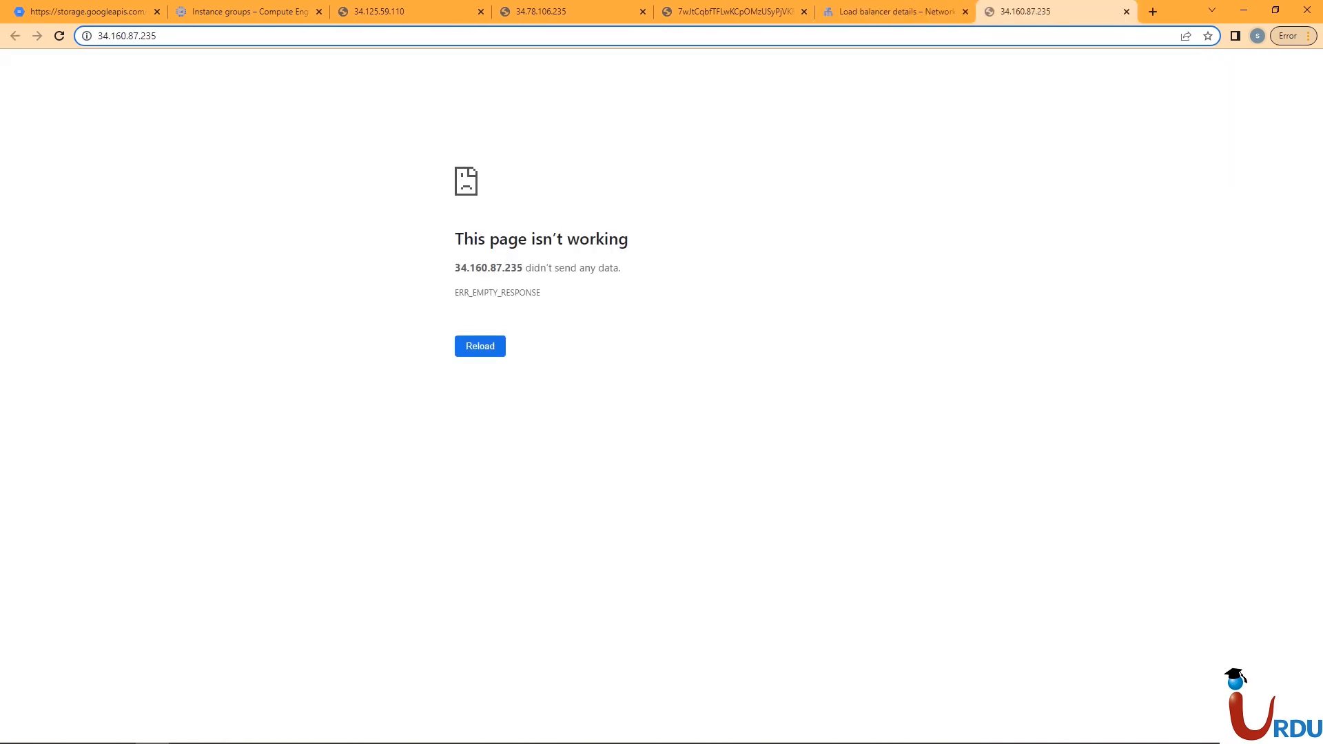
{"action": "left_click", "coordinate": [60, 36]}
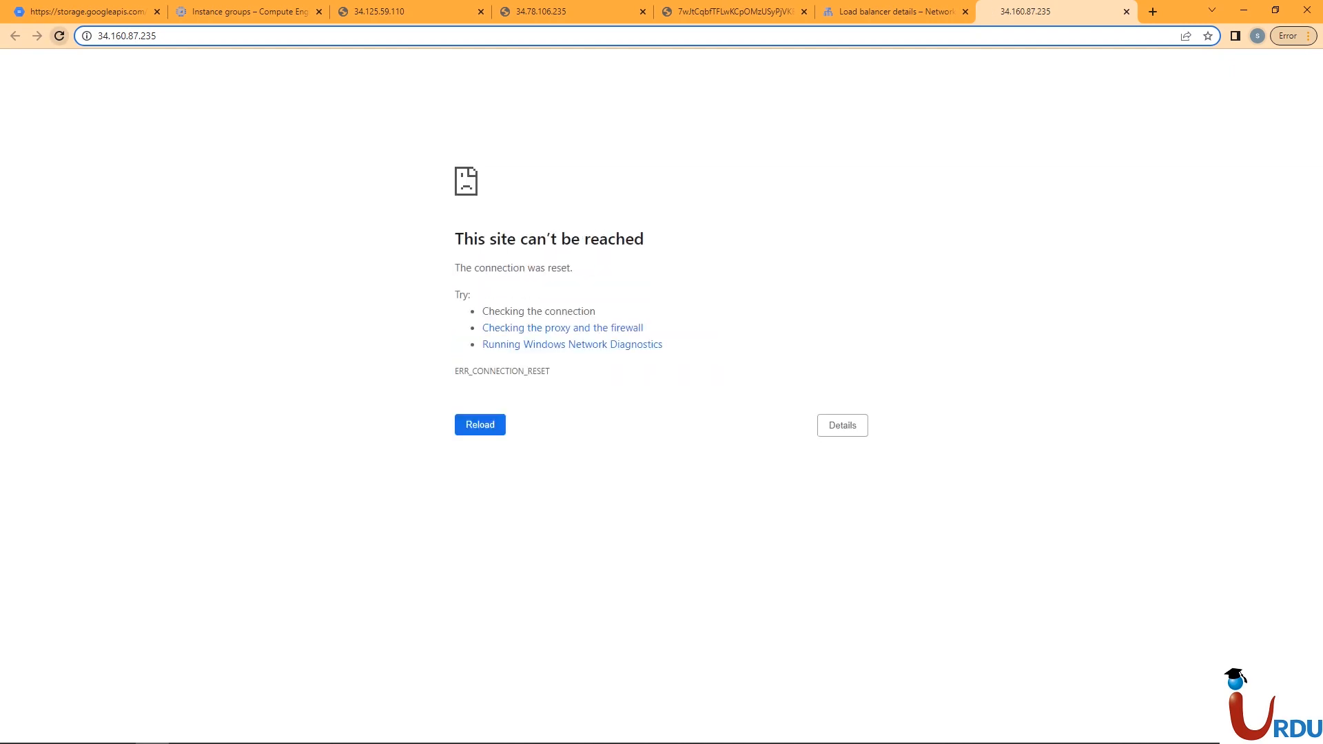
Step: Open the IPv4 frontend address from the http-lb details again, close the duplicate tab, and reload the page
{"action": "left_click", "coordinate": [889, 12]}
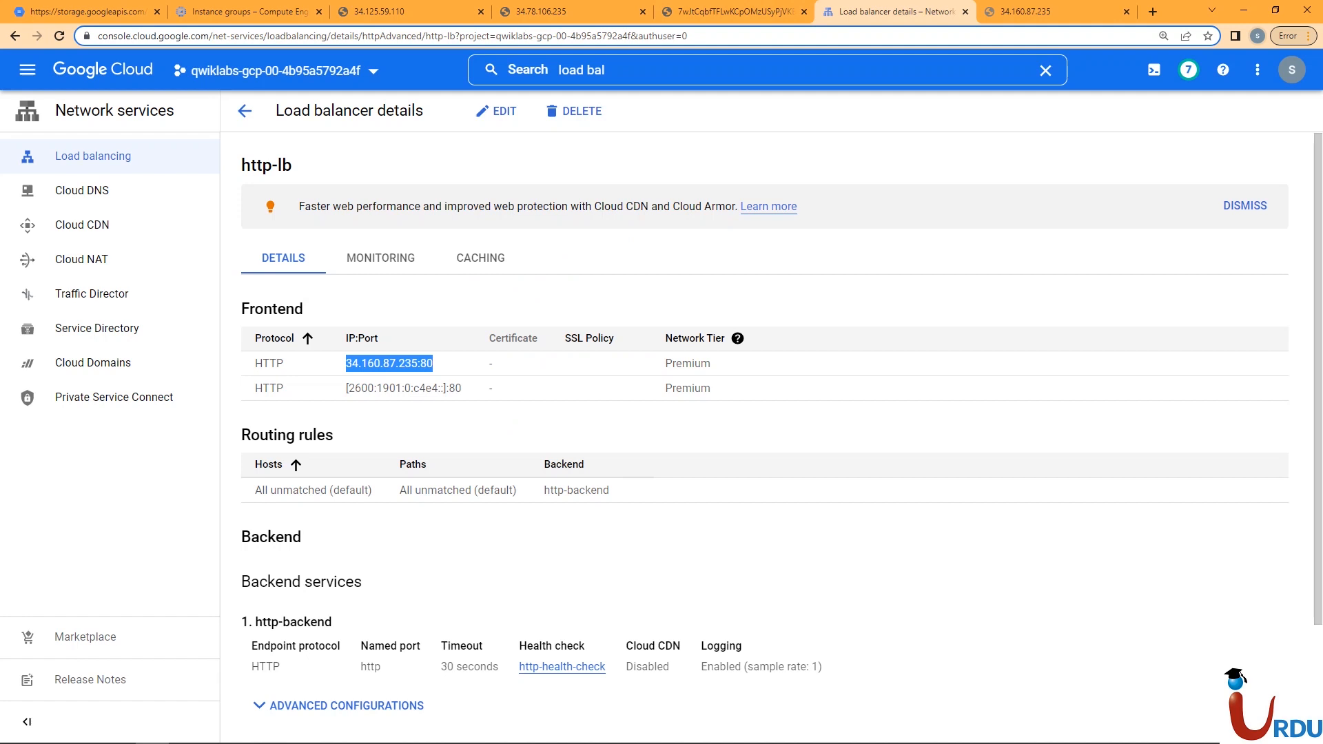
{"action": "right_click", "coordinate": [414, 360]}
{"action": "left_click", "coordinate": [469, 403]}
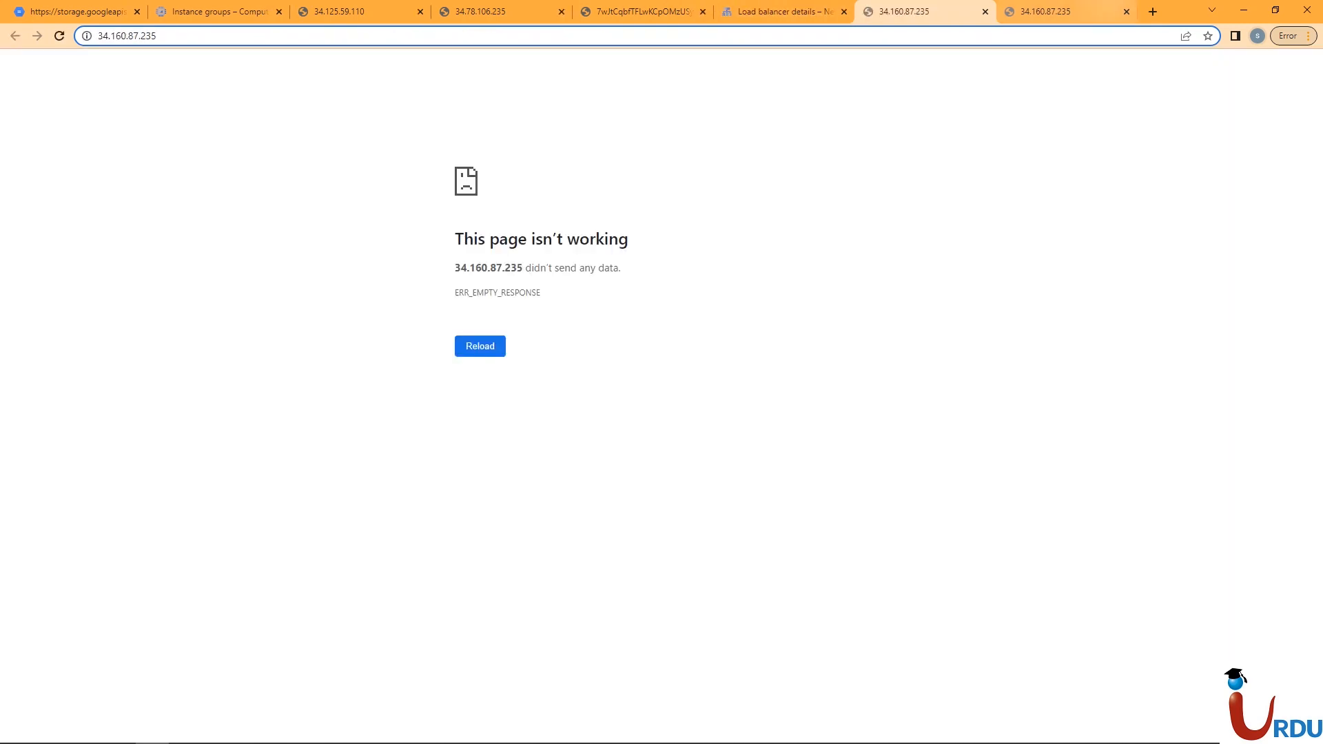
{"action": "left_click", "coordinate": [1089, 12]}
{"action": "left_click", "coordinate": [1127, 12]}
{"action": "left_click", "coordinate": [59, 36]}
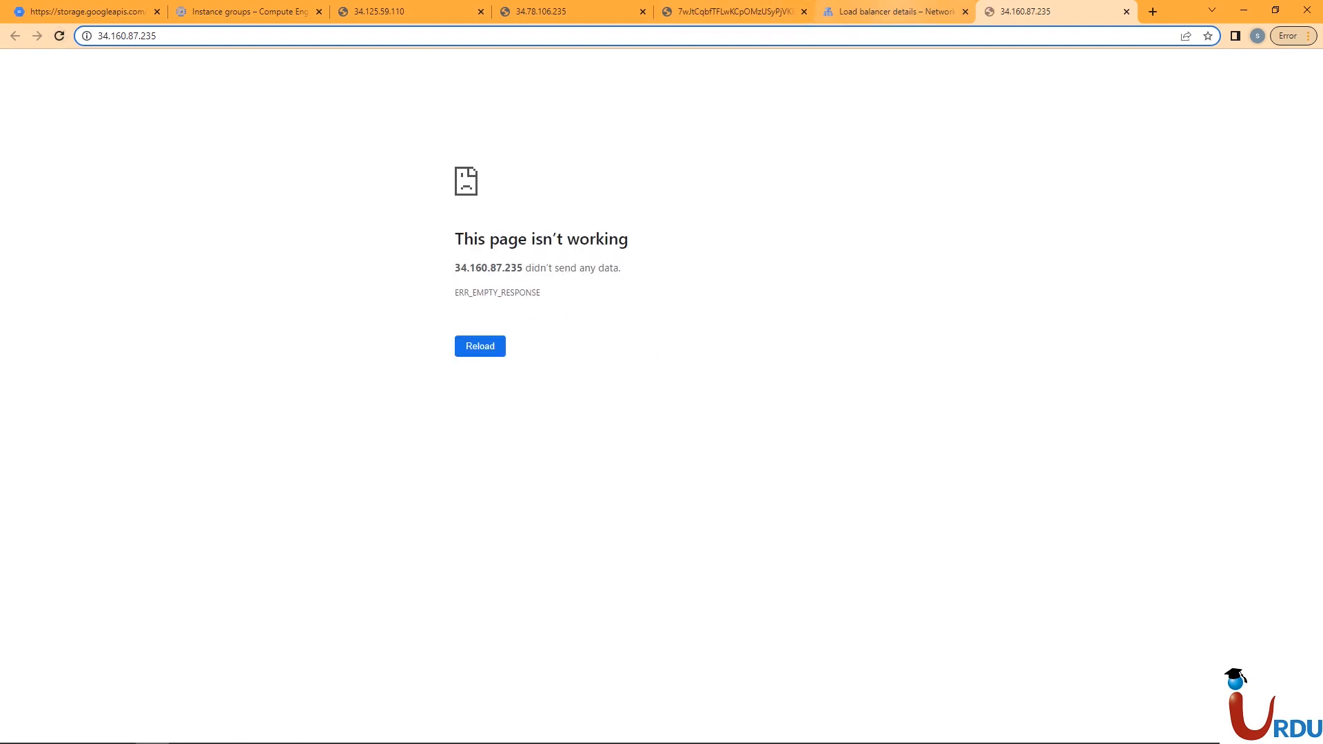
Step: Close and restore the http-lb details page to reload it, and close the tab showing 34.160.87.235
{"action": "left_click", "coordinate": [889, 12]}
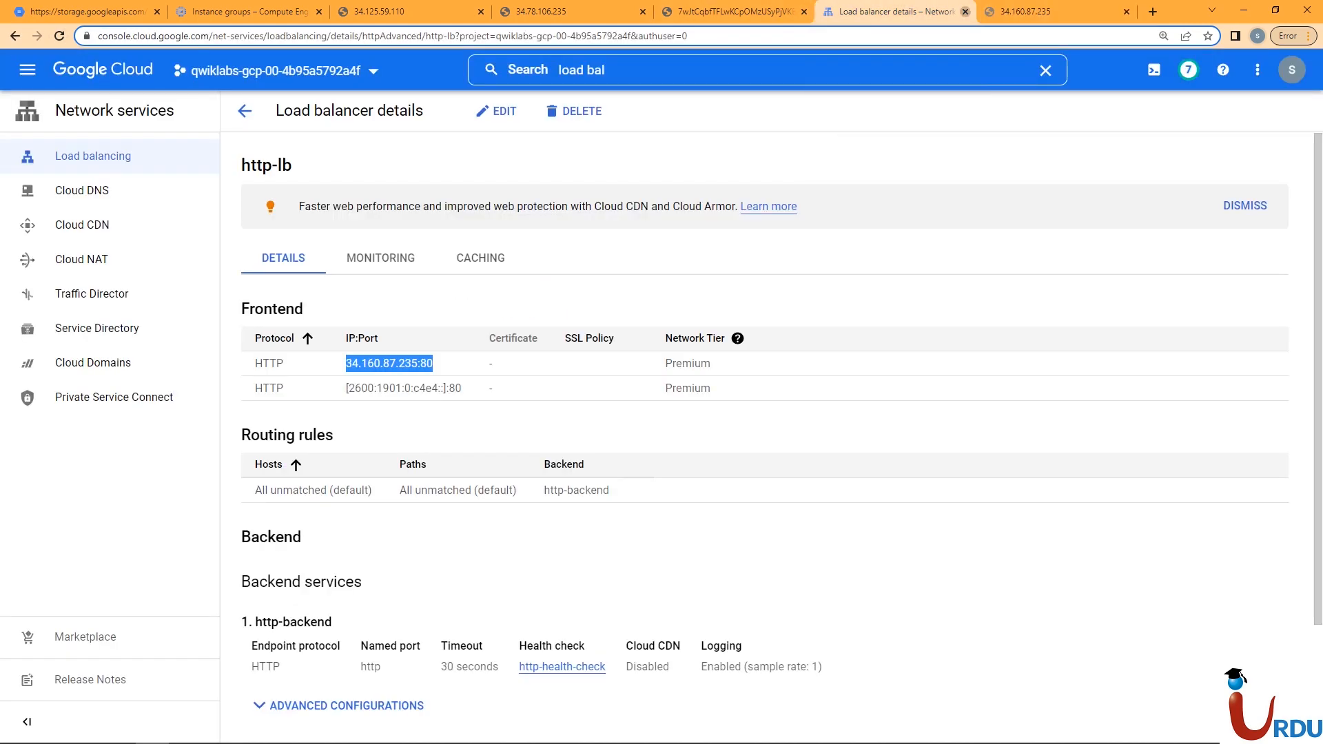
{"action": "left_click", "coordinate": [965, 12]}
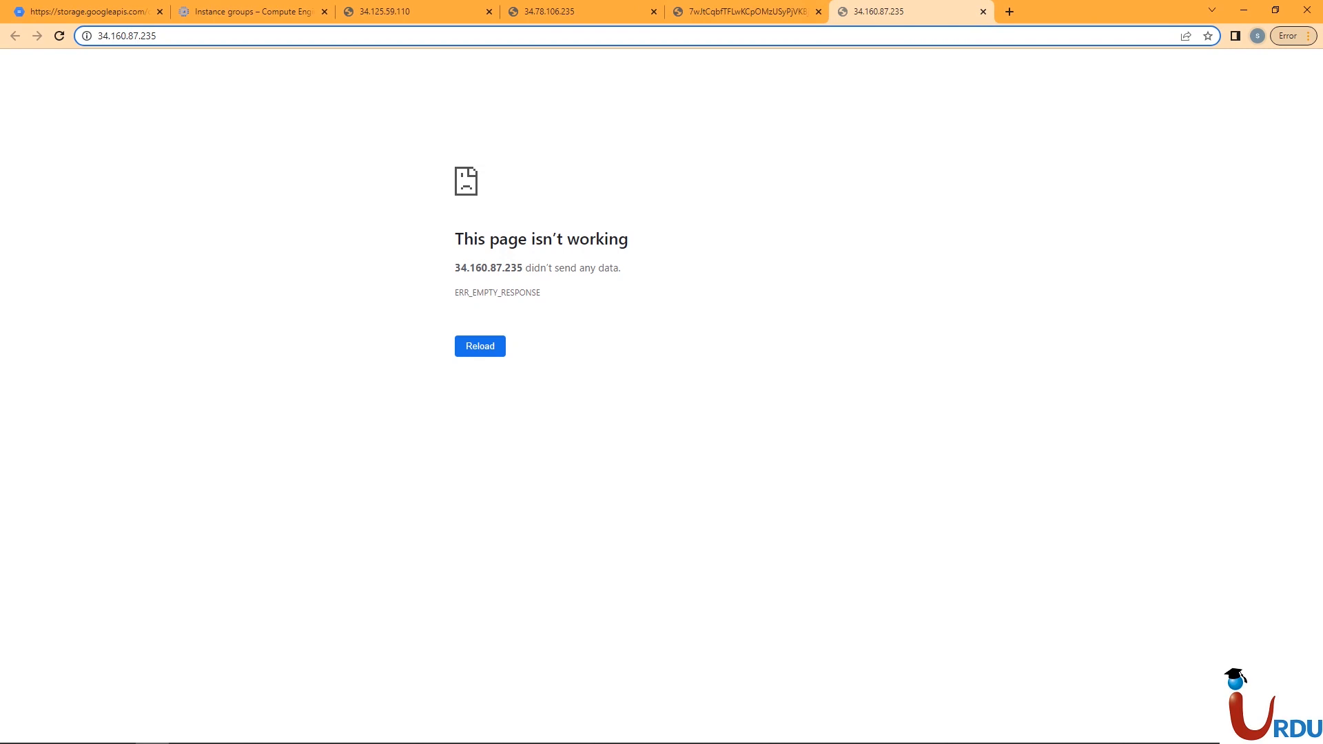
{"action": "key", "text": "ctrl+shift+t"}
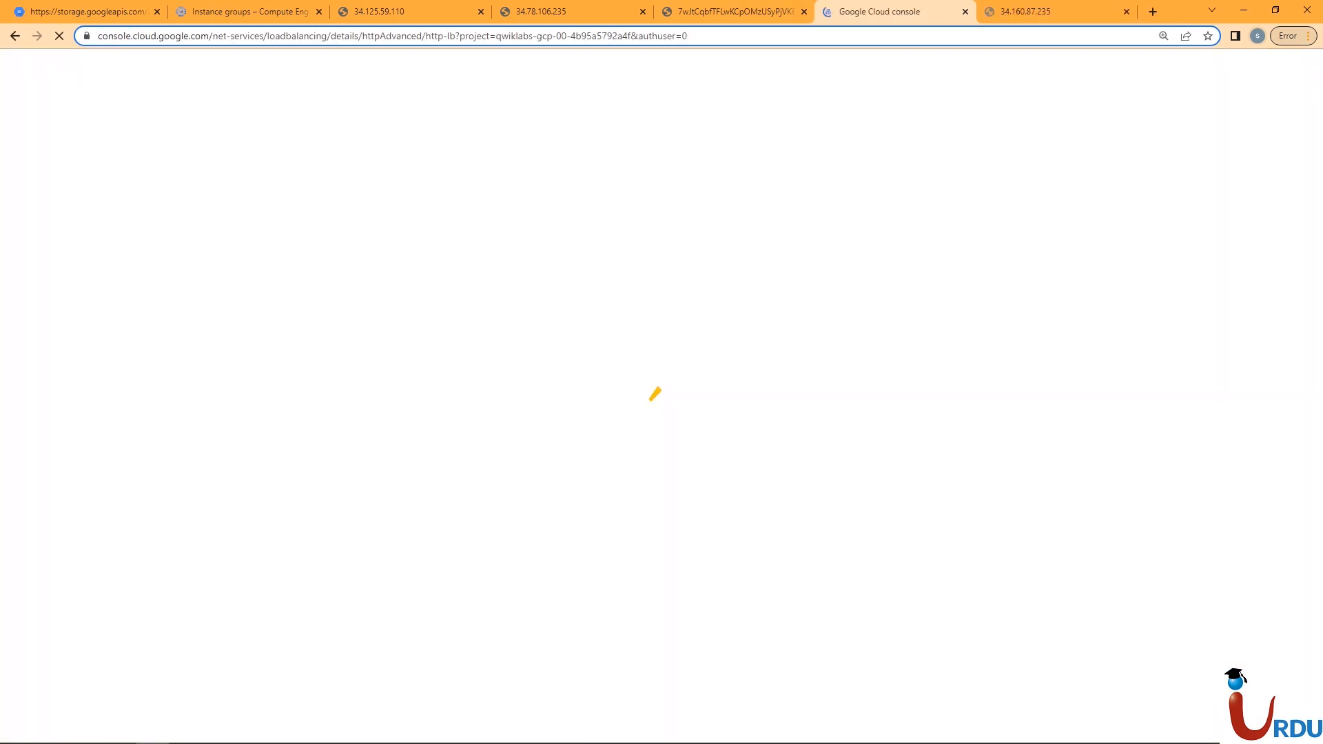
{"action": "left_click", "coordinate": [1127, 12]}
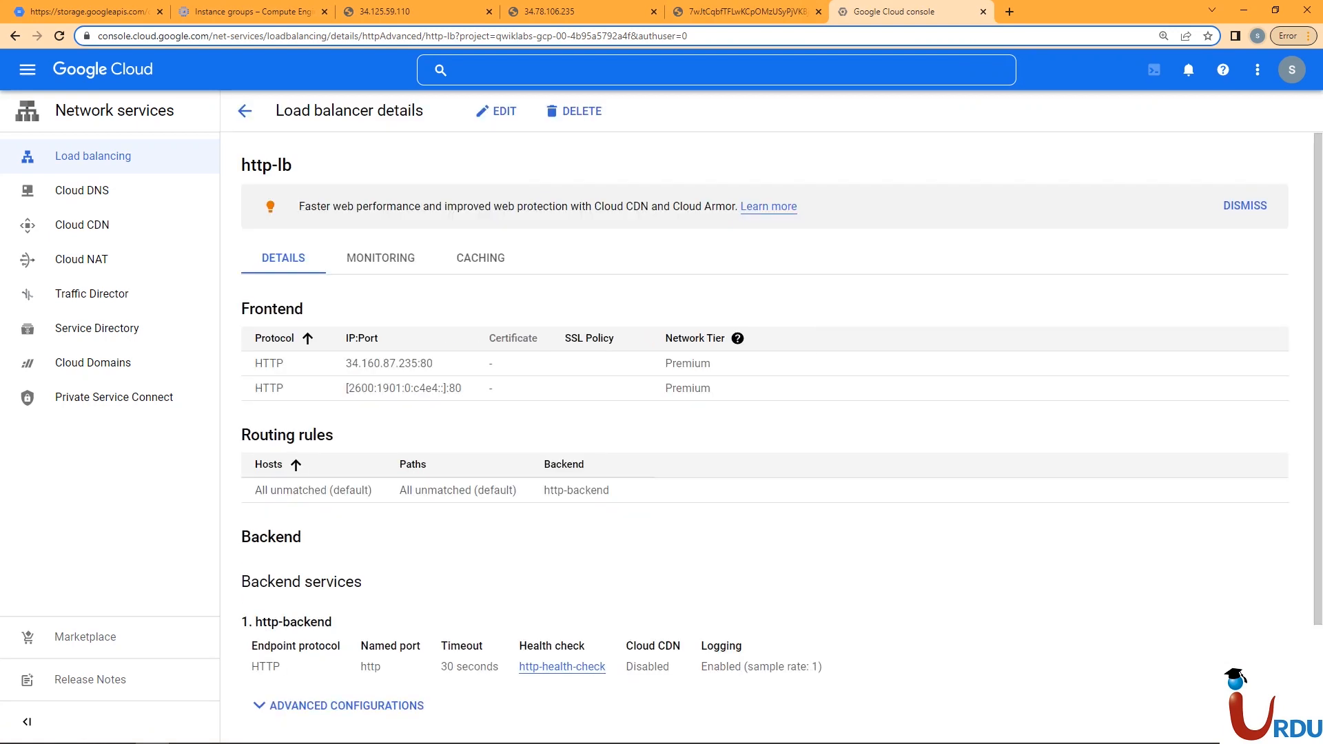
Step: Open the IPv4 address 34.160.87.235 without its port in a new tab, and return to the http-lb details
{"action": "left_click_drag", "start_coordinate": [346, 363], "coordinate": [418, 364]}
{"action": "left_click", "coordinate": [471, 412]}
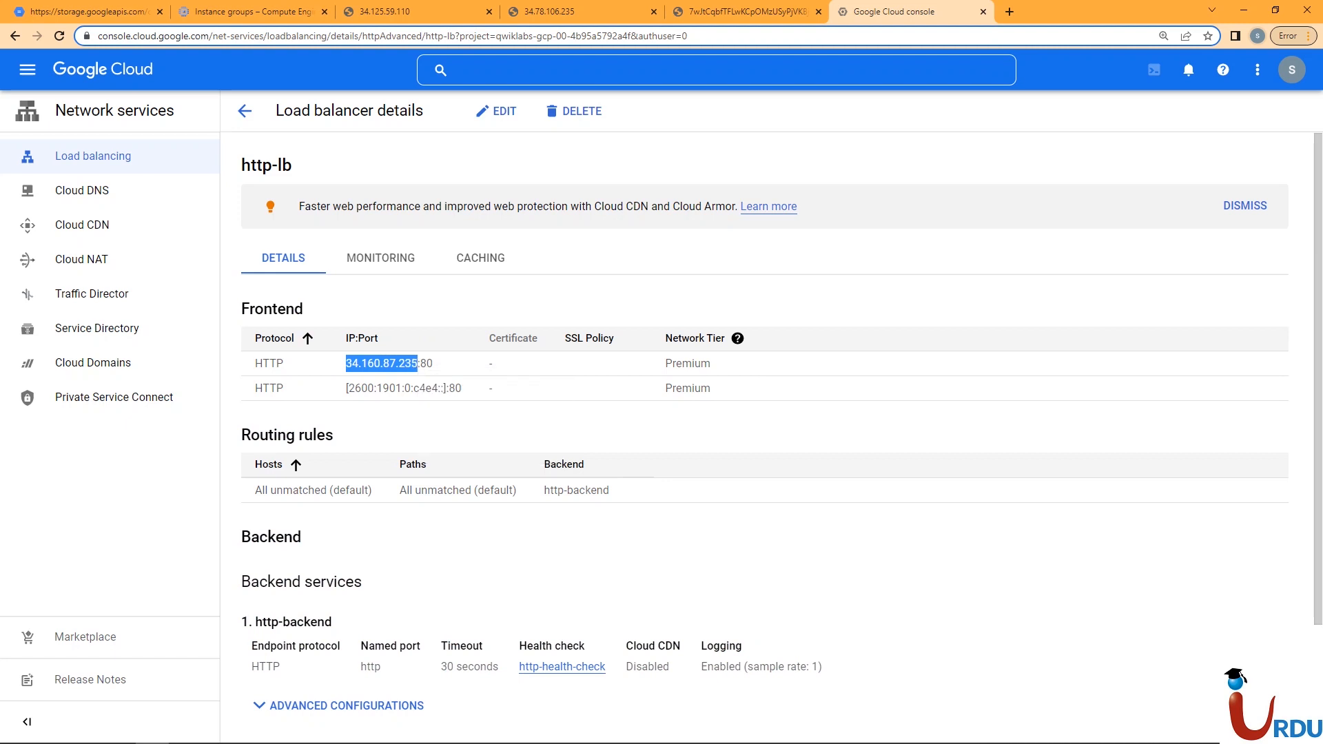
{"action": "left_click", "coordinate": [896, 12]}
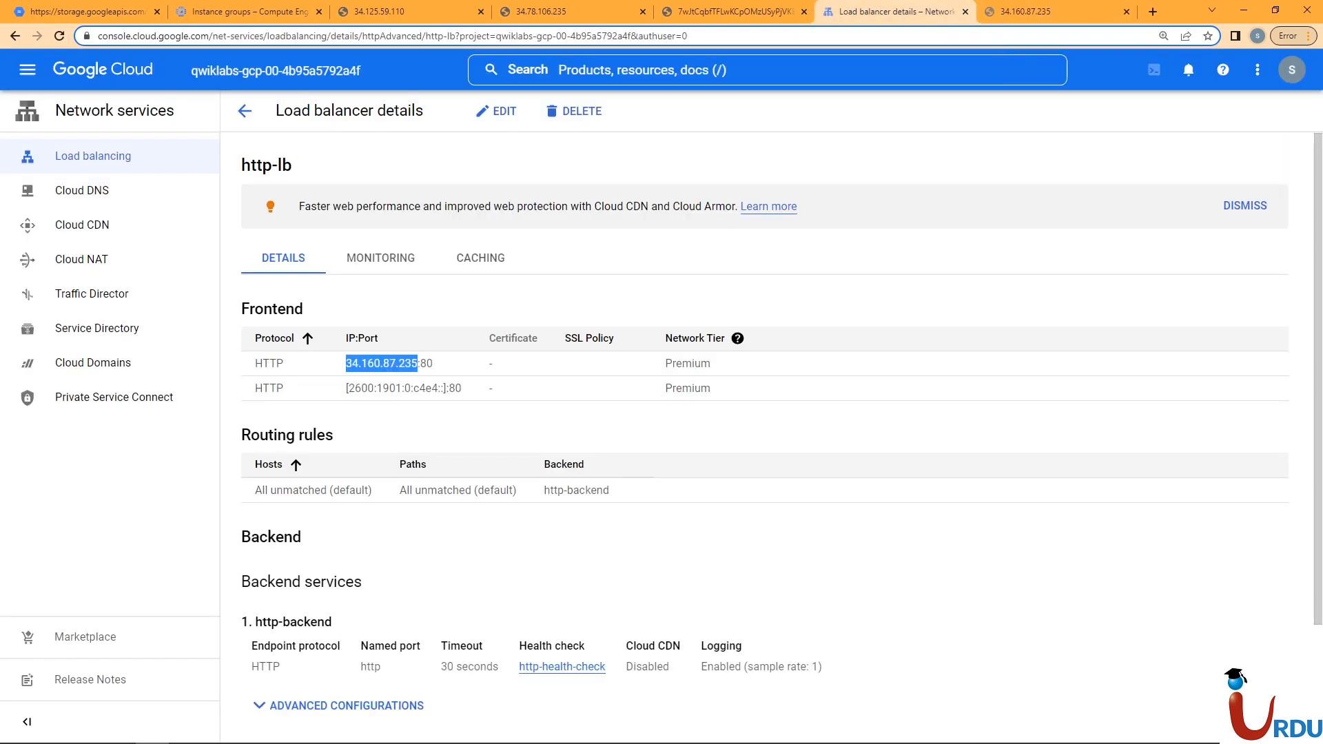
Step: Open 34.160.87.235:80 in another tab, close the extra tab, reload the remaining page, and return to the http-lb details
{"action": "double_click", "coordinate": [381, 363]}
{"action": "right_click", "coordinate": [392, 361]}
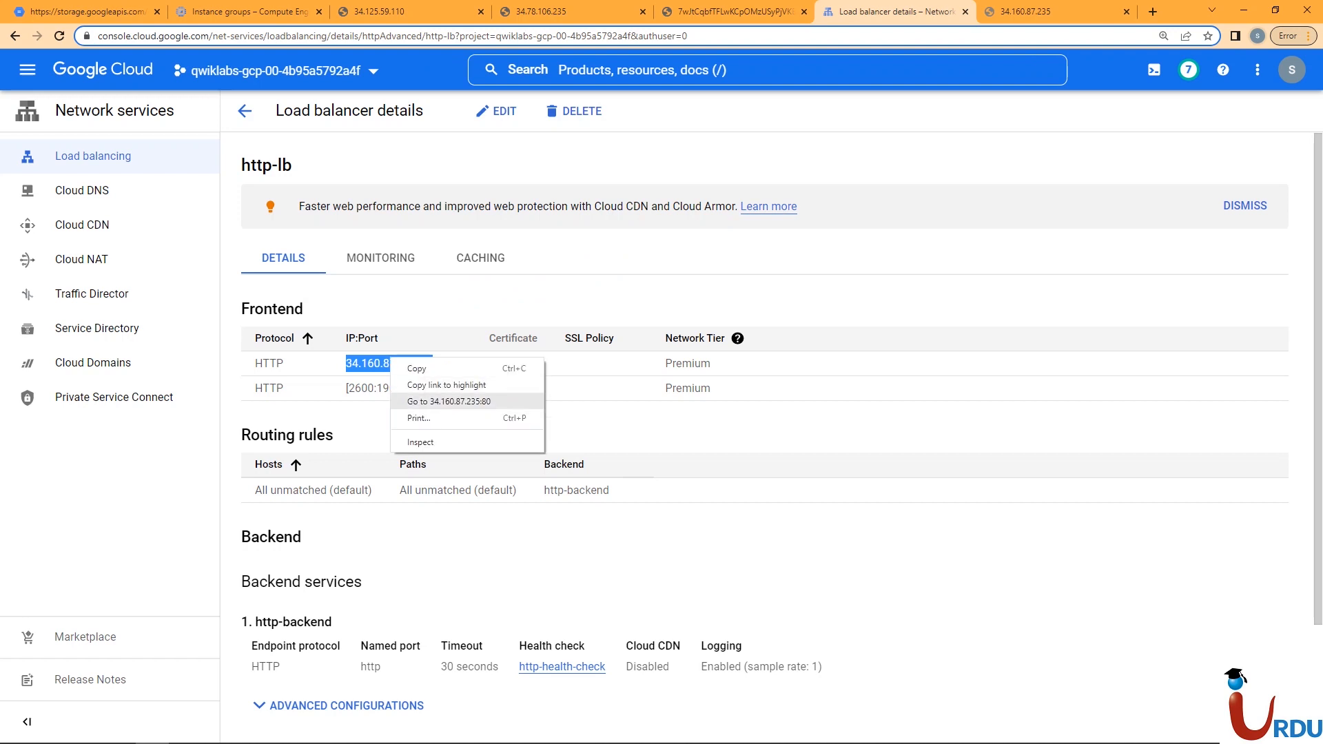
{"action": "left_click", "coordinate": [448, 400]}
{"action": "key", "text": "ctrl+w"}
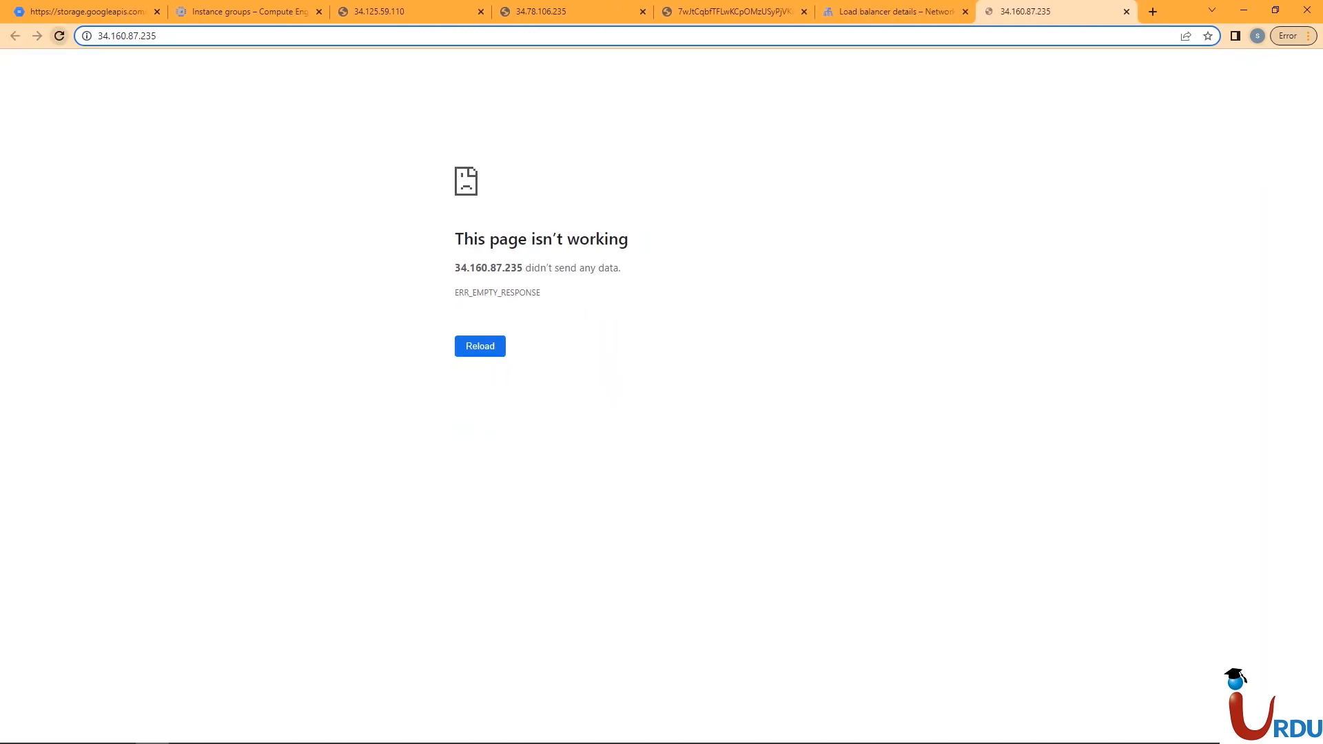
{"action": "left_click", "coordinate": [59, 36]}
{"action": "left_click", "coordinate": [889, 12]}
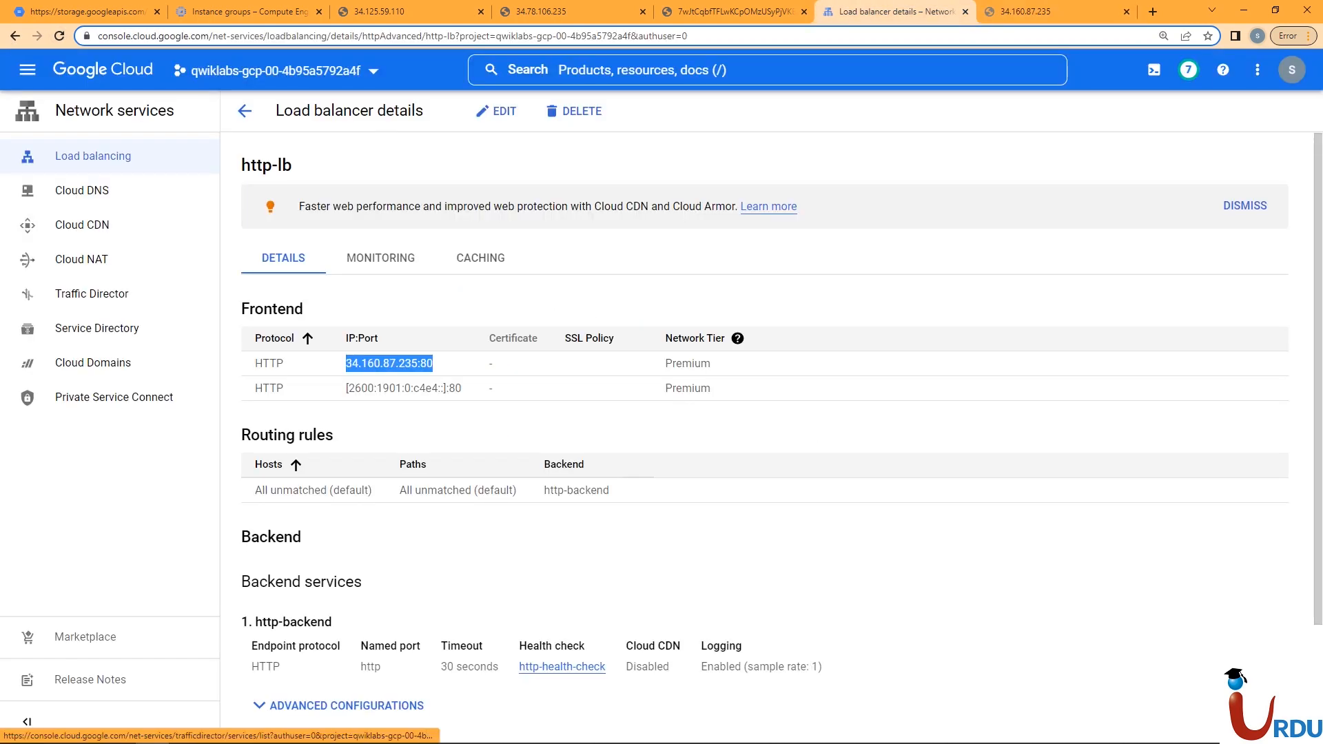
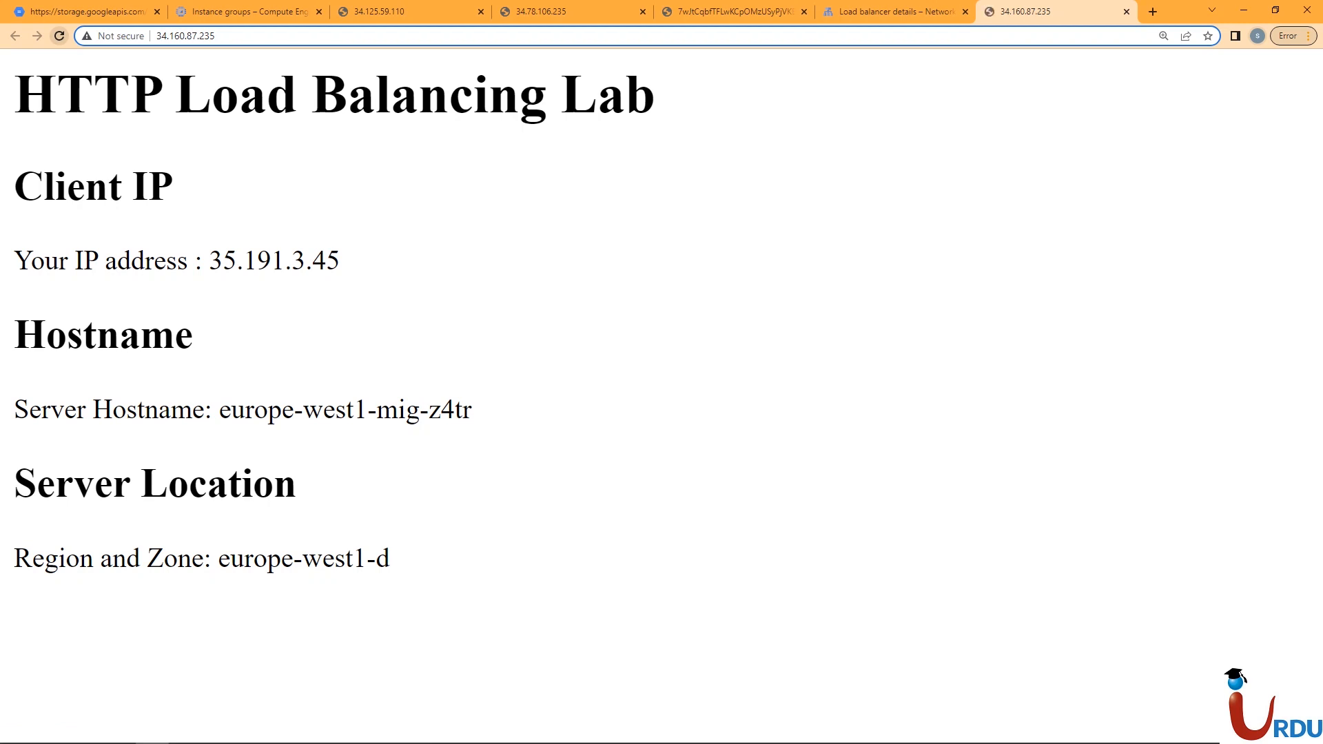
Step: Reload the load balancer page at 34.160.87.235 repeatedly and examine the client IP, hostname and server location it serves
{"action": "left_click", "coordinate": [59, 36]}
{"action": "left_click", "coordinate": [59, 35]}
{"action": "left_click", "coordinate": [60, 36]}
{"action": "left_click", "coordinate": [60, 36]}
{"action": "left_click", "coordinate": [59, 36]}
{"action": "left_click", "coordinate": [60, 35]}
{"action": "left_click", "coordinate": [59, 36]}
{"action": "left_click", "coordinate": [60, 36]}
{"action": "left_click", "coordinate": [59, 36]}
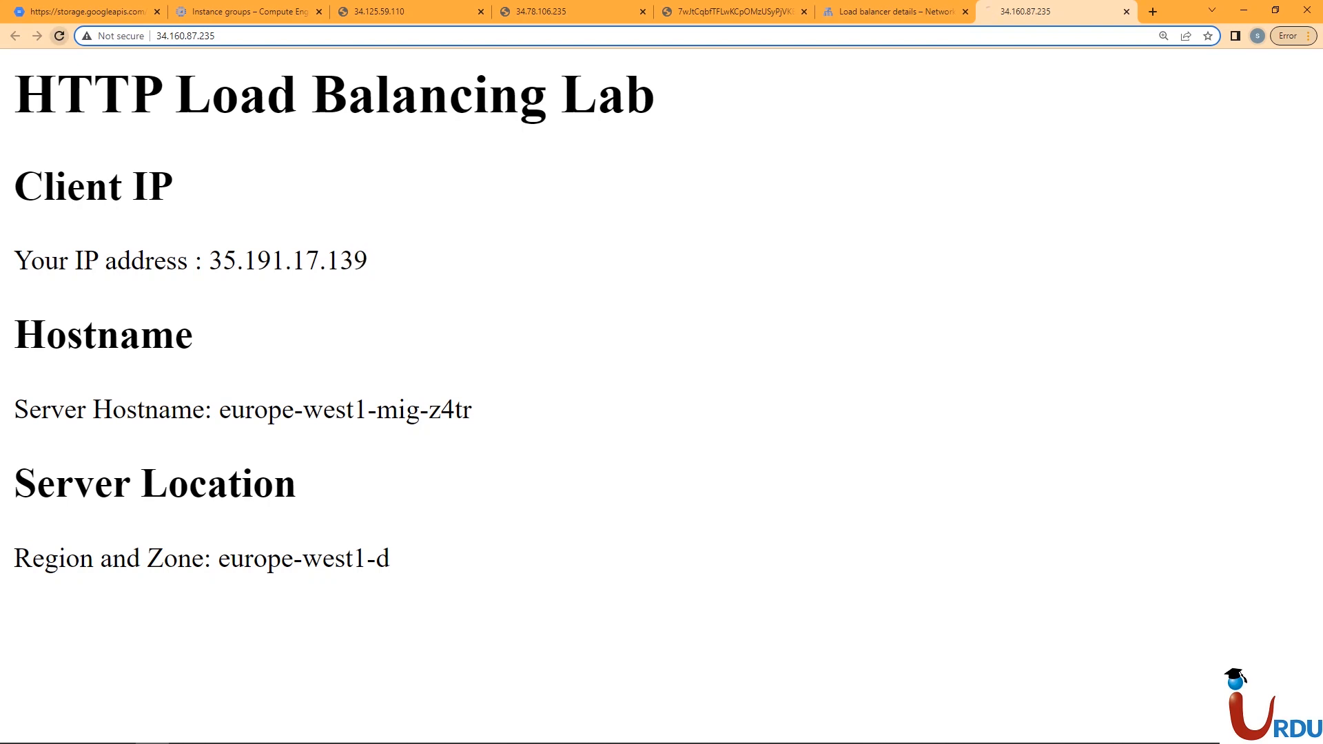
Step: Open the GeoPeeker site, geopeeker.com, in a new tab
{"action": "left_click", "coordinate": [1153, 11]}
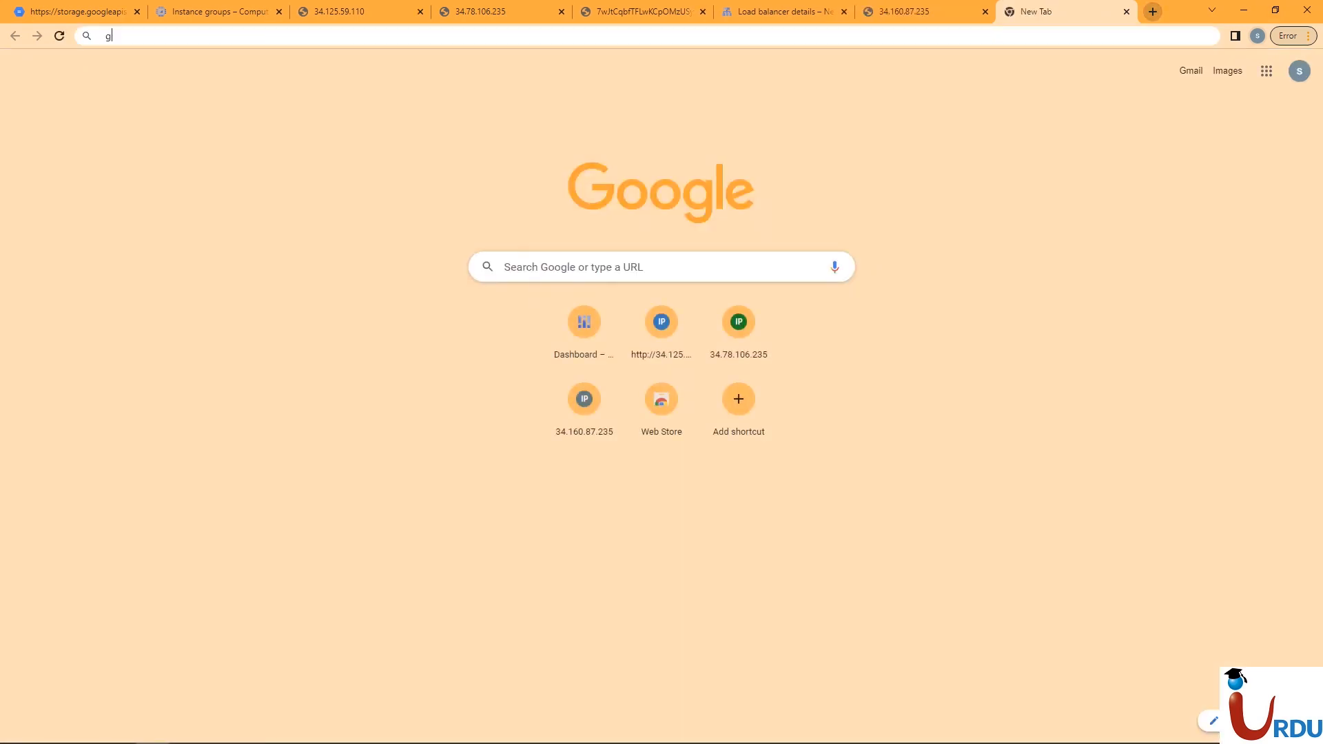
{"action": "type", "text": "geopeekr"}
{"action": "key", "text": "BackSpace"}
{"action": "key", "text": "BackSpace"}
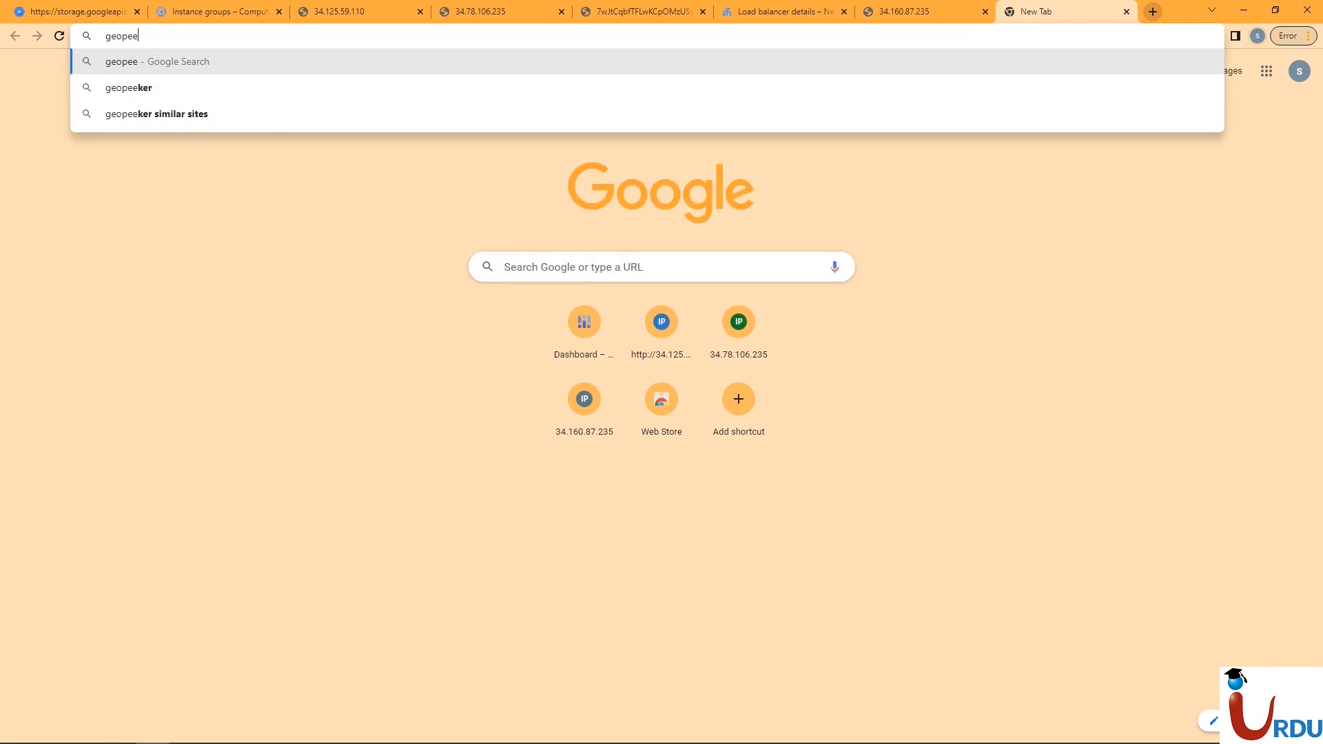
{"action": "type", "text": "ker"}
{"action": "key", "text": "Return"}
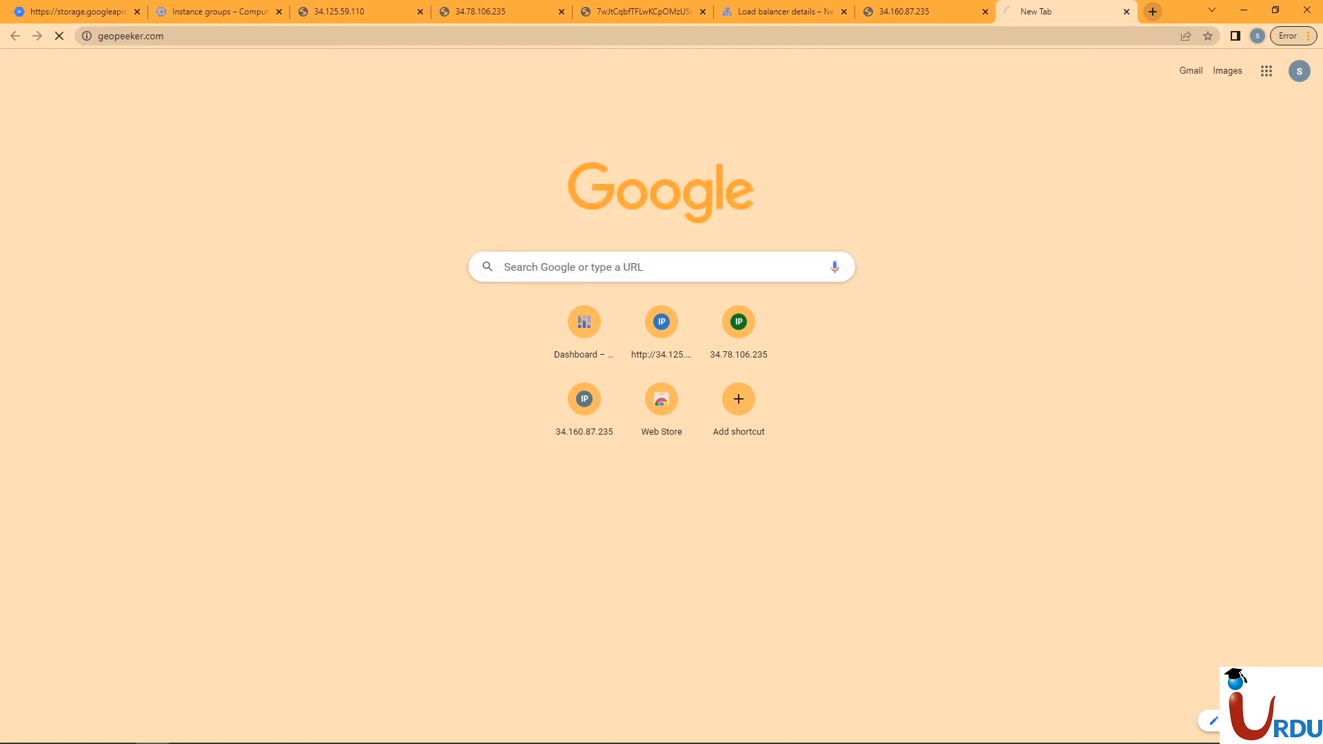
{"action": "left_click", "coordinate": [910, 11]}
{"action": "key", "text": "ctrl+l"}
{"action": "key", "text": "ctrl+c"}
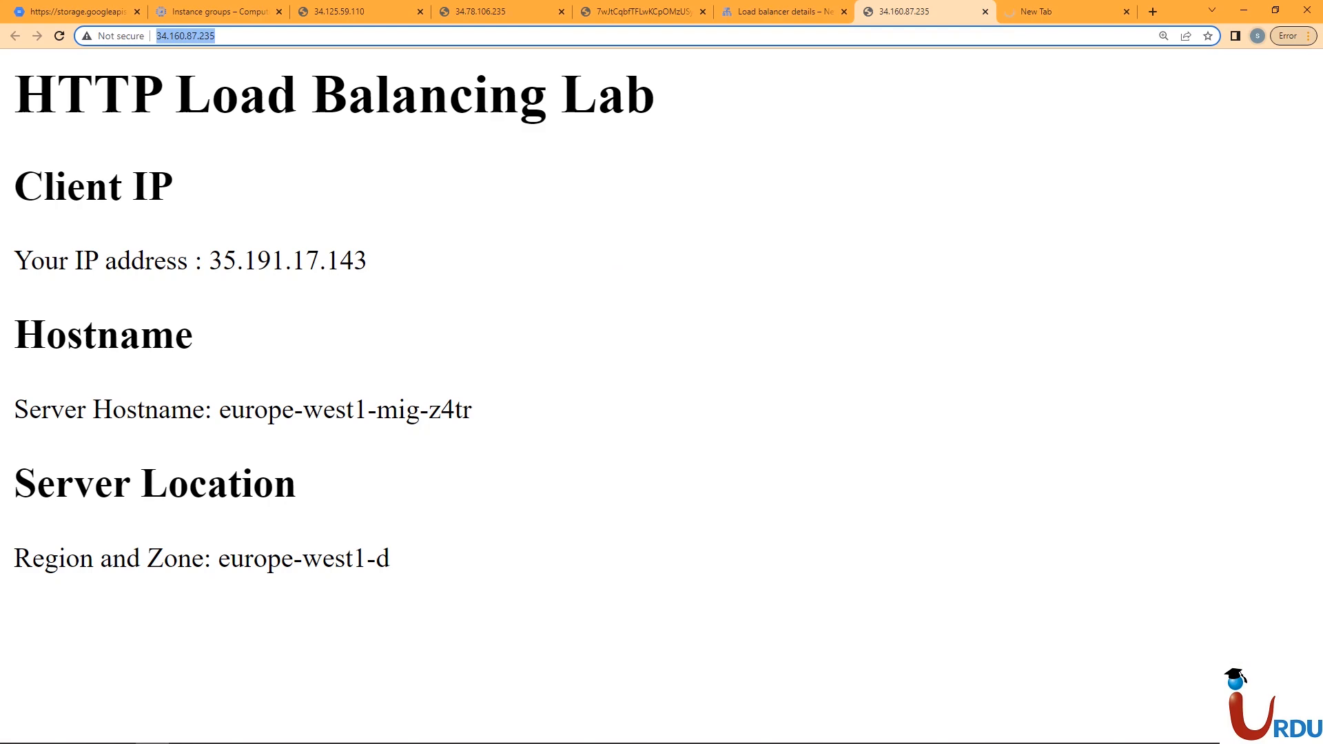
{"action": "key", "text": "ctrl+Tab"}
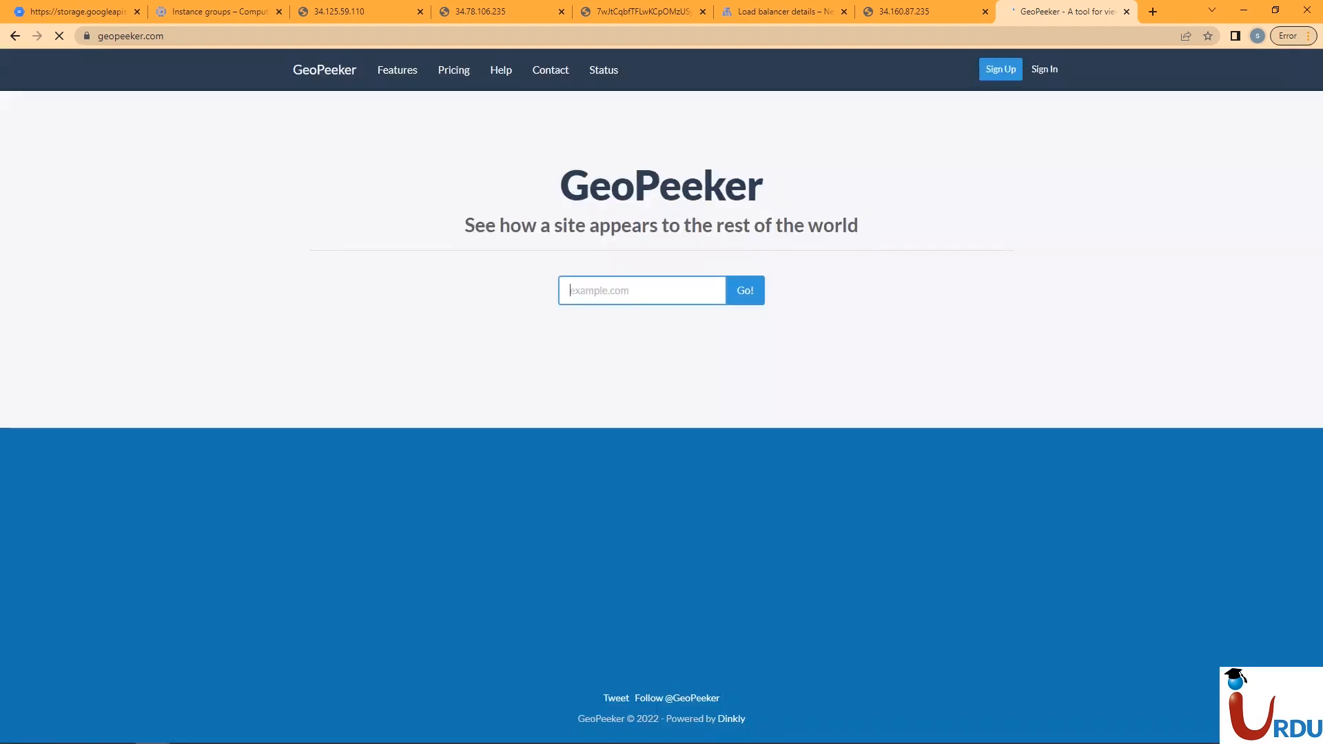
{"action": "key", "text": "ctrl+v"}
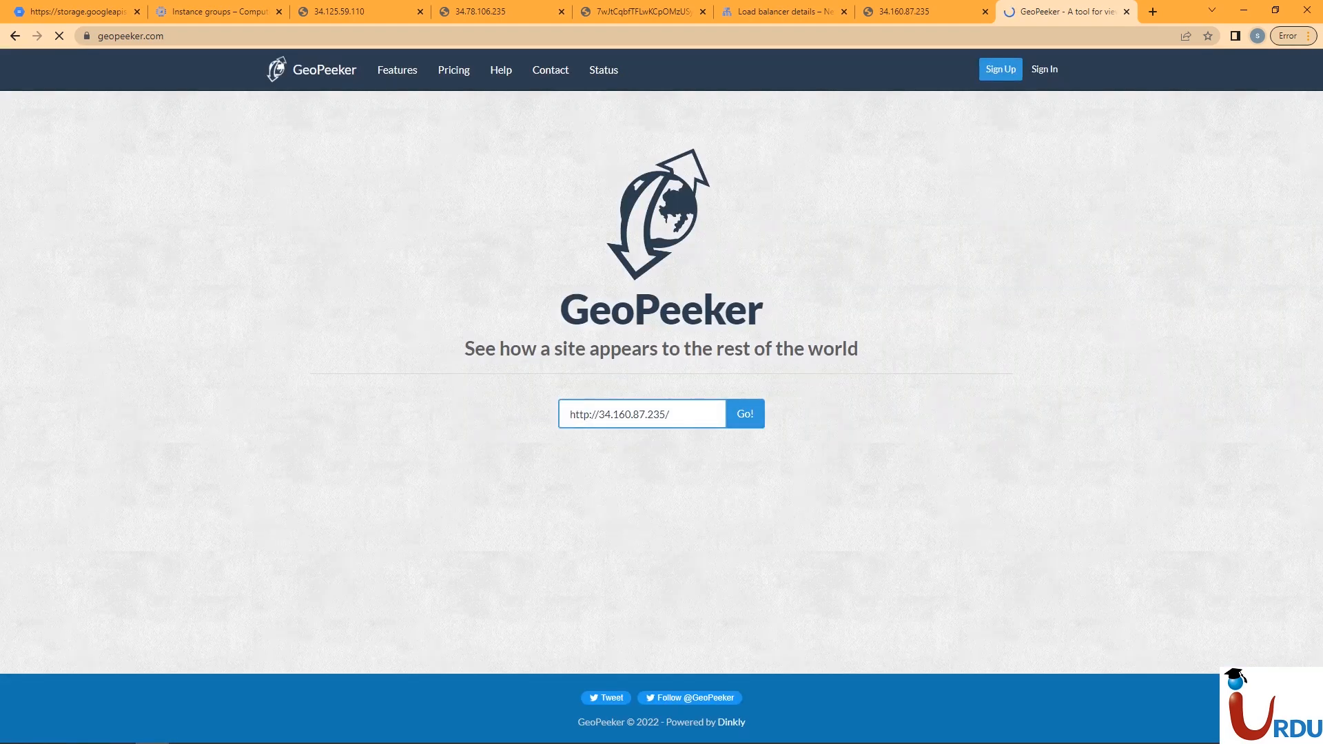
{"action": "left_click", "coordinate": [746, 414]}
Step: Return to the 34.160.87.235 page, reload it, highlight the server hostname and client IP address, and reload it again
{"action": "left_click", "coordinate": [923, 12]}
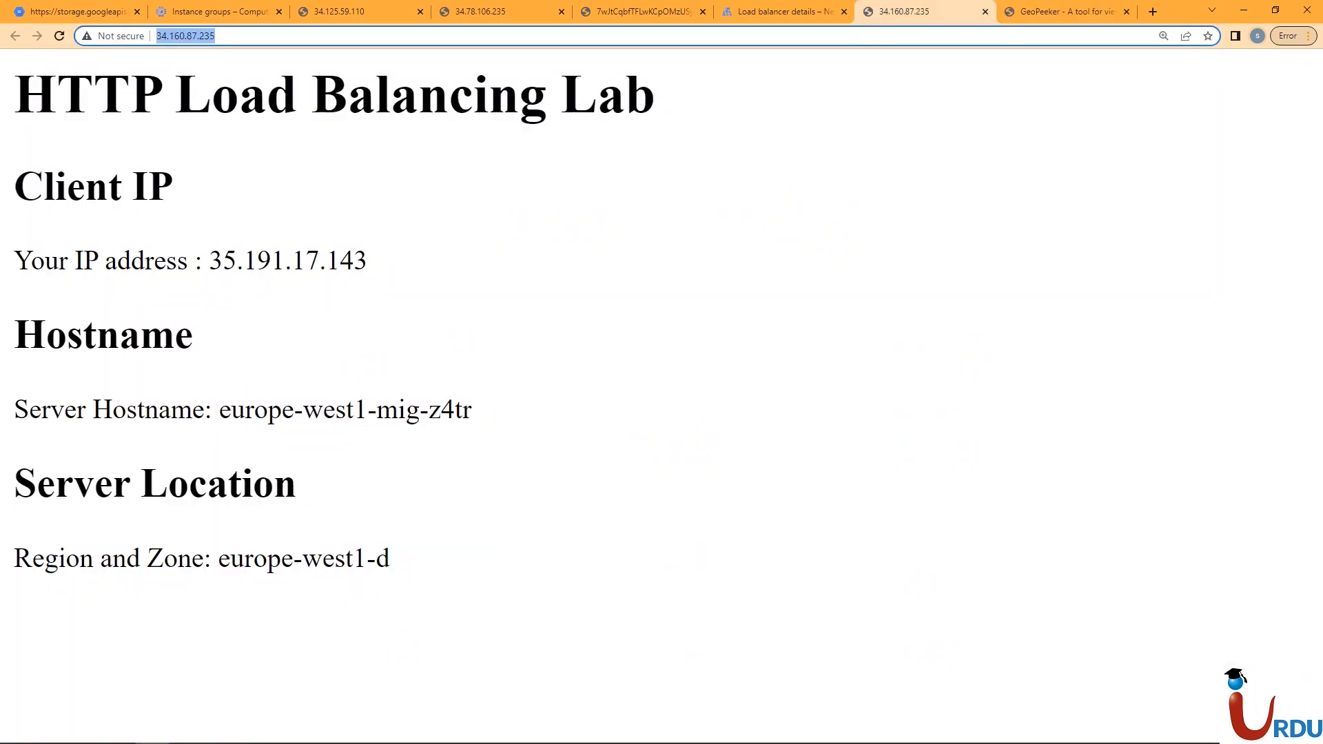
{"action": "left_click", "coordinate": [59, 36]}
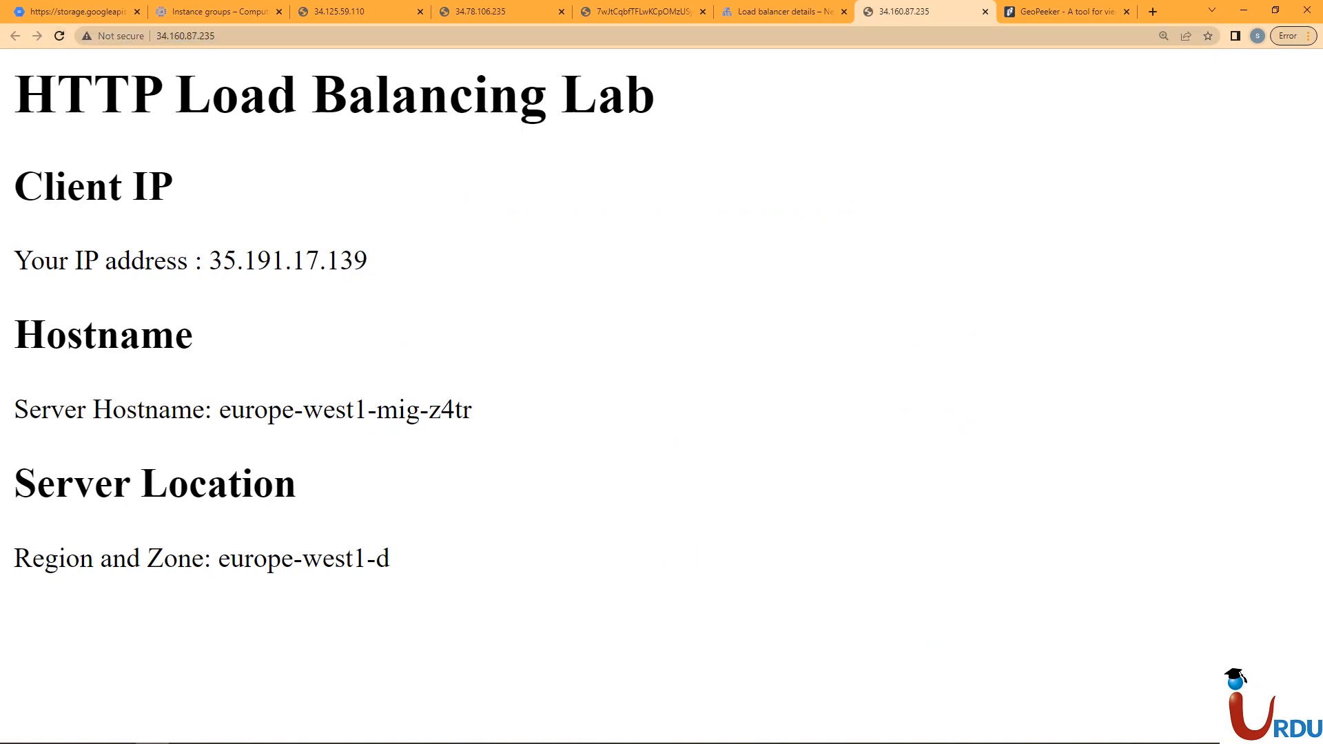
{"action": "left_click_drag", "start_coordinate": [213, 410], "coordinate": [464, 413]}
{"action": "left_click", "coordinate": [331, 412]}
{"action": "left_click_drag", "start_coordinate": [324, 412], "coordinate": [335, 411]}
{"action": "left_click_drag", "start_coordinate": [221, 411], "coordinate": [471, 411]}
{"action": "mouse_move", "coordinate": [221, 411]}
{"action": "left_mouse_down"}
{"action": "mouse_move", "coordinate": [471, 412]}
{"action": "mouse_move", "coordinate": [205, 412]}
{"action": "left_mouse_up"}
{"action": "left_click", "coordinate": [207, 412]}
{"action": "left_click_drag", "start_coordinate": [238, 262], "coordinate": [375, 310]}
{"action": "left_click", "coordinate": [376, 310]}
{"action": "left_click", "coordinate": [60, 35]}
{"action": "left_click", "coordinate": [1062, 11]}
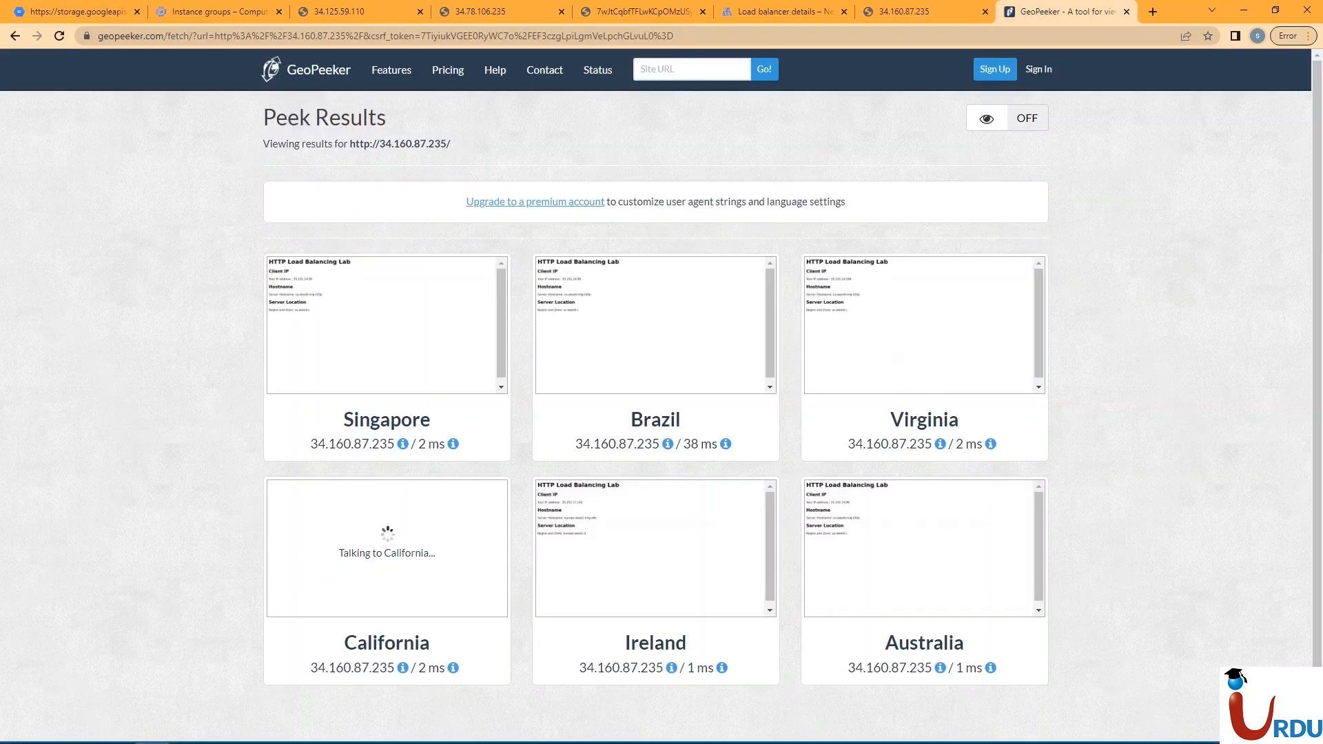
{"action": "scroll", "coordinate": [662, 405], "scroll_direction": "down", "scroll_amount": 1}
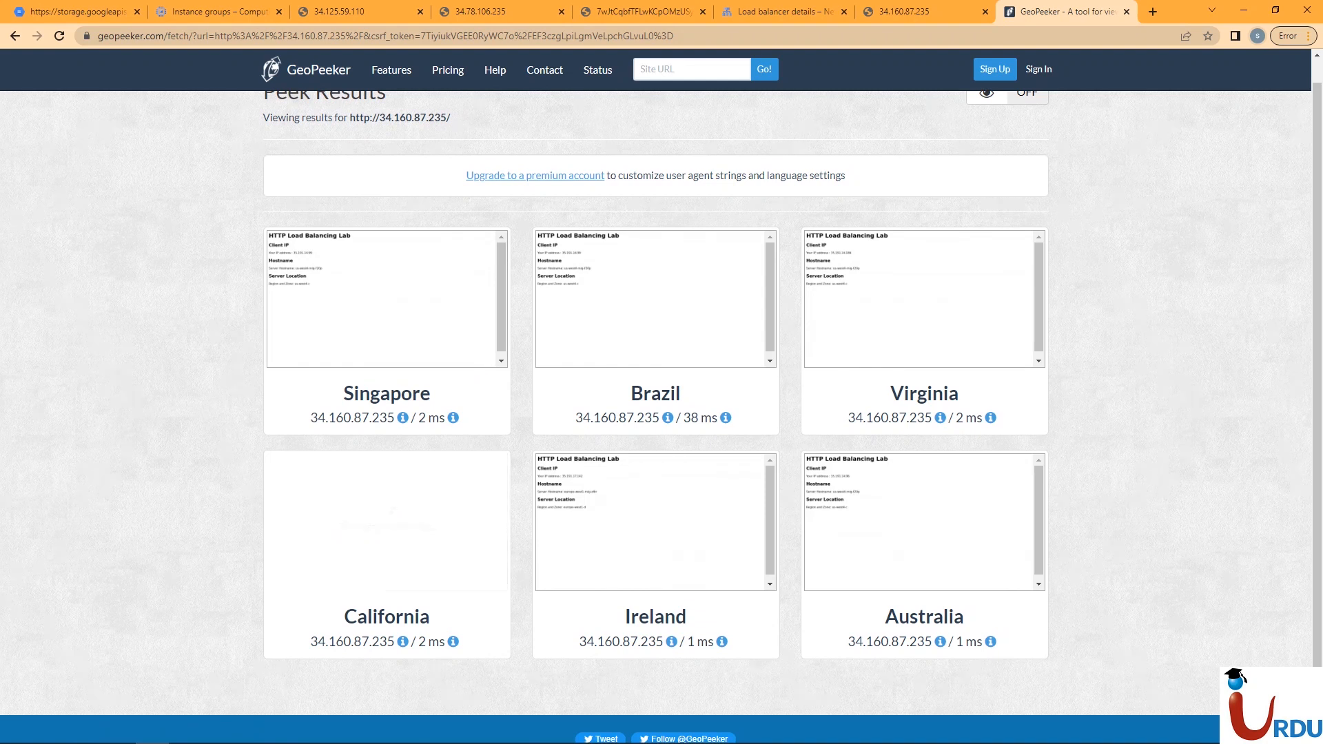
{"action": "key", "text": "ctrl+plus"}
{"action": "key", "text": "ctrl+plus"}
{"action": "key", "text": "ctrl+plus"}
{"action": "key", "text": "ctrl+plus"}
{"action": "key", "text": "ctrl+plus"}
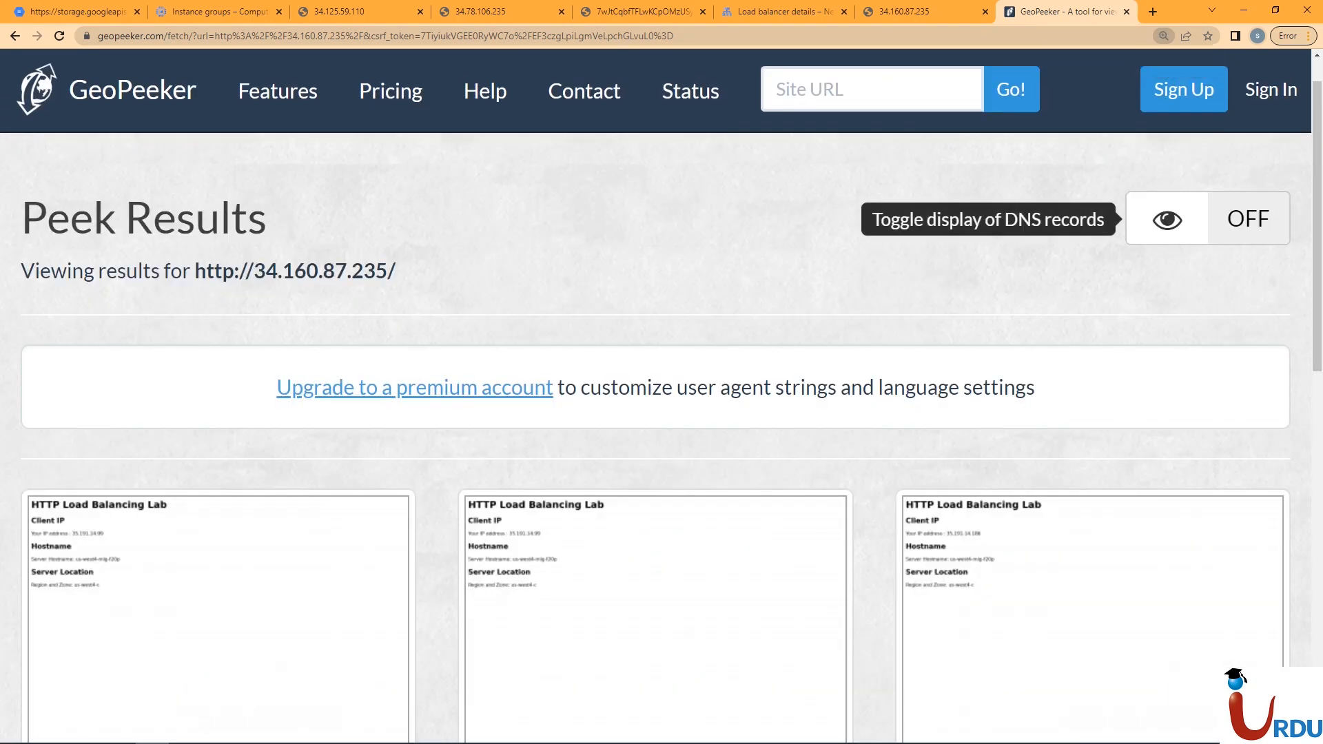
{"action": "key", "text": "ctrl+minus"}
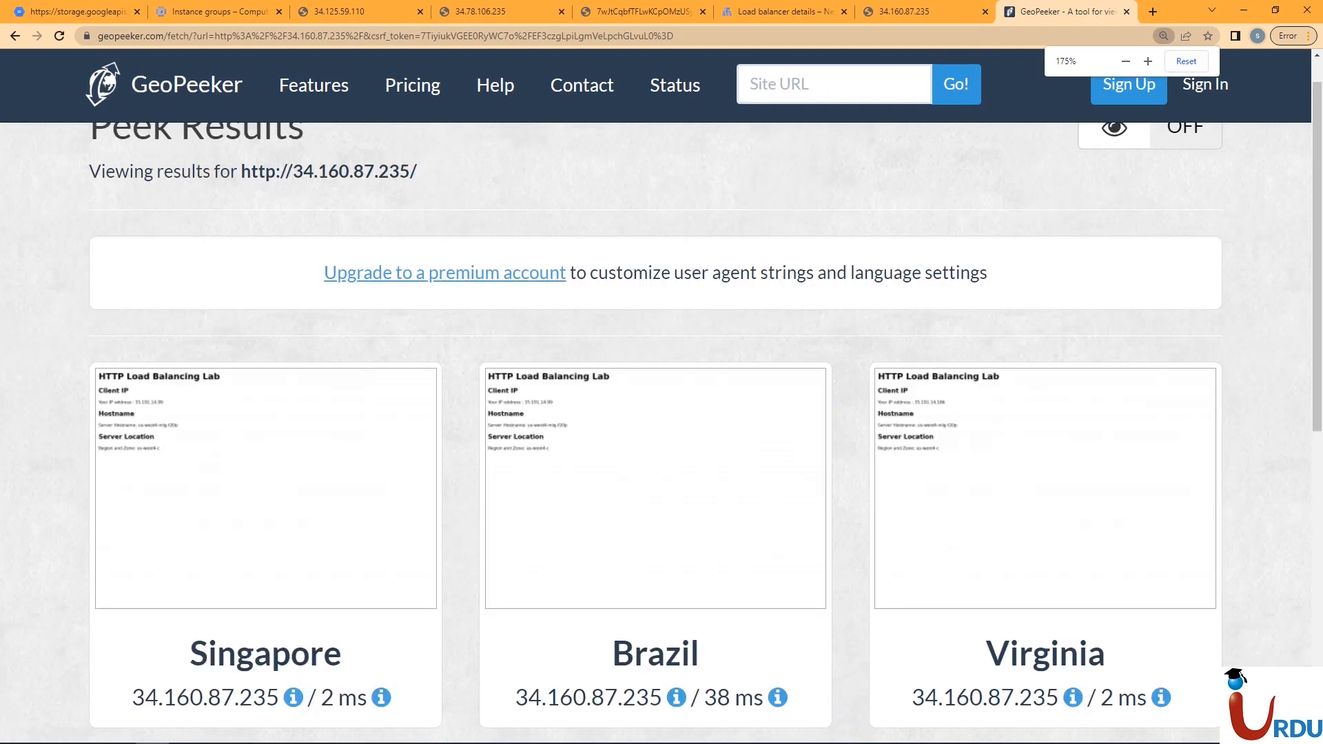
{"action": "left_click_drag", "start_coordinate": [1317, 255], "coordinate": [1318, 334]}
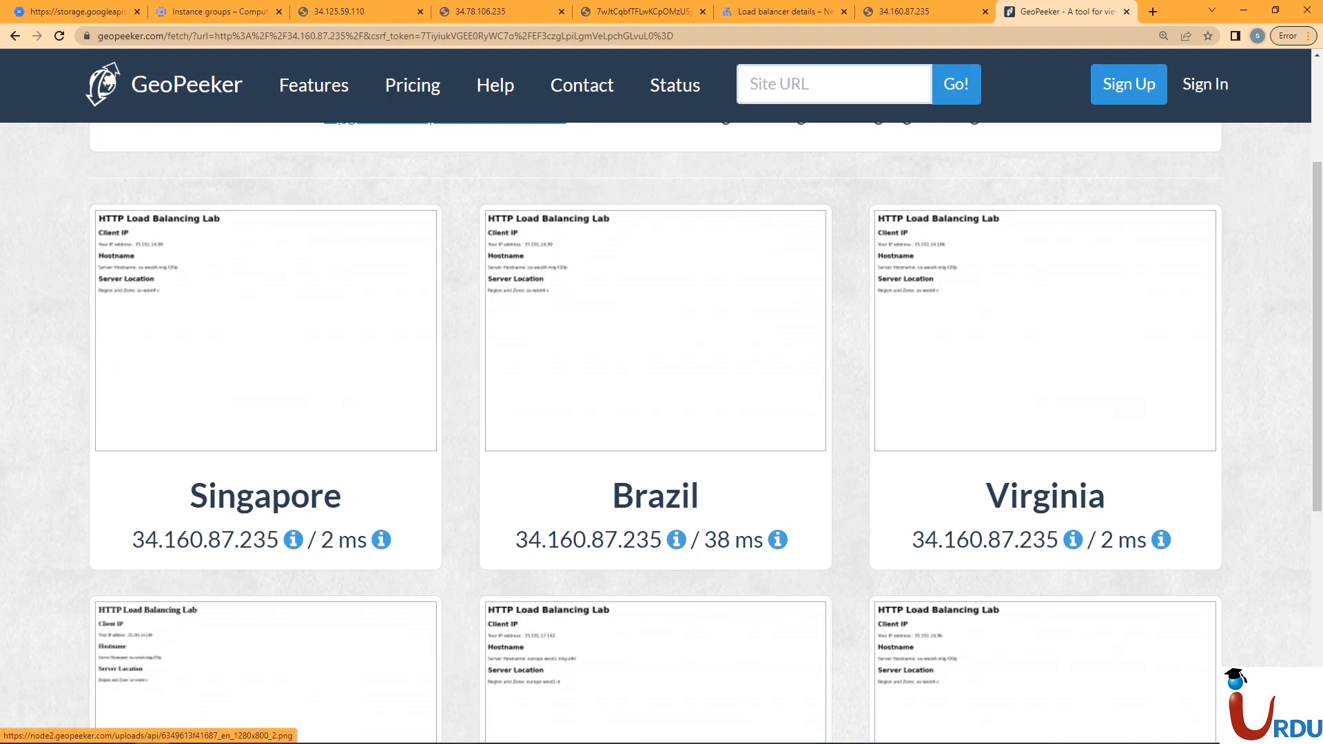
{"action": "scroll", "coordinate": [655, 436], "scroll_direction": "down", "scroll_amount": 4}
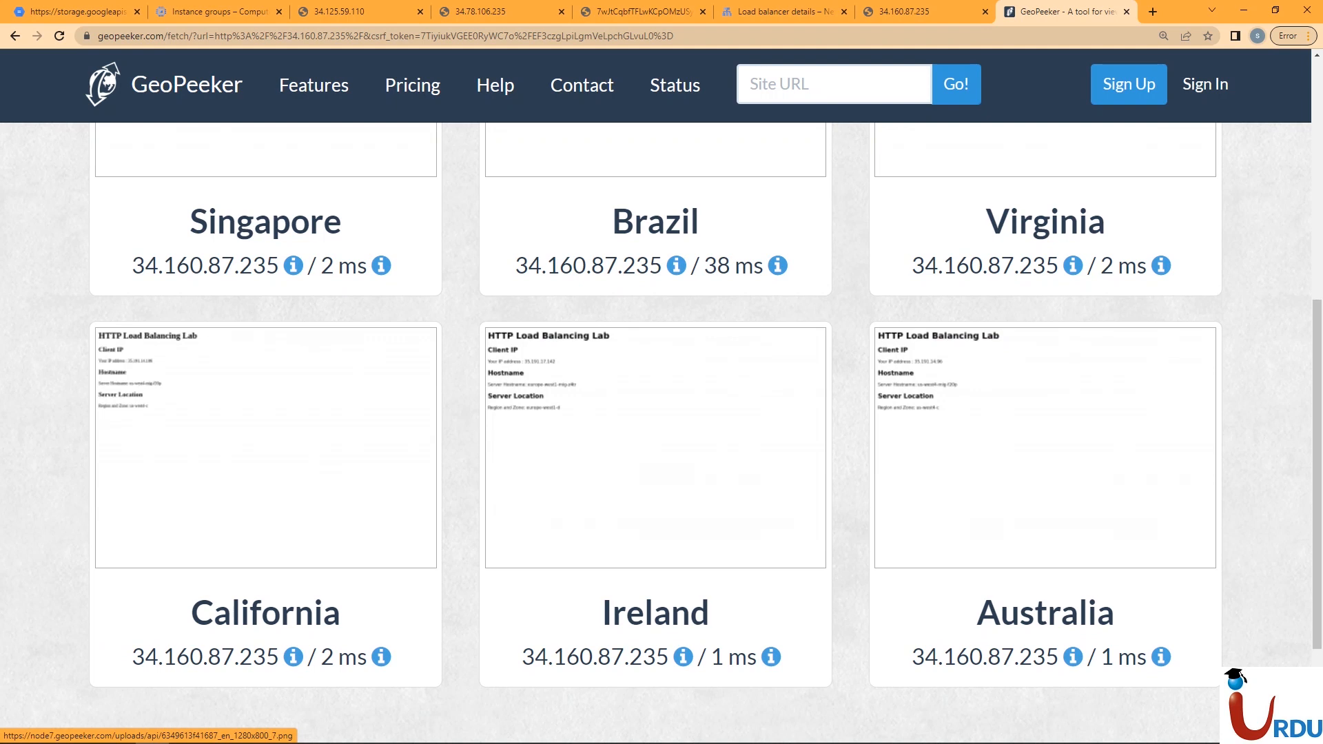
Step: Enlarge the Ireland and Virginia page captures in turn to read which server answered, closing each one
{"action": "left_click", "coordinate": [655, 448]}
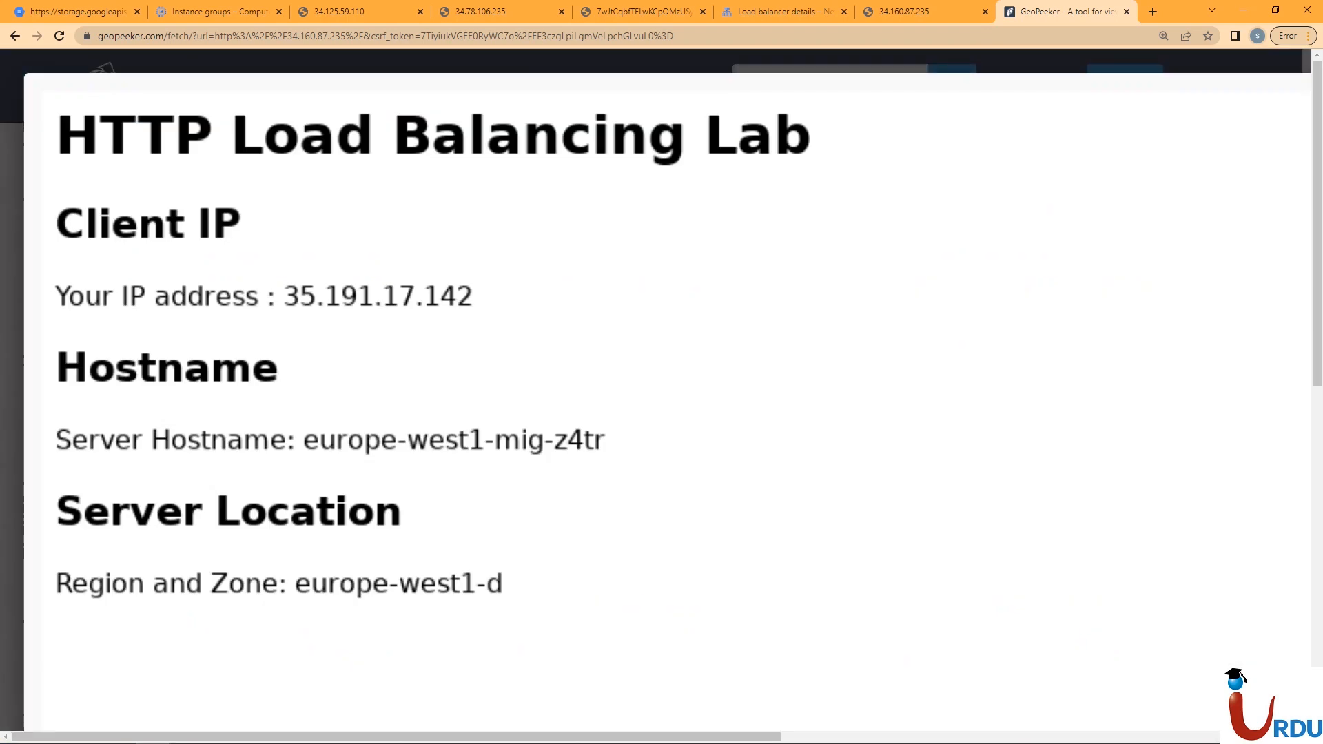
{"action": "key", "text": "Escape"}
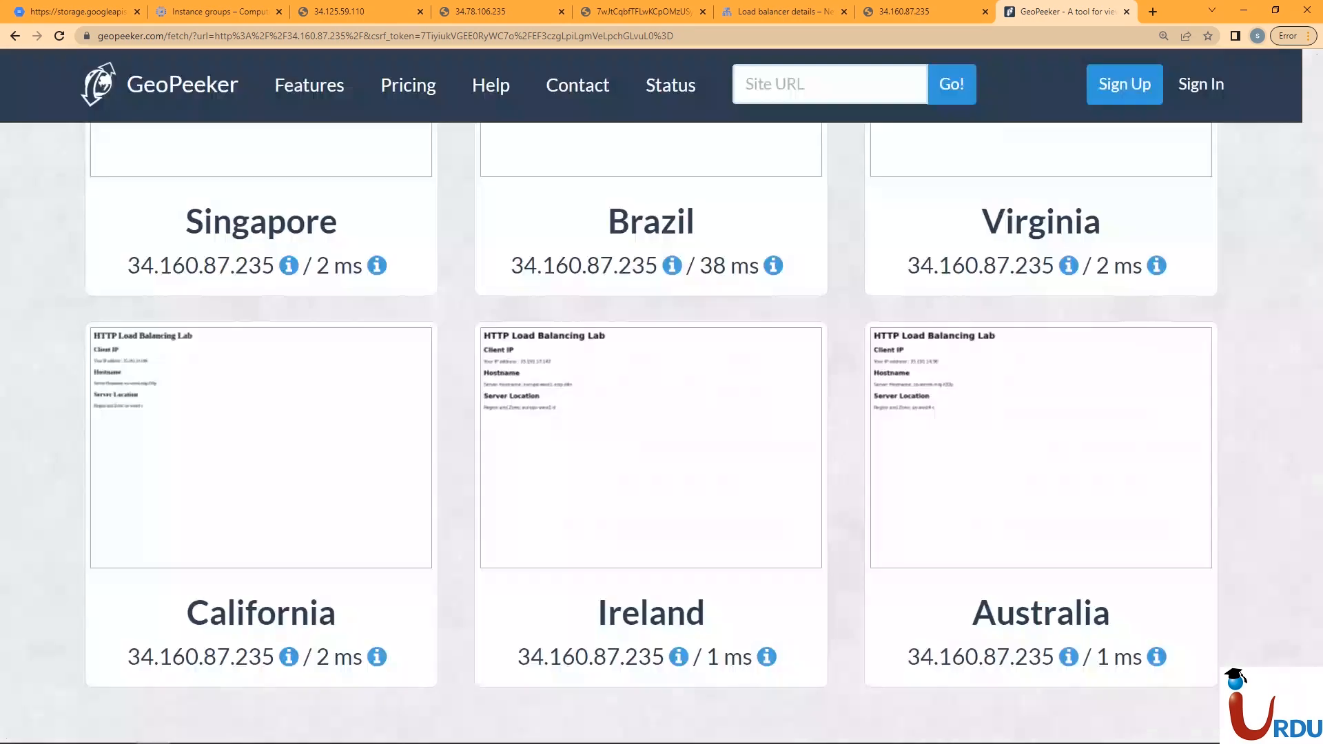
{"action": "scroll", "coordinate": [655, 448], "scroll_direction": "up", "scroll_amount": 3}
{"action": "left_click", "coordinate": [655, 324]}
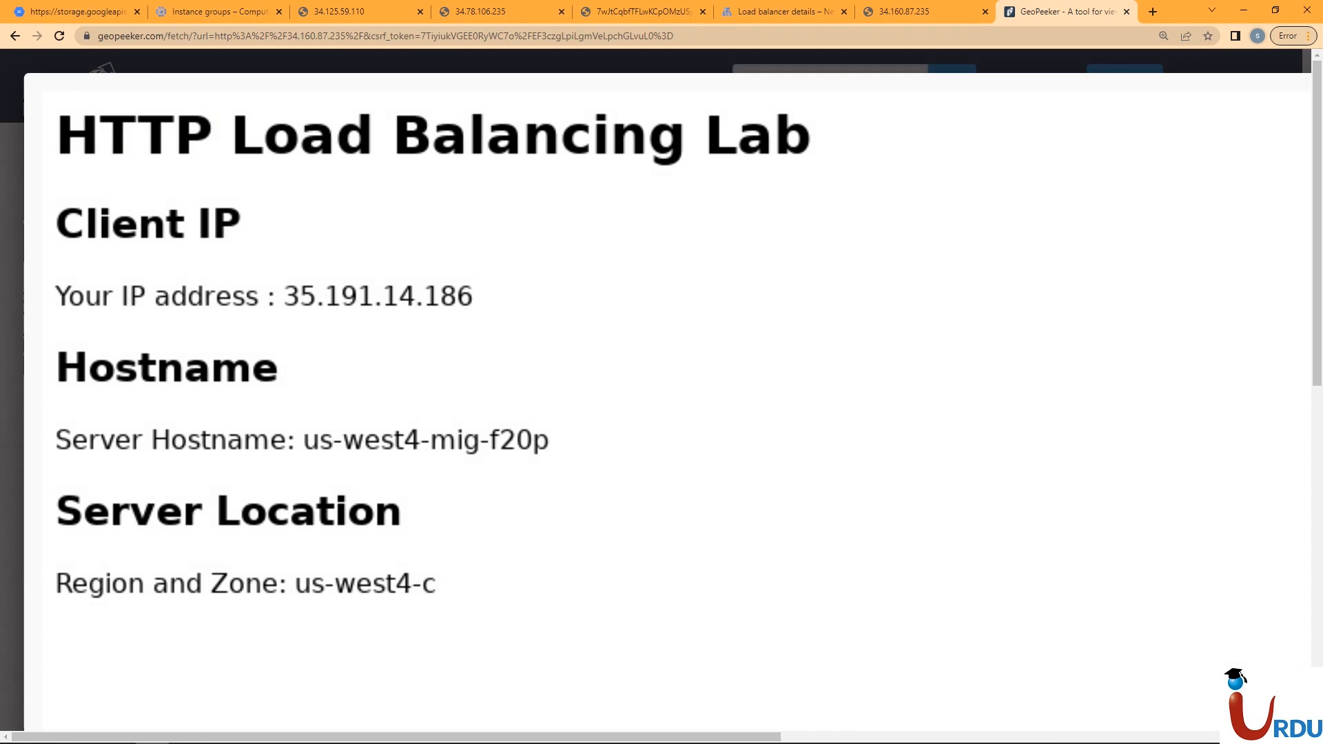
{"action": "key", "text": "Escape"}
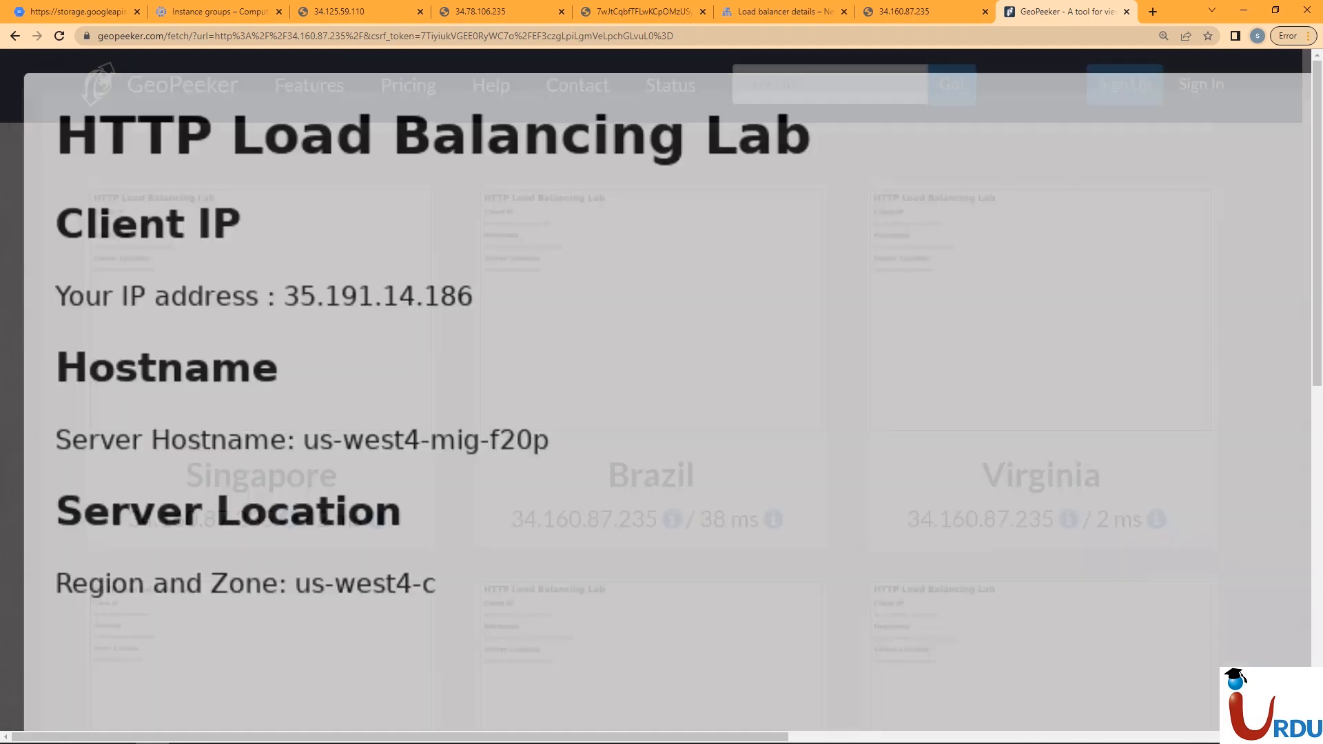
Step: Enlarge the Australia and Brazil page captures in turn to compare their server details, closing each one
{"action": "scroll", "coordinate": [655, 432], "scroll_direction": "down", "scroll_amount": 5}
{"action": "left_click", "coordinate": [1045, 390]}
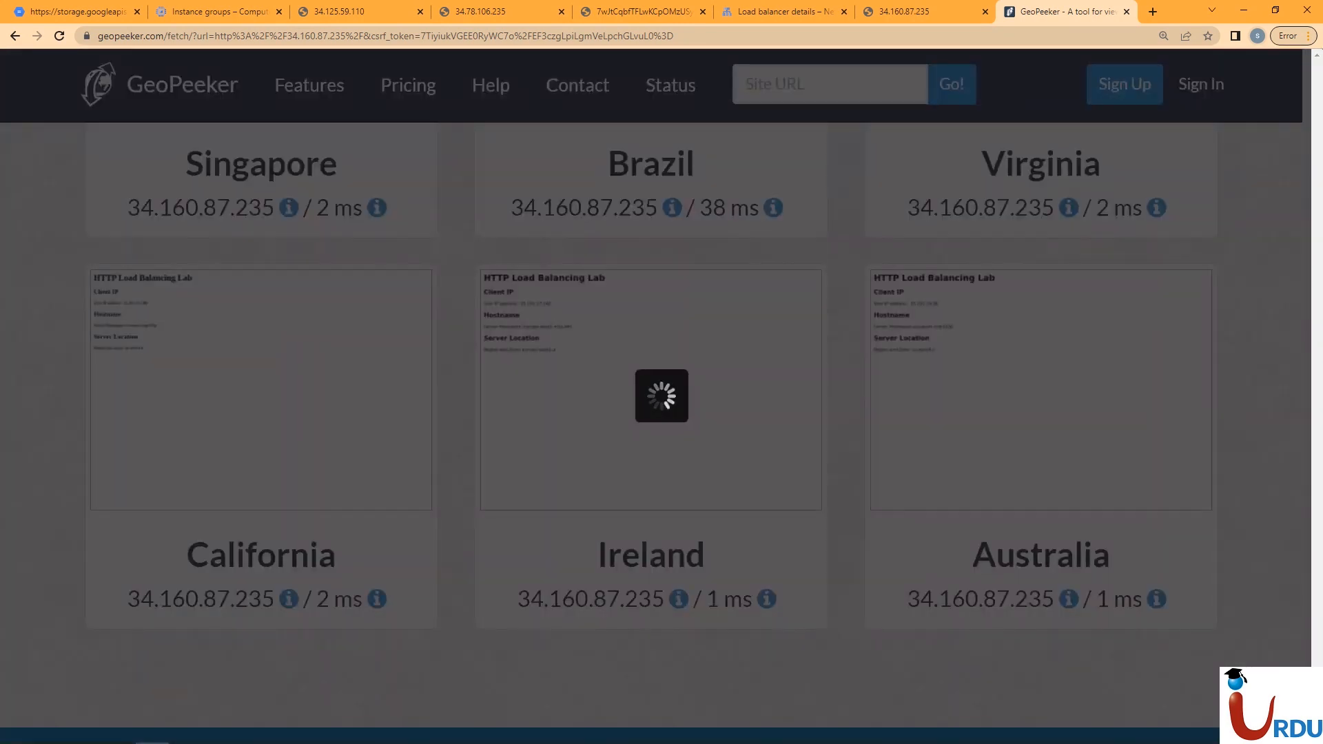
{"action": "key", "text": "Escape"}
{"action": "scroll", "coordinate": [655, 433], "scroll_direction": "up", "scroll_amount": 4}
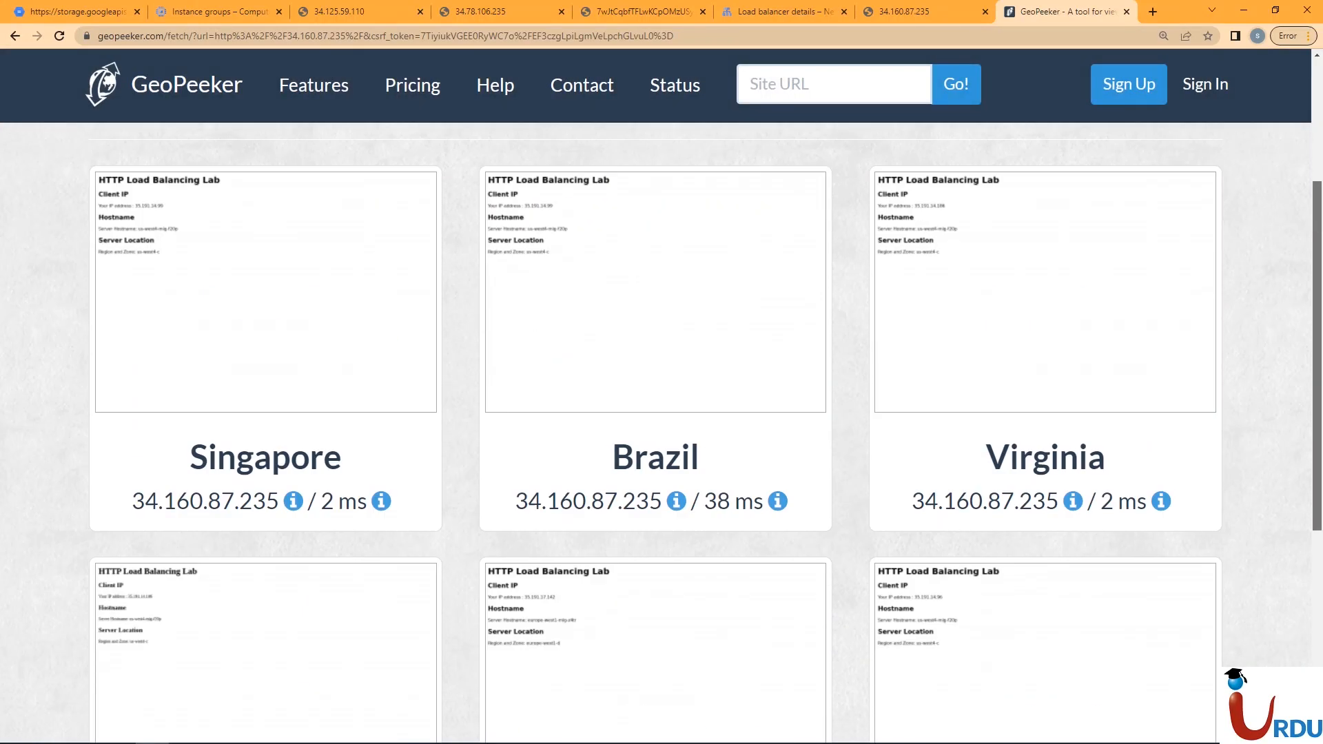
{"action": "left_click", "coordinate": [655, 292]}
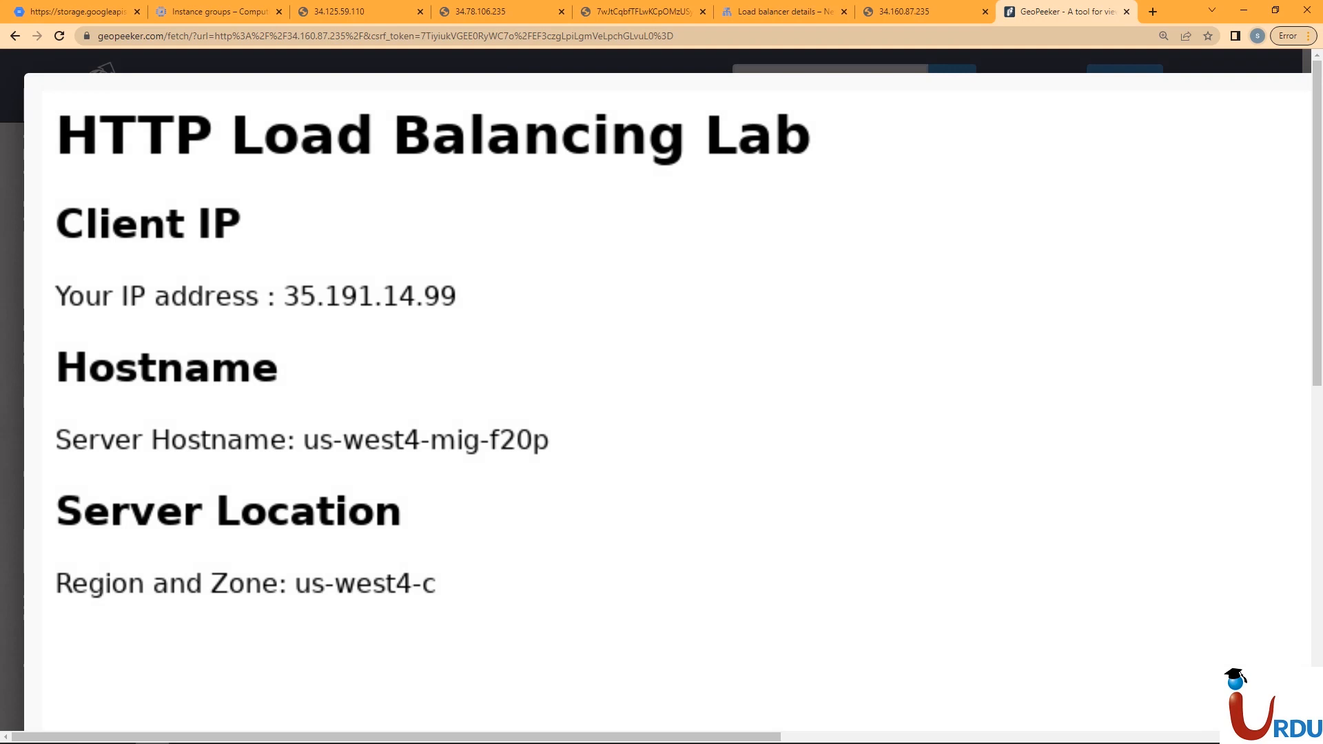
{"action": "key", "text": "Escape"}
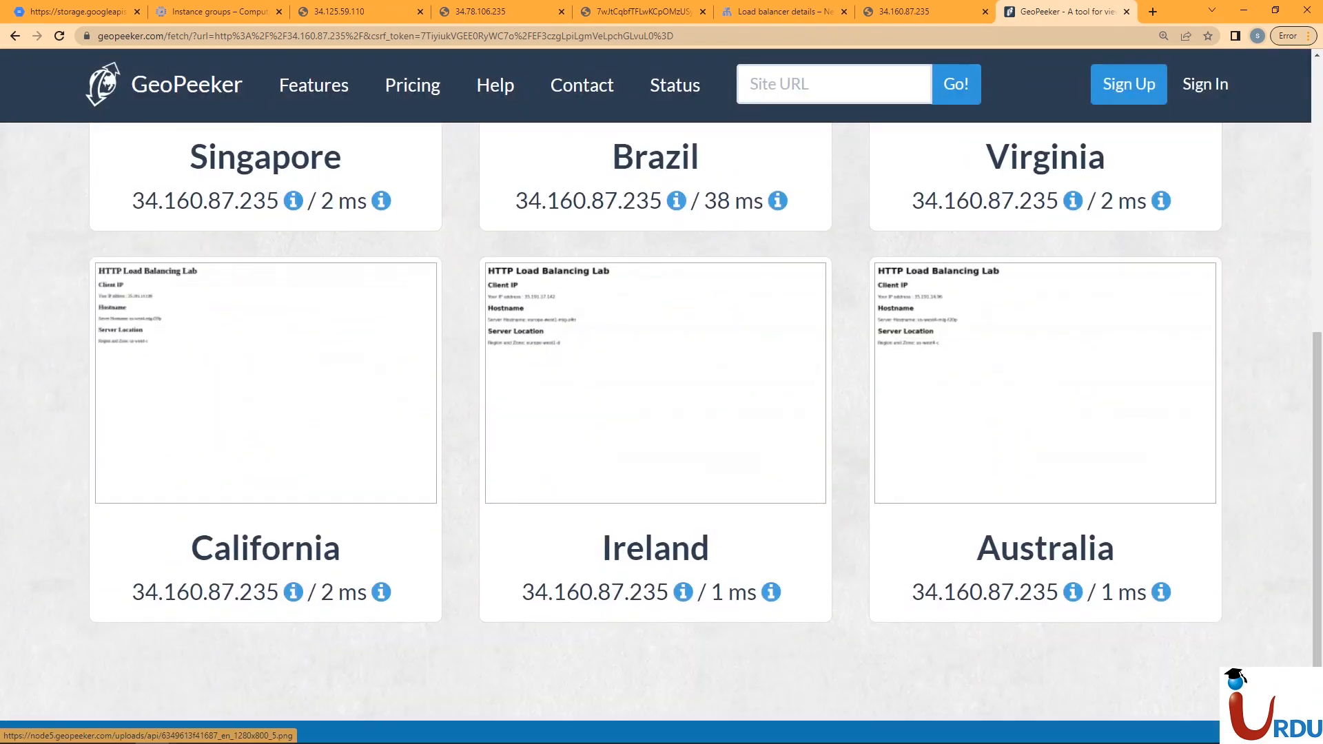
Step: Enlarge the California capture and the Ireland capture again to compare their server locations, closing each one
{"action": "left_click", "coordinate": [265, 383]}
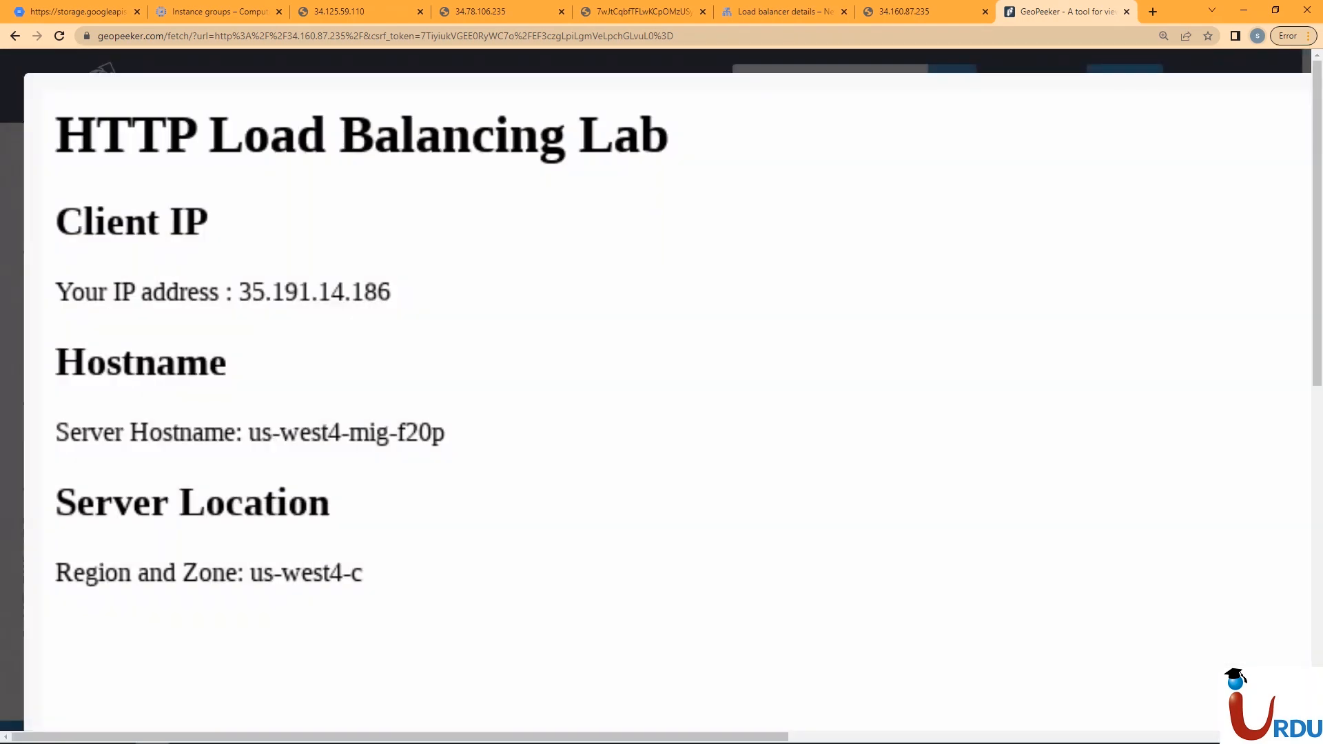
{"action": "key", "text": "Escape"}
{"action": "left_click", "coordinate": [694, 382]}
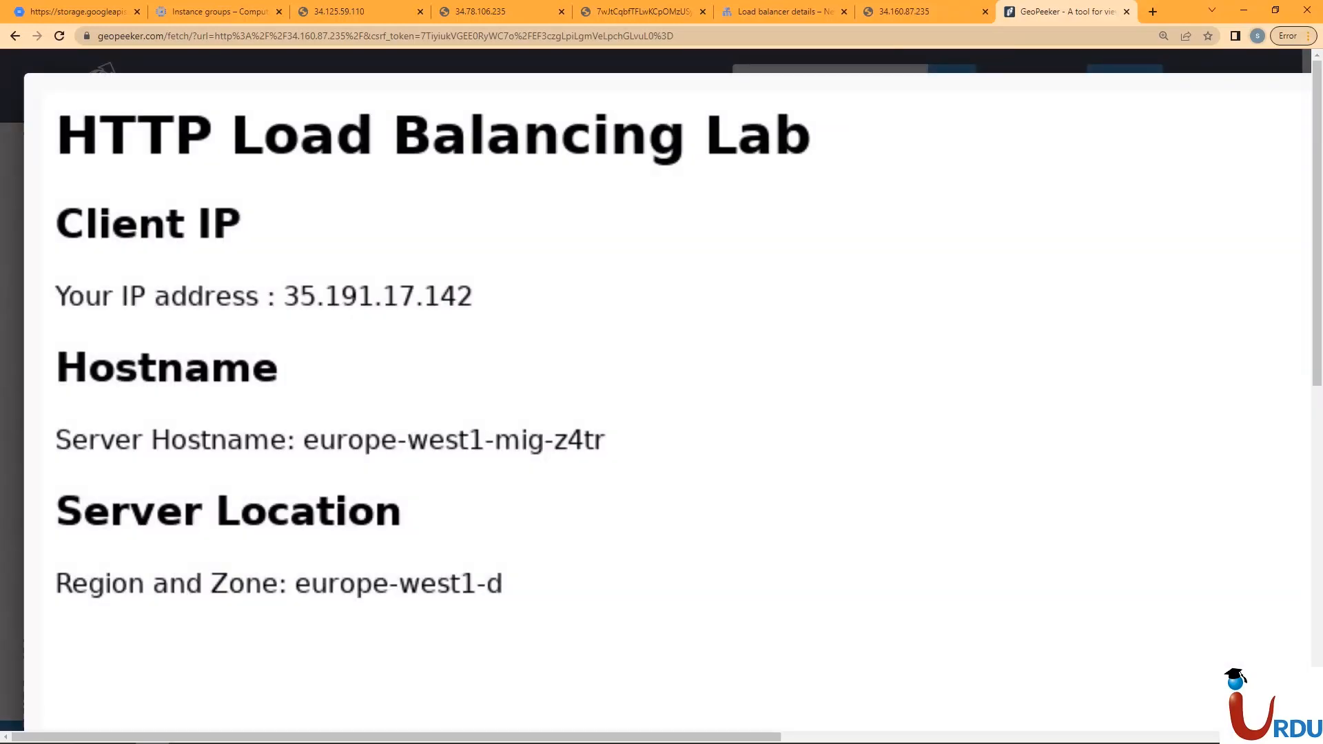
{"action": "key", "text": "Escape"}
{"action": "left_click_drag", "start_coordinate": [1317, 483], "coordinate": [1317, 215]}
Step: Reload the load balancer page at 34.160.87.235 three more times, and return to the console's Instance groups list
{"action": "left_click", "coordinate": [927, 12]}
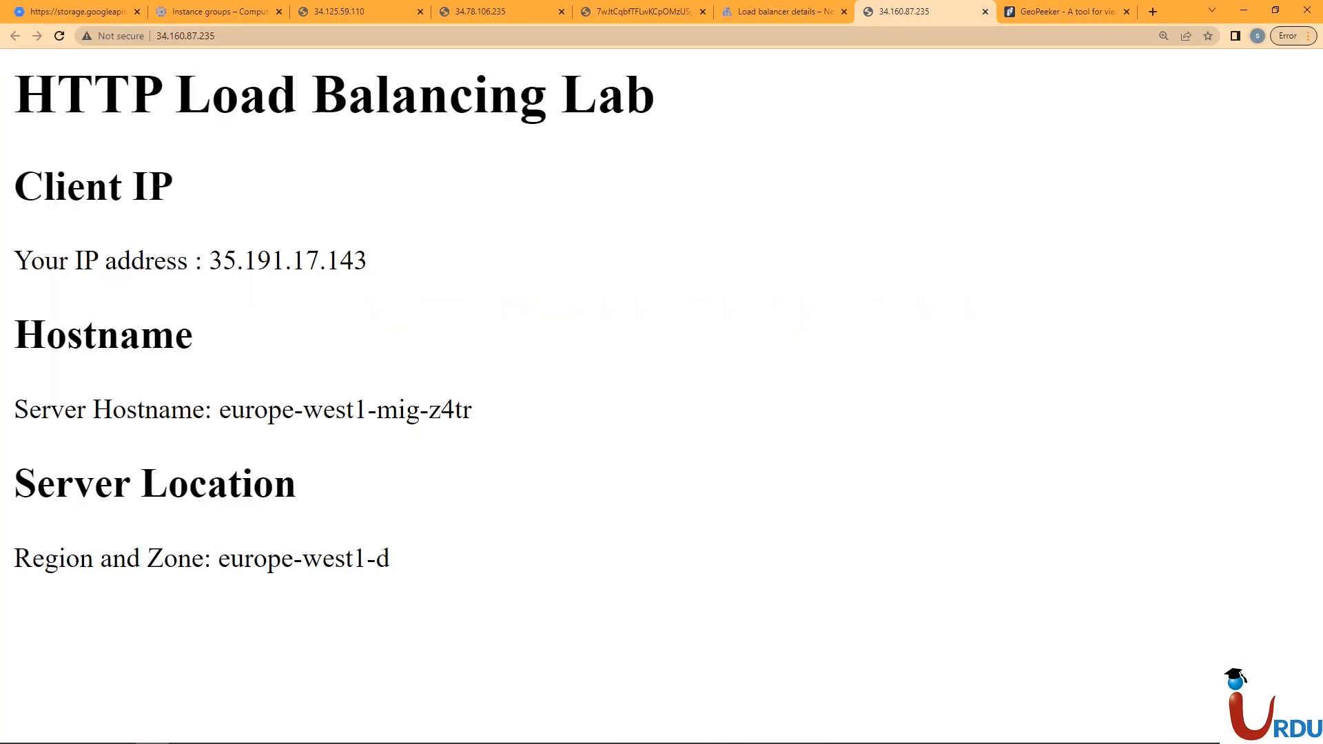
{"action": "key", "text": "F5"}
{"action": "key", "text": "F5"}
{"action": "key", "text": "F5"}
{"action": "left_click", "coordinate": [214, 12]}
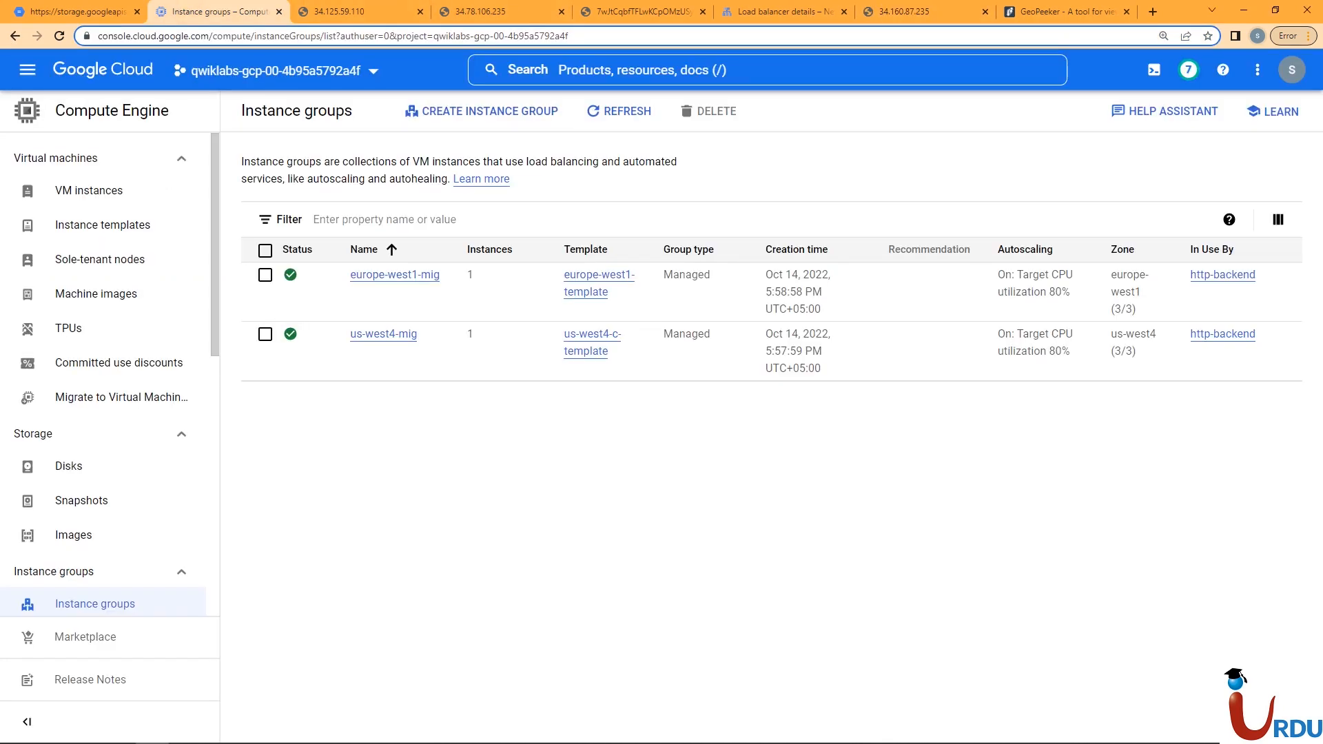
{"action": "left_click", "coordinate": [77, 11]}
{"action": "left_click", "coordinate": [214, 11]}
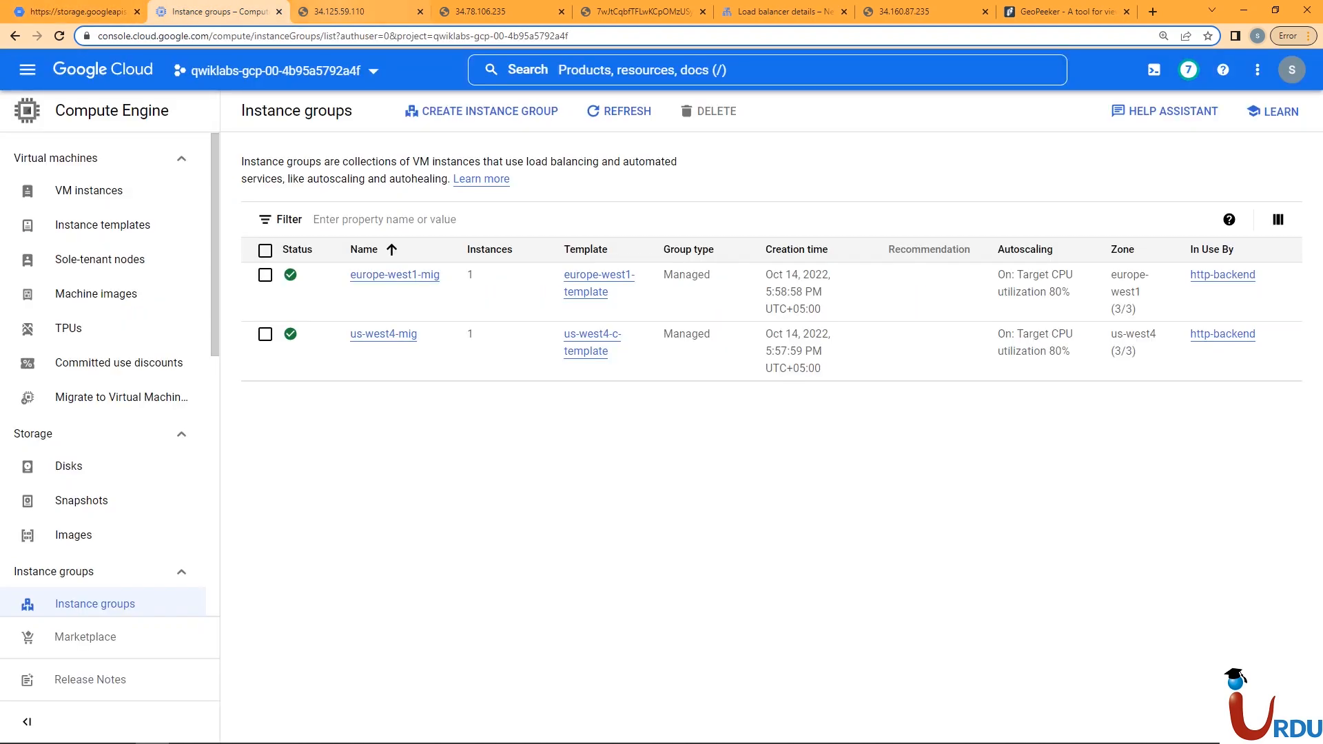
Step: Switch to PowerPoint to review the Hands-On Lab slide's task list, and minimize it to return to the browser
{"action": "left_click", "coordinate": [119, 730]}
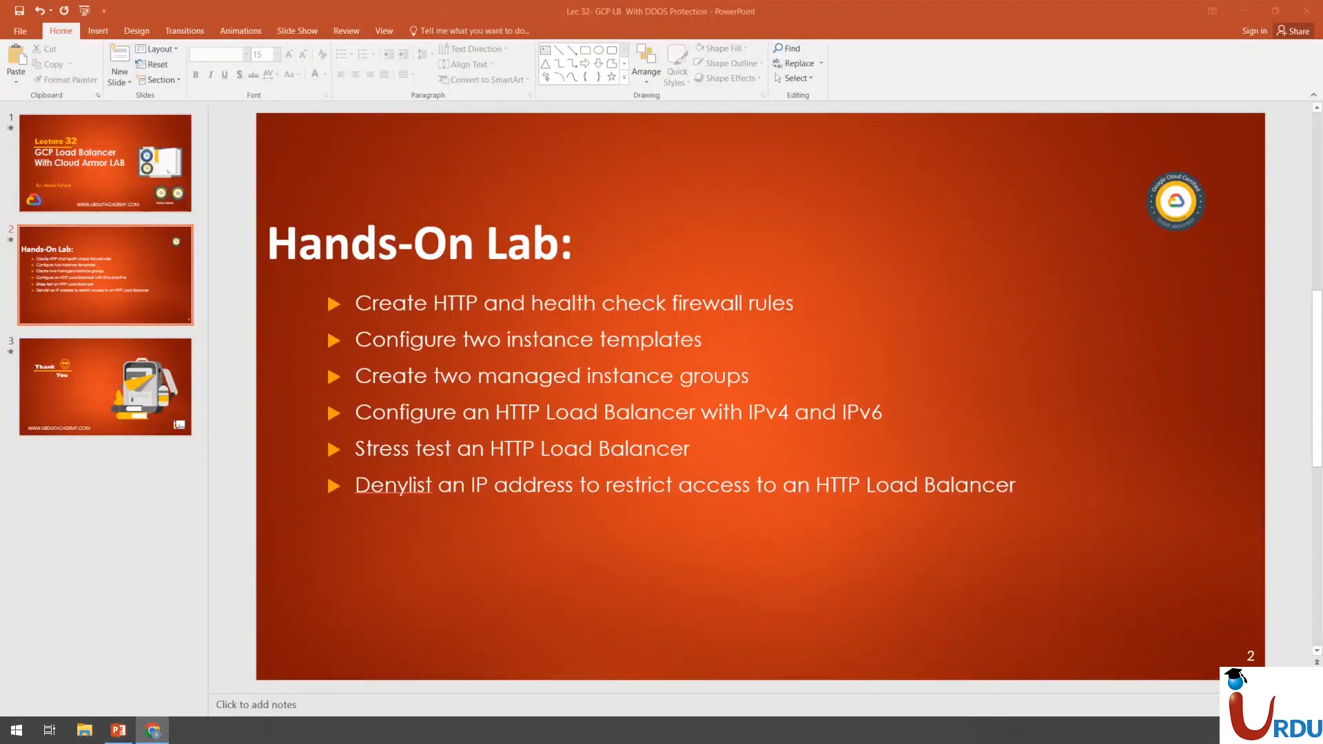
{"action": "left_click", "coordinate": [528, 412]}
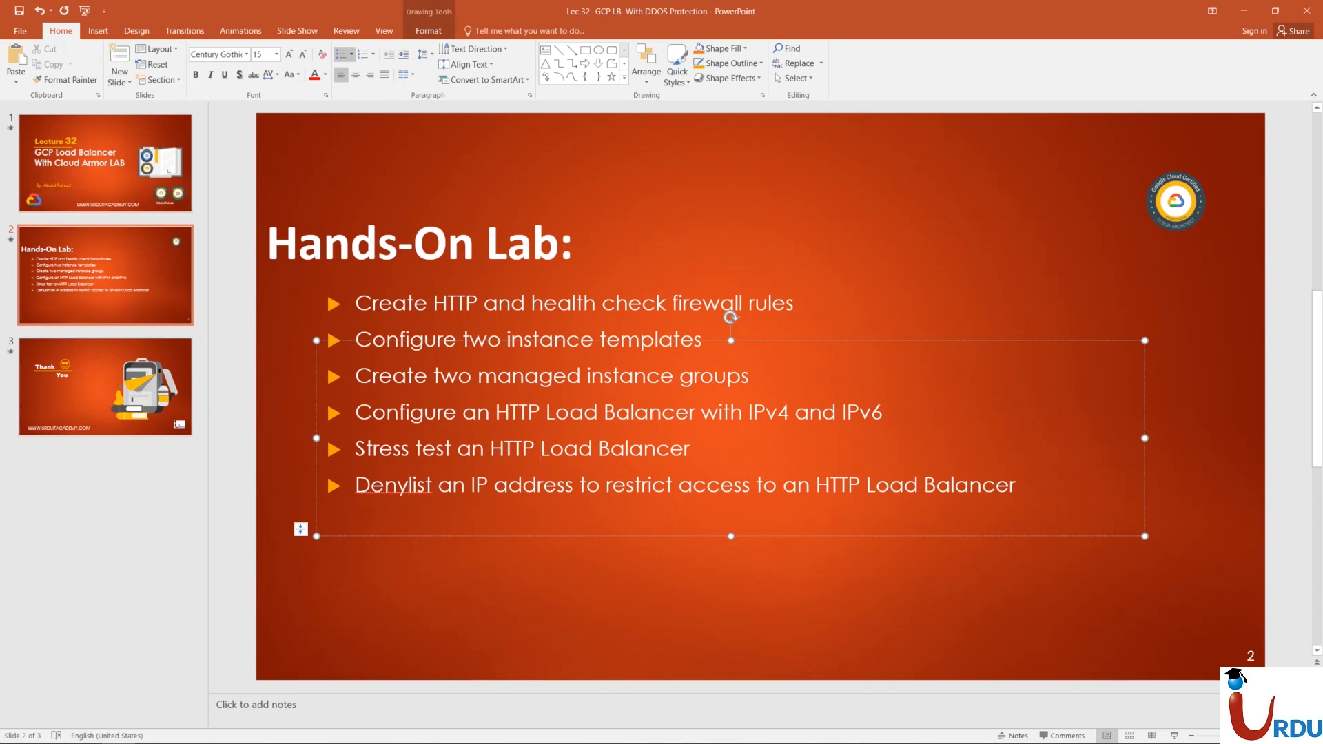
{"action": "left_click", "coordinate": [1245, 11]}
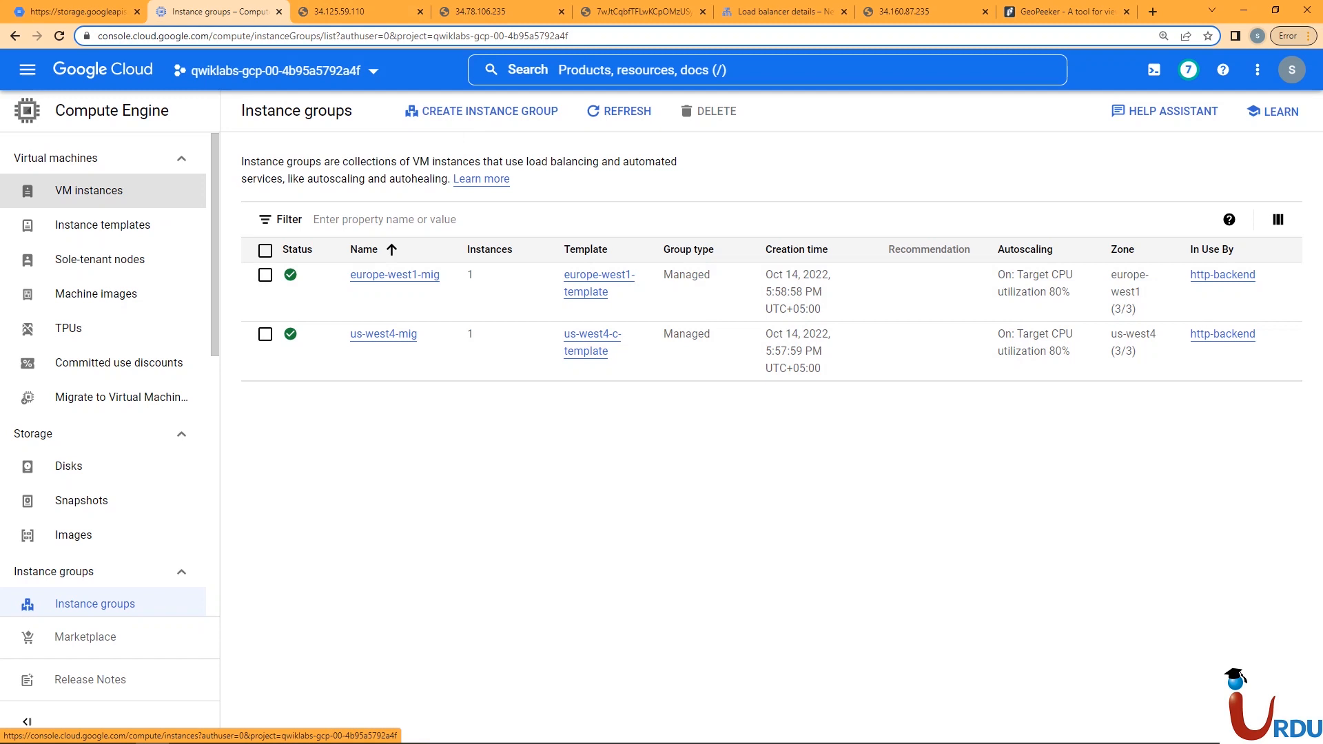
Step: Open the VM instances page in a separate tab and place that tab ahead of the Instance groups tab
{"action": "left_click", "coordinate": [89, 190]}
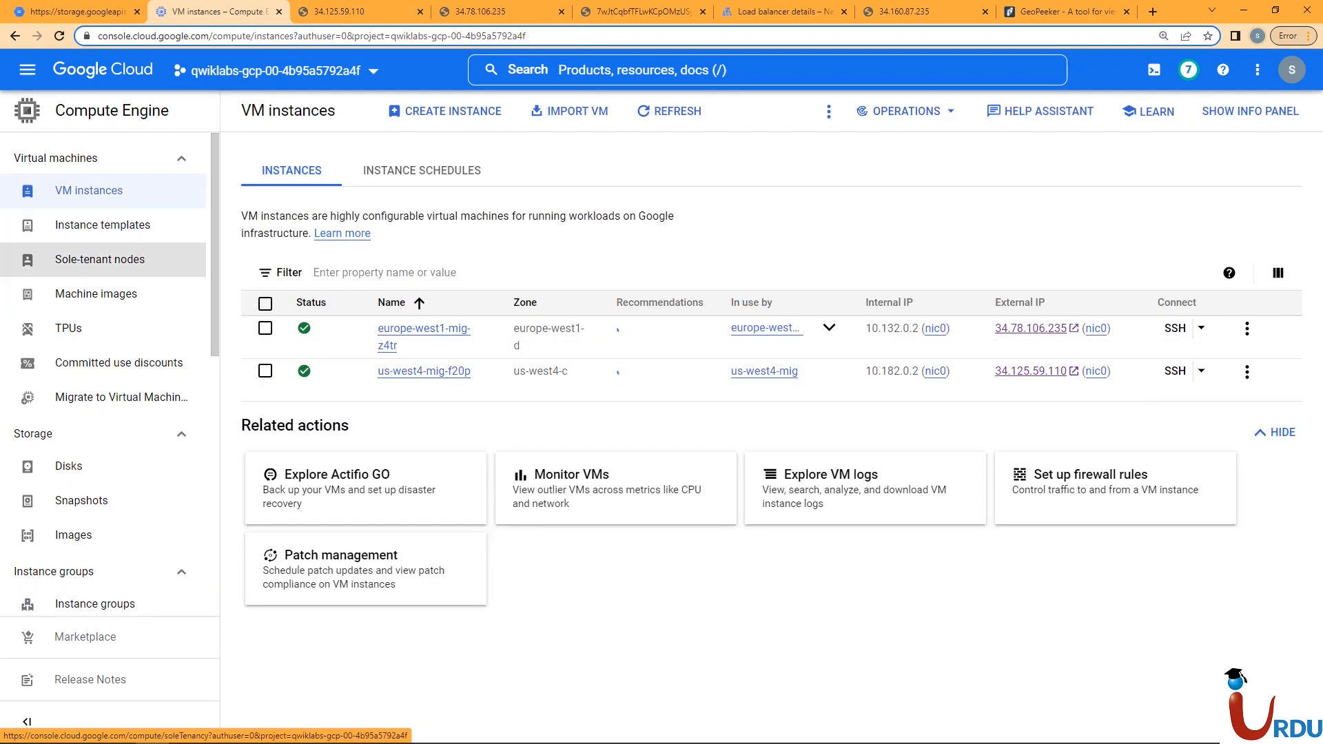
{"action": "left_click", "coordinate": [94, 603]}
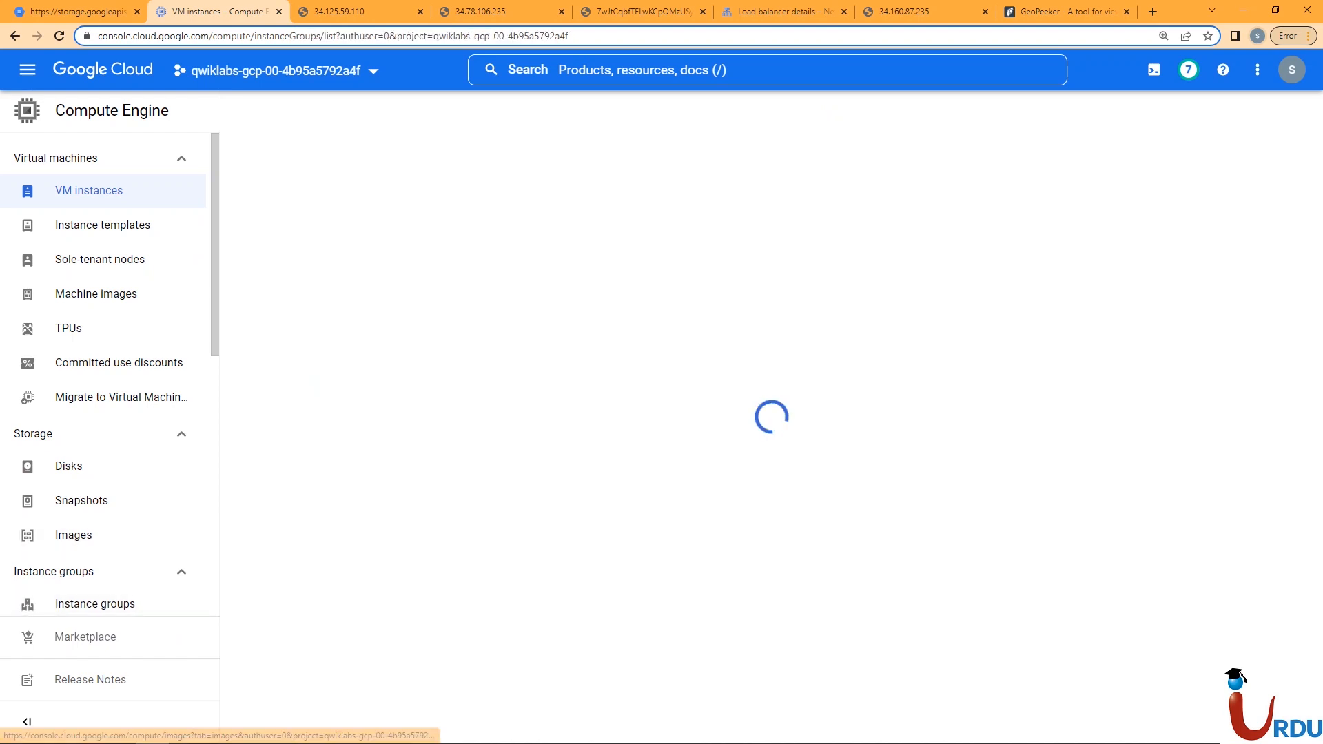
{"action": "right_click", "coordinate": [89, 190]}
{"action": "left_click", "coordinate": [179, 186]}
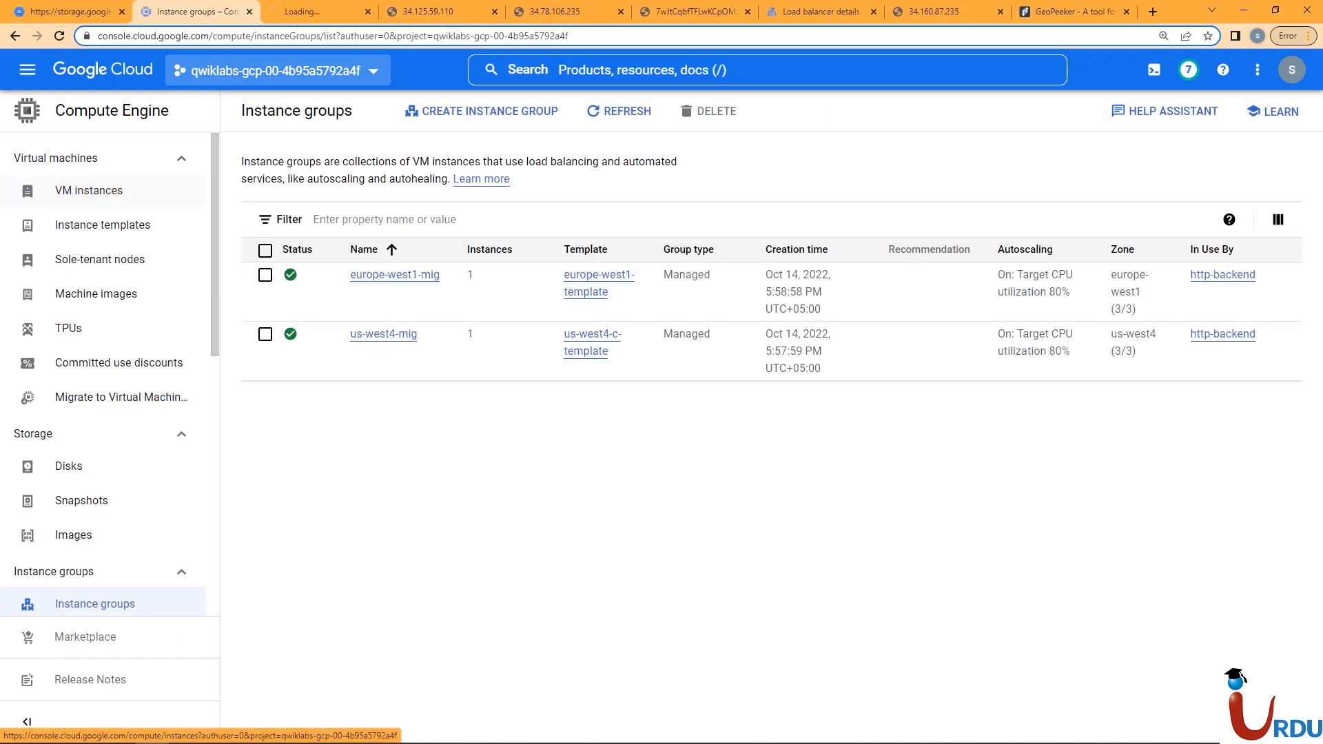
{"action": "left_click", "coordinate": [258, 11]}
{"action": "left_click_drag", "start_coordinate": [258, 11], "coordinate": [194, 11]}
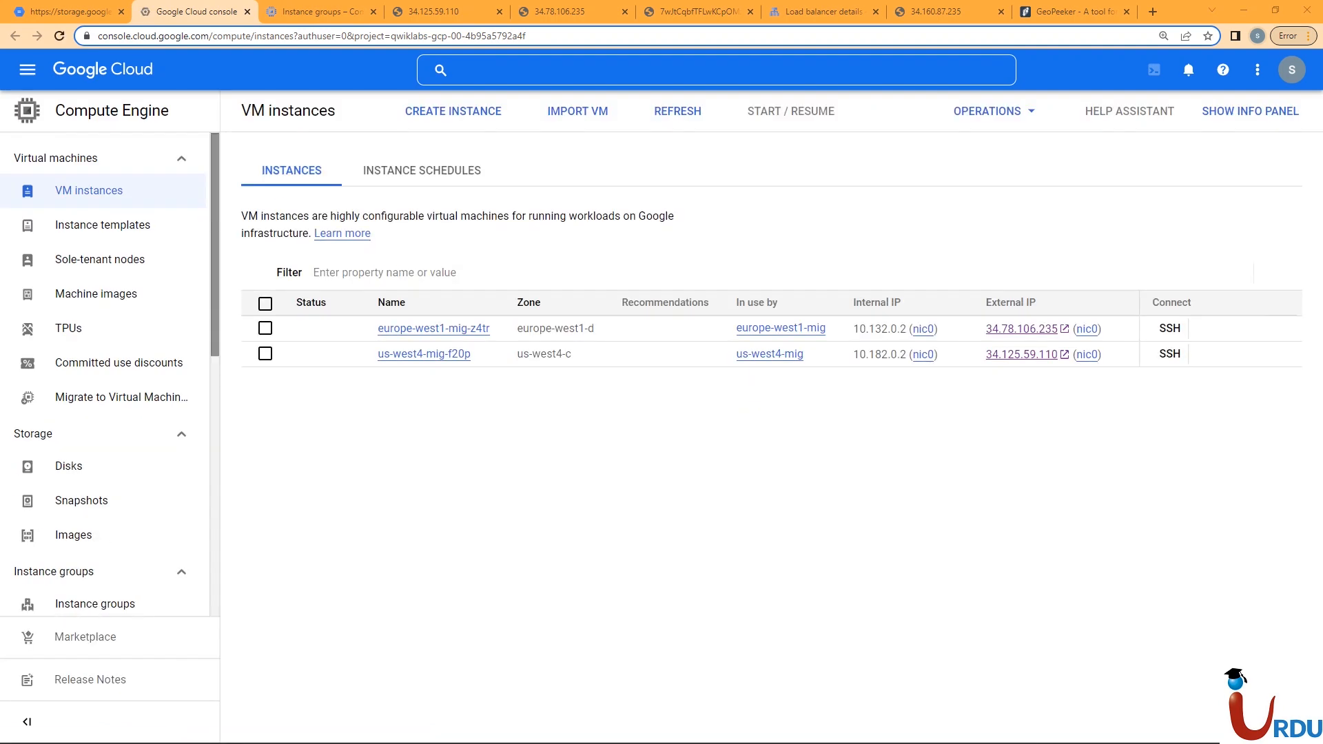
Step: Start a new VM instance named siege-vm in region us-central1 (Iowa), zone us-central1-a
{"action": "left_click", "coordinate": [445, 111]}
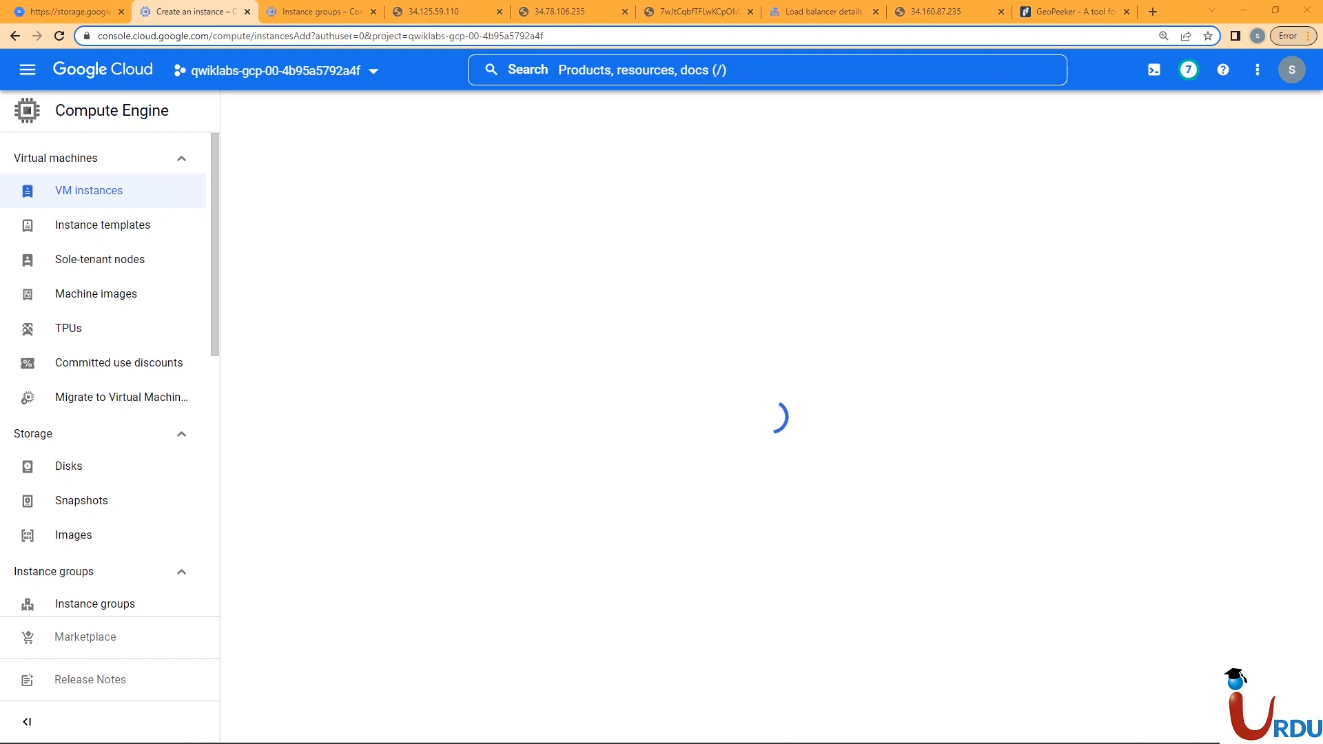
{"action": "left_click", "coordinate": [441, 173]}
{"action": "key", "text": "ctrl+a"}
{"action": "type", "text": "siege-vm"}
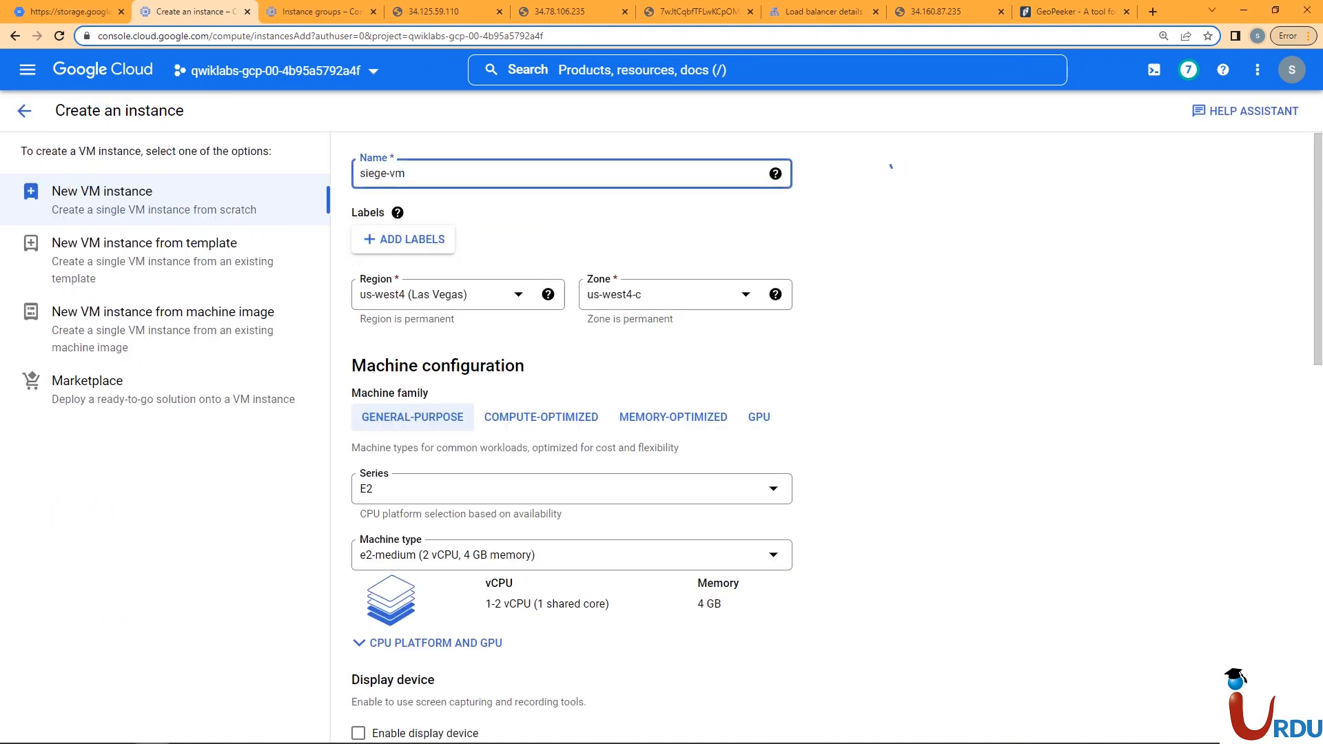
{"action": "left_click", "coordinate": [476, 295]}
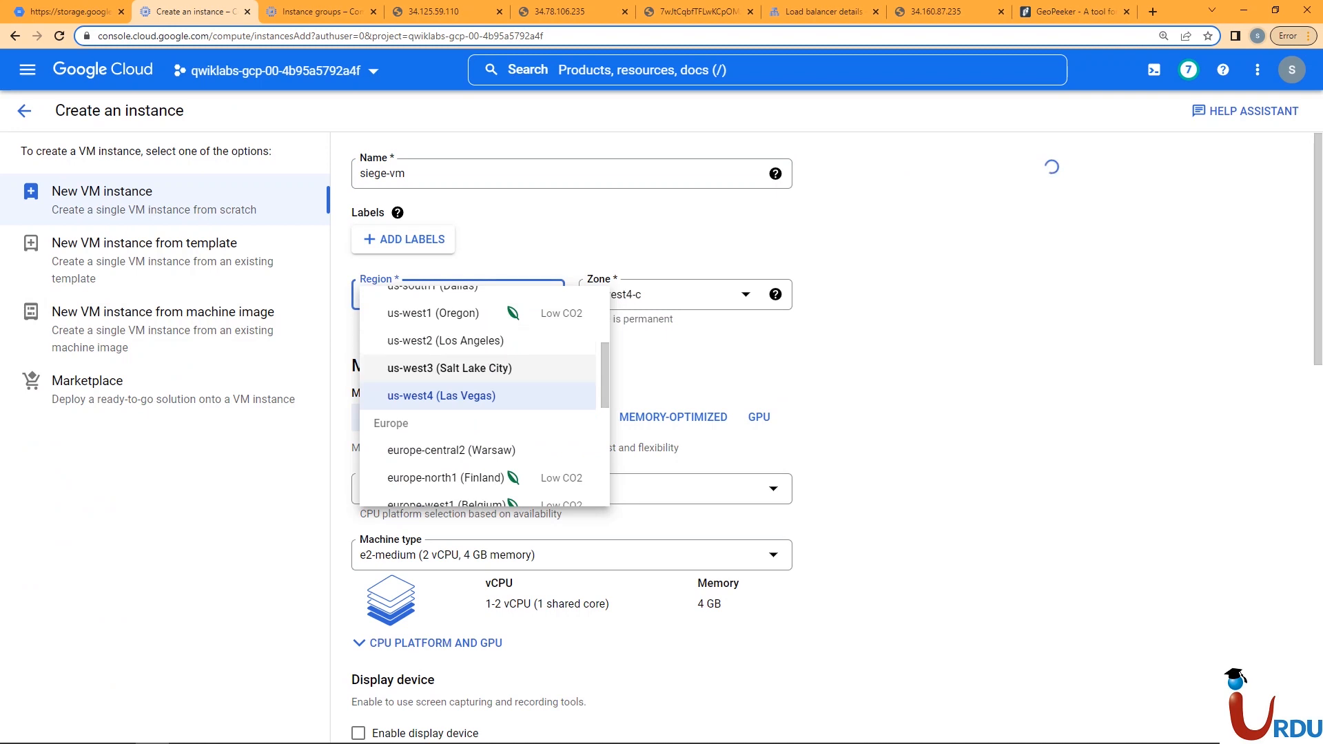
{"action": "scroll", "coordinate": [476, 360], "scroll_direction": "up", "scroll_amount": 3}
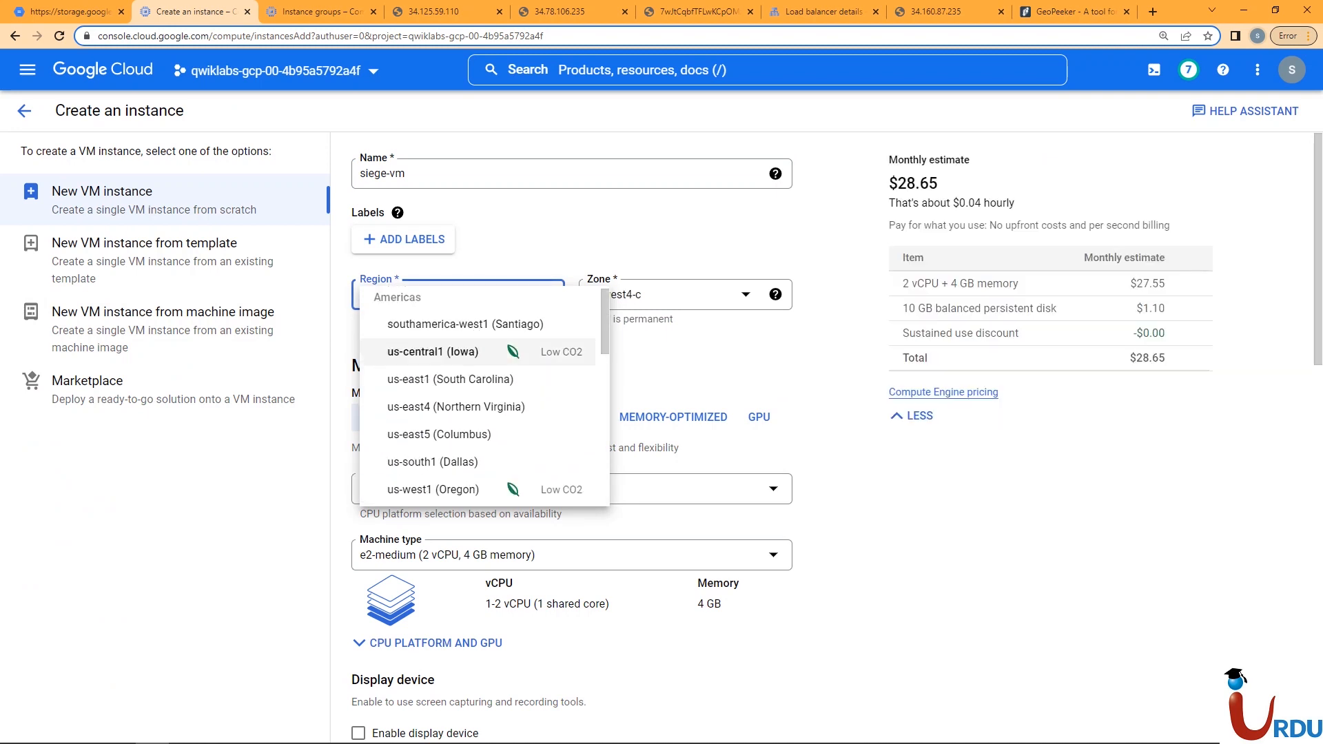
{"action": "left_click", "coordinate": [433, 352]}
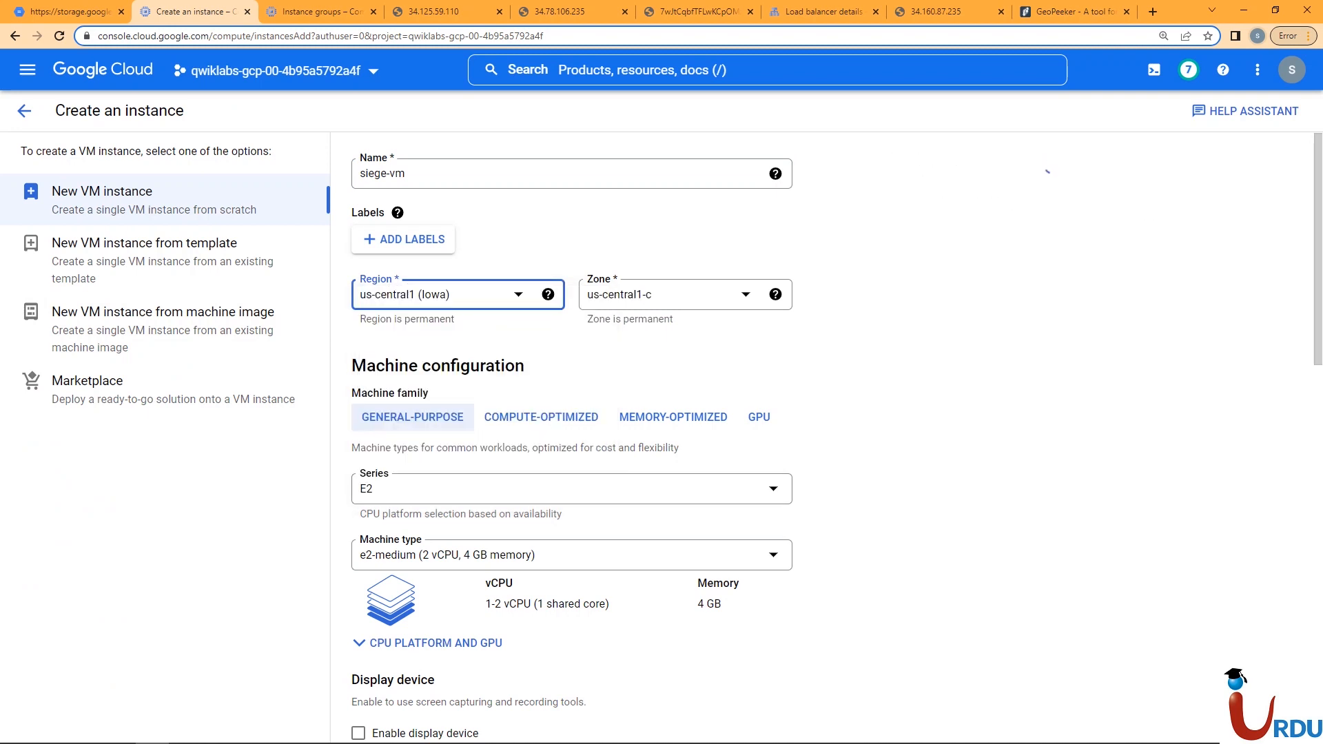
{"action": "left_click", "coordinate": [675, 295]}
{"action": "left_click", "coordinate": [632, 333]}
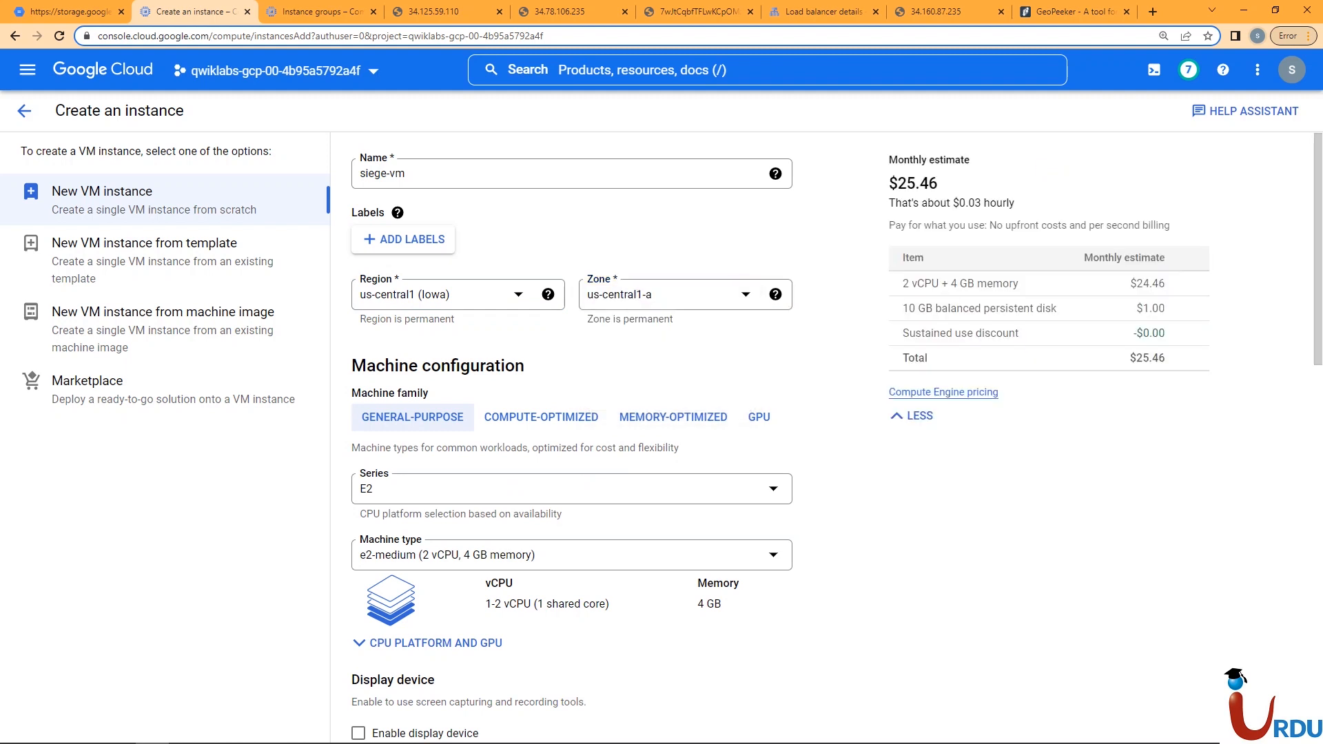
Step: Set the machine series to N1, keep the remaining default settings, and create the siege-vm instance
{"action": "left_click", "coordinate": [572, 488]}
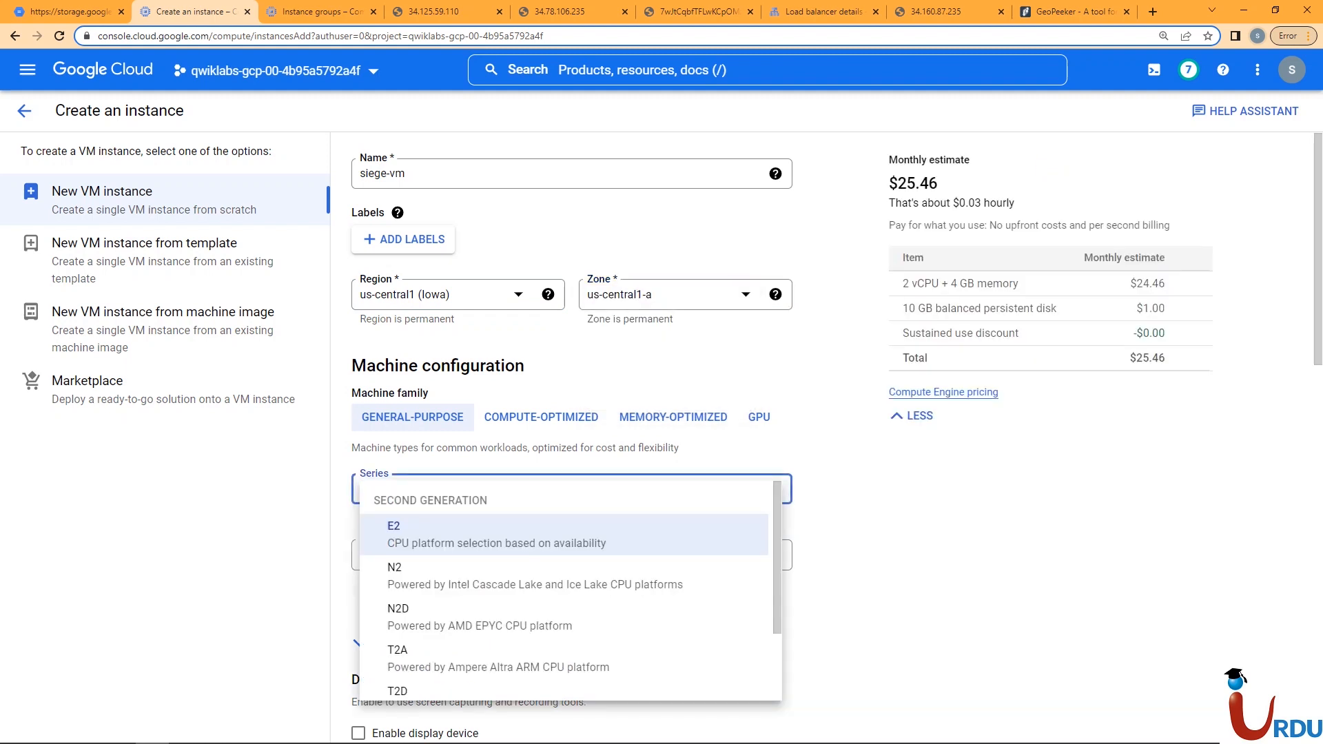
{"action": "scroll", "coordinate": [552, 599], "scroll_direction": "down", "scroll_amount": 3}
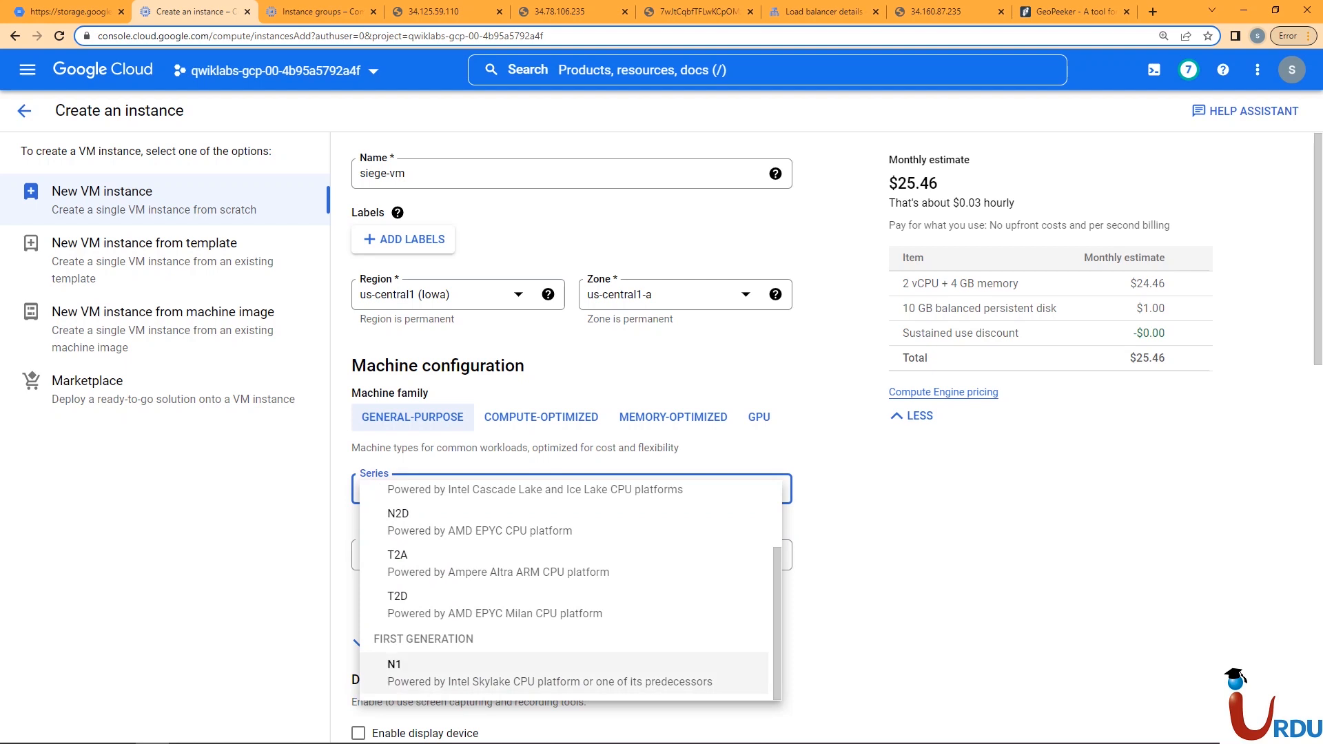
{"action": "left_click", "coordinate": [400, 662]}
{"action": "scroll", "coordinate": [552, 621], "scroll_direction": "down", "scroll_amount": 2}
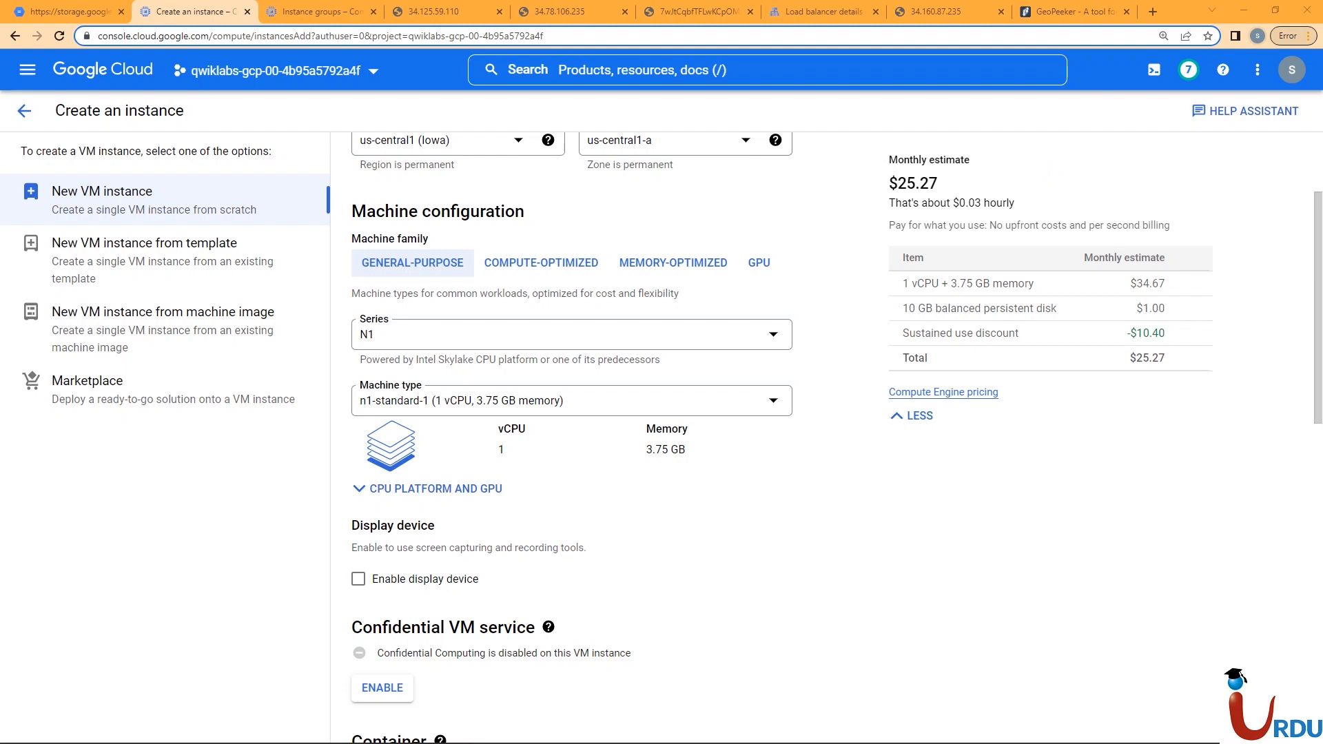
{"action": "scroll", "coordinate": [572, 434], "scroll_direction": "down", "scroll_amount": 10}
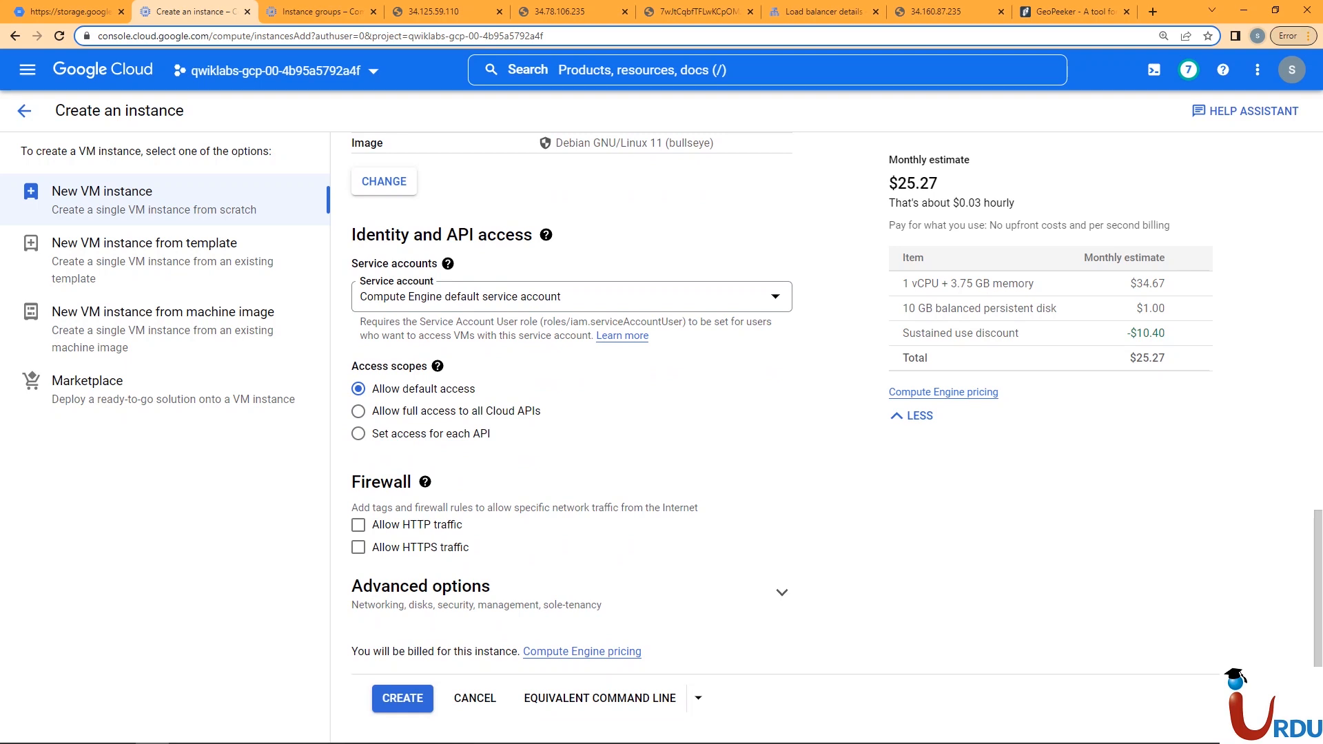
{"action": "left_click", "coordinate": [403, 700]}
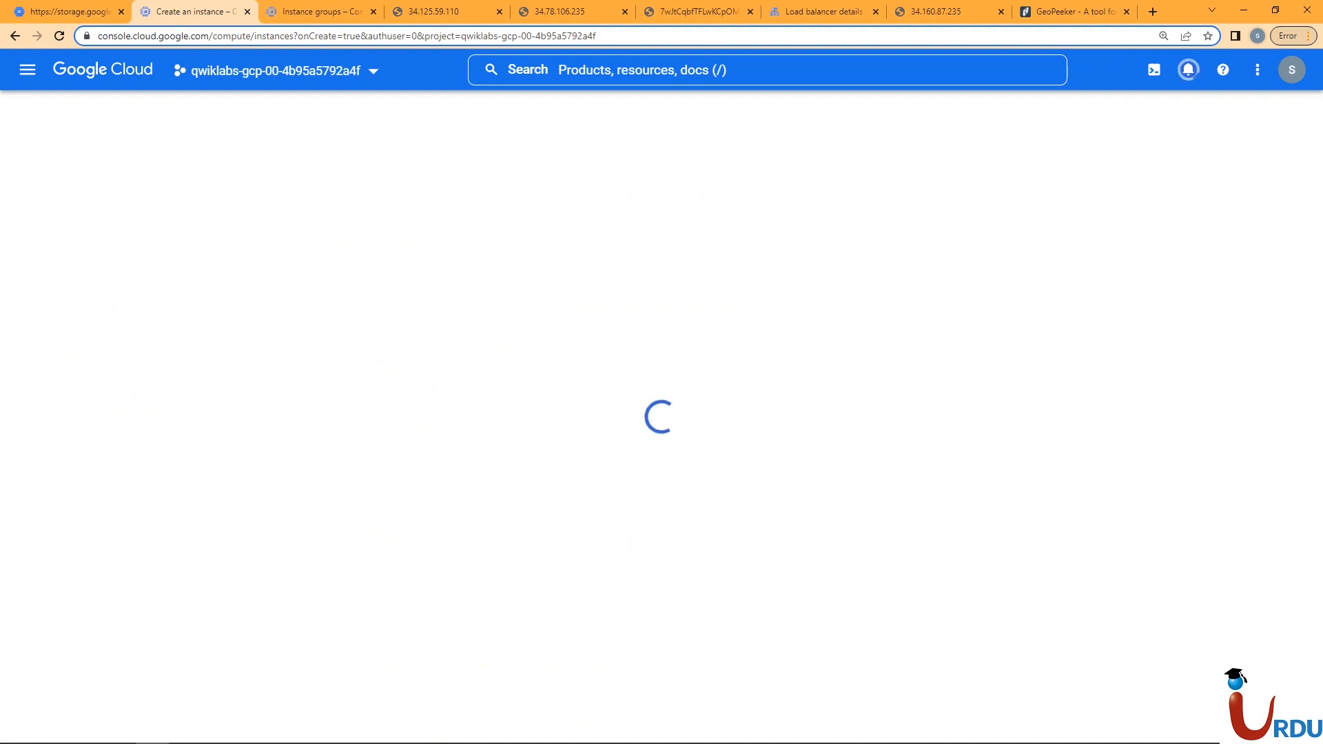
Step: Check the http-lb load balancer details, return to the VM instances page, and refresh the instance list
{"action": "left_click", "coordinate": [825, 12]}
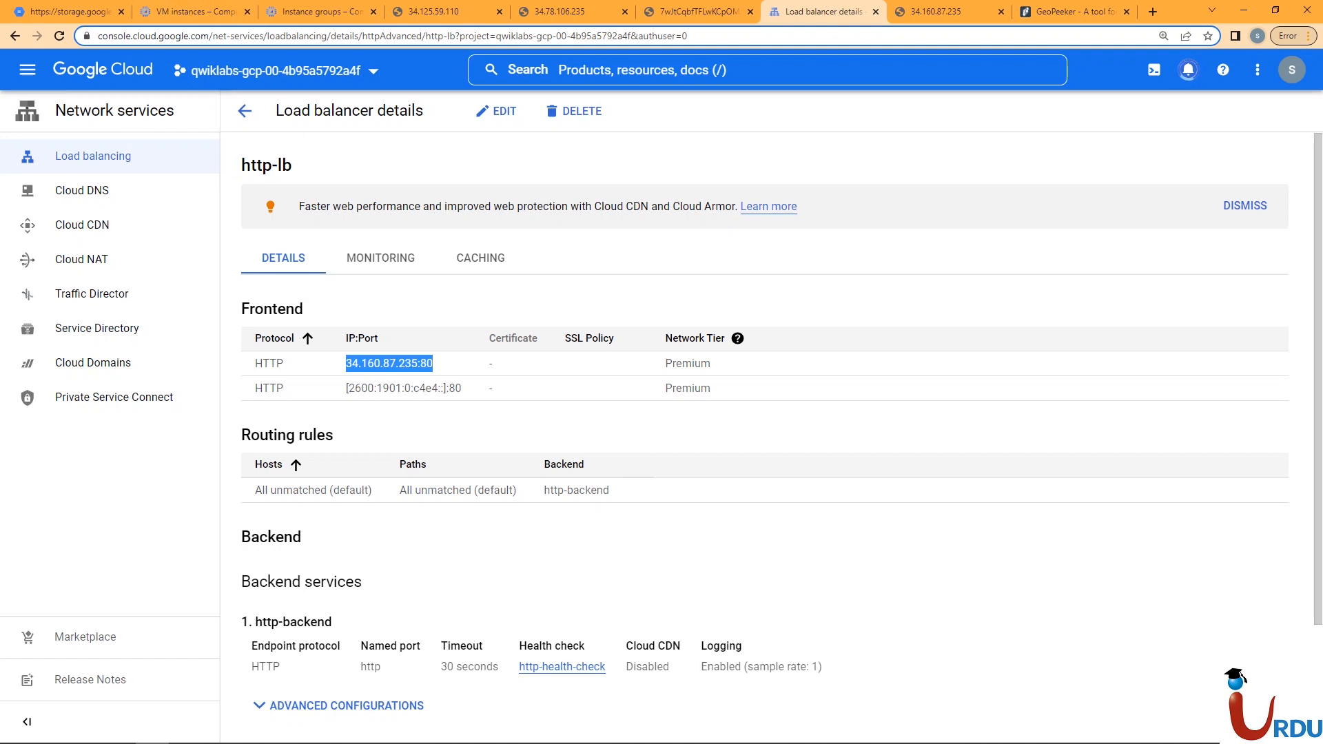
{"action": "left_click", "coordinate": [196, 12]}
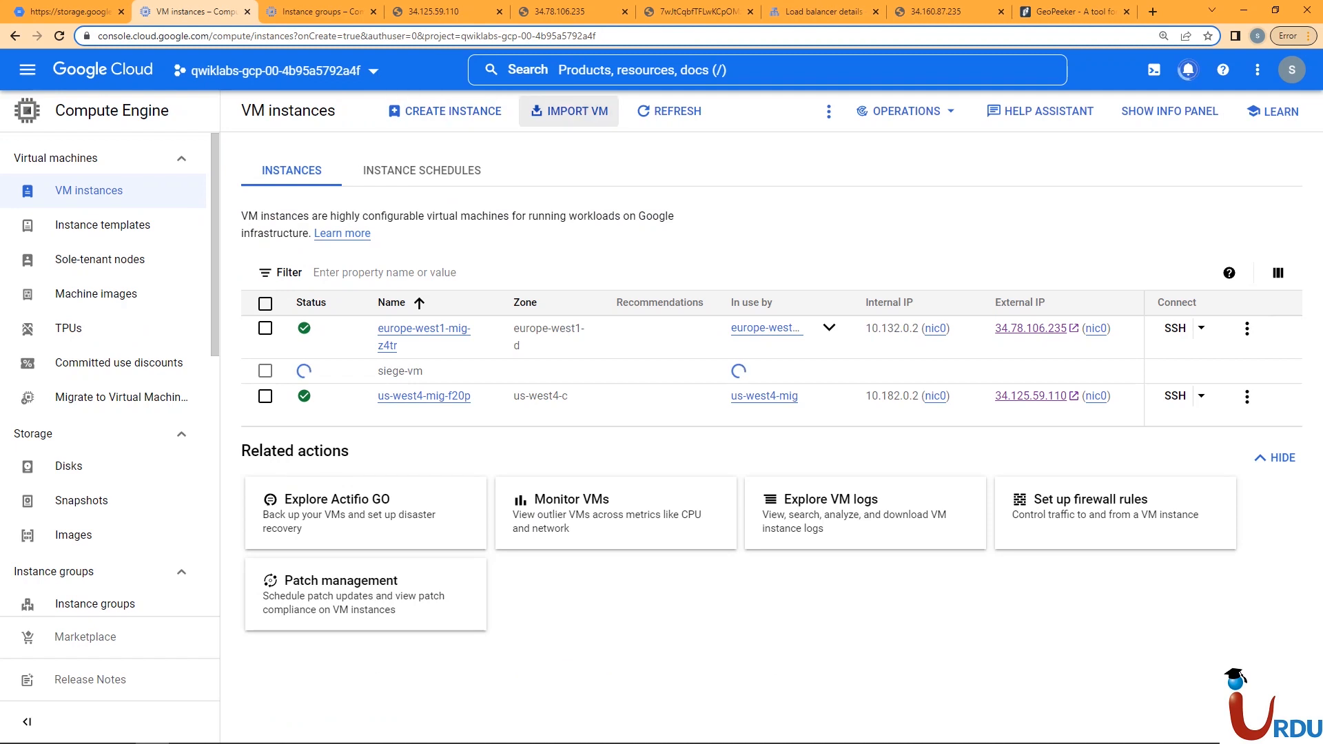
{"action": "left_click", "coordinate": [669, 111]}
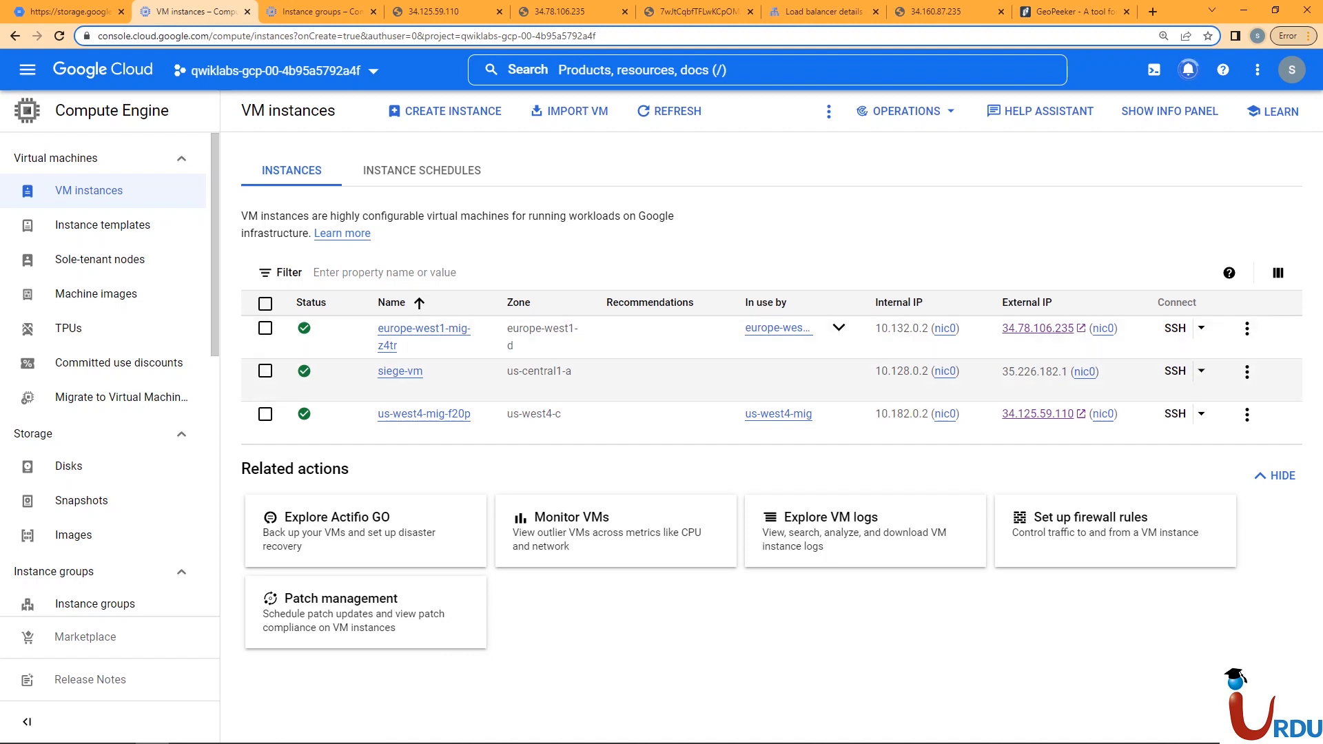
Step: Open an SSH-in-browser session to siege-vm and reposition its window over the VM instances page
{"action": "left_click", "coordinate": [1175, 371]}
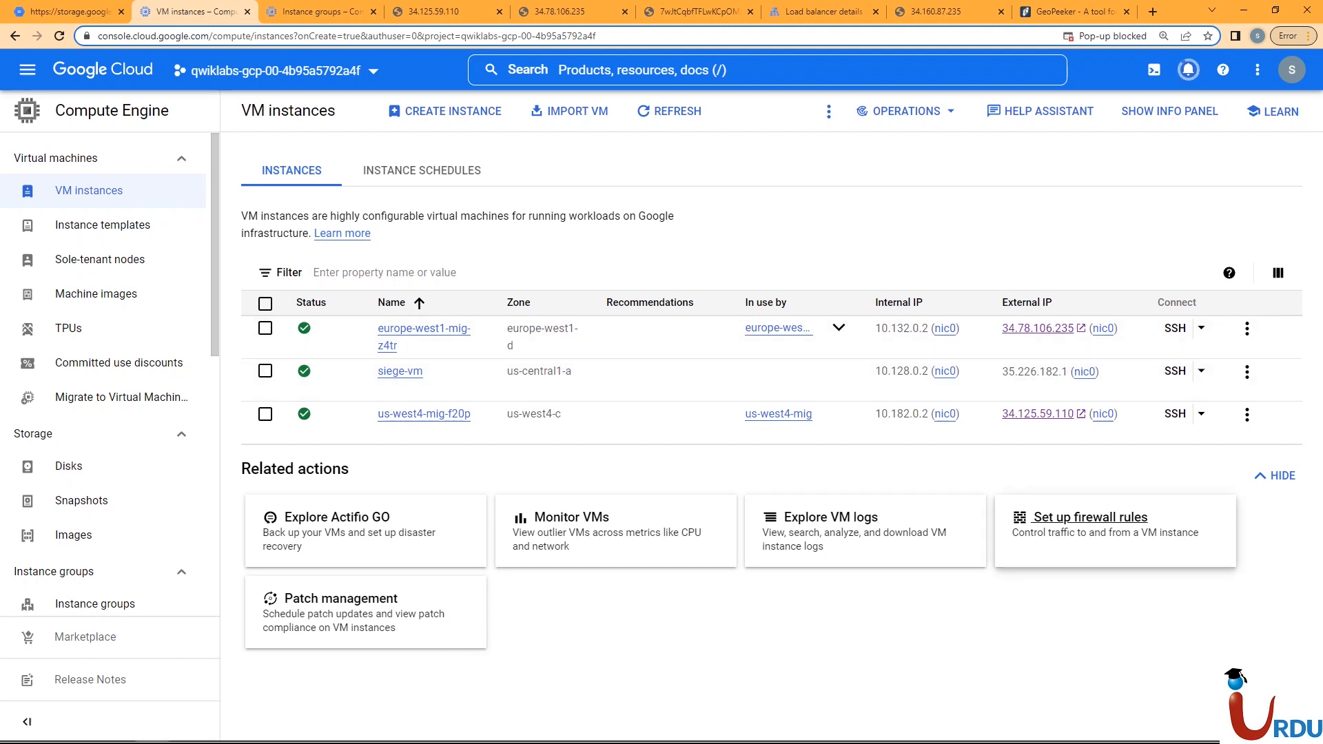
{"action": "left_click", "coordinate": [1175, 371]}
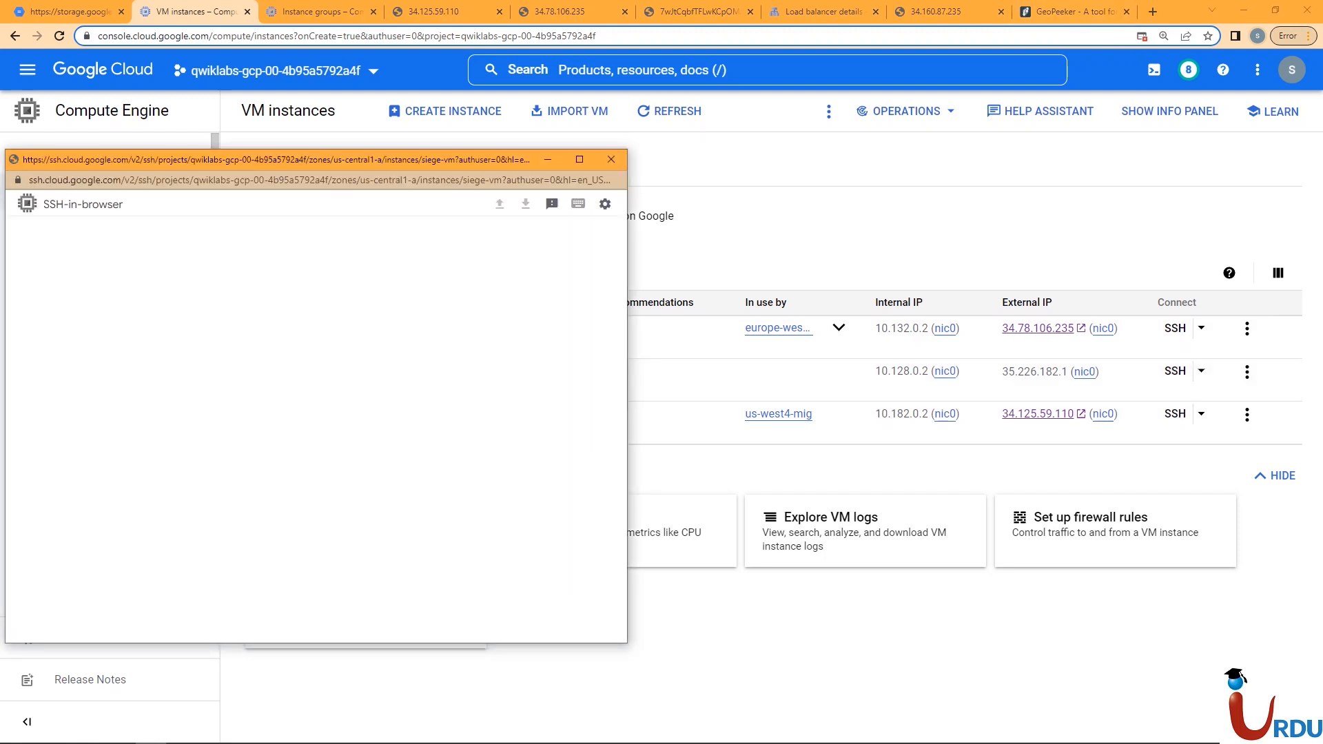
{"action": "left_click_drag", "start_coordinate": [404, 159], "coordinate": [636, 143]}
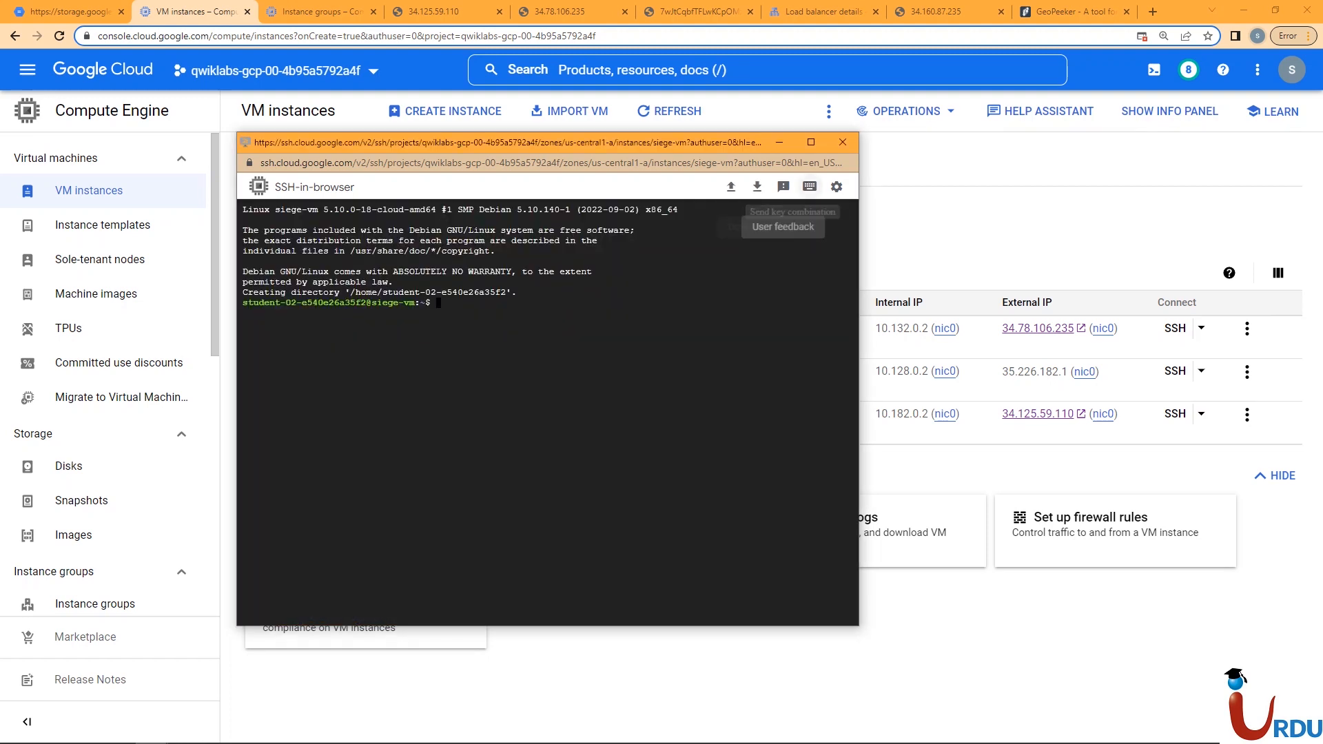
Step: Set the SSH terminal's font size to Large and widen its window to the screen's edge
{"action": "left_click", "coordinate": [810, 187]}
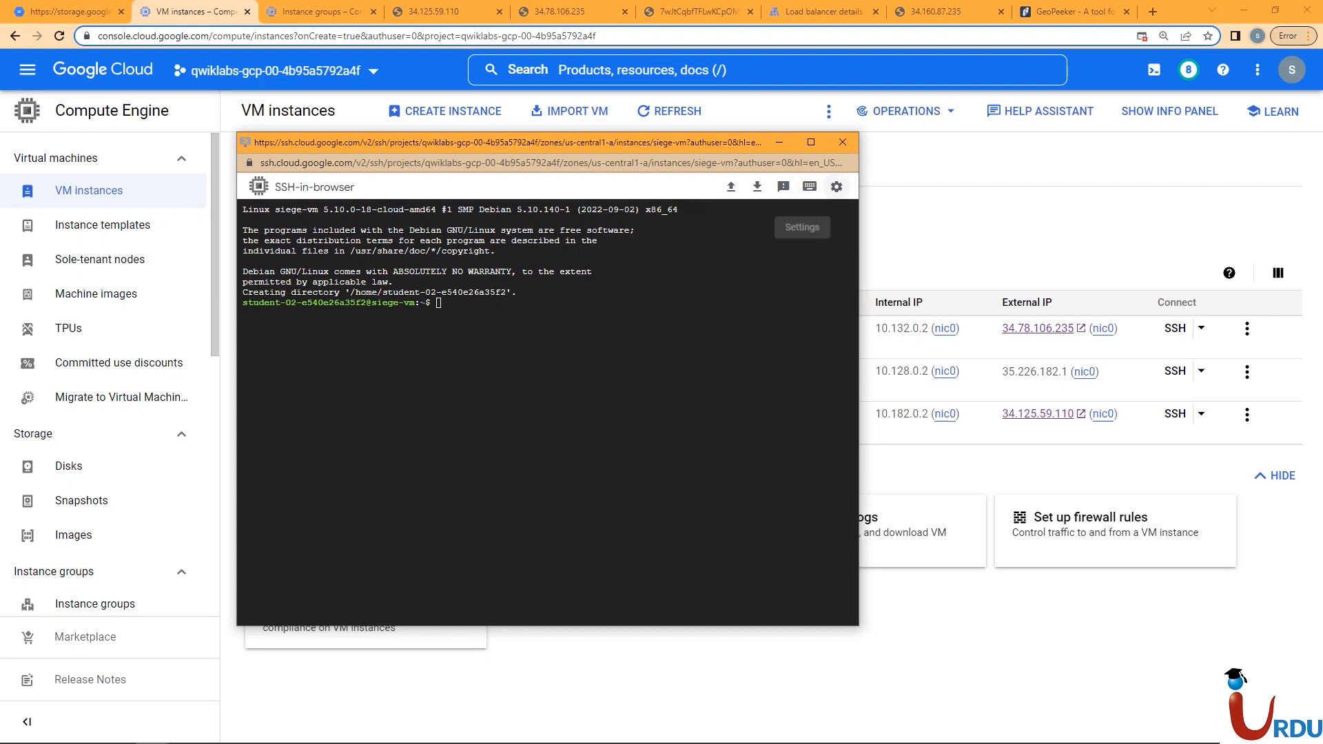
{"action": "left_click", "coordinate": [837, 186]}
{"action": "mouse_move", "coordinate": [698, 238]}
{"action": "mouse_move", "coordinate": [708, 260]}
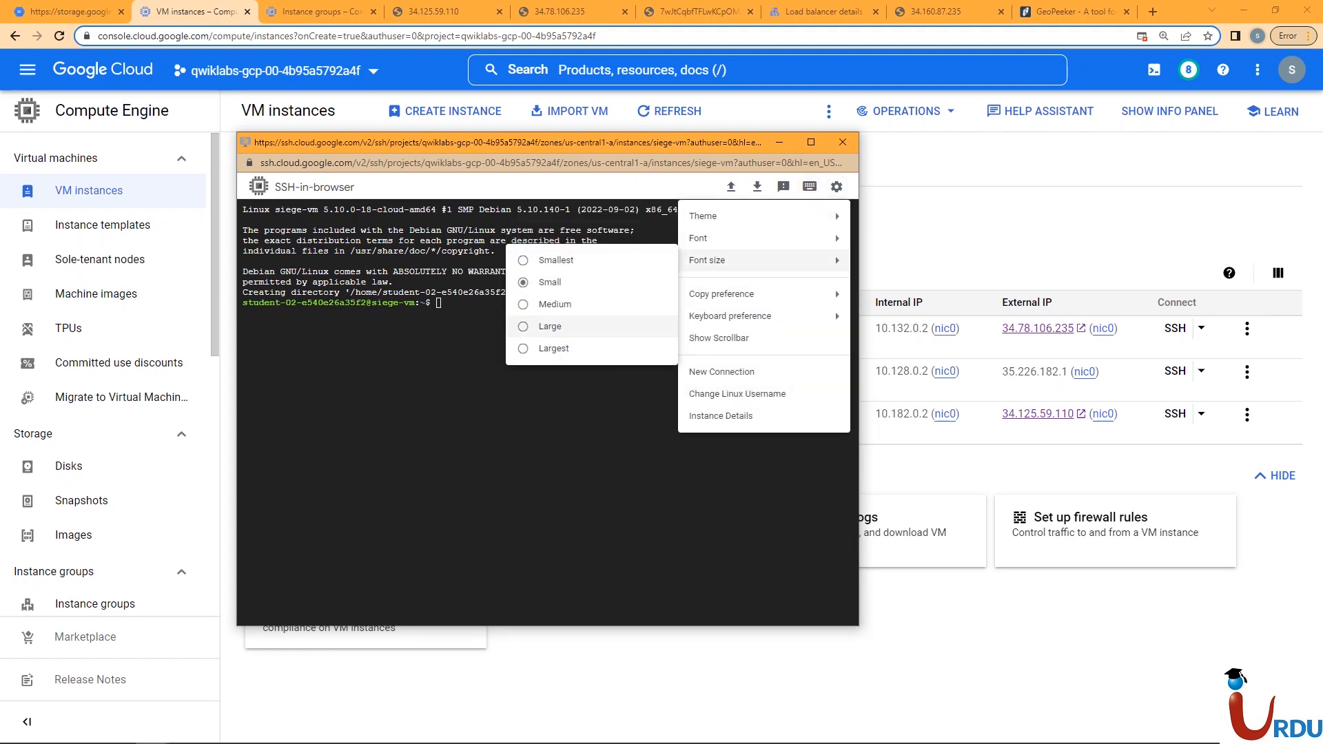
{"action": "left_click", "coordinate": [551, 327]}
{"action": "left_click_drag", "start_coordinate": [858, 302], "coordinate": [1320, 301]}
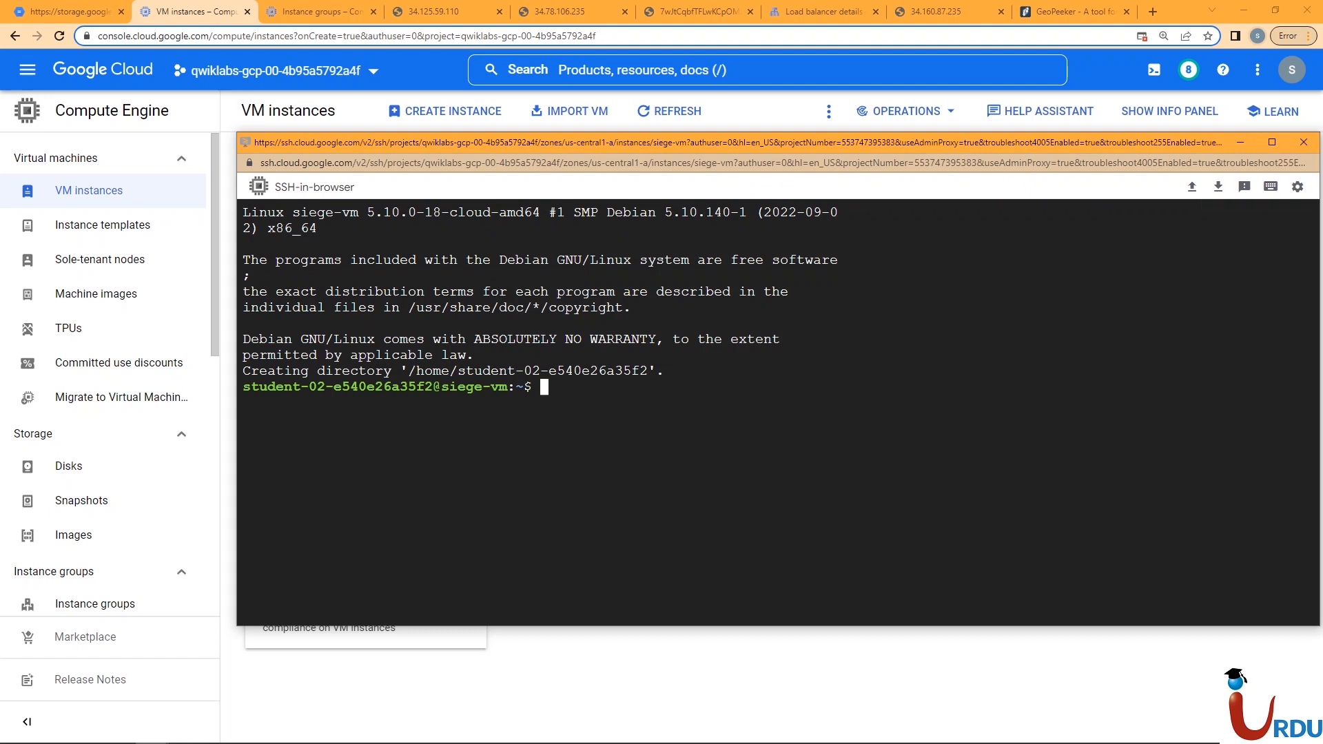
Step: Clear the siege-vm terminal and install siege with the command sudo apt-get -y install siege
{"action": "type", "text": "clear"}
{"action": "key", "text": "Return"}
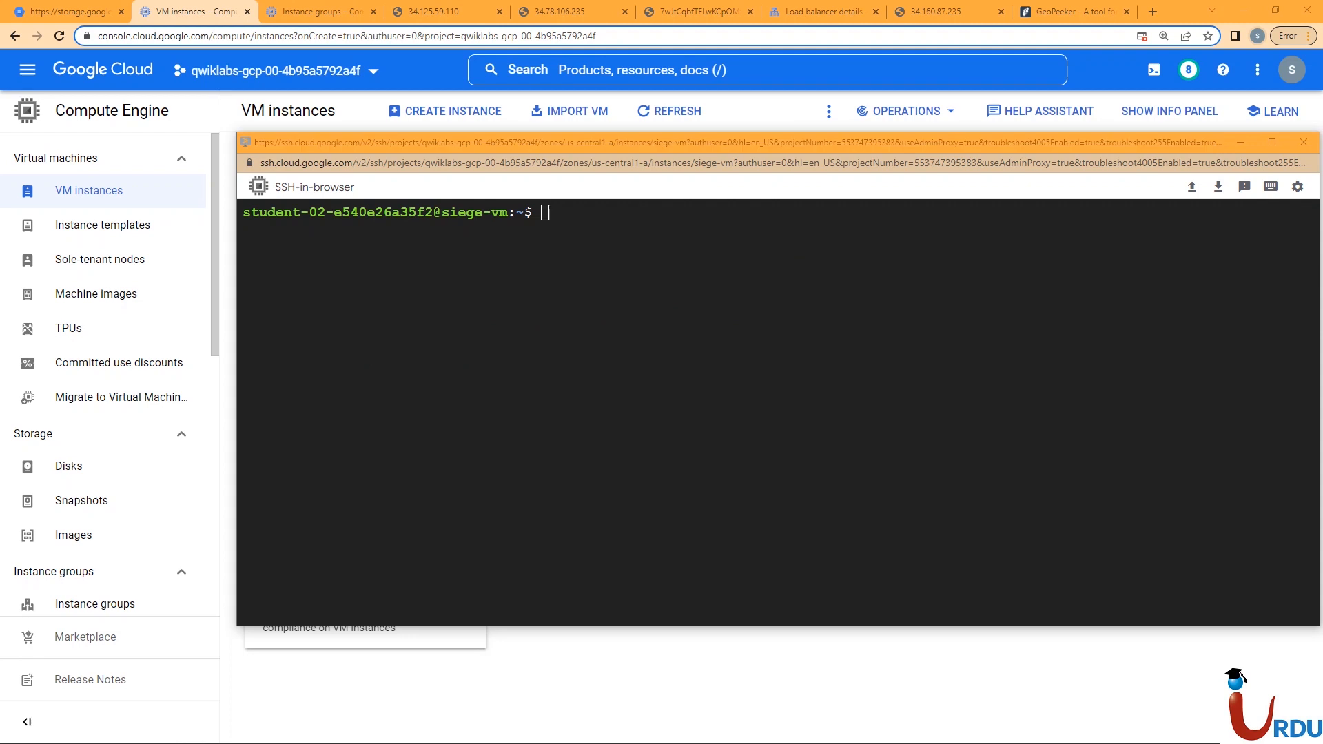
{"action": "right_click", "coordinate": [591, 317]}
{"action": "left_click", "coordinate": [620, 424]}
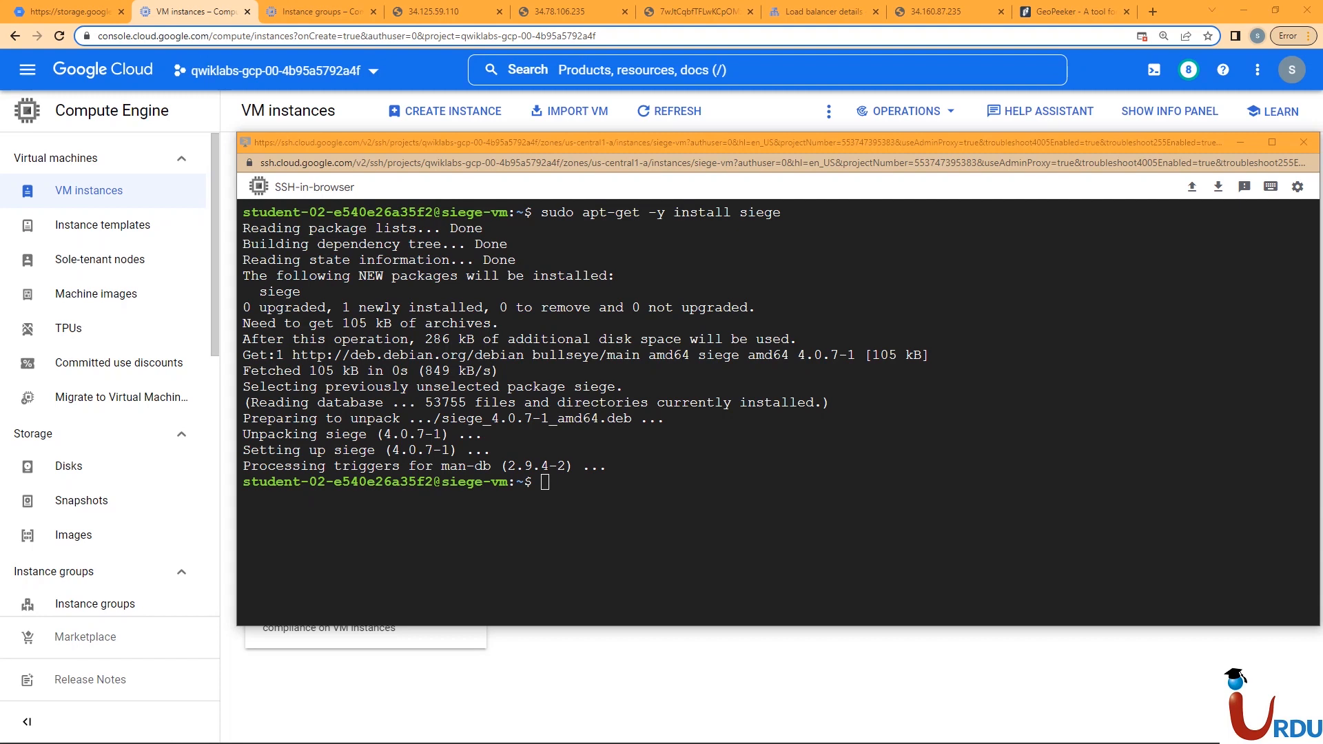
Step: Paste export LB_IP=[LB_IP_v4] into the siege-vm terminal, and select the IPv4 address 34.160.87.235 without its port on the http-lb details page
{"action": "right_click", "coordinate": [610, 461]}
{"action": "left_click", "coordinate": [641, 569]}
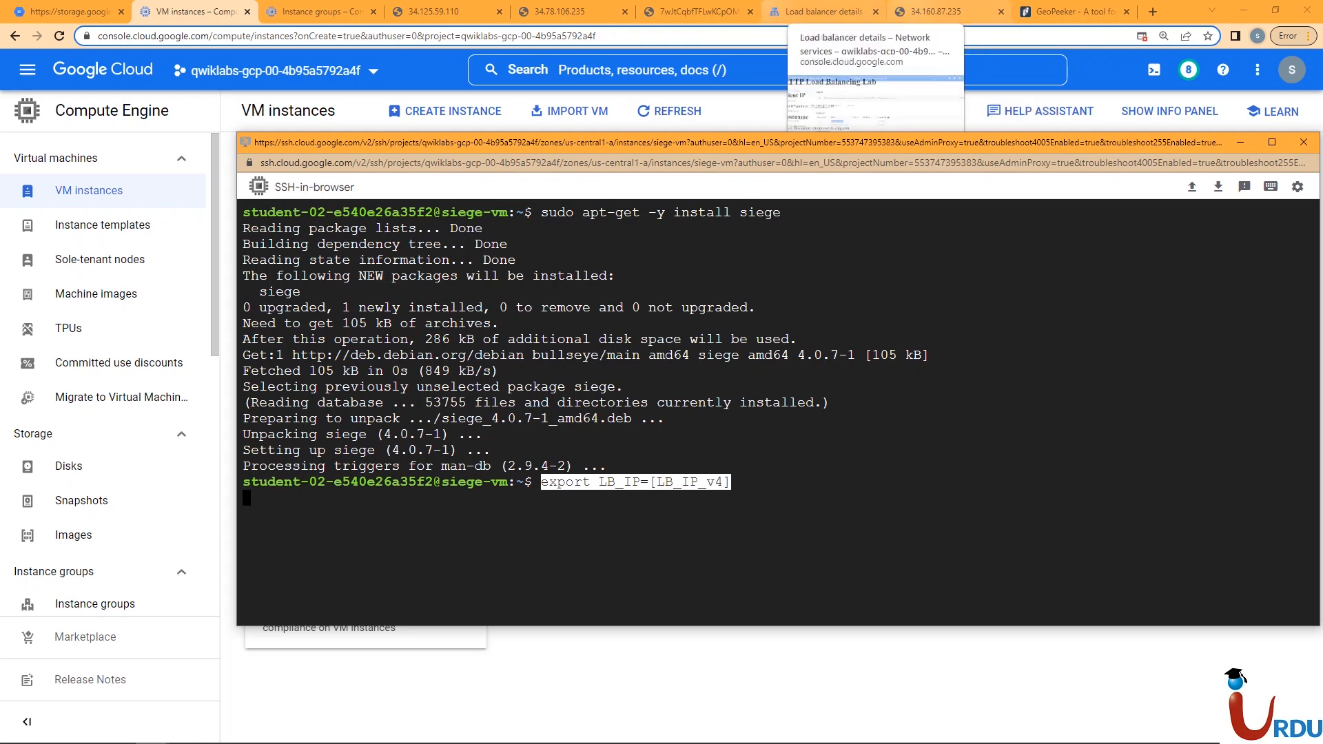
{"action": "left_click", "coordinate": [820, 11]}
{"action": "left_click_drag", "start_coordinate": [346, 364], "coordinate": [411, 364]}
{"action": "left_click", "coordinate": [420, 364]}
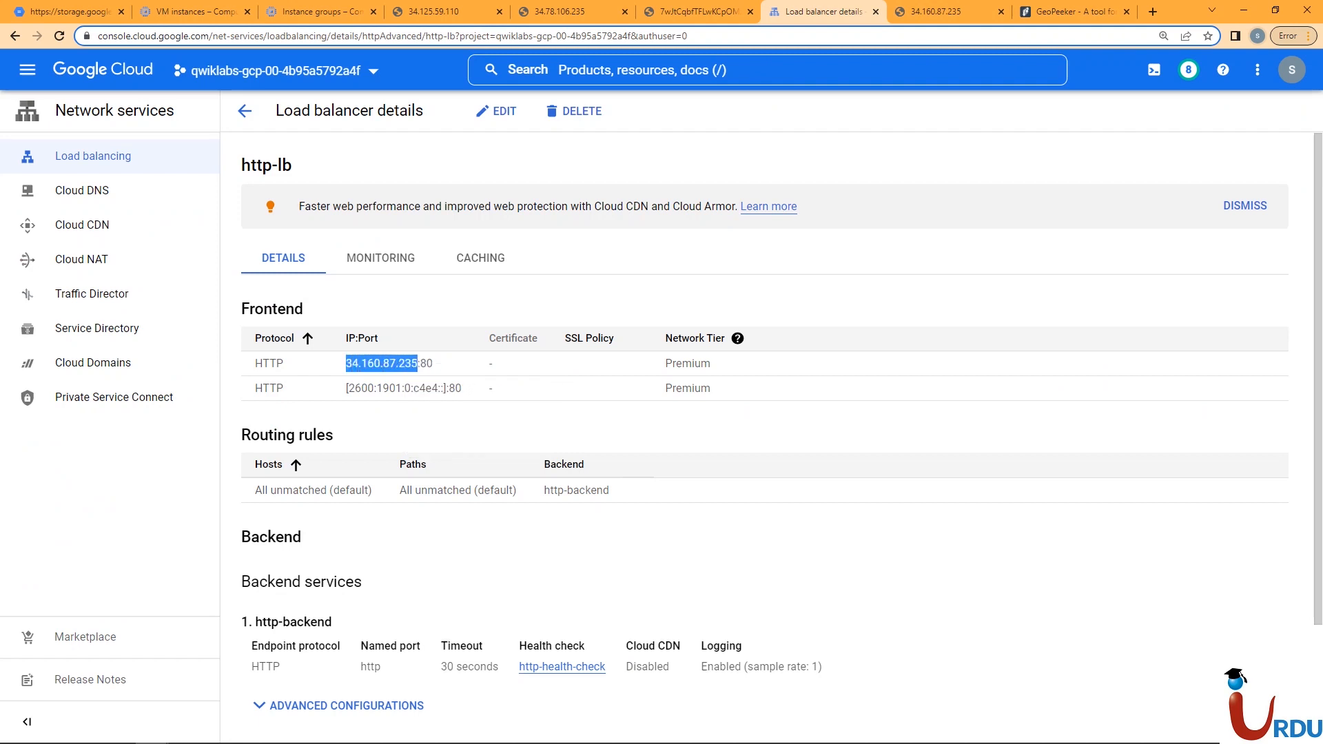
Step: In the siege-vm SSH session, abort the pending placeholder command and enter export LB_IP=34.160.87.235 on the recalled command line
{"action": "left_click", "coordinate": [152, 730]}
{"action": "left_click", "coordinate": [226, 669]}
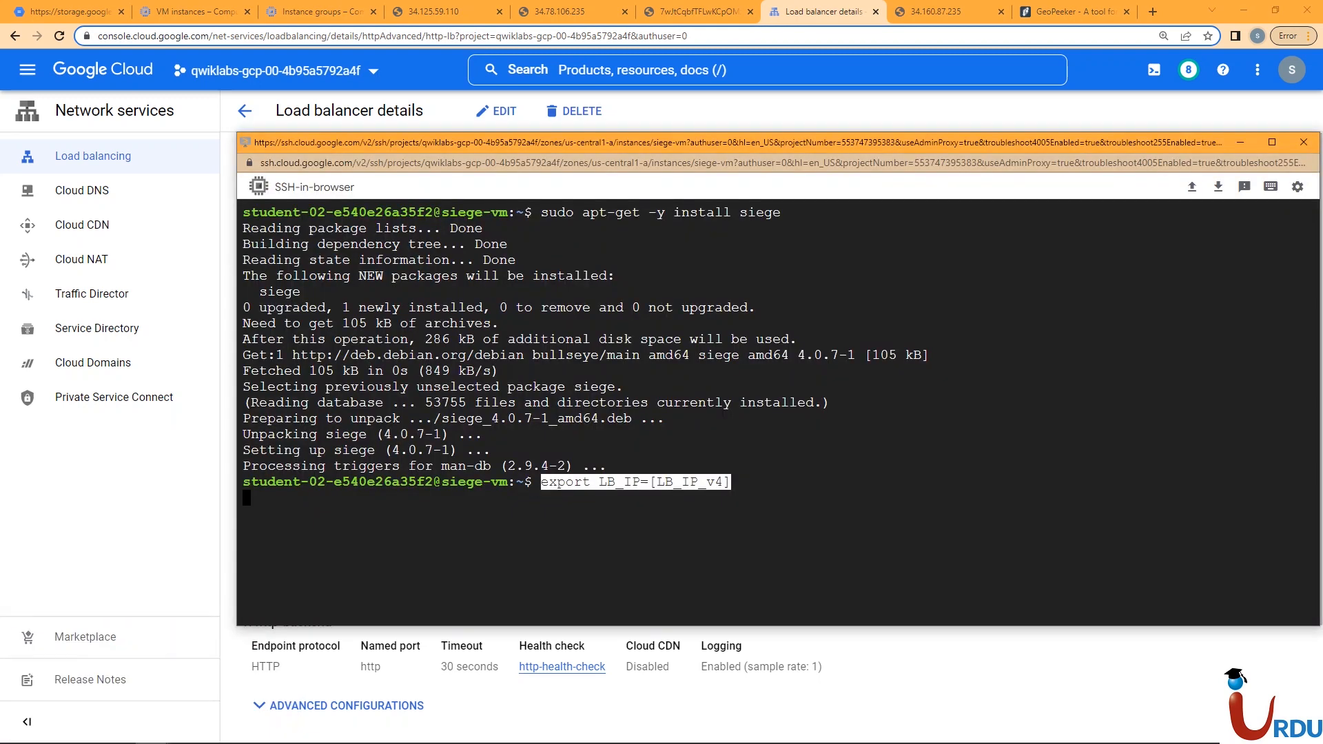
{"action": "key", "text": "ctrl+c"}
{"action": "key", "text": "Up"}
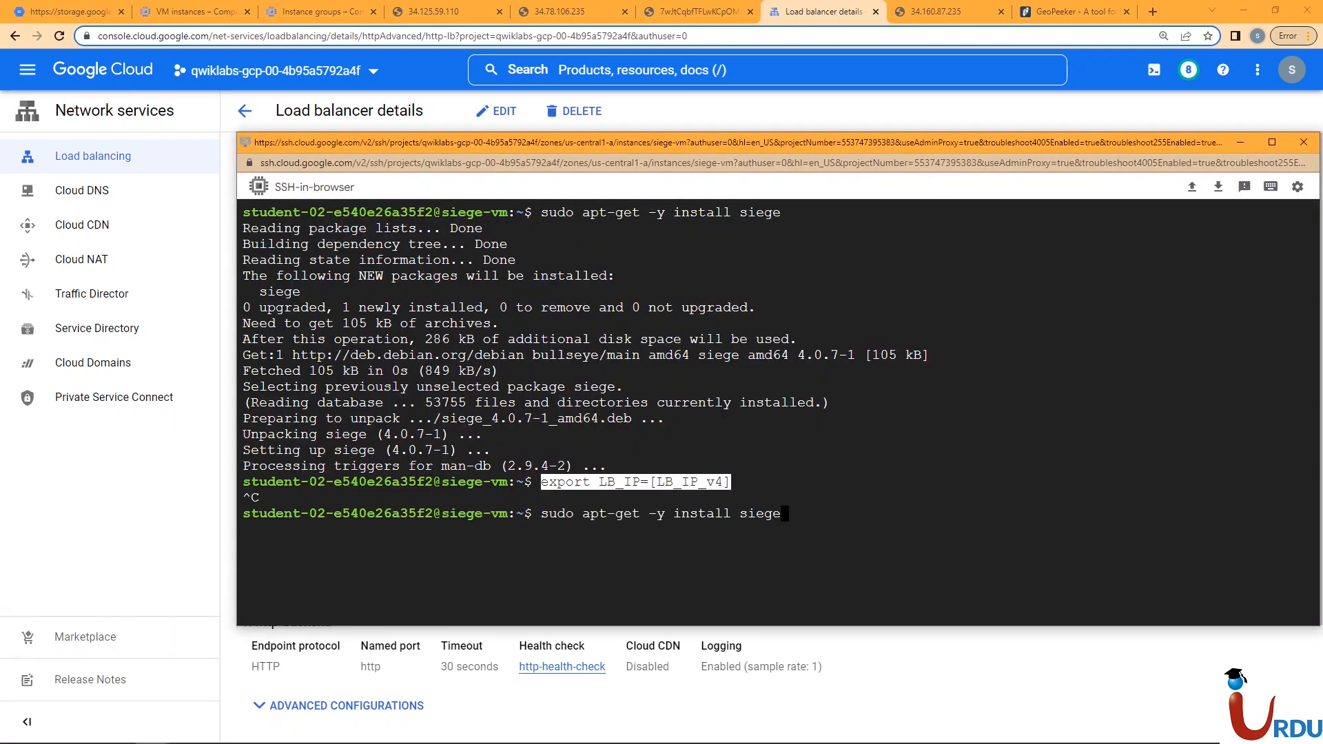
{"action": "type", "text": "xport LB_IP="}
{"action": "right_click", "coordinate": [808, 483]}
{"action": "left_click", "coordinate": [841, 592]}
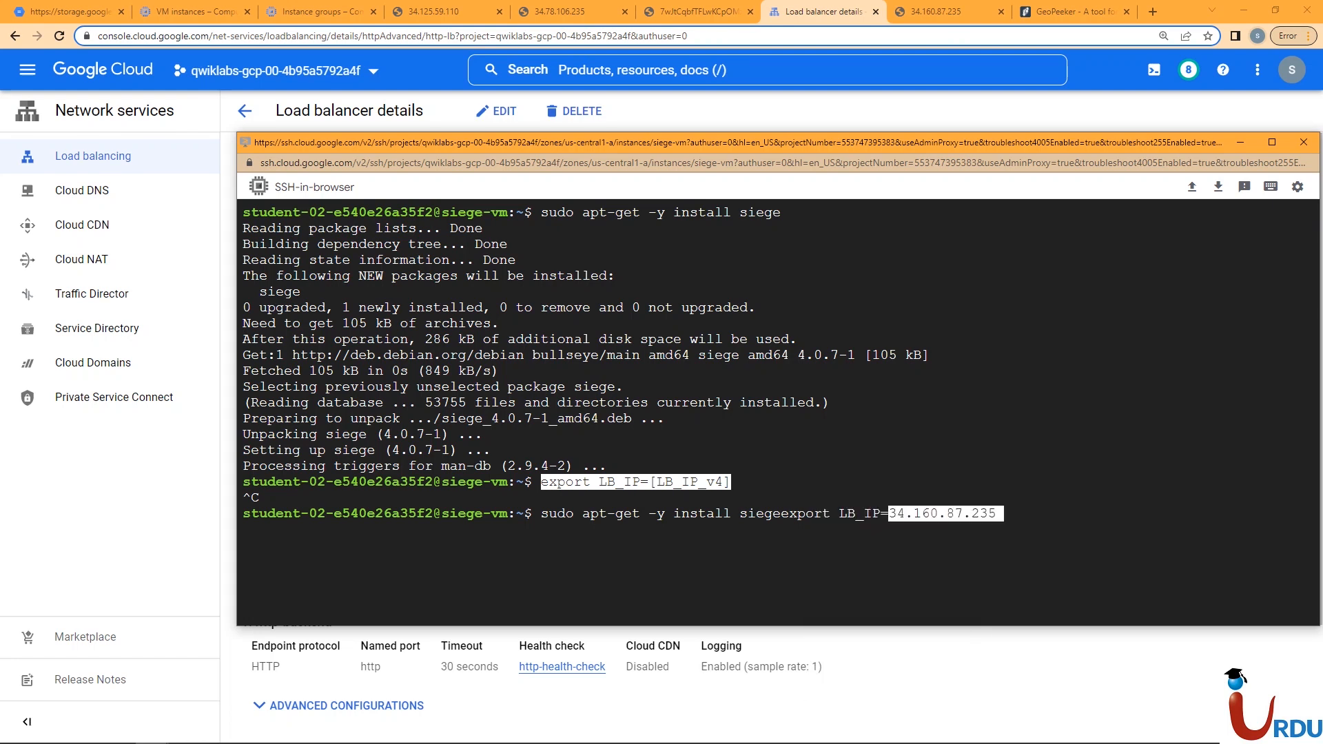
Step: Remove the siege install text preceding the export command and run export LB_IP=34.160.87.235
{"action": "key", "text": "Left"}
{"action": "key", "text": "Left"}
{"action": "key", "text": "Left"}
{"action": "key", "text": "Left"}
{"action": "key", "text": "Left"}
{"action": "key", "text": "Left"}
{"action": "key", "text": "Left"}
{"action": "key", "text": "Left"}
{"action": "key", "text": "Left"}
{"action": "key", "text": "Left"}
{"action": "key", "text": "Left"}
{"action": "key", "text": "Left"}
{"action": "key", "text": "Left"}
{"action": "key", "text": "Left"}
{"action": "key", "text": "Left"}
{"action": "key", "text": "Left"}
{"action": "key", "text": "Left"}
{"action": "key", "text": "Left"}
{"action": "key", "text": "Left"}
{"action": "key", "text": "Left"}
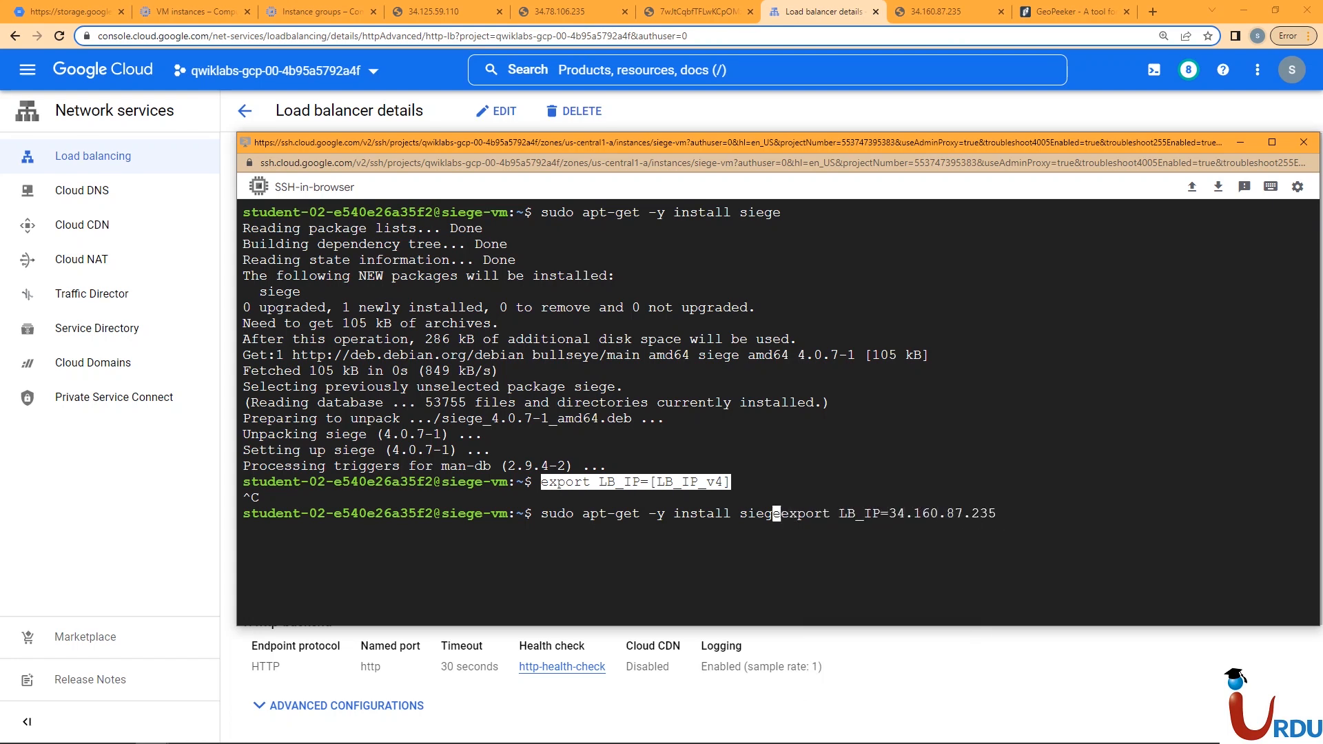
{"action": "key", "text": "Delete"}
{"action": "key", "text": "BackSpace"}
{"action": "key", "text": "BackSpace"}
{"action": "key", "text": "BackSpace"}
{"action": "key", "text": "BackSpace"}
{"action": "key", "text": "BackSpace"}
{"action": "key", "text": "BackSpace"}
{"action": "key", "text": "BackSpace"}
{"action": "key", "text": "BackSpace"}
{"action": "key", "text": "BackSpace"}
{"action": "key", "text": "BackSpace"}
{"action": "key", "text": "BackSpace"}
{"action": "key", "text": "BackSpace"}
{"action": "key", "text": "BackSpace"}
{"action": "key", "text": "BackSpace"}
{"action": "key", "text": "BackSpace"}
{"action": "key", "text": "BackSpace"}
{"action": "key", "text": "BackSpace"}
{"action": "key", "text": "BackSpace"}
{"action": "key", "text": "BackSpace"}
{"action": "key", "text": "BackSpace"}
{"action": "key", "text": "BackSpace"}
{"action": "key", "text": "BackSpace"}
{"action": "key", "text": "BackSpace"}
{"action": "key", "text": "BackSpace"}
{"action": "key", "text": "BackSpace"}
{"action": "key", "text": "BackSpace"}
{"action": "key", "text": "BackSpace"}
{"action": "key", "text": "BackSpace"}
{"action": "key", "text": "Return"}
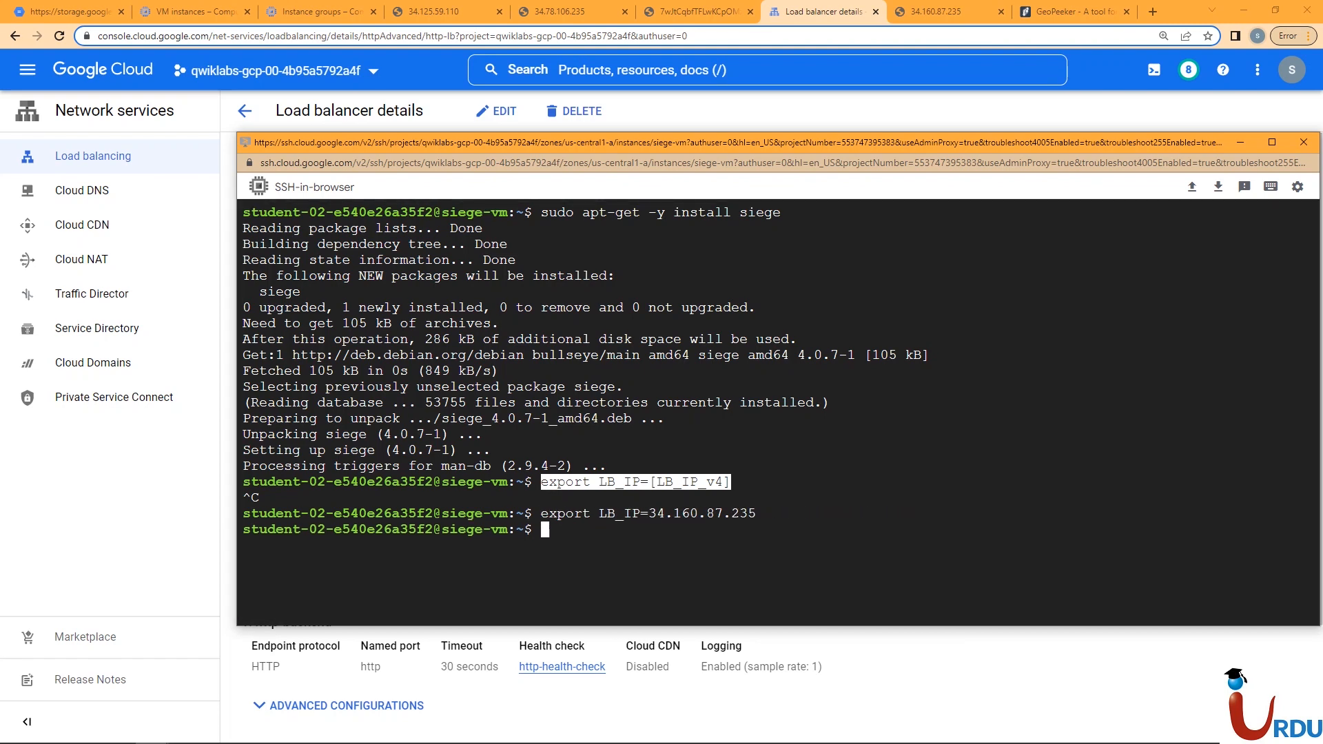
Step: Clear the terminal and print the load balancer variable with echo $LB_IP
{"action": "type", "text": "clear"}
{"action": "key", "text": "Return"}
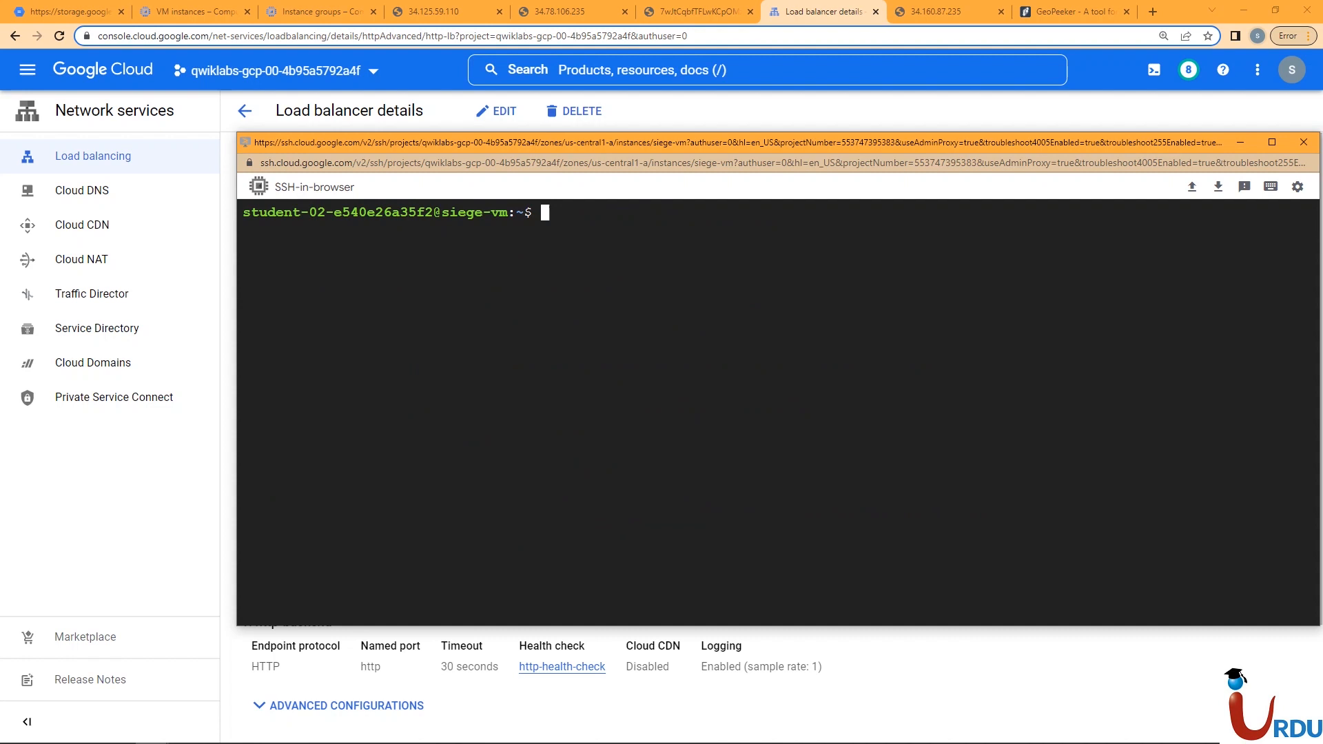
{"action": "type", "text": "echo $LB_IP"}
{"action": "key", "text": "Return"}
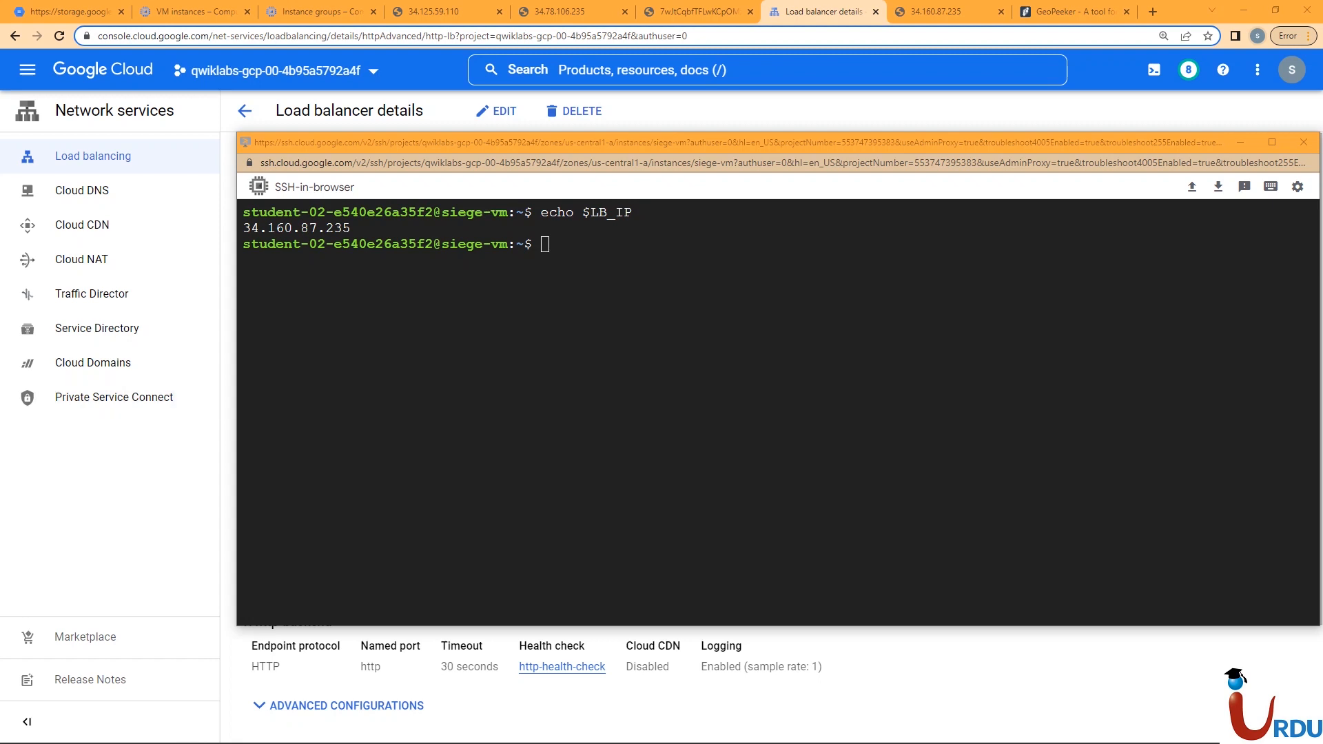
{"action": "right_click", "coordinate": [395, 324]}
{"action": "left_click", "coordinate": [427, 432]}
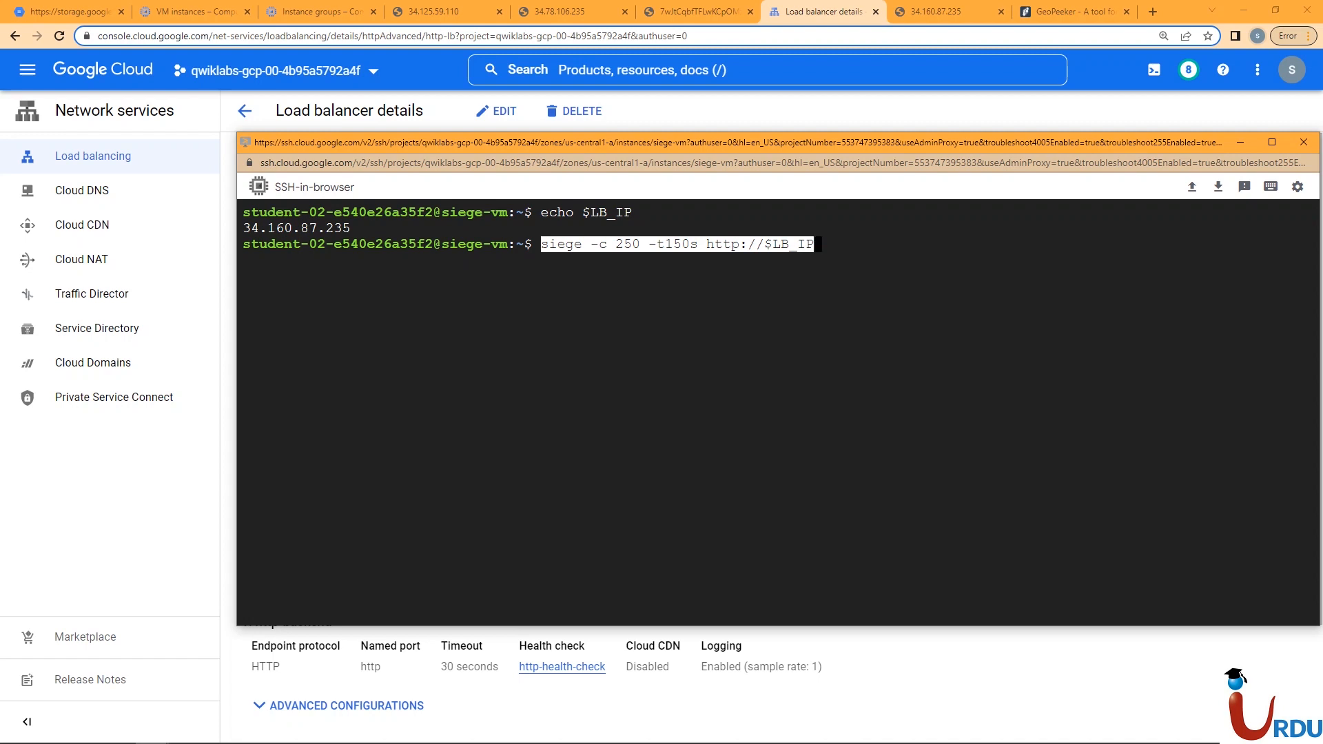
{"action": "key", "text": "BackSpace"}
{"action": "type", "text": "P"}
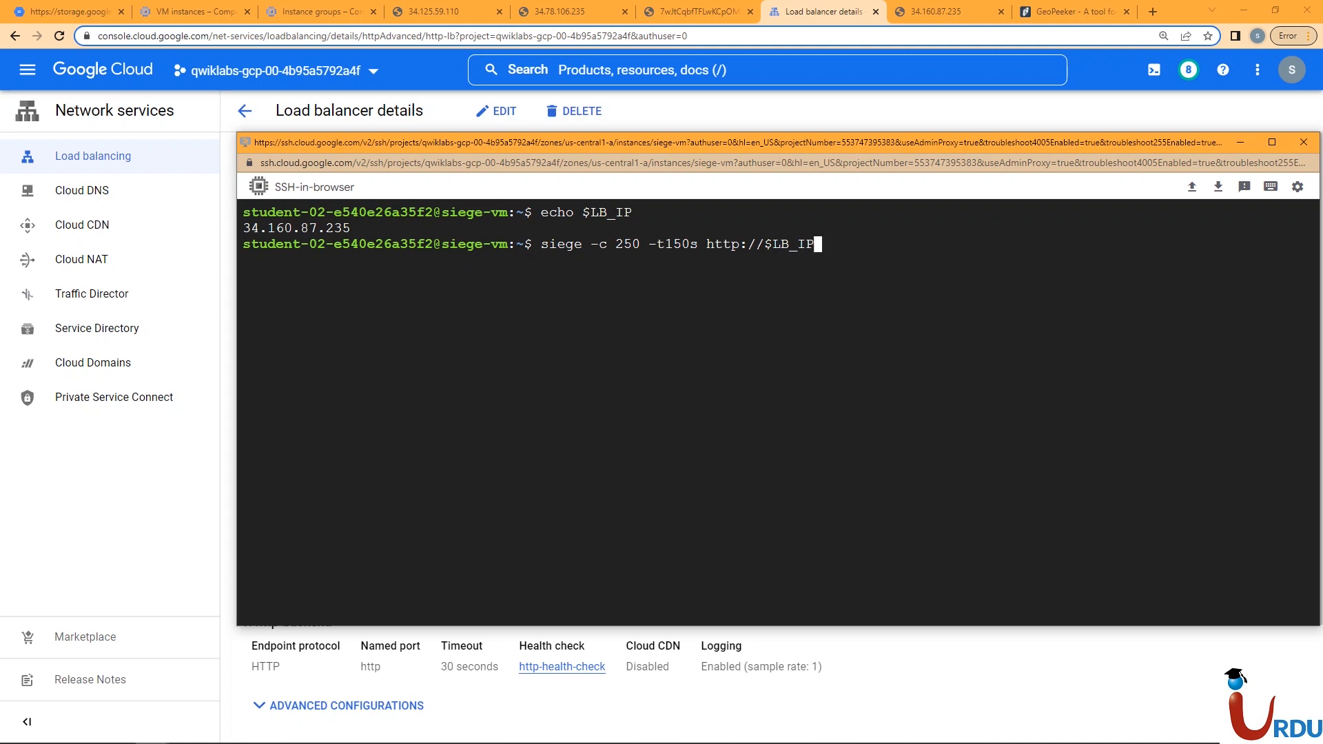
{"action": "key", "text": "Return"}
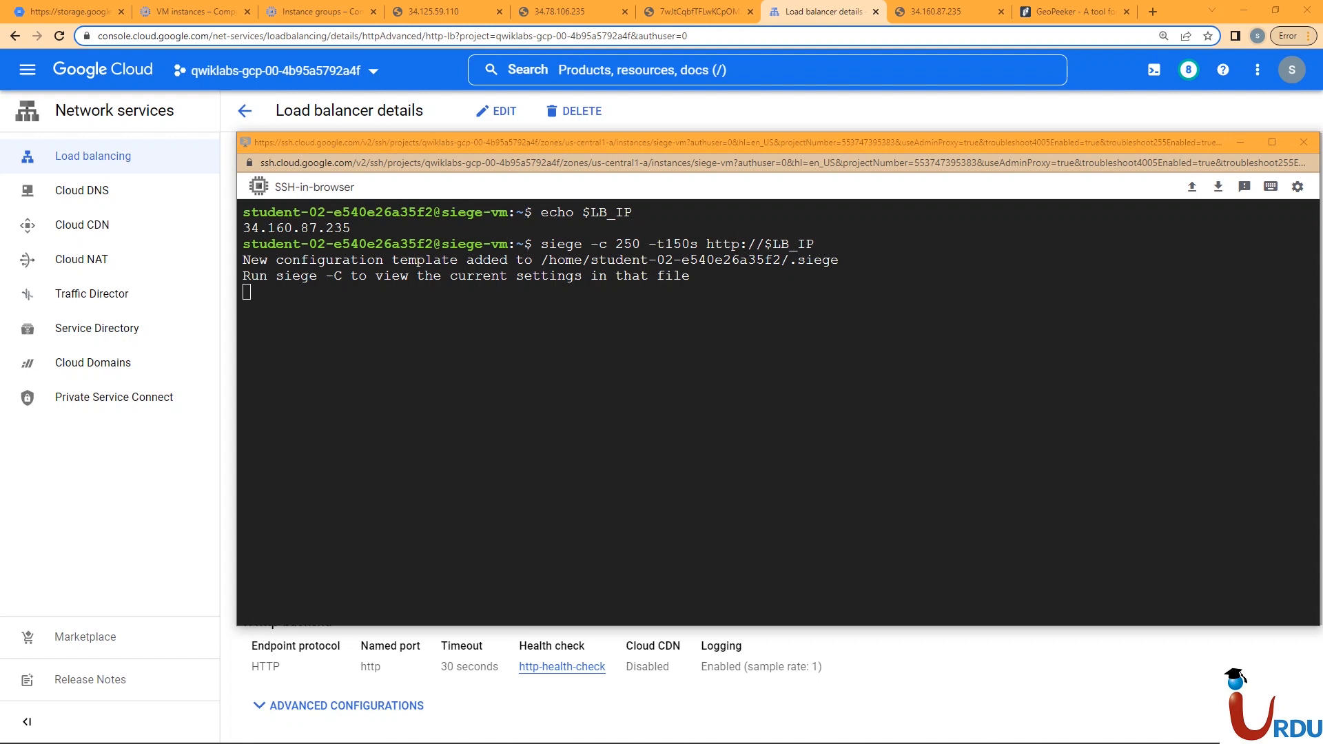
Step: Switch to the Google Cloud console and check the instance groups and VM instances lists
{"action": "key", "text": "alt+Tab"}
{"action": "left_click", "coordinate": [318, 12]}
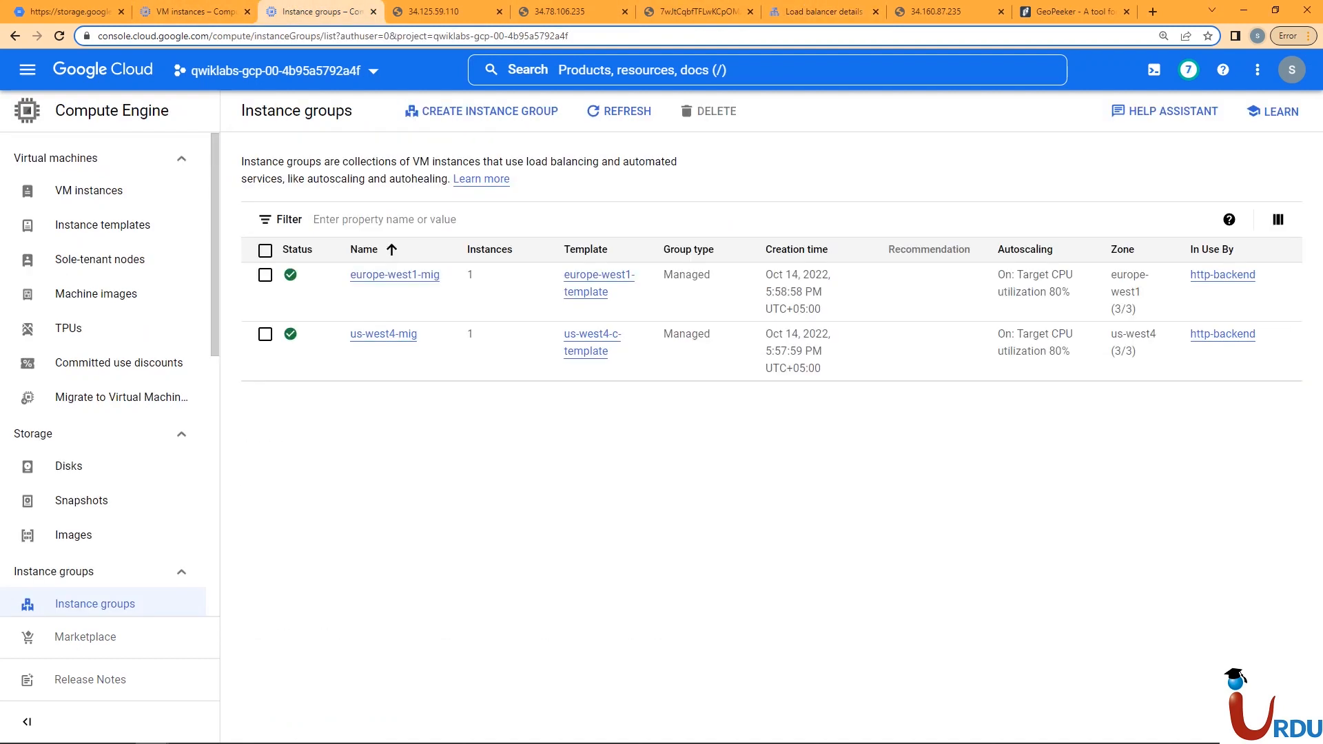
{"action": "left_click", "coordinate": [195, 12]}
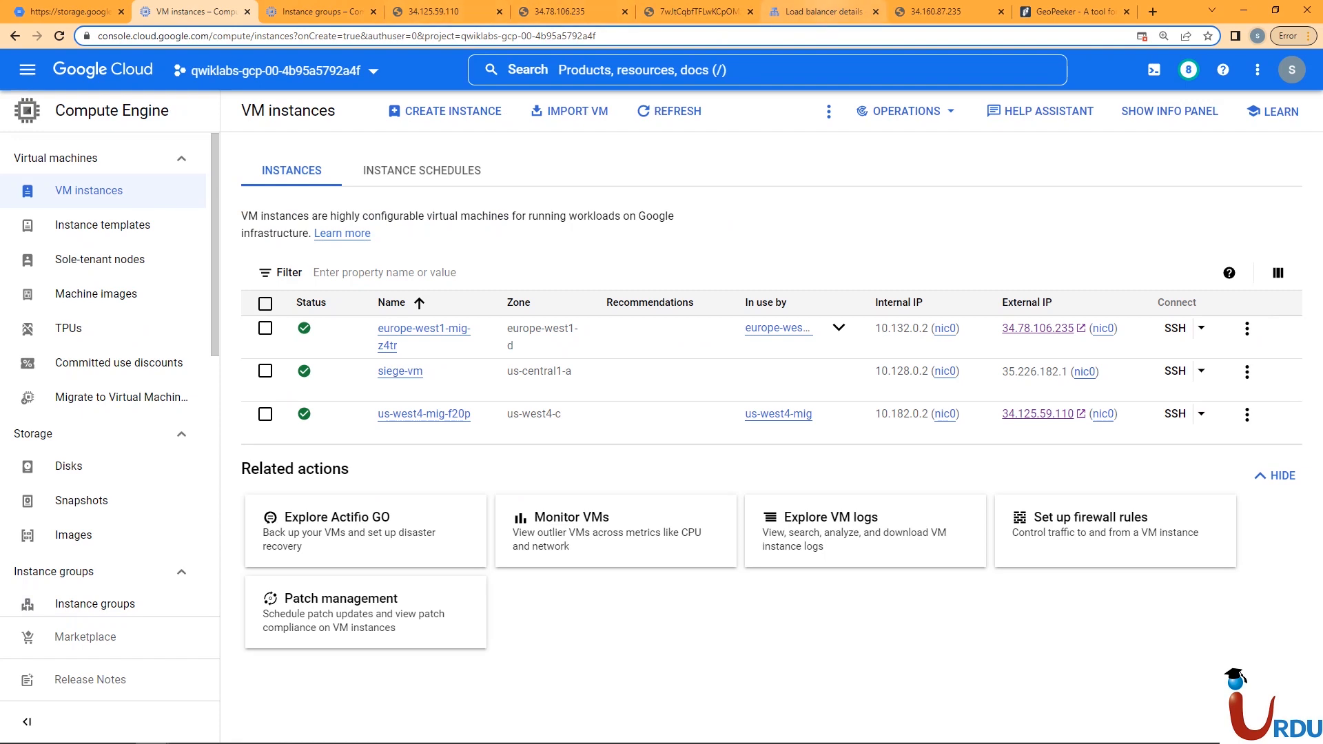
Step: Check the monitoring view of the http-lb load balancer and the details of its http-backend service
{"action": "left_click", "coordinate": [822, 12]}
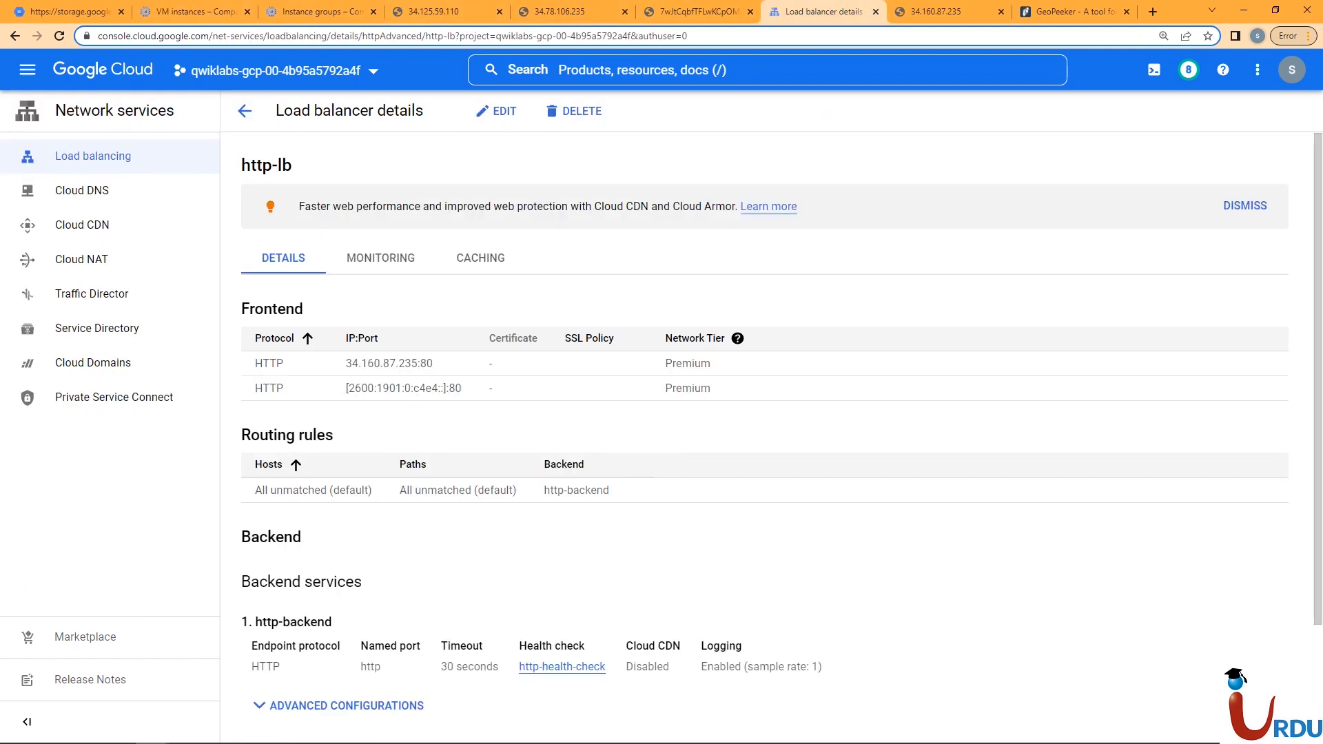
{"action": "left_click", "coordinate": [380, 258]}
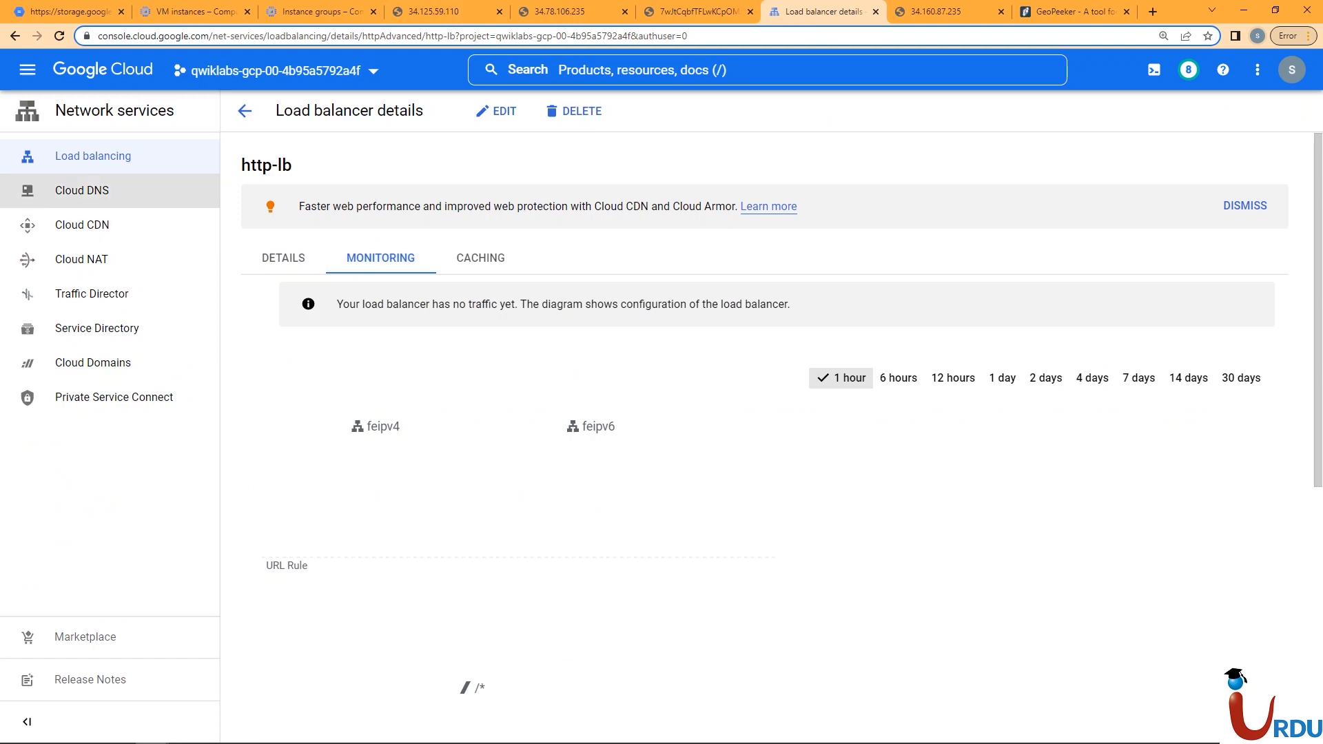
{"action": "left_click", "coordinate": [93, 155]}
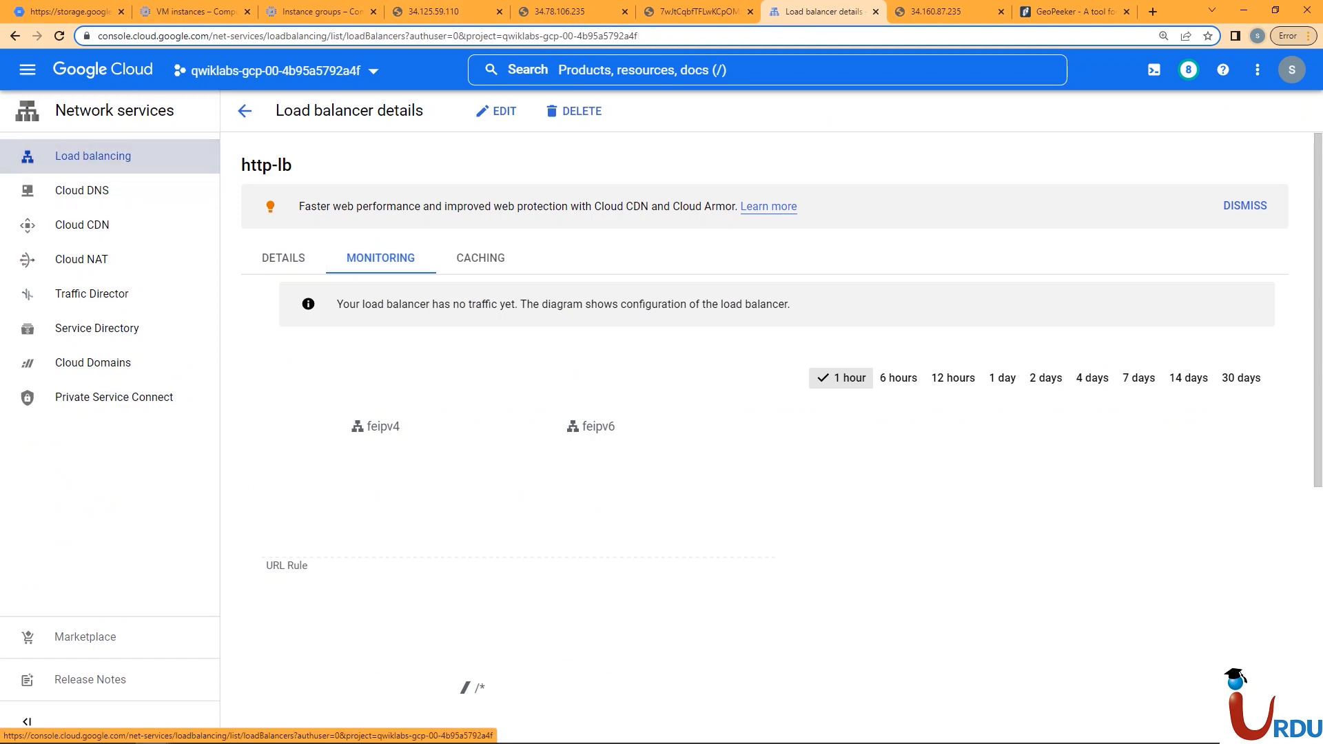
{"action": "left_click", "coordinate": [608, 112]}
{"action": "left_click", "coordinate": [406, 147]}
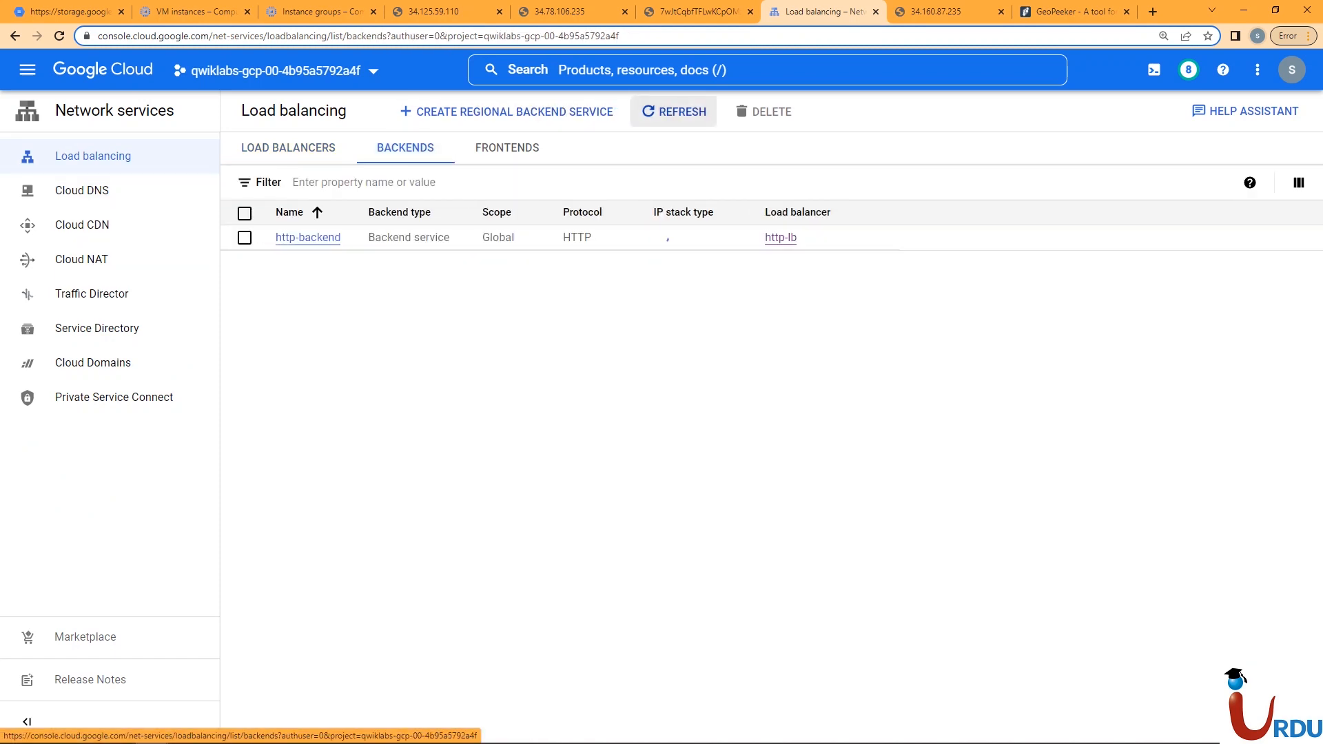
{"action": "left_click", "coordinate": [308, 237]}
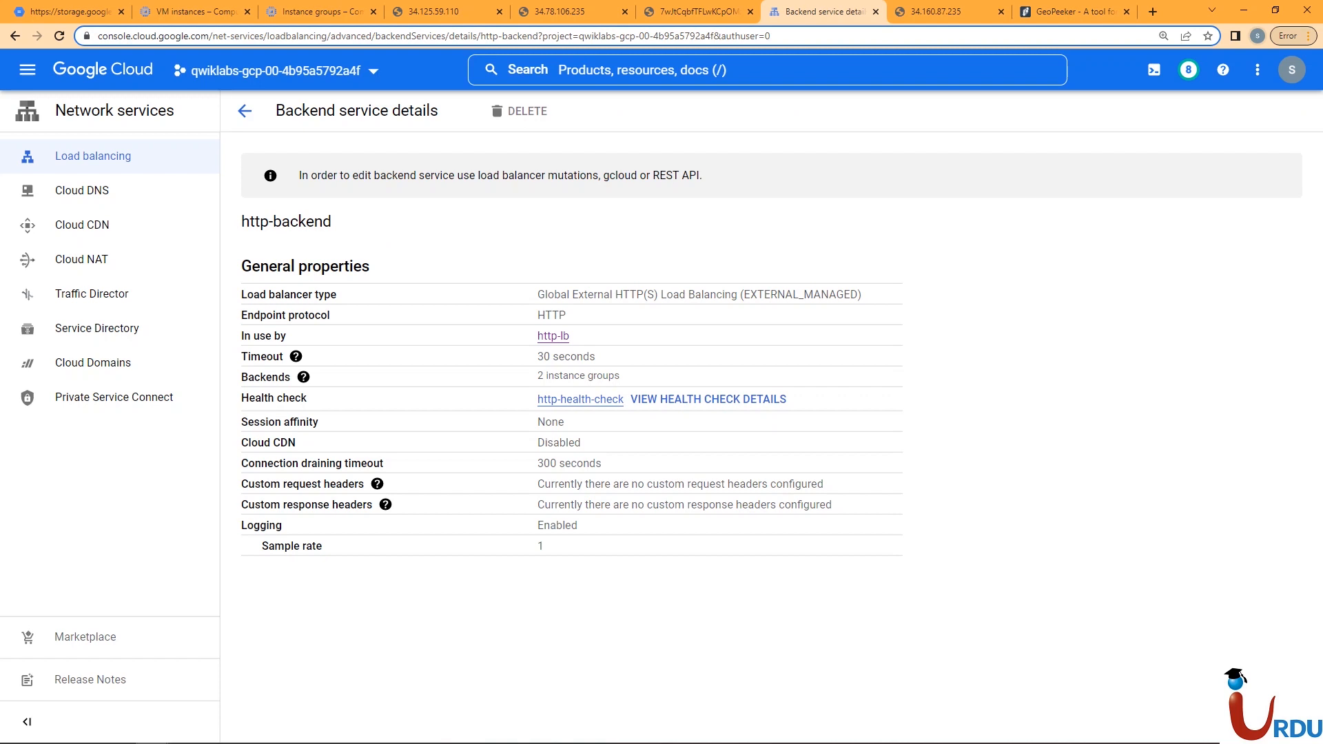
{"action": "left_click", "coordinate": [245, 110]}
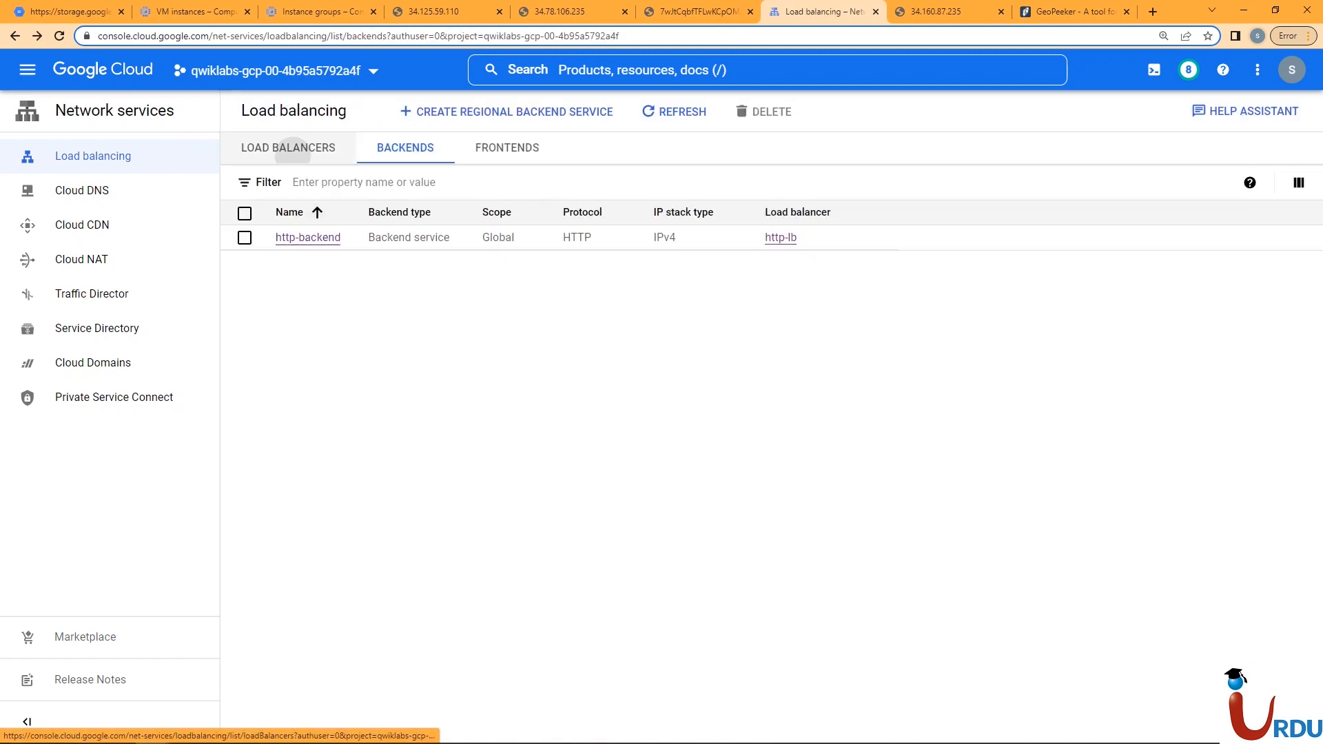
Step: Examine http-lb's one-hour traffic diagram, from the source continents through the frontends and URL rule down to http-backend
{"action": "left_click", "coordinate": [293, 150]}
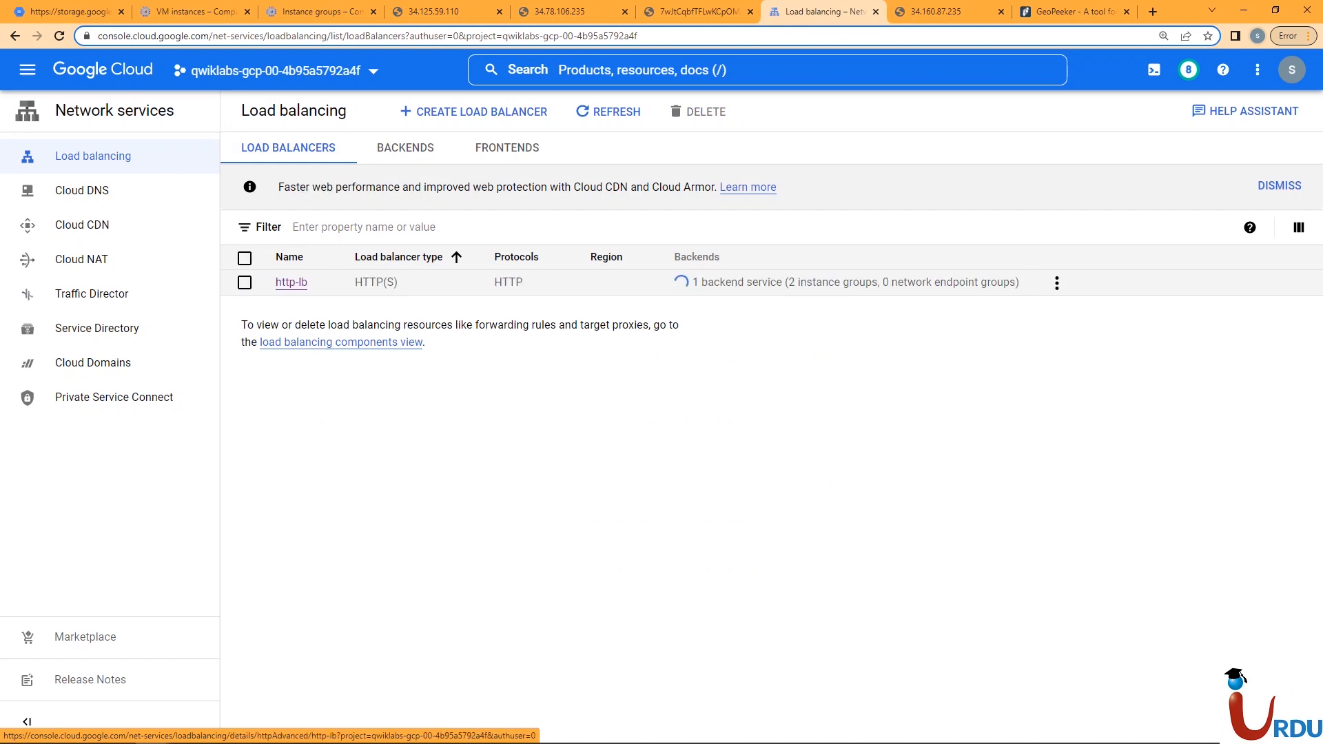
{"action": "left_click", "coordinate": [292, 282]}
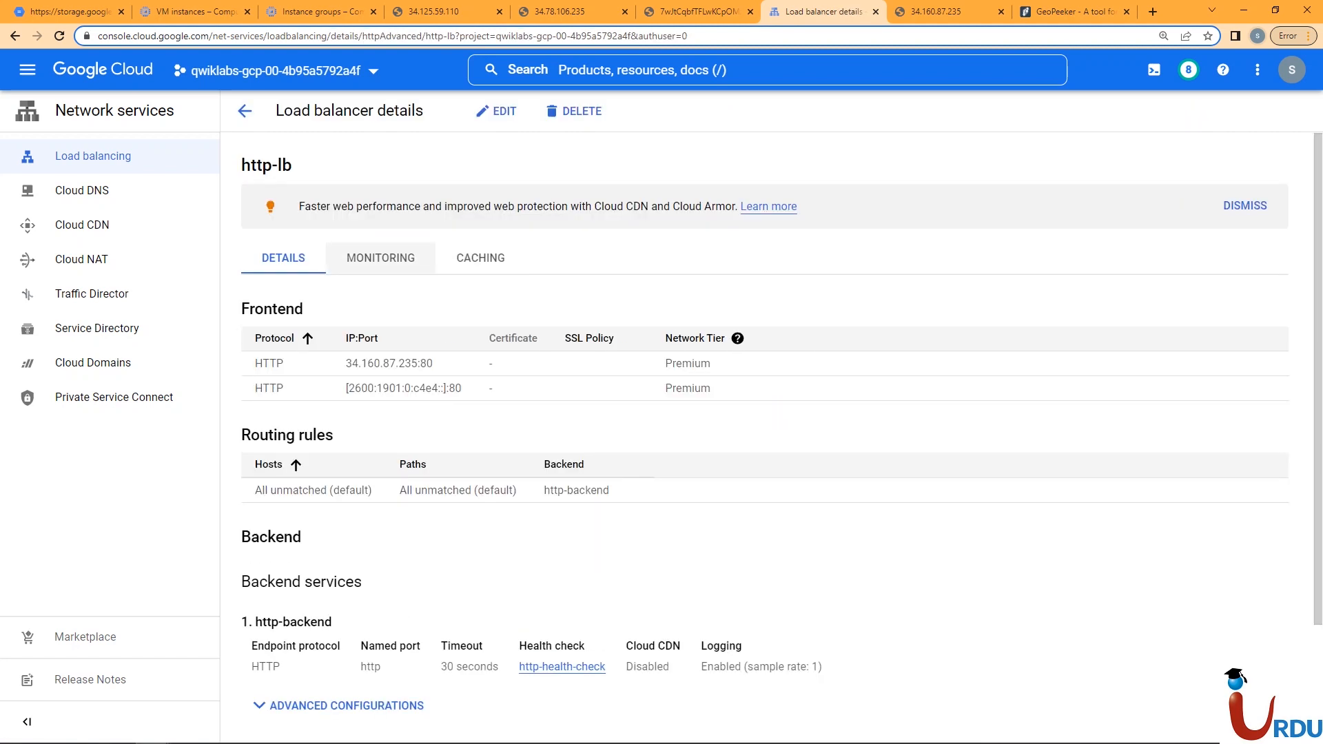
{"action": "left_click", "coordinate": [380, 258]}
{"action": "scroll", "coordinate": [381, 258], "scroll_direction": "down", "scroll_amount": 2}
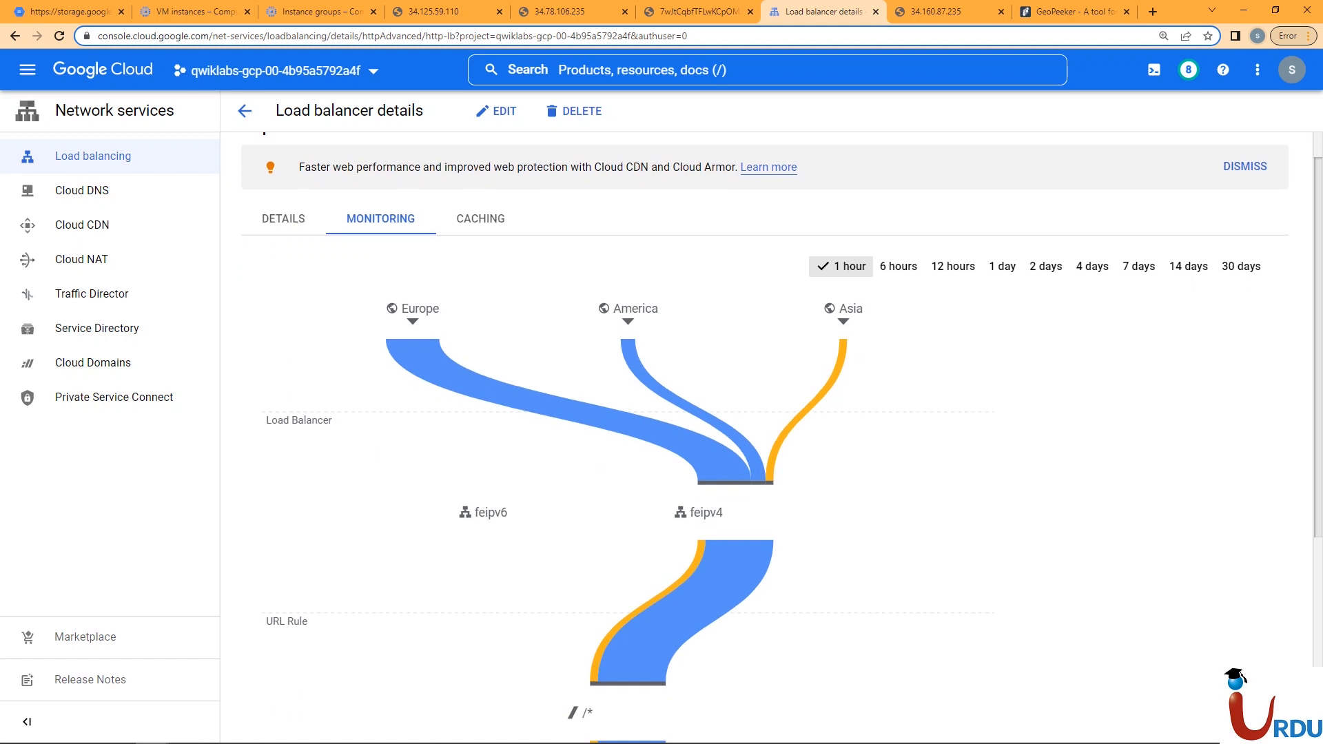
{"action": "scroll", "coordinate": [782, 438], "scroll_direction": "down", "scroll_amount": 2}
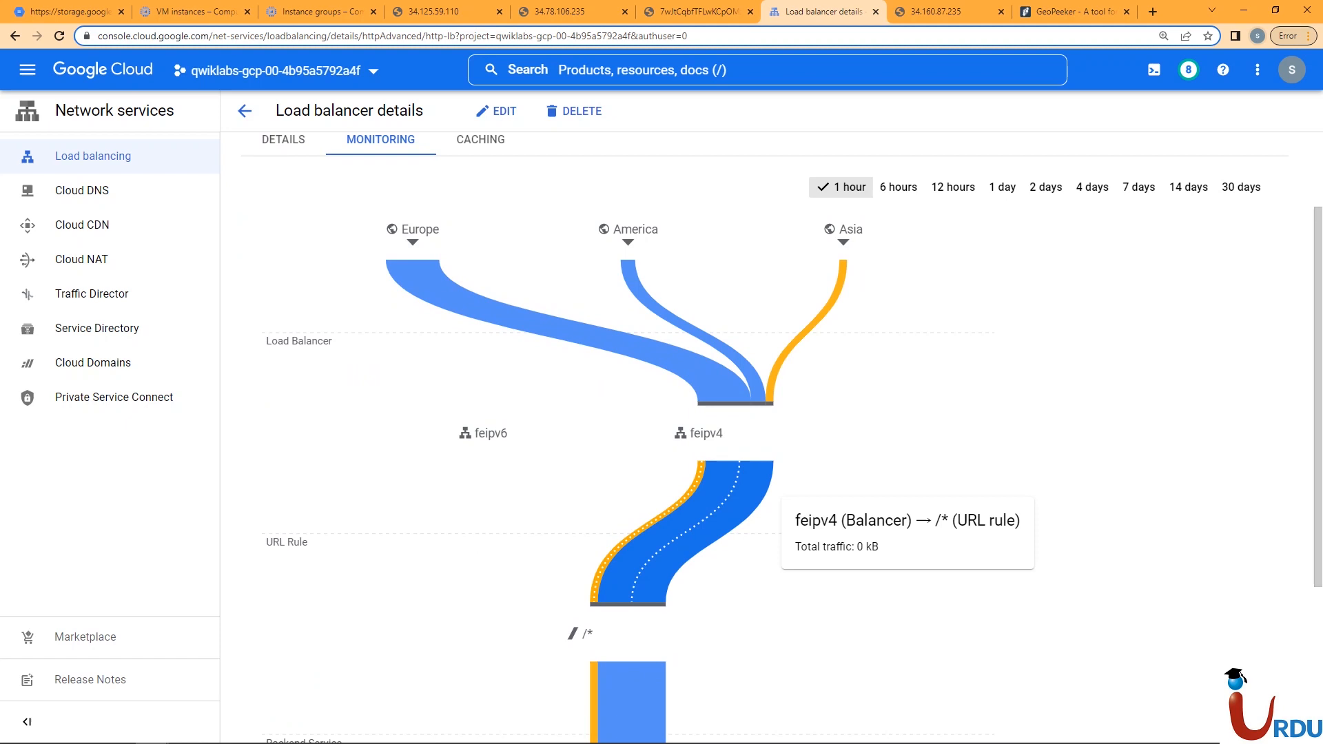
{"action": "scroll", "coordinate": [689, 483], "scroll_direction": "down", "scroll_amount": 3}
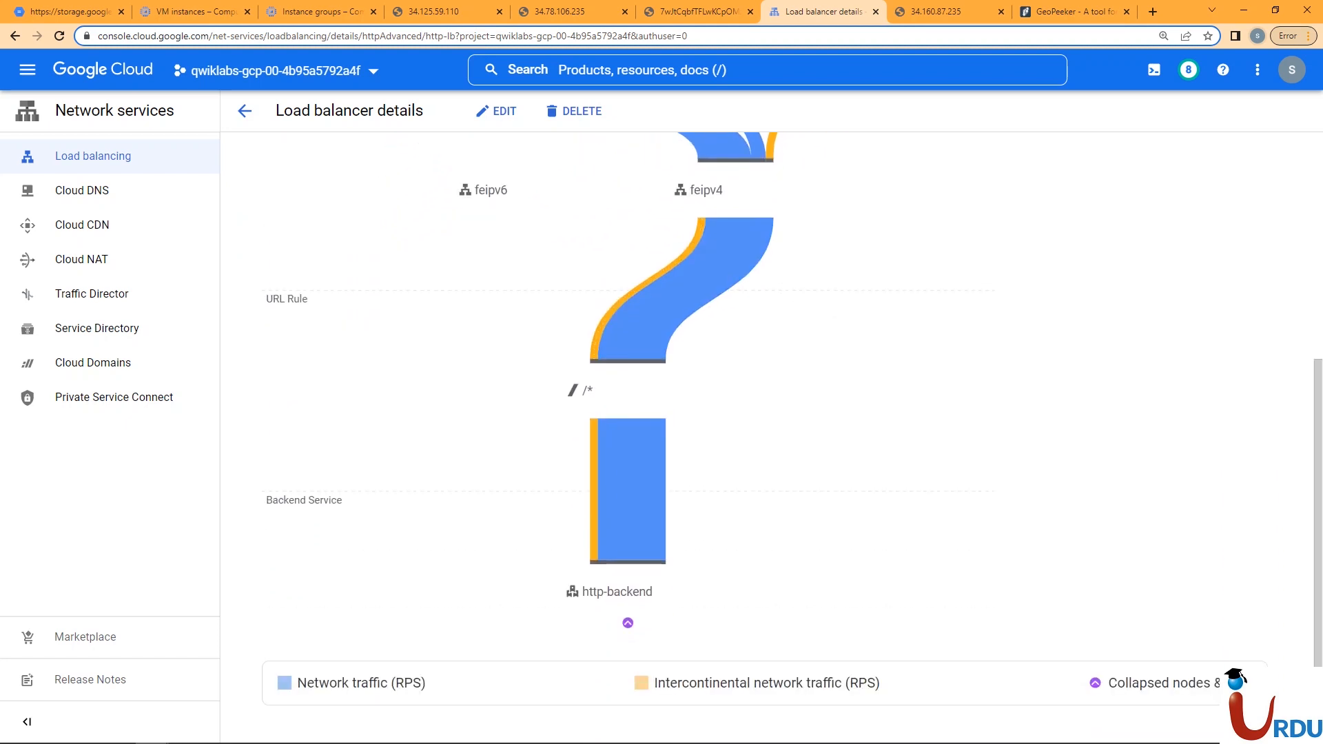
{"action": "scroll", "coordinate": [373, 247], "scroll_direction": "up", "scroll_amount": 4}
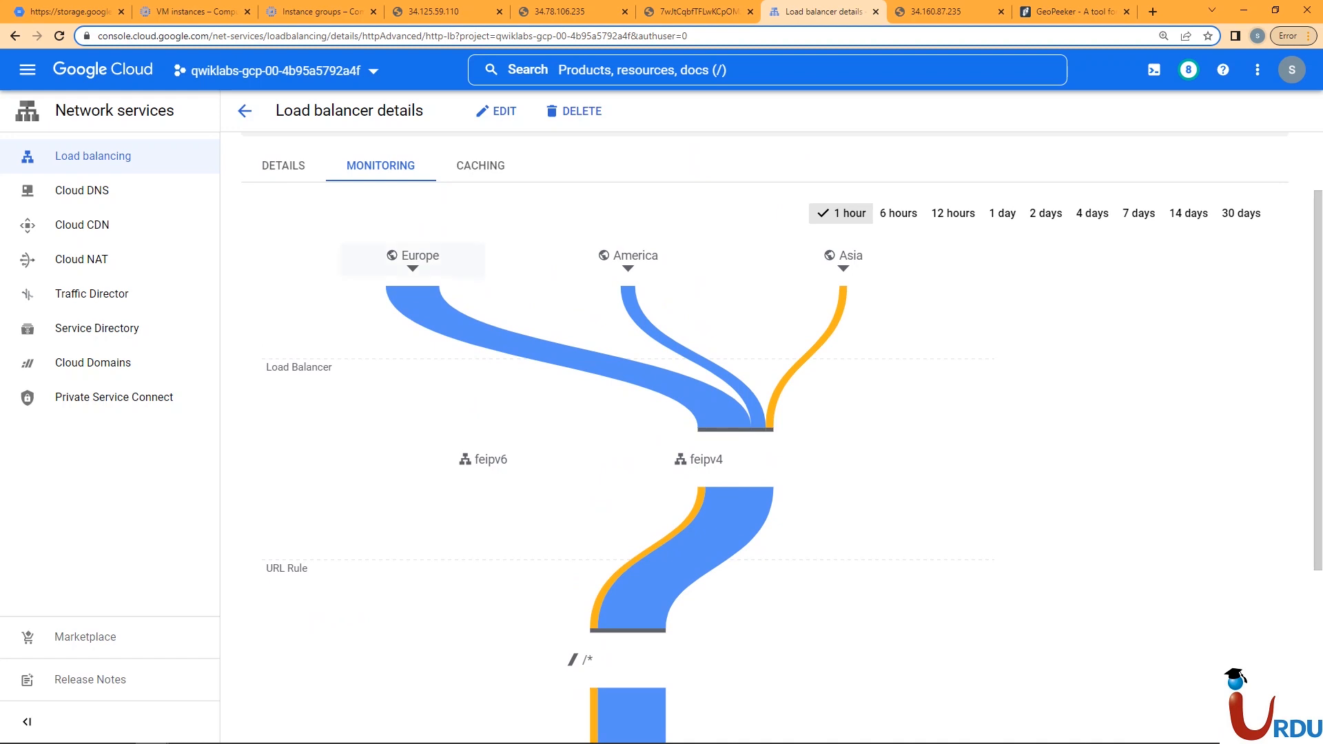
{"action": "mouse_move", "coordinate": [628, 259]}
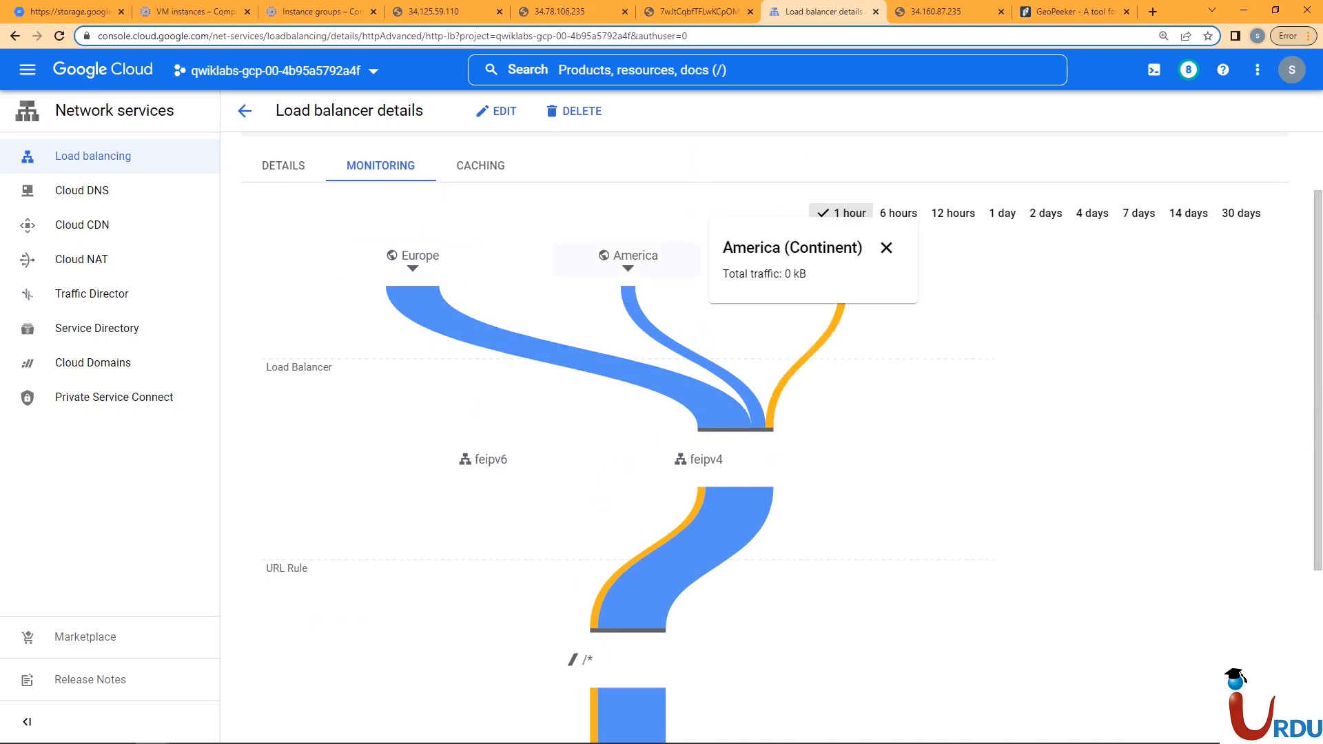
{"action": "scroll", "coordinate": [758, 413], "scroll_direction": "down", "scroll_amount": 4}
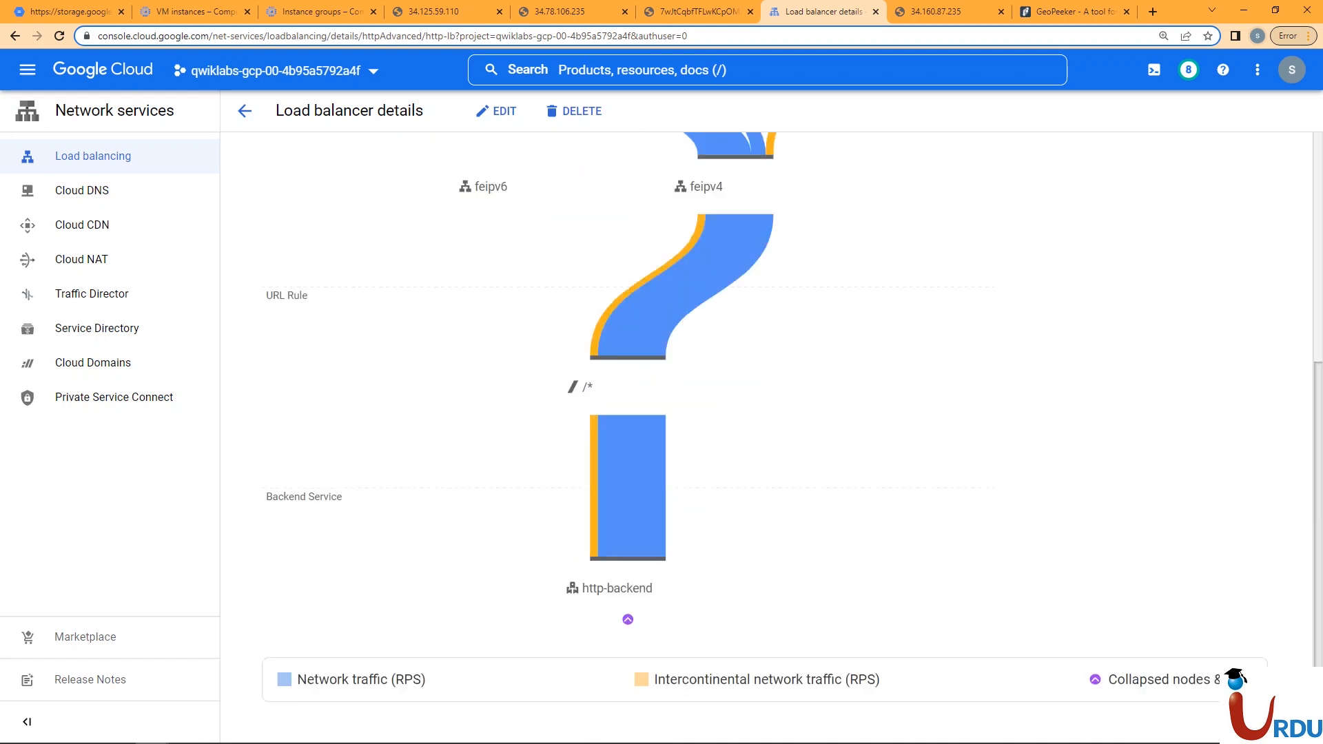
{"action": "scroll", "coordinate": [759, 413], "scroll_direction": "up", "scroll_amount": 5}
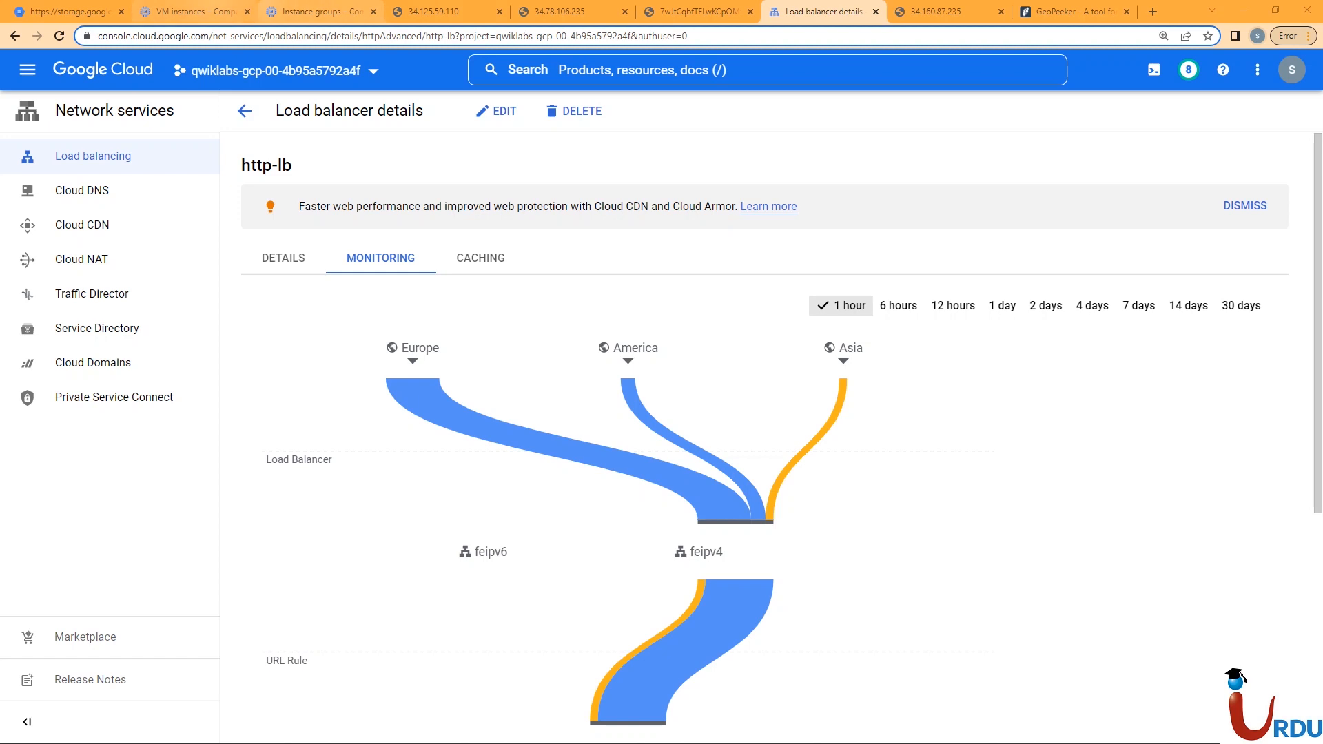
Step: Return to the instance groups list and refresh it to check the number of instances
{"action": "left_click", "coordinate": [190, 11]}
{"action": "left_click", "coordinate": [316, 11]}
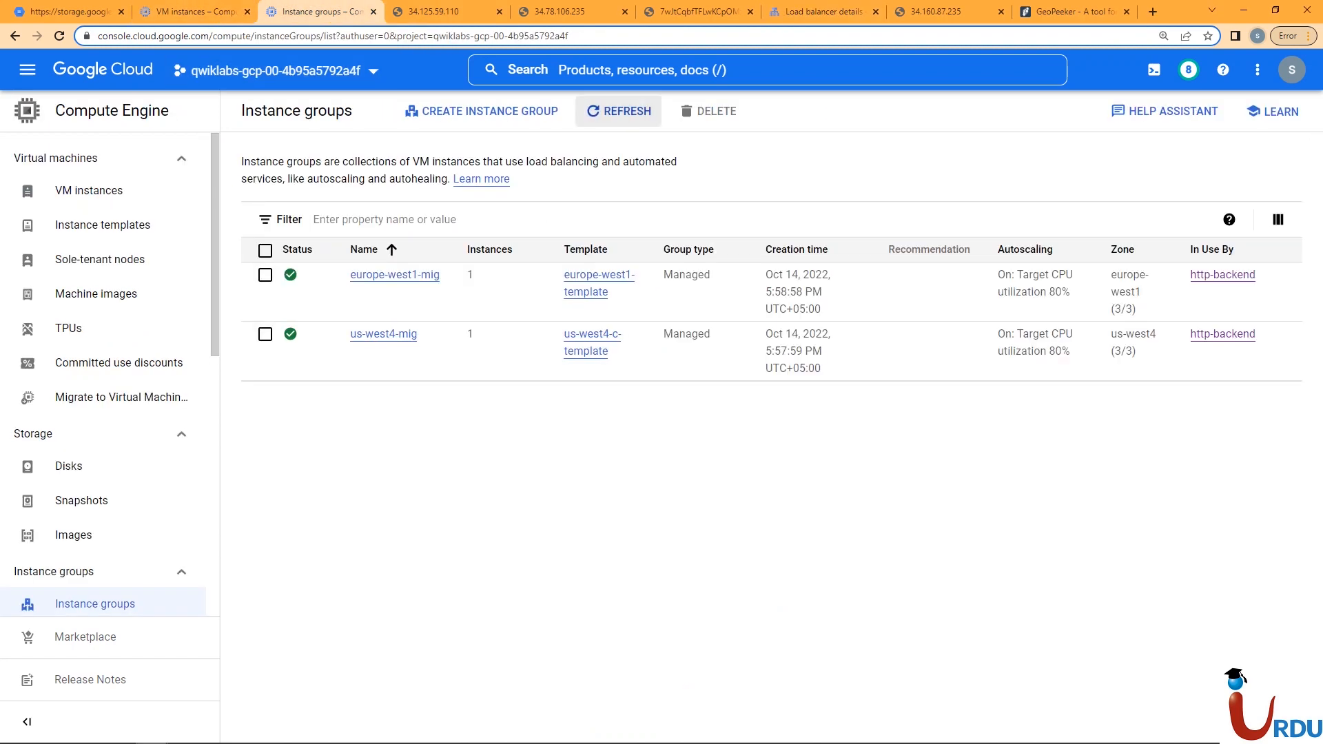
{"action": "left_click", "coordinate": [619, 111]}
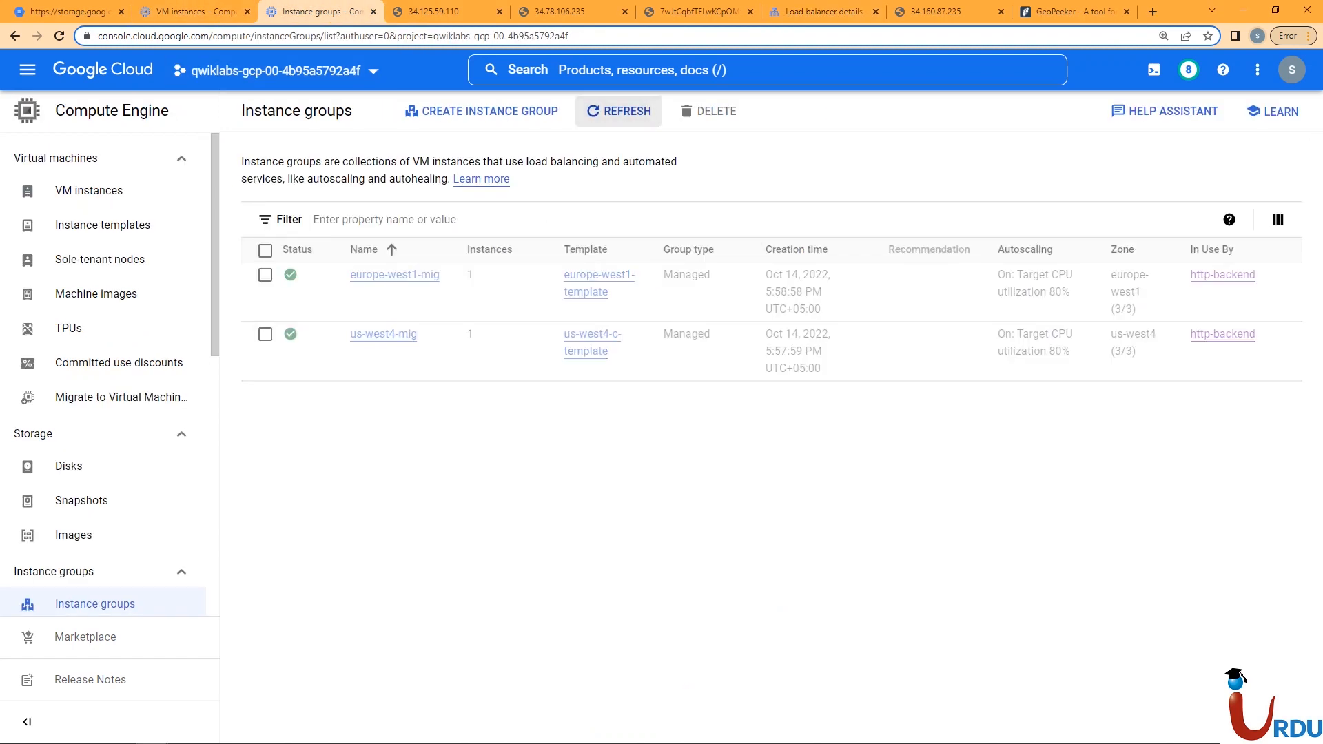
{"action": "left_click", "coordinate": [619, 111]}
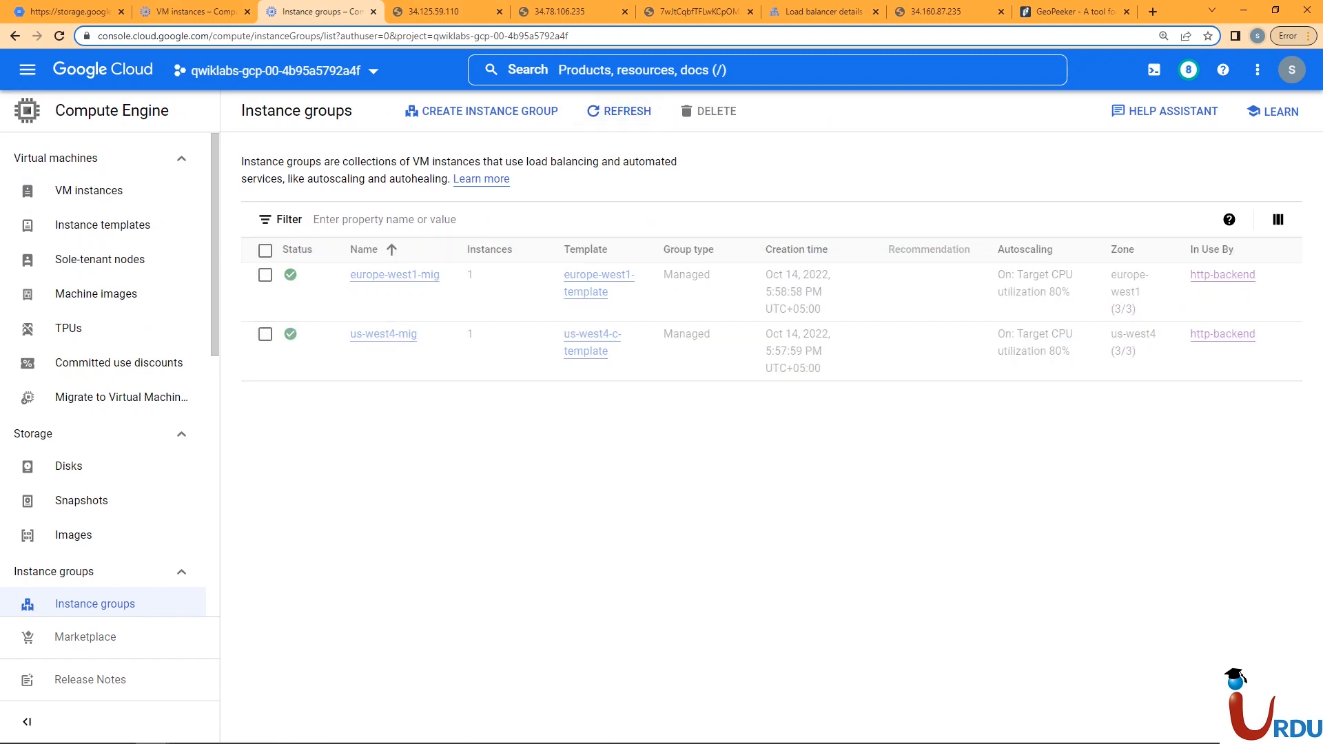
Step: Open the us-west4-mig and europe-west1-mig instance groups in separate browser tabs
{"action": "right_click", "coordinate": [390, 335]}
{"action": "left_click", "coordinate": [420, 347]}
{"action": "right_click", "coordinate": [401, 274]}
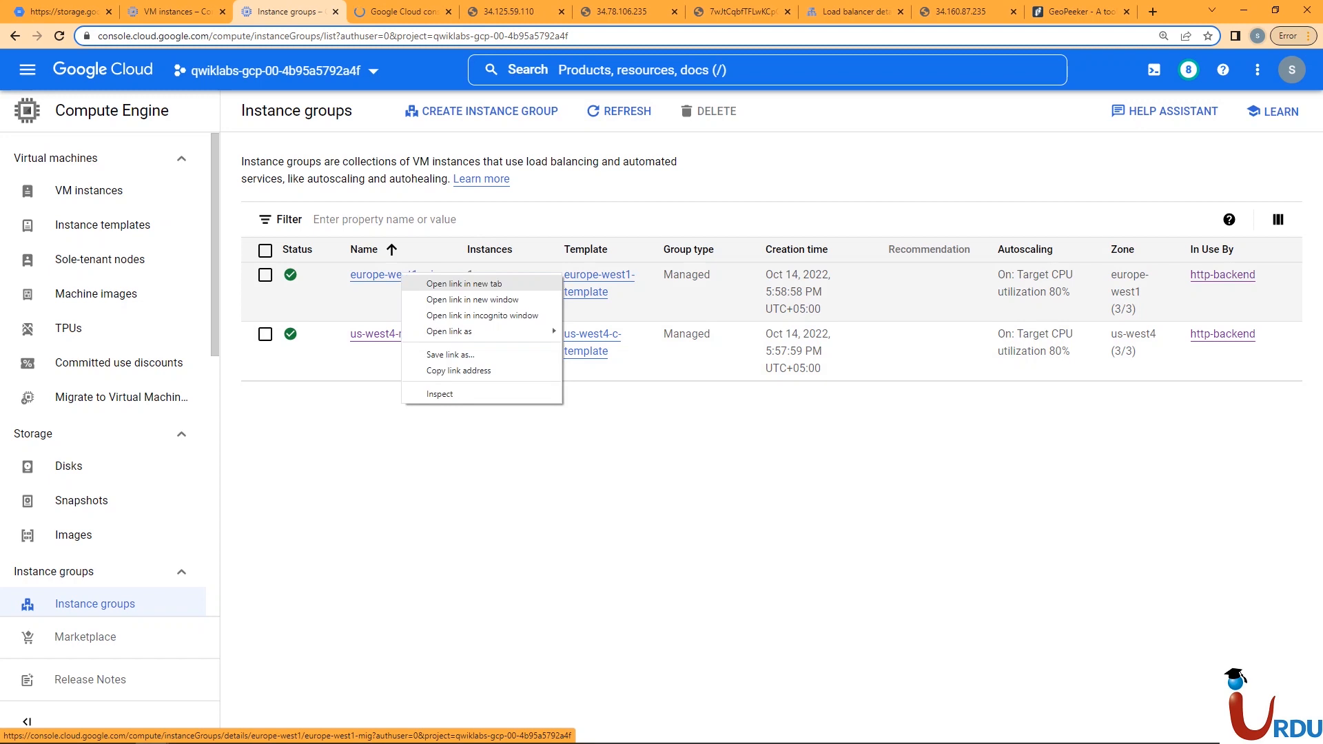
{"action": "left_click", "coordinate": [430, 283]}
Step: Show the monitoring charts of the us-west4-mig instance group and enable auto refresh
{"action": "left_click", "coordinate": [373, 12]}
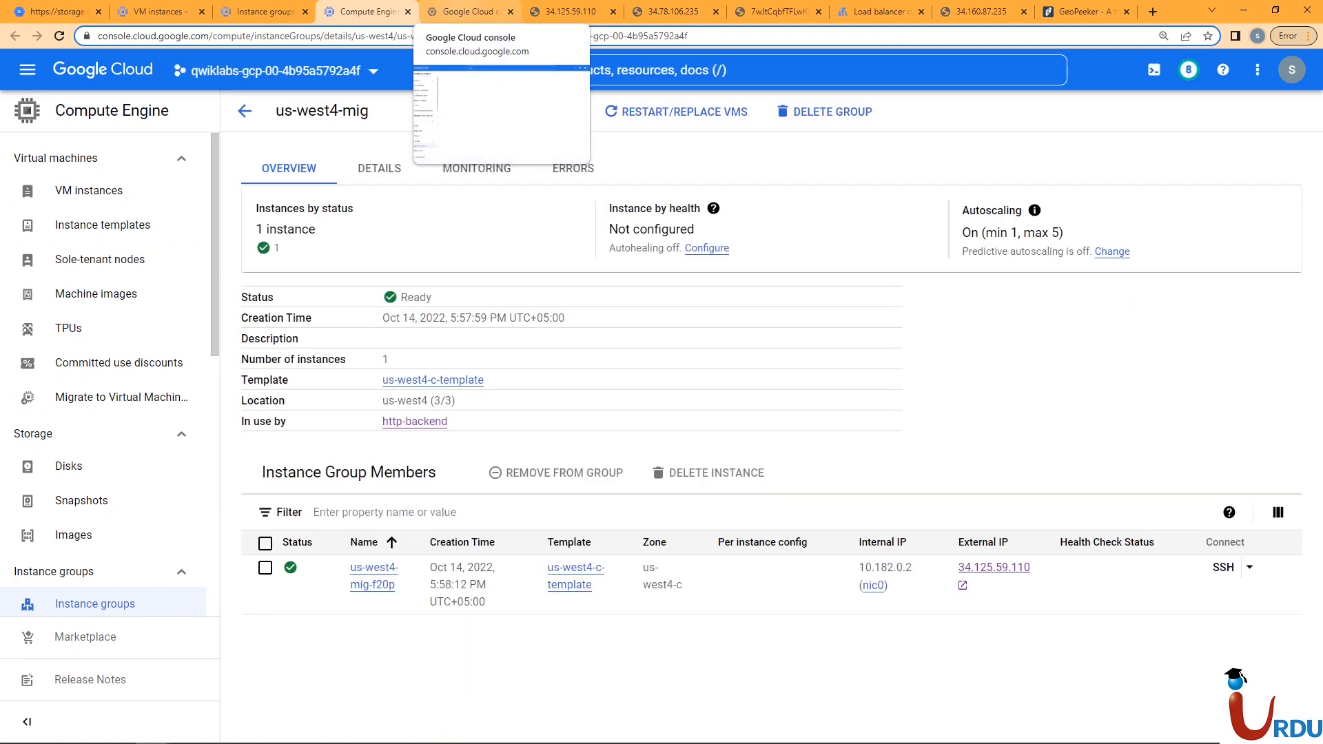
{"action": "left_click", "coordinate": [474, 11]}
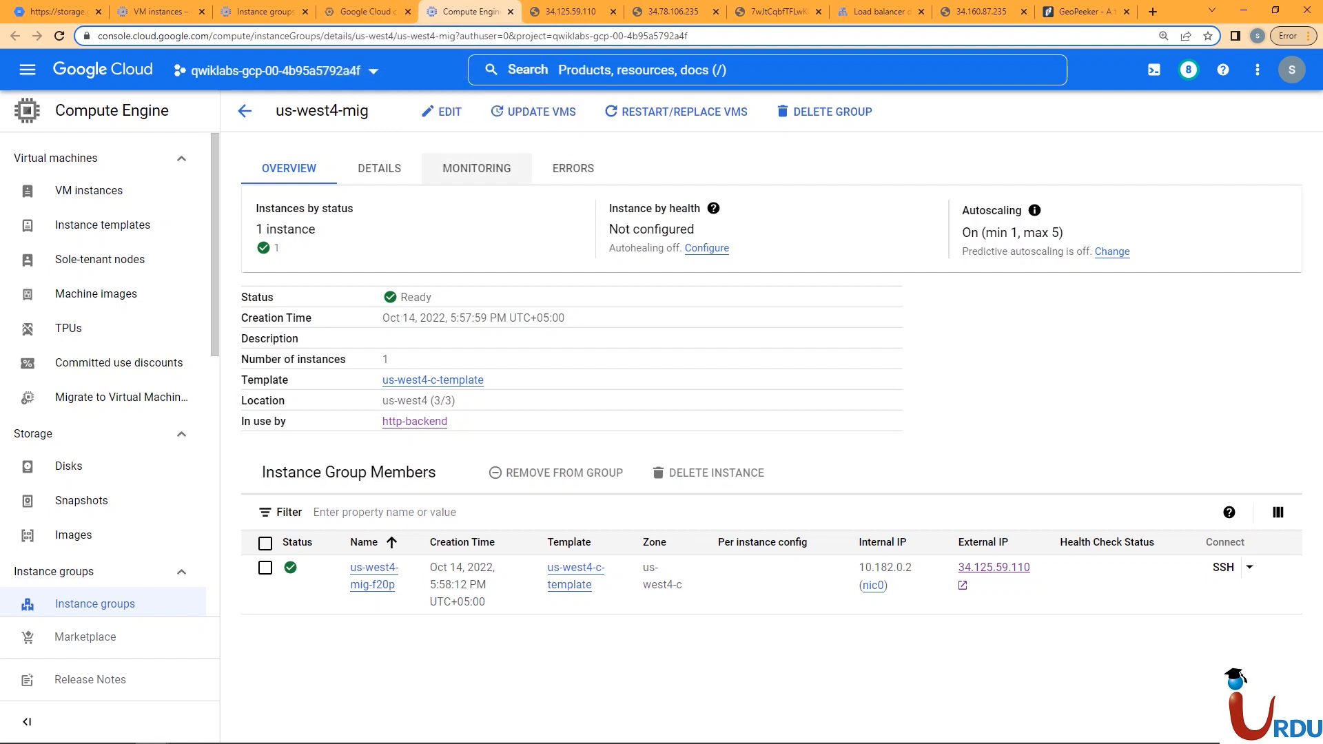
{"action": "left_click", "coordinate": [477, 168]}
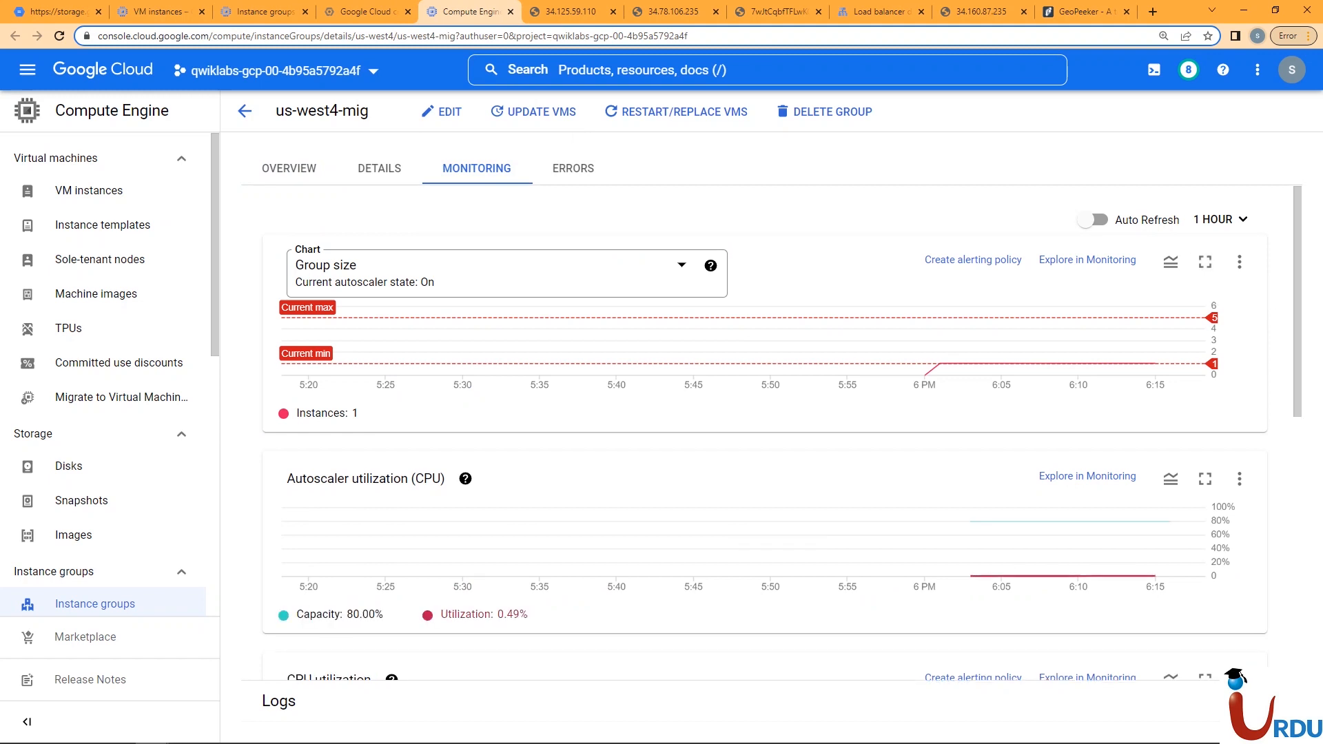
{"action": "left_click", "coordinate": [1096, 219]}
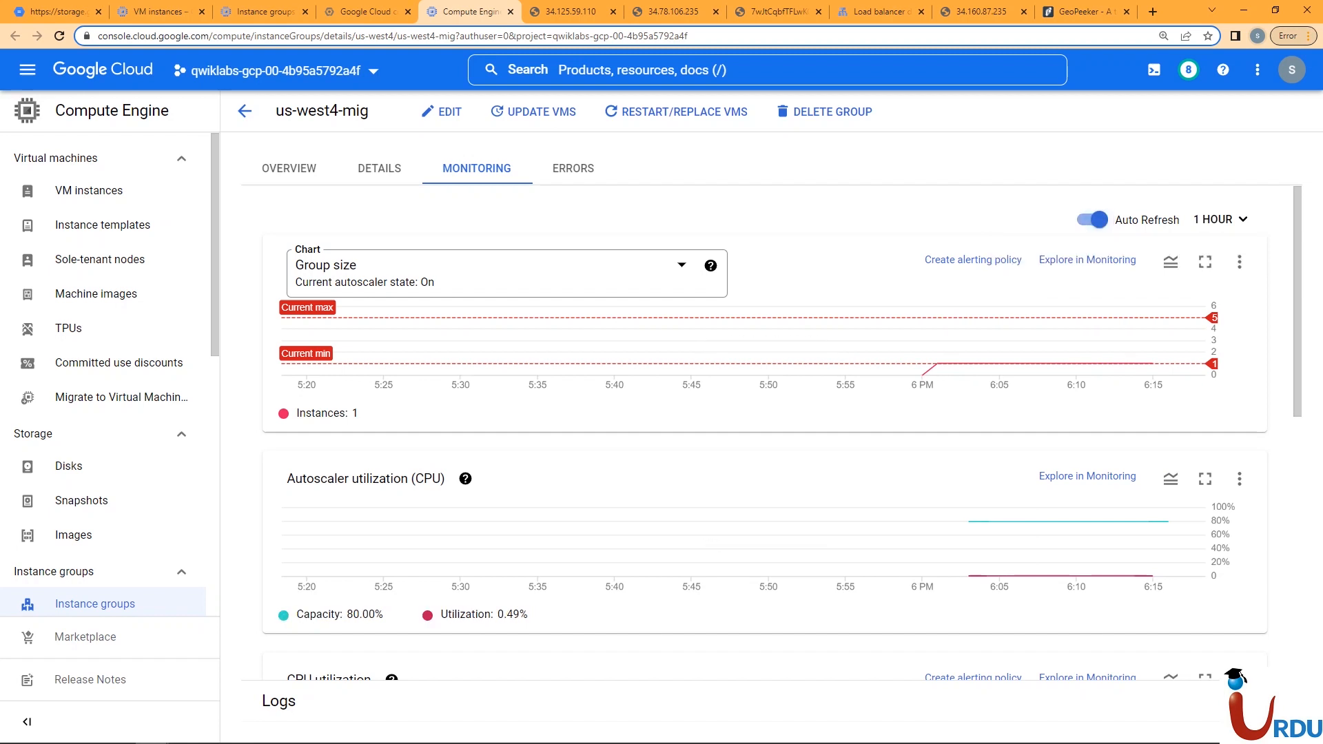
{"action": "left_click", "coordinate": [1220, 219]}
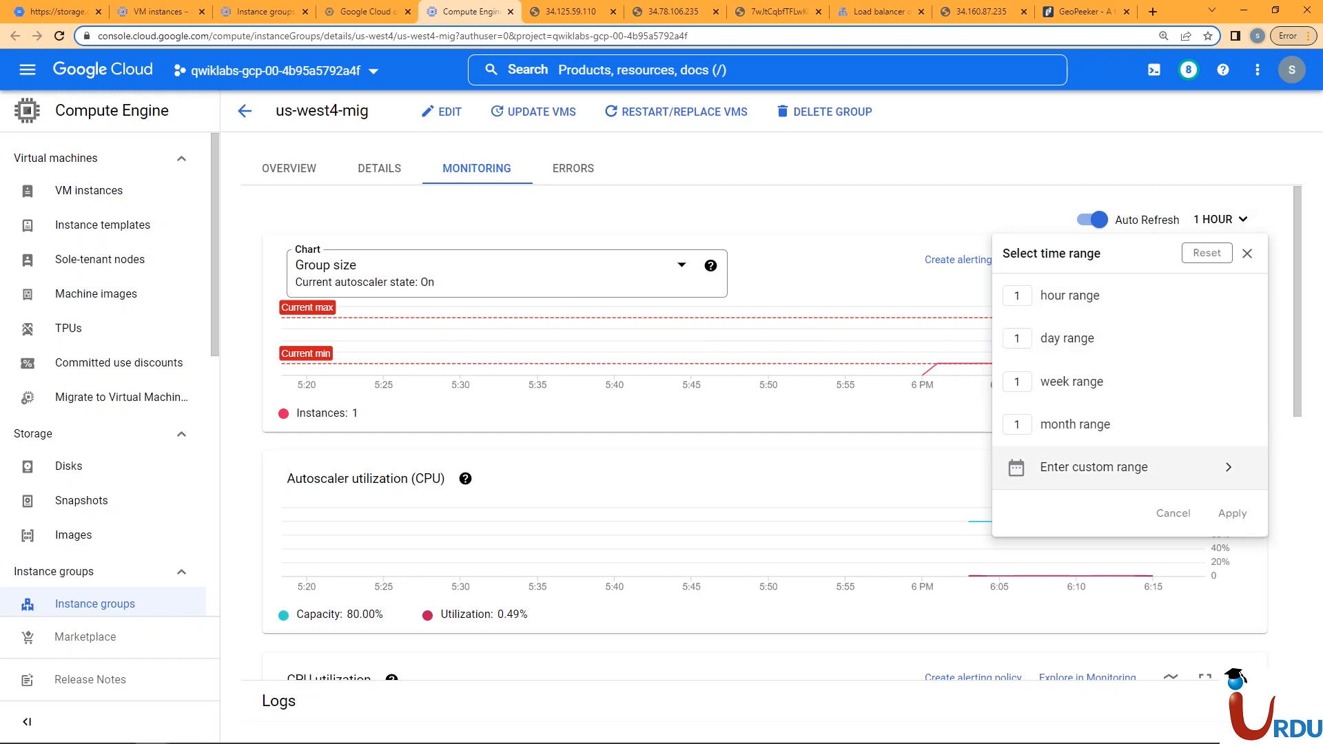
{"action": "left_click", "coordinate": [1298, 311]}
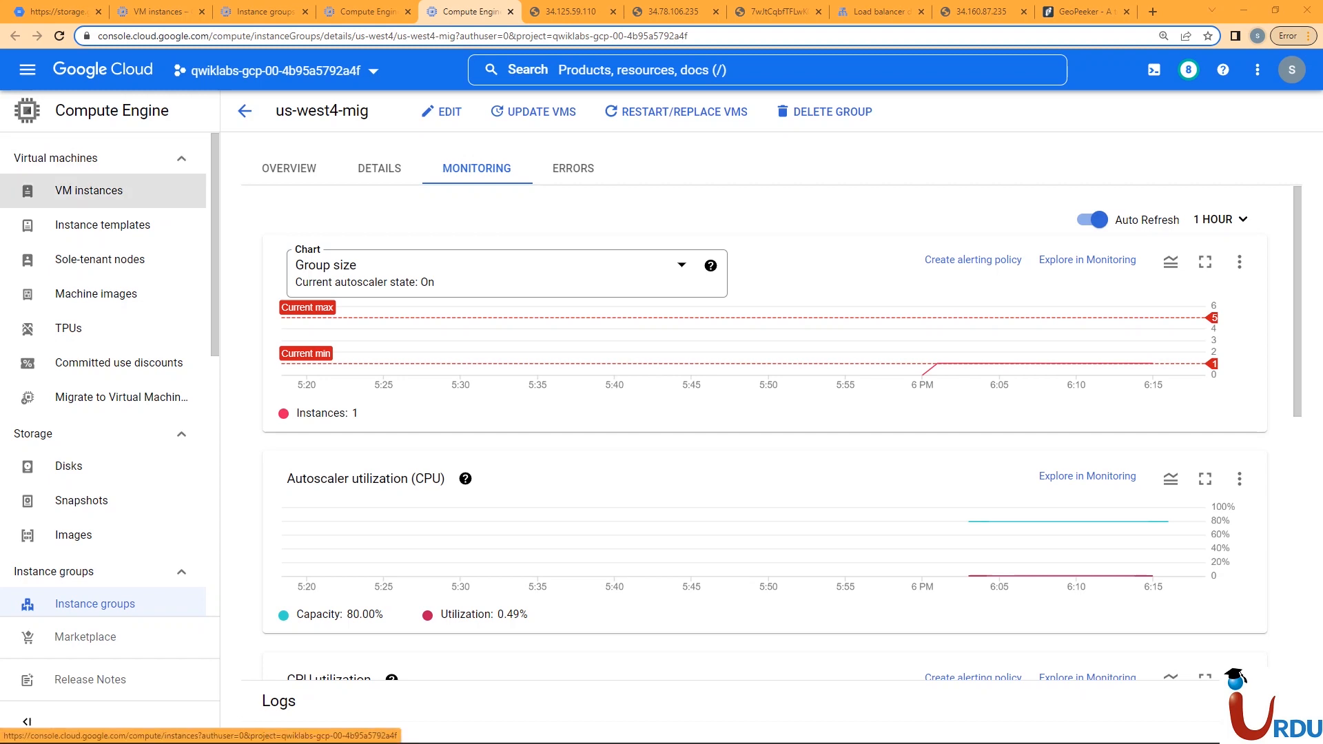
Step: Reopen http-lb from the load balancer list and examine its updated one-hour monitoring diagram by source continent
{"action": "left_click", "coordinate": [879, 11]}
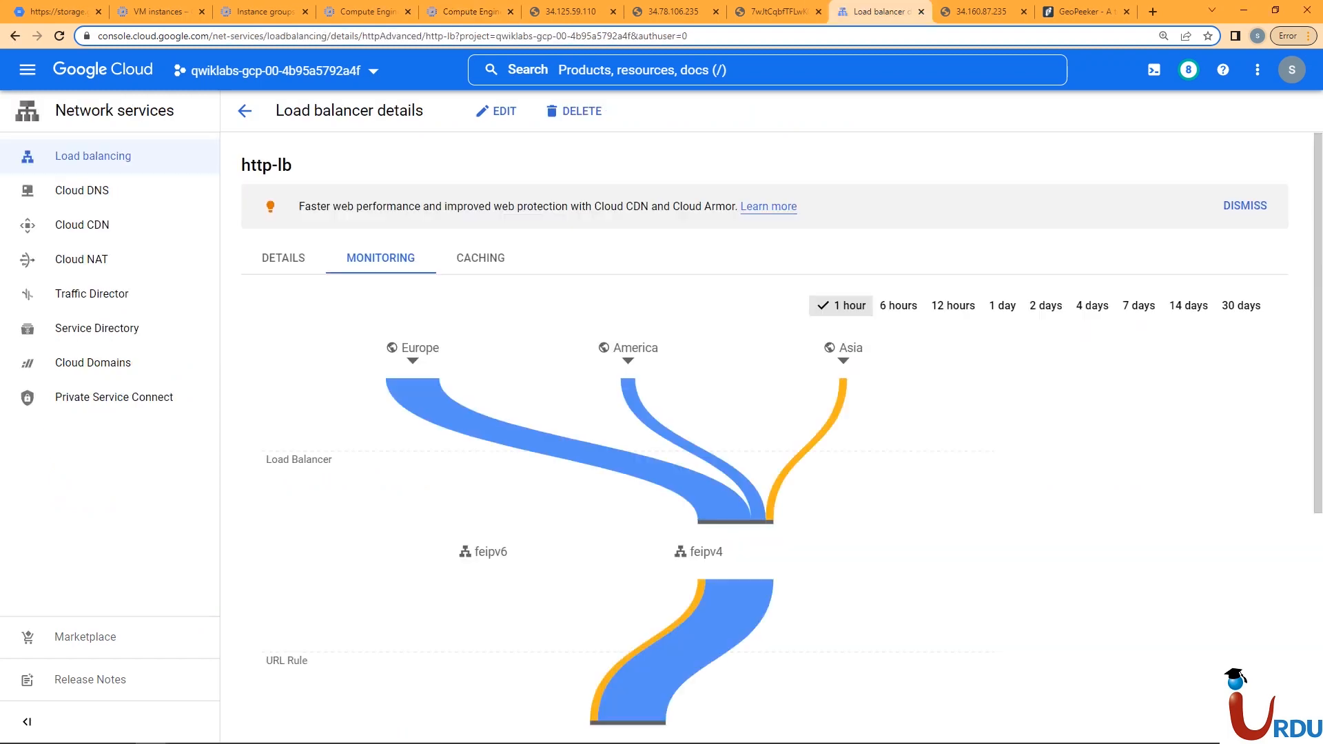
{"action": "left_click", "coordinate": [93, 156]}
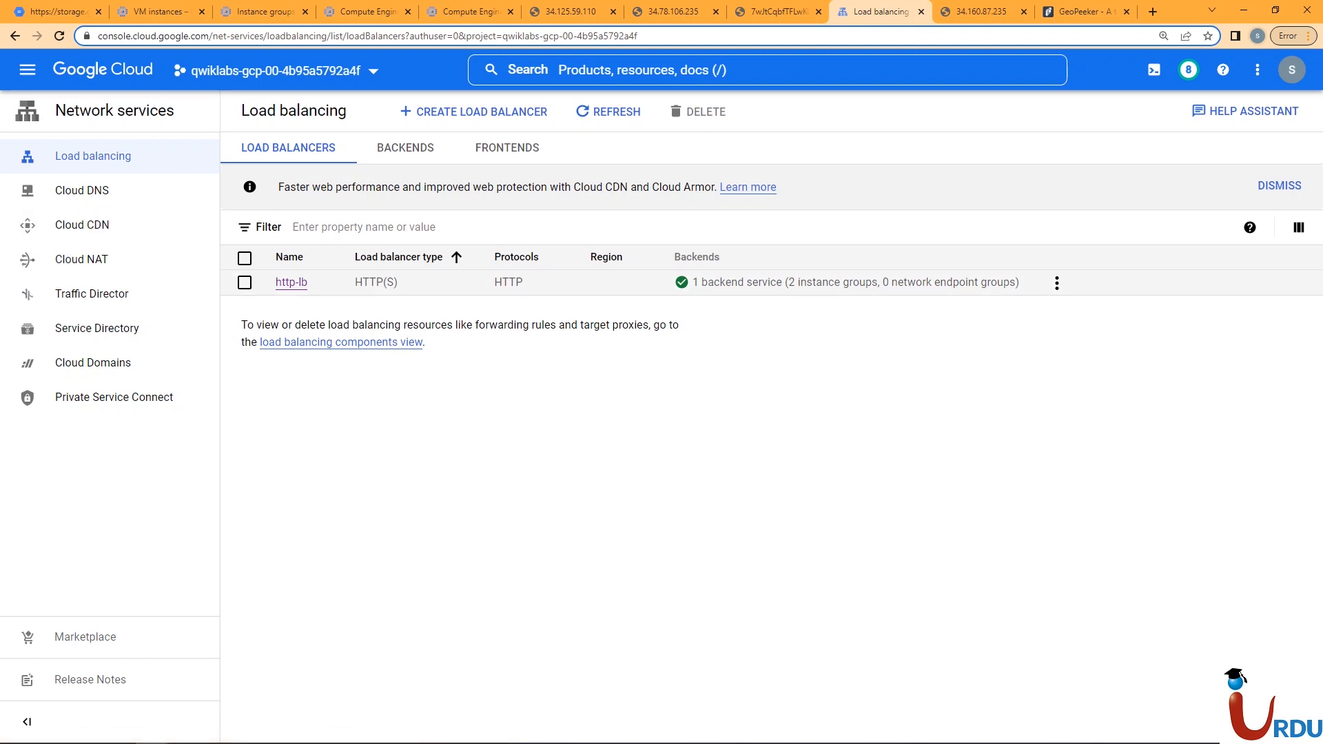
{"action": "left_click", "coordinate": [292, 282]}
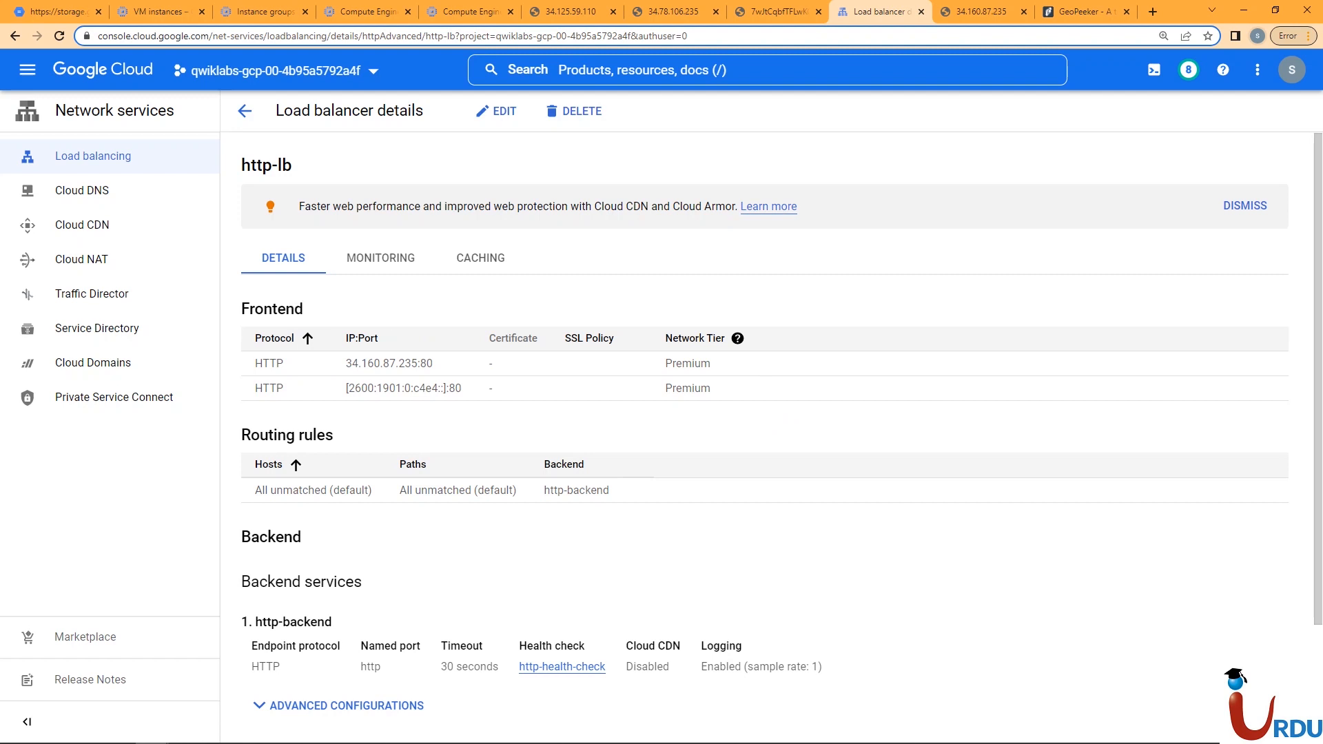
{"action": "left_click", "coordinate": [380, 258]}
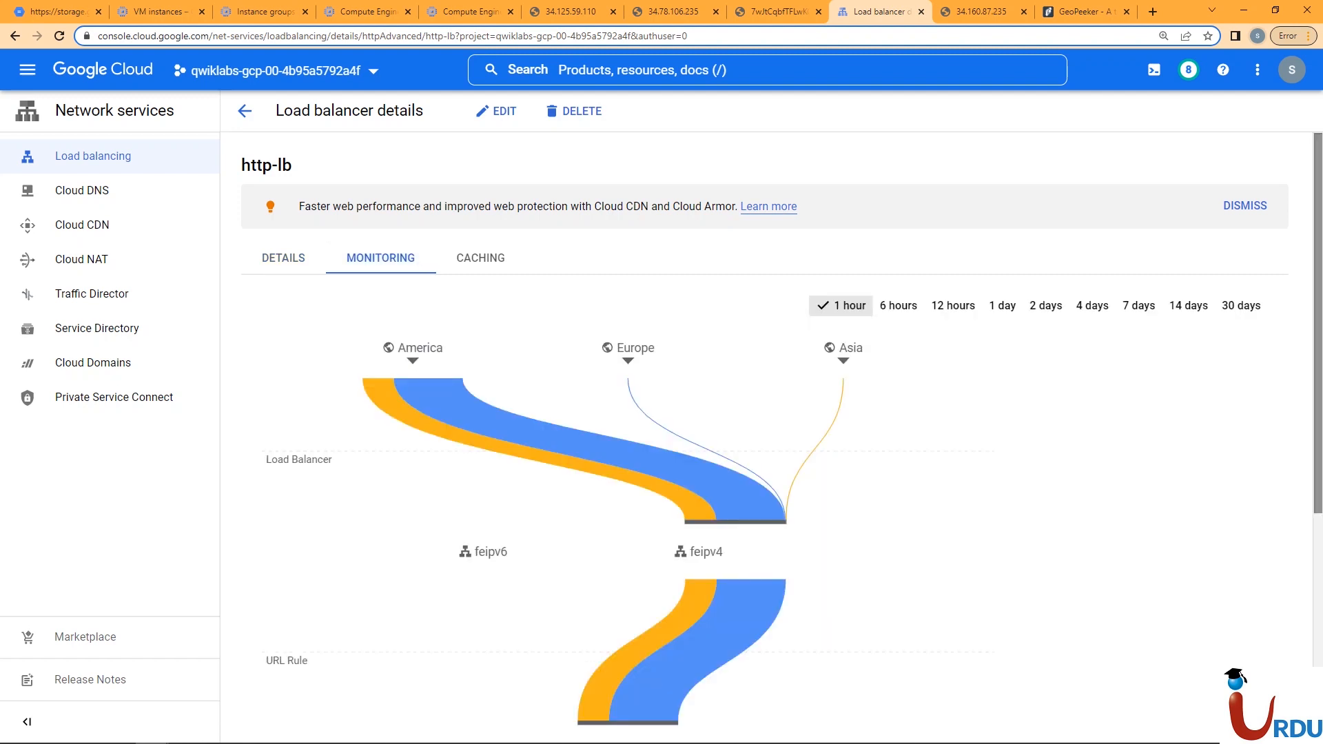
{"action": "scroll", "coordinate": [782, 422], "scroll_direction": "down", "scroll_amount": 3}
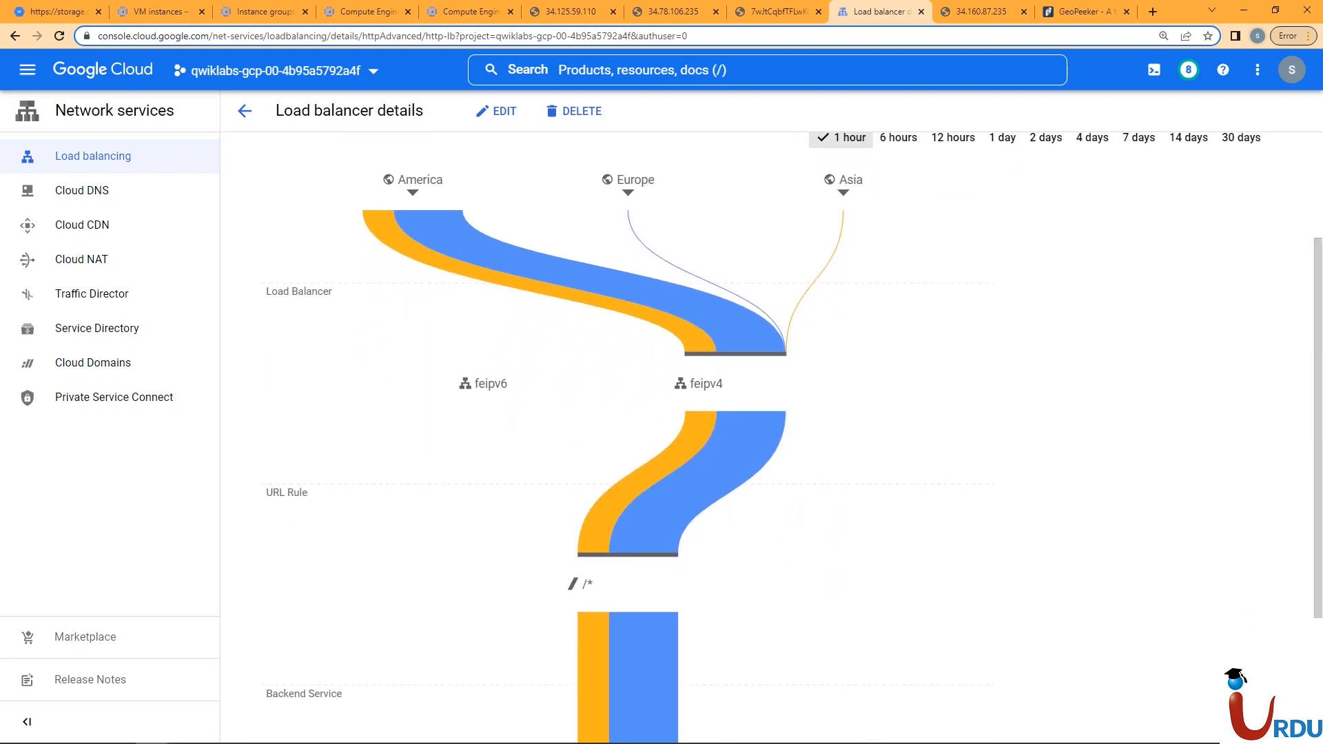
{"action": "mouse_move", "coordinate": [607, 284]}
Step: Return to the instance groups list and refresh it to check whether either group has scaled
{"action": "left_click", "coordinate": [273, 12]}
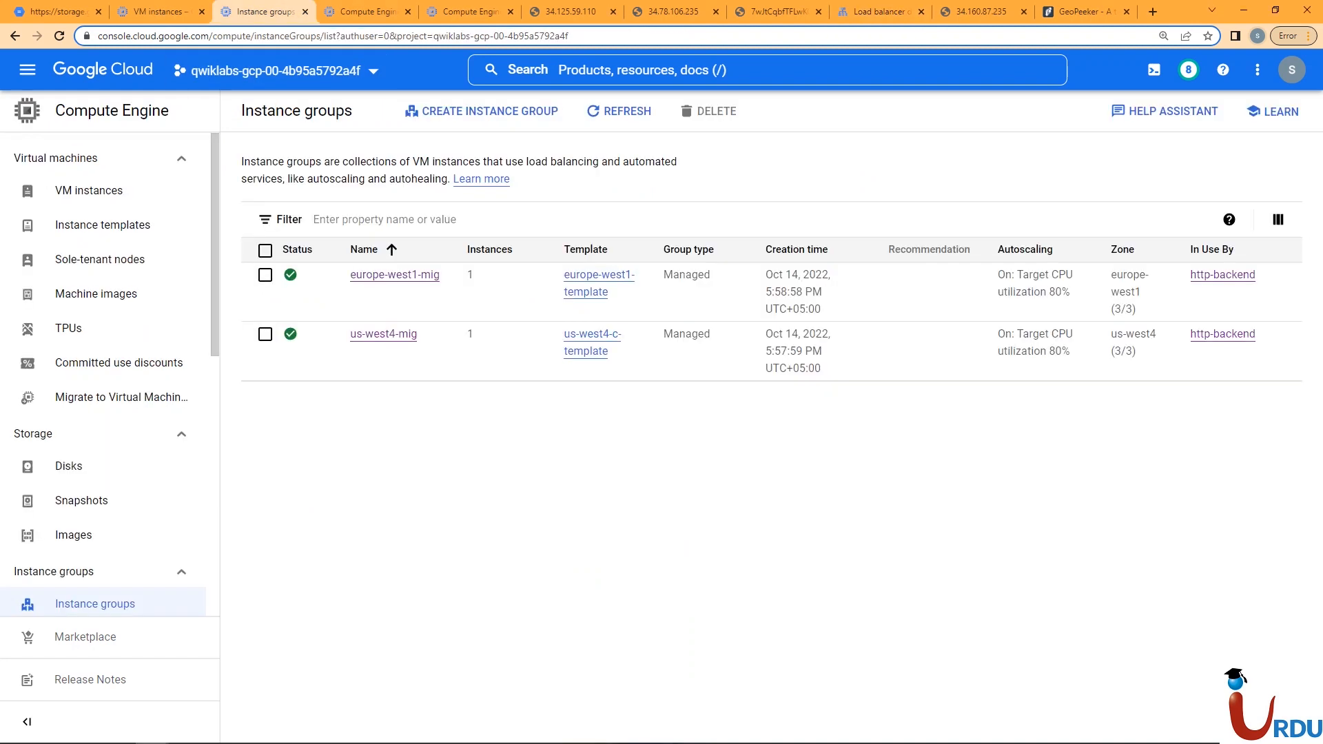
{"action": "left_click", "coordinate": [619, 111]}
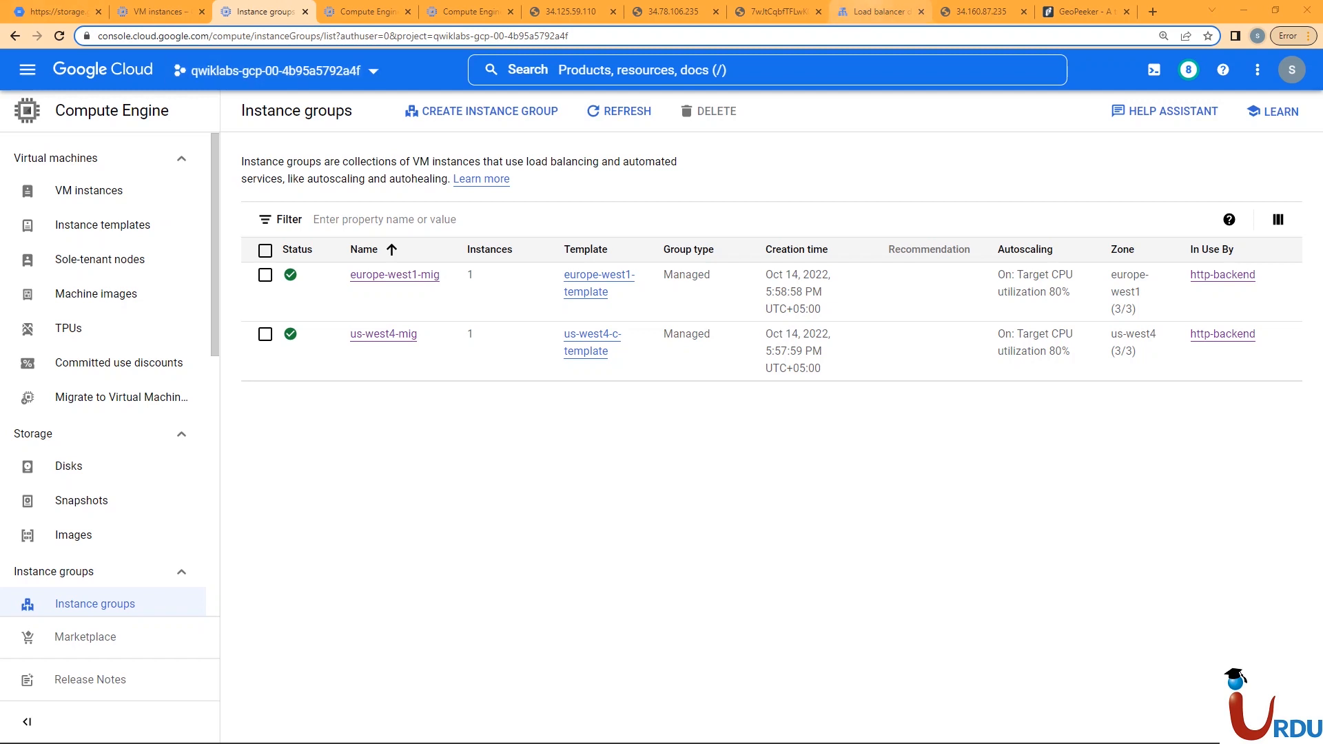
Step: Refresh the load balancer list and reopen http-lb's monitoring diagram to load its latest traffic
{"action": "left_click", "coordinate": [881, 12]}
{"action": "mouse_move", "coordinate": [414, 183]}
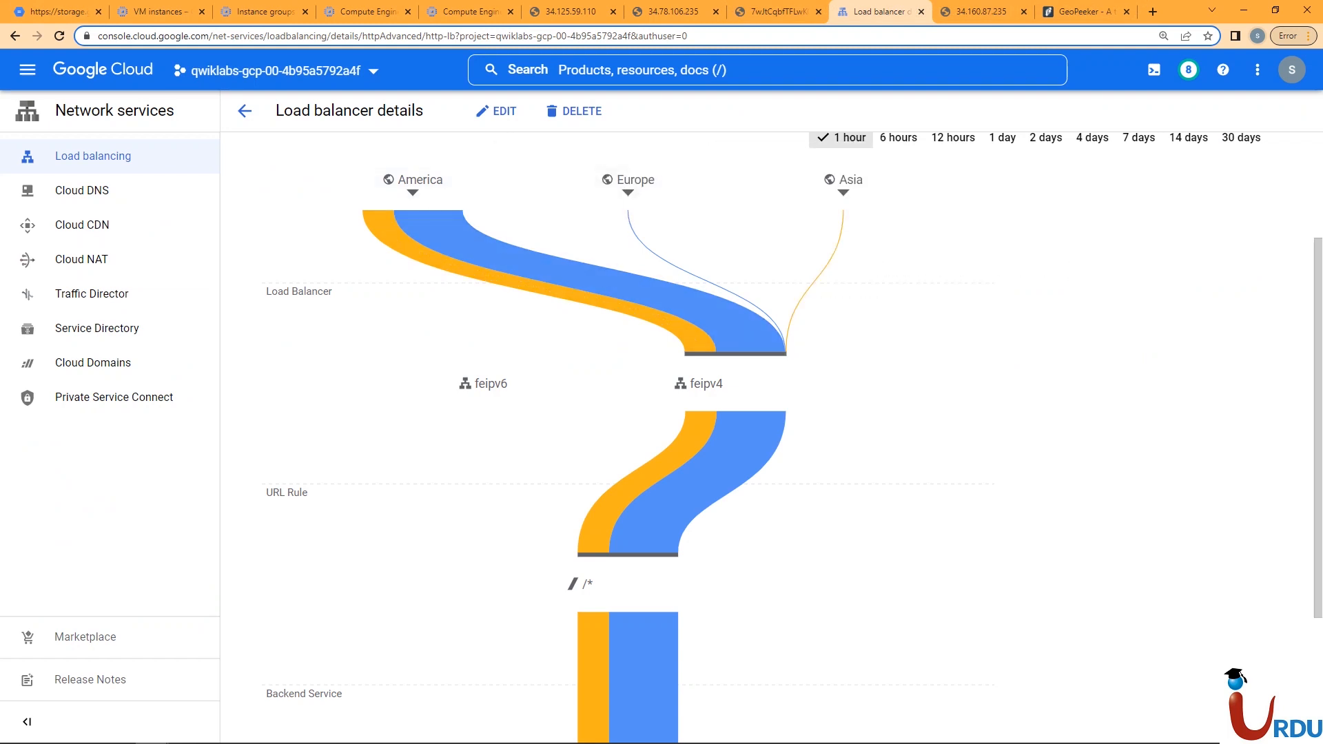
{"action": "left_click", "coordinate": [93, 156]}
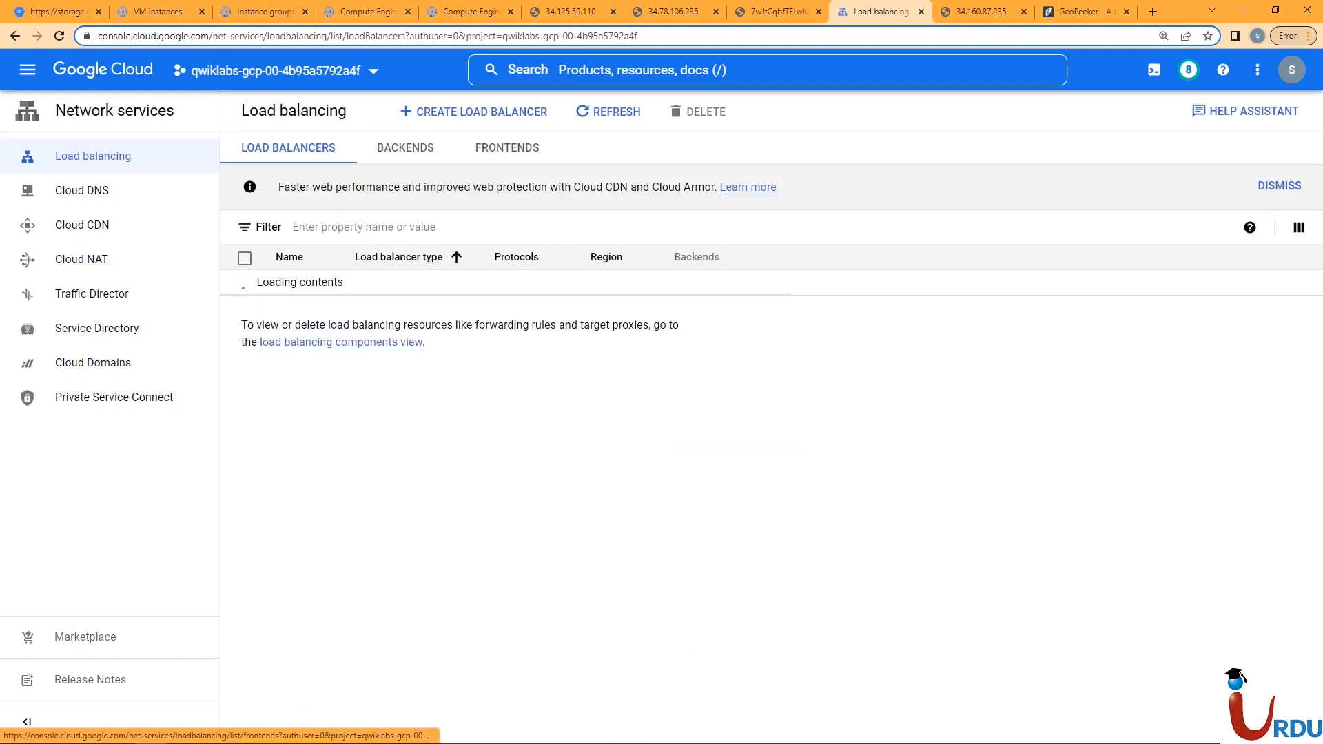
{"action": "left_click", "coordinate": [289, 282]}
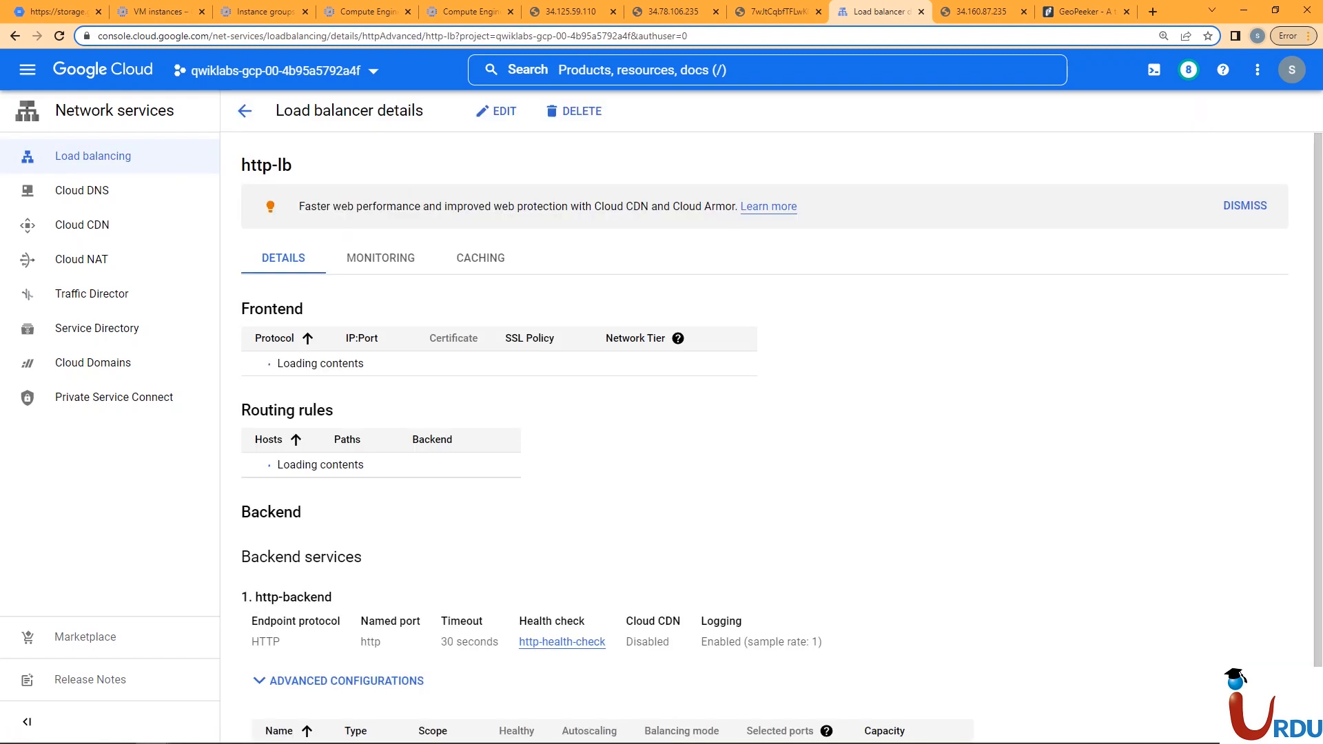
{"action": "left_click", "coordinate": [93, 156]}
{"action": "left_click", "coordinate": [608, 111]}
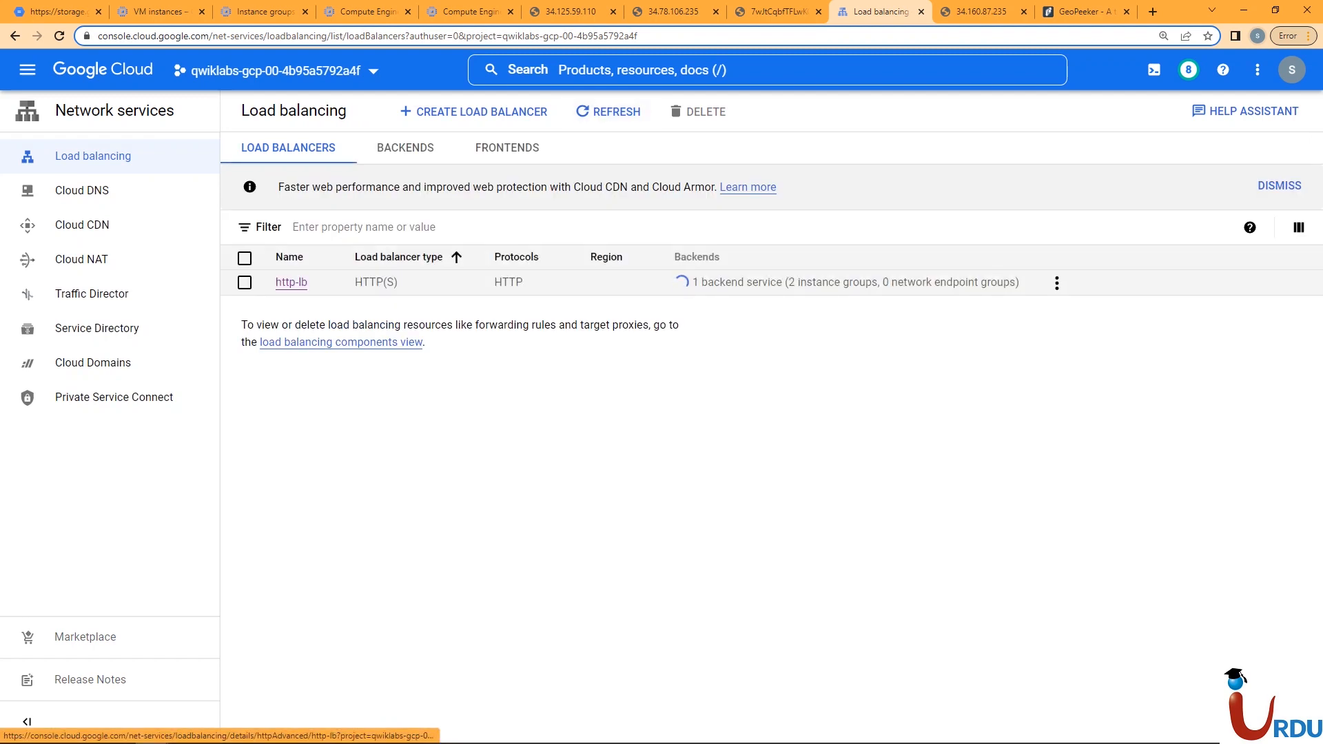
{"action": "left_click", "coordinate": [291, 281]}
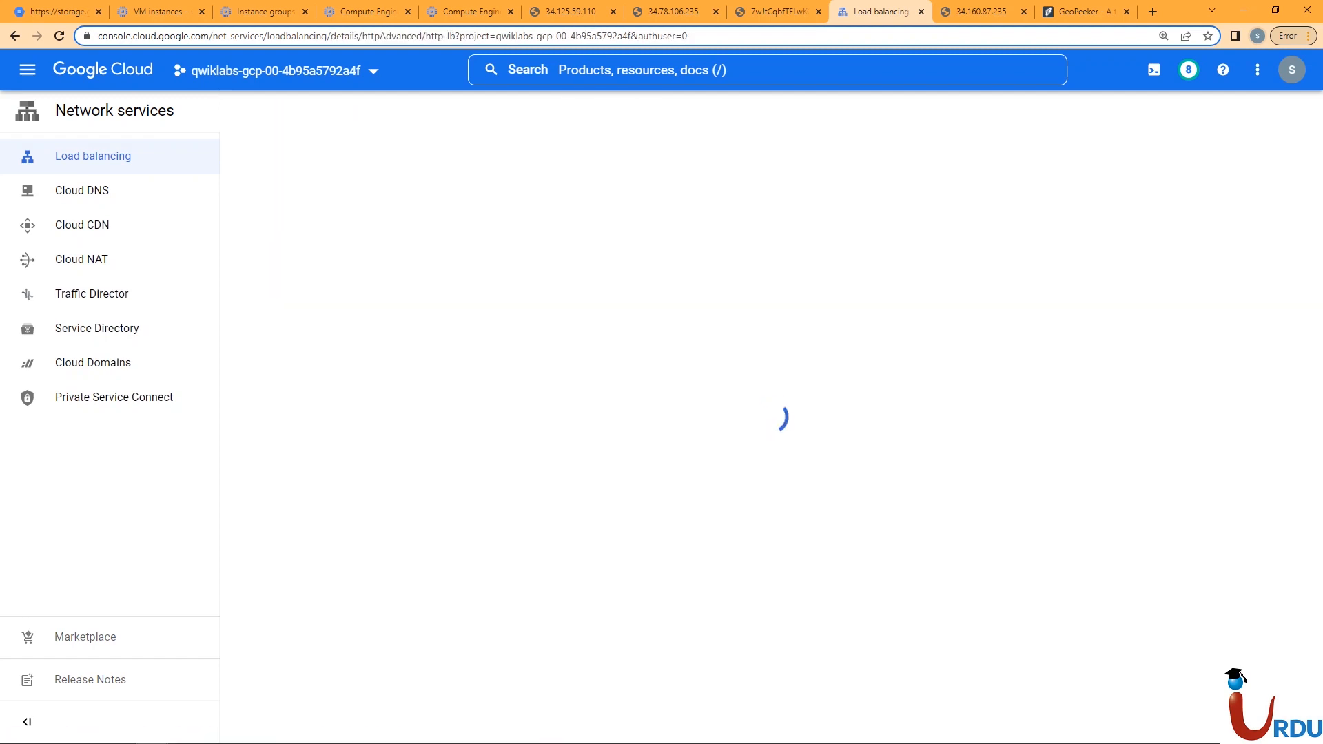
{"action": "left_click", "coordinate": [380, 258]}
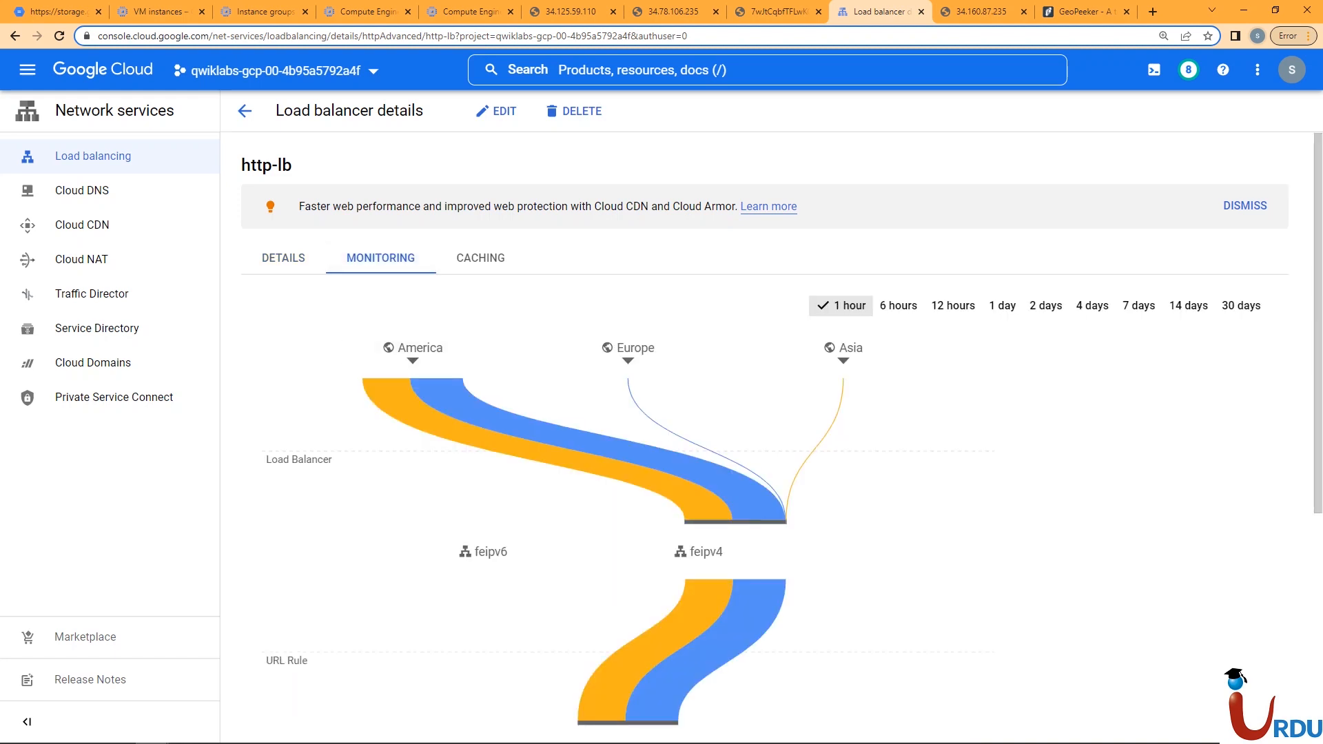
Step: Examine http-lb's total traffic from America to feipv4 and down to http-backend, and dismiss the Cloud CDN and Cloud Armor suggestion
{"action": "mouse_move", "coordinate": [565, 443]}
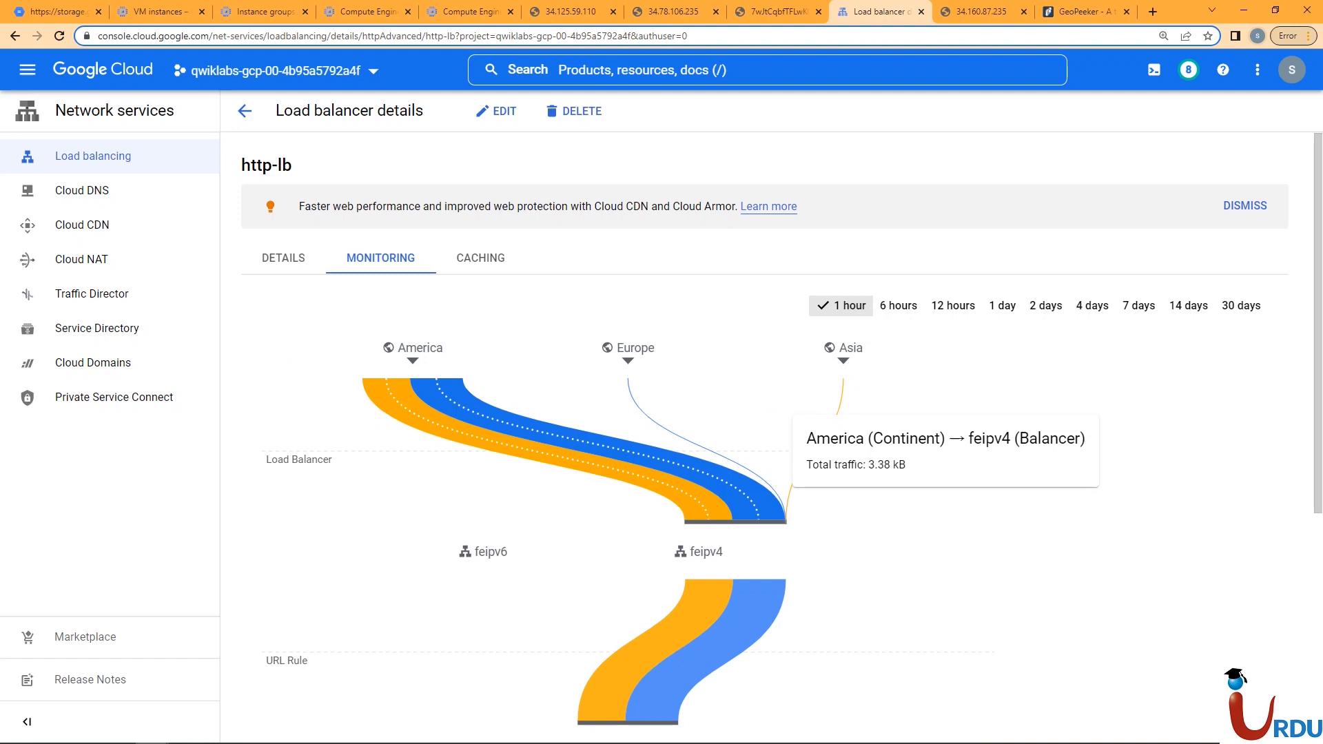
{"action": "scroll", "coordinate": [782, 439], "scroll_direction": "down", "scroll_amount": 5}
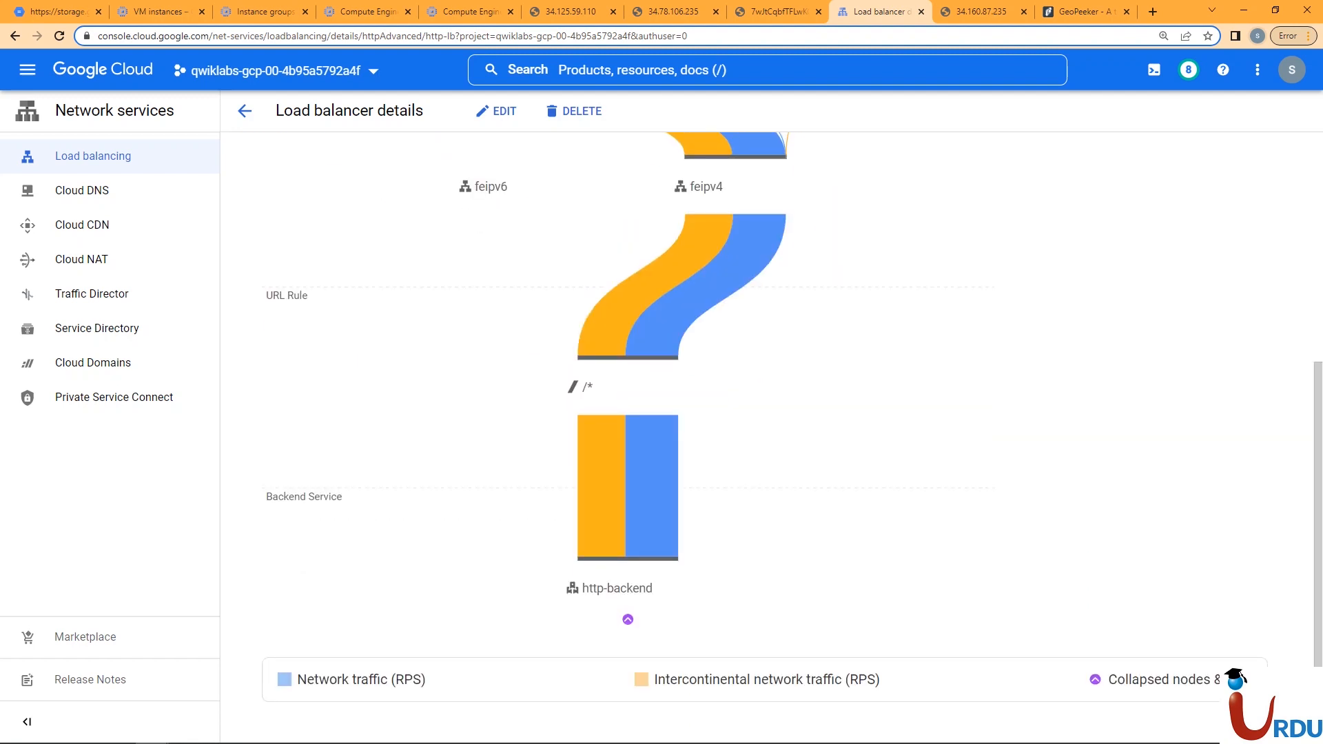
{"action": "mouse_move", "coordinate": [641, 486]}
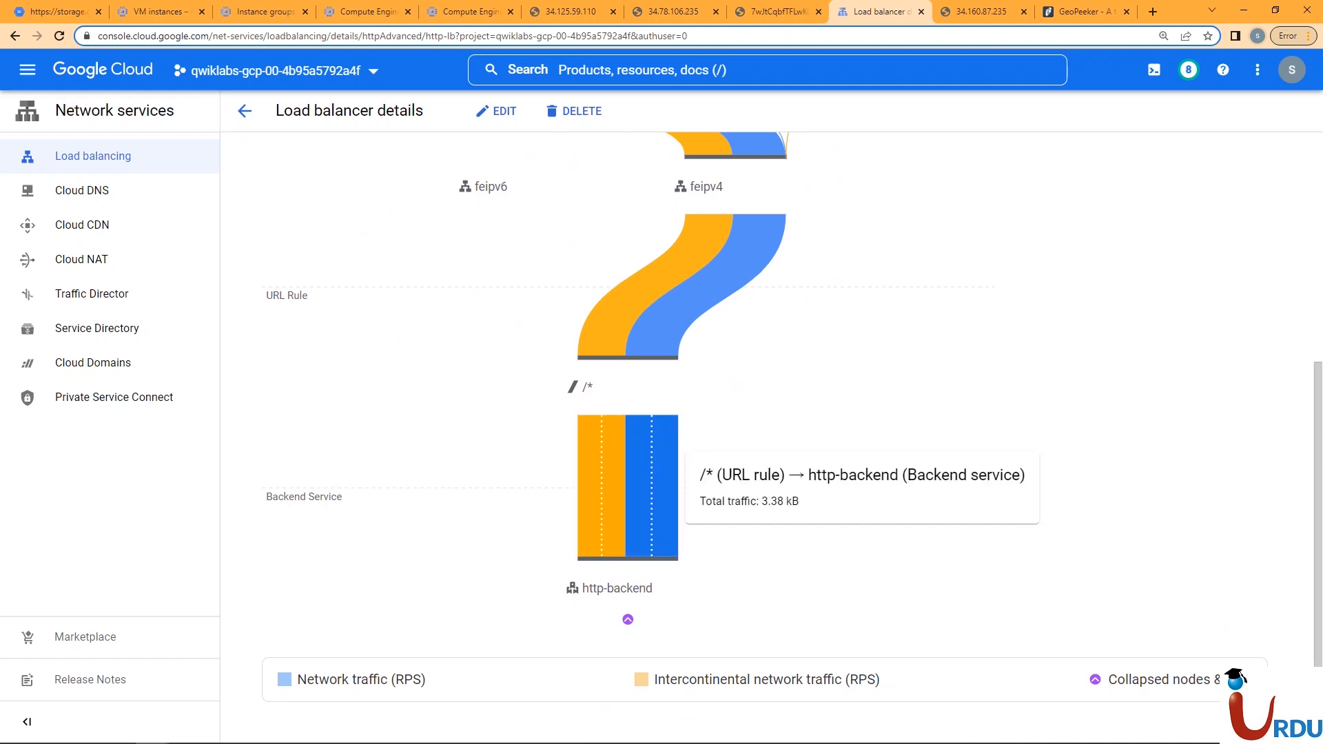
{"action": "scroll", "coordinate": [641, 486], "scroll_direction": "up", "scroll_amount": 5}
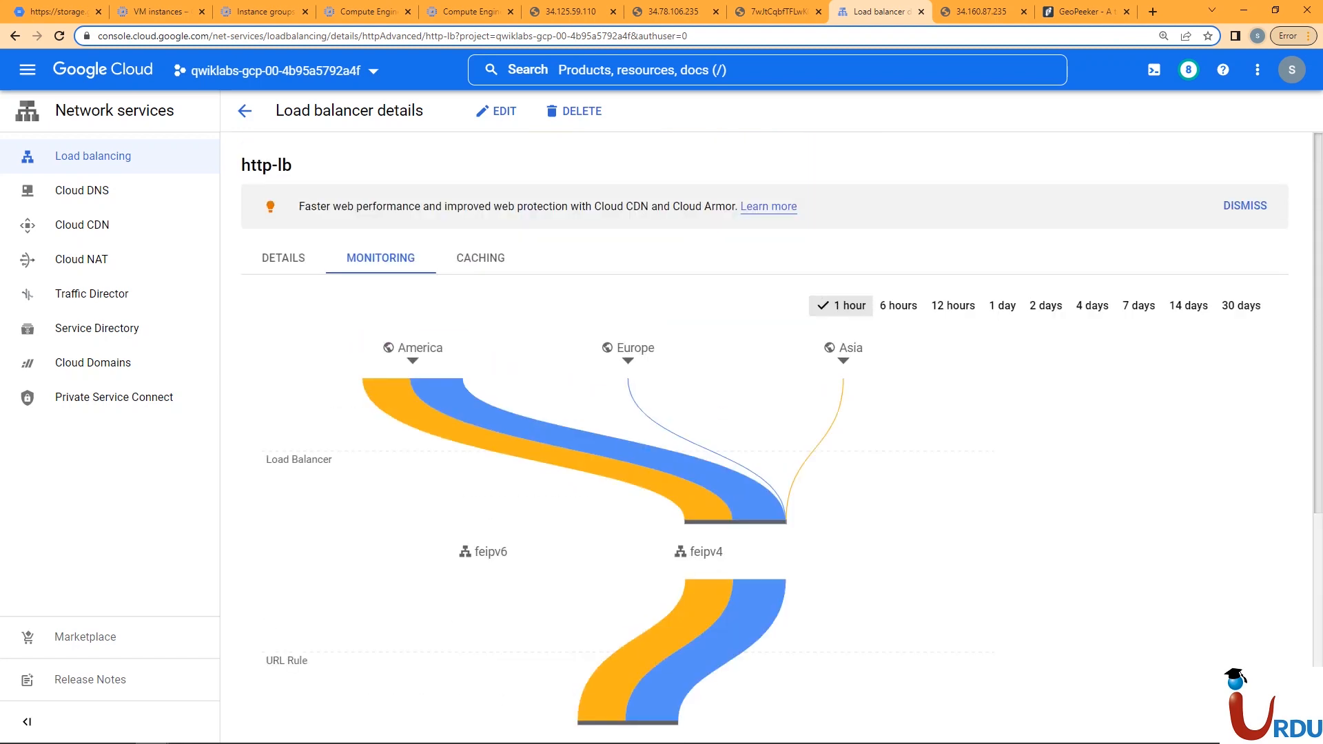
{"action": "scroll", "coordinate": [782, 432], "scroll_direction": "down", "scroll_amount": 1}
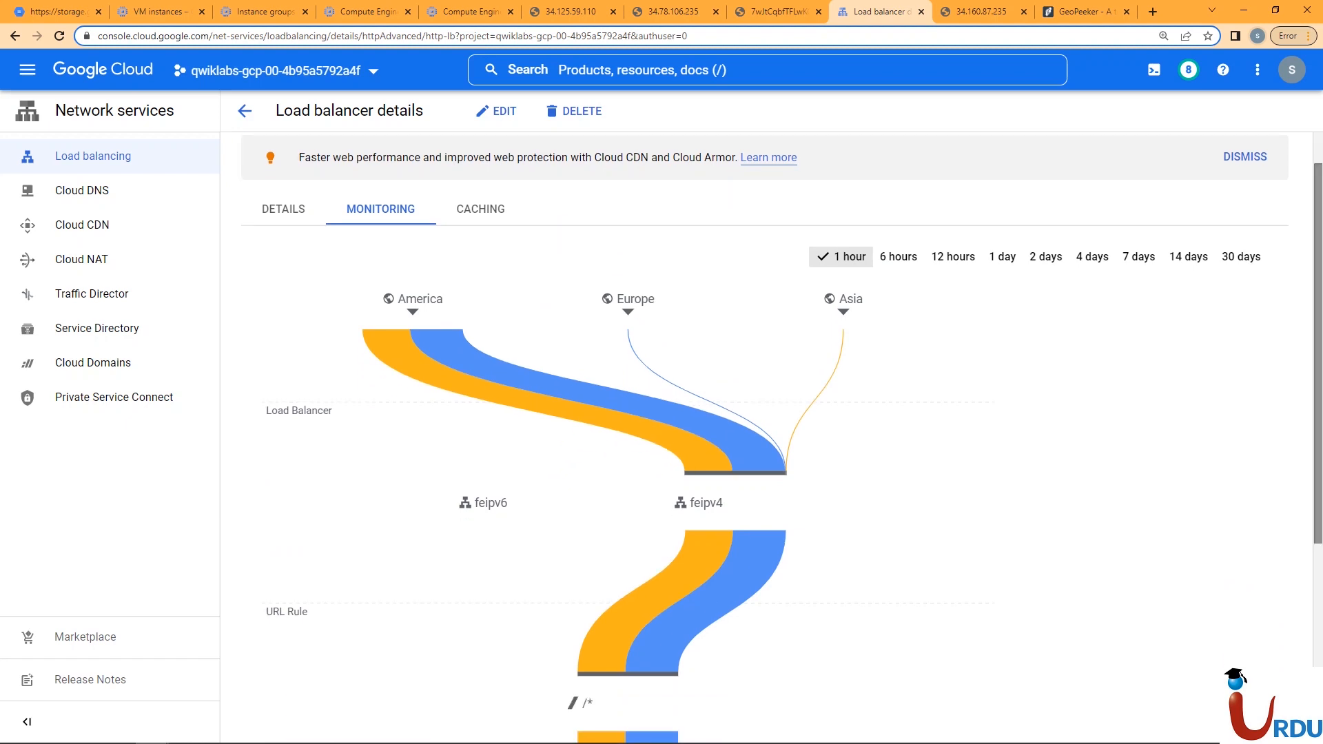
{"action": "scroll", "coordinate": [782, 439], "scroll_direction": "up", "scroll_amount": 1}
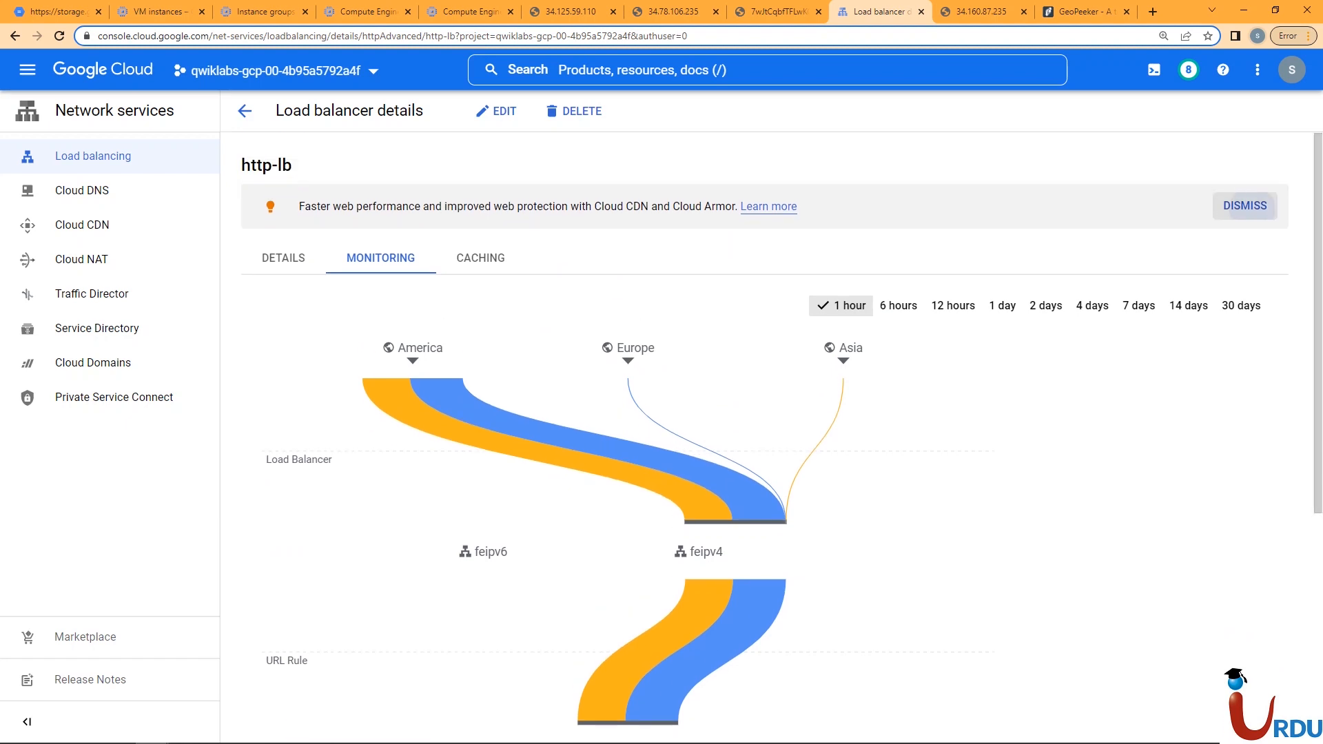
{"action": "left_click", "coordinate": [1245, 206]}
{"action": "scroll", "coordinate": [782, 428], "scroll_direction": "down", "scroll_amount": 3}
Step: Refresh the instance groups list and reopen the overview of us-west4-mig to check its instances
{"action": "left_click", "coordinate": [266, 11]}
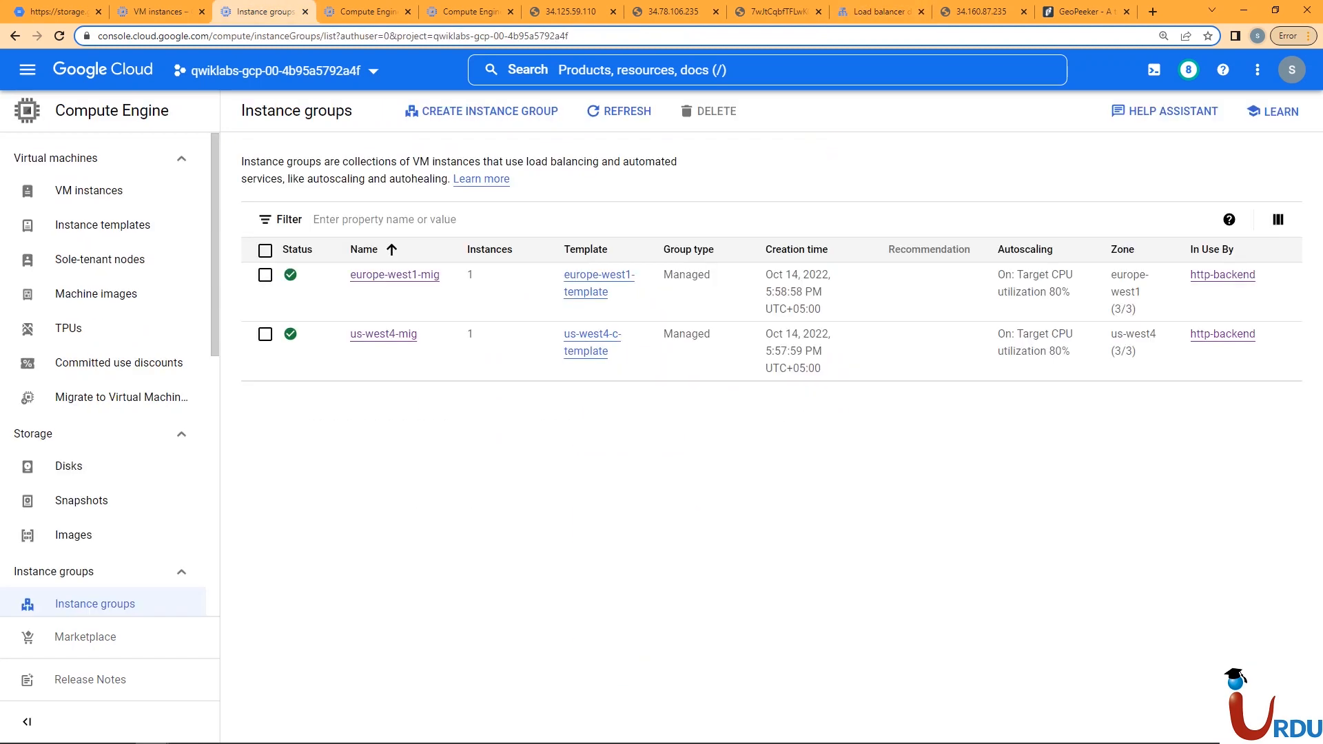
{"action": "left_click", "coordinate": [619, 111]}
{"action": "left_click", "coordinate": [463, 12]}
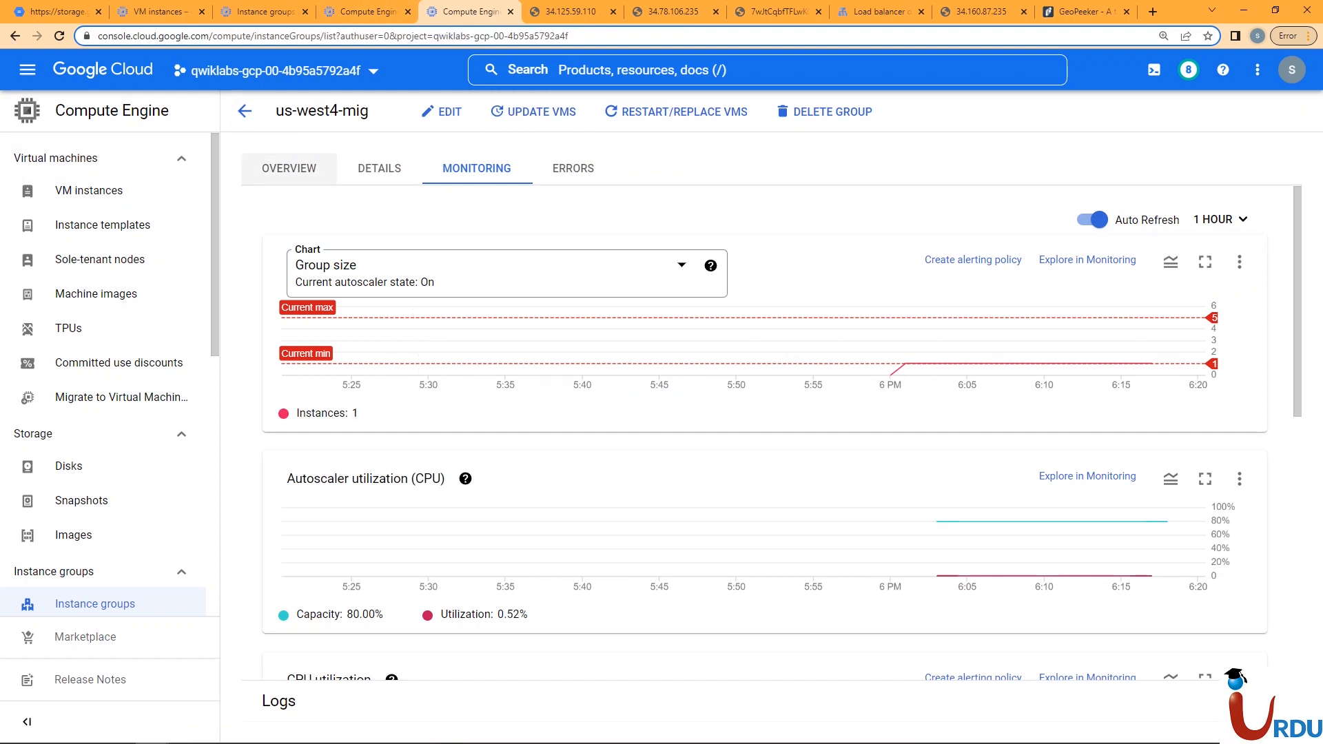
{"action": "left_click", "coordinate": [289, 169]}
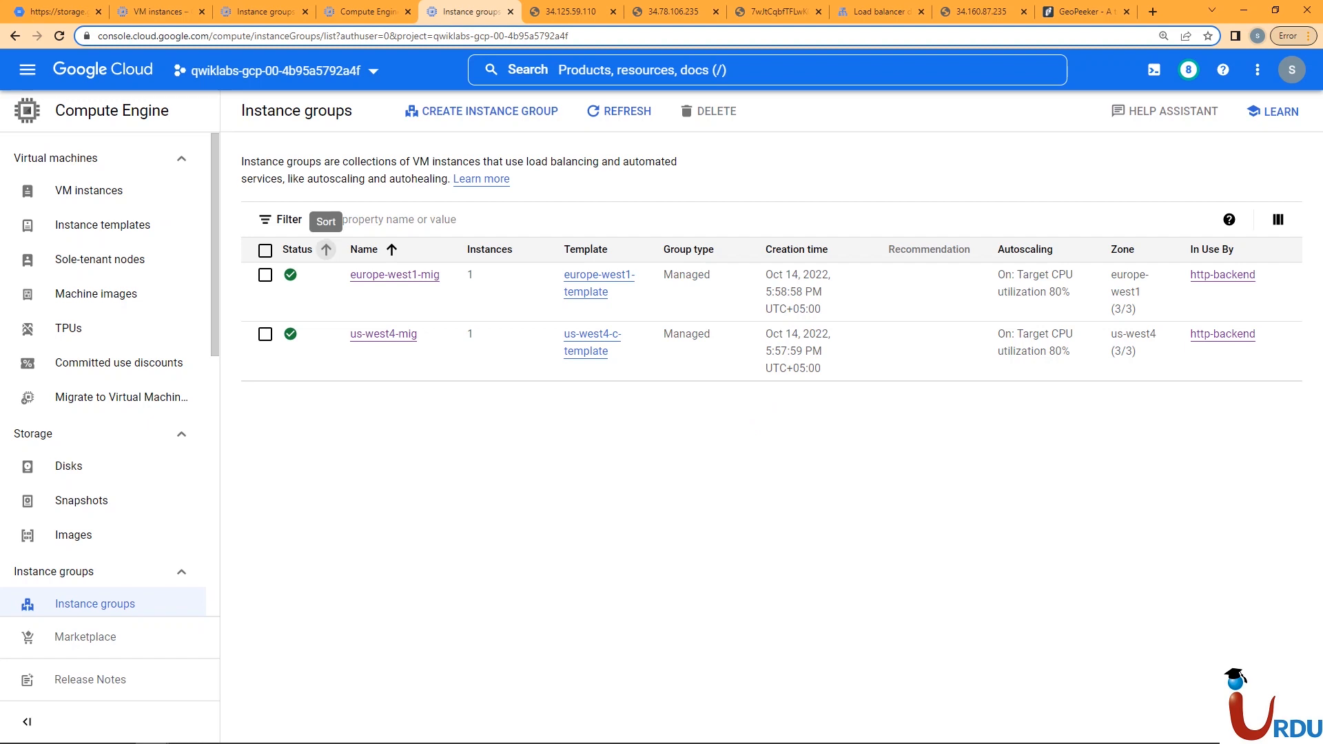
{"action": "left_click", "coordinate": [384, 333]}
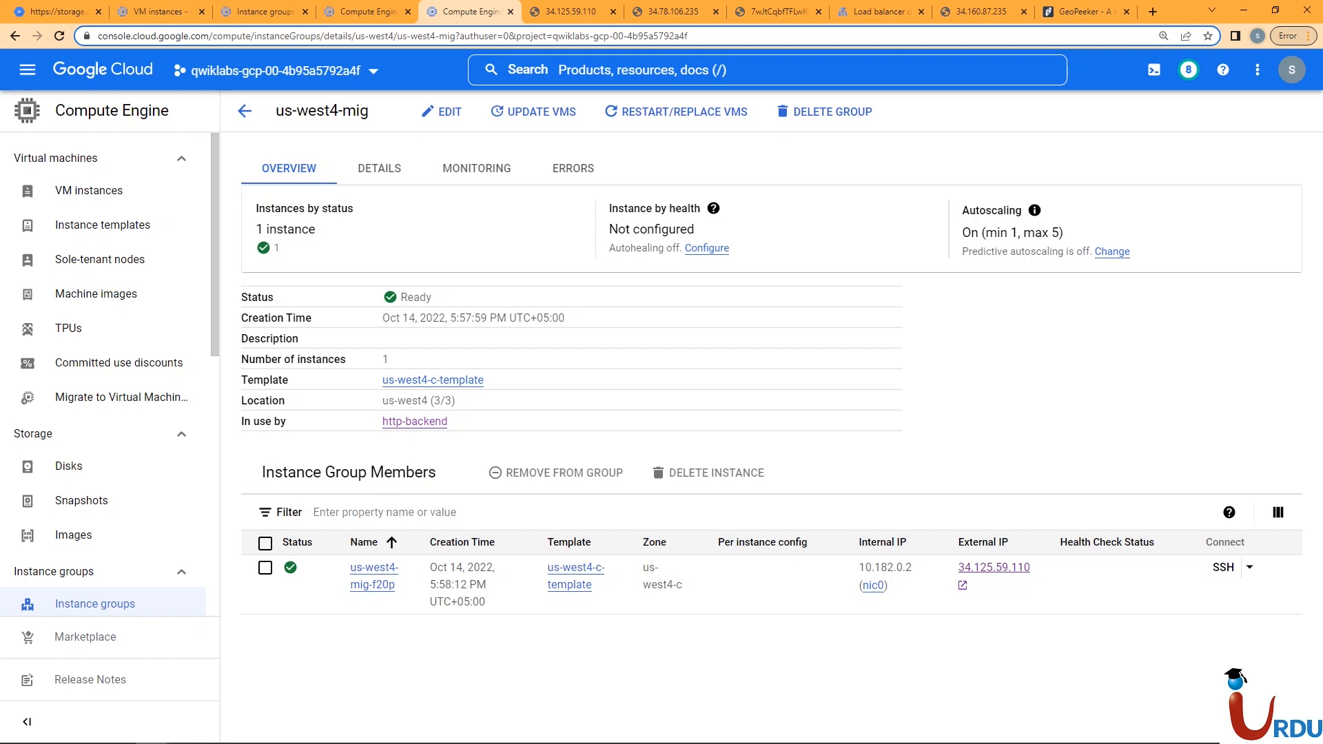
Step: Show the us-west4-mig monitoring charts and turn auto refresh on and back off
{"action": "left_click", "coordinate": [477, 168]}
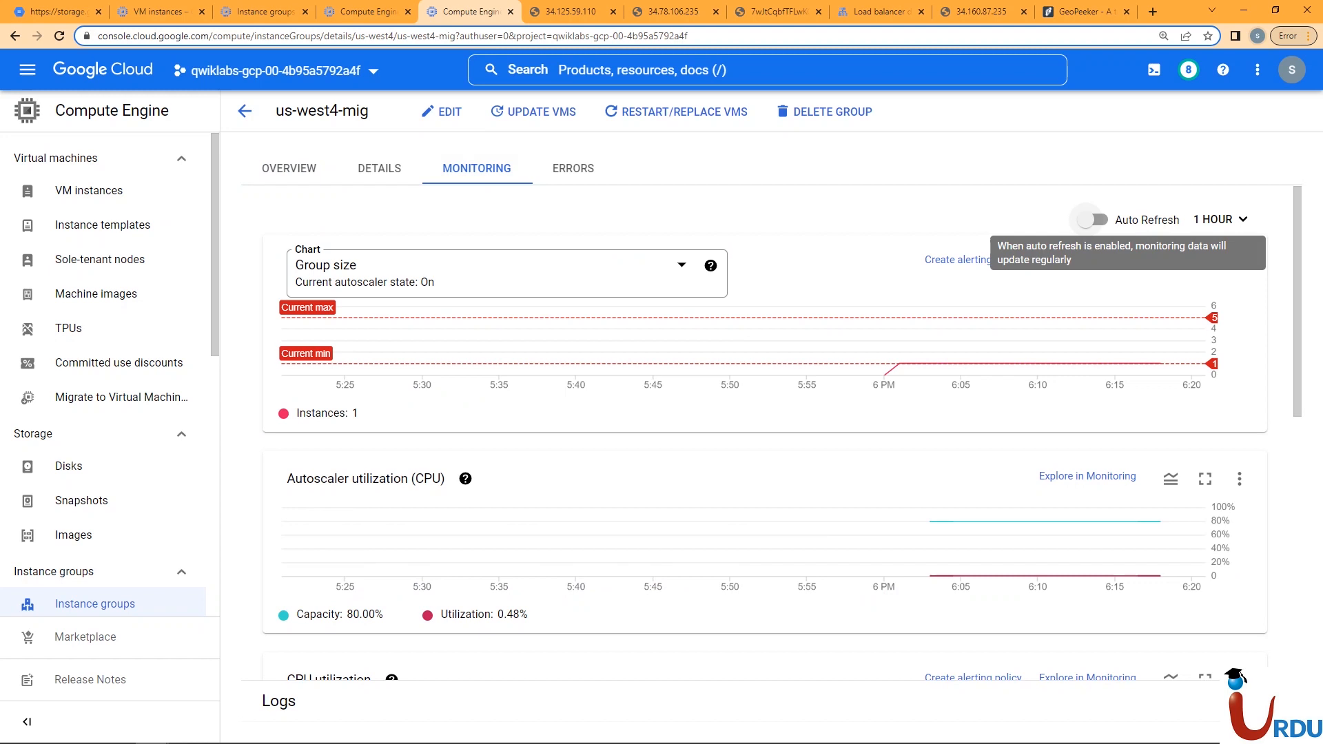
{"action": "left_click", "coordinate": [1089, 219]}
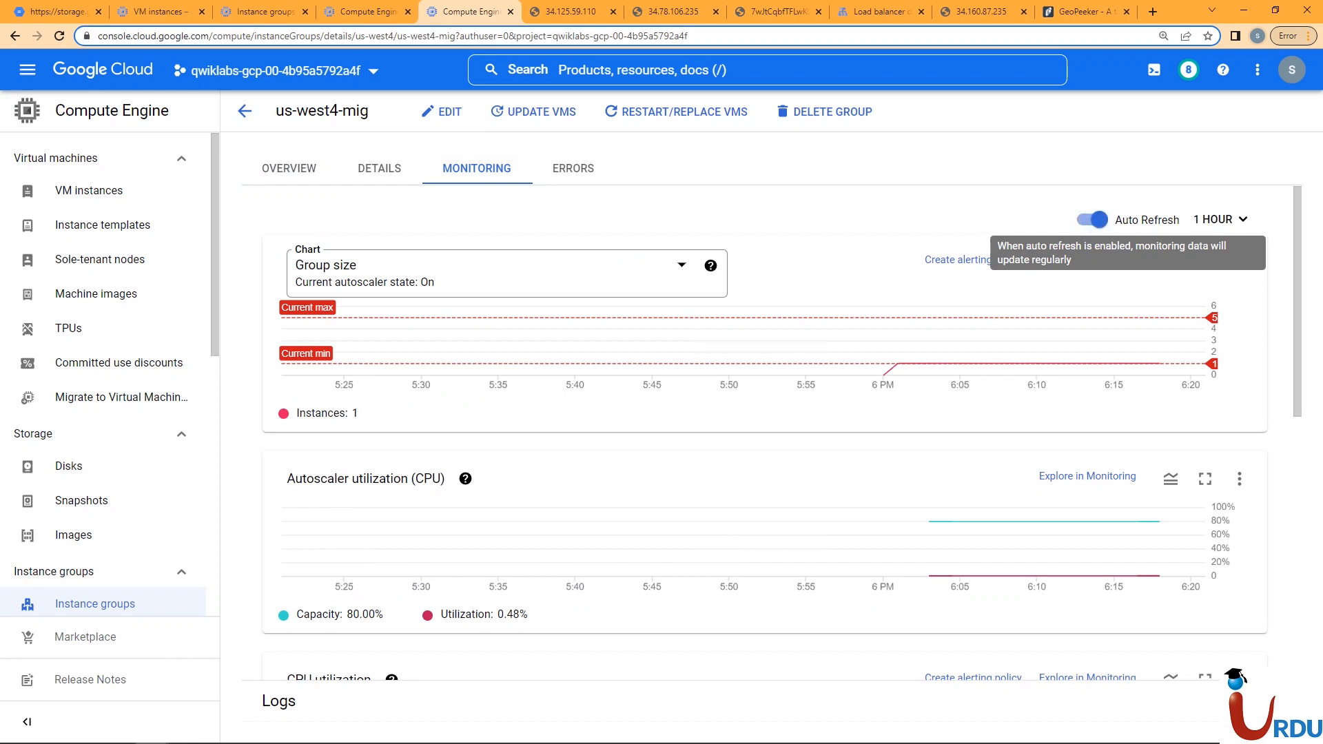
{"action": "left_click", "coordinate": [1092, 219]}
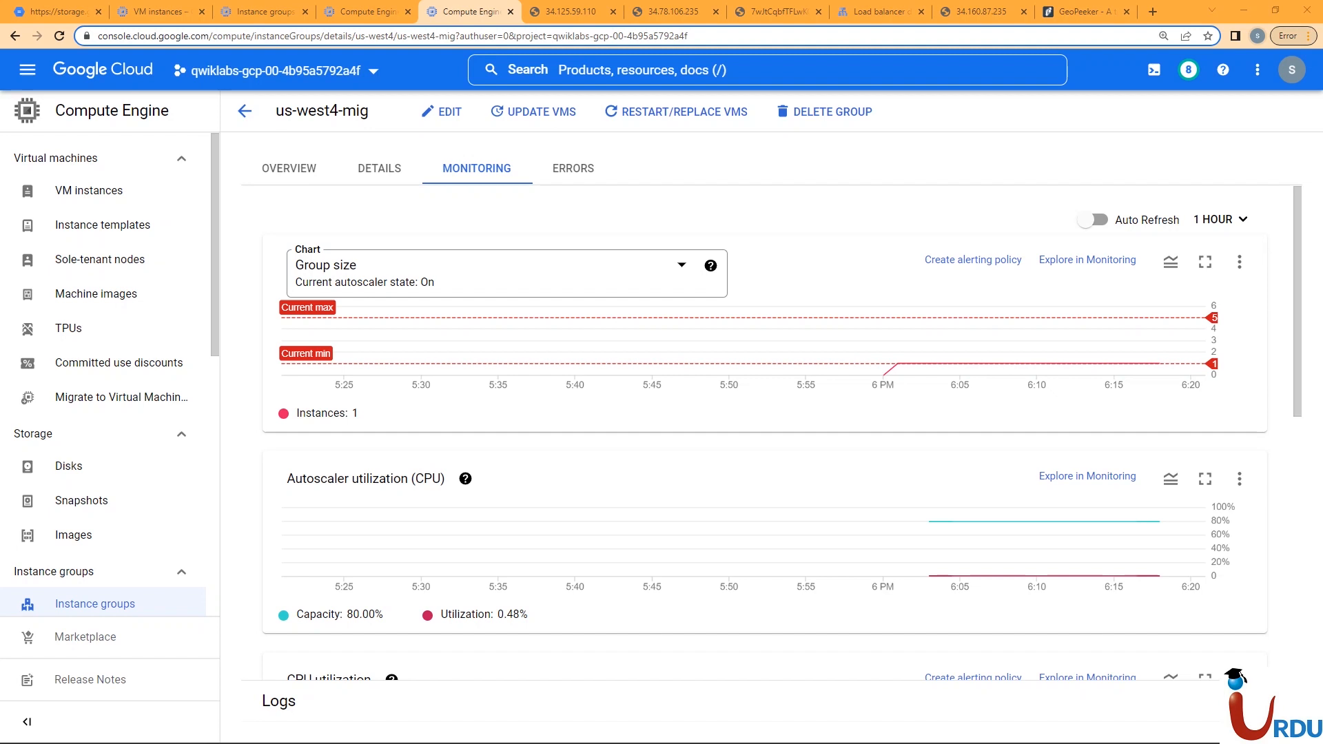
Step: Review the siege test results in the siege-vm SSH window and return to the console
{"action": "mouse_move", "coordinate": [152, 739]}
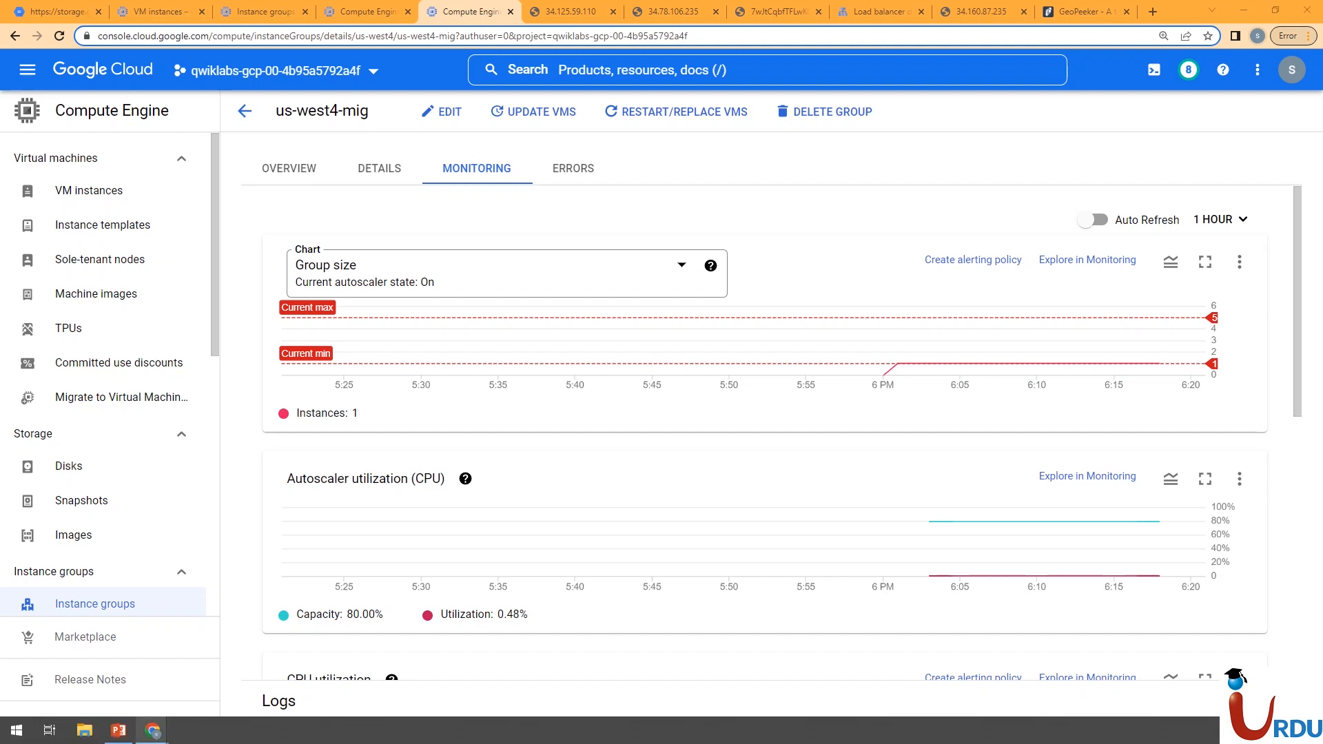
{"action": "left_click", "coordinate": [207, 672]}
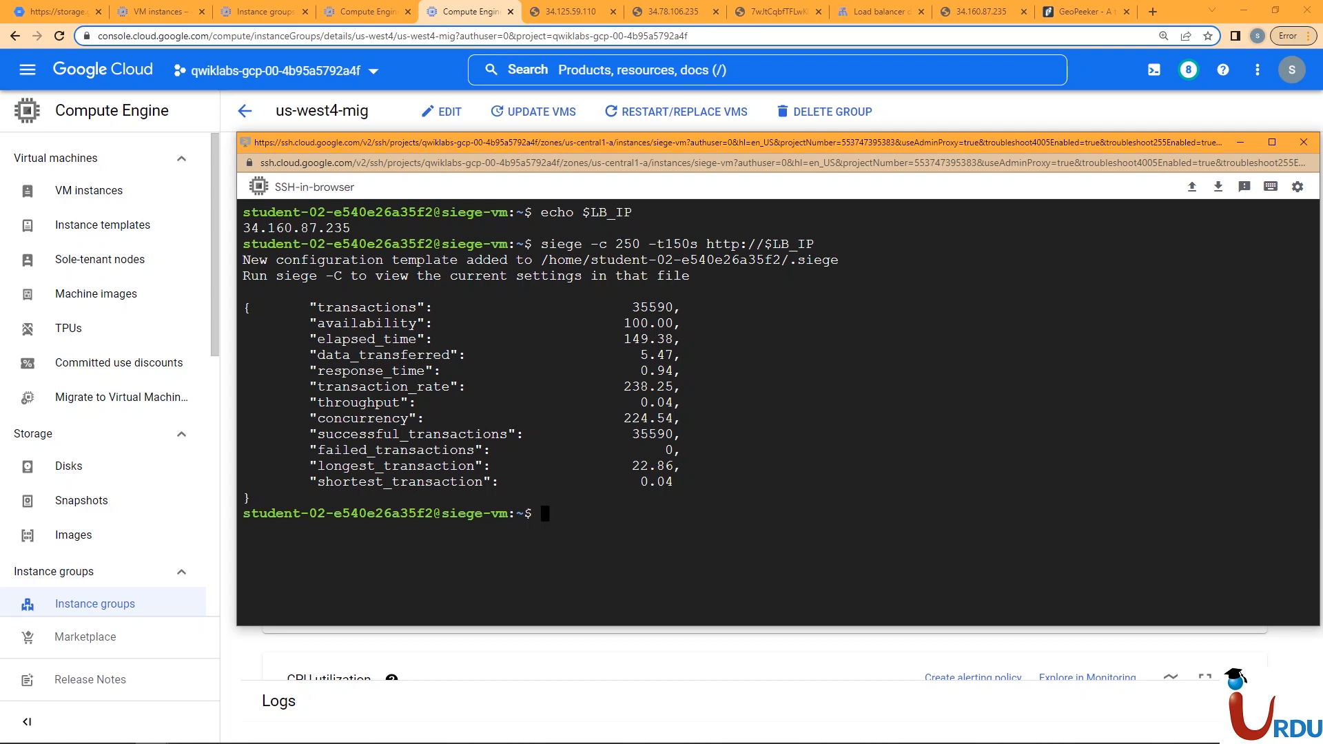
{"action": "key", "text": "alt+Tab"}
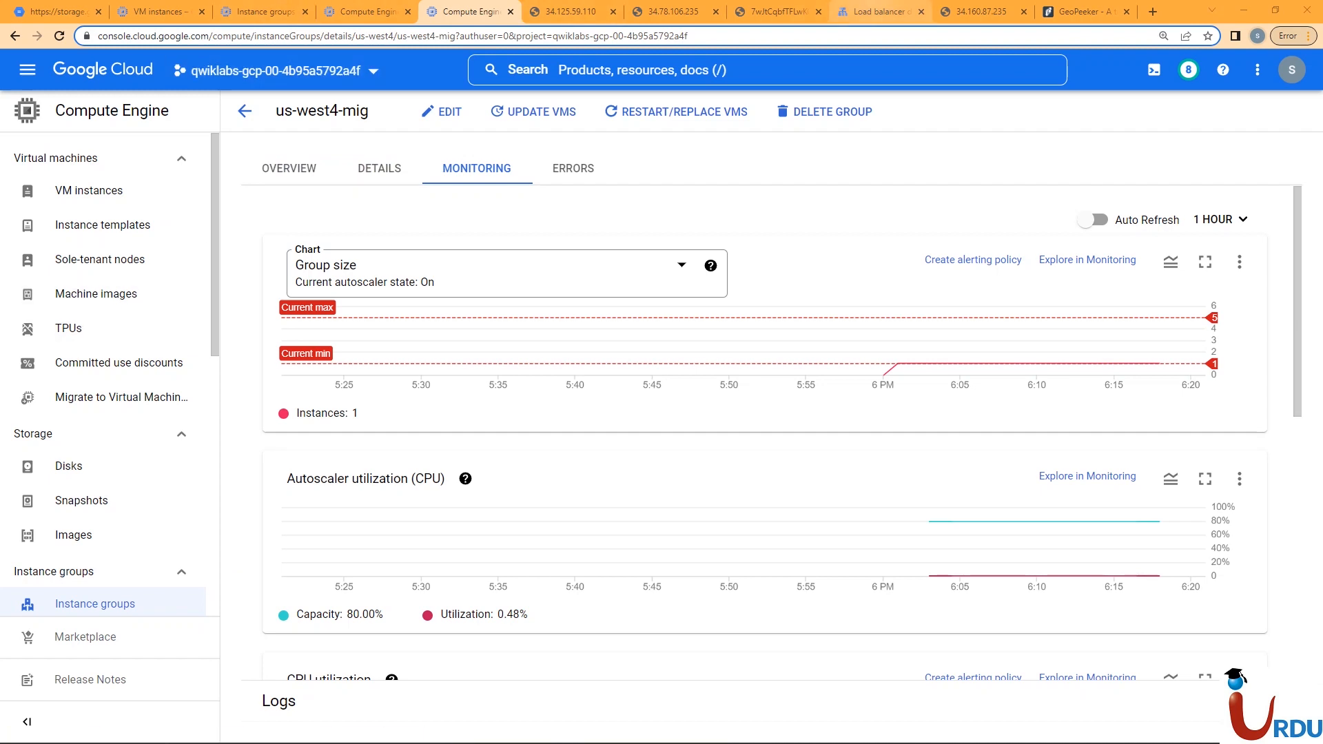
Step: Leave the us-west4-mig charts, search the console for "cloud armor" and open the Cloud Armor policies page
{"action": "left_click", "coordinate": [876, 11]}
{"action": "left_click", "coordinate": [93, 155]}
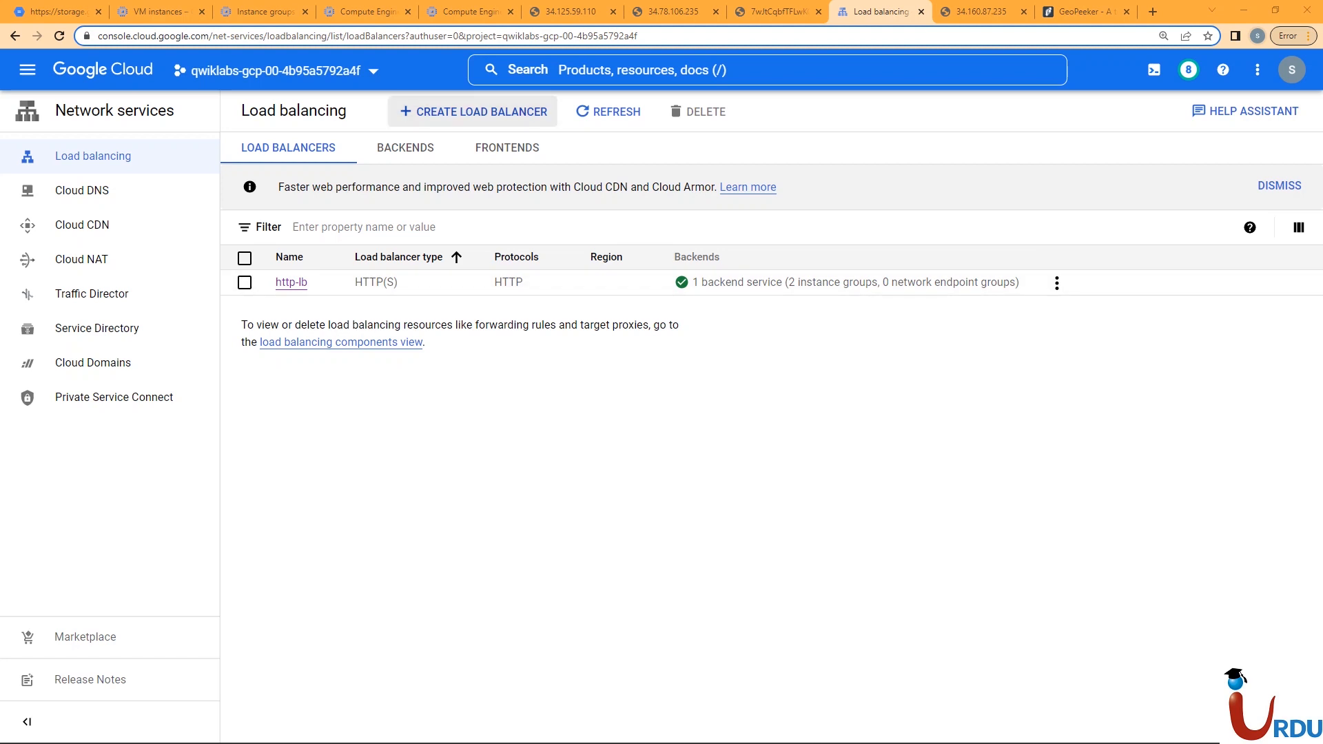
{"action": "left_click", "coordinate": [620, 71]}
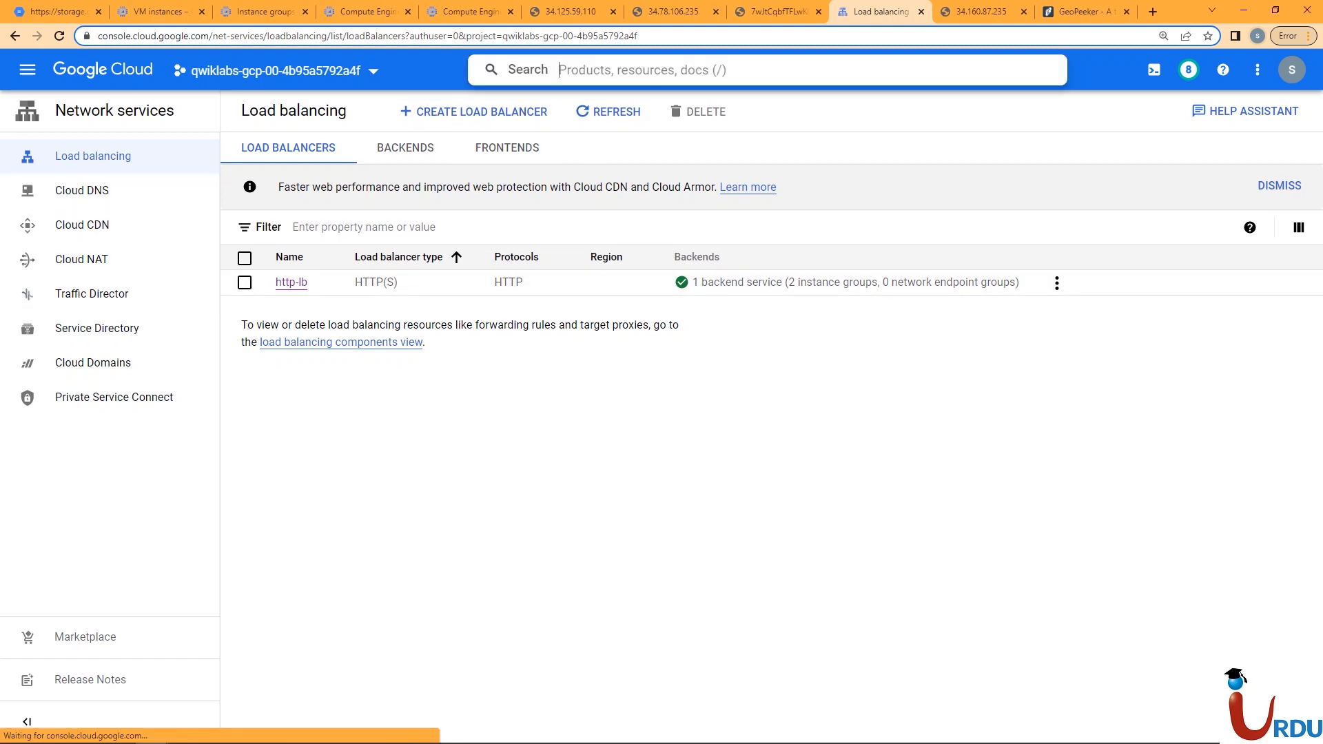
{"action": "type", "text": "clo"}
{"action": "key", "text": "BackSpace"}
{"action": "key", "text": "BackSpace"}
{"action": "key", "text": "BackSpace"}
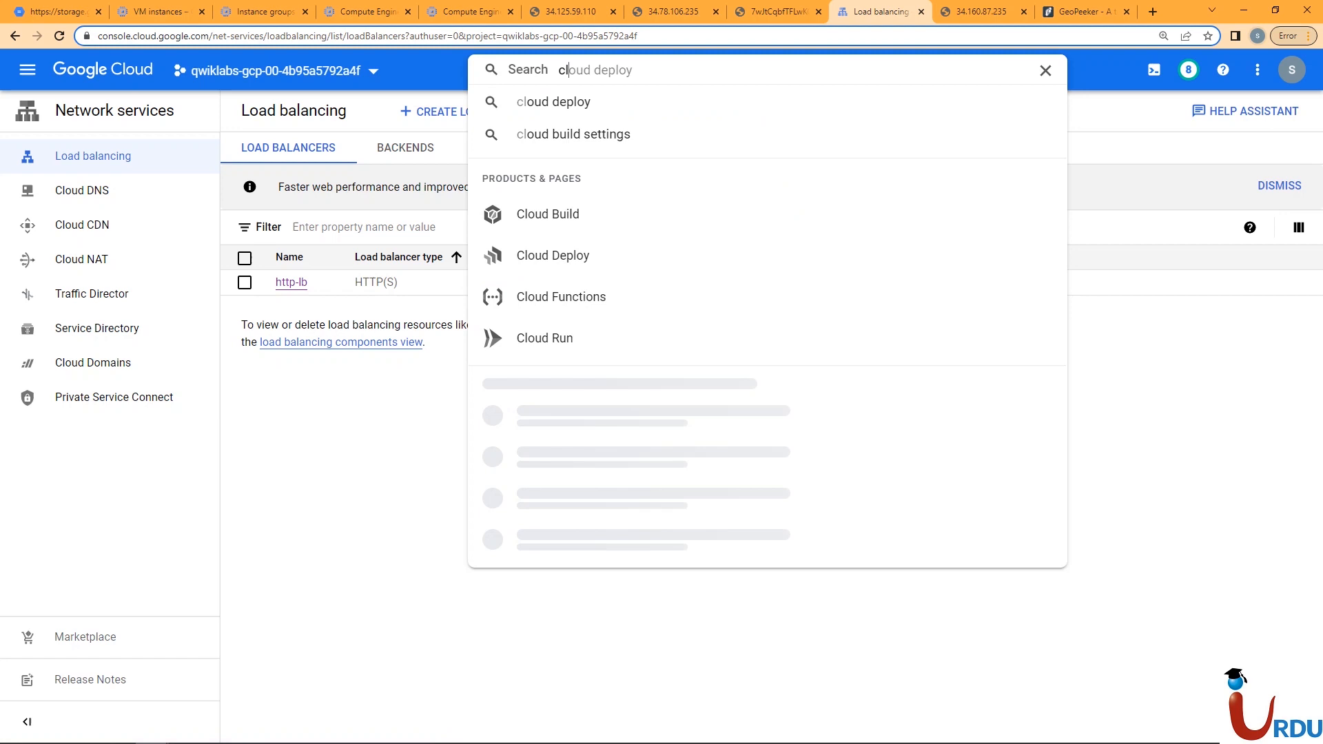
{"action": "type", "text": "cloud arm"}
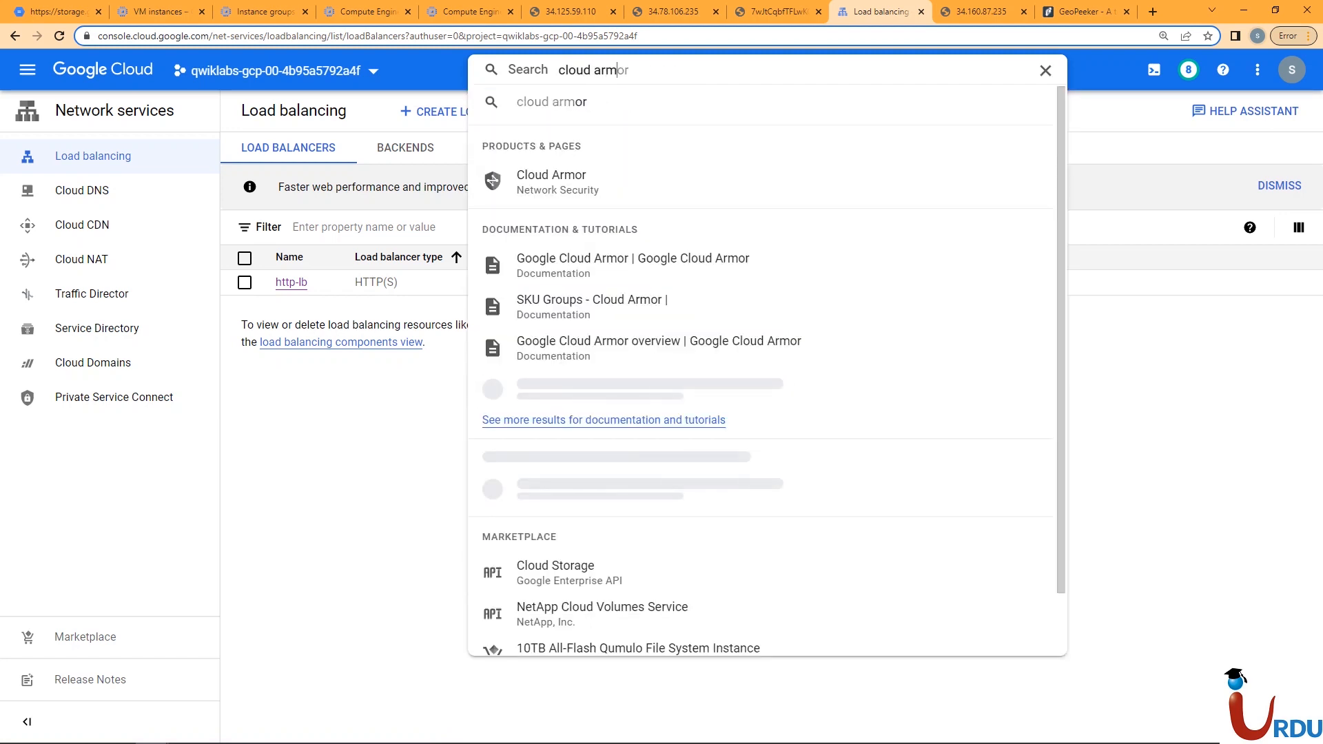
{"action": "left_click", "coordinate": [552, 181]}
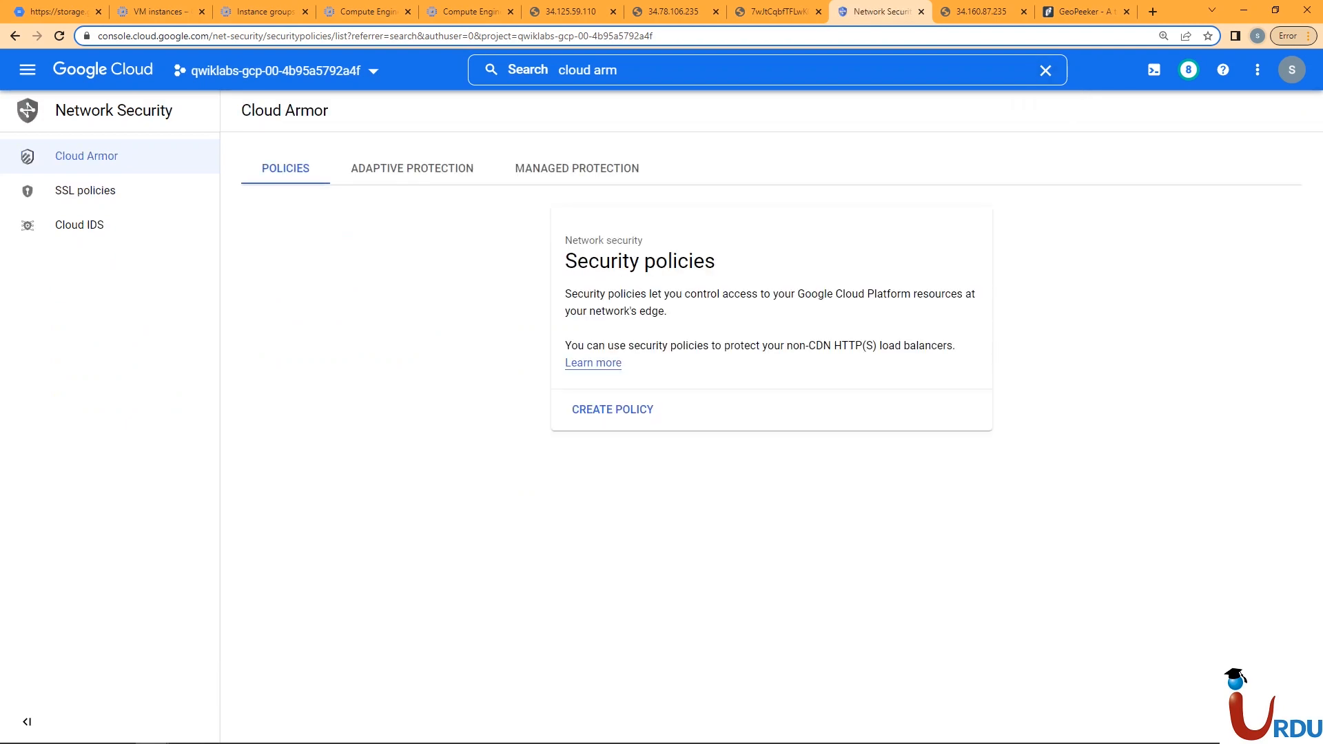
Step: Start a backend security policy named denylist-siege with the default rule action Allow, and proceed to its additional rules
{"action": "left_click", "coordinate": [613, 410]}
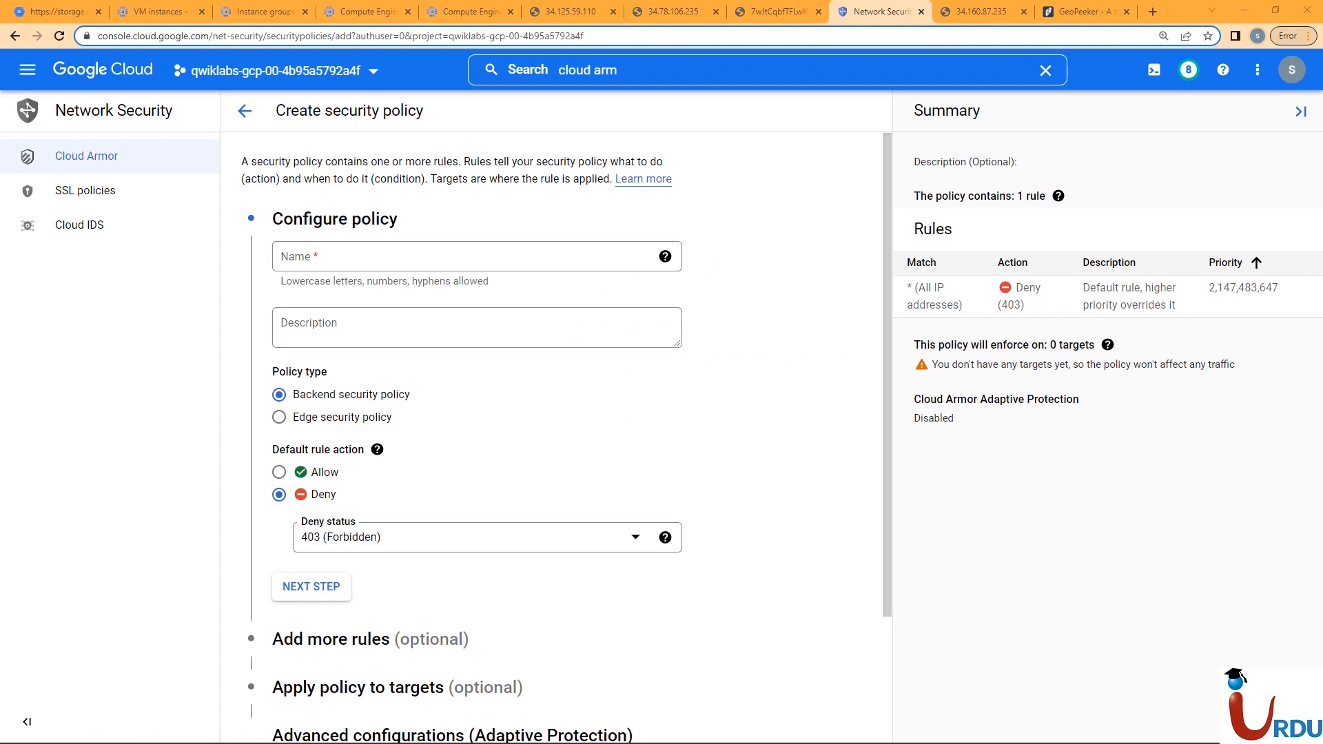
{"action": "left_click", "coordinate": [466, 257]}
{"action": "type", "text": "denylist-siege"}
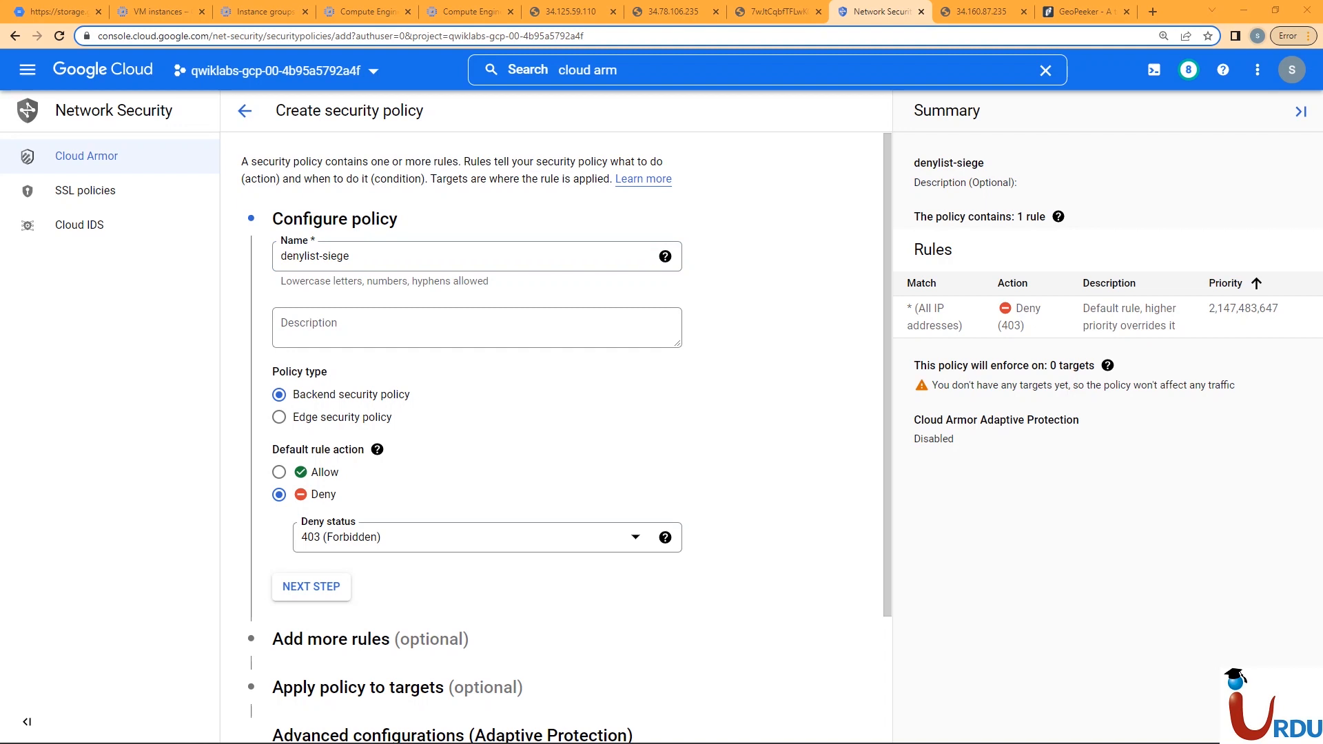
{"action": "left_click", "coordinate": [279, 473]}
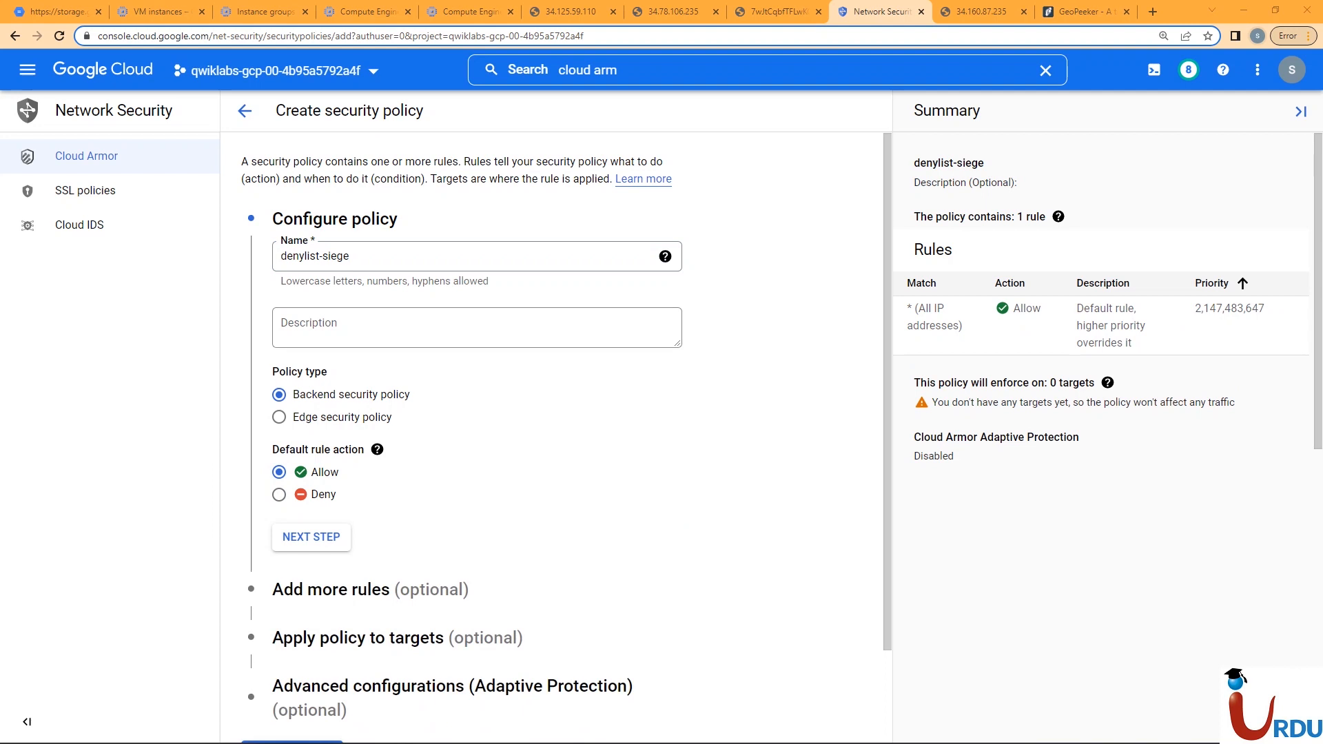
{"action": "left_click", "coordinate": [312, 537]}
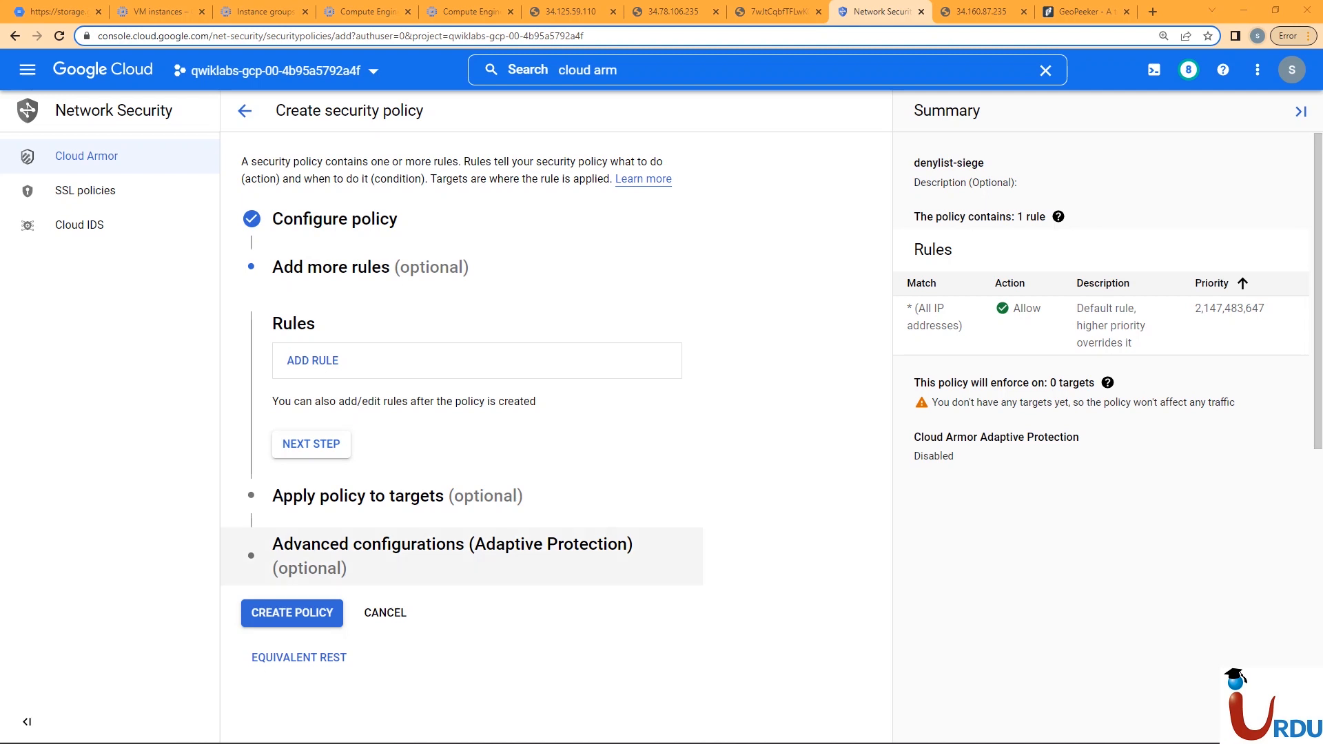
Step: Add a rule to the policy and set its match to siege-vm's external IP 35.226.182.1, copied from the VM instances list
{"action": "left_click", "coordinate": [655, 366]}
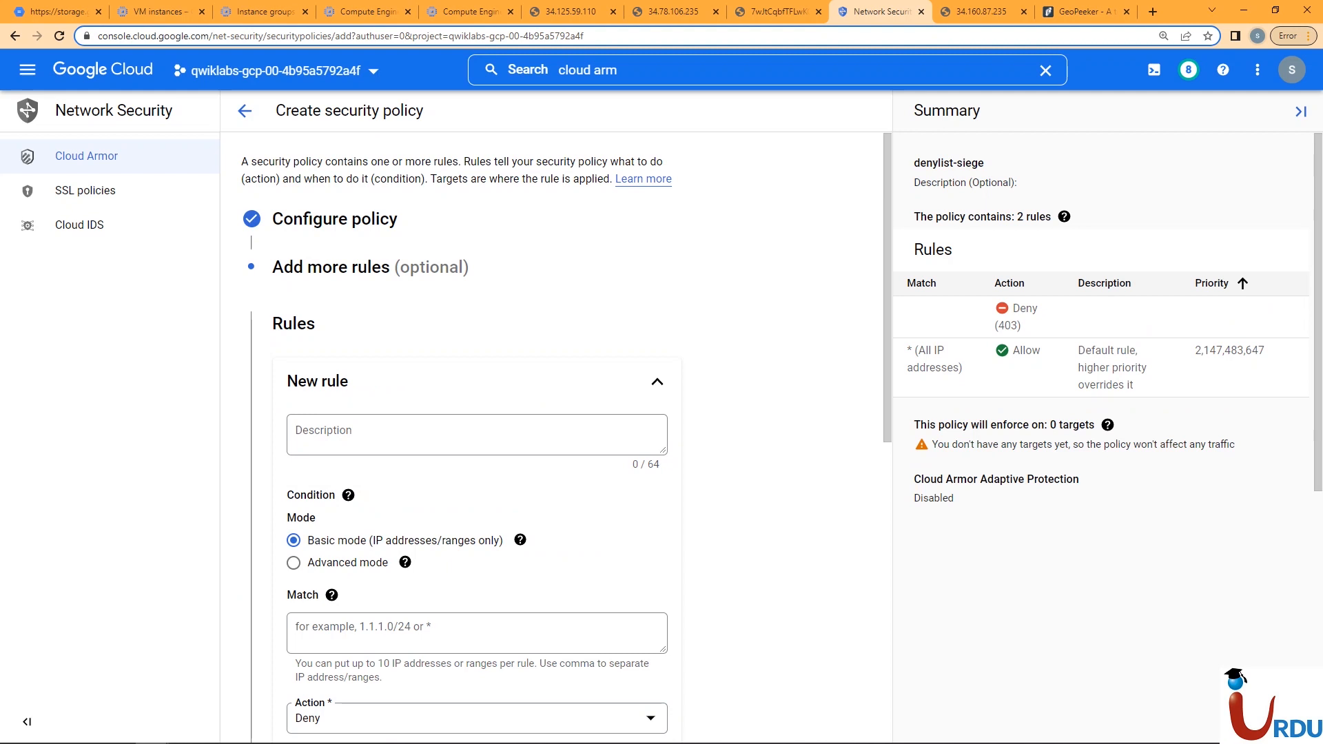
{"action": "scroll", "coordinate": [567, 435], "scroll_direction": "down", "scroll_amount": 2}
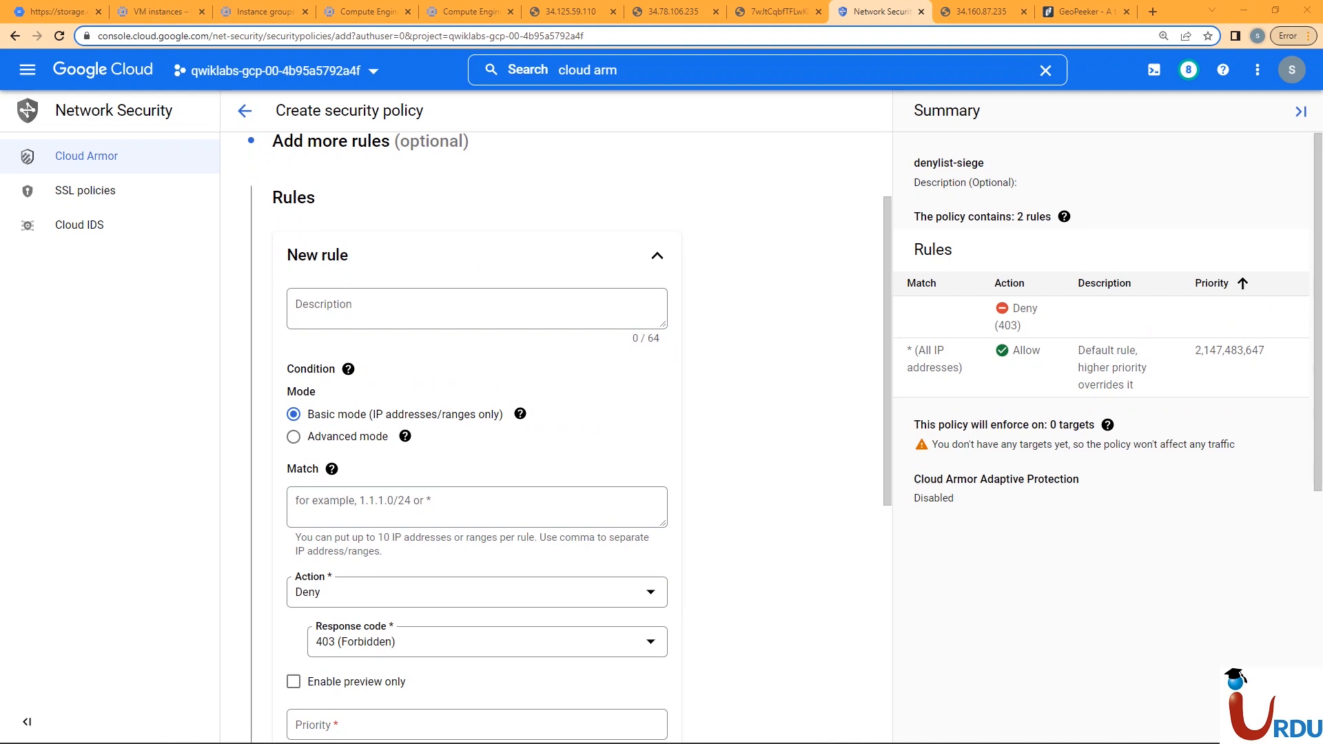
{"action": "left_click", "coordinate": [362, 11]}
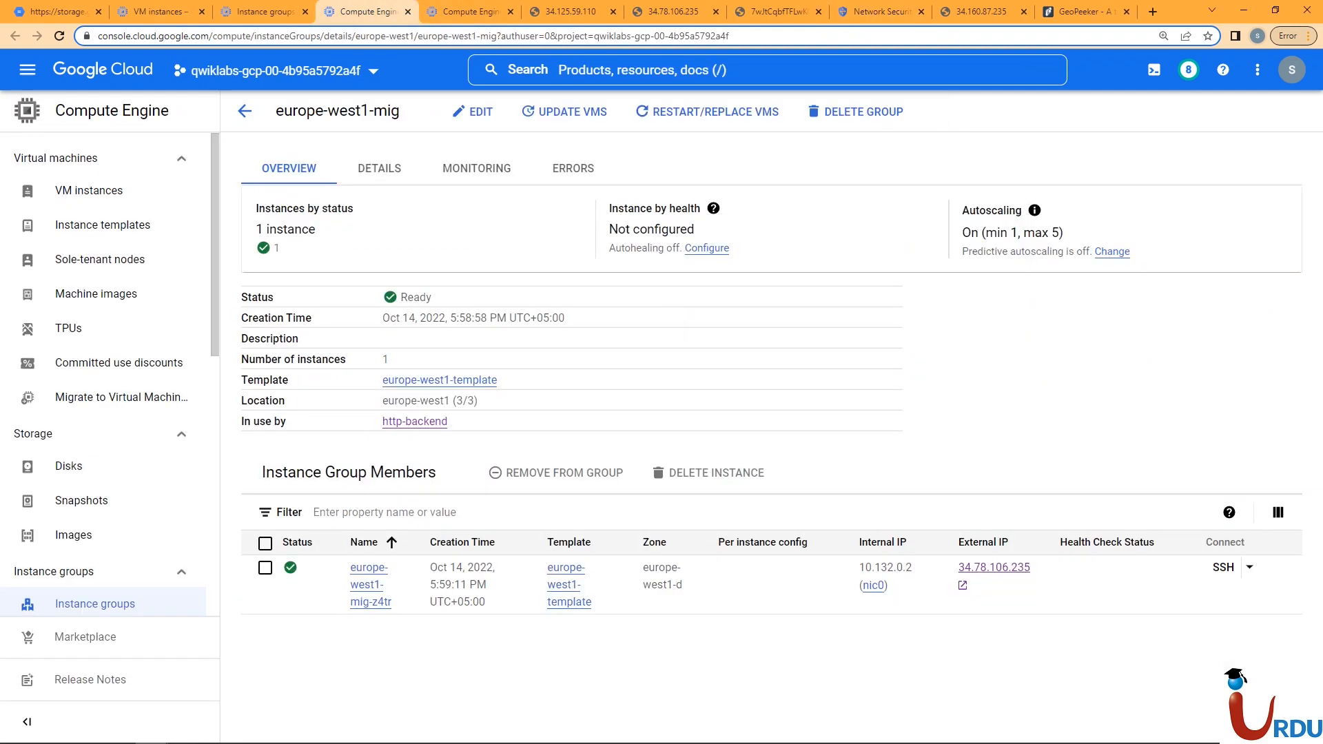
{"action": "left_click", "coordinate": [469, 11]}
{"action": "left_click", "coordinate": [157, 11]}
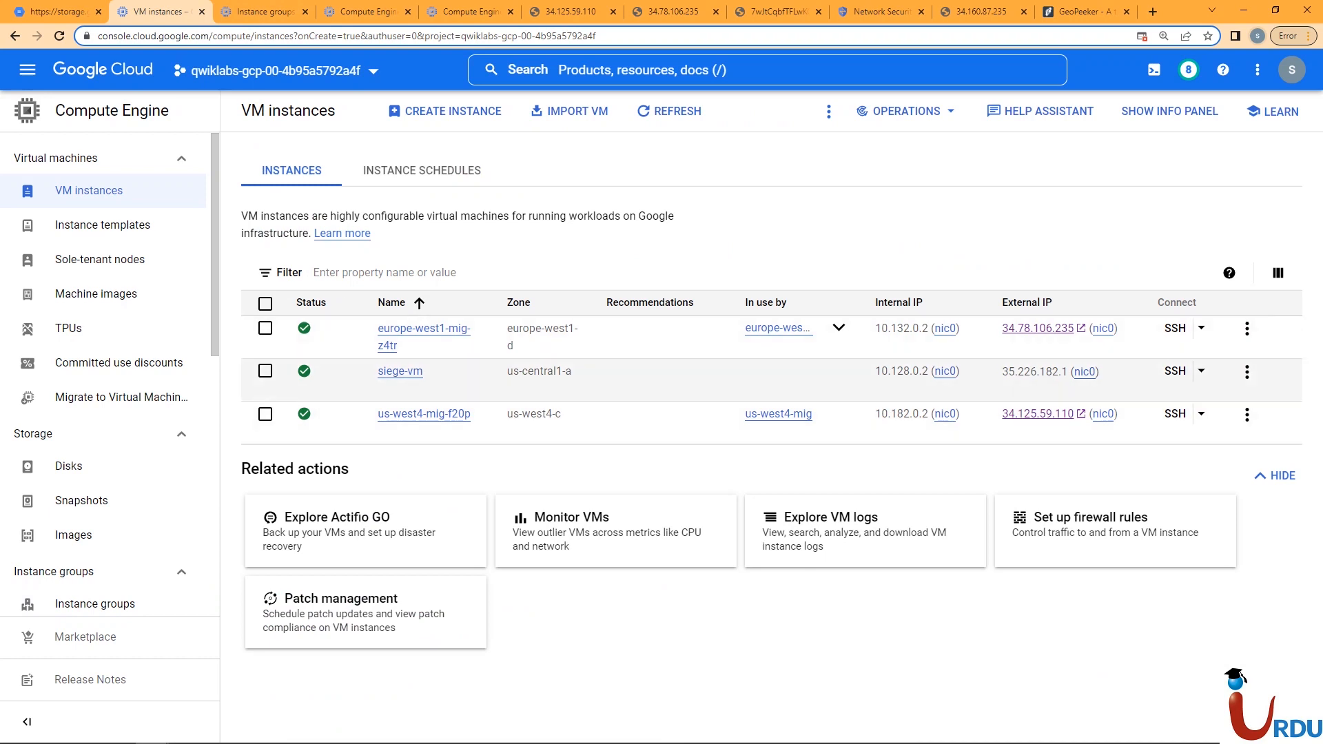
{"action": "left_click", "coordinate": [1112, 372]}
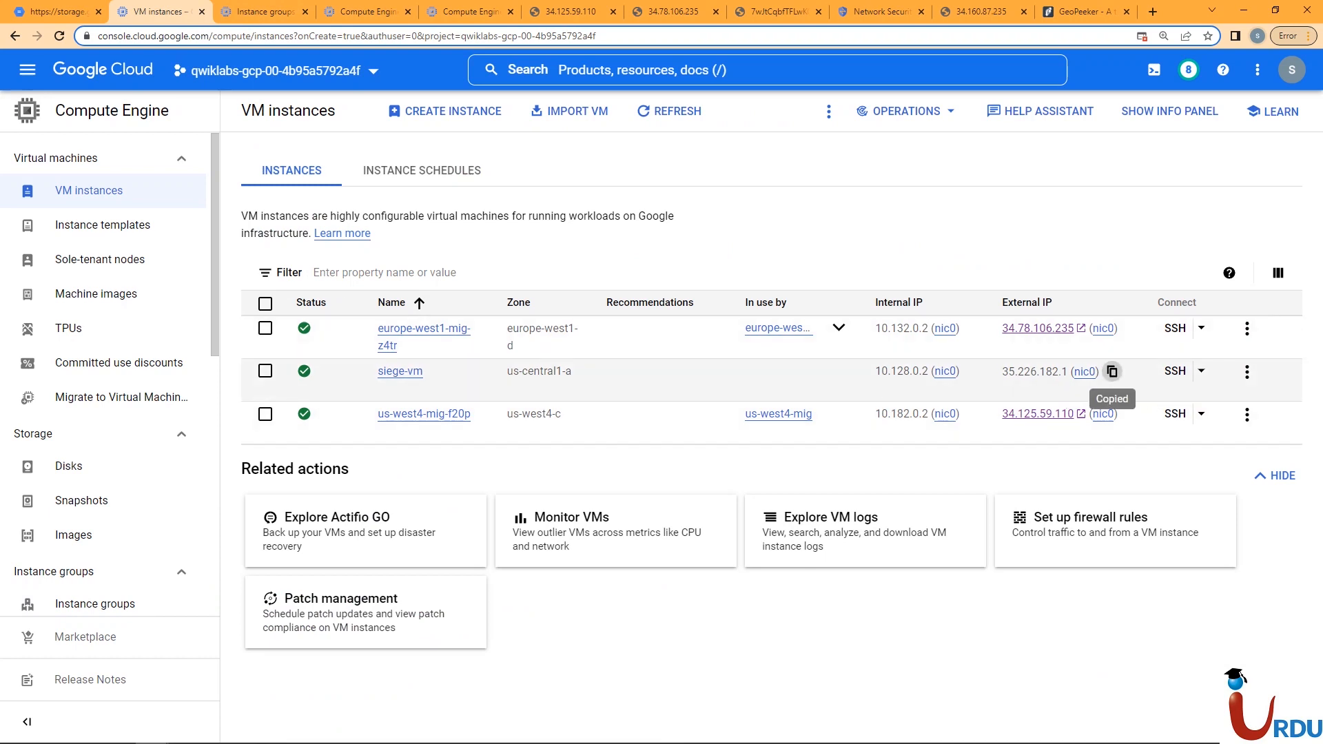
{"action": "left_click", "coordinate": [982, 11]}
{"action": "left_click", "coordinate": [881, 11]}
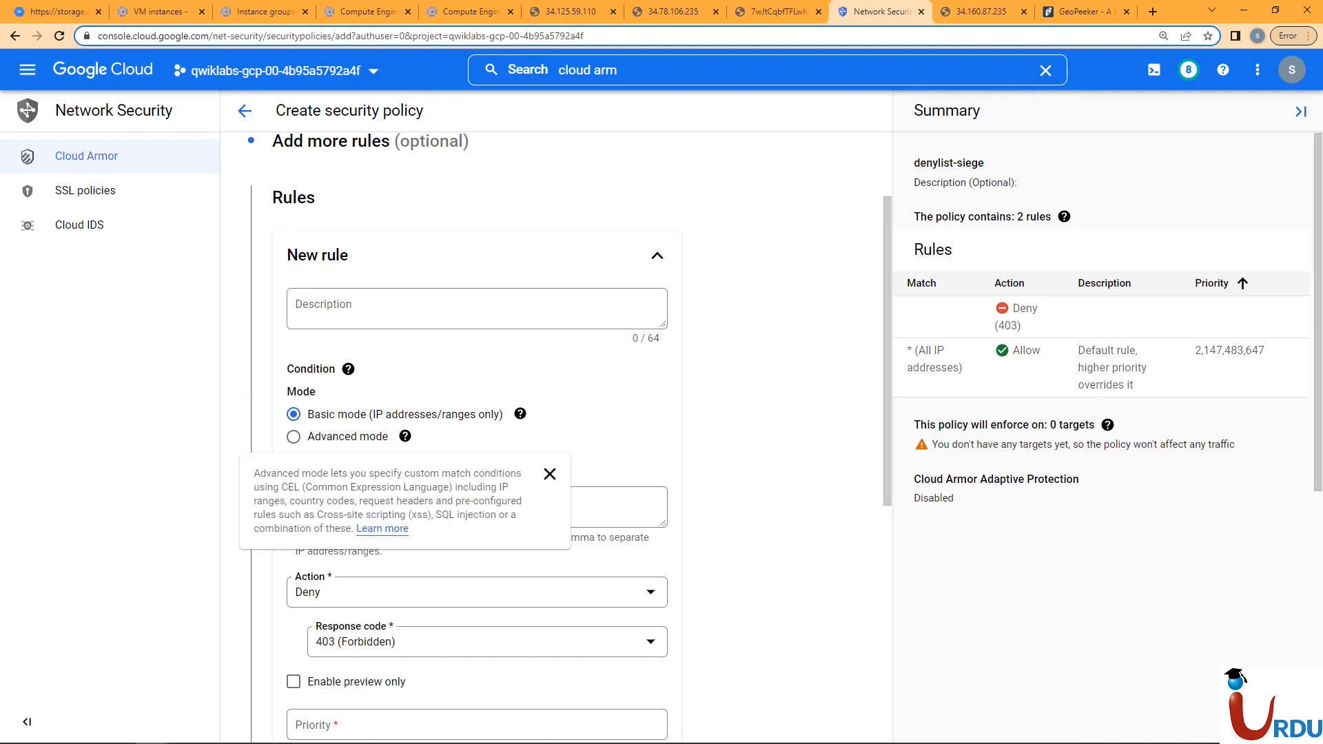
{"action": "left_click", "coordinate": [414, 507]}
{"action": "key", "text": "ctrl+v"}
{"action": "left_click", "coordinate": [772, 507]}
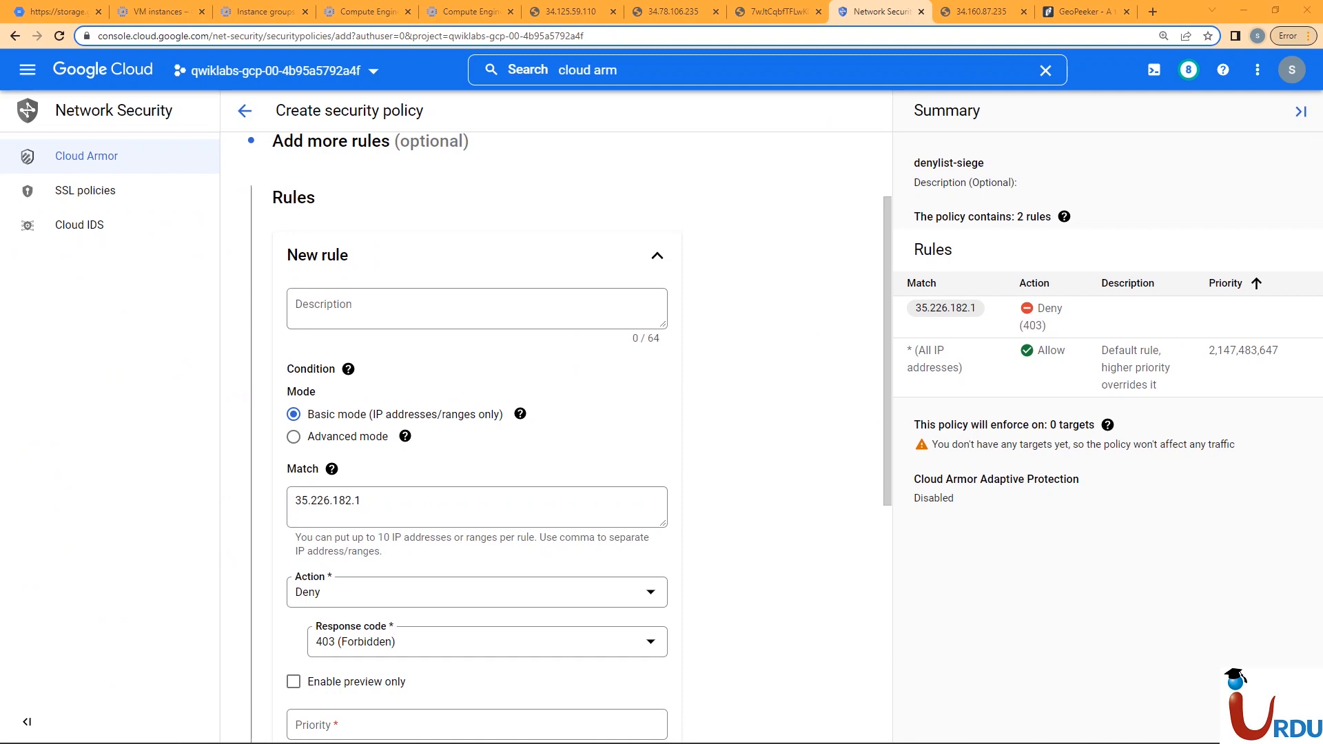
Step: Set the deny rule's priority to 1000, keeping the 403 (Forbidden) response code, and finish the rule
{"action": "scroll", "coordinate": [552, 414], "scroll_direction": "down", "scroll_amount": 2}
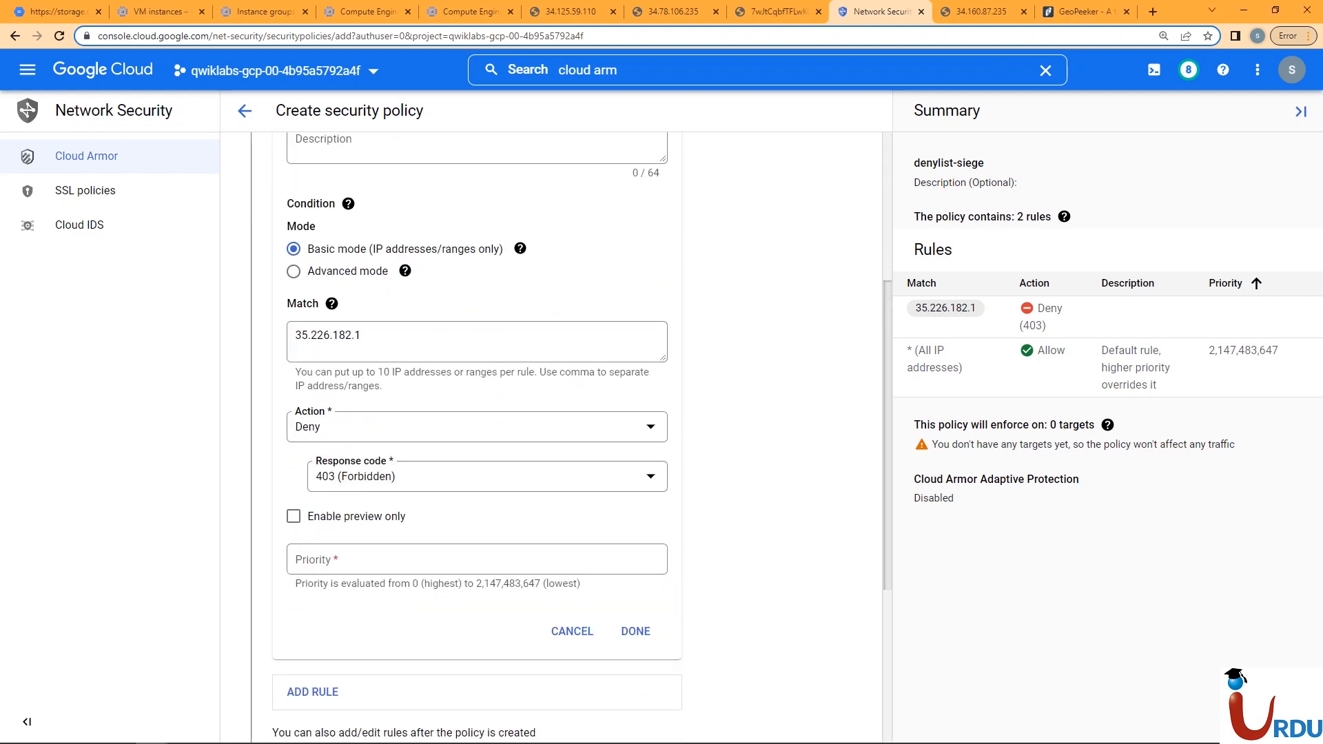
{"action": "left_click", "coordinate": [477, 560]}
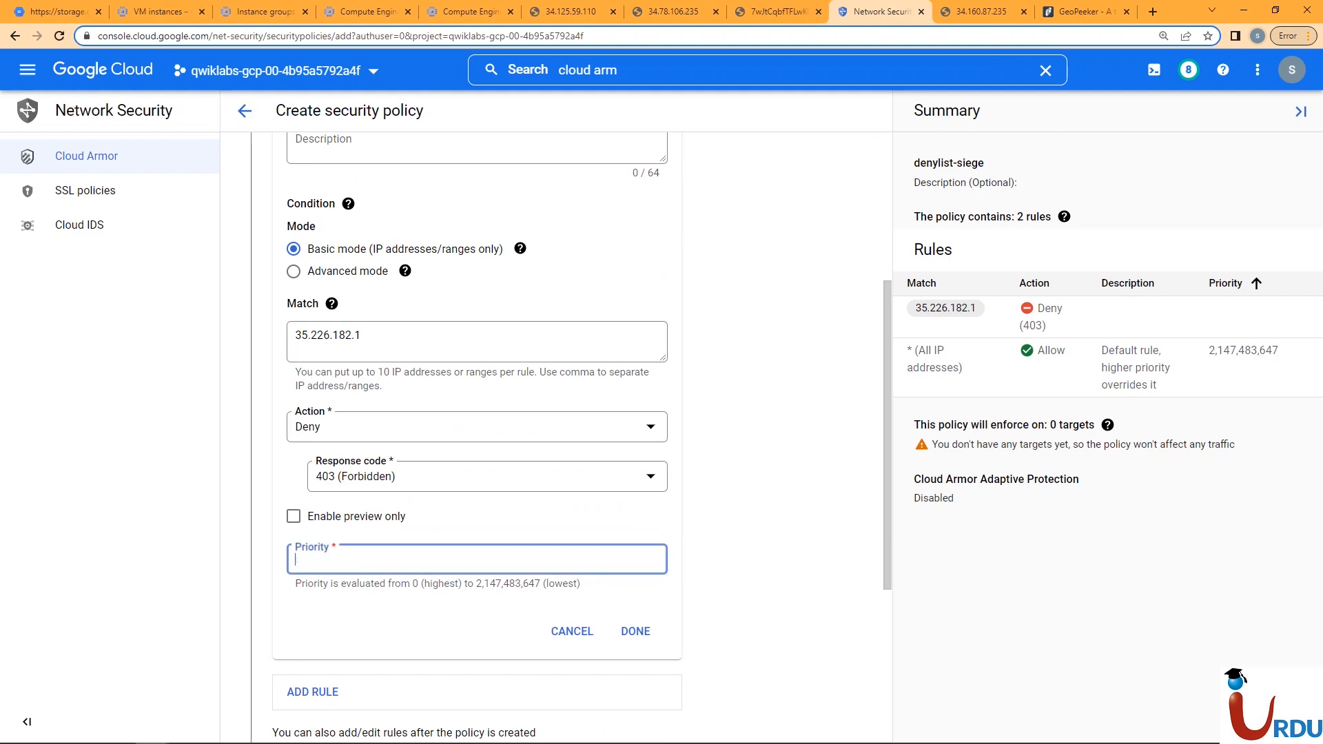
{"action": "type", "text": "1000"}
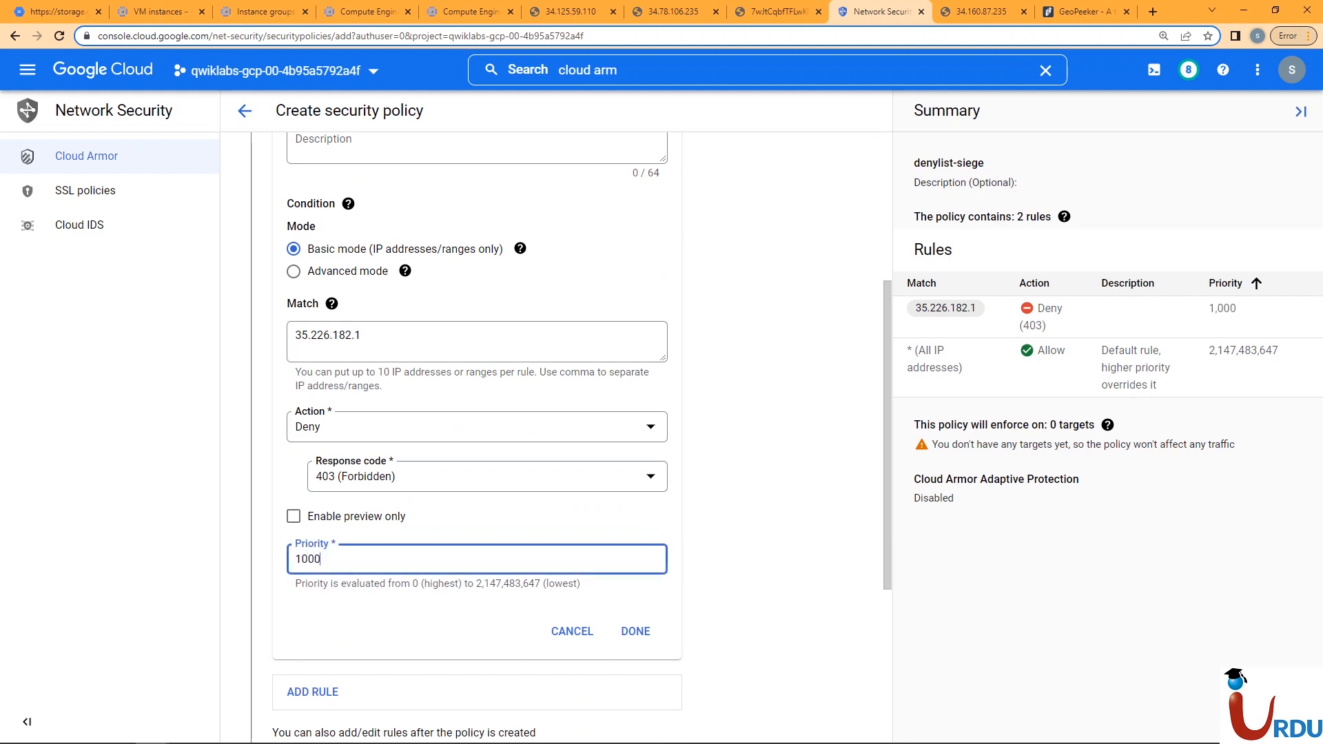
{"action": "left_click_drag", "start_coordinate": [1209, 350], "coordinate": [1279, 350]}
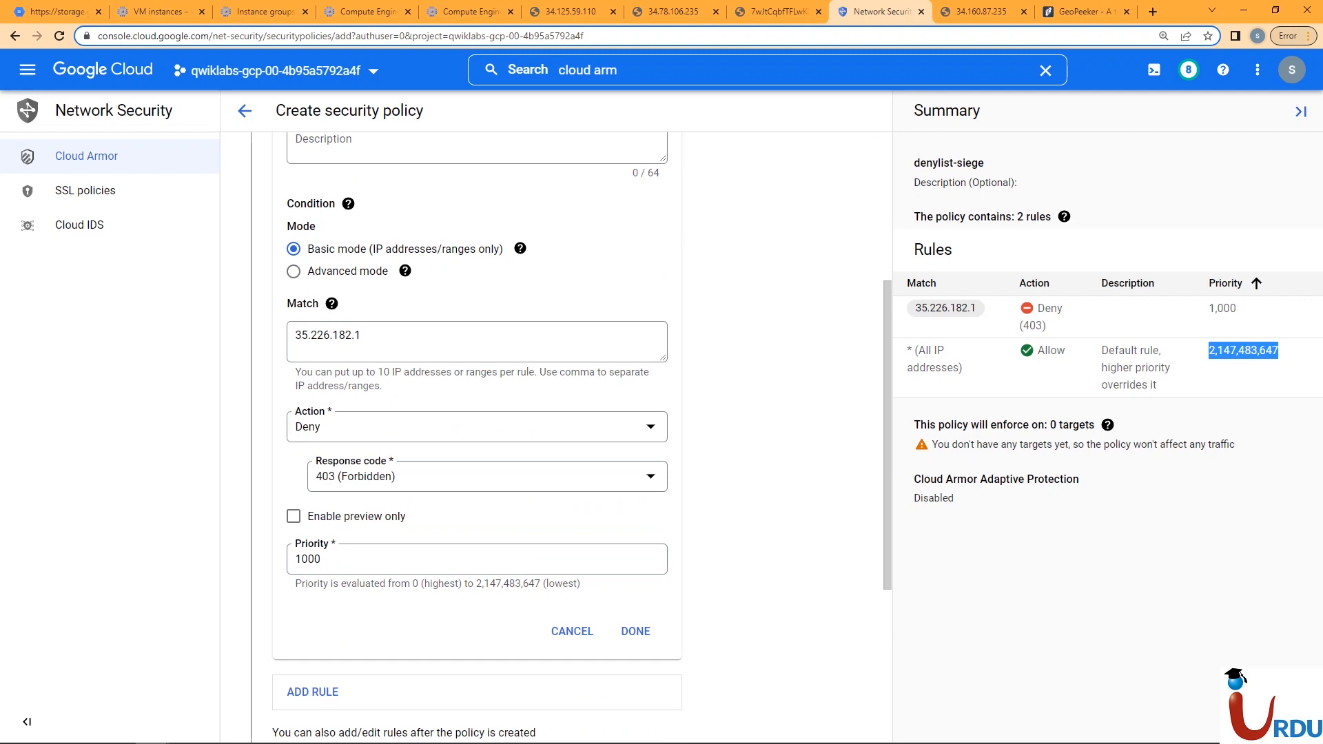
{"action": "left_click", "coordinate": [1279, 352]}
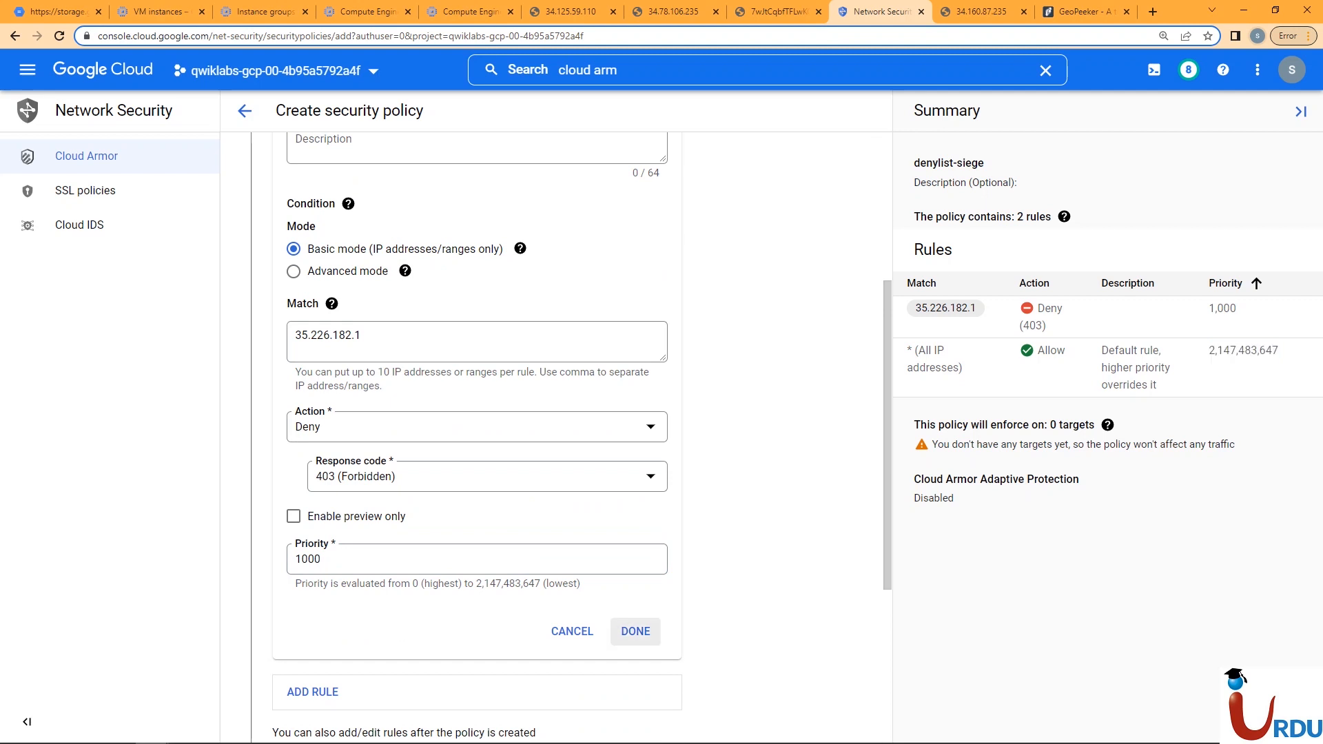
{"action": "left_click", "coordinate": [636, 631]}
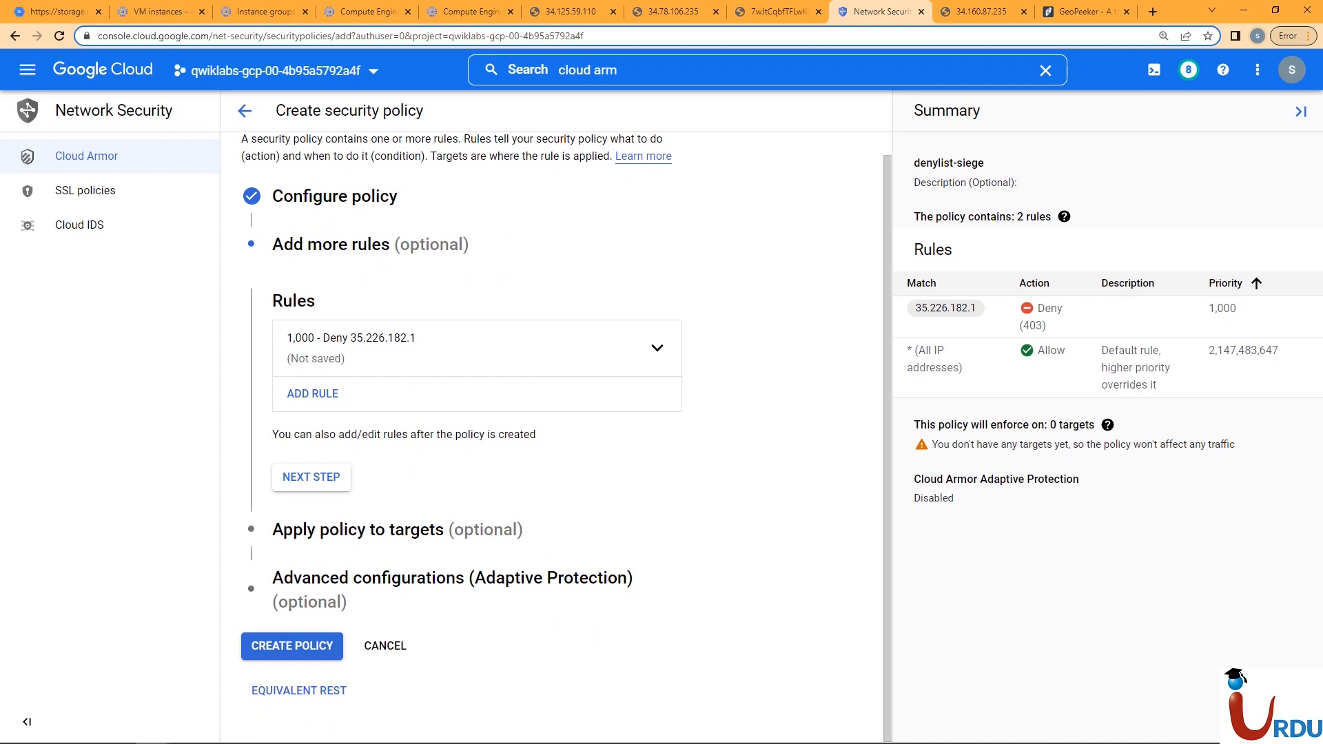
Step: Create the policy with the load balancer backend service http-backend as its target, and open the denylist-siege policy's details
{"action": "left_click", "coordinate": [307, 474]}
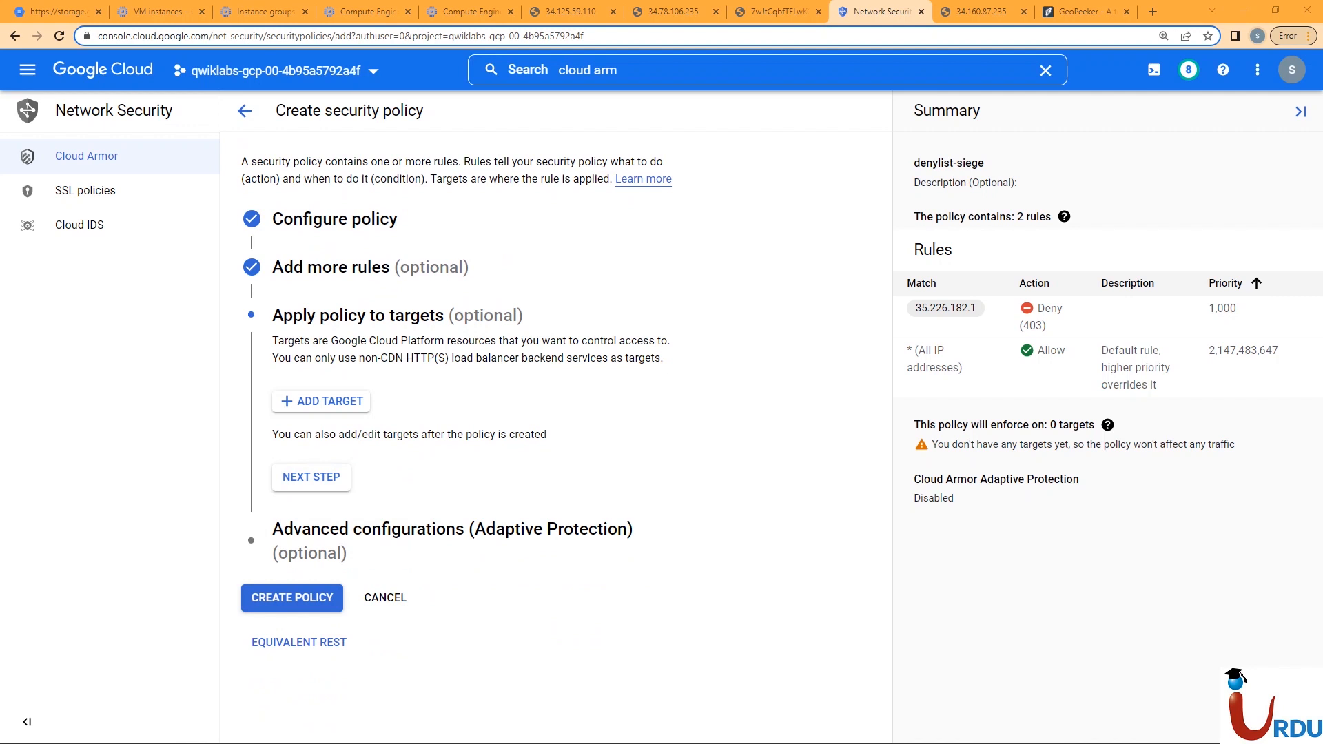
{"action": "left_click", "coordinate": [321, 401]}
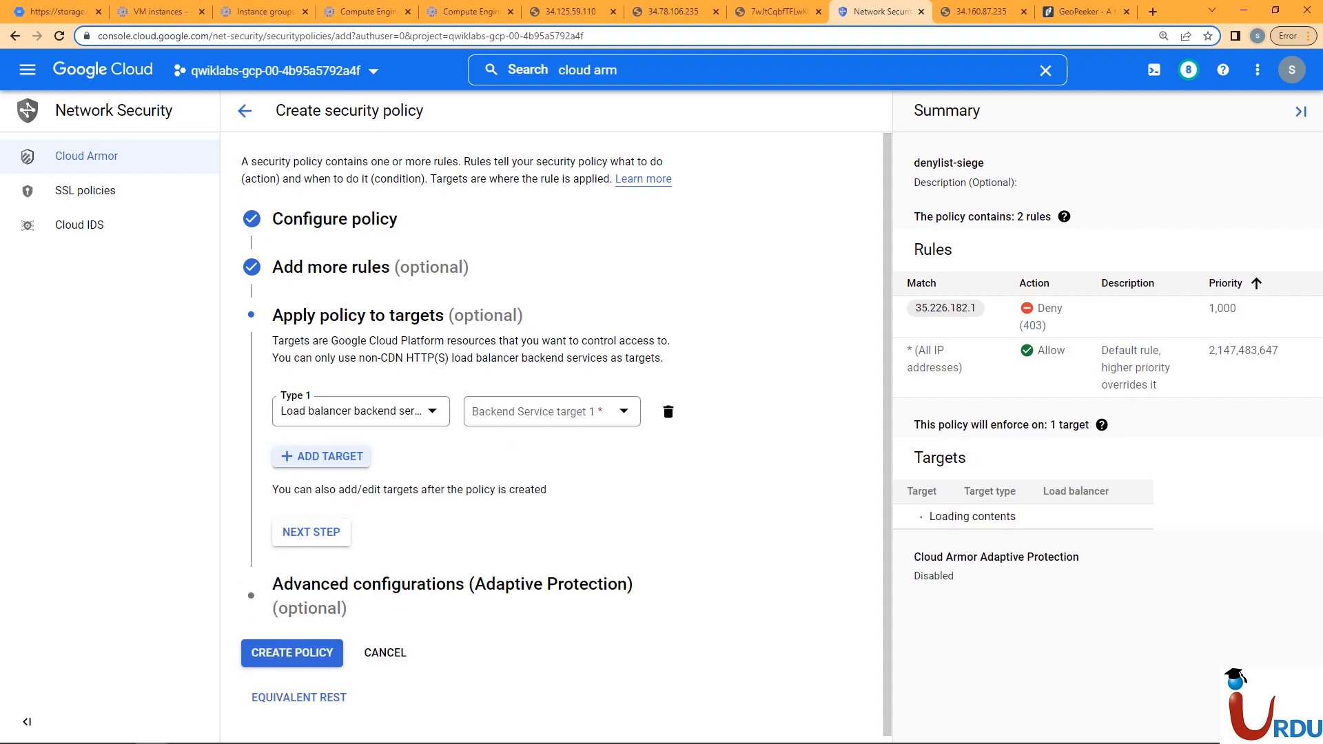
{"action": "left_click", "coordinate": [552, 412]}
{"action": "left_click", "coordinate": [551, 480]}
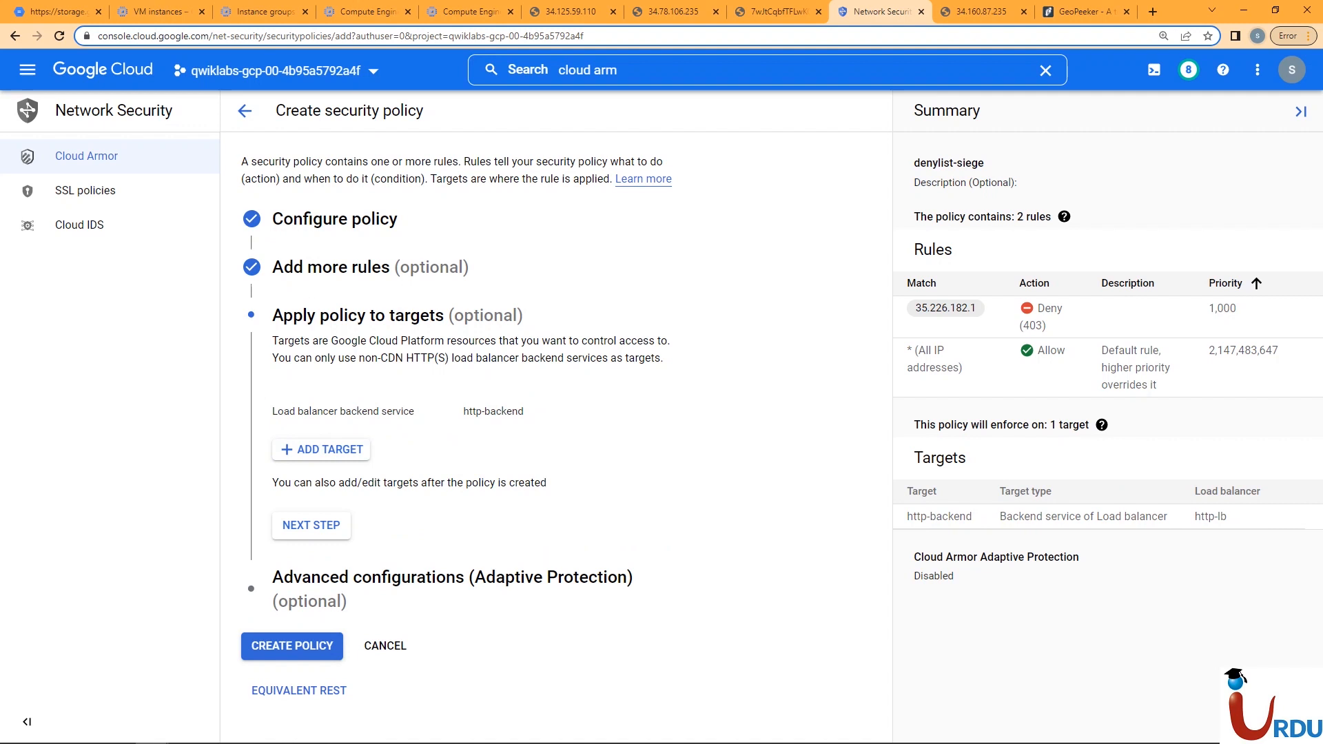
{"action": "left_click", "coordinate": [310, 525]}
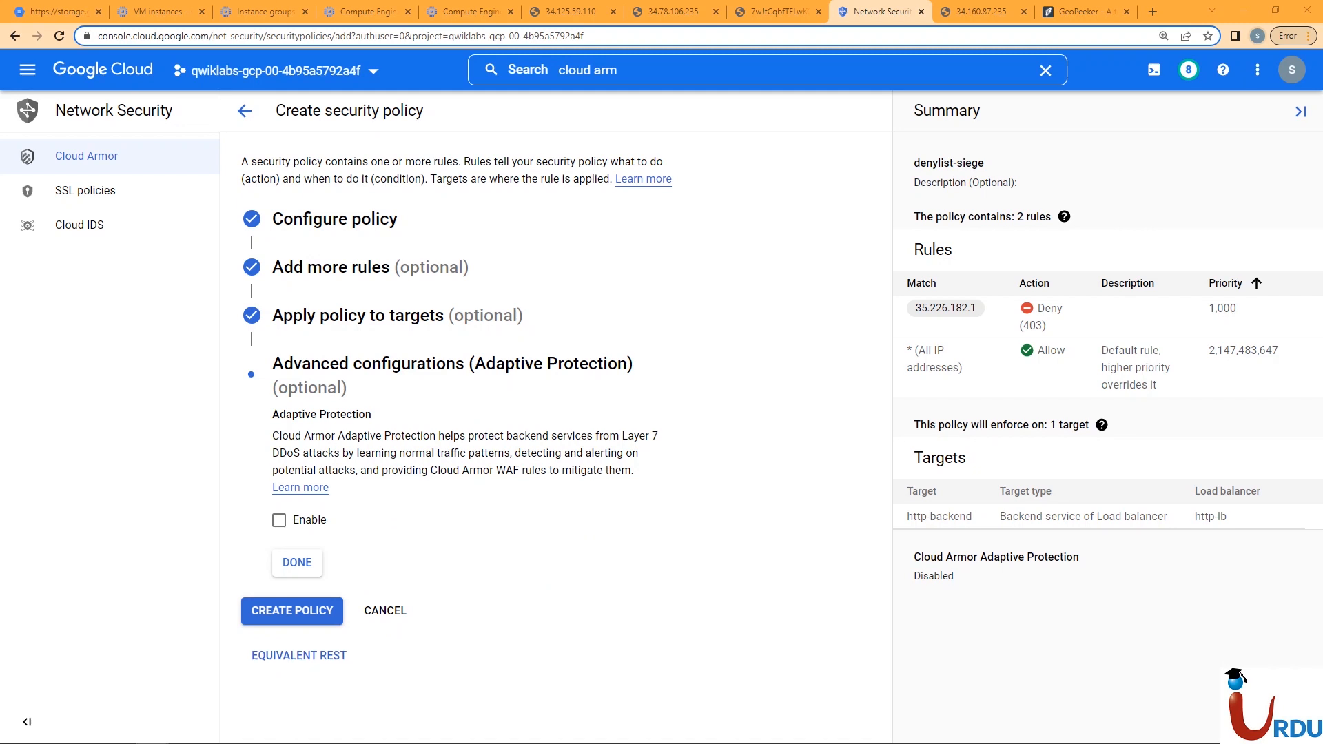
{"action": "left_click", "coordinate": [292, 611]}
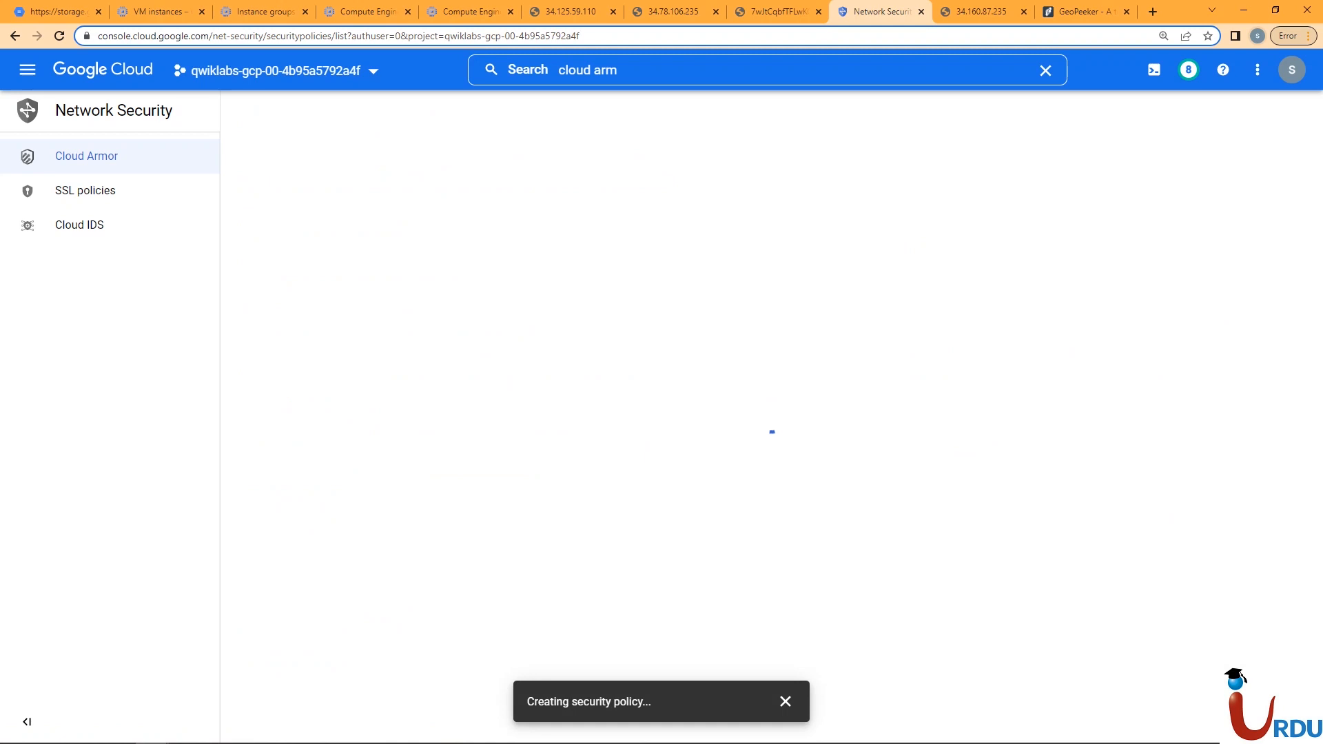
{"action": "left_click", "coordinate": [785, 701]}
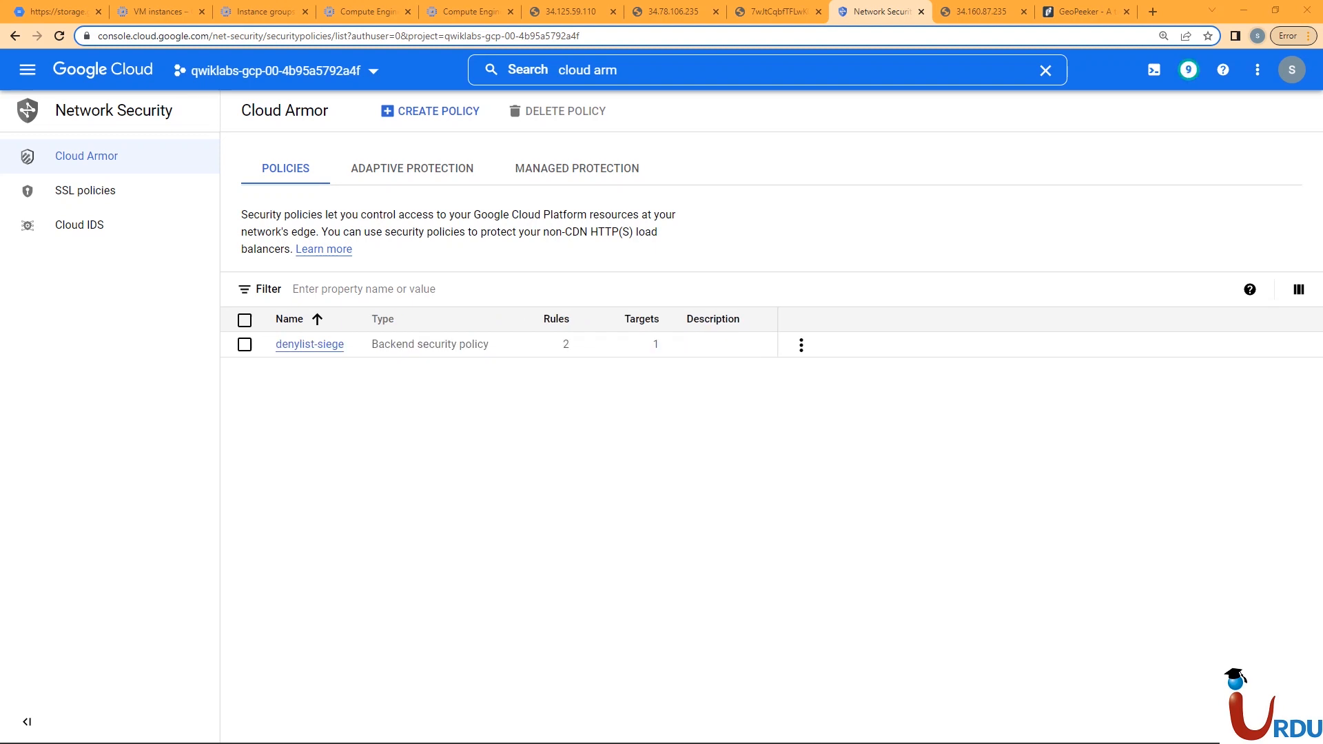
{"action": "left_click", "coordinate": [310, 344]}
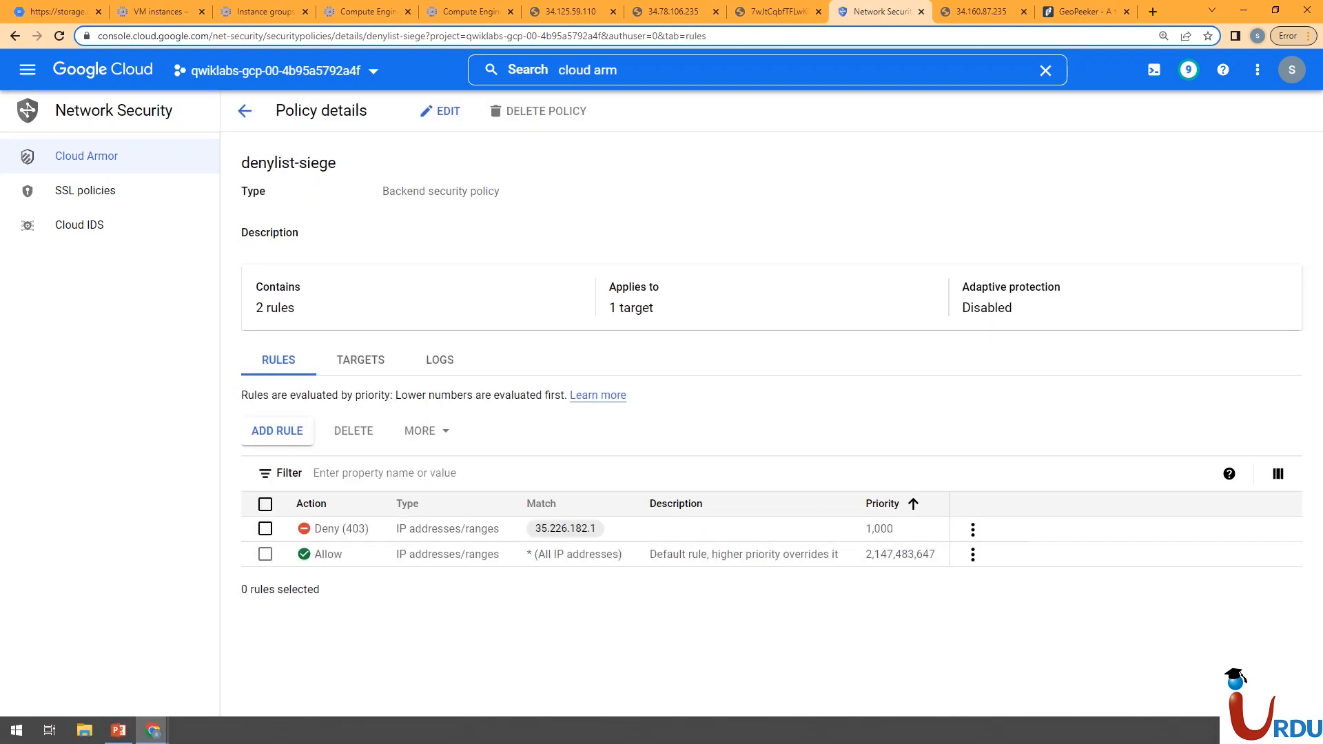
{"action": "mouse_move", "coordinate": [118, 734]}
{"action": "left_click", "coordinate": [224, 658]}
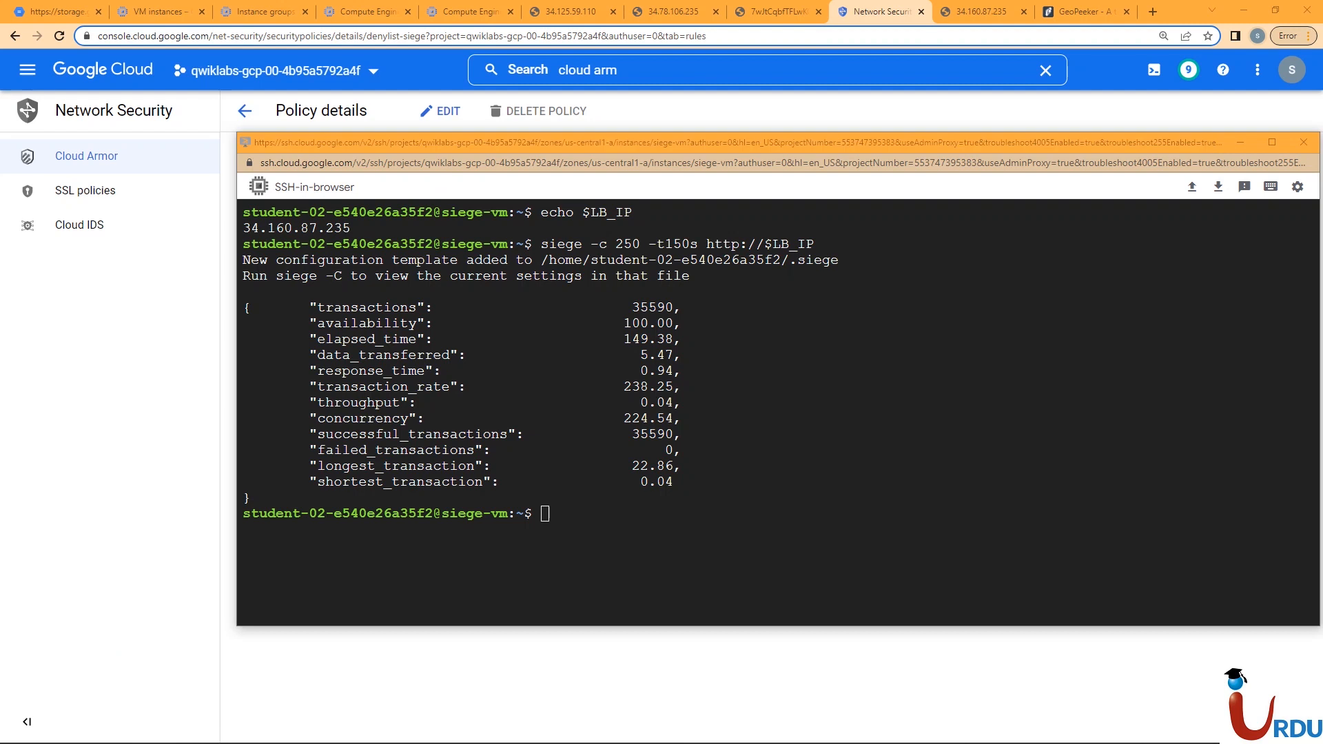
{"action": "type", "text": "clear"}
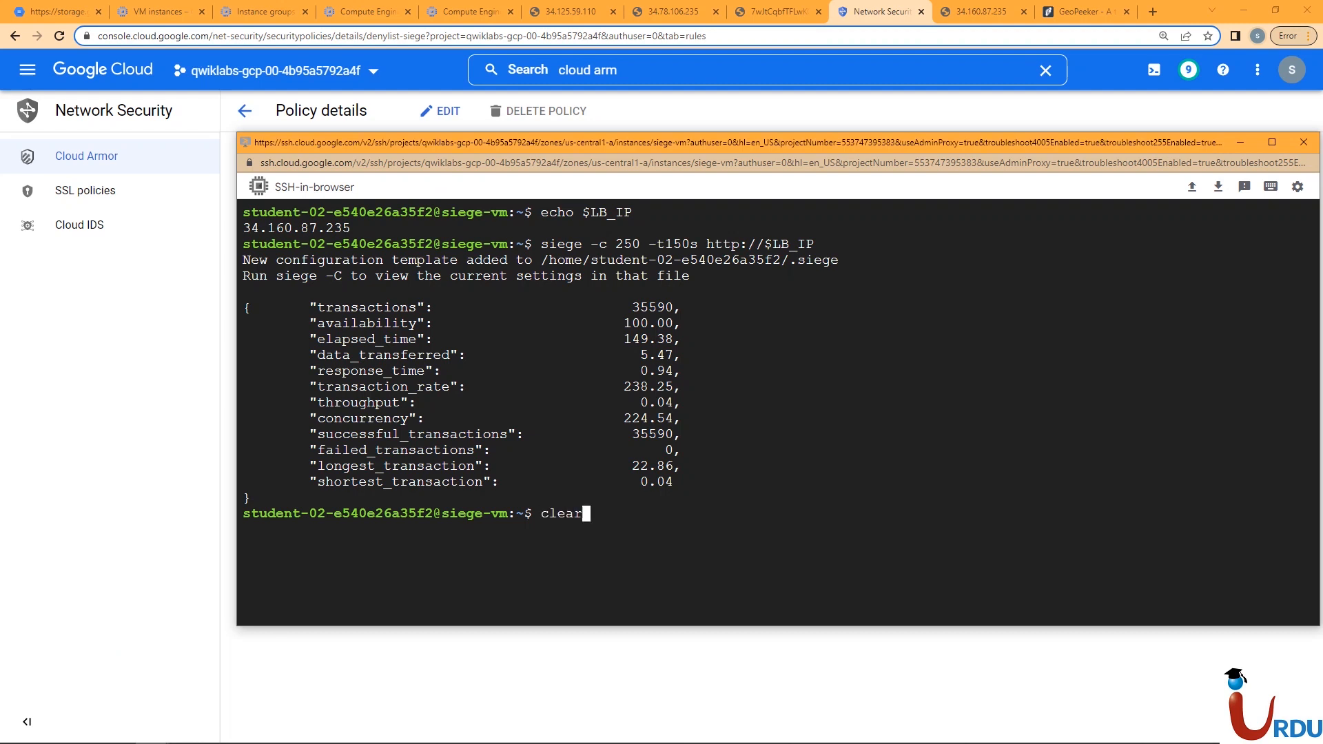
{"action": "key", "text": "Return"}
{"action": "right_click", "coordinate": [415, 356]}
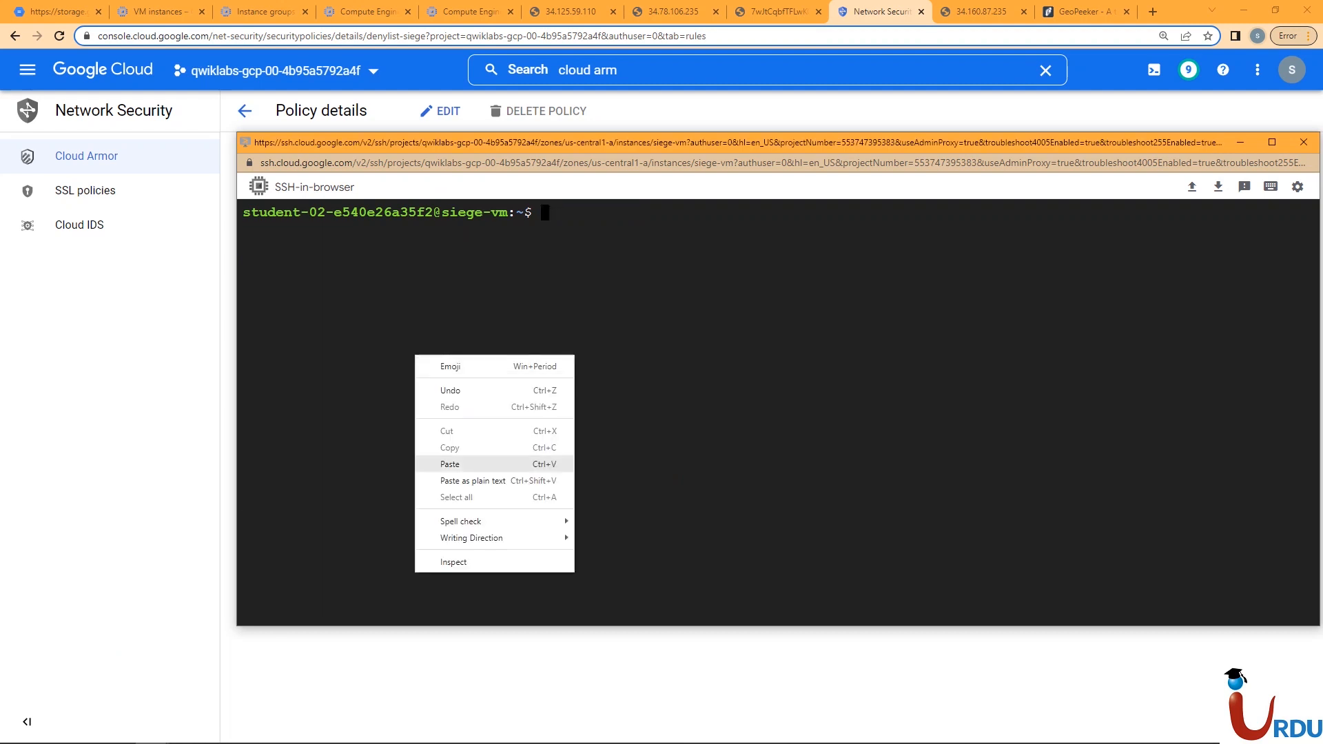
{"action": "left_click", "coordinate": [450, 464]}
{"action": "key", "text": "Return"}
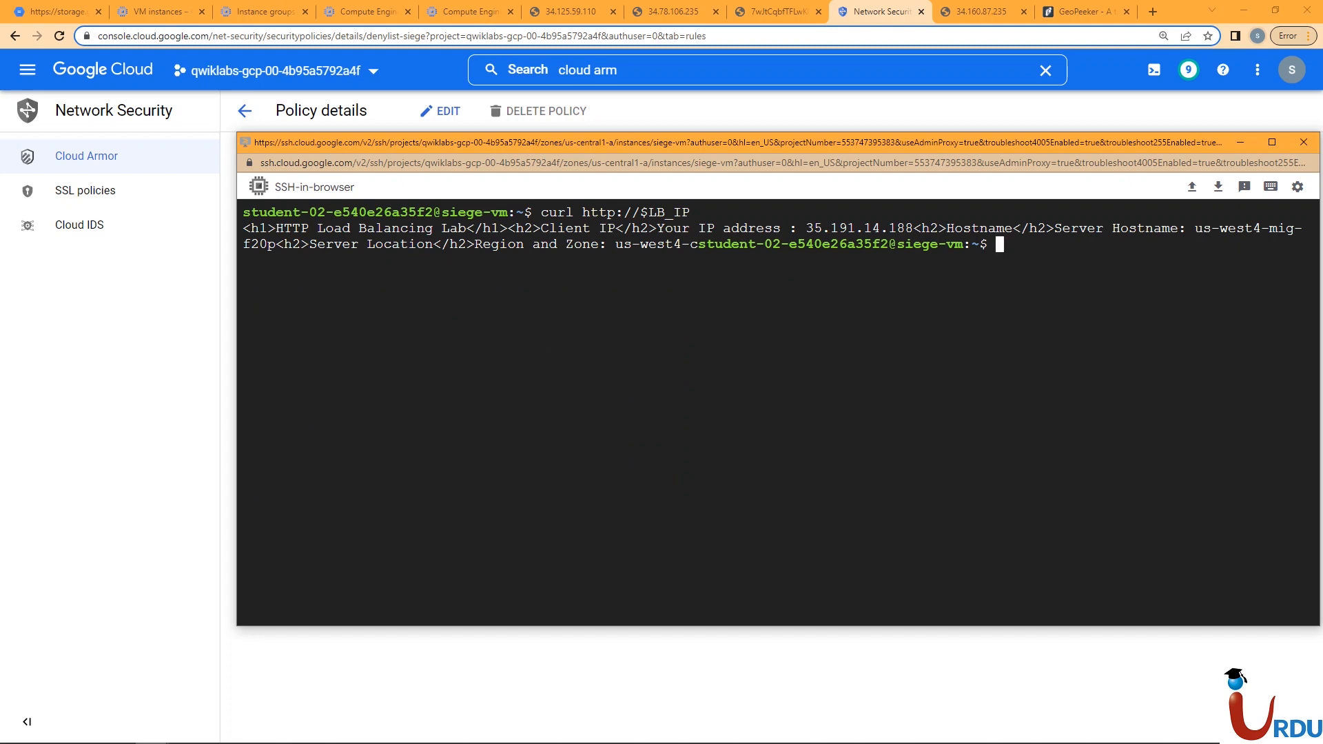
{"action": "key", "text": "Up"}
{"action": "key", "text": "Return"}
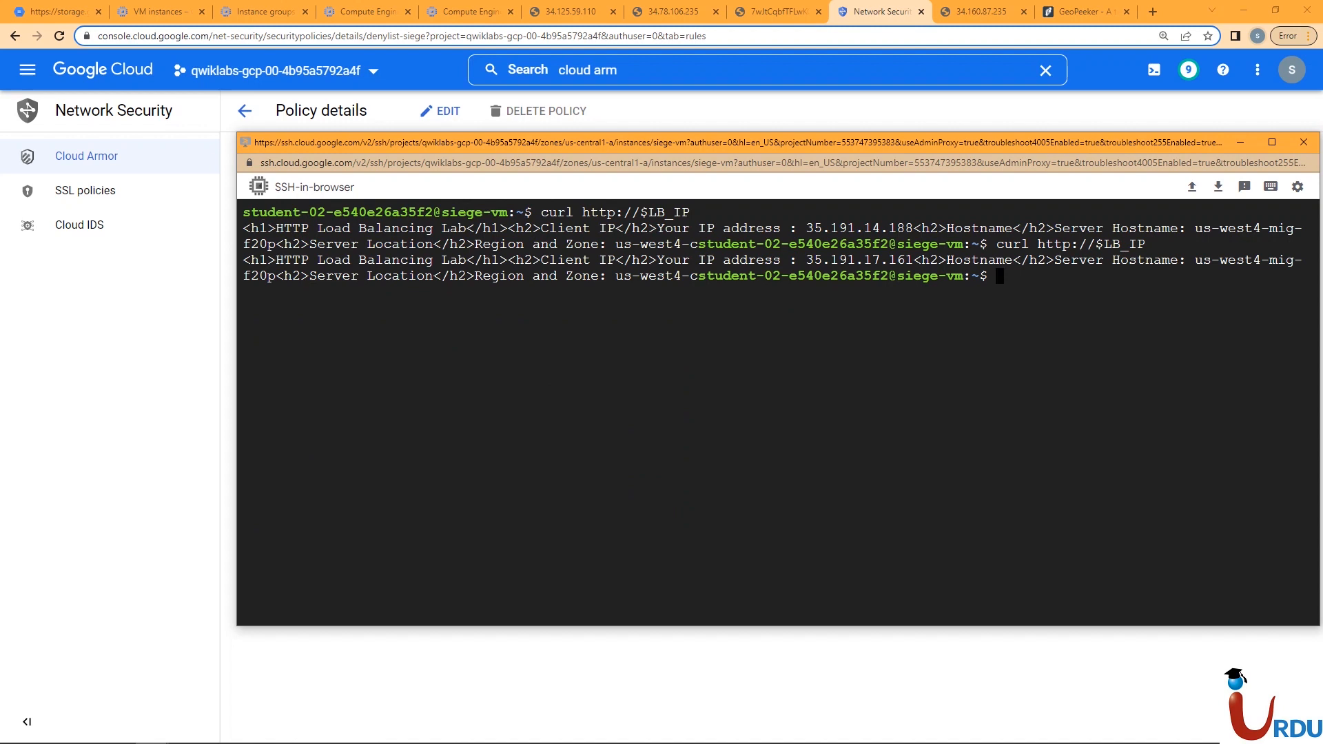
{"action": "key", "text": "alt+Tab"}
{"action": "key", "text": "Up"}
{"action": "key", "text": "Return"}
{"action": "key", "text": "Up"}
{"action": "key", "text": "Return"}
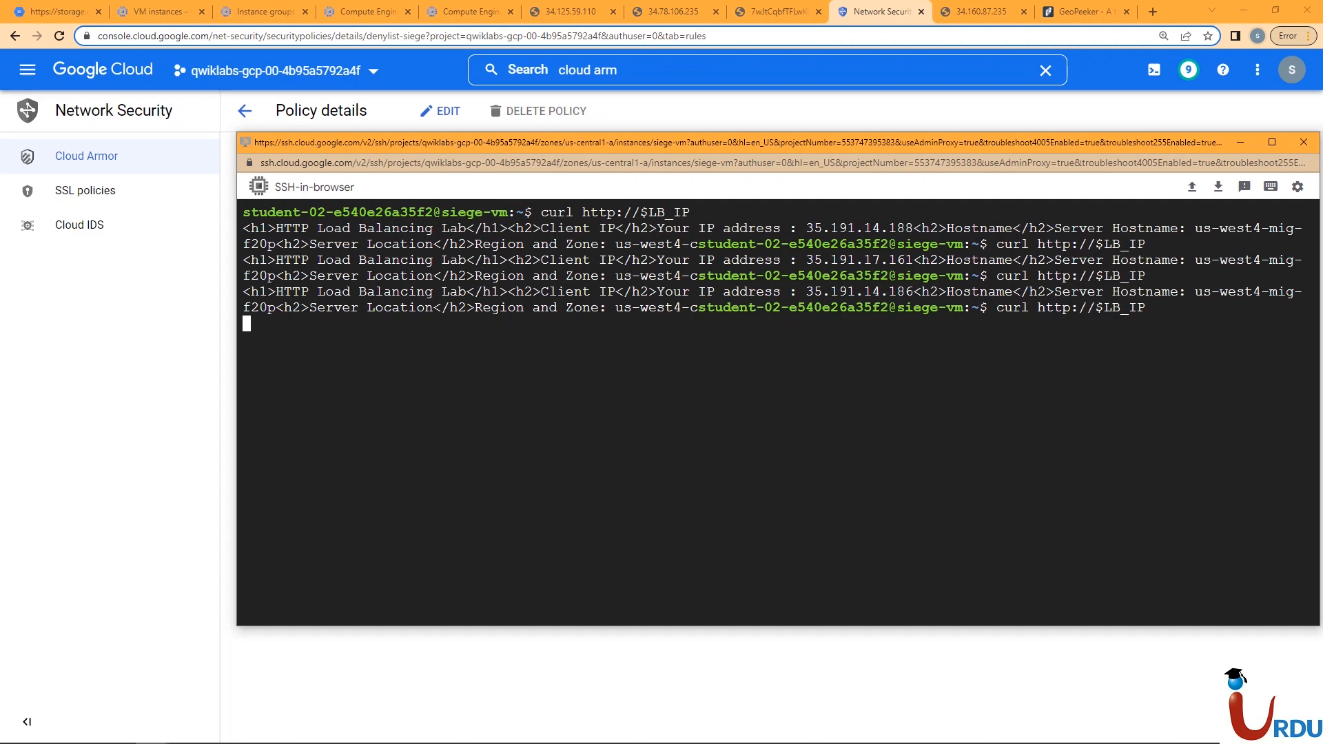
{"action": "key", "text": "Up"}
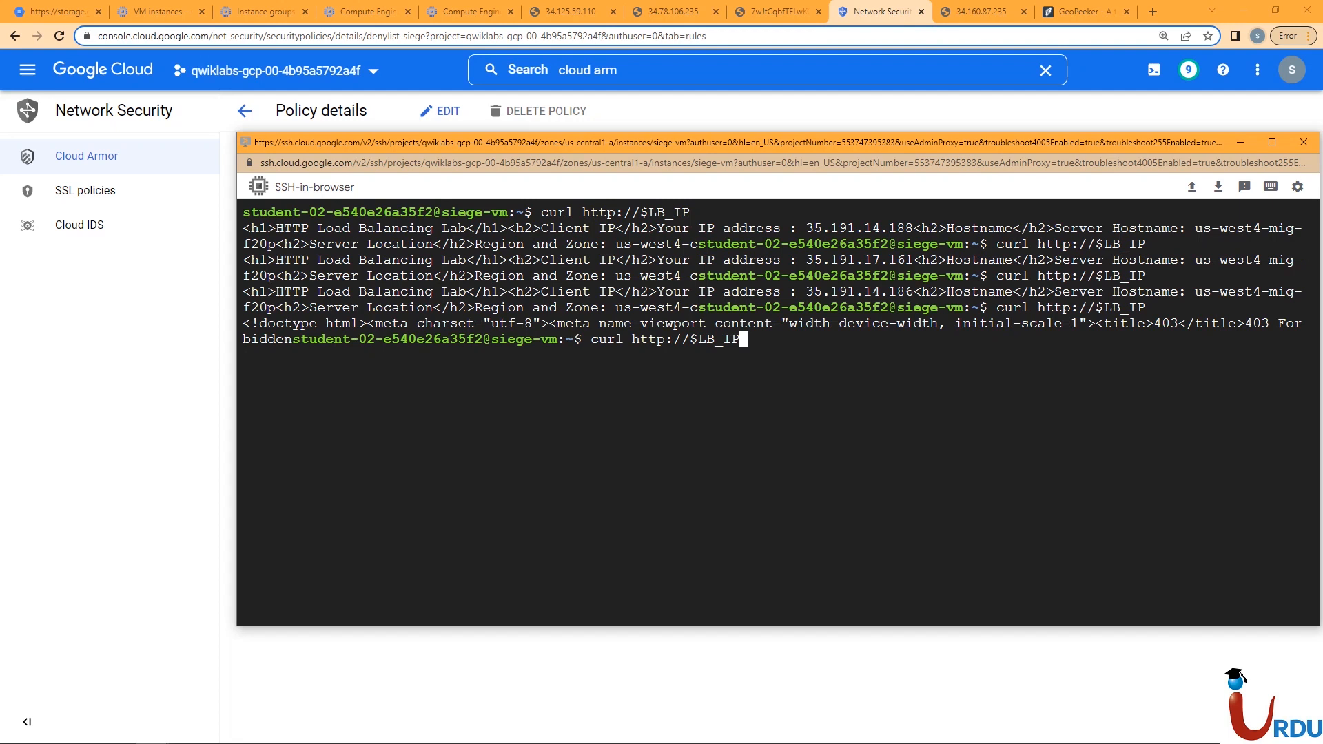
{"action": "key", "text": "Return"}
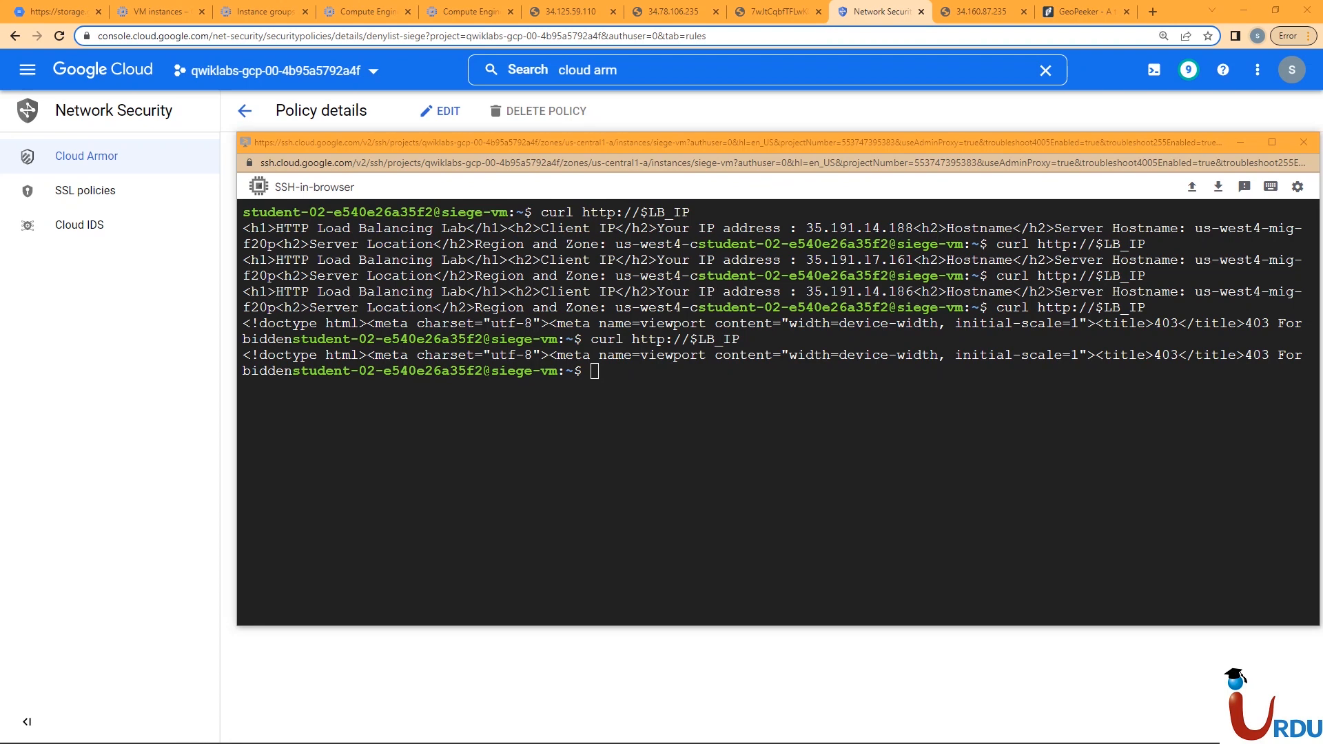
{"action": "key", "text": "alt+Tab"}
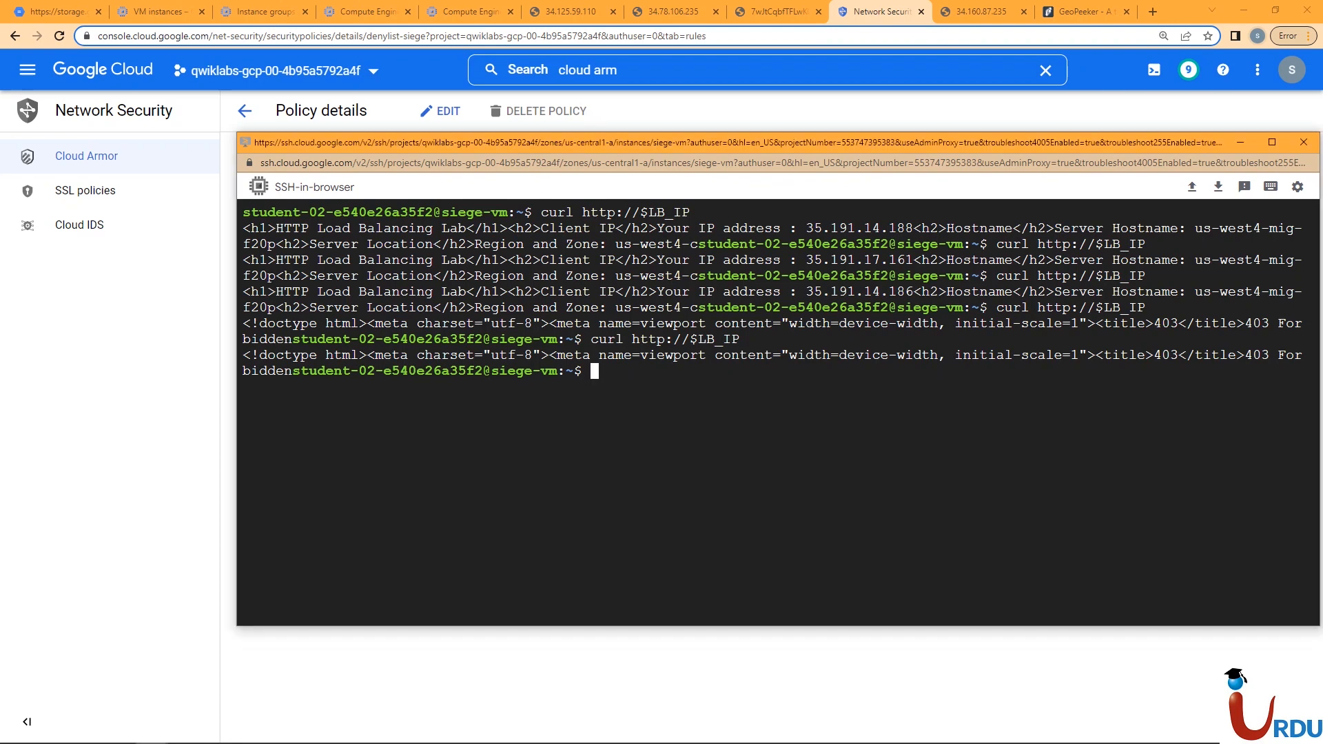
{"action": "type", "text": "clear"}
{"action": "key", "text": "Return"}
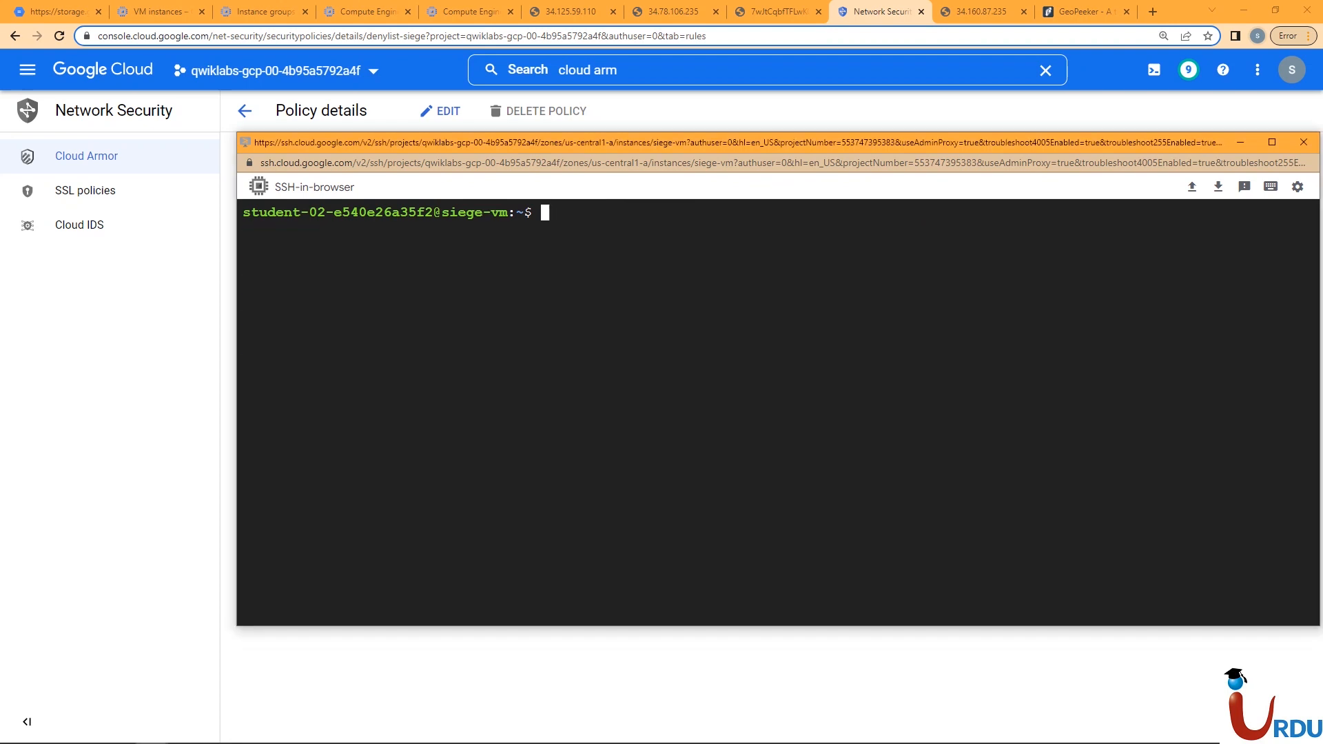
{"action": "key", "text": "Up"}
{"action": "key", "text": "Up"}
{"action": "key", "text": "Return"}
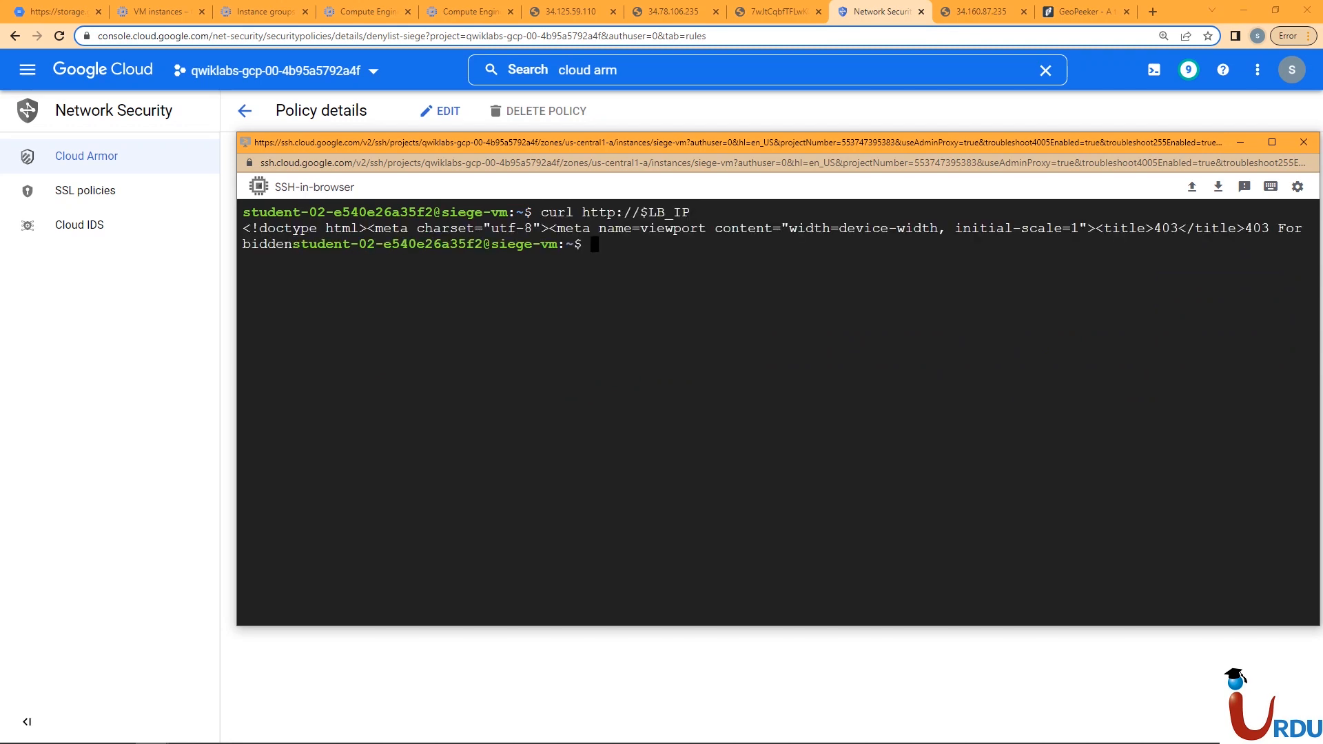
{"action": "left_click_drag", "start_coordinate": [1098, 229], "coordinate": [1228, 228]}
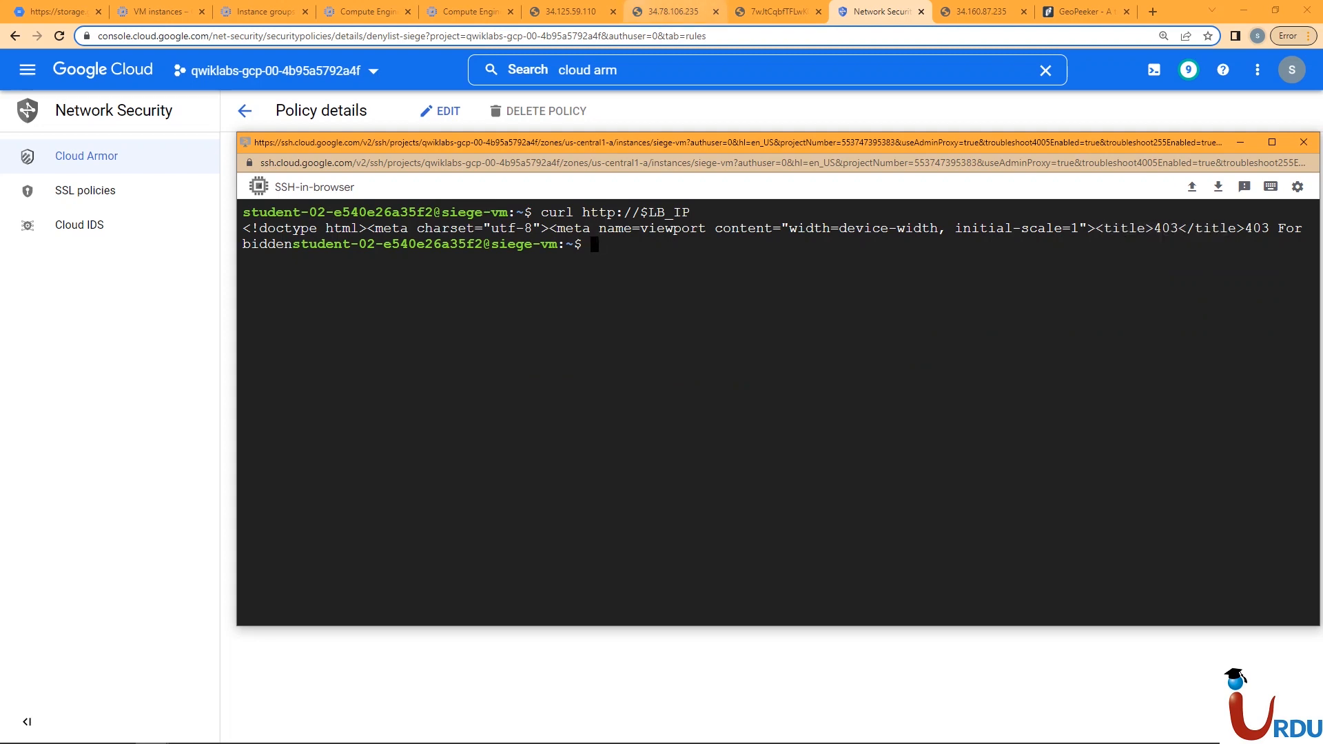
Step: Return to the denylist-siege policy details and open its policy logs in a new browser tab
{"action": "left_click", "coordinate": [870, 11]}
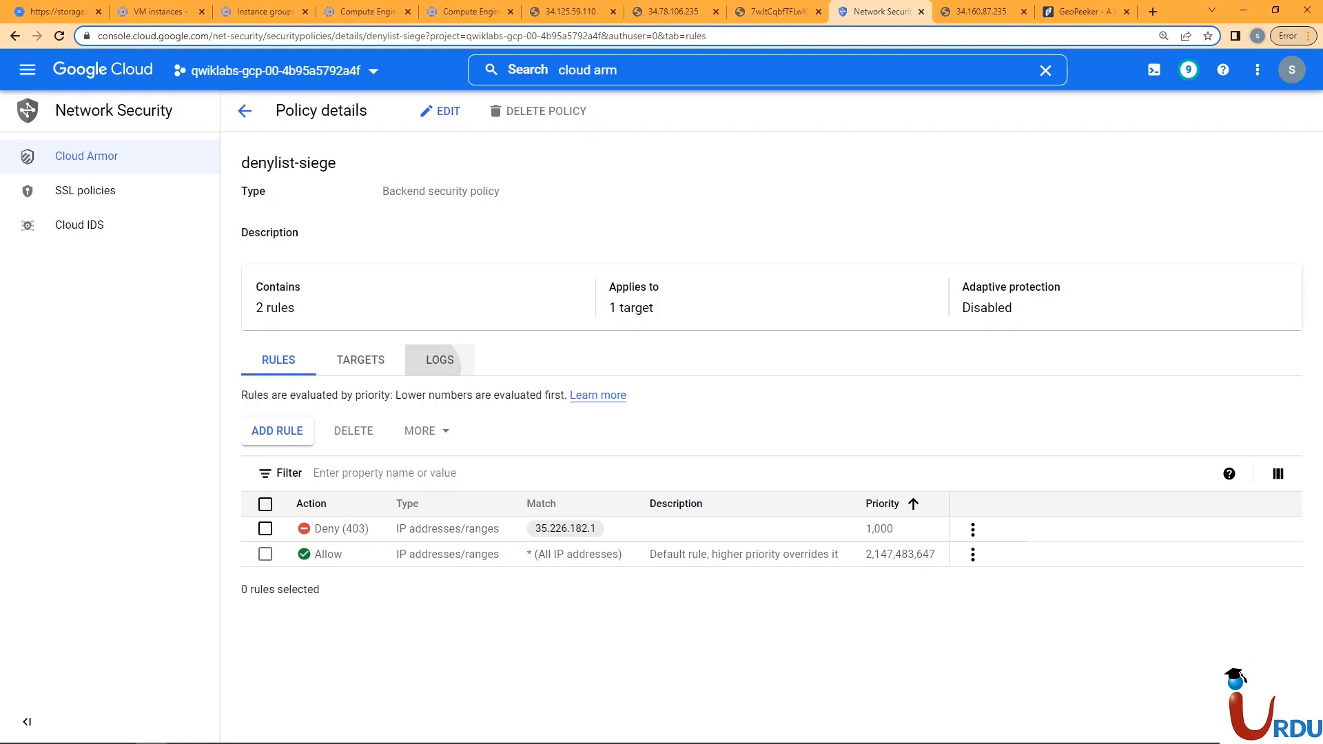
{"action": "left_click", "coordinate": [440, 360]}
{"action": "right_click", "coordinate": [283, 395]}
{"action": "left_click", "coordinate": [331, 403]}
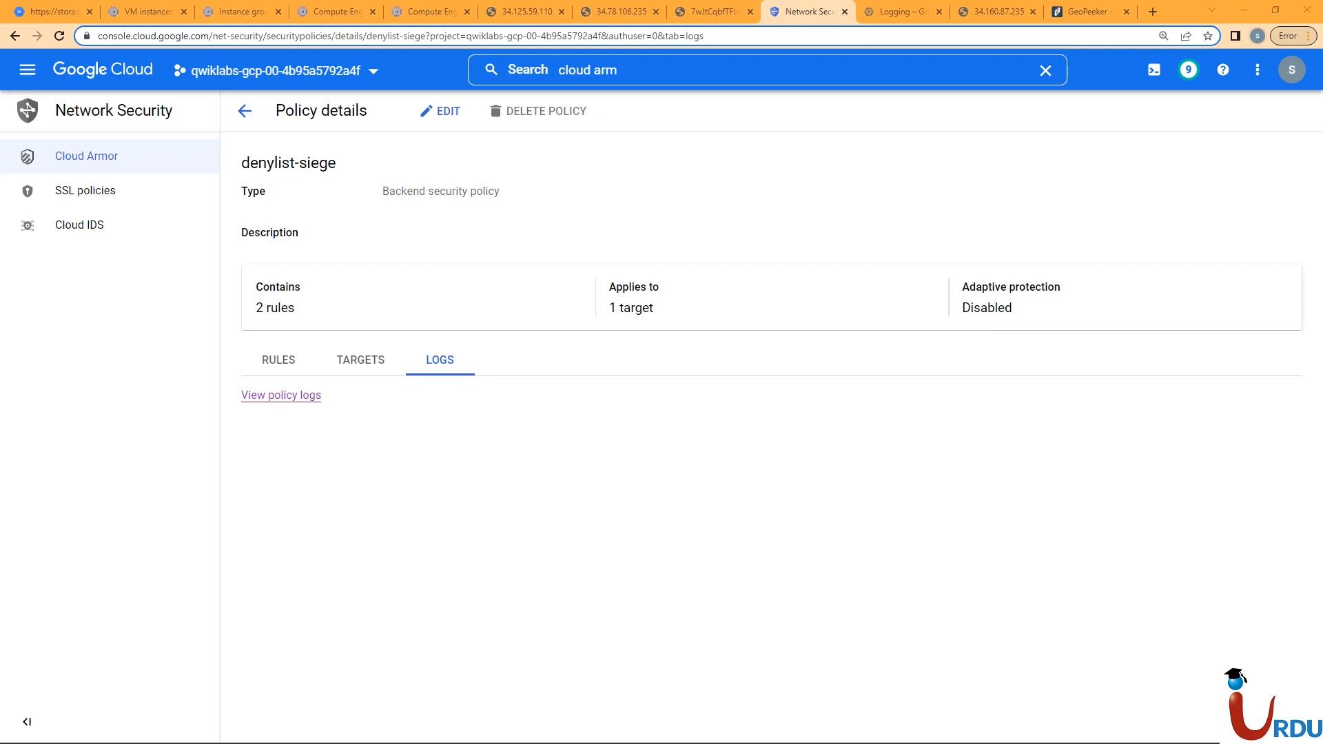
{"action": "mouse_move", "coordinate": [153, 730]}
{"action": "left_click", "coordinate": [217, 665]}
{"action": "right_click", "coordinate": [379, 407]}
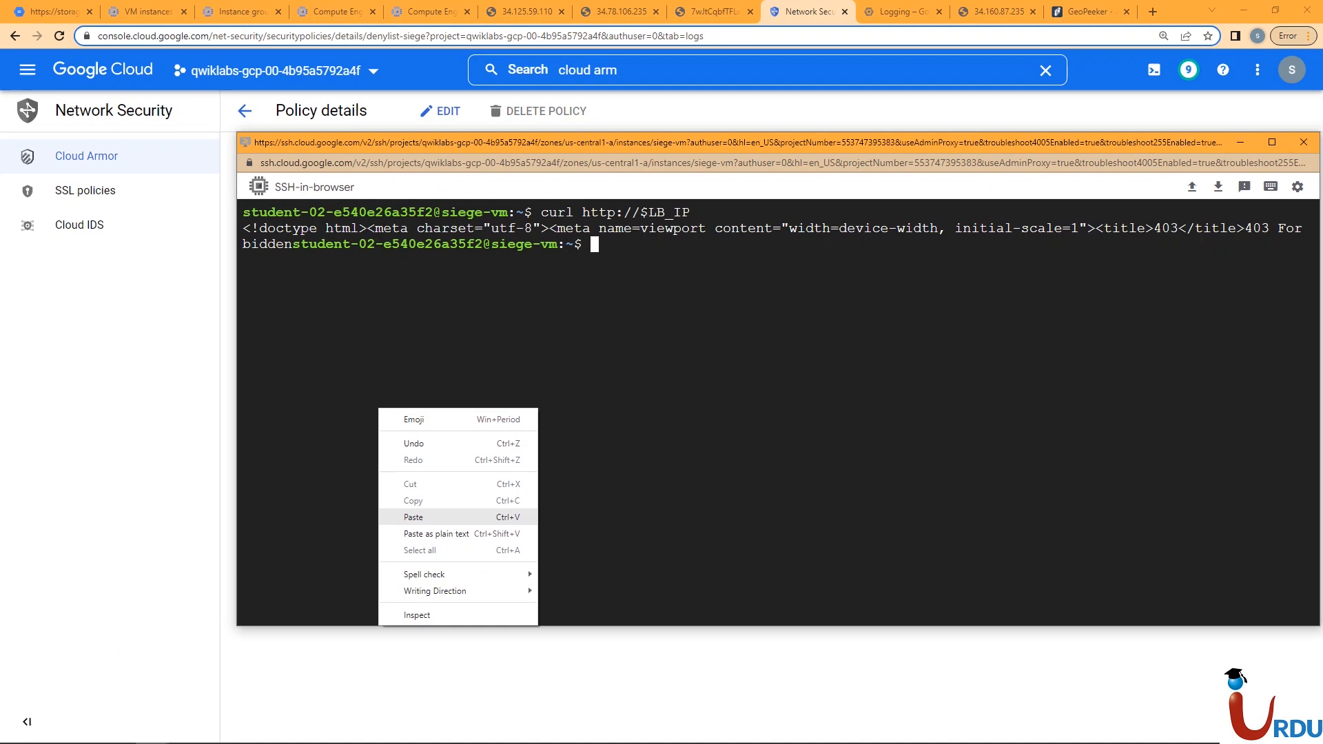
{"action": "left_click", "coordinate": [417, 517]}
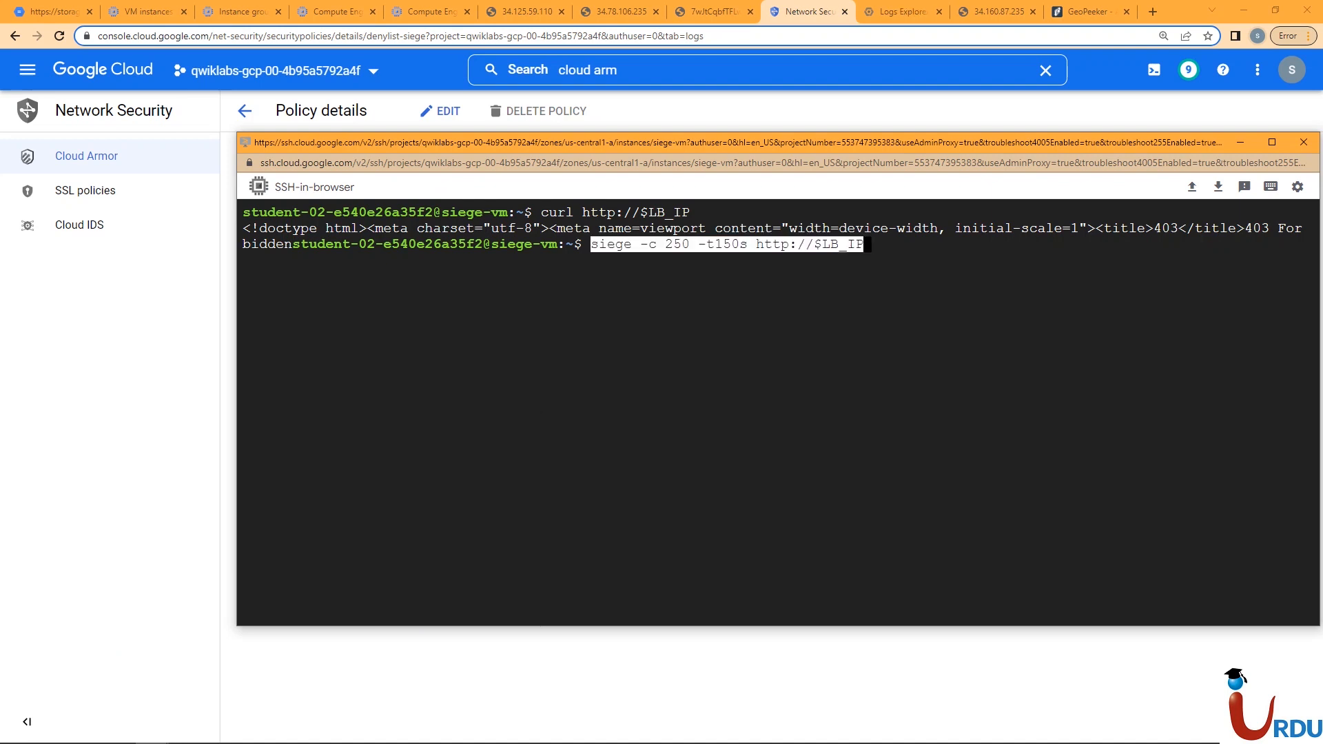
{"action": "key", "text": "Return"}
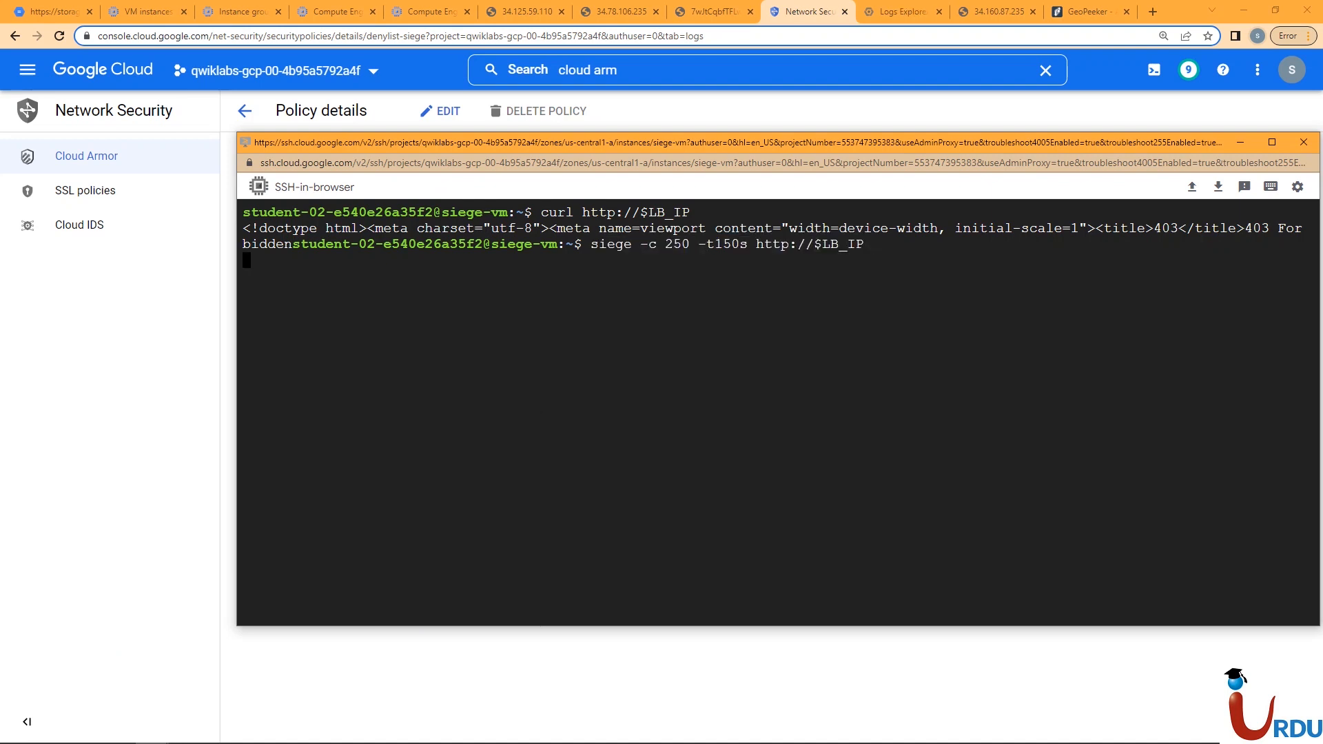
Step: Go to Logs Explorer, dismiss the tutorial and callout, and stream the denylist-siege logs with the query shown
{"action": "left_click", "coordinate": [815, 12]}
{"action": "left_click", "coordinate": [903, 11]}
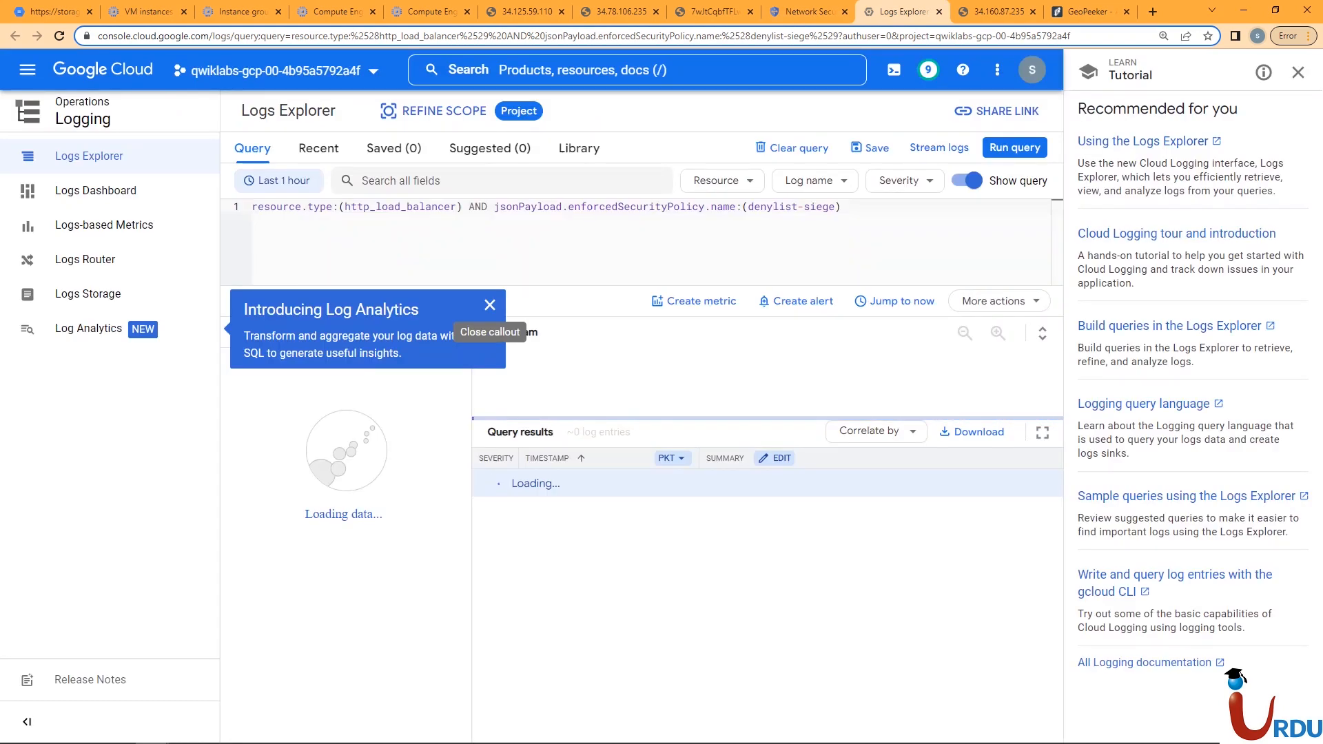
{"action": "left_click", "coordinate": [1298, 71]}
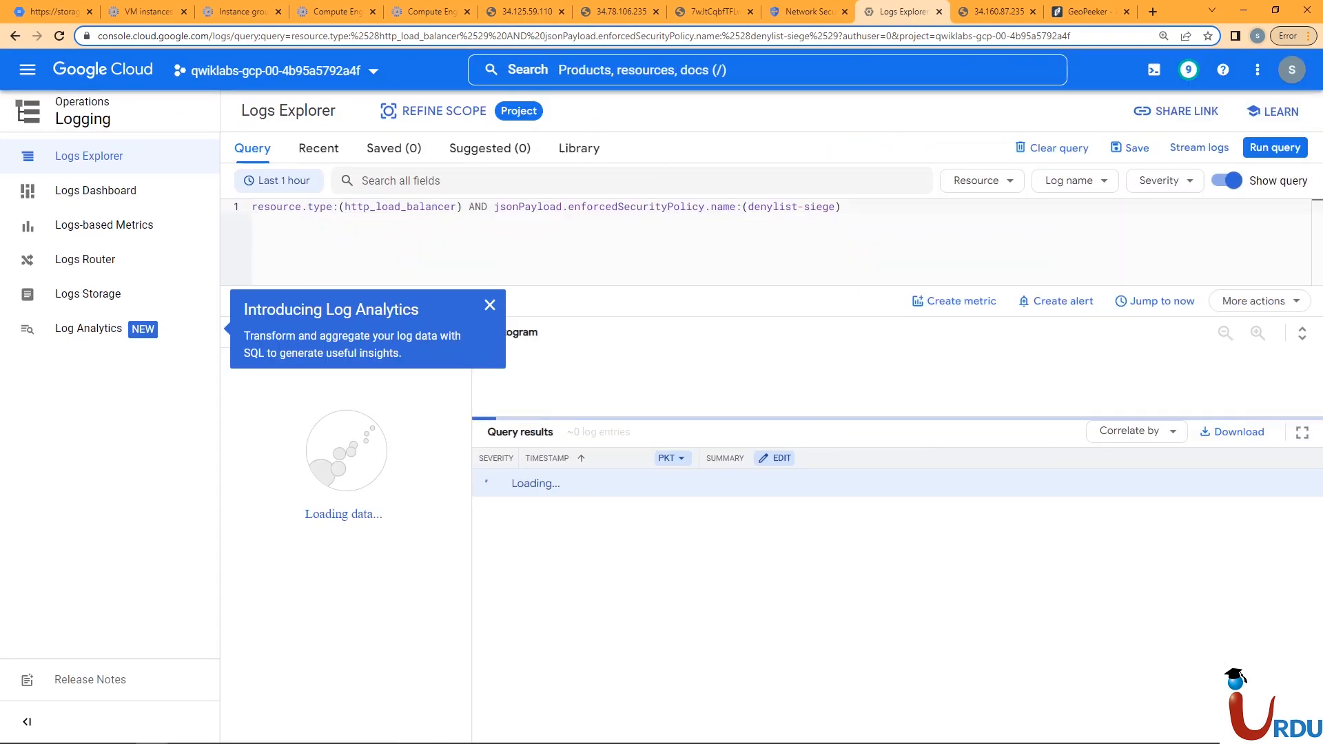
{"action": "left_click", "coordinate": [490, 305]}
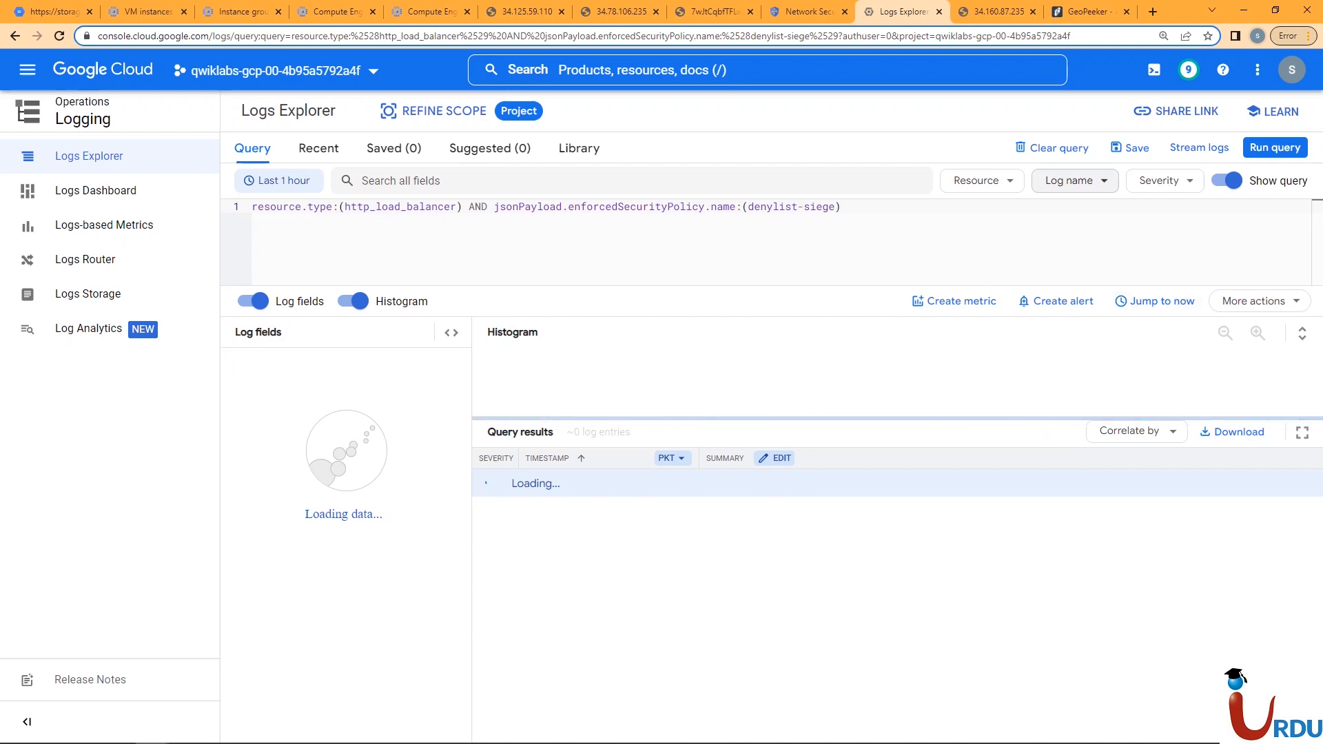
{"action": "left_click", "coordinate": [1199, 147]}
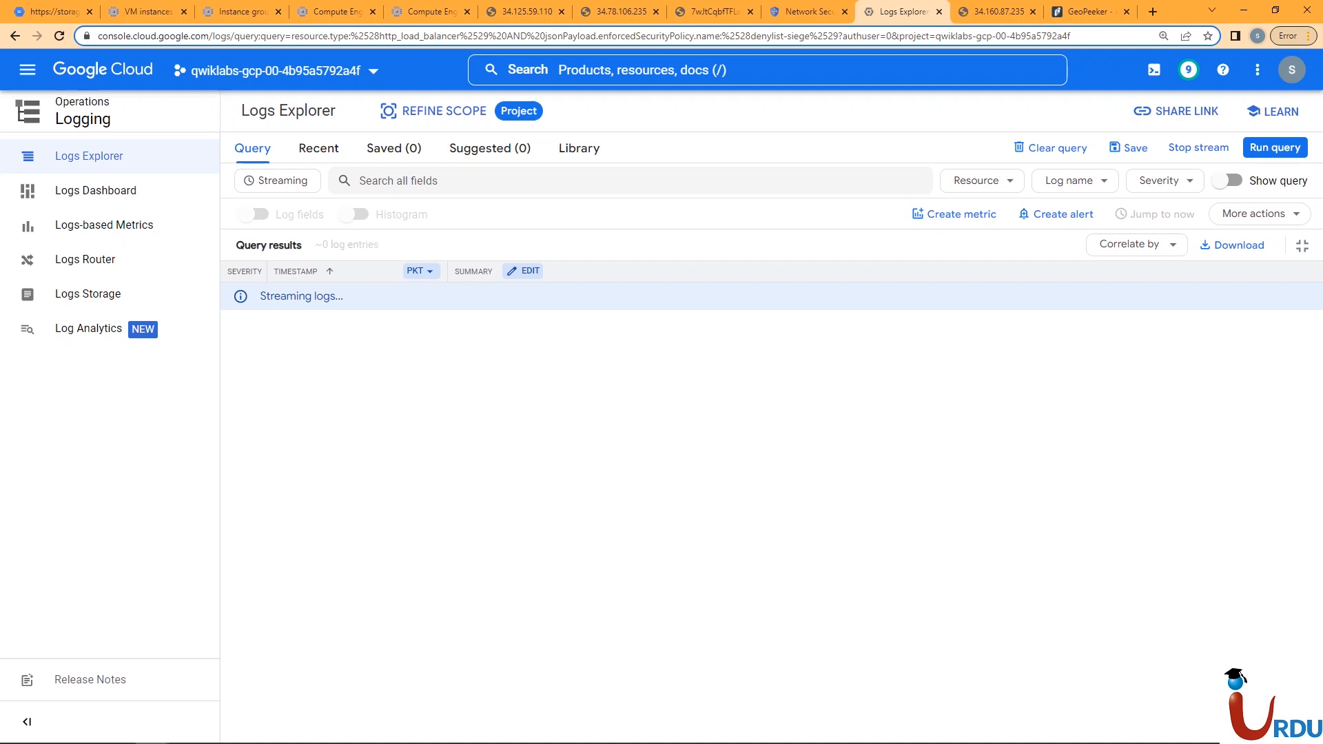
{"action": "left_click", "coordinate": [1226, 181]}
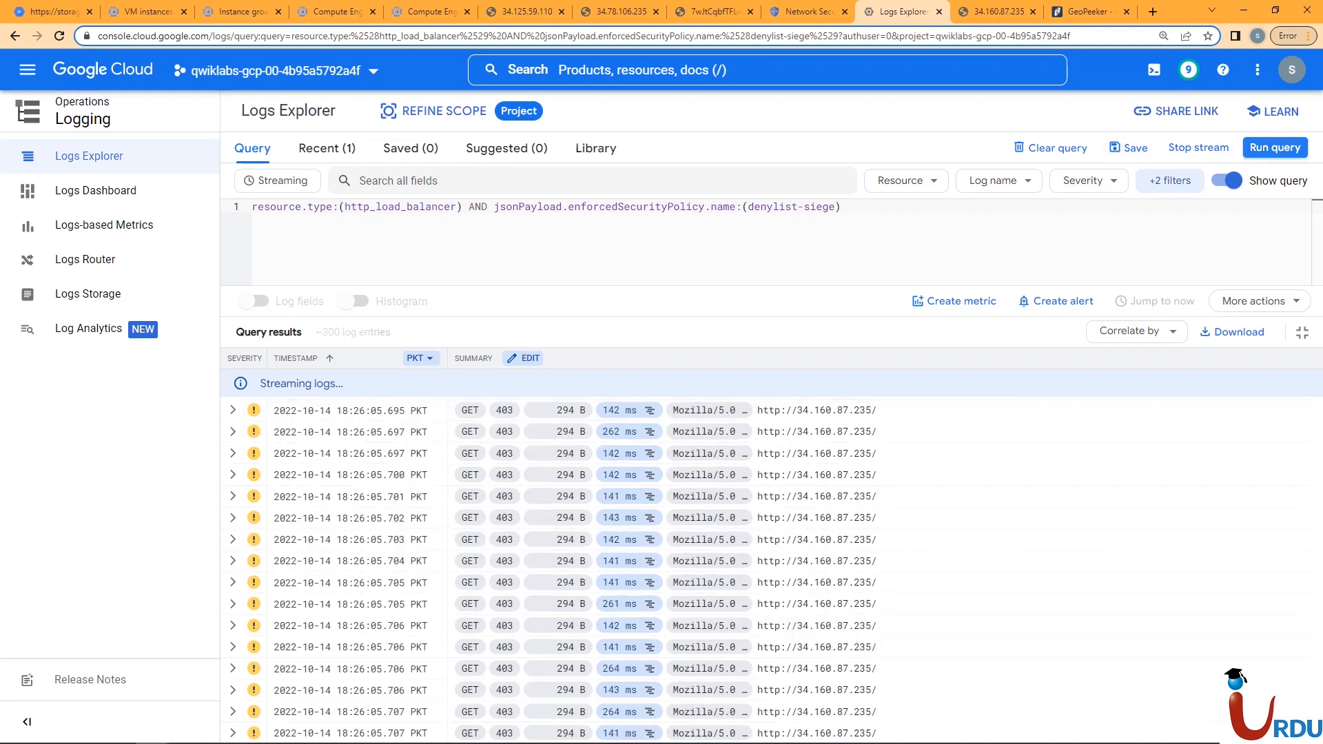
Step: Stop the log stream and expand the first log entry along with its enforcedSecurityPolicy field
{"action": "left_click", "coordinate": [1199, 147]}
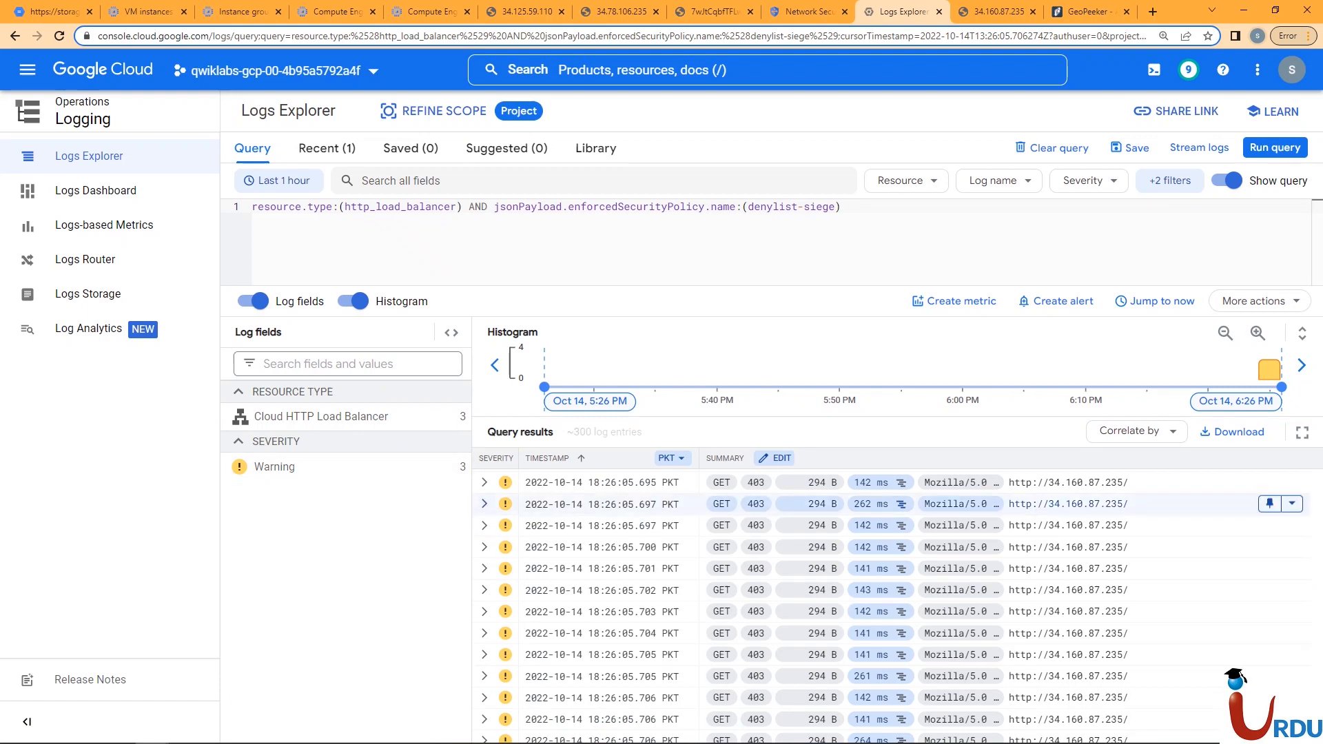
{"action": "left_click", "coordinate": [484, 482]}
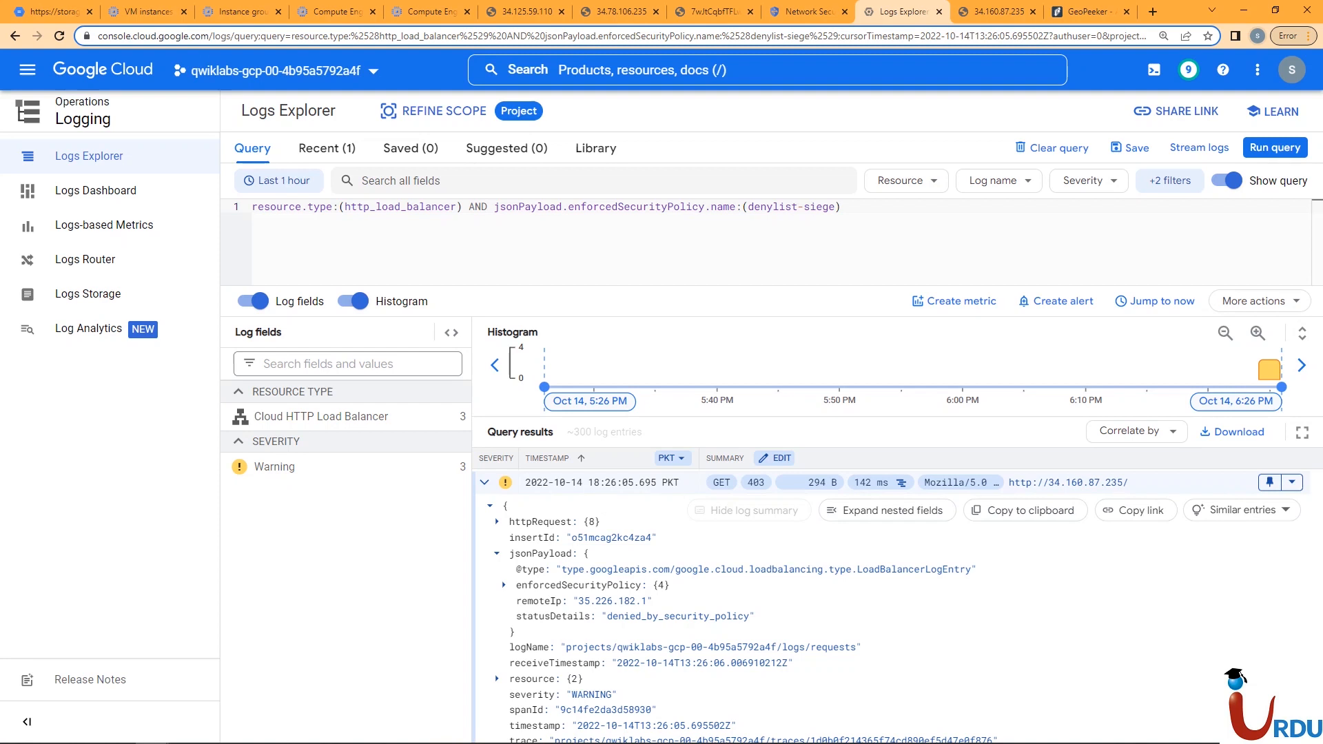
{"action": "key", "text": "ctrl+plus"}
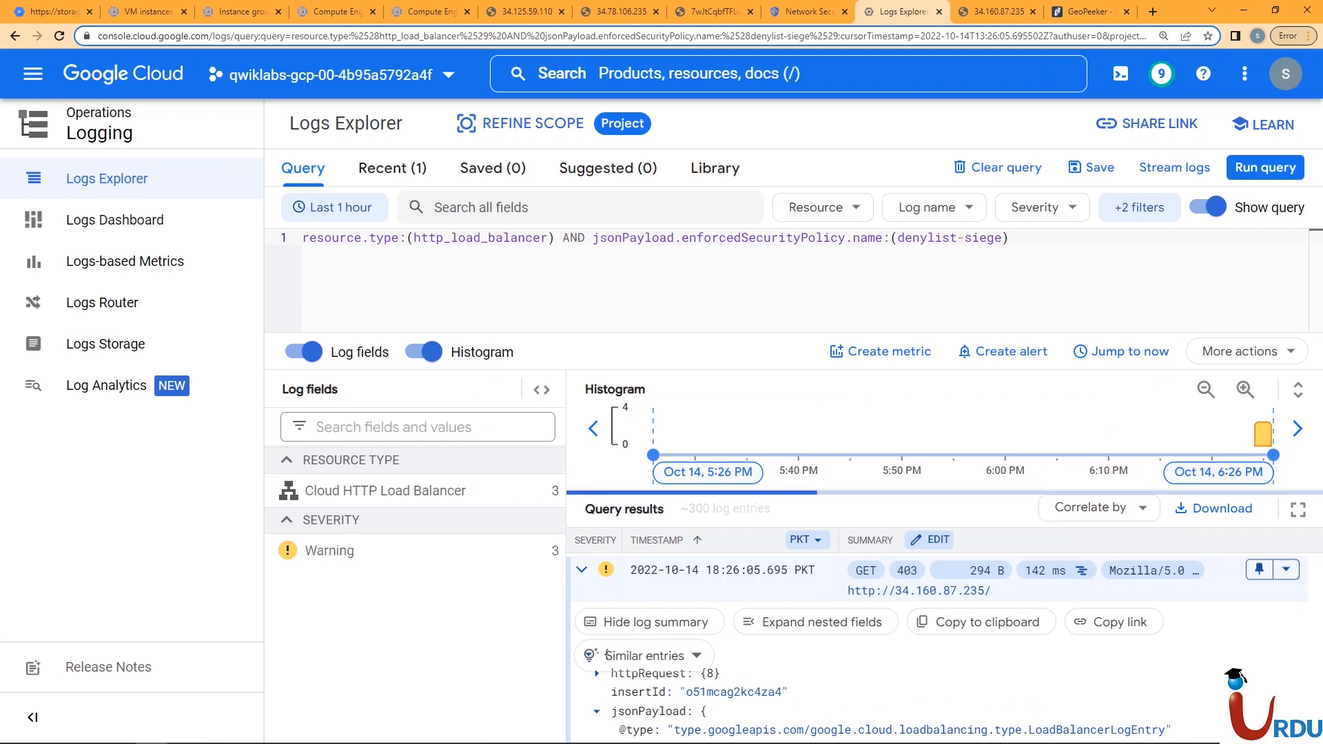
{"action": "key", "text": "ctrl+minus"}
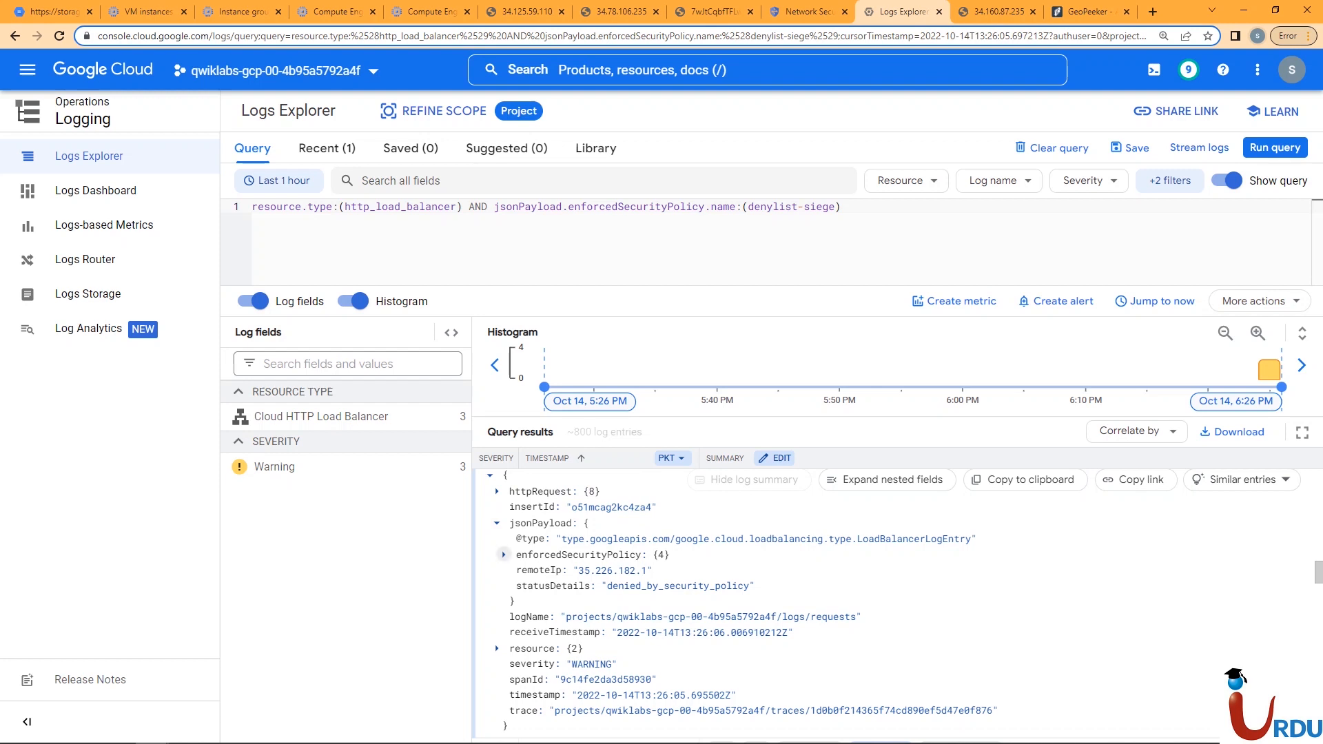
{"action": "left_click", "coordinate": [504, 555]}
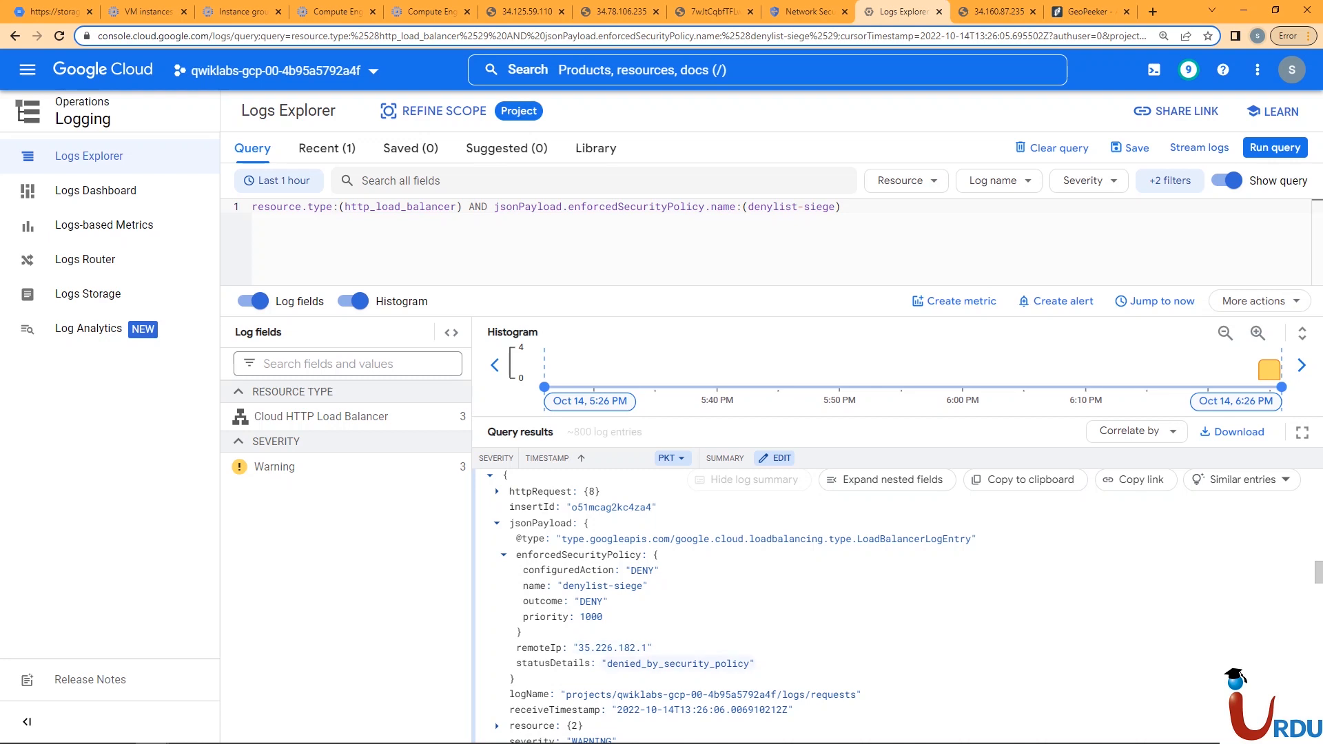
Step: Check the siege run in the siege-vm SSH window and bring up the denylist-siege policy's rules
{"action": "left_click", "coordinate": [807, 11]}
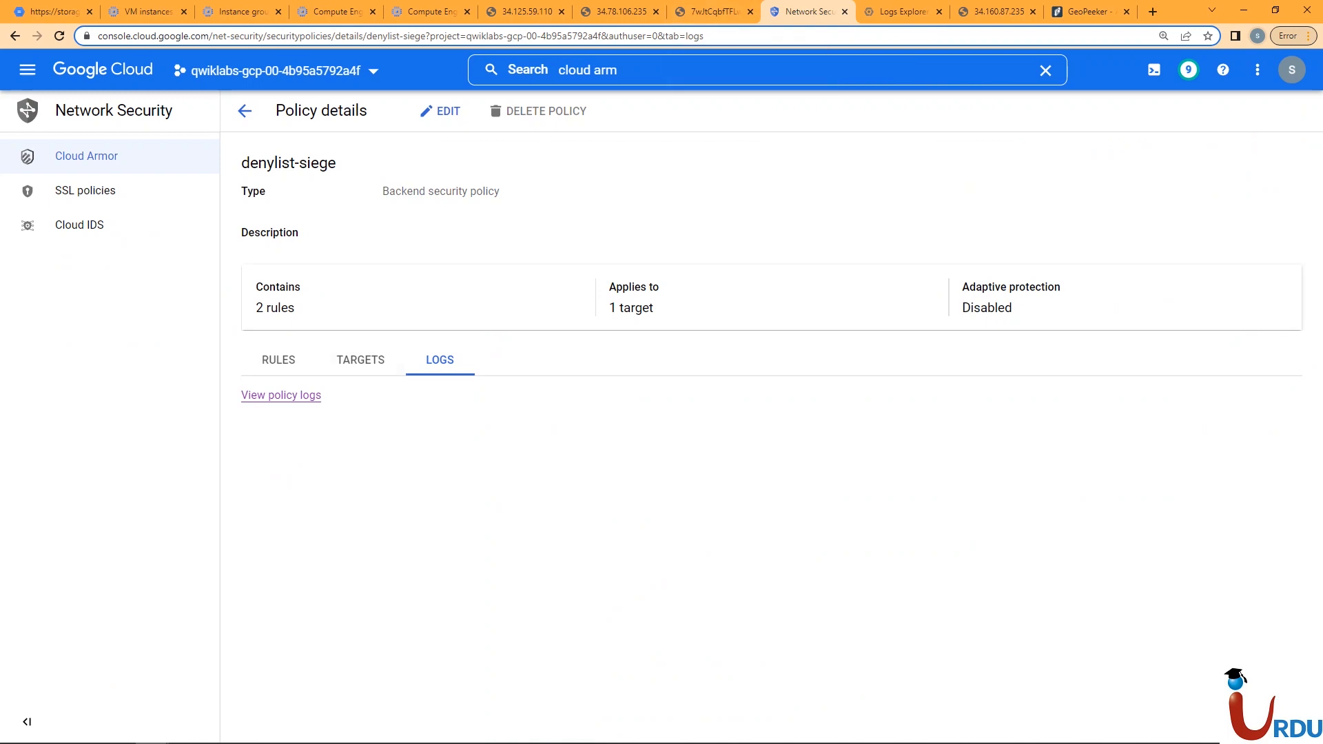
{"action": "mouse_move", "coordinate": [153, 731]}
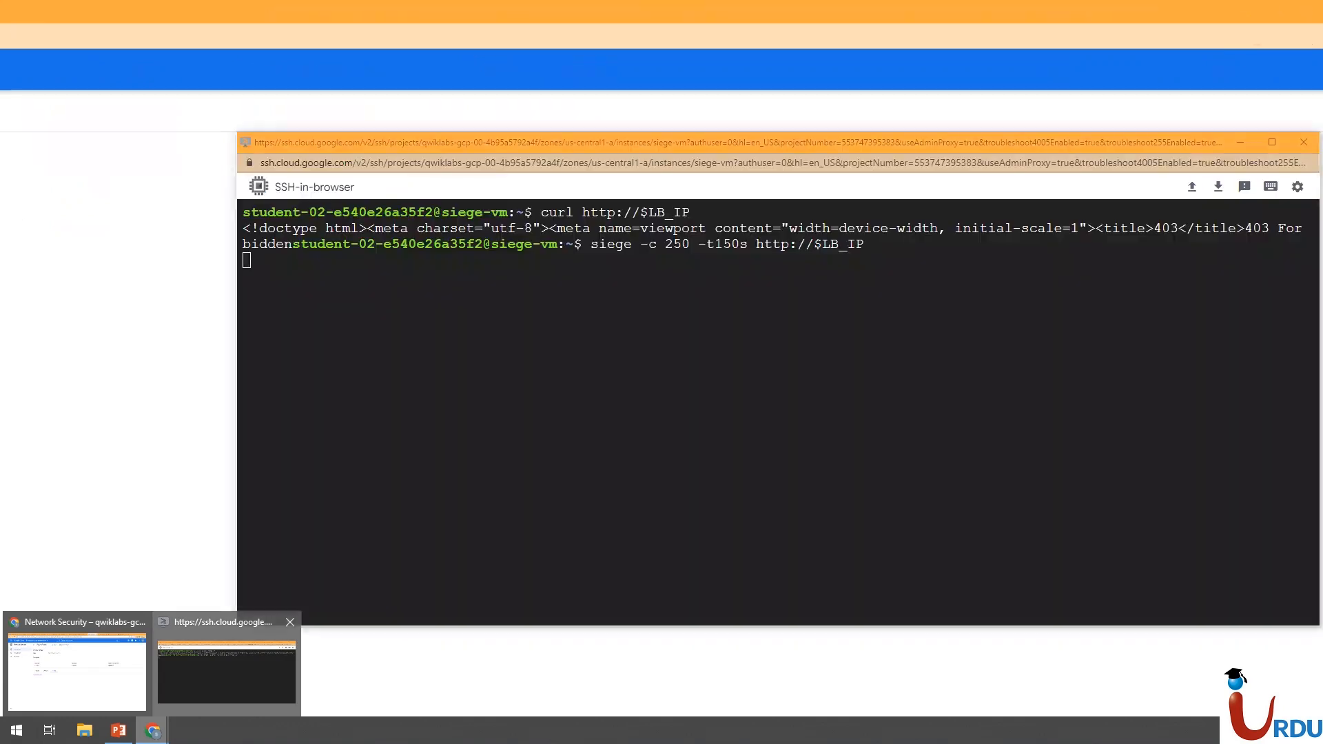
{"action": "left_click", "coordinate": [227, 672]}
{"action": "left_click", "coordinate": [808, 12]}
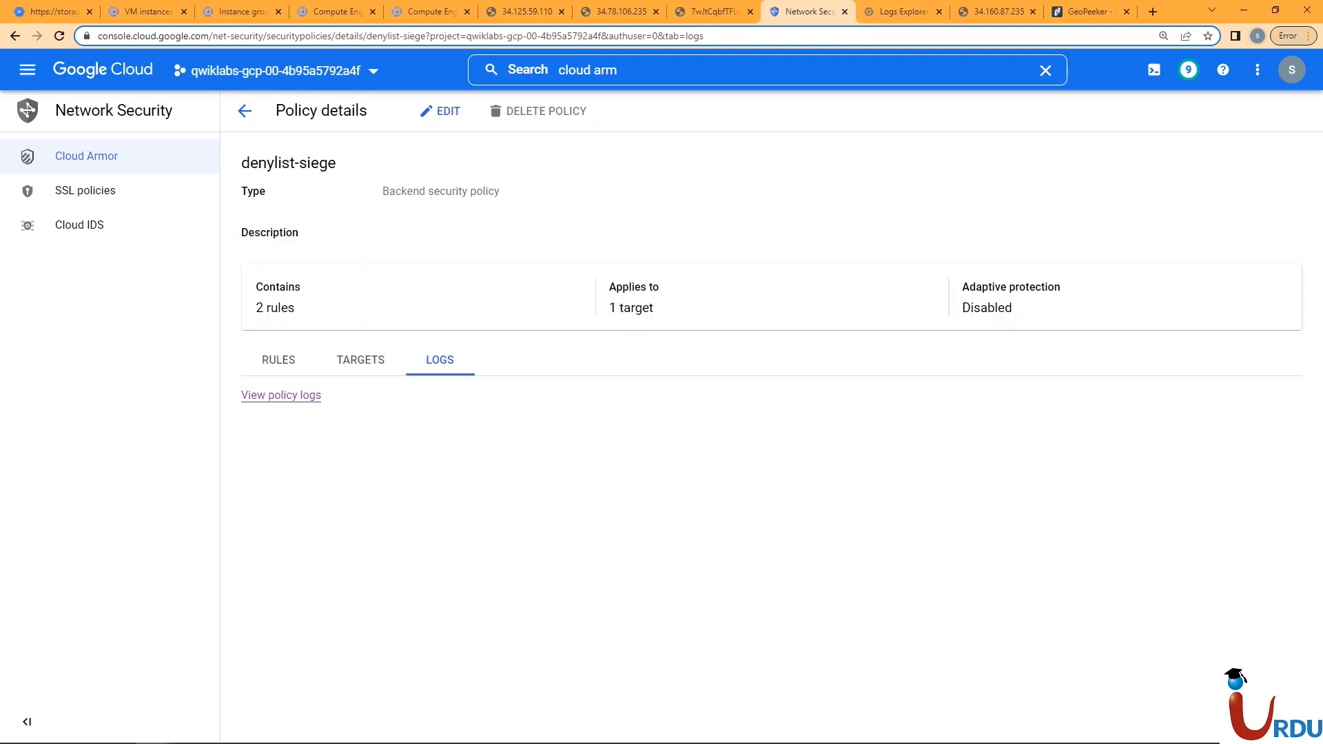
{"action": "left_click", "coordinate": [278, 360]}
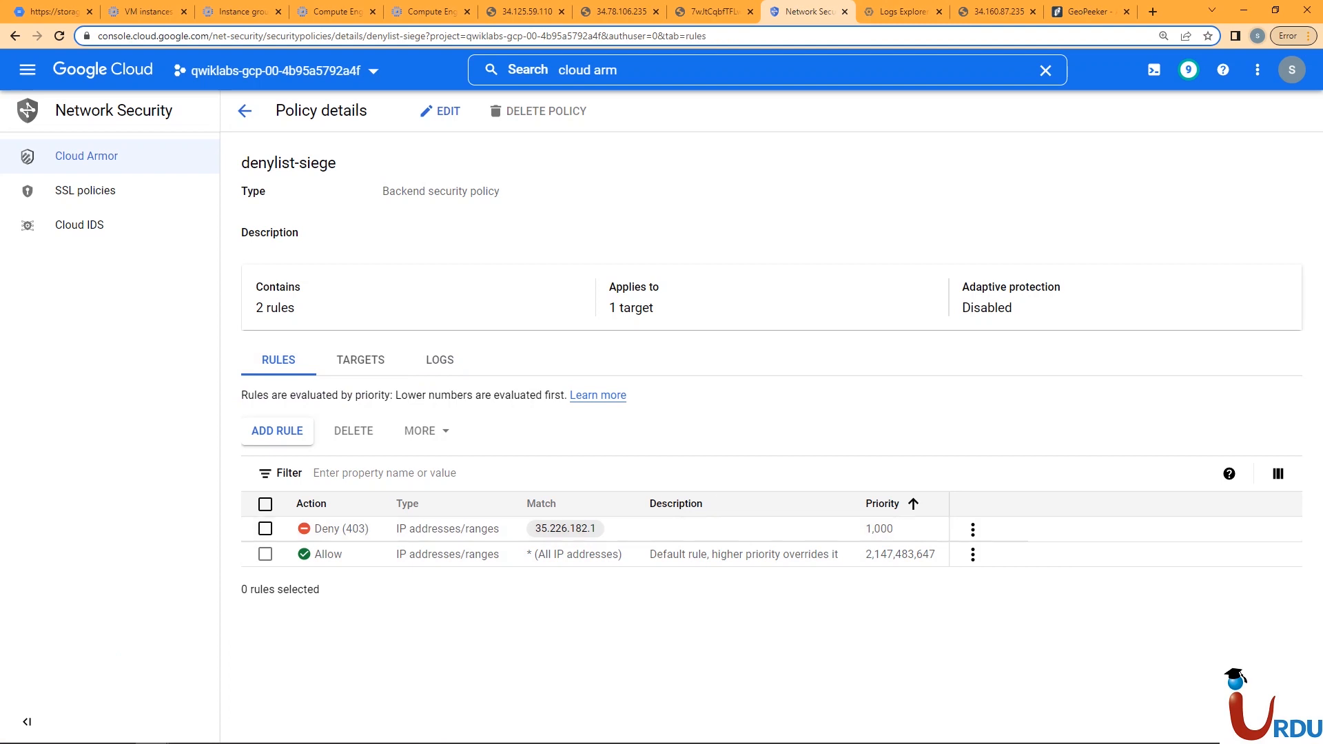
Step: Compare the denylist-siege policy's name and rules with the enforced policy details in the expanded log entry
{"action": "left_click", "coordinate": [903, 12]}
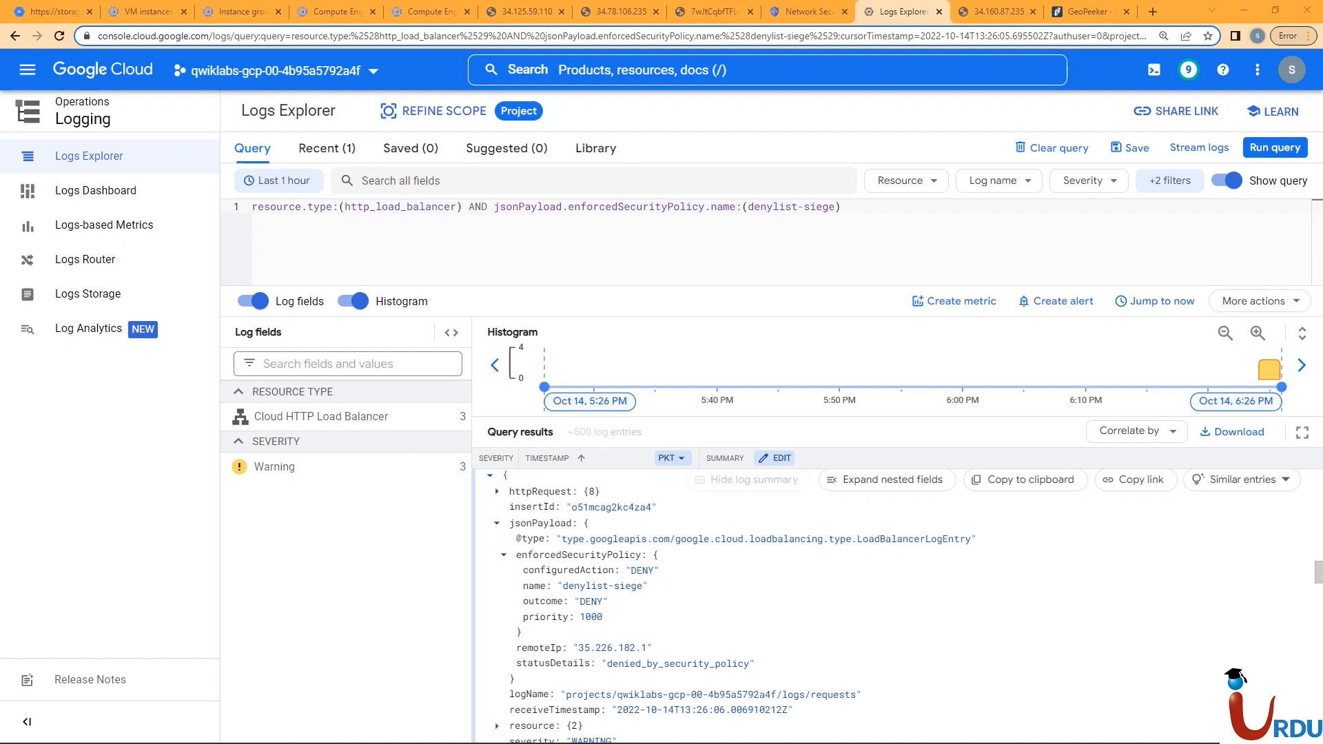
{"action": "left_click", "coordinate": [807, 11]}
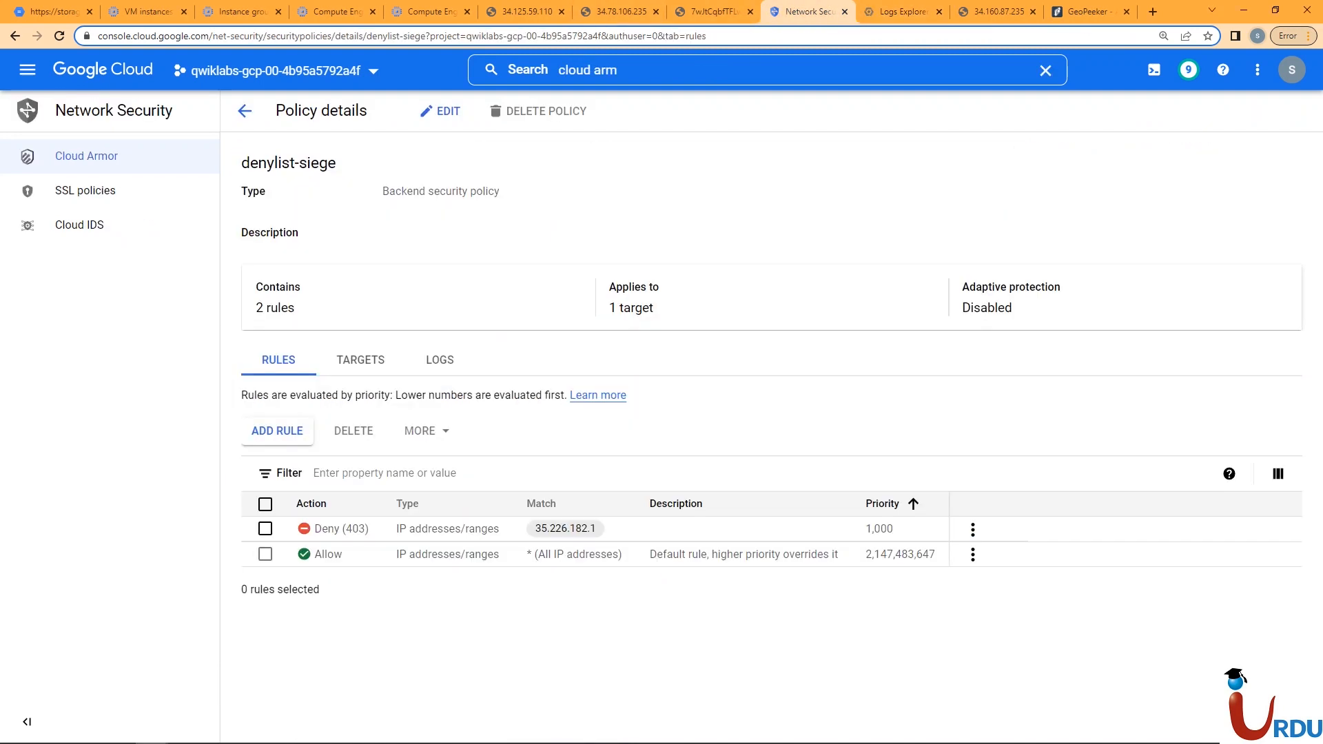
{"action": "triple_click", "coordinate": [296, 163]}
{"action": "left_click", "coordinate": [898, 11]}
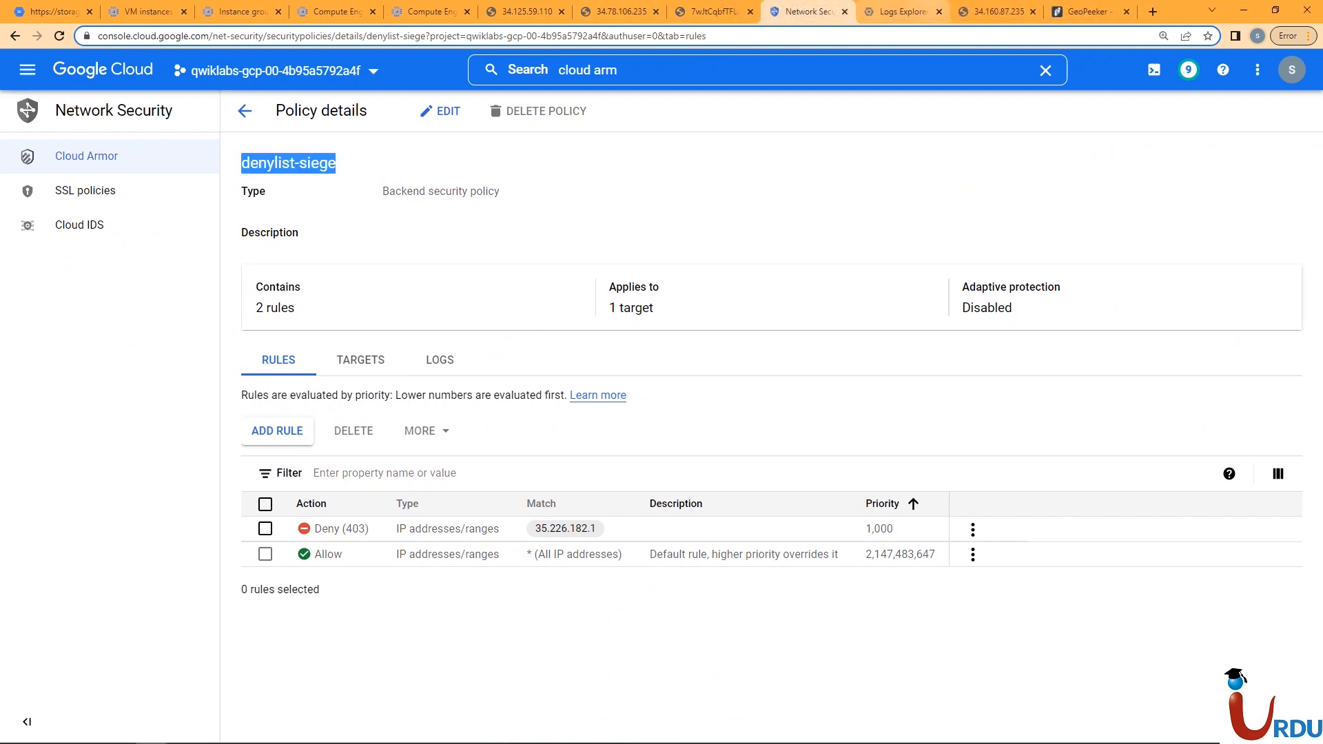
{"action": "left_click", "coordinate": [903, 11]}
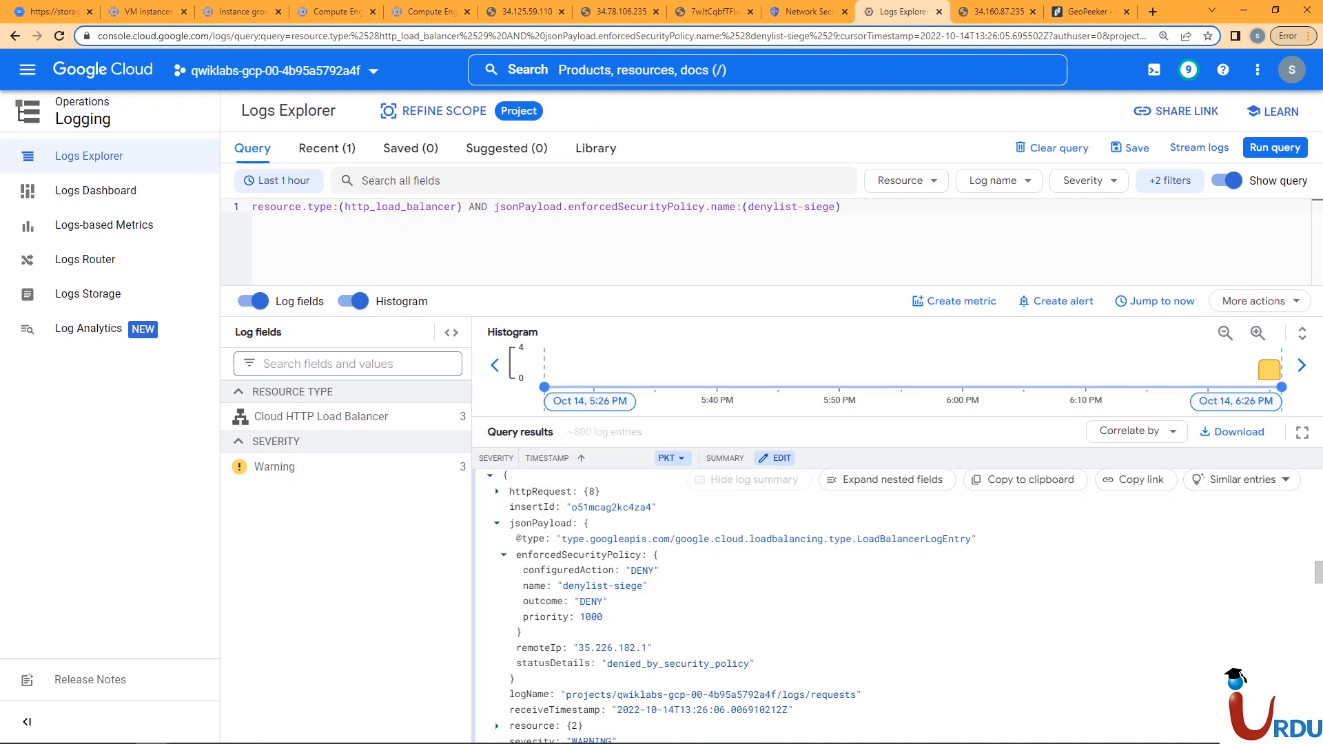
{"action": "left_click", "coordinate": [809, 12]}
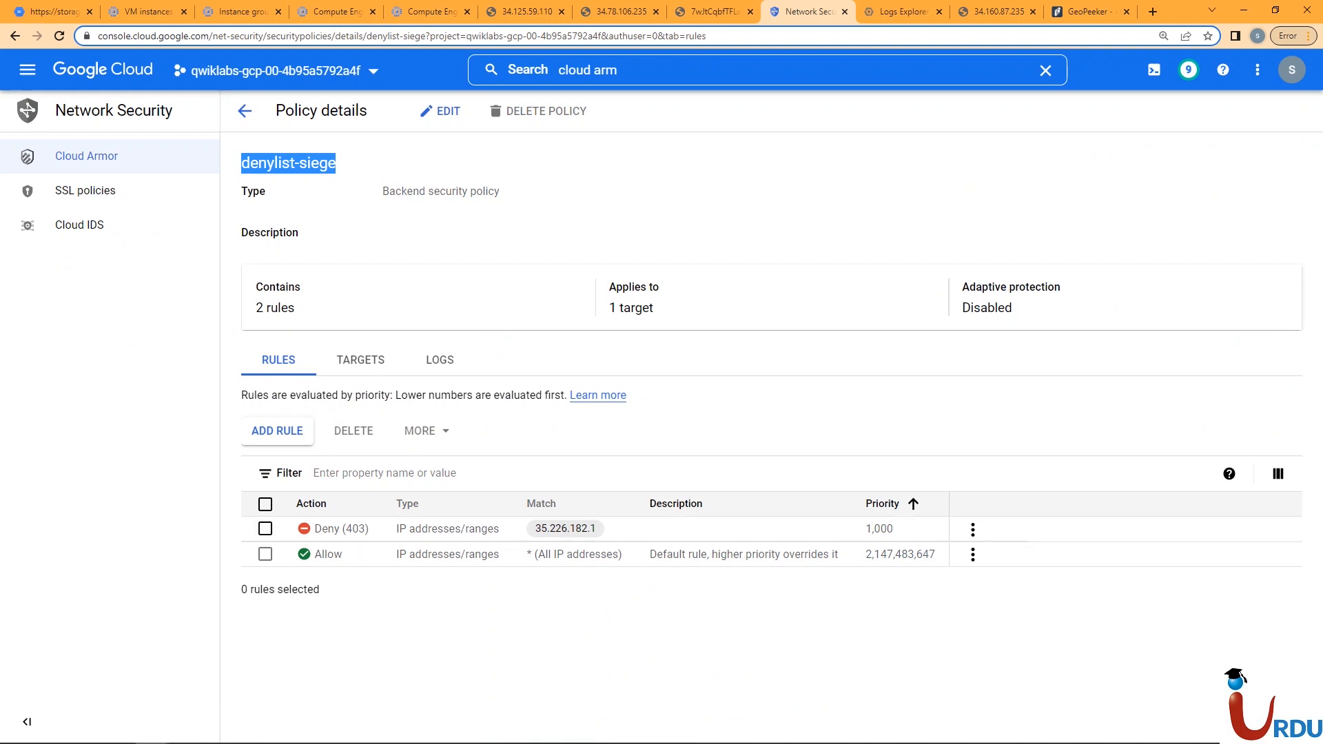
{"action": "left_click", "coordinate": [903, 11]}
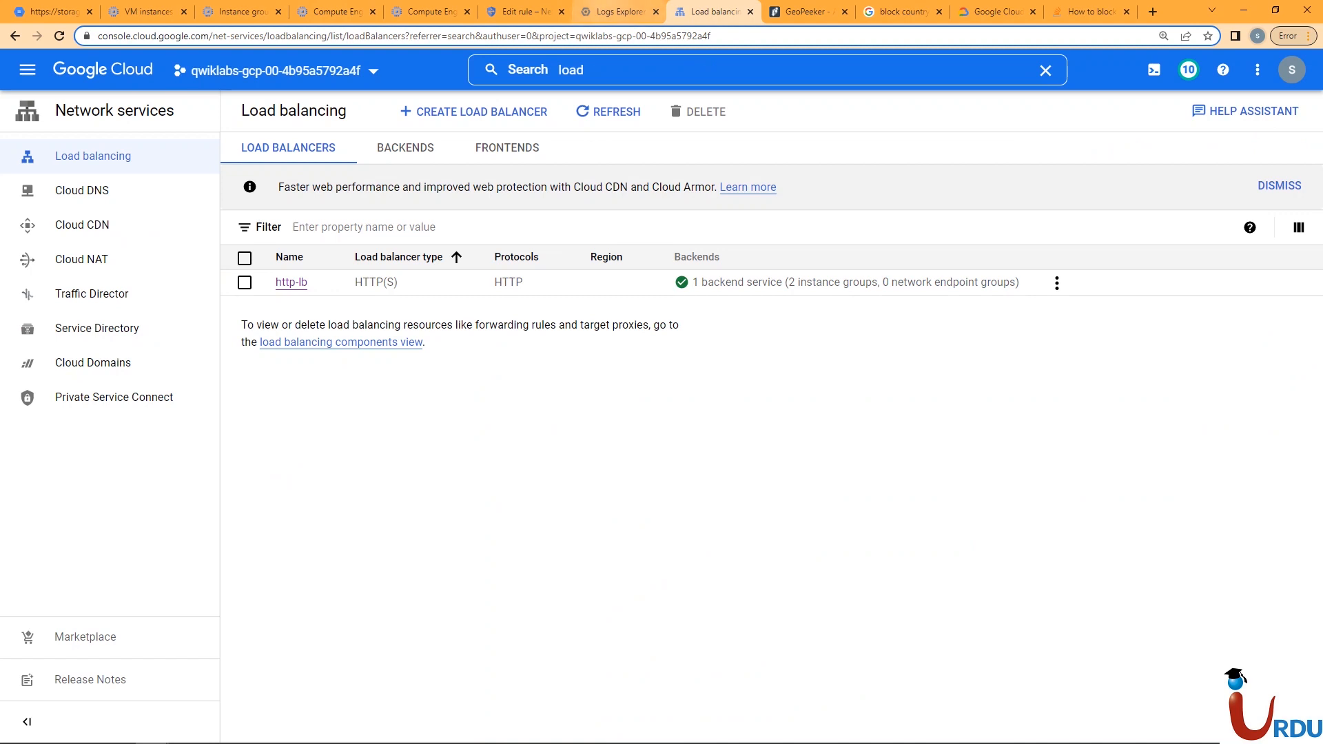
Step: Leave the block-australia rule editor and show the list of Cloud Armor policies
{"action": "left_click", "coordinate": [617, 12]}
{"action": "left_click", "coordinate": [524, 11]}
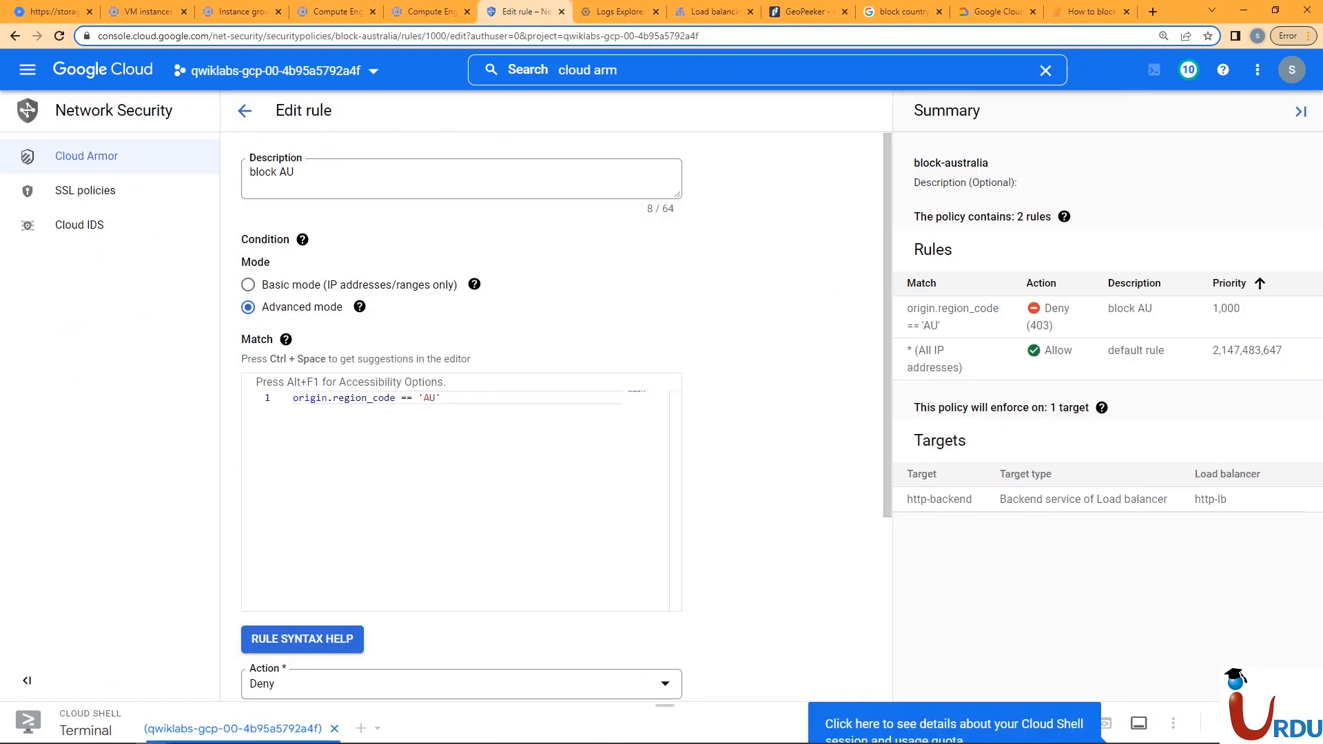
{"action": "left_click", "coordinate": [106, 157]}
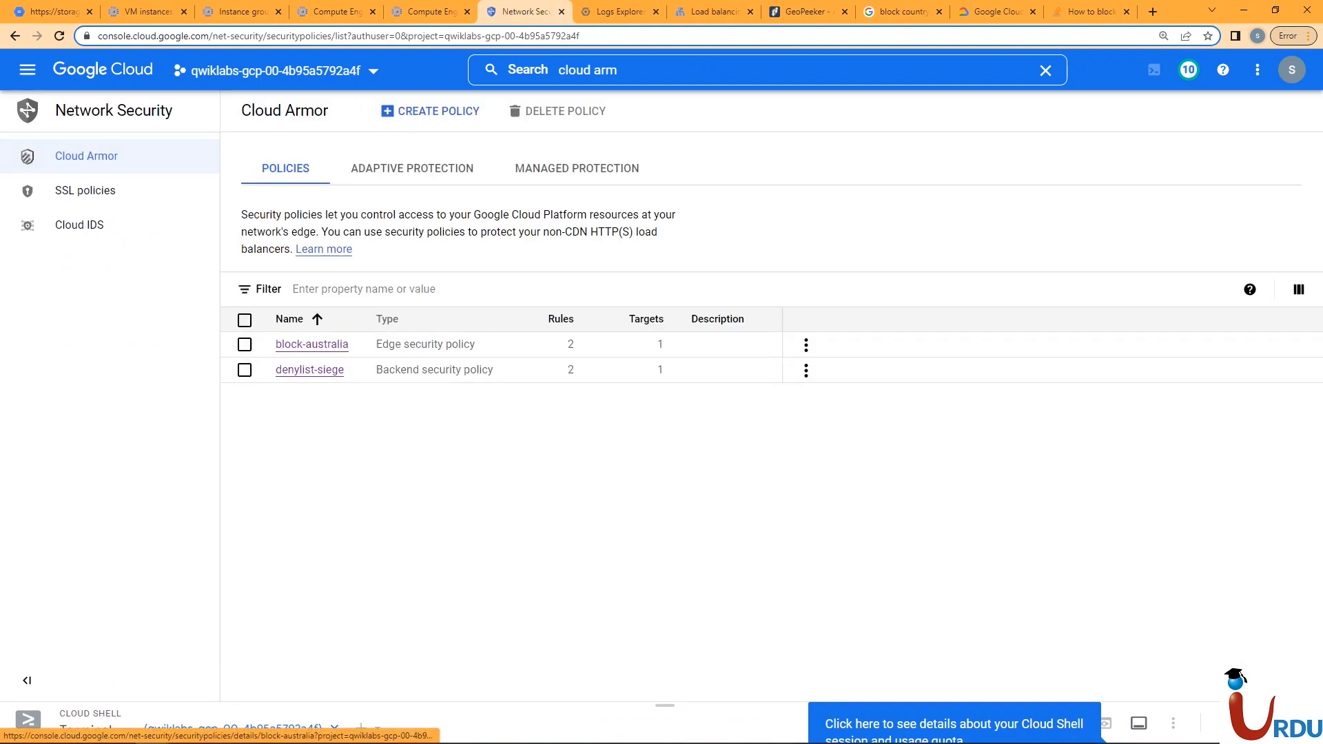
Step: Place the Media CDN security policies guide beside the Network Security page and examine its block-australia commands at 125% zoom
{"action": "left_click_drag", "start_coordinate": [996, 12], "coordinate": [618, 12]}
{"action": "left_click_drag", "start_coordinate": [1318, 292], "coordinate": [1317, 207]}
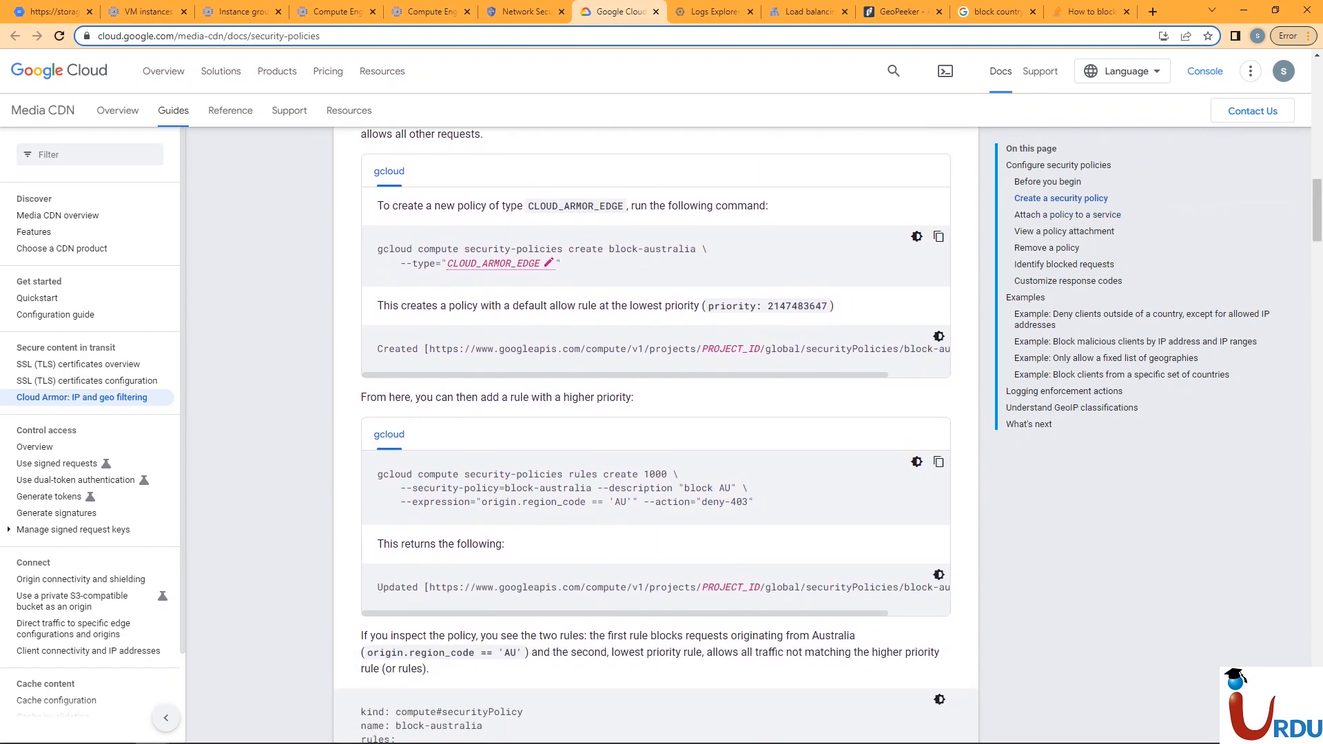
{"action": "key", "text": "ctrl+plus"}
{"action": "key", "text": "ctrl+plus"}
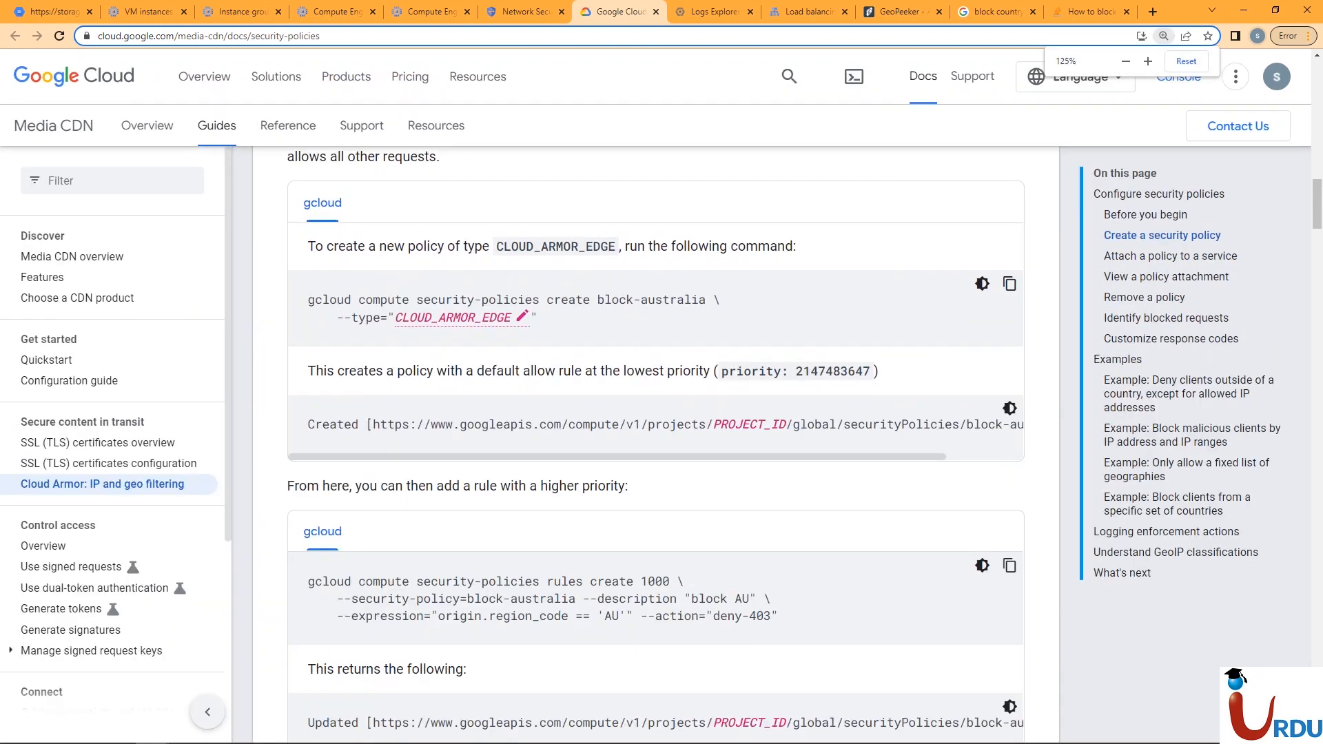
Step: Return from the guide to the Cloud Armor policies, bring up the block-australia policy's details and clear the console search text
{"action": "key", "text": "ctrl+minus"}
{"action": "key", "text": "ctrl+plus"}
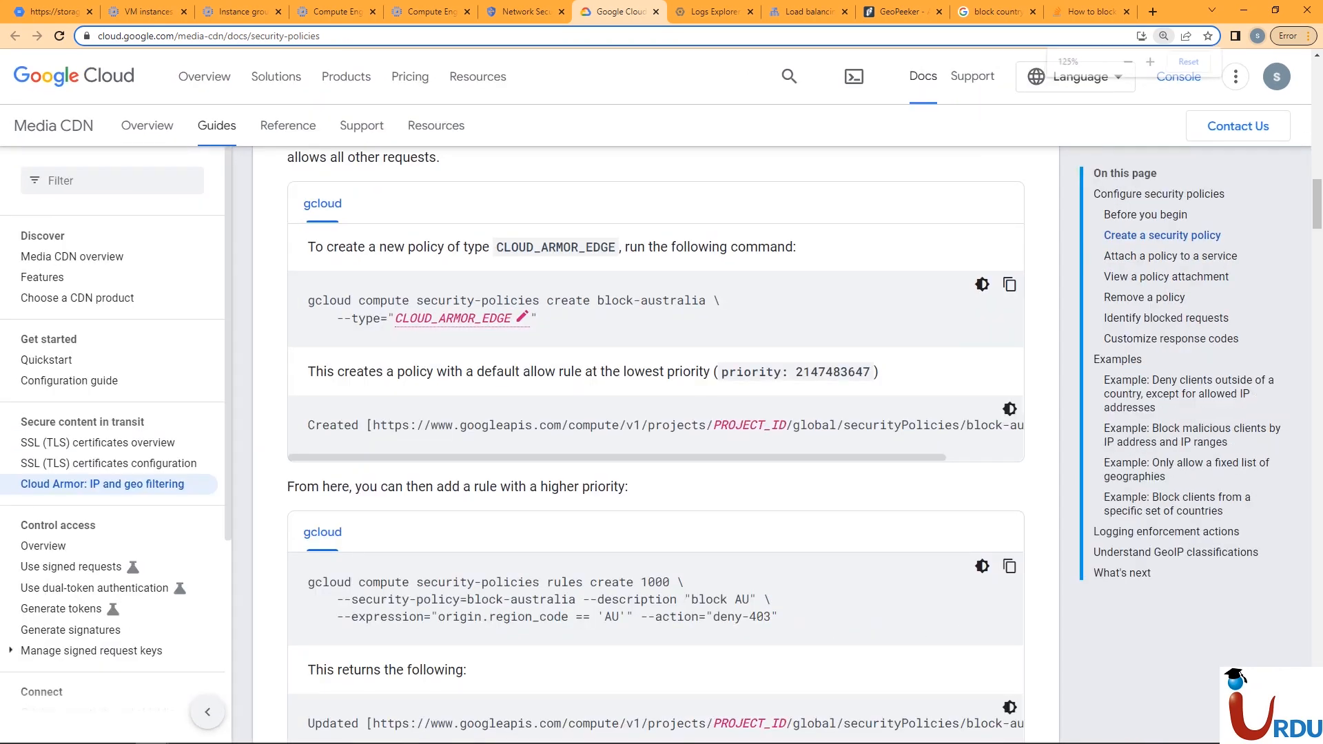
{"action": "key", "text": "ctrl+shift+Tab"}
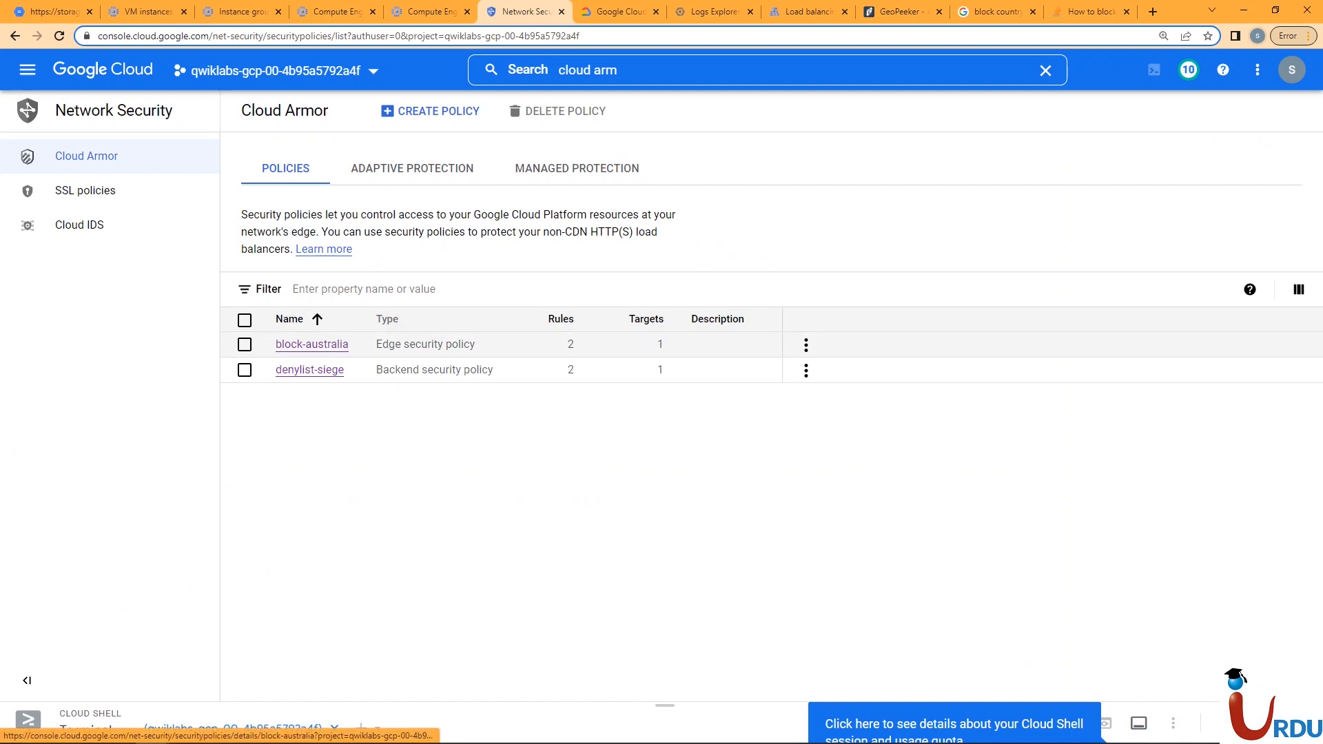
{"action": "left_click", "coordinate": [312, 344]}
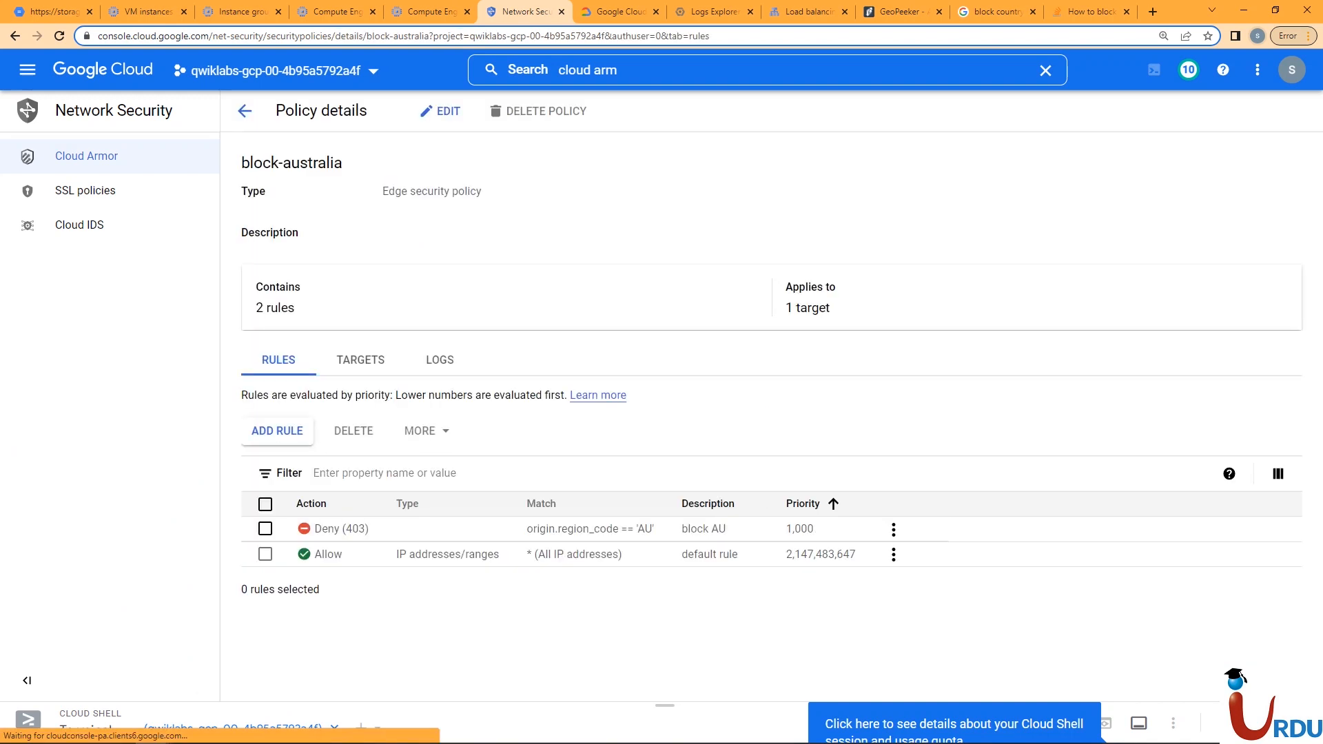
{"action": "left_click", "coordinate": [1046, 71]}
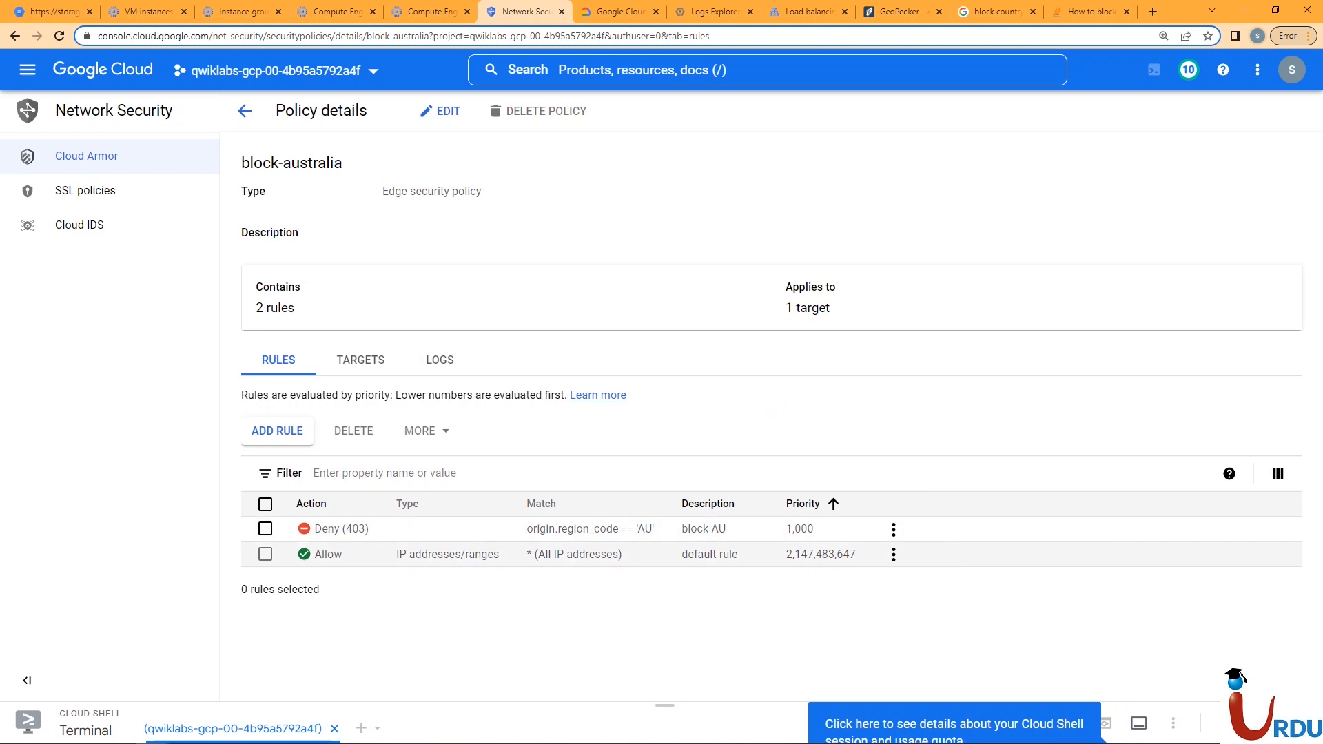
Step: Review the block AU rule's match expression, action, response code and priority in its editor, and leave without changes
{"action": "left_click", "coordinate": [893, 529]}
{"action": "left_click", "coordinate": [927, 560]}
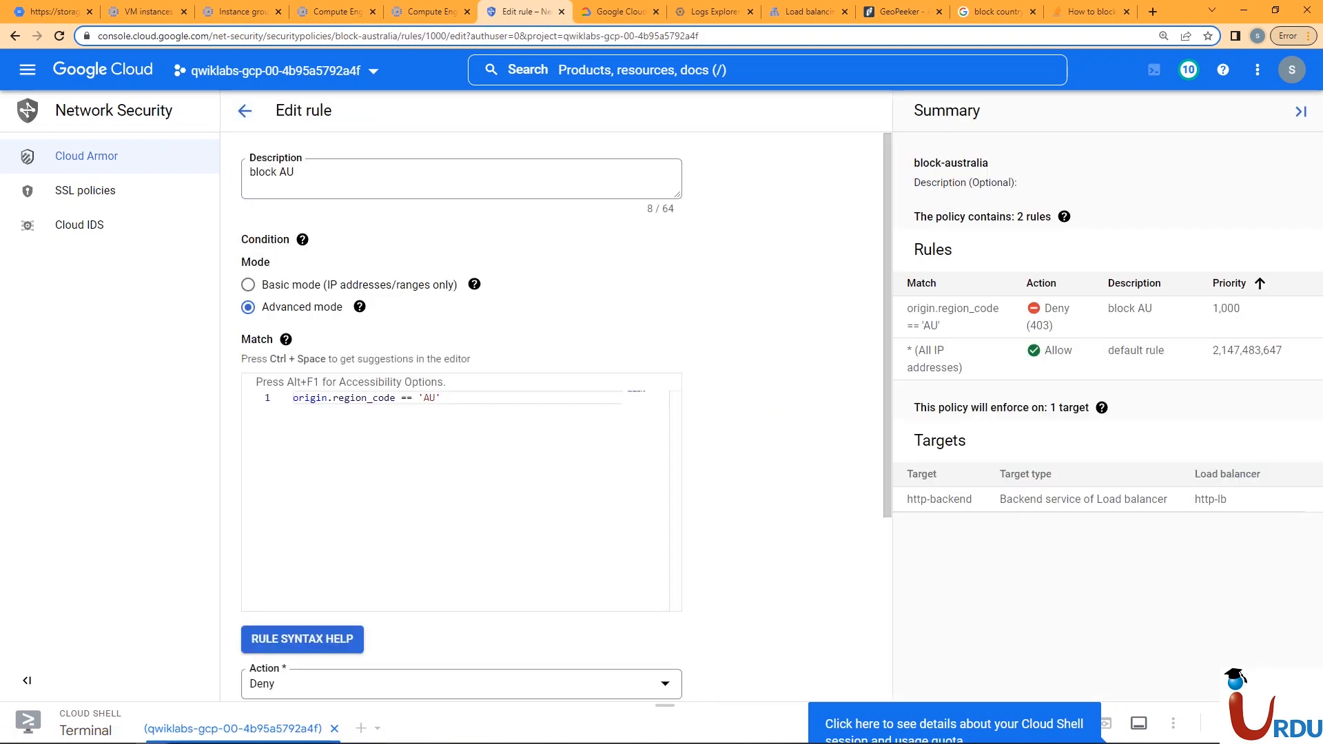
{"action": "scroll", "coordinate": [565, 414], "scroll_direction": "down", "scroll_amount": 1}
{"action": "scroll", "coordinate": [565, 414], "scroll_direction": "down", "scroll_amount": 2}
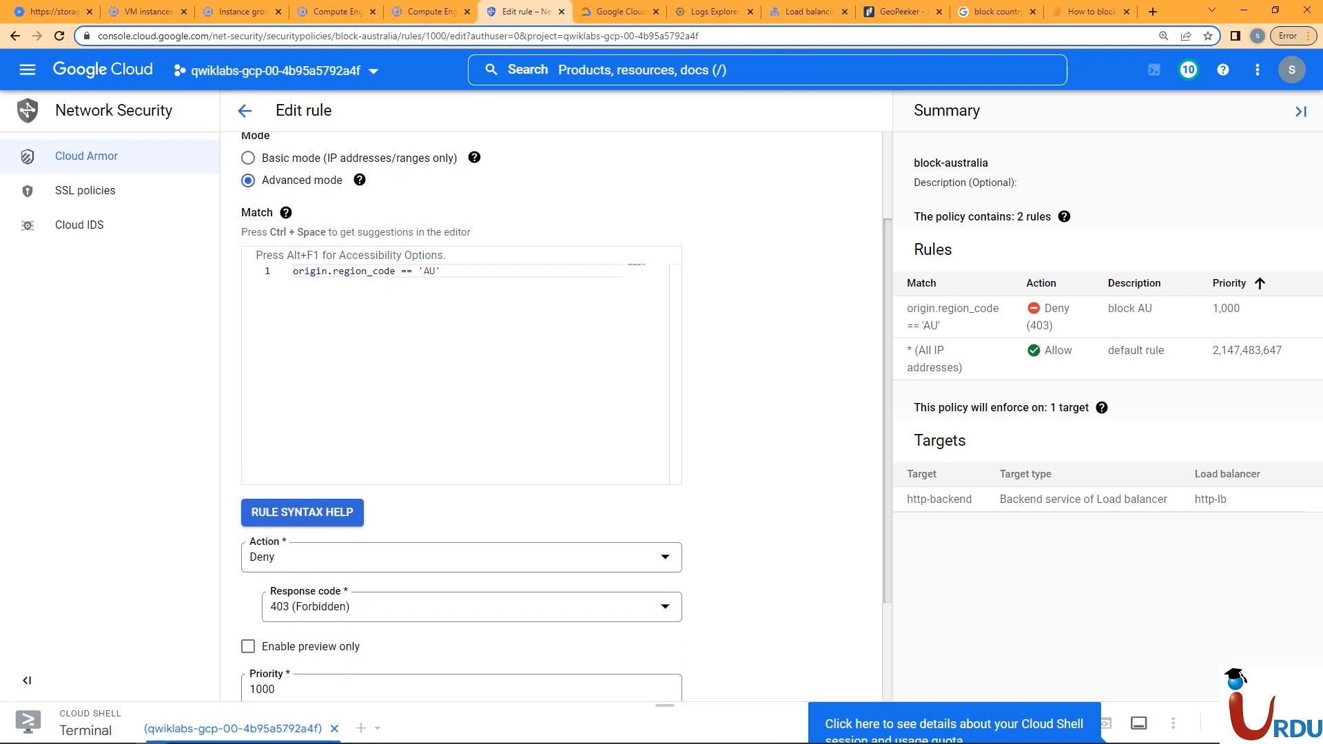
{"action": "scroll", "coordinate": [551, 413], "scroll_direction": "down", "scroll_amount": 2}
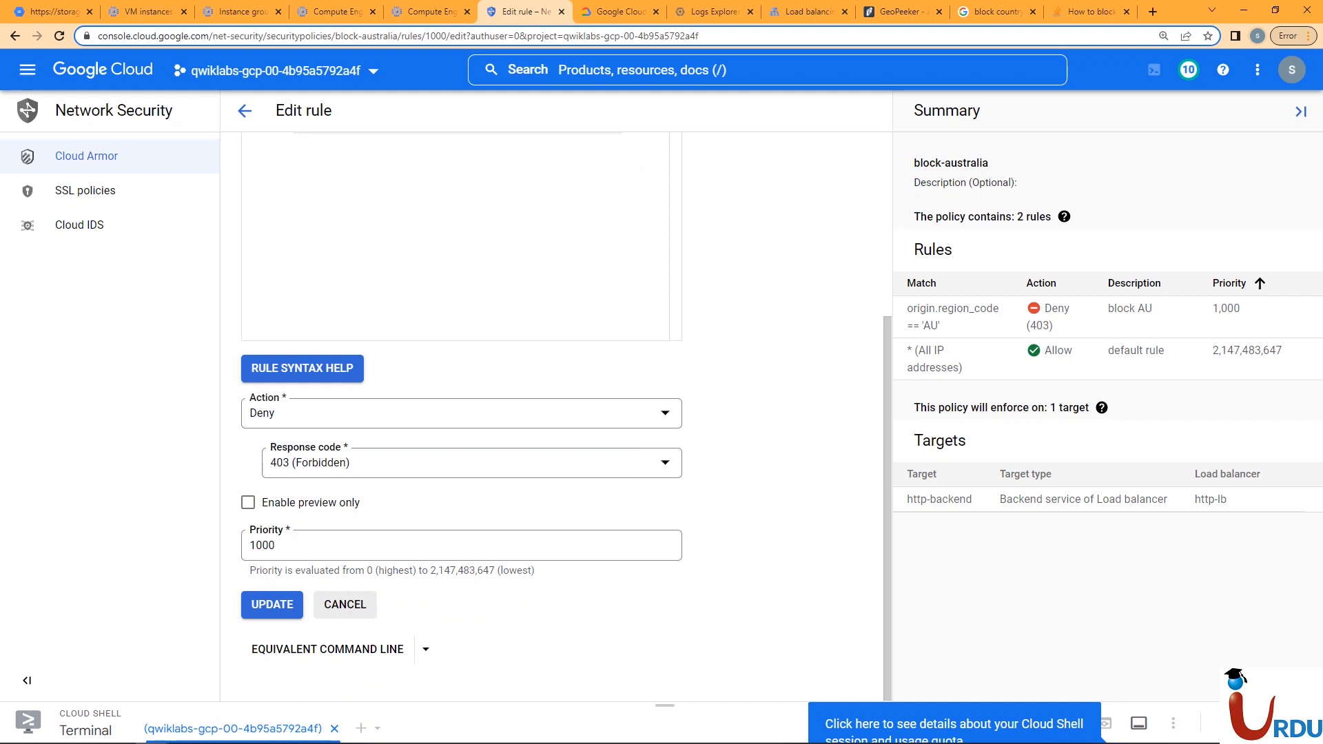
{"action": "left_click_drag", "start_coordinate": [250, 530], "coordinate": [374, 568]}
{"action": "right_click", "coordinate": [373, 565]}
{"action": "left_click", "coordinate": [345, 605]}
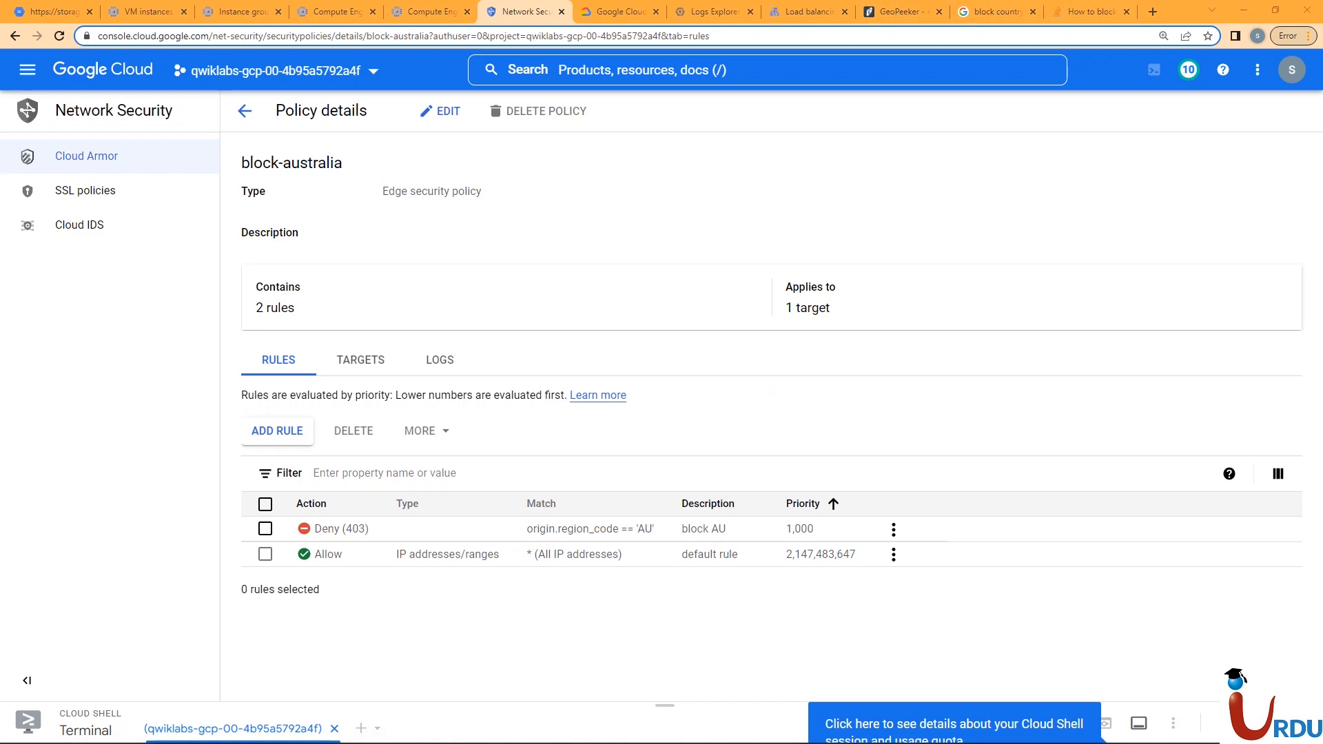
Step: Switch to the GeoPeeker results and examine the enlarged Australia capture against the other locations
{"action": "left_click", "coordinate": [900, 11]}
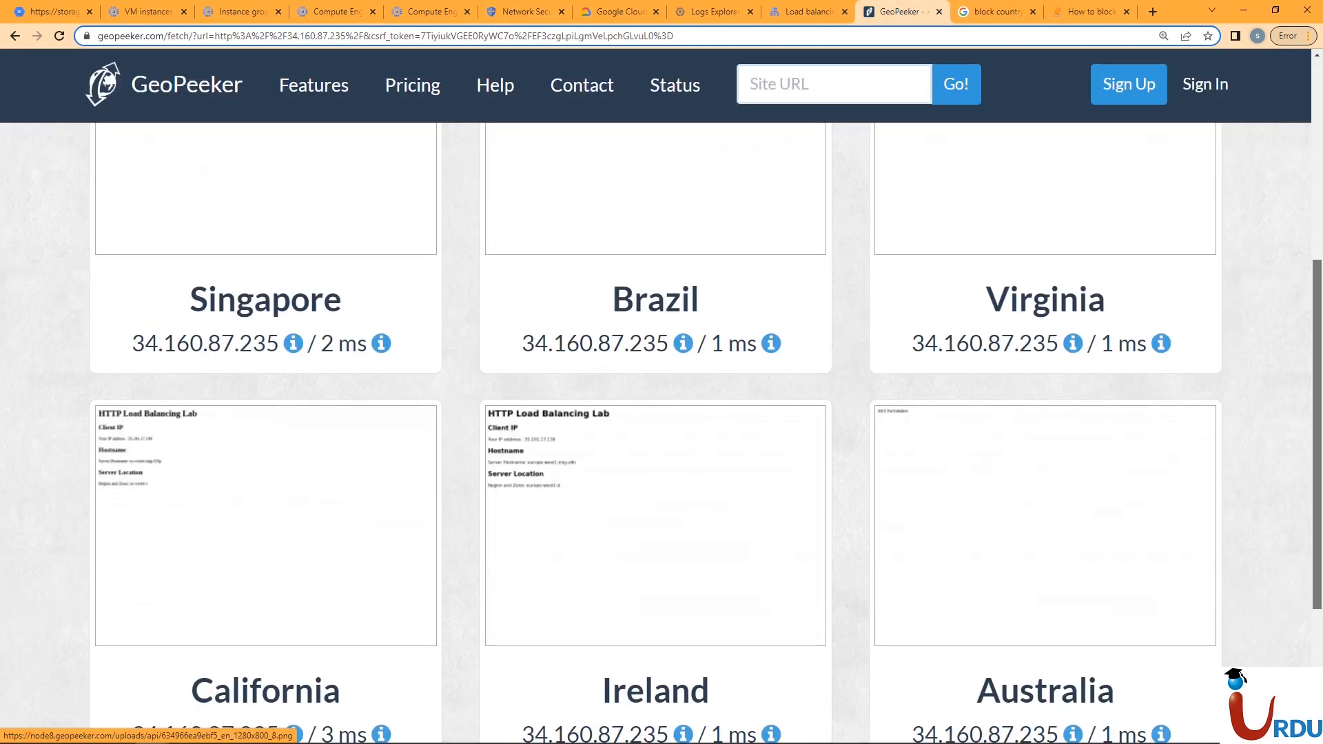
{"action": "scroll", "coordinate": [1045, 476], "scroll_direction": "up", "scroll_amount": 6}
{"action": "scroll", "coordinate": [1045, 476], "scroll_direction": "down", "scroll_amount": 6}
{"action": "left_click", "coordinate": [1045, 475]}
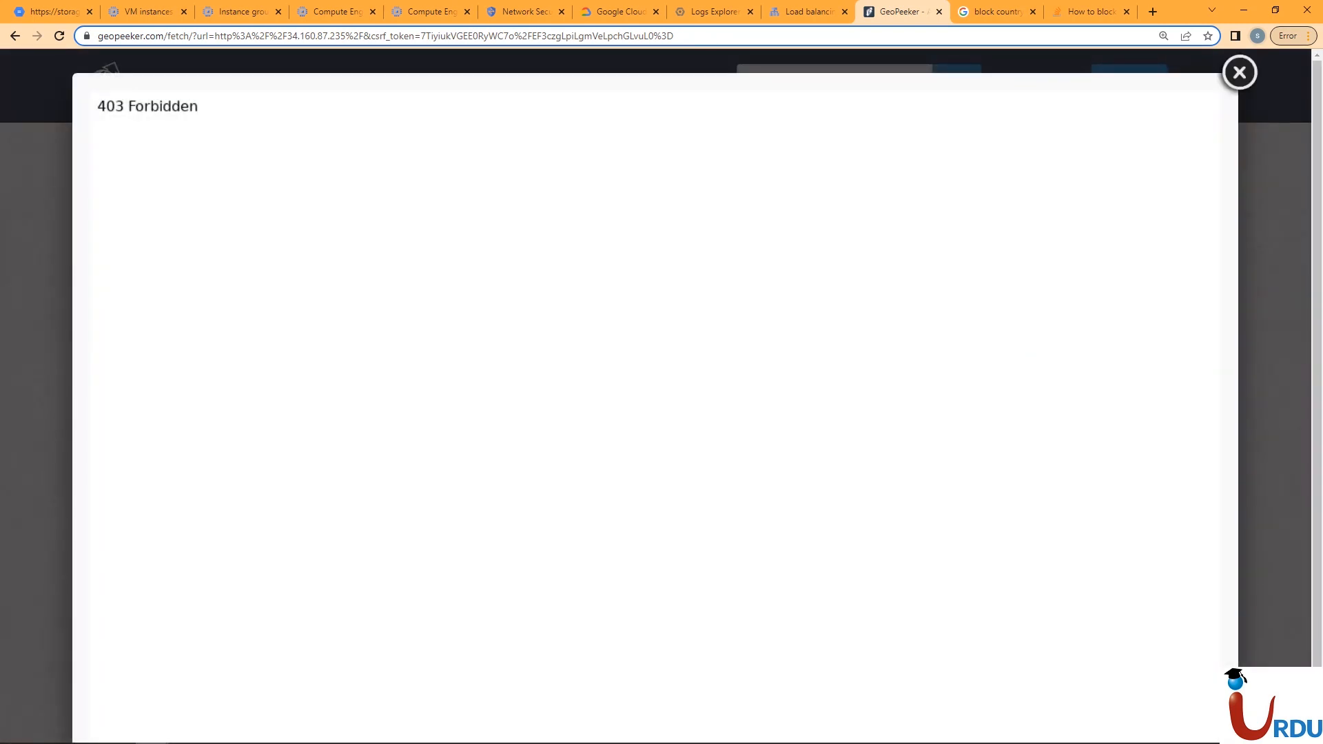
{"action": "key", "text": "Escape"}
{"action": "scroll", "coordinate": [655, 428], "scroll_direction": "up", "scroll_amount": 7}
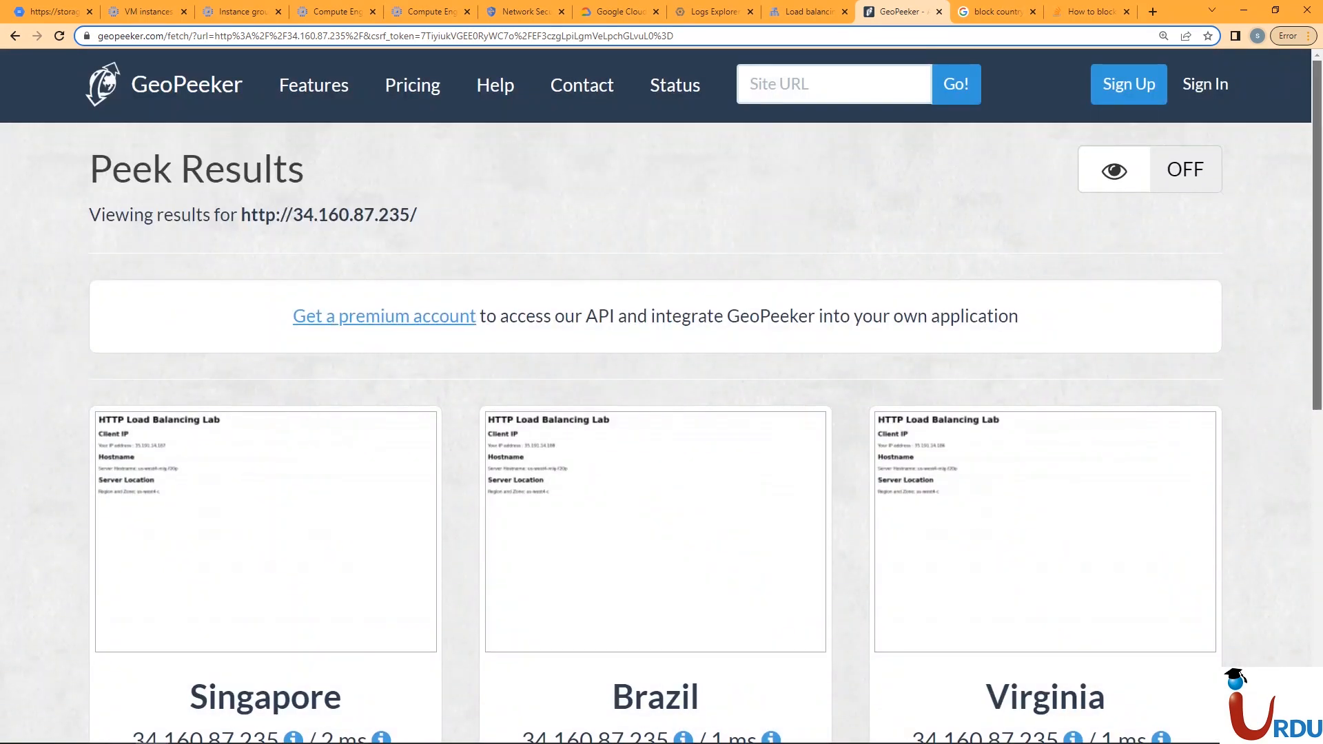
{"action": "scroll", "coordinate": [655, 428], "scroll_direction": "down", "scroll_amount": 3}
{"action": "left_click", "coordinate": [807, 11]}
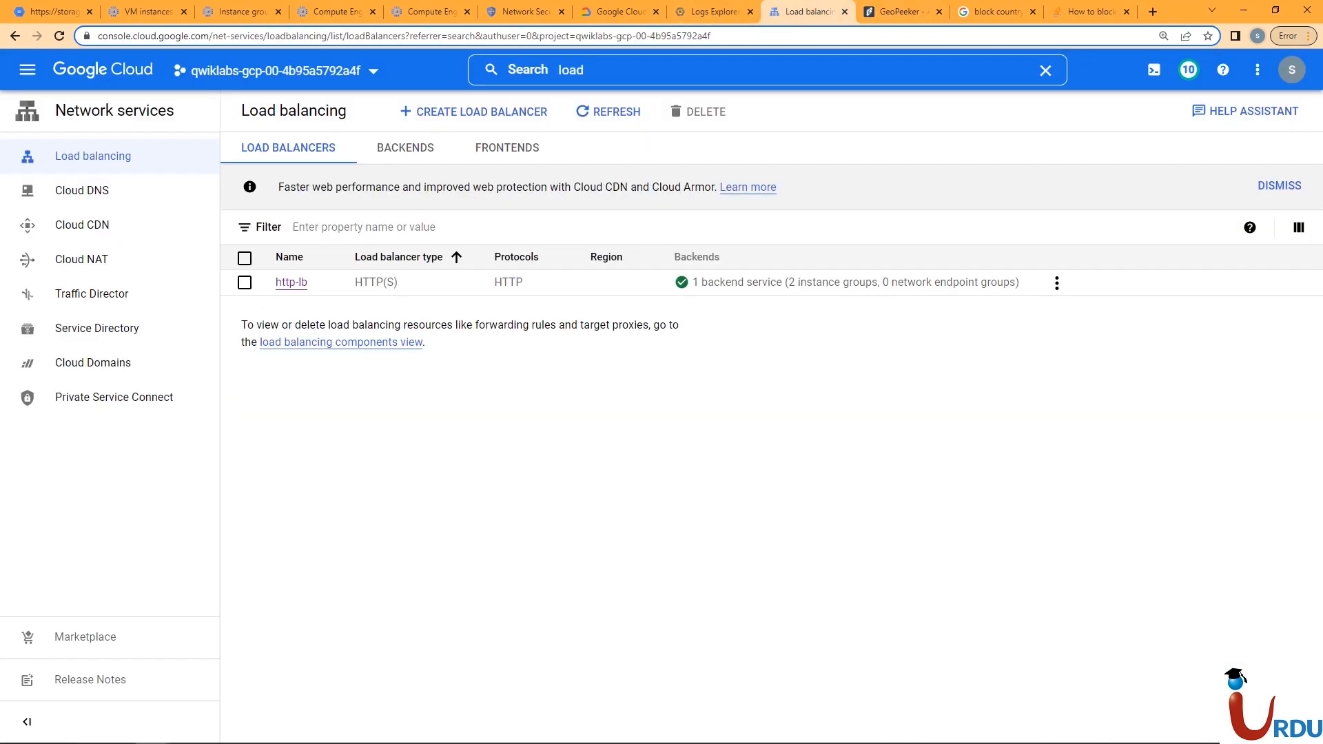
{"action": "left_click", "coordinate": [615, 11]}
{"action": "left_click", "coordinate": [715, 11]}
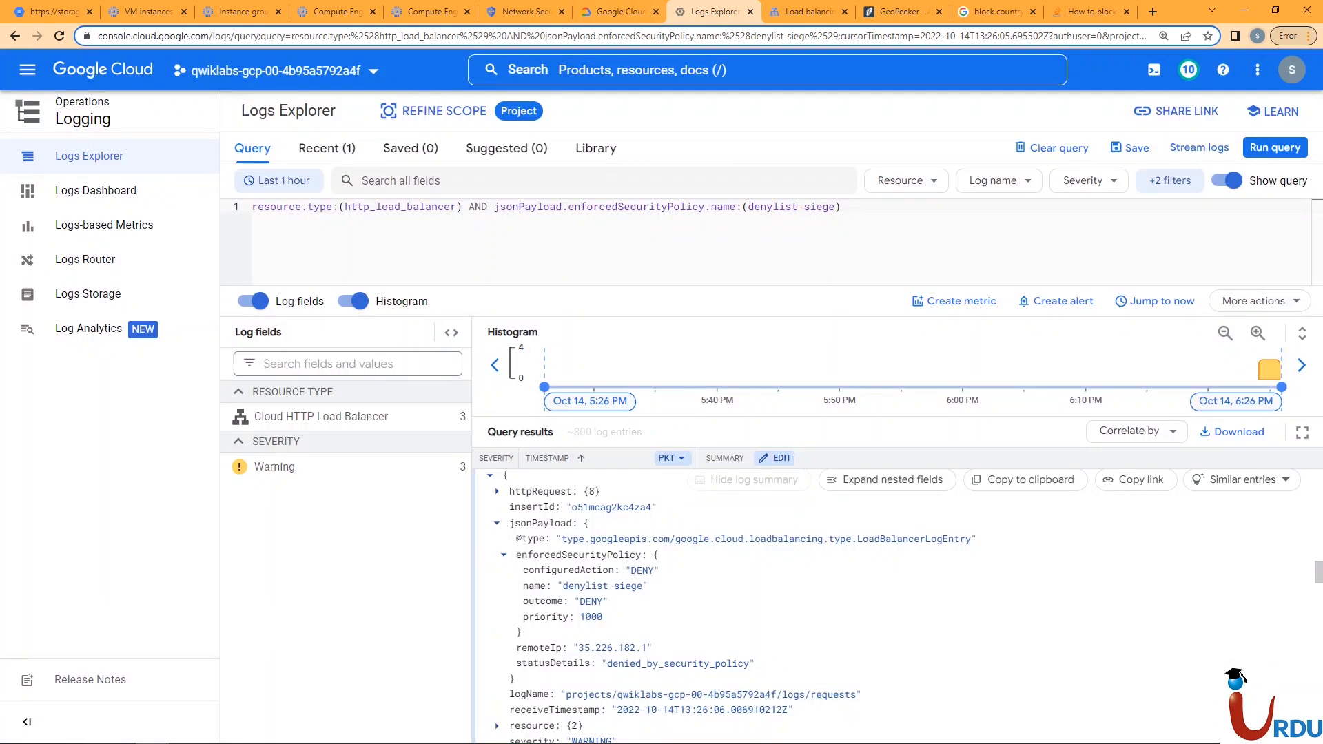
{"action": "left_click", "coordinate": [524, 11]}
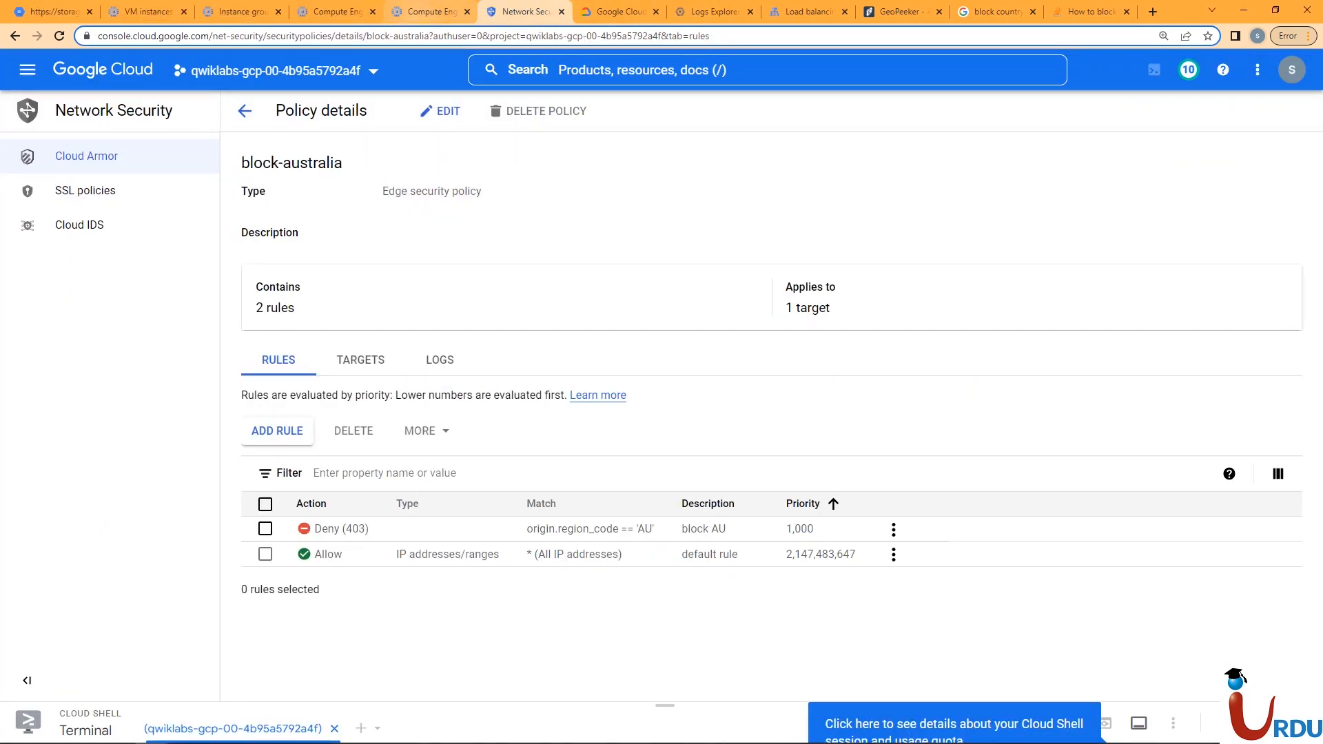
{"action": "left_click", "coordinate": [431, 11]}
{"action": "left_click", "coordinate": [525, 11]}
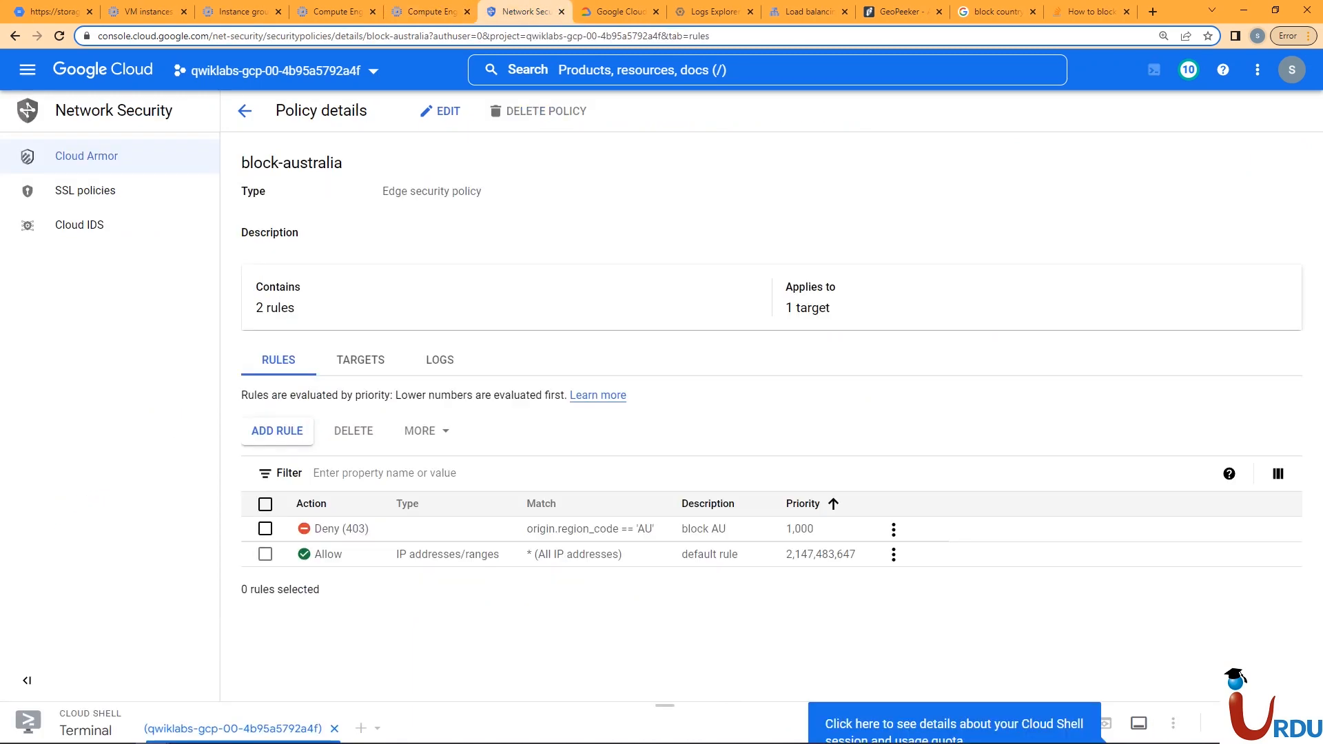
{"action": "left_click", "coordinate": [713, 11]}
{"action": "left_click", "coordinate": [807, 11]}
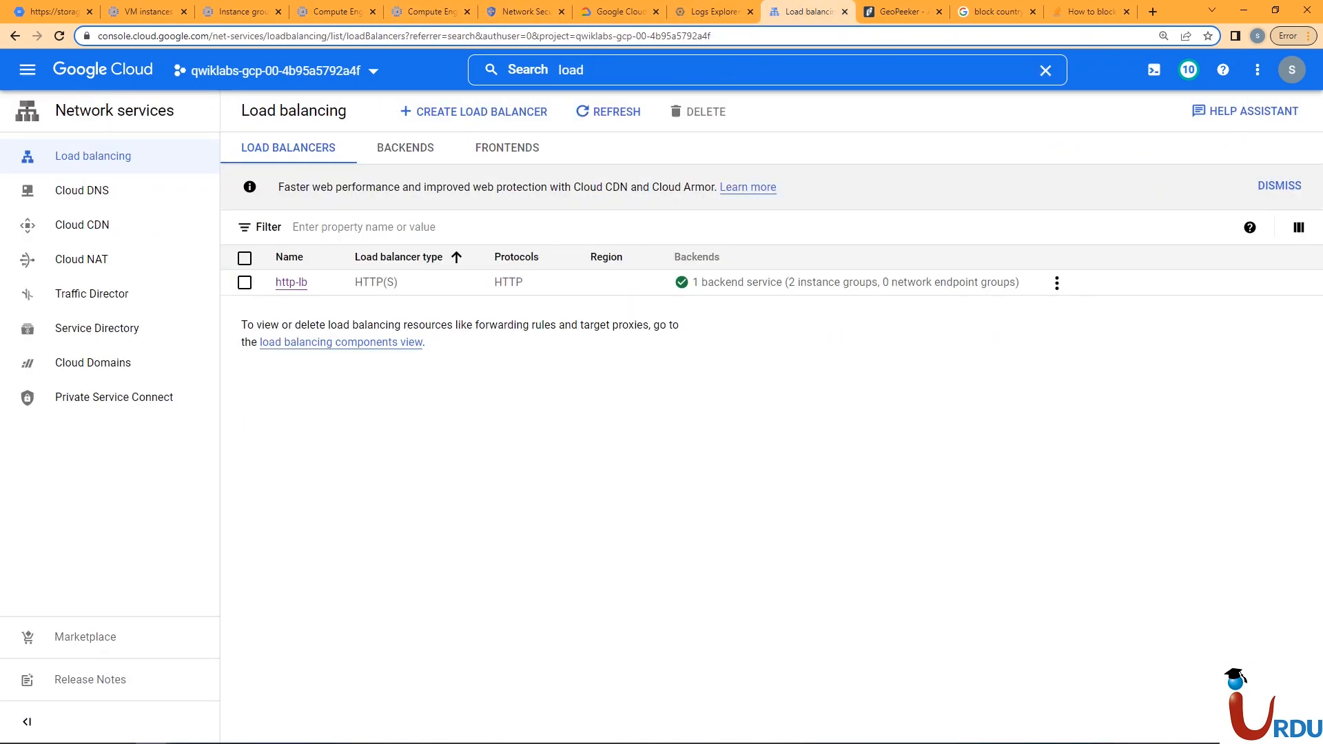
{"action": "left_click", "coordinate": [524, 12]}
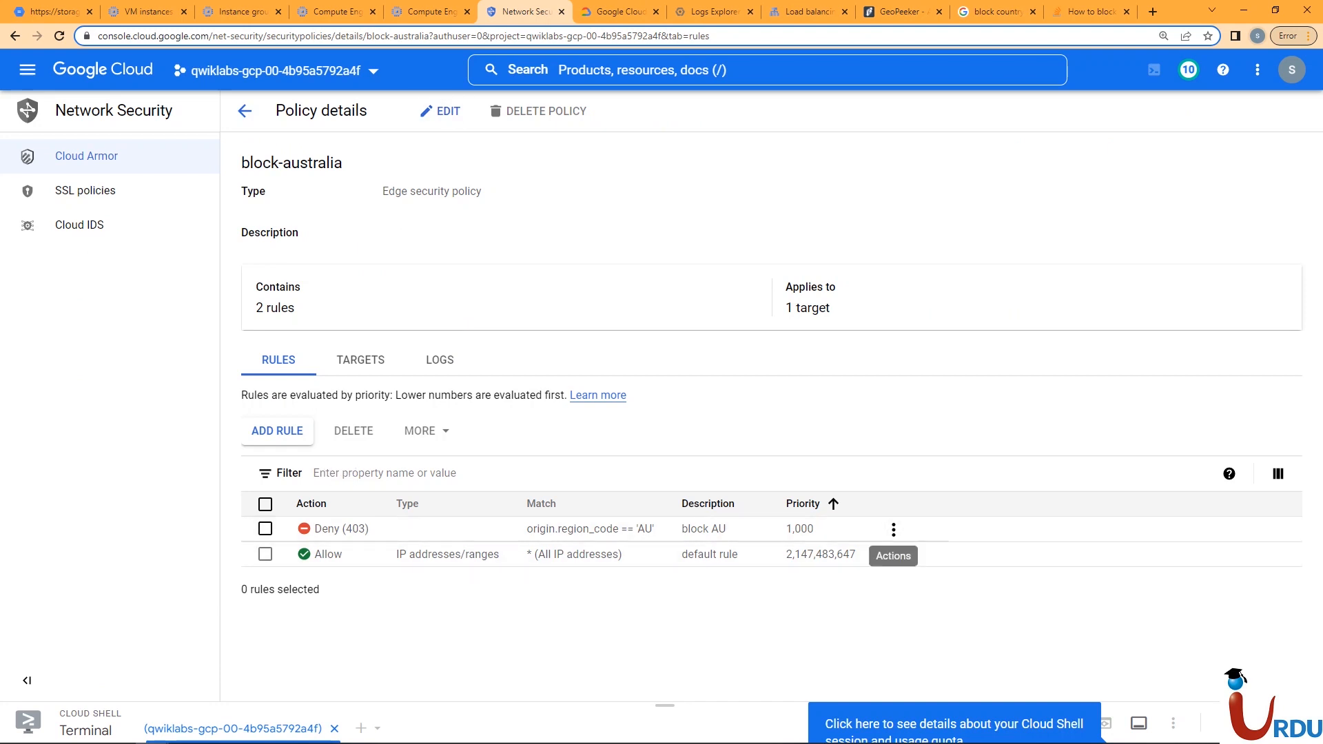
{"action": "left_click", "coordinate": [894, 554]}
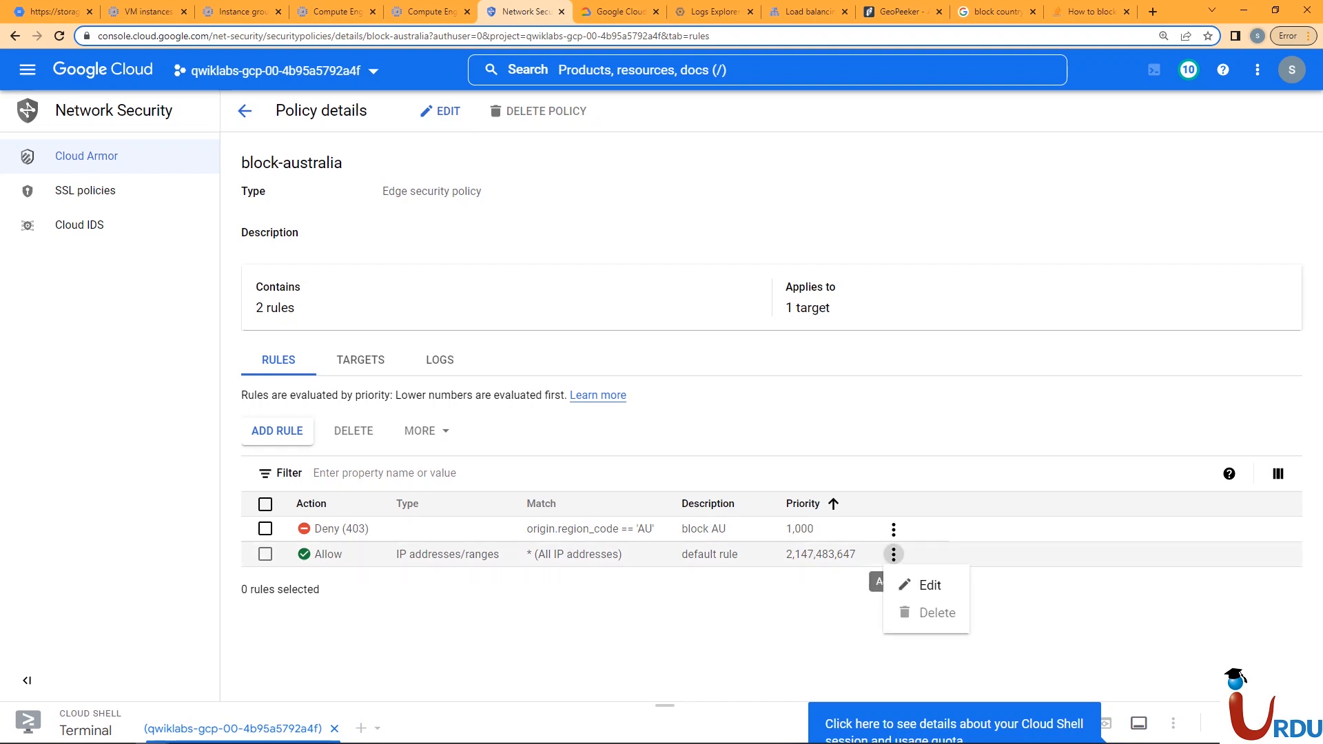
{"action": "left_click", "coordinate": [930, 585]}
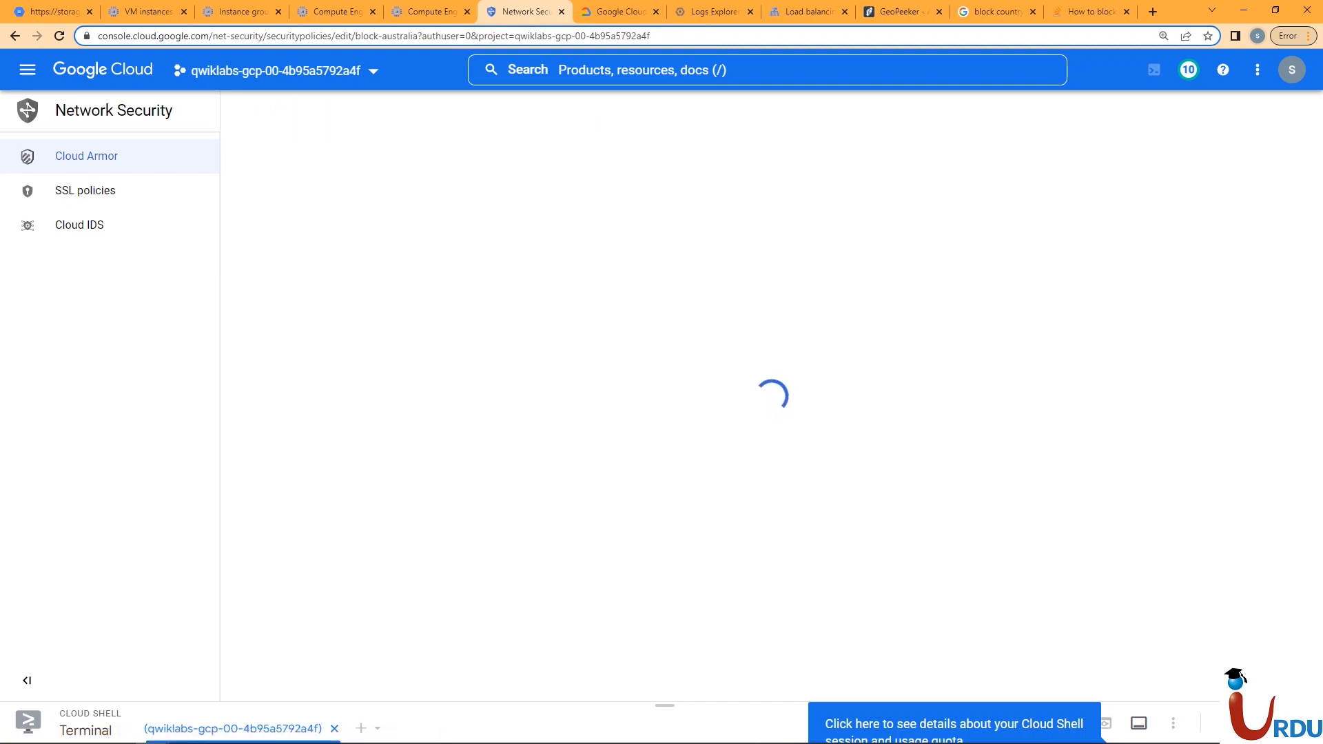
{"action": "left_click", "coordinate": [345, 374]}
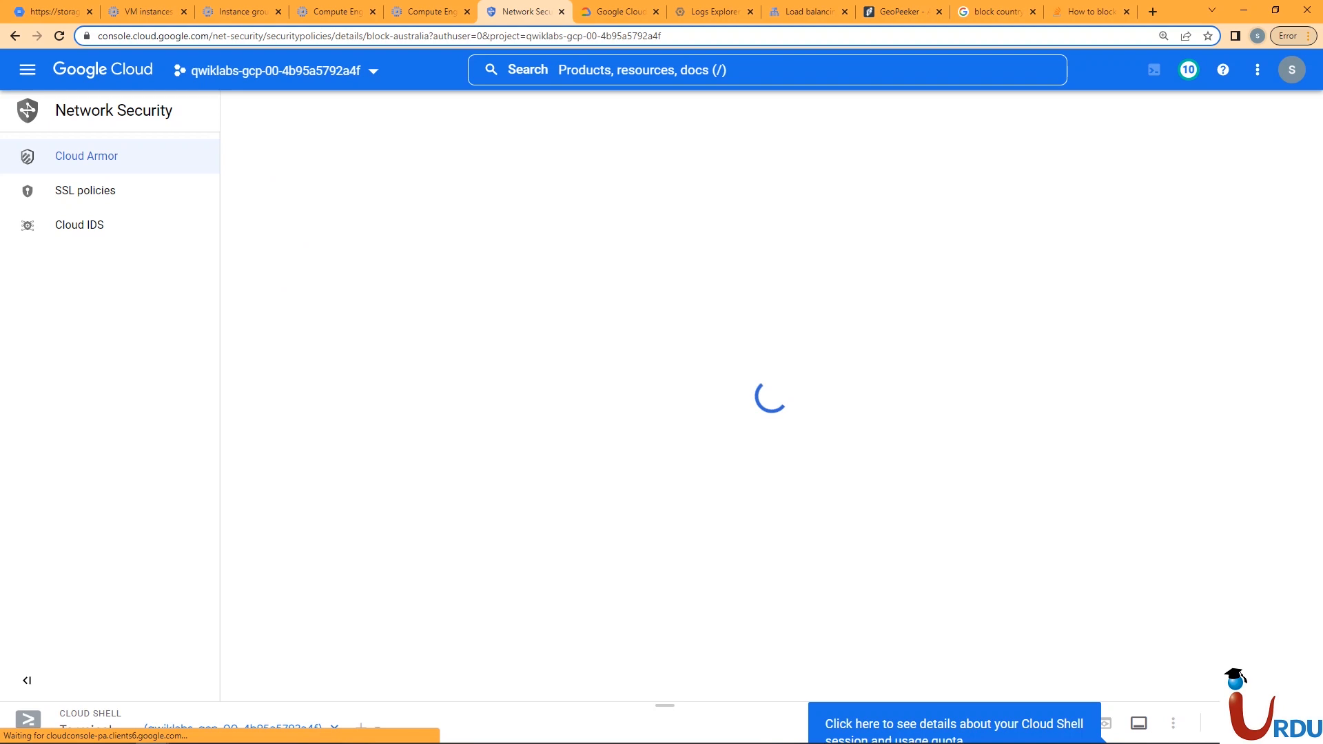
Step: Bring up the block-australia policy's block AU rule for editing and copy its match expression
{"action": "left_click", "coordinate": [265, 530]}
{"action": "left_click", "coordinate": [894, 530]}
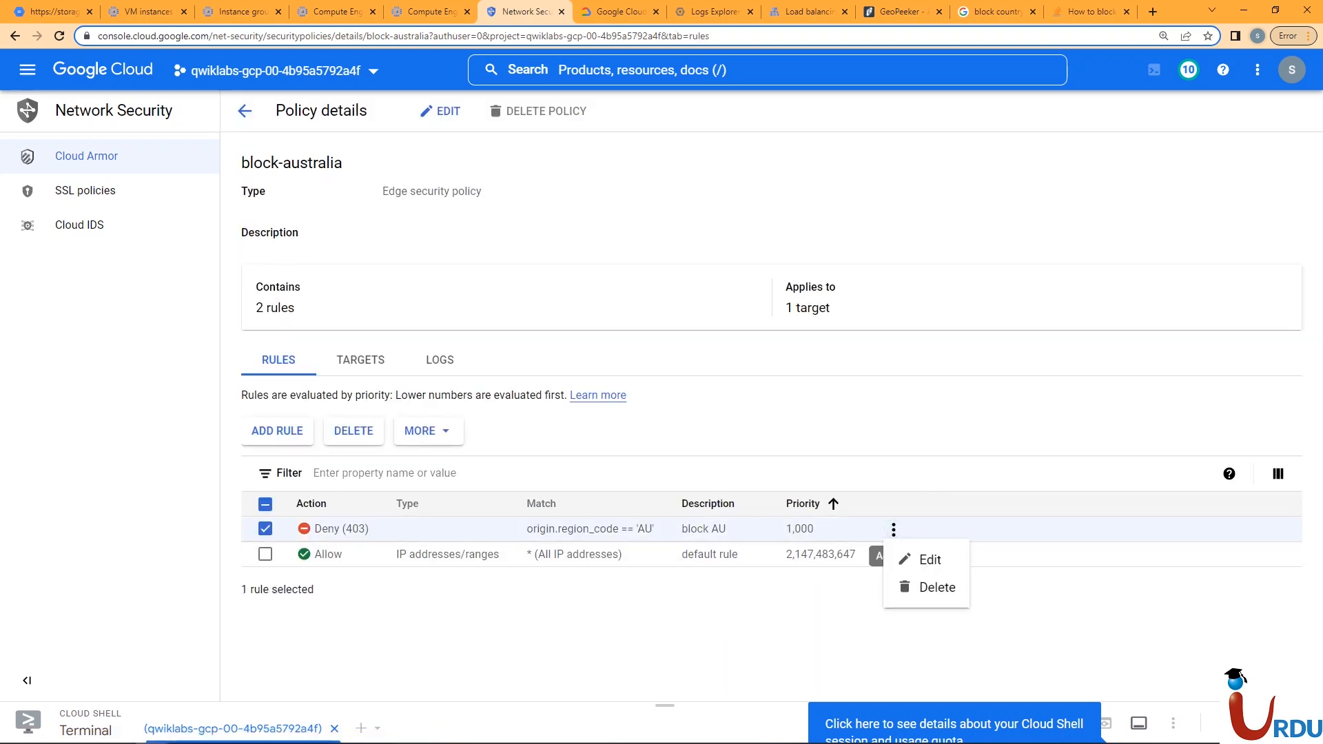
{"action": "left_click", "coordinate": [927, 558]}
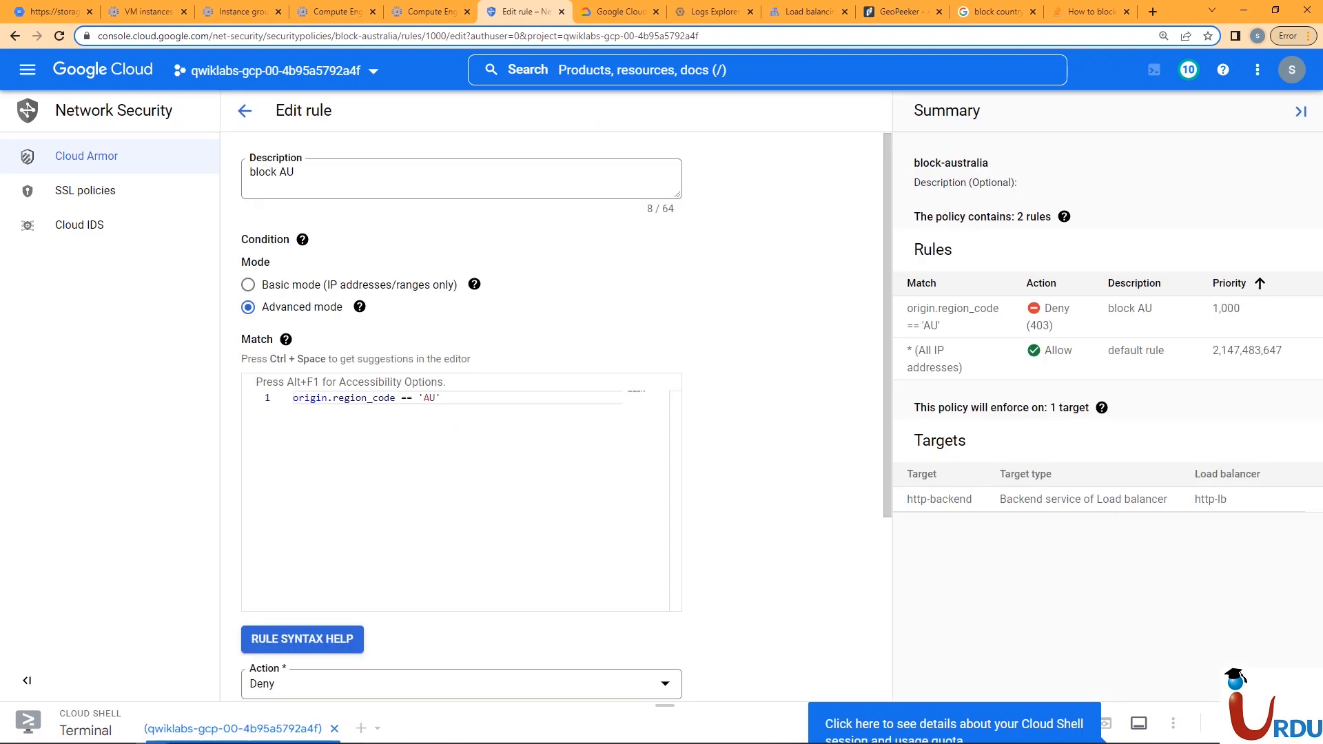
{"action": "triple_click", "coordinate": [367, 399]}
{"action": "key", "text": "ctrl+c"}
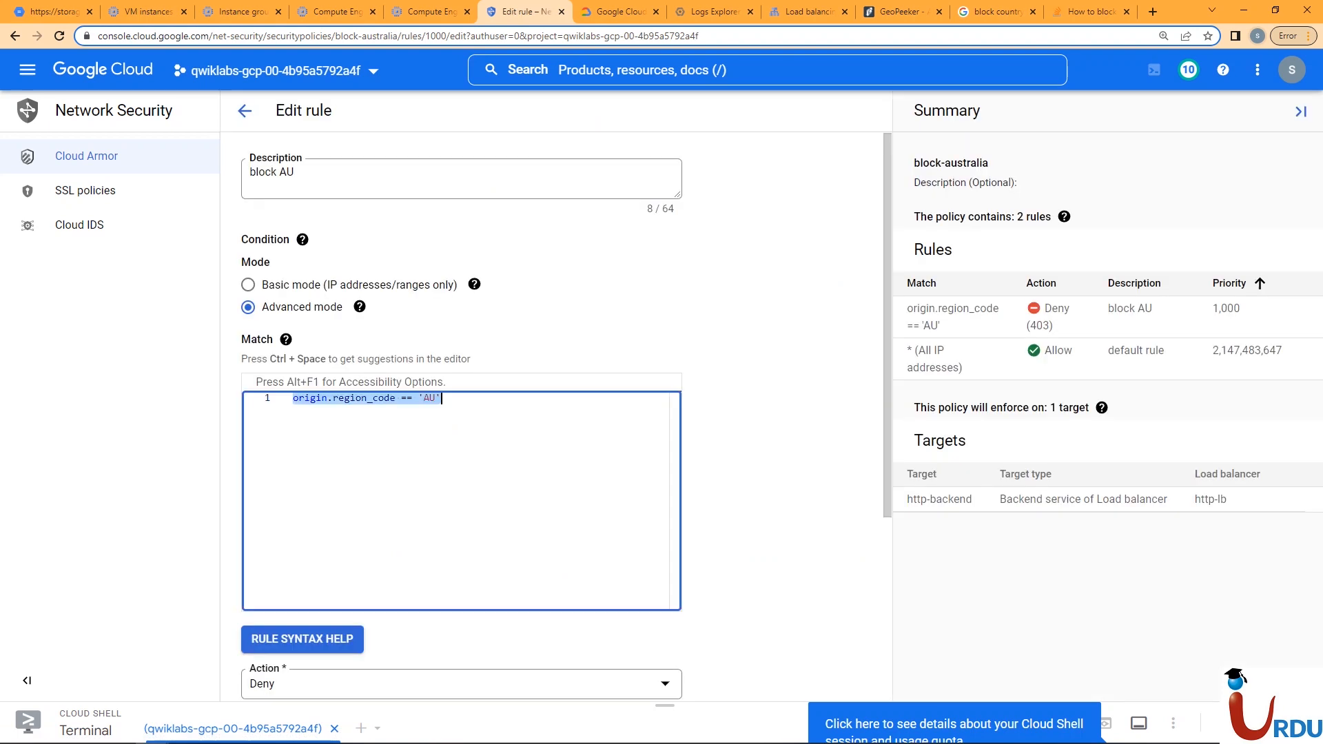
Step: Add a second line, origin.region_code == 'US', to the block AU rule's match expression
{"action": "left_click", "coordinate": [442, 398]}
{"action": "key", "text": "Return"}
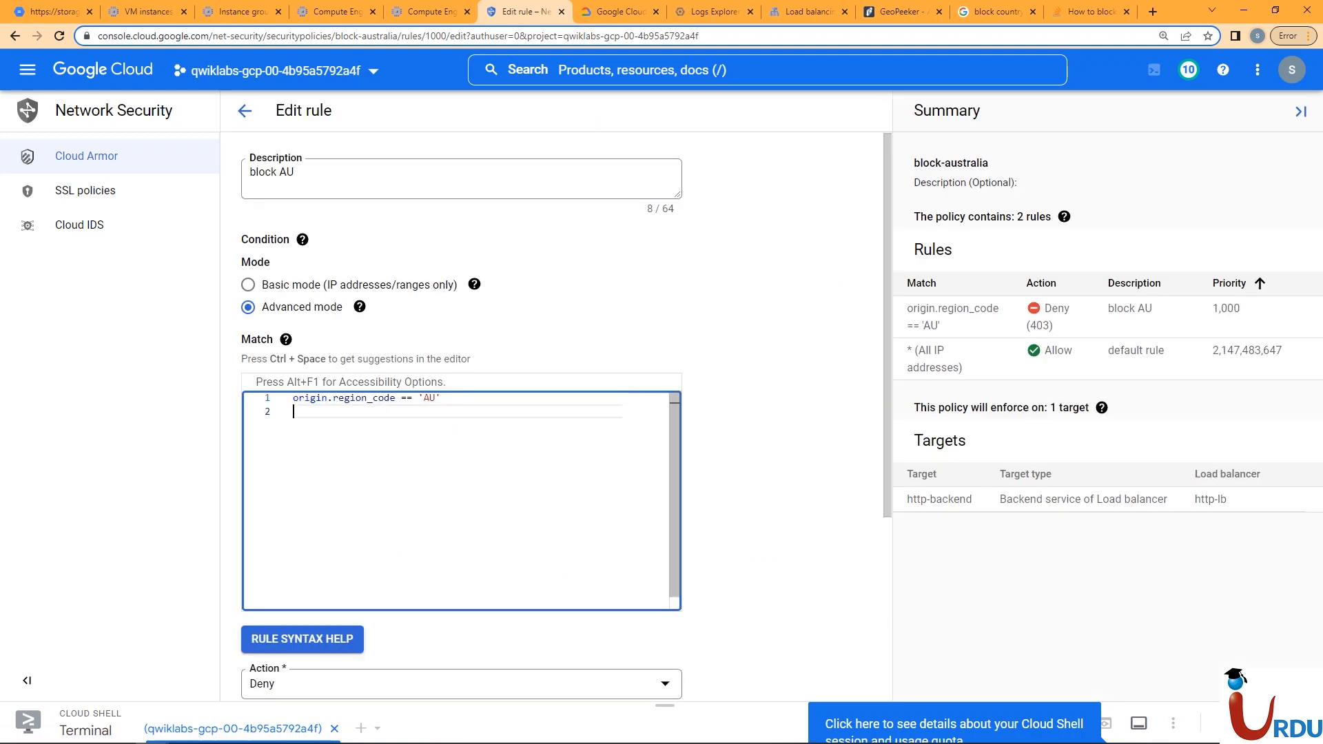
{"action": "key", "text": "ctrl+v"}
{"action": "left_click", "coordinate": [429, 412]}
{"action": "key", "text": "BackSpace"}
{"action": "type", "text": "S"}
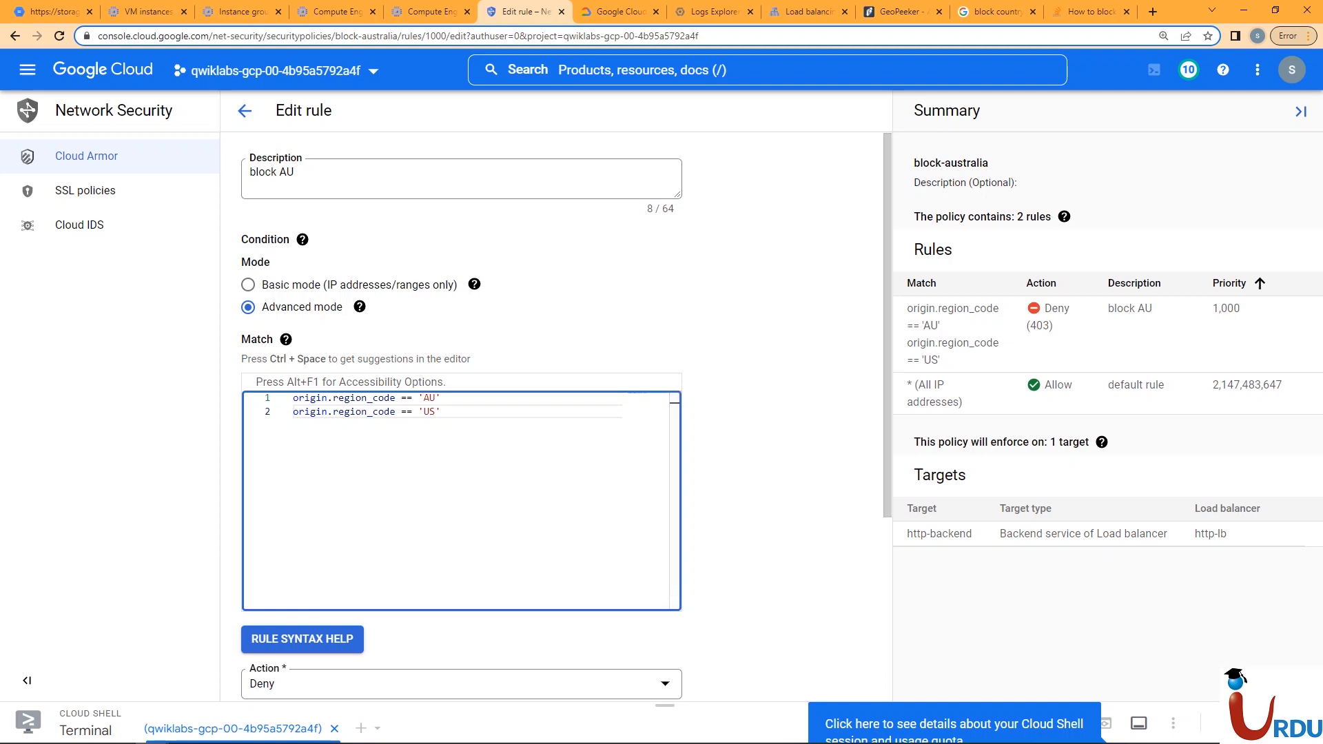
Step: Try to update the block AU rule with both region lines, and discard the edit
{"action": "scroll", "coordinate": [461, 477], "scroll_direction": "down", "scroll_amount": 5}
{"action": "left_click", "coordinate": [271, 620]}
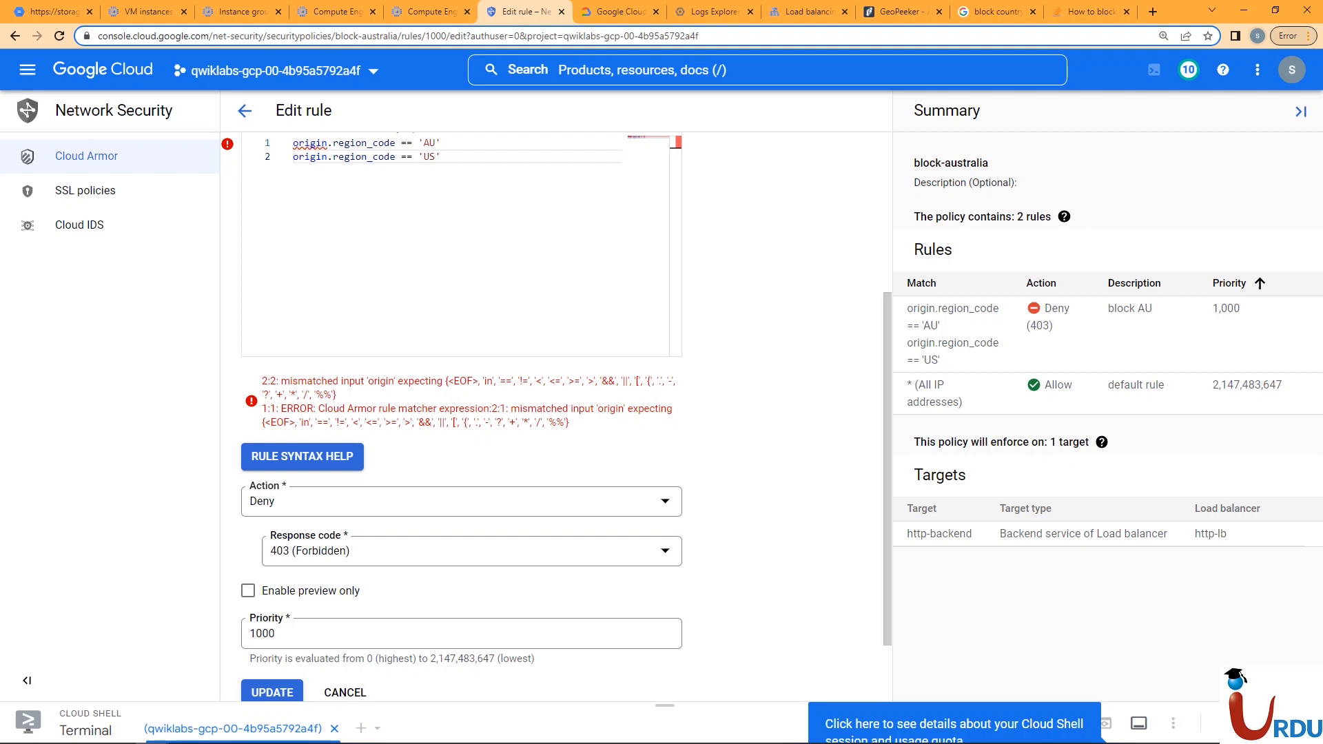
{"action": "left_click", "coordinate": [436, 157]}
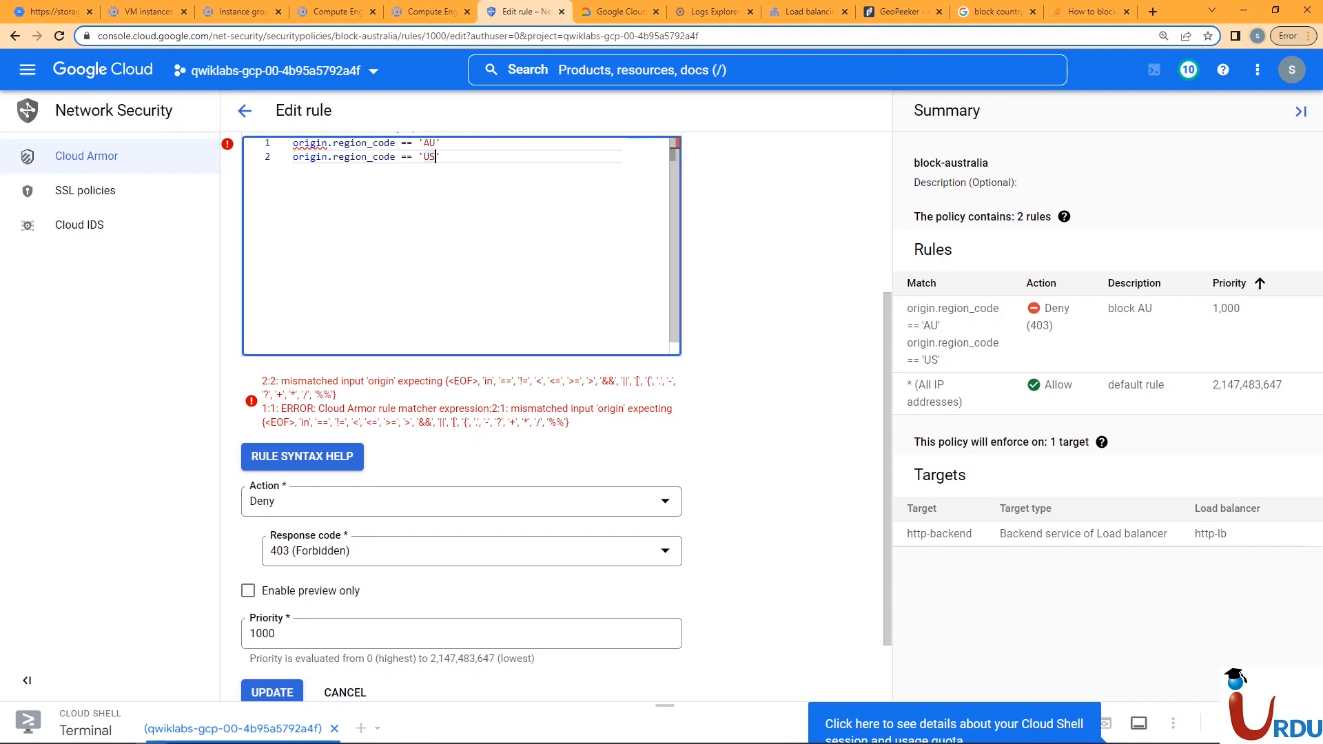
{"action": "left_click", "coordinate": [346, 693]}
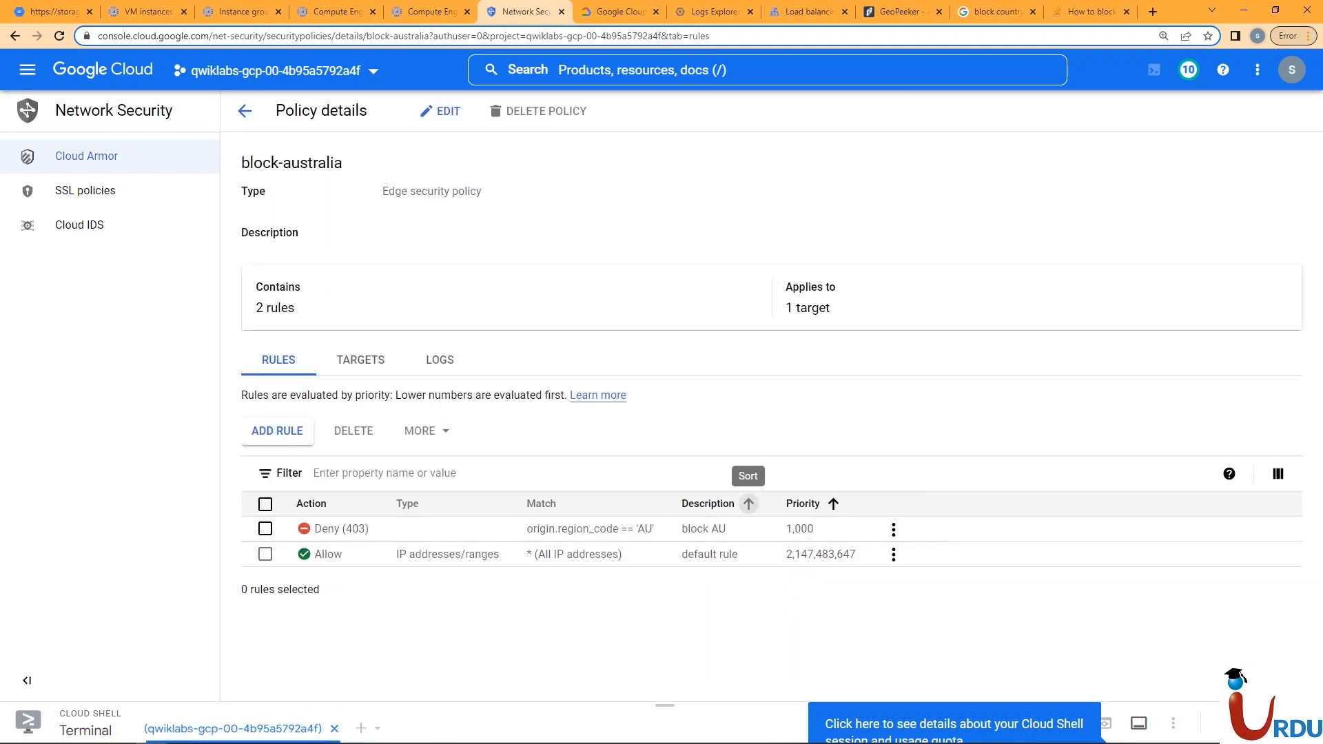
Step: Start a new rule in the block-australia policy with the description "block us" and its condition in Advanced mode
{"action": "left_click", "coordinate": [277, 431]}
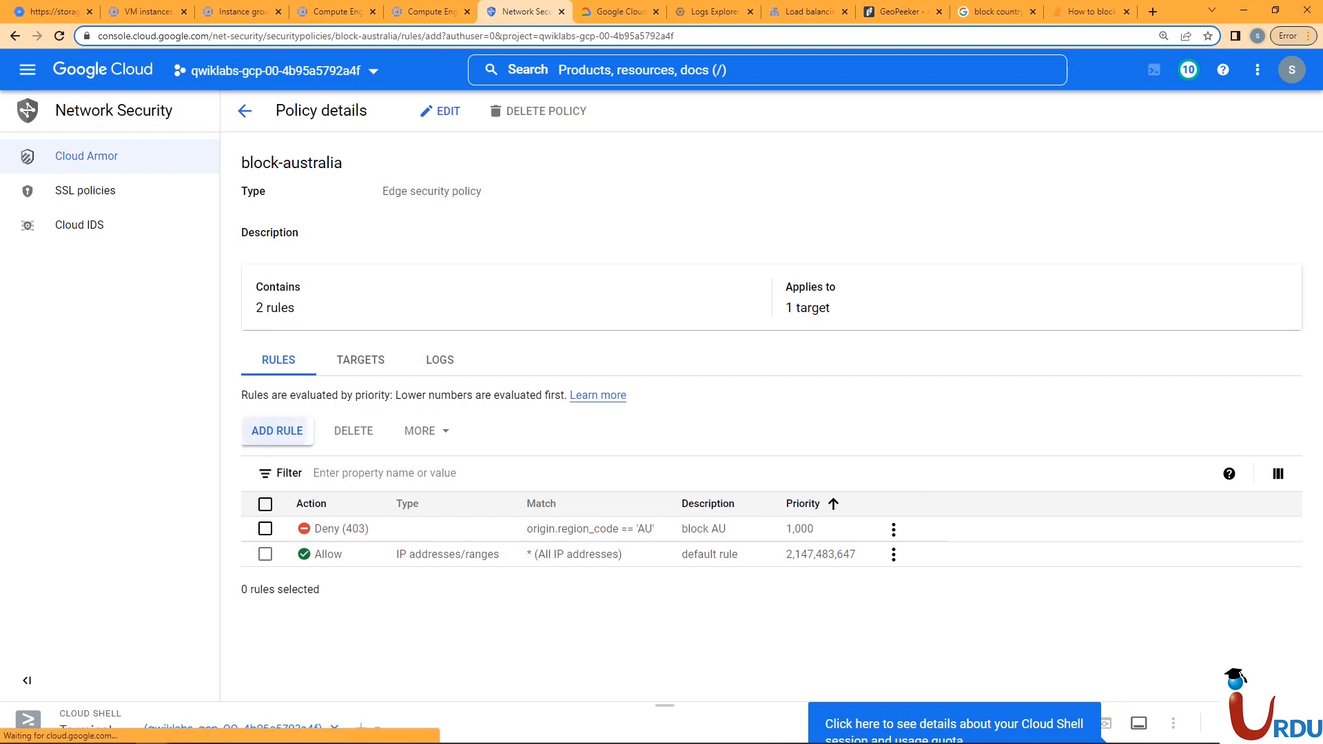
{"action": "left_click", "coordinate": [331, 227]}
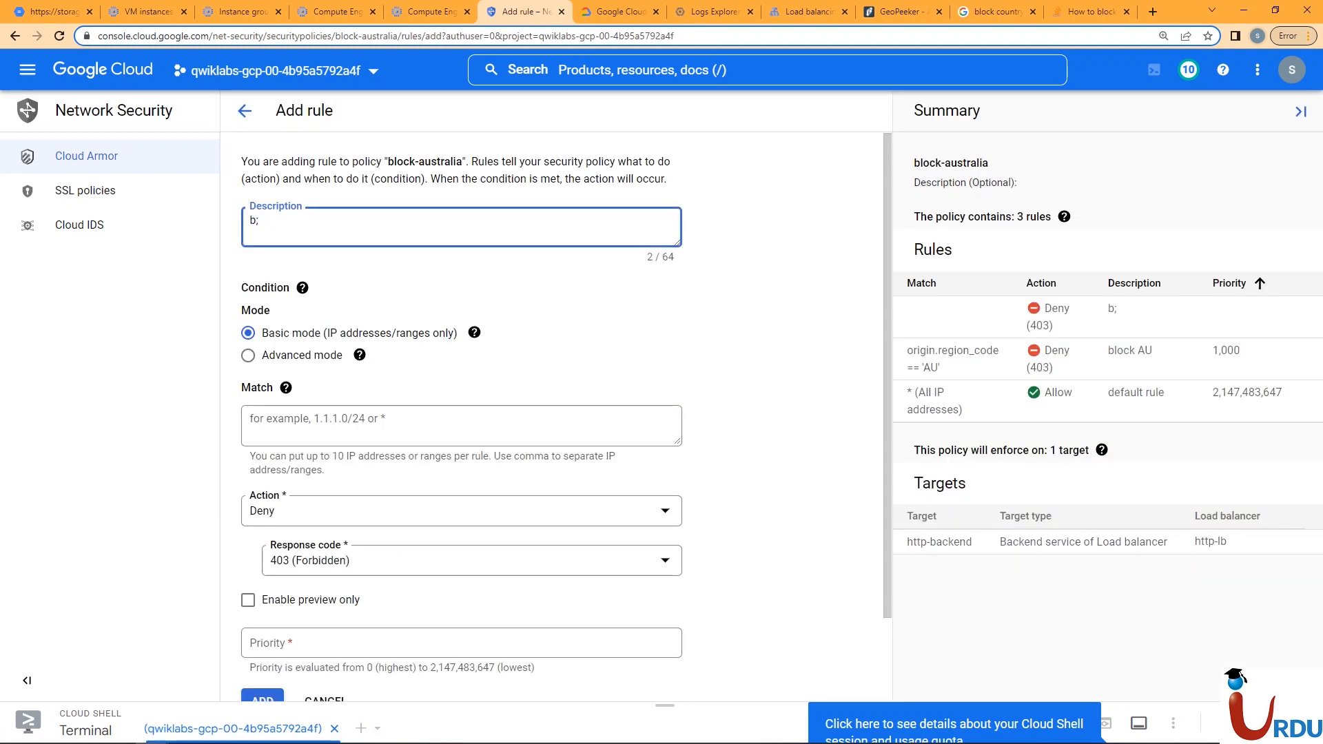
{"action": "key", "text": "Tab"}
{"action": "key", "text": "Down"}
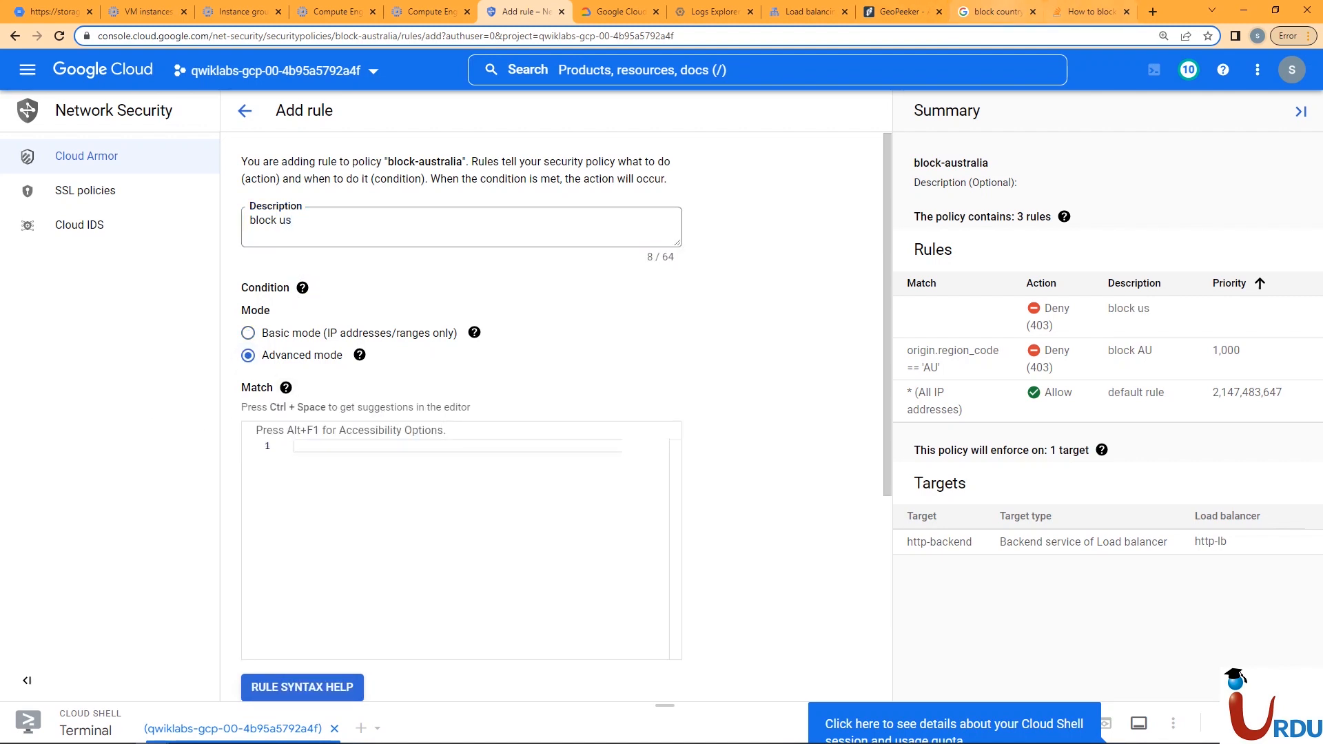
Step: Look up the region rule command in the Media CDN security policies guide and return to the new rule form
{"action": "left_click", "coordinate": [1090, 12]}
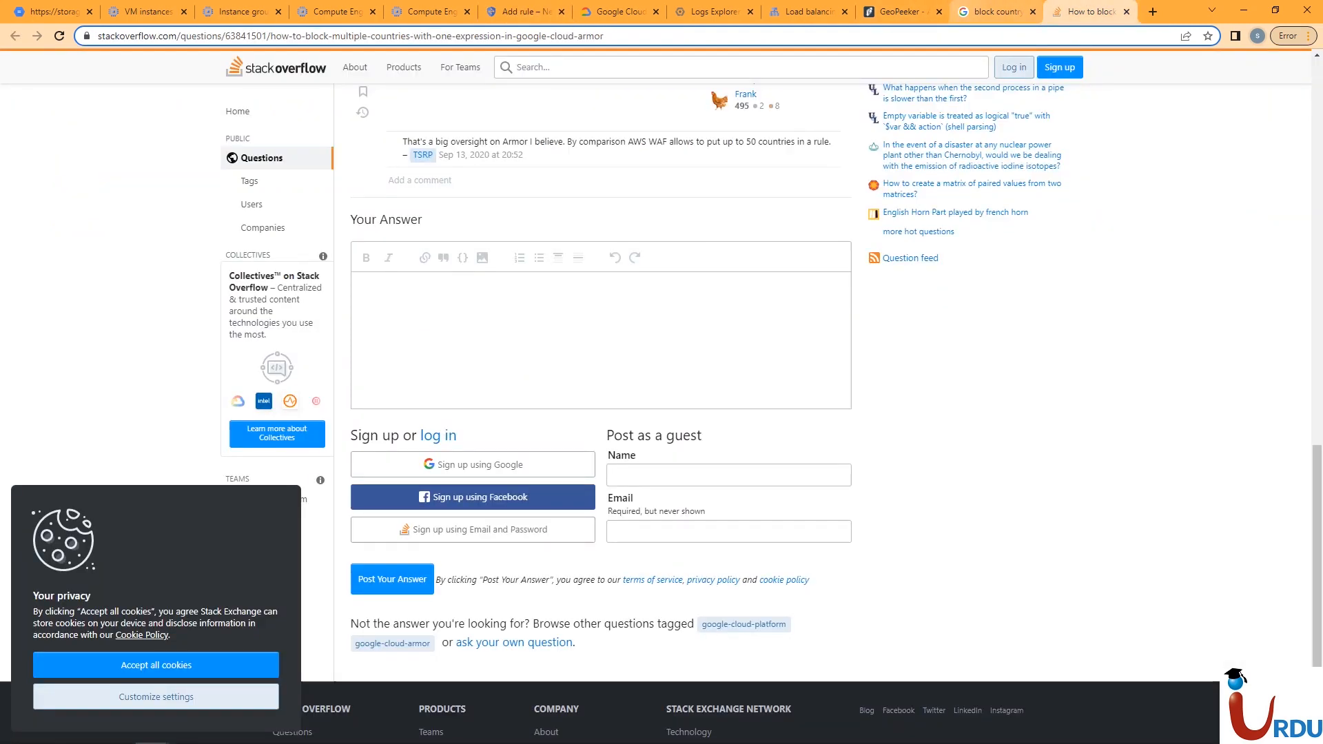
{"action": "left_click", "coordinate": [803, 12]}
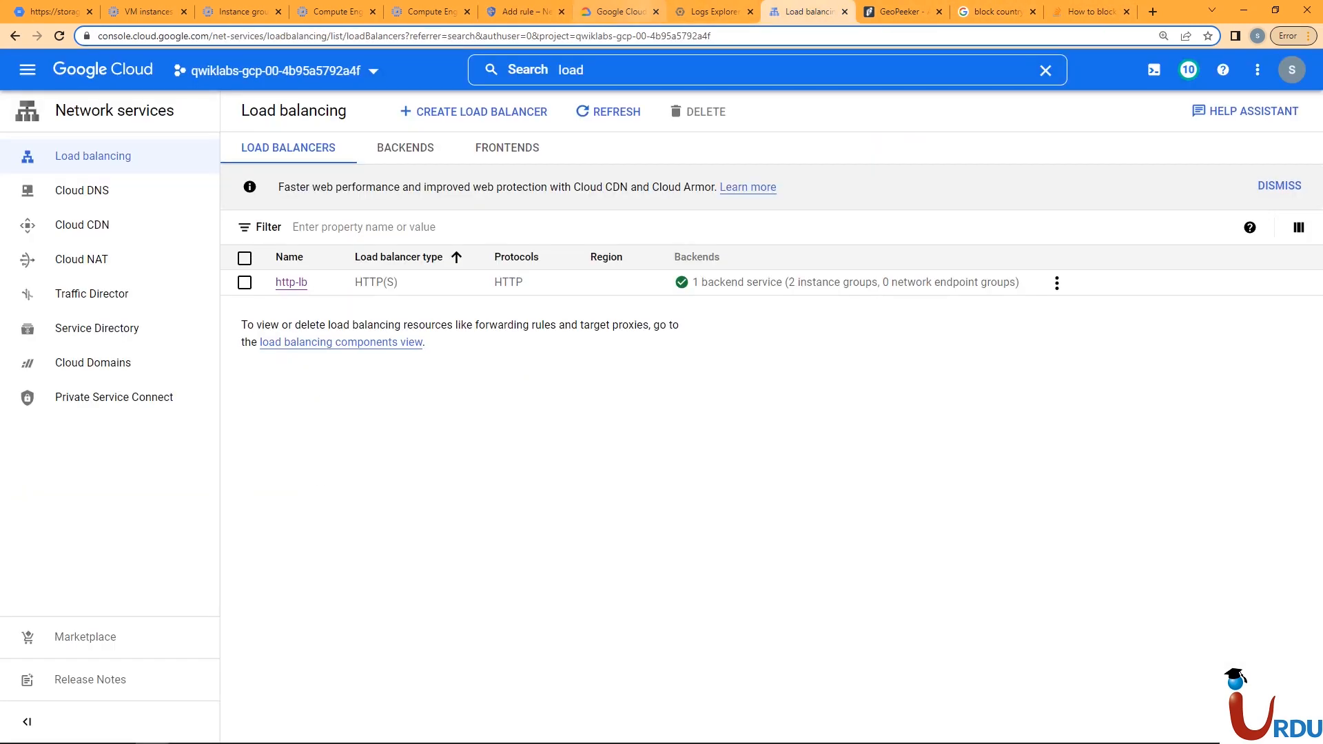
{"action": "left_click", "coordinate": [617, 12]}
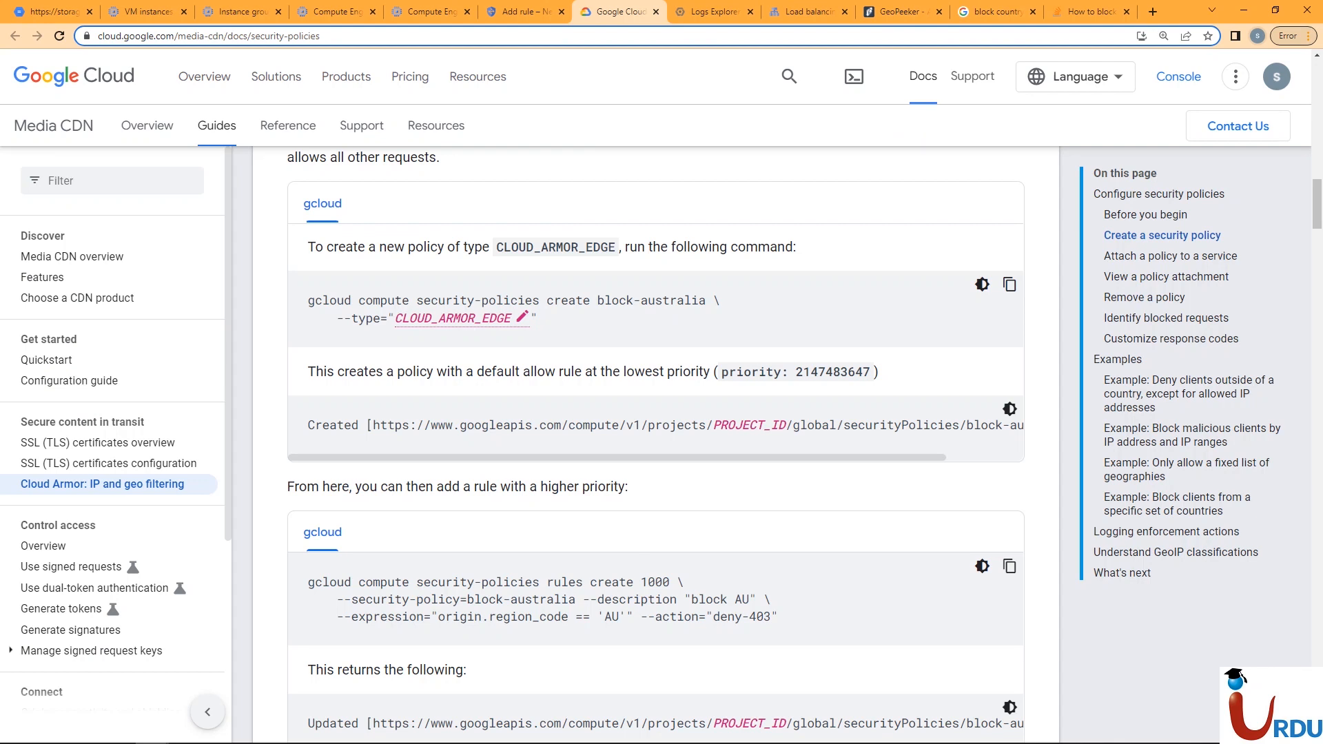
{"action": "left_click", "coordinate": [526, 11]}
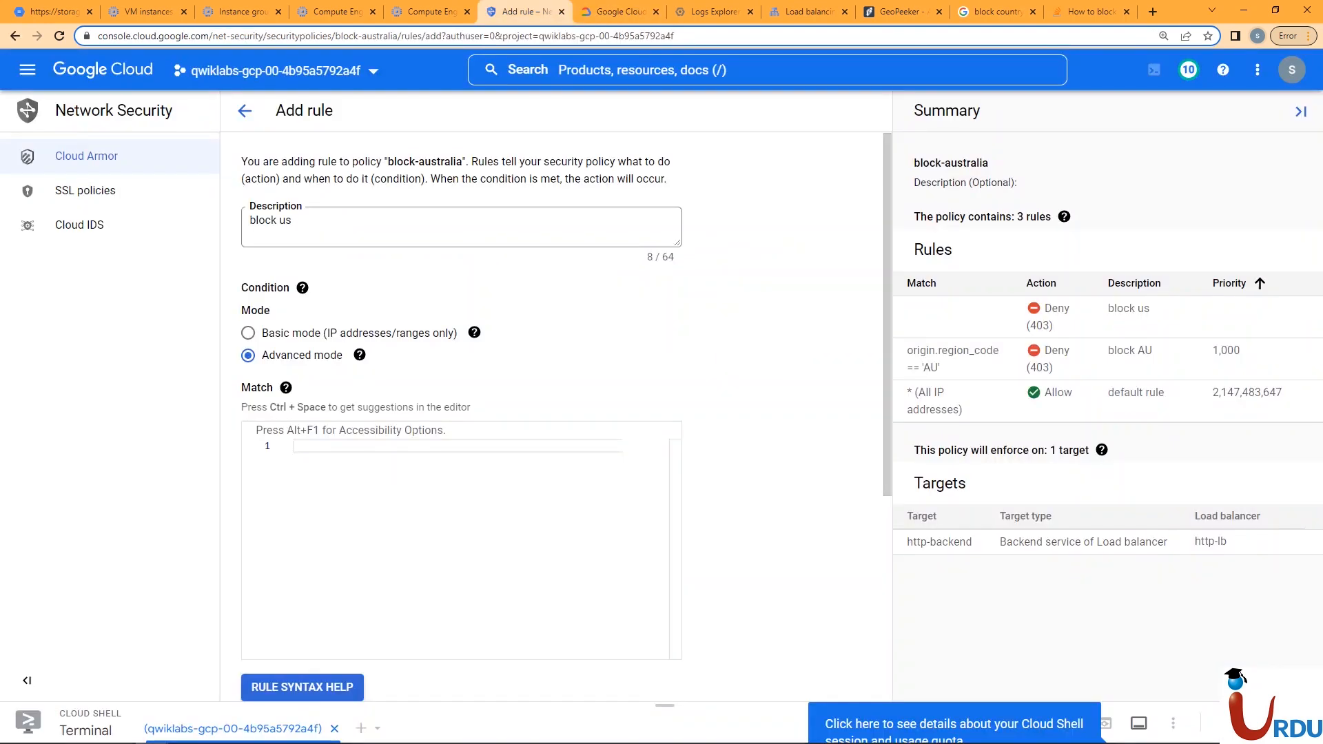
Step: Open the block-australia policy in a separate Cloud Armor page and copy the block AU rule's match expression
{"action": "right_click", "coordinate": [62, 147]}
{"action": "left_click", "coordinate": [124, 154]}
{"action": "left_click", "coordinate": [572, 12]}
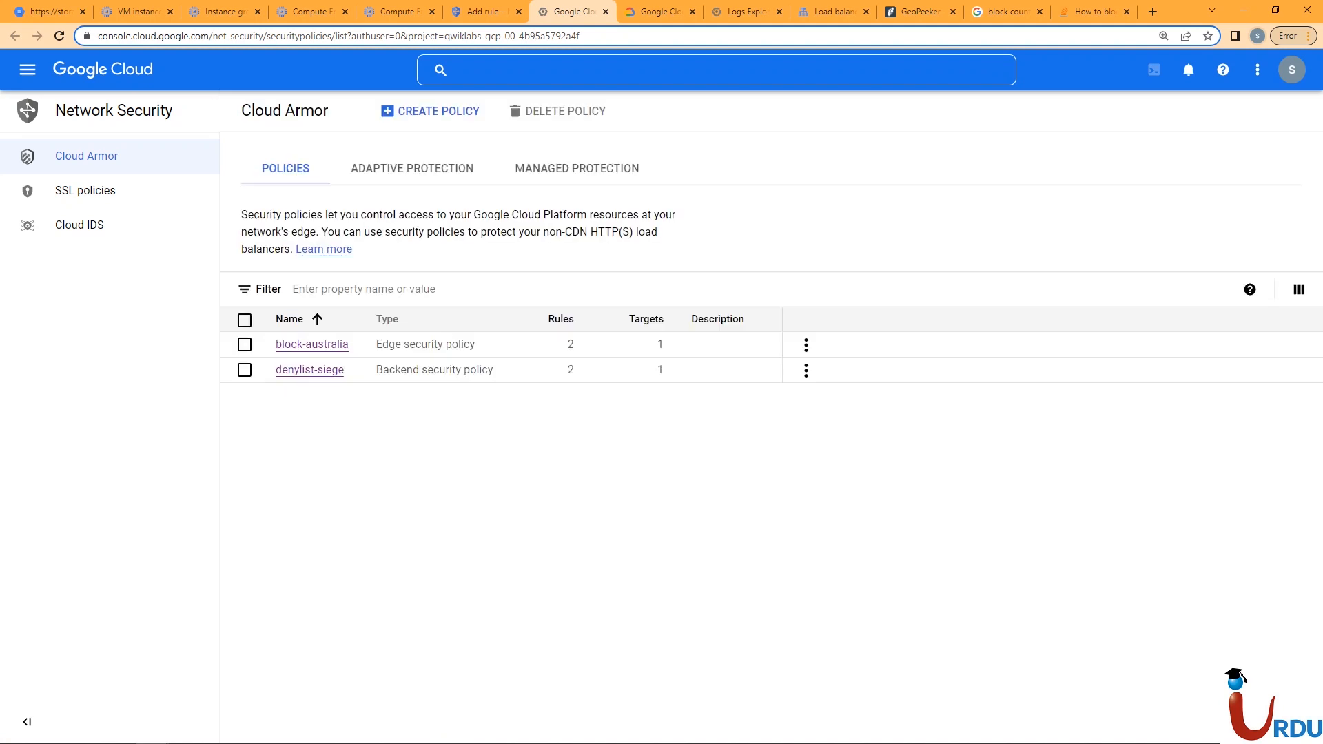
{"action": "left_click", "coordinate": [312, 344]}
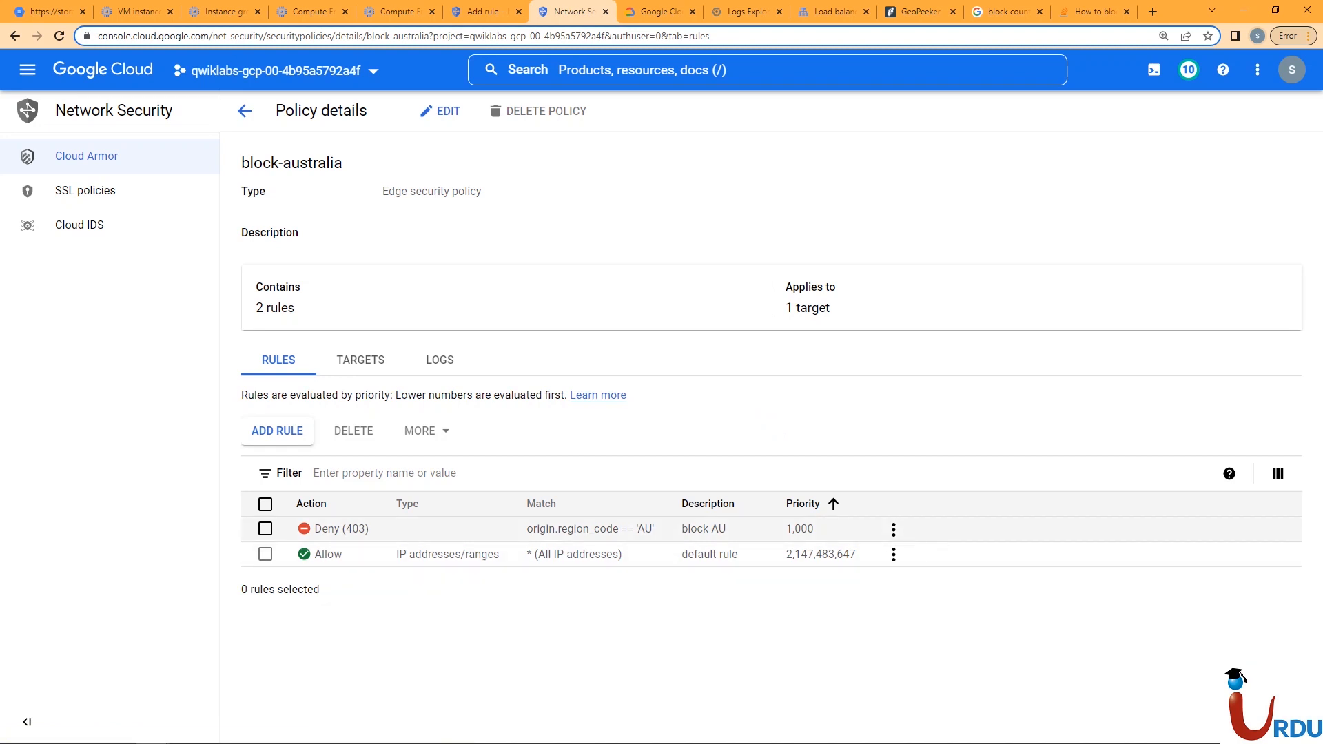
{"action": "left_click", "coordinate": [893, 530]}
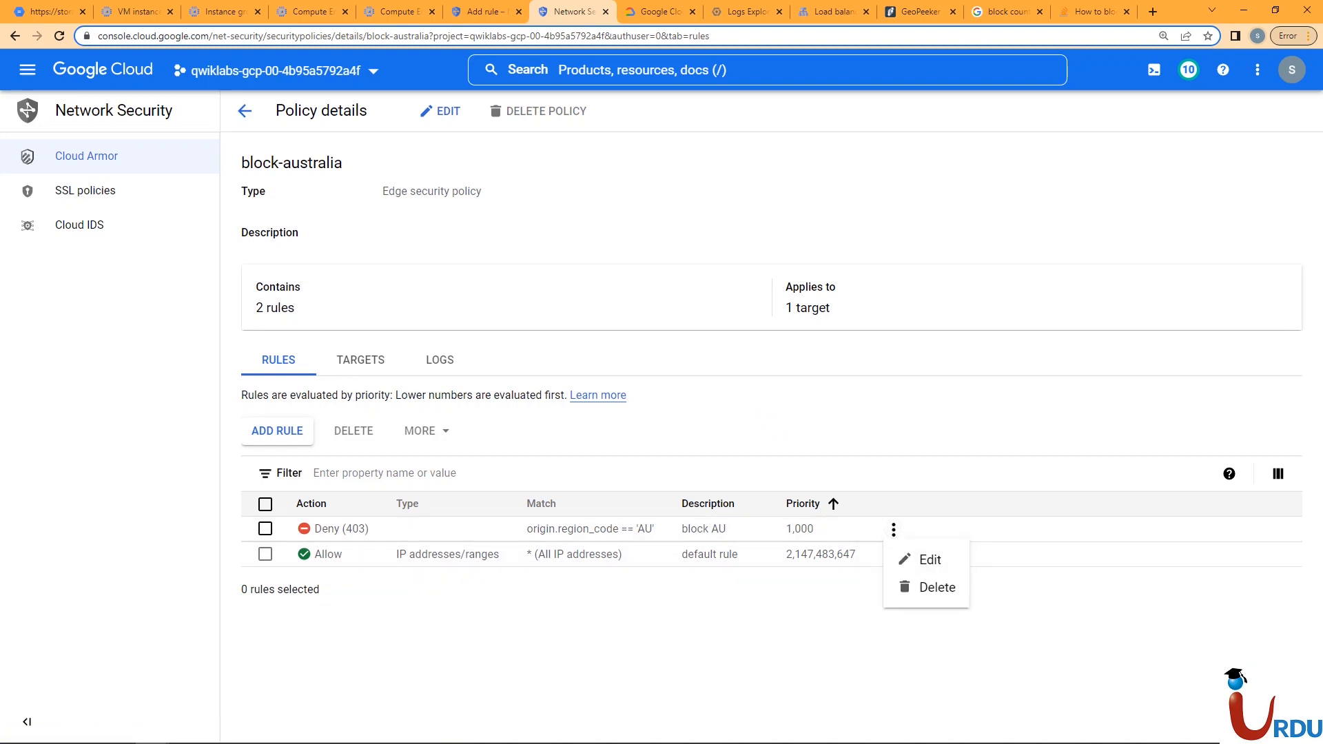
{"action": "left_click", "coordinate": [948, 529]}
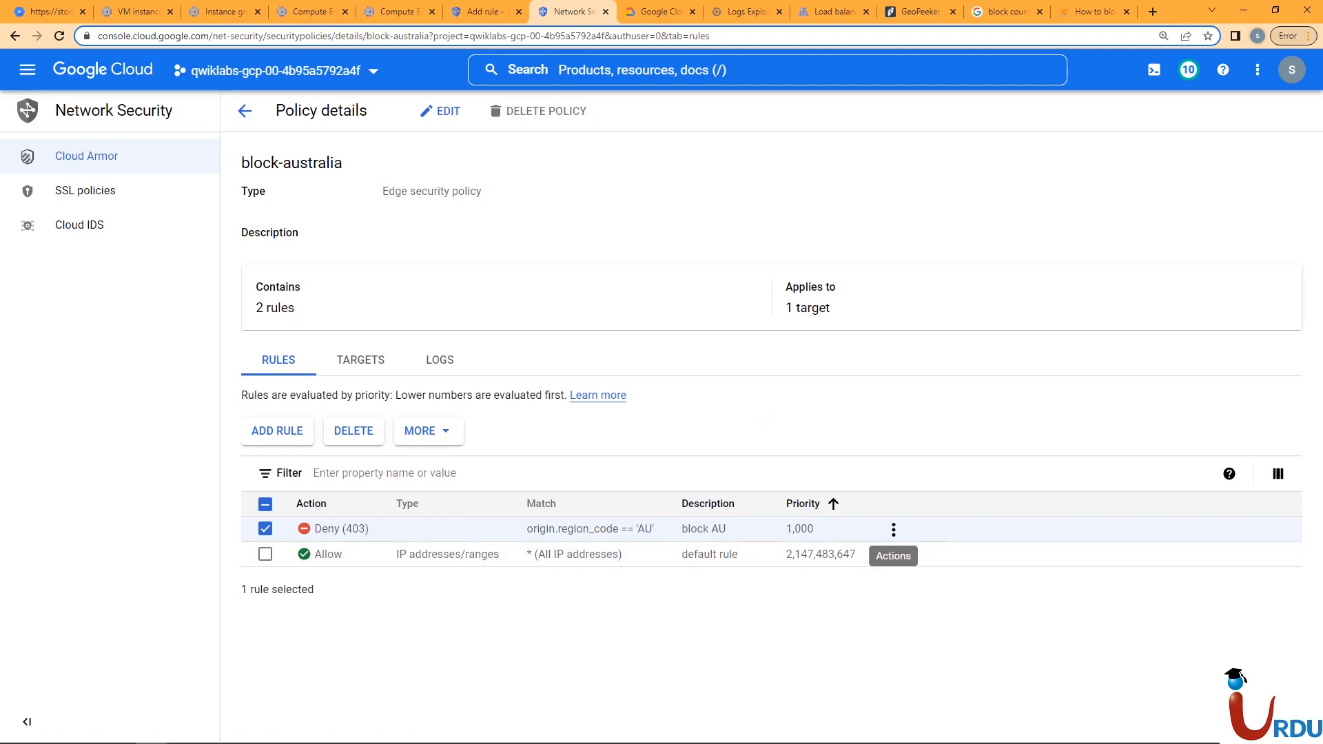
{"action": "left_click_drag", "start_coordinate": [655, 529], "coordinate": [546, 529]}
{"action": "key", "text": "ctrl+c"}
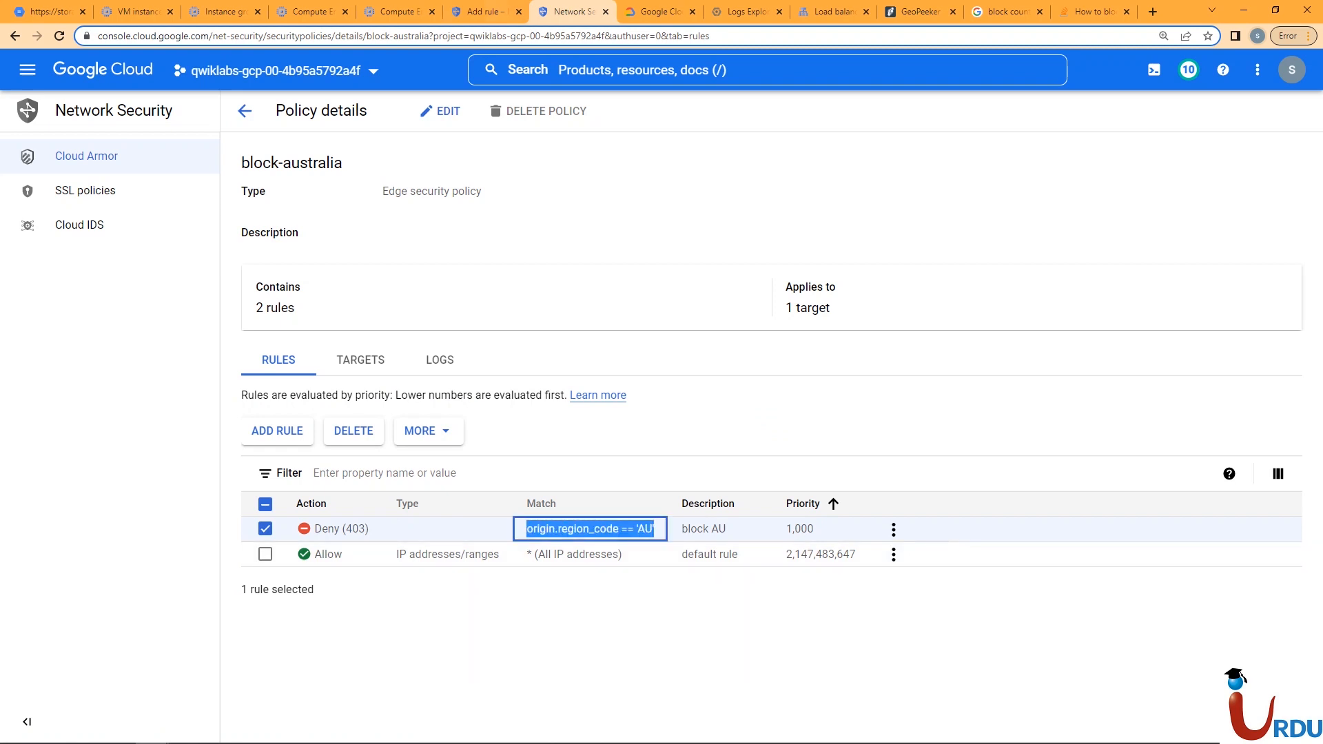
Step: Paste the copied expression into the new rule's match editor and edit it to origin.region_code == 'US'
{"action": "left_click", "coordinate": [487, 12]}
{"action": "key", "text": "ctrl+v"}
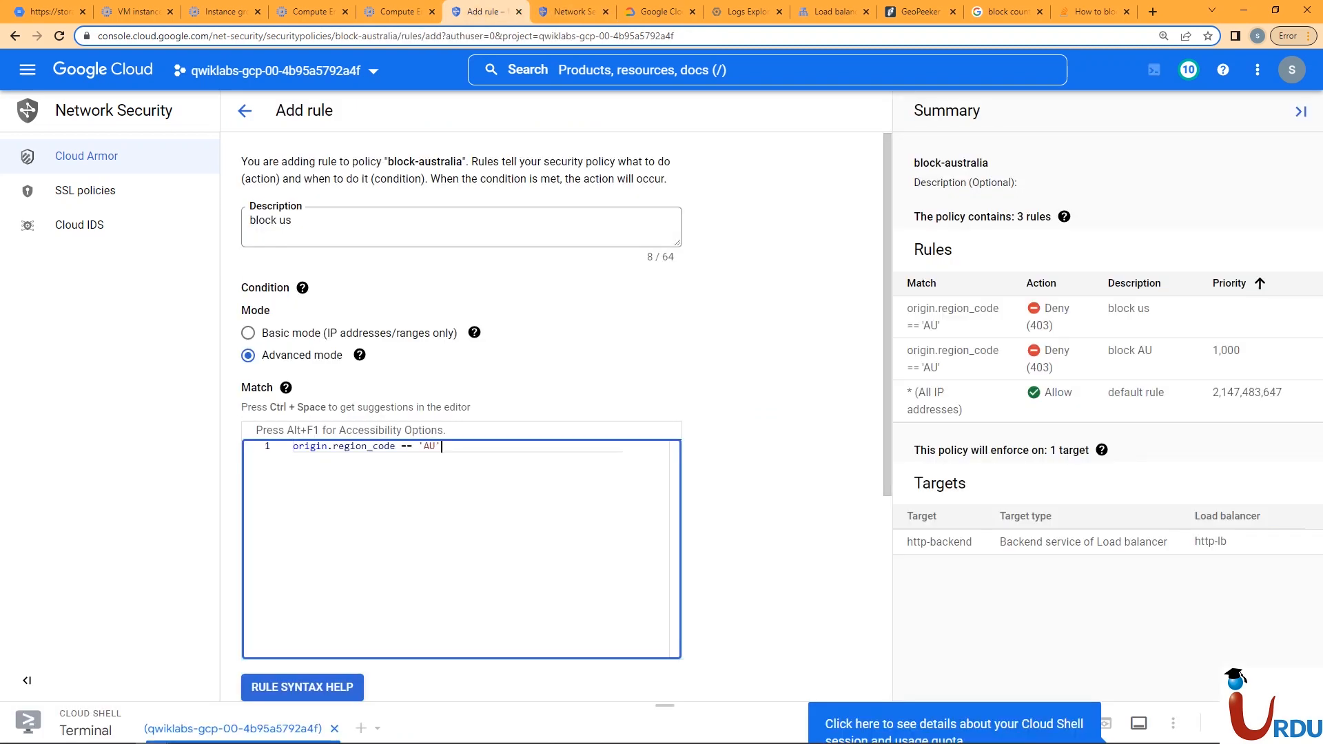
{"action": "left_click", "coordinate": [425, 446]}
{"action": "key", "text": "shift+Right"}
{"action": "key", "text": "shift+Right"}
{"action": "type", "text": "U"}
{"action": "left_click", "coordinate": [772, 455]}
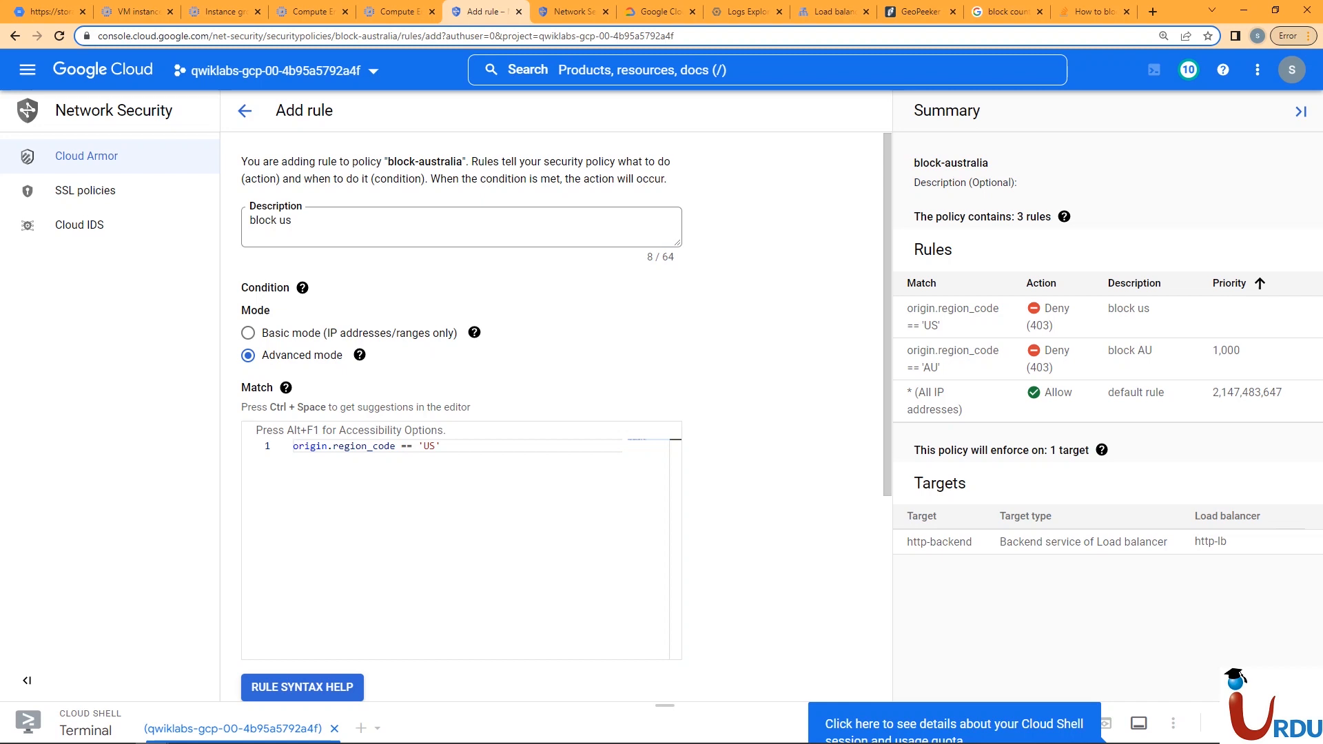
Step: Set the block us rule's priority to 999 and add it to the block-australia policy
{"action": "scroll", "coordinate": [462, 414], "scroll_direction": "down", "scroll_amount": 5}
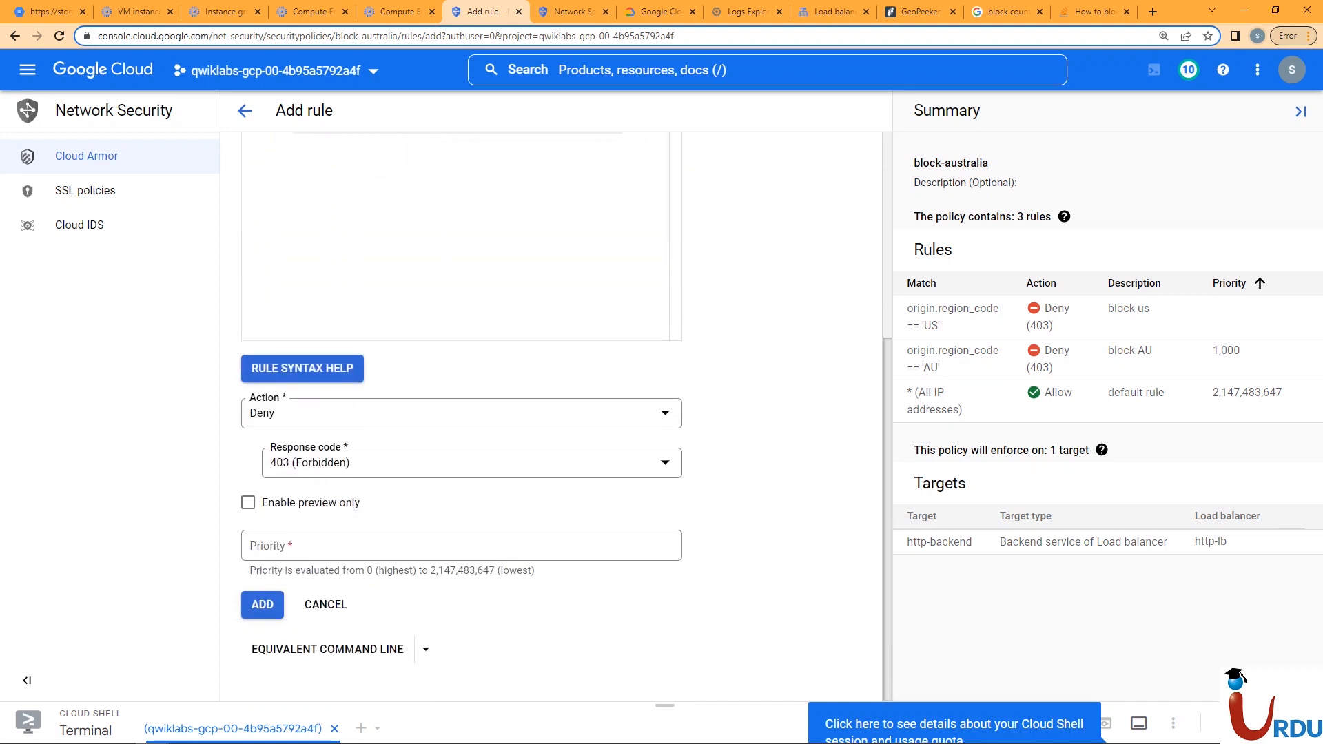
{"action": "left_click", "coordinate": [462, 546]}
{"action": "type", "text": "999"}
{"action": "left_click", "coordinate": [262, 605]}
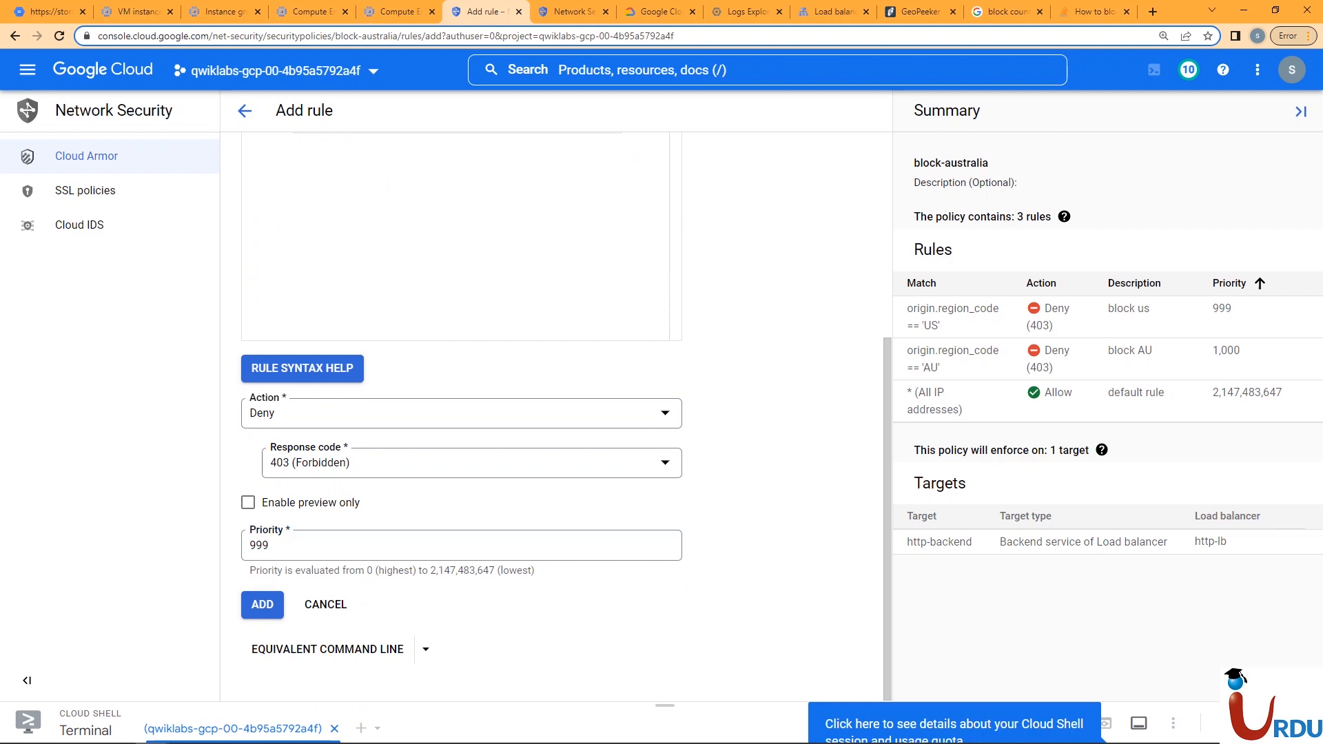
{"action": "left_click", "coordinate": [262, 605]}
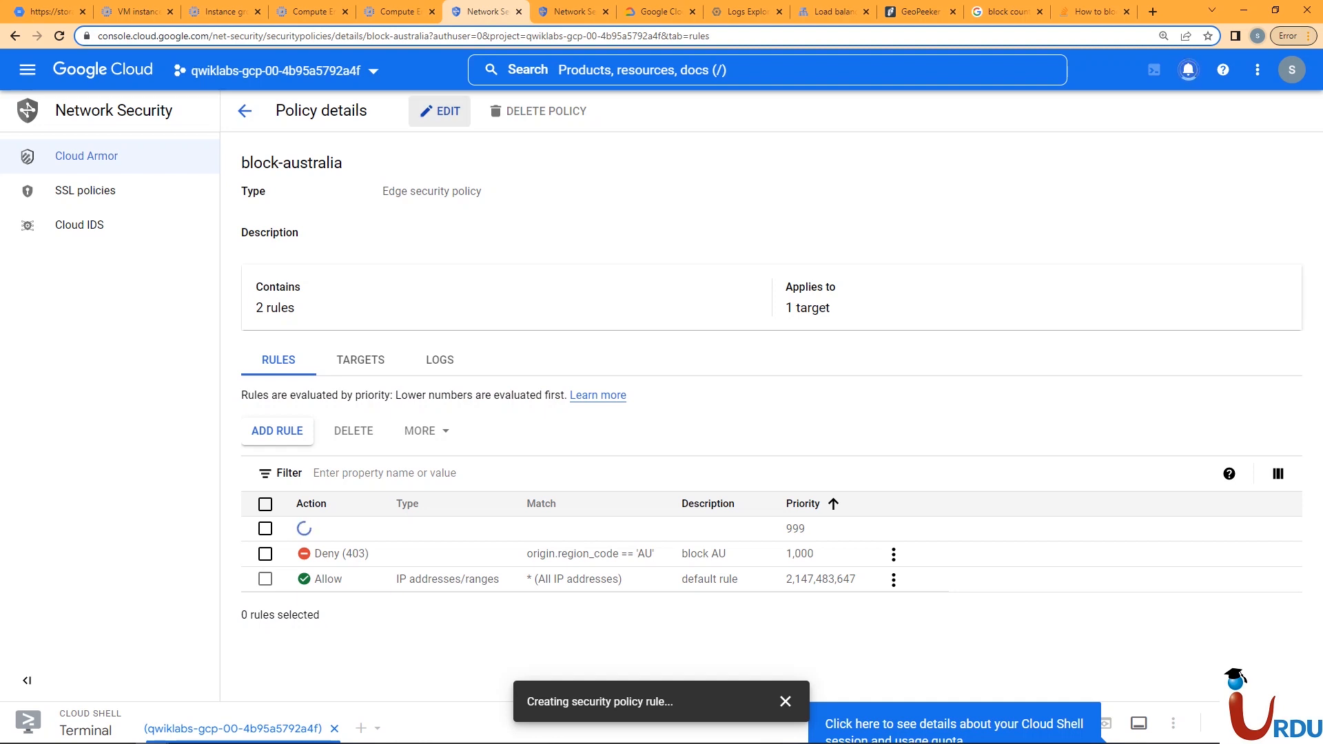
{"action": "left_click", "coordinate": [439, 111]}
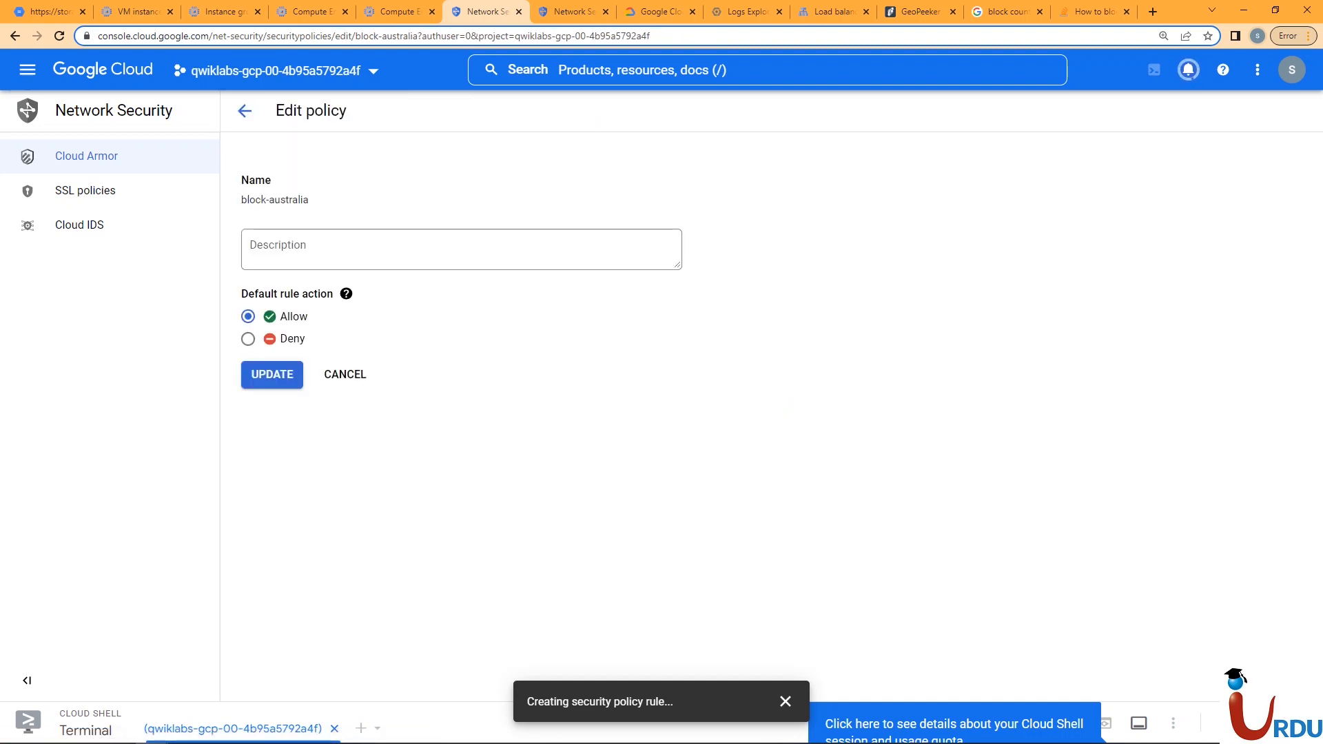
{"action": "left_click", "coordinate": [345, 375]}
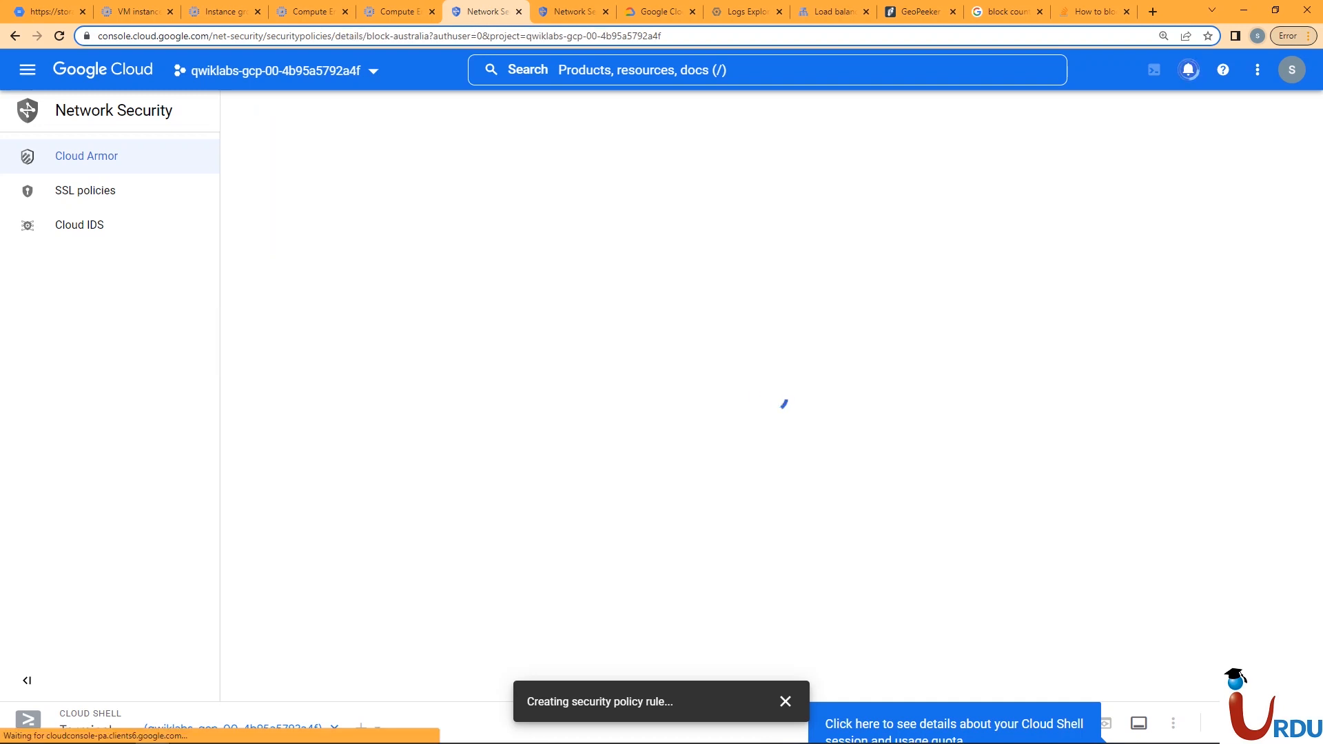
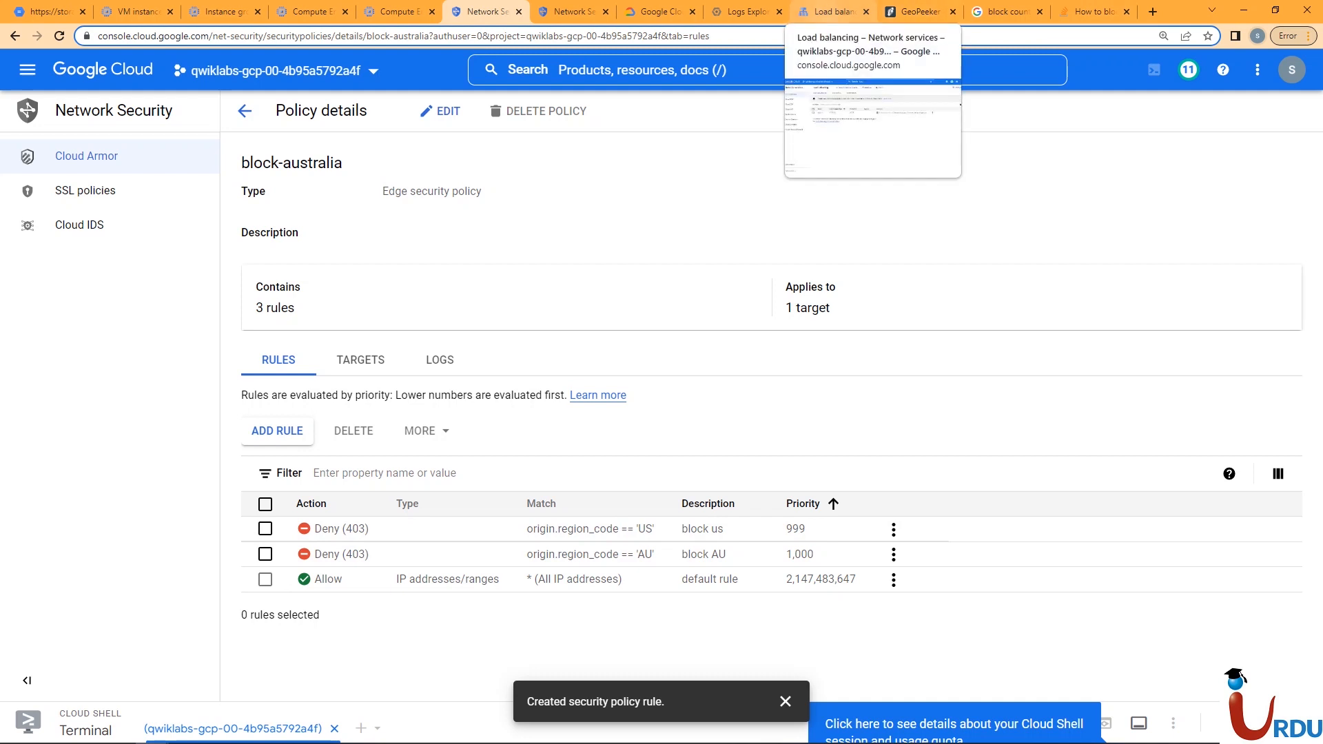
Step: Switch to GeoPeeker and examine how the load balancer address responds from each location, including Virginia and California
{"action": "left_click", "coordinate": [920, 11]}
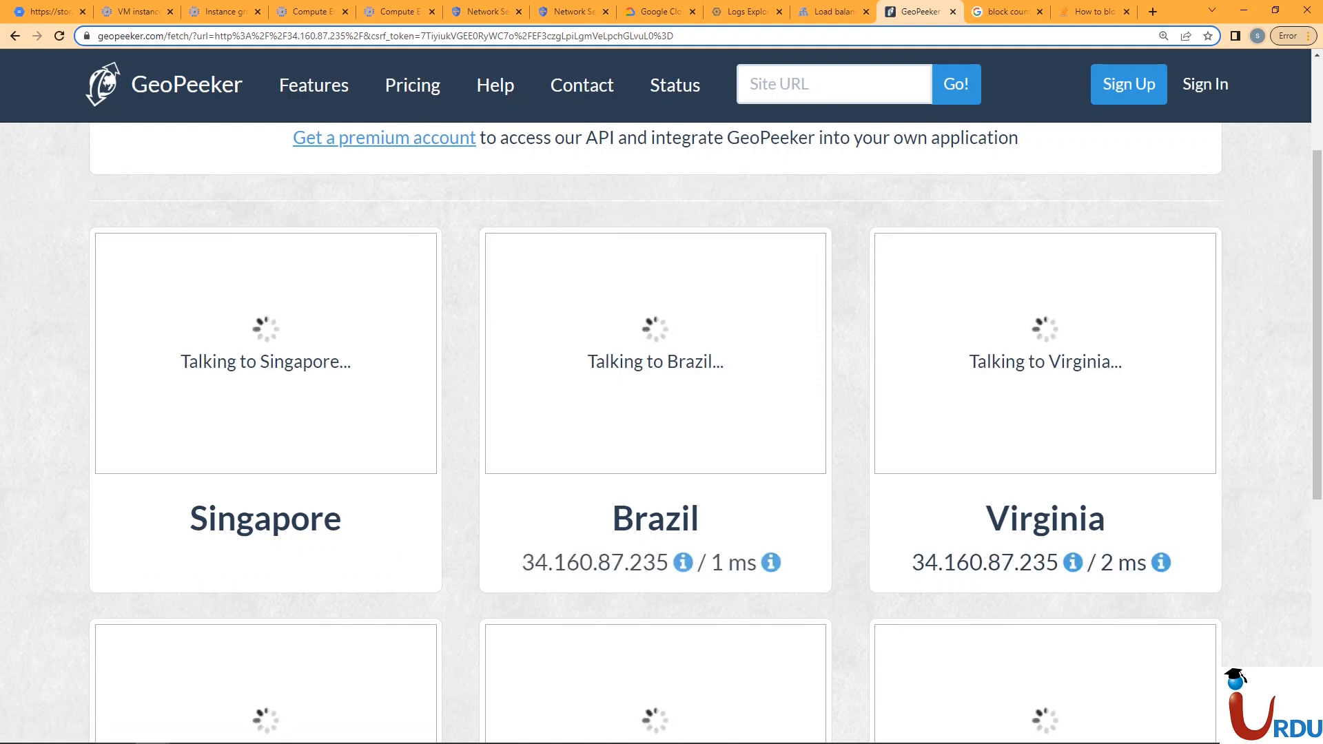
{"action": "left_click_drag", "start_coordinate": [1317, 325], "coordinate": [1317, 337]}
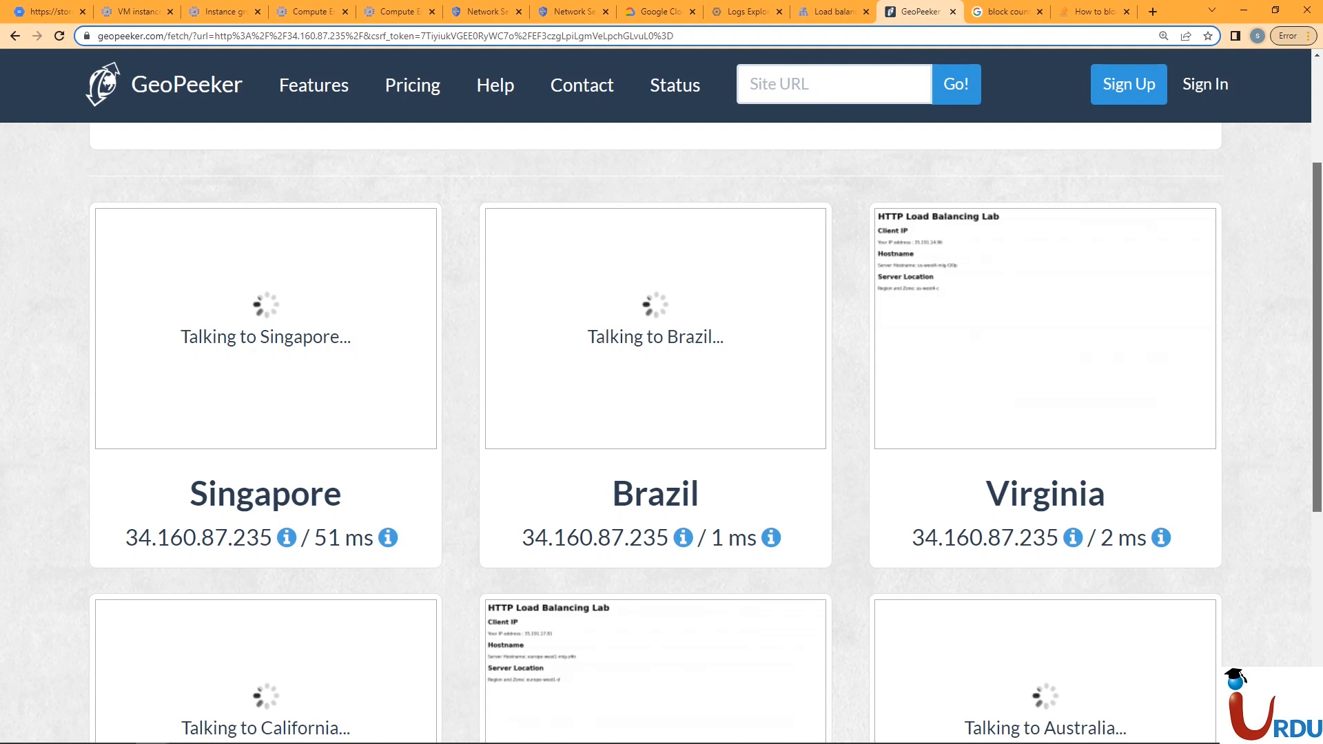
{"action": "left_click_drag", "start_coordinate": [1317, 337], "coordinate": [1317, 396]}
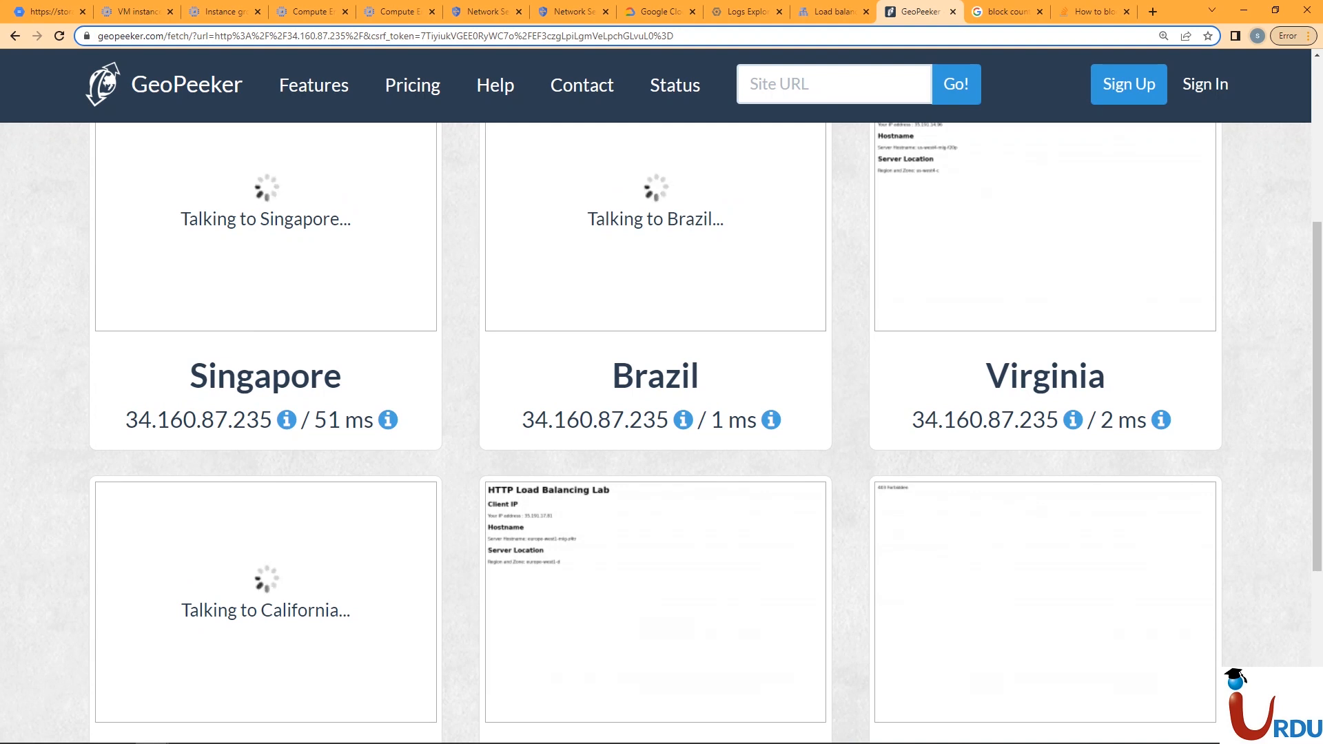
{"action": "scroll", "coordinate": [656, 414], "scroll_direction": "up", "scroll_amount": 2}
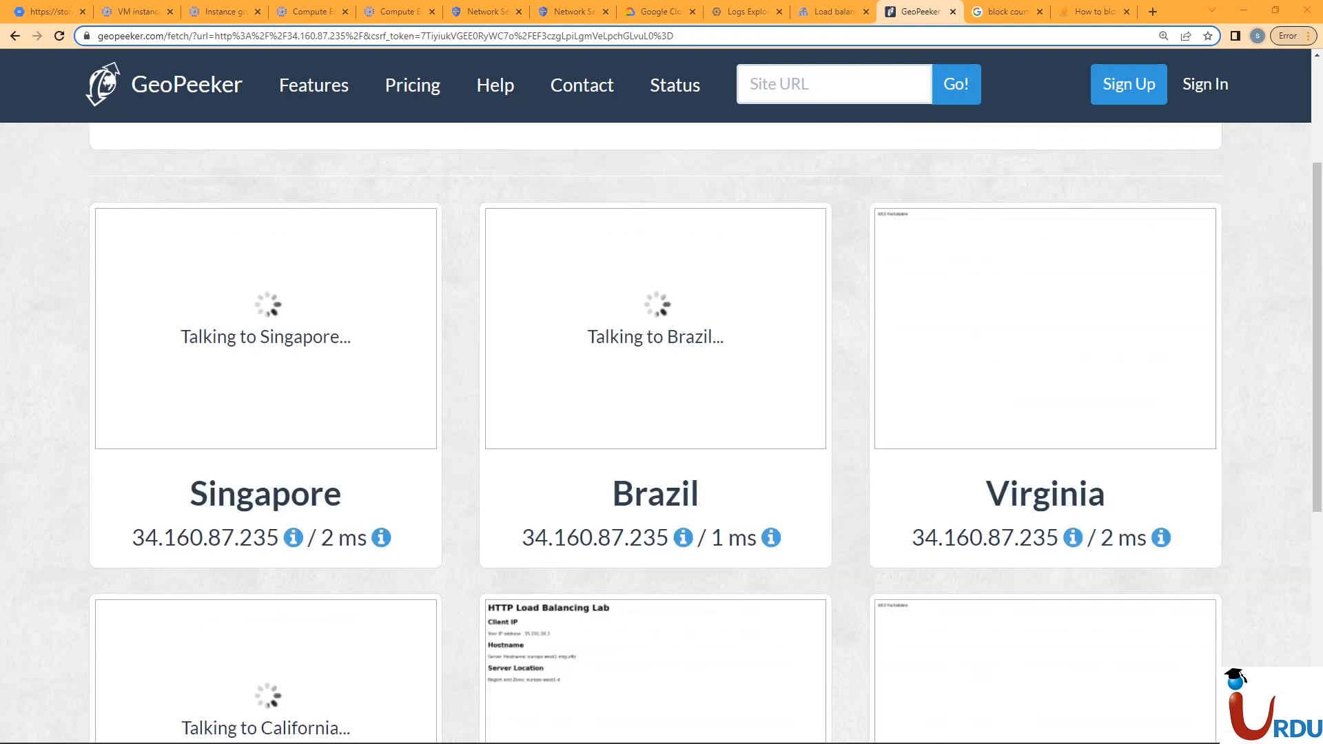
{"action": "scroll", "coordinate": [662, 433], "scroll_direction": "down", "scroll_amount": 1}
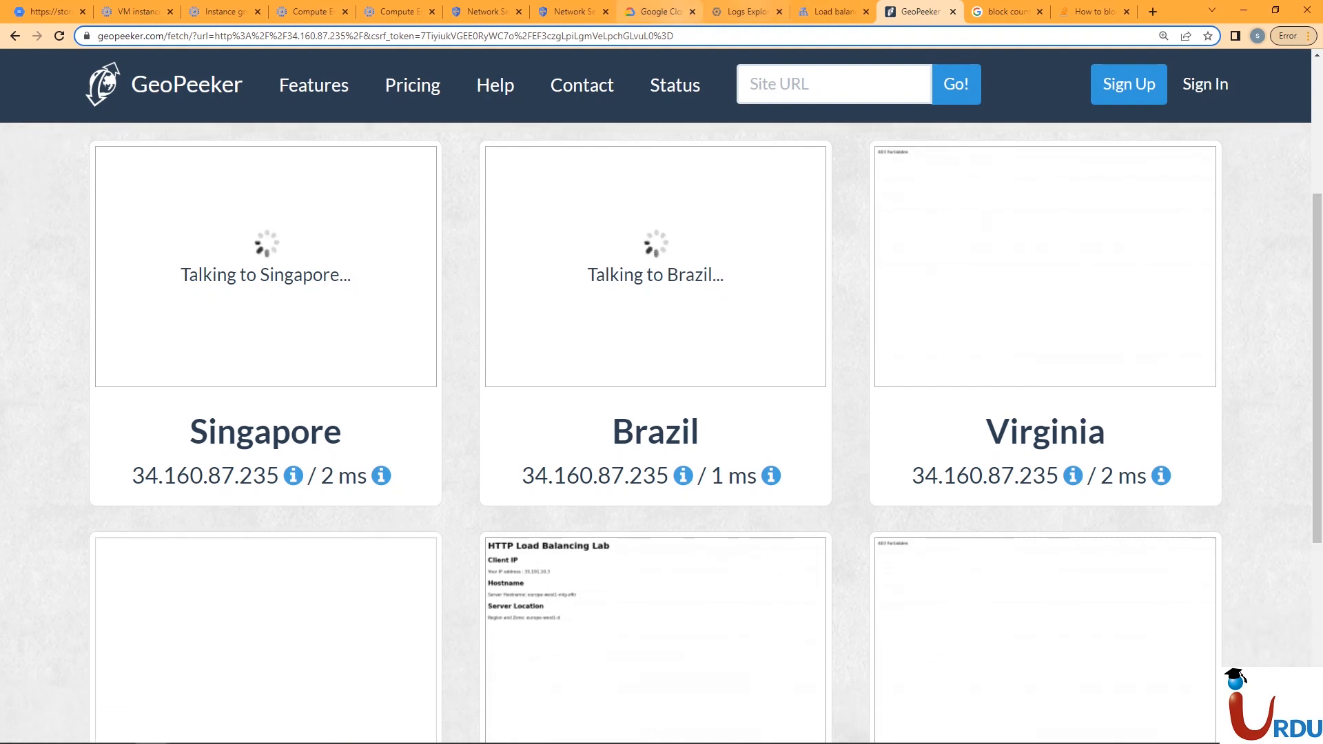
Step: Return to the Cloud Armor policy list and reopen block-australia to review its current rules
{"action": "left_click", "coordinate": [832, 11]}
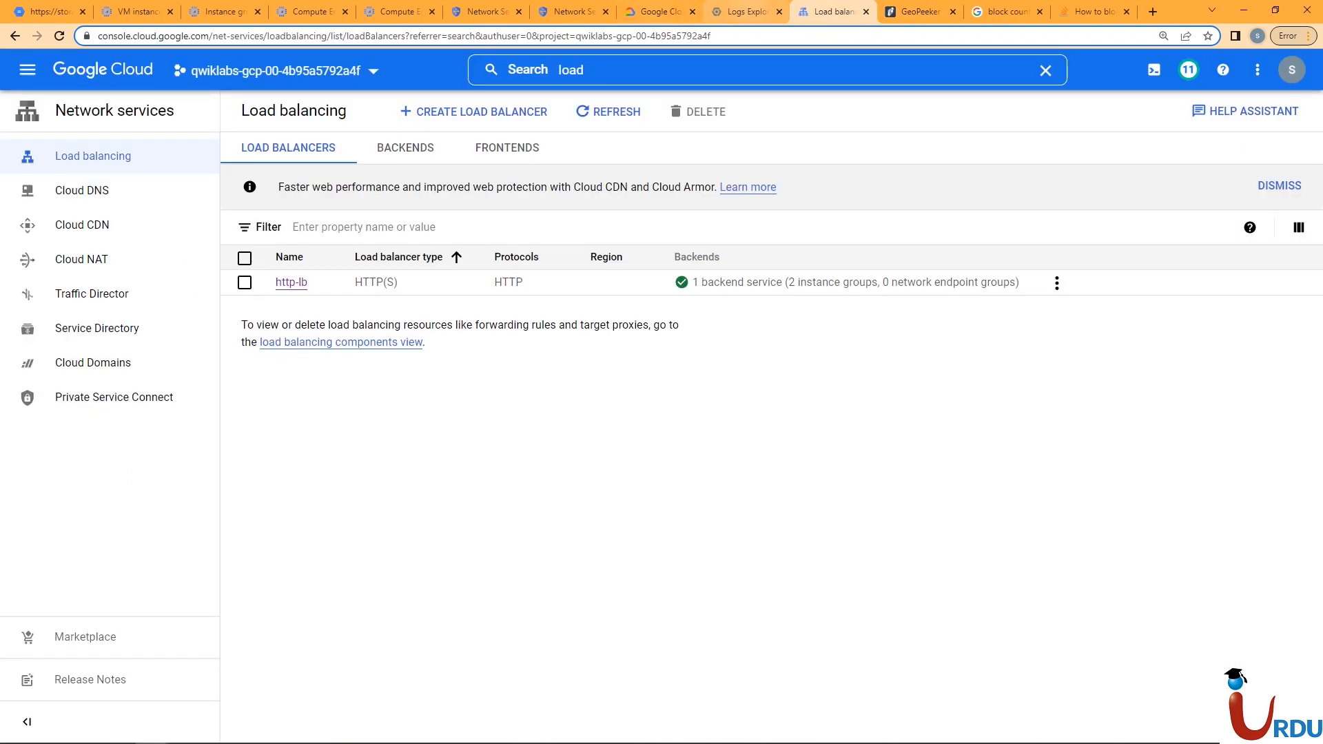
{"action": "left_click", "coordinate": [570, 12]}
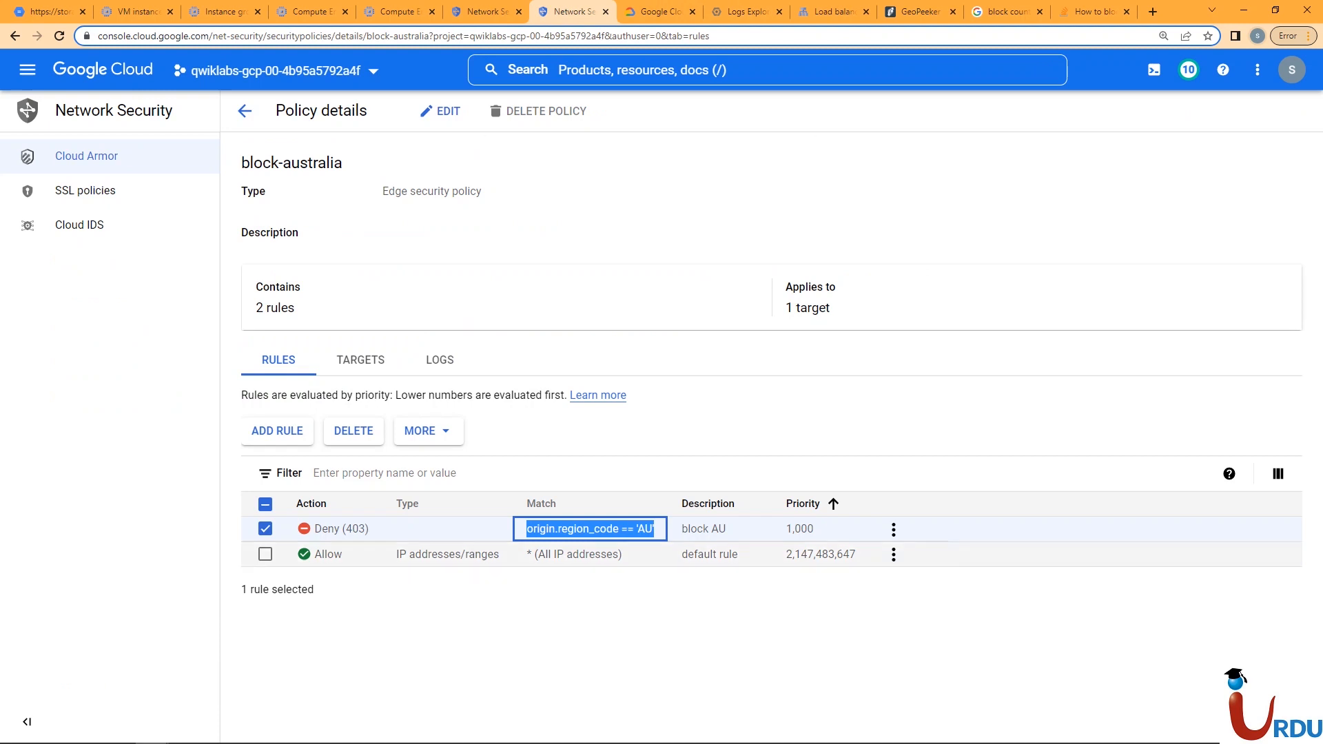
{"action": "left_click", "coordinate": [827, 624]}
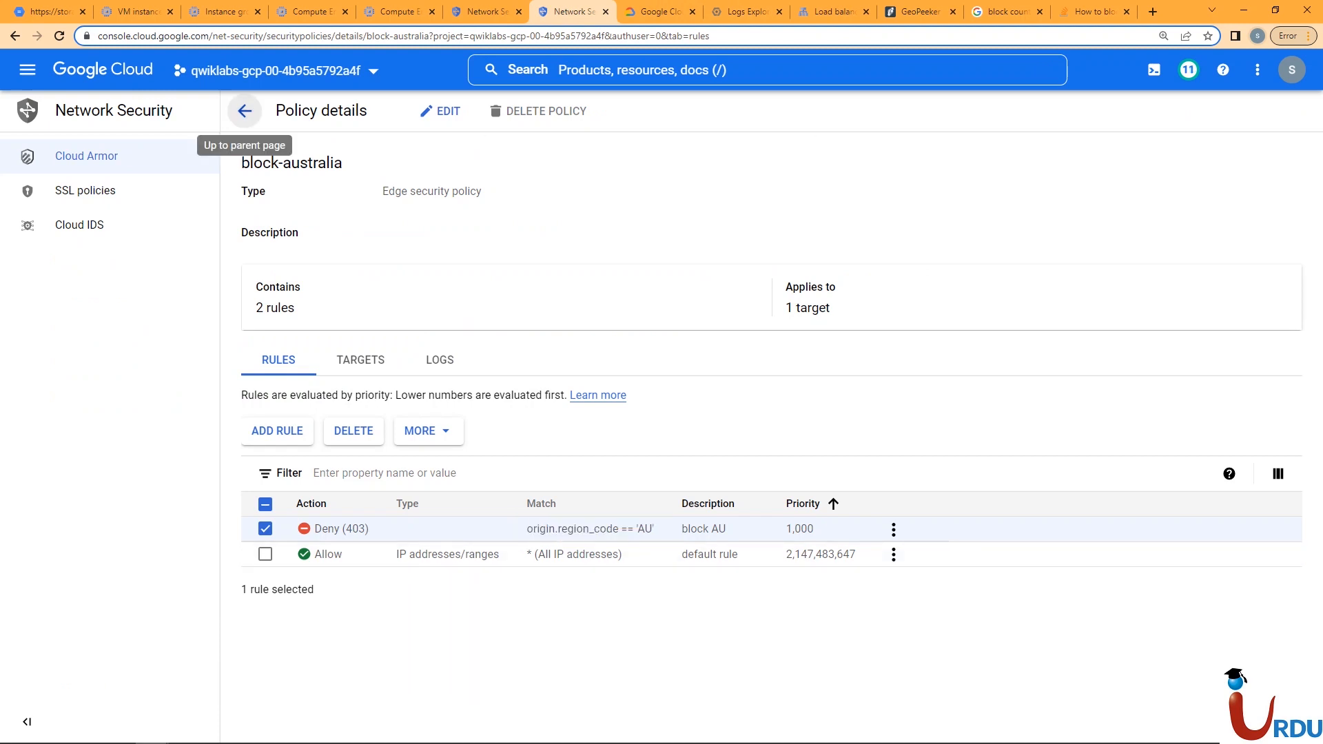
{"action": "left_click", "coordinate": [245, 111]}
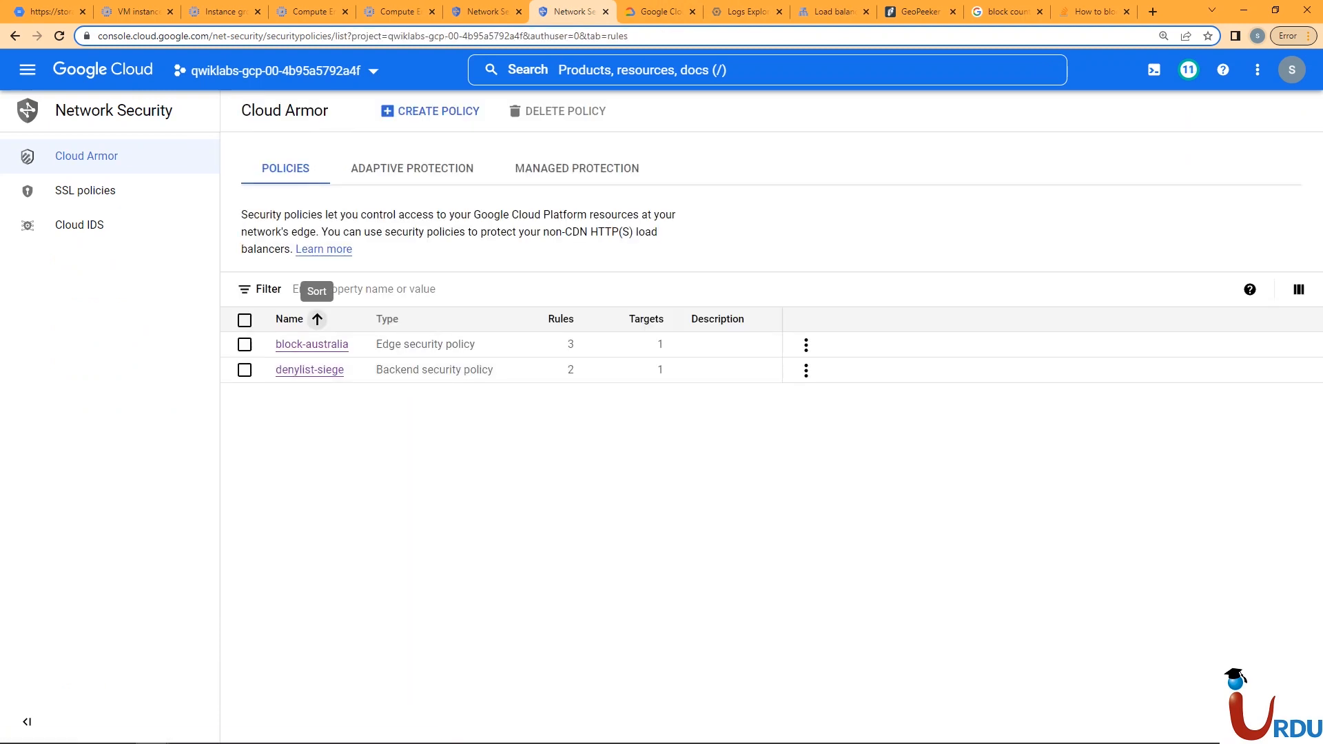
{"action": "left_click", "coordinate": [311, 344]}
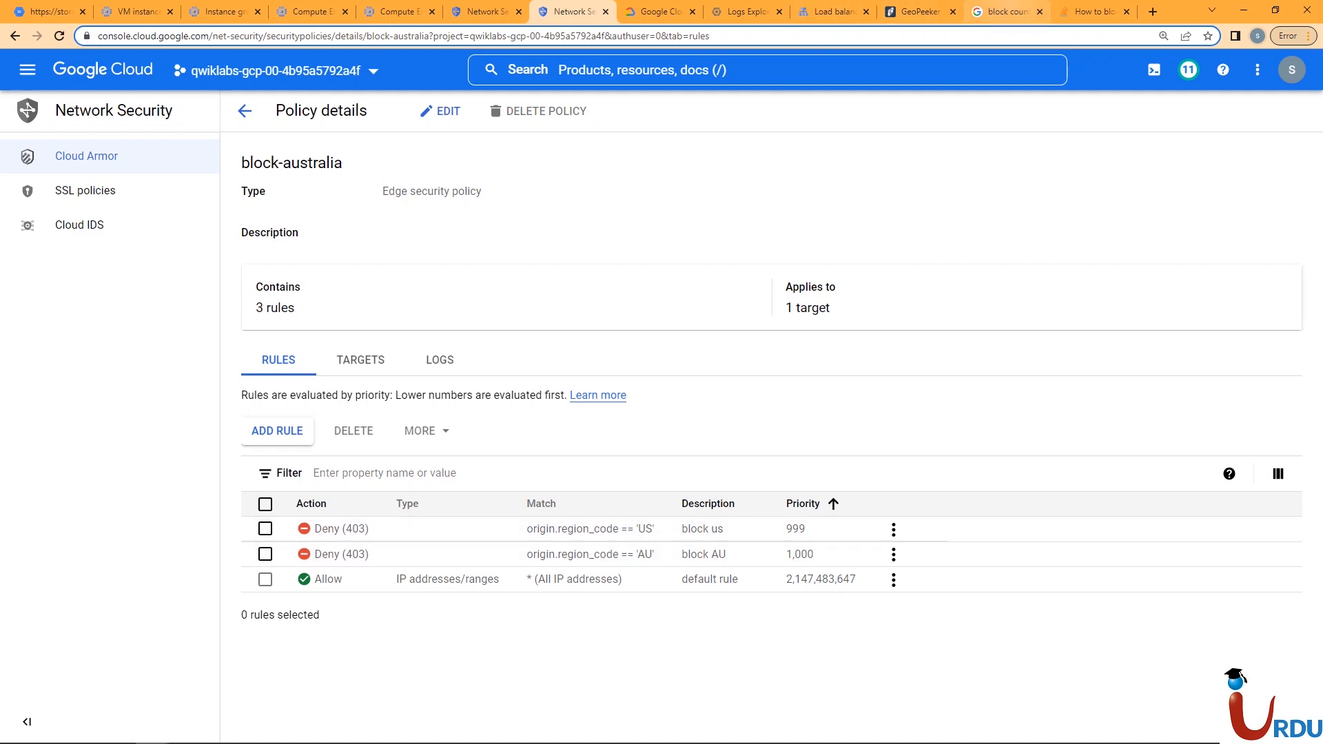
Step: Switch back to GeoPeeker and inspect the US and other location snapshots, enlarging several of them to read the responses
{"action": "left_click", "coordinate": [921, 12]}
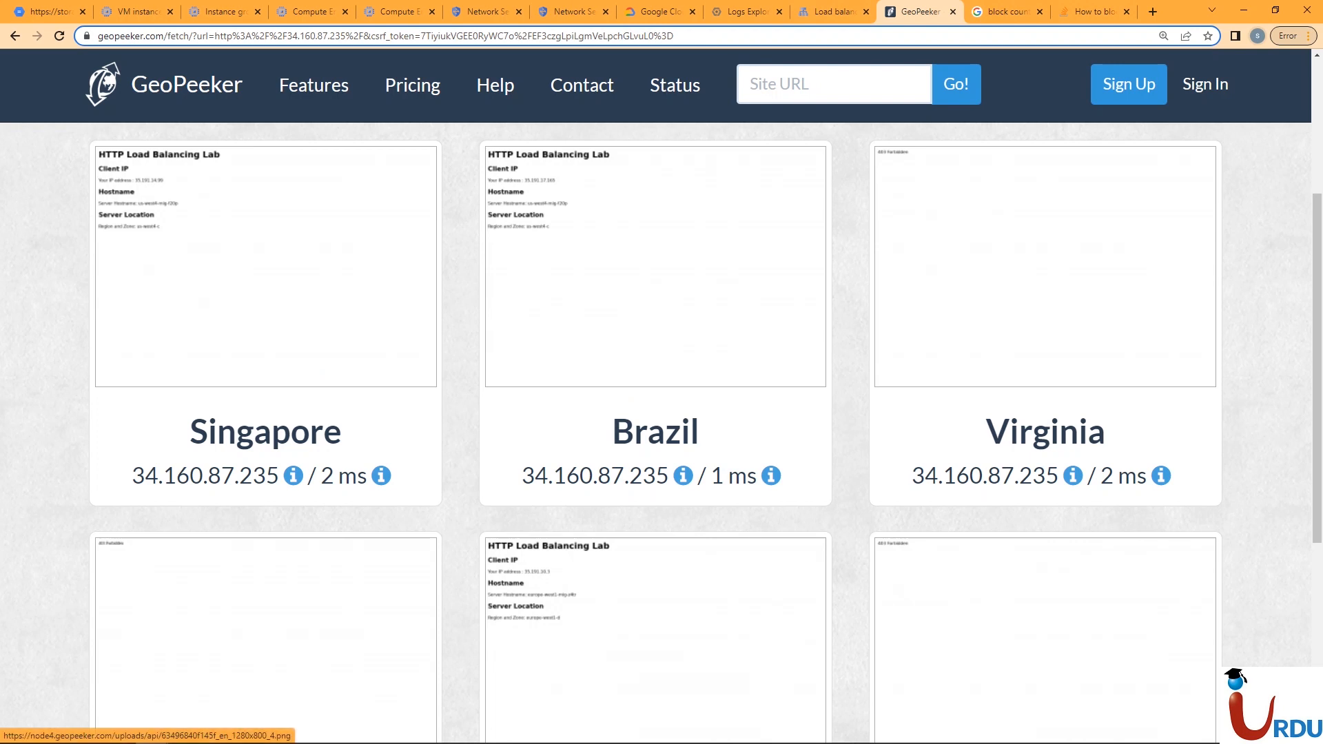
{"action": "scroll", "coordinate": [662, 434], "scroll_direction": "down", "scroll_amount": 2}
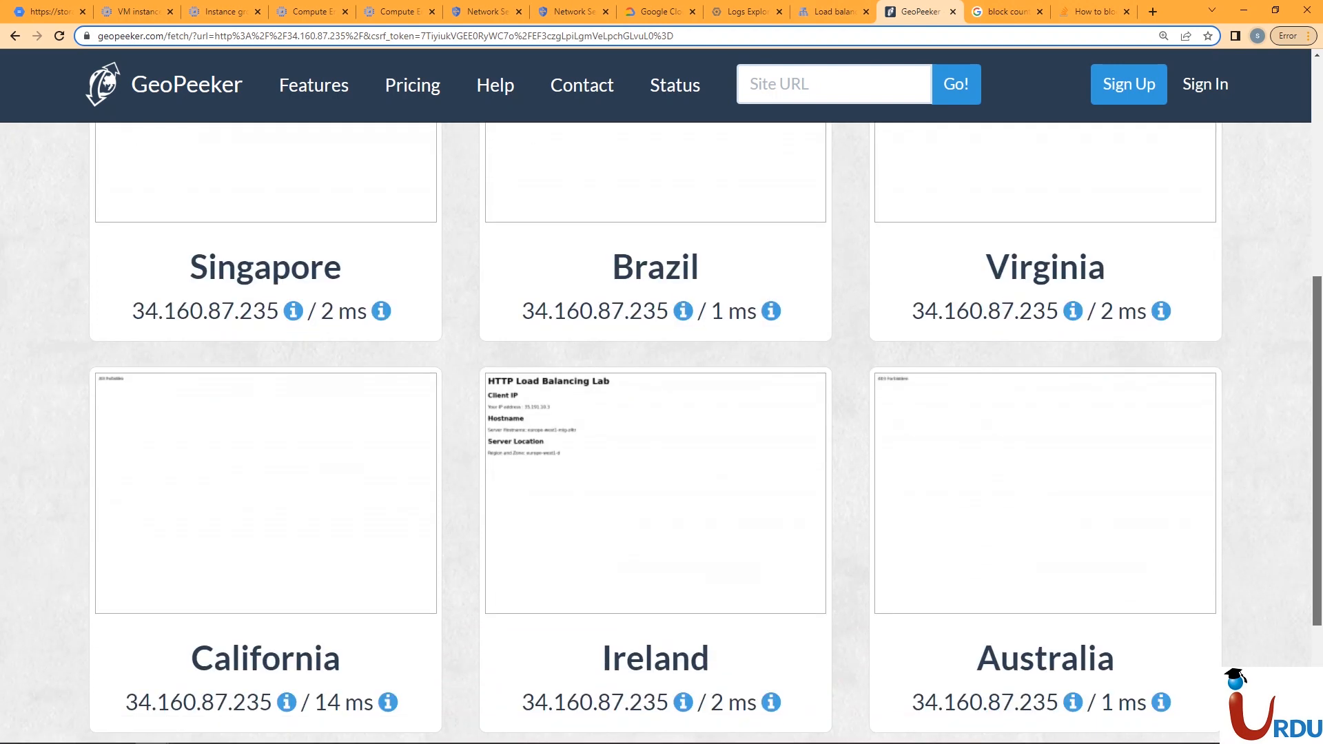
{"action": "left_click", "coordinate": [655, 508]}
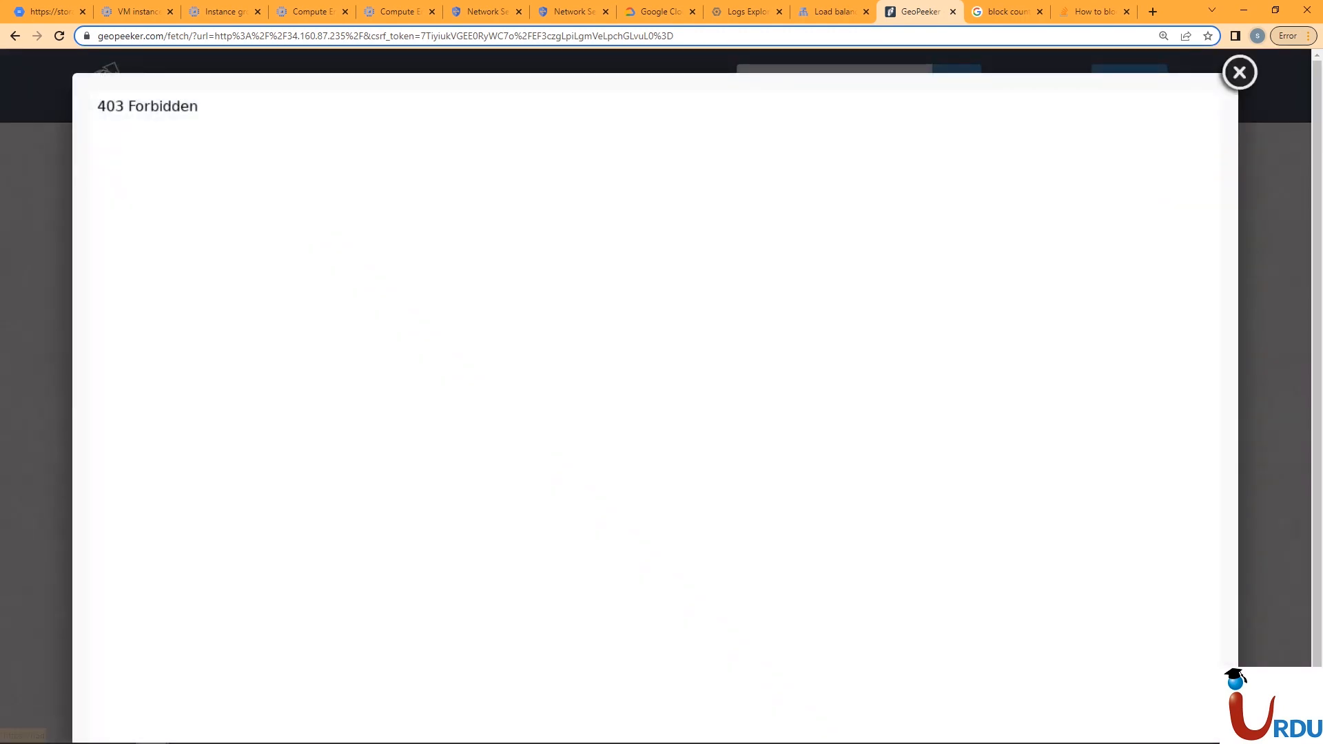
{"action": "left_click", "coordinate": [1240, 72]}
{"action": "left_click", "coordinate": [656, 507]}
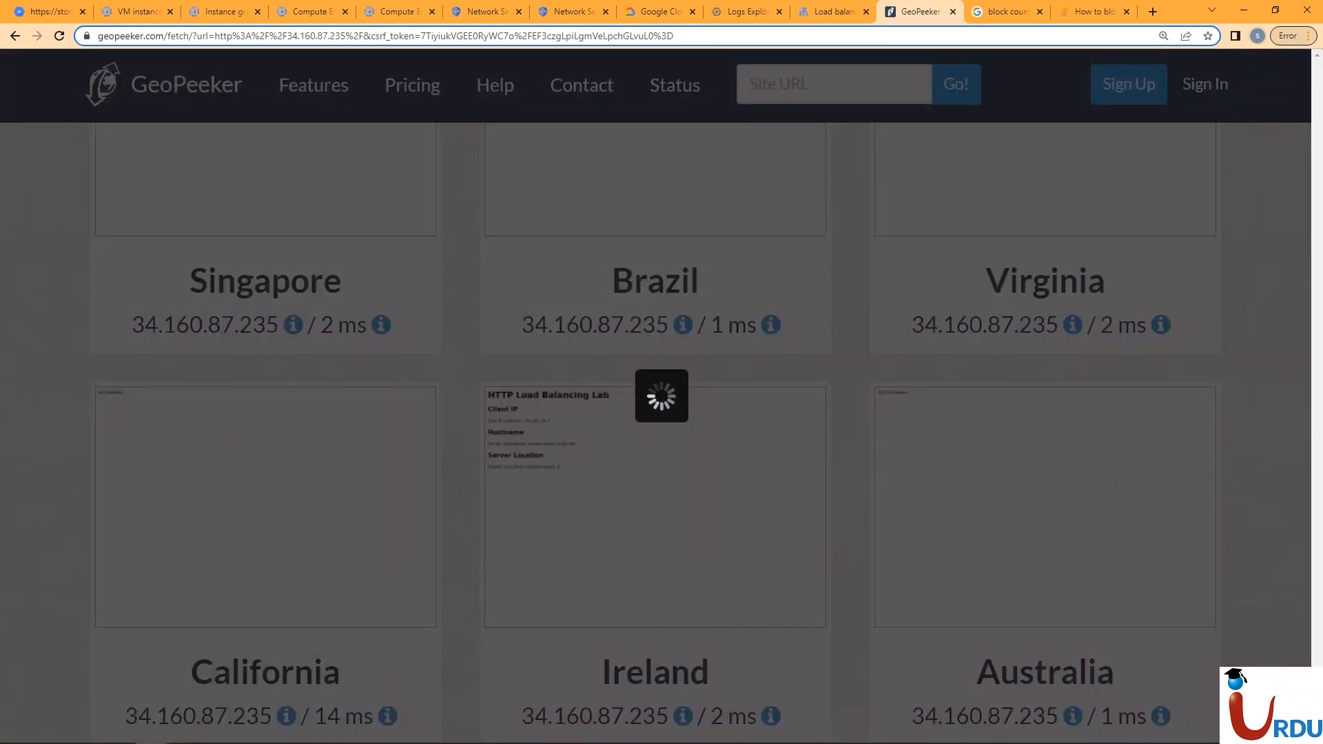
{"action": "left_click", "coordinate": [1240, 72]}
{"action": "left_click", "coordinate": [1045, 181]}
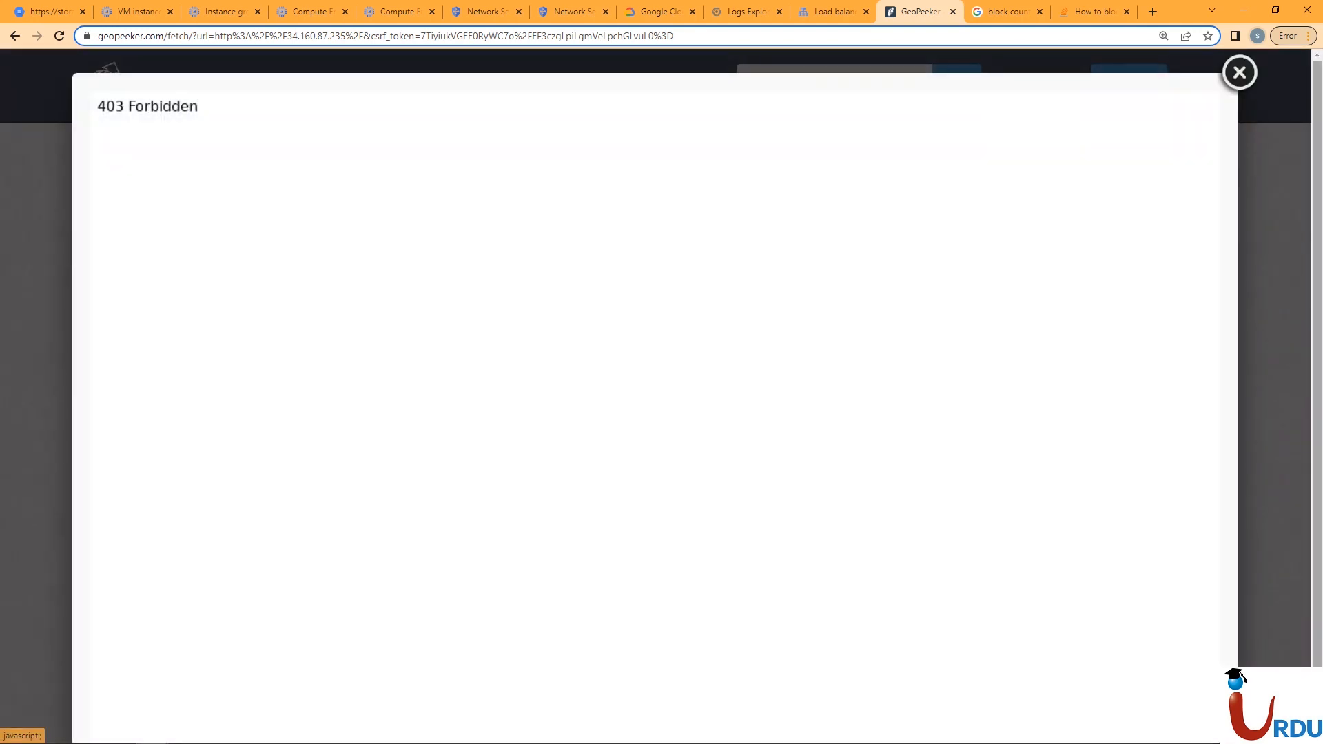
{"action": "left_click", "coordinate": [1239, 73]}
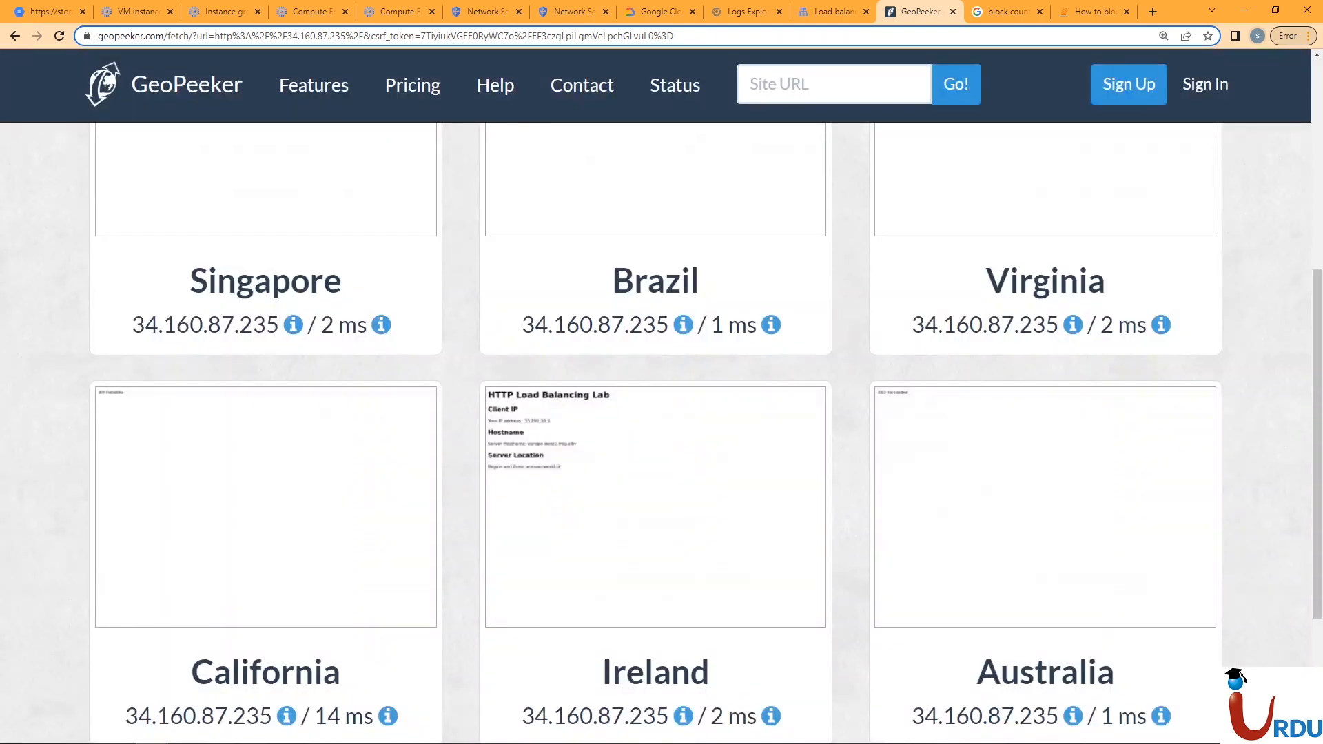
{"action": "scroll", "coordinate": [661, 413], "scroll_direction": "up", "scroll_amount": 5}
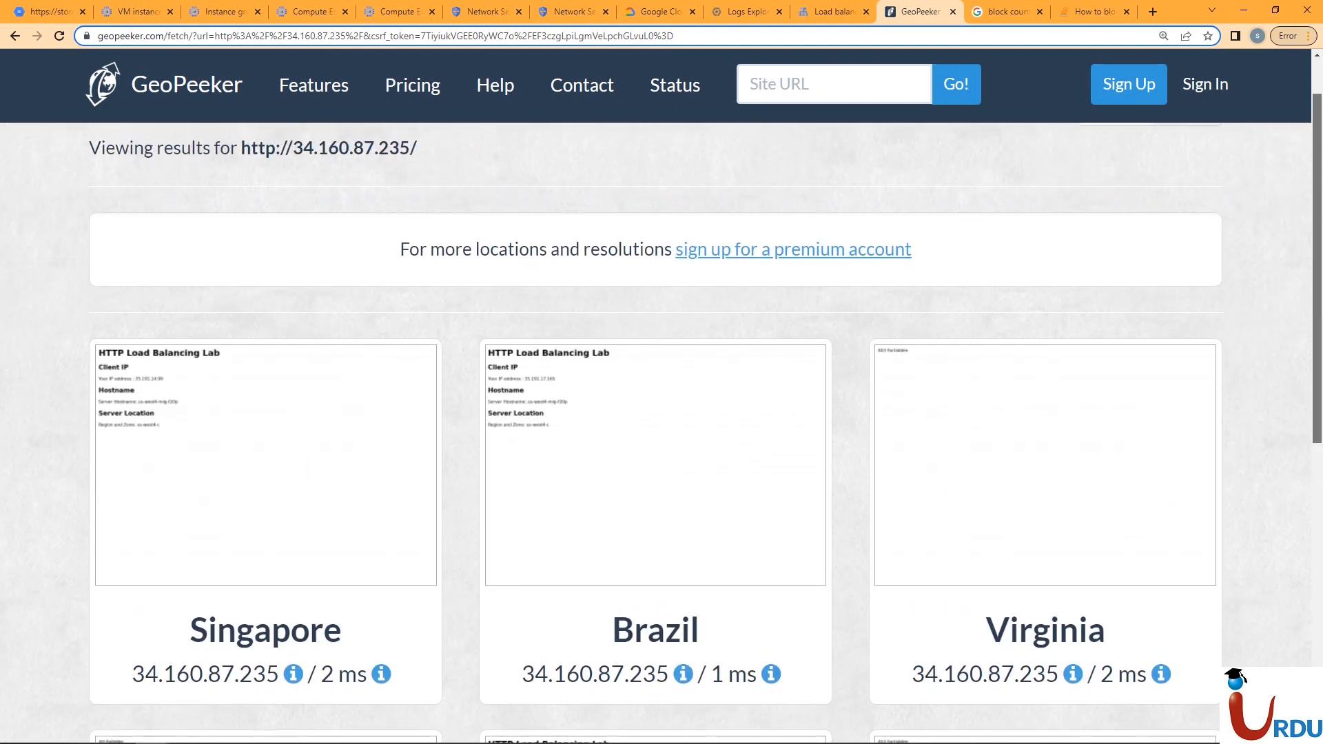
{"action": "scroll", "coordinate": [661, 413], "scroll_direction": "up", "scroll_amount": 1}
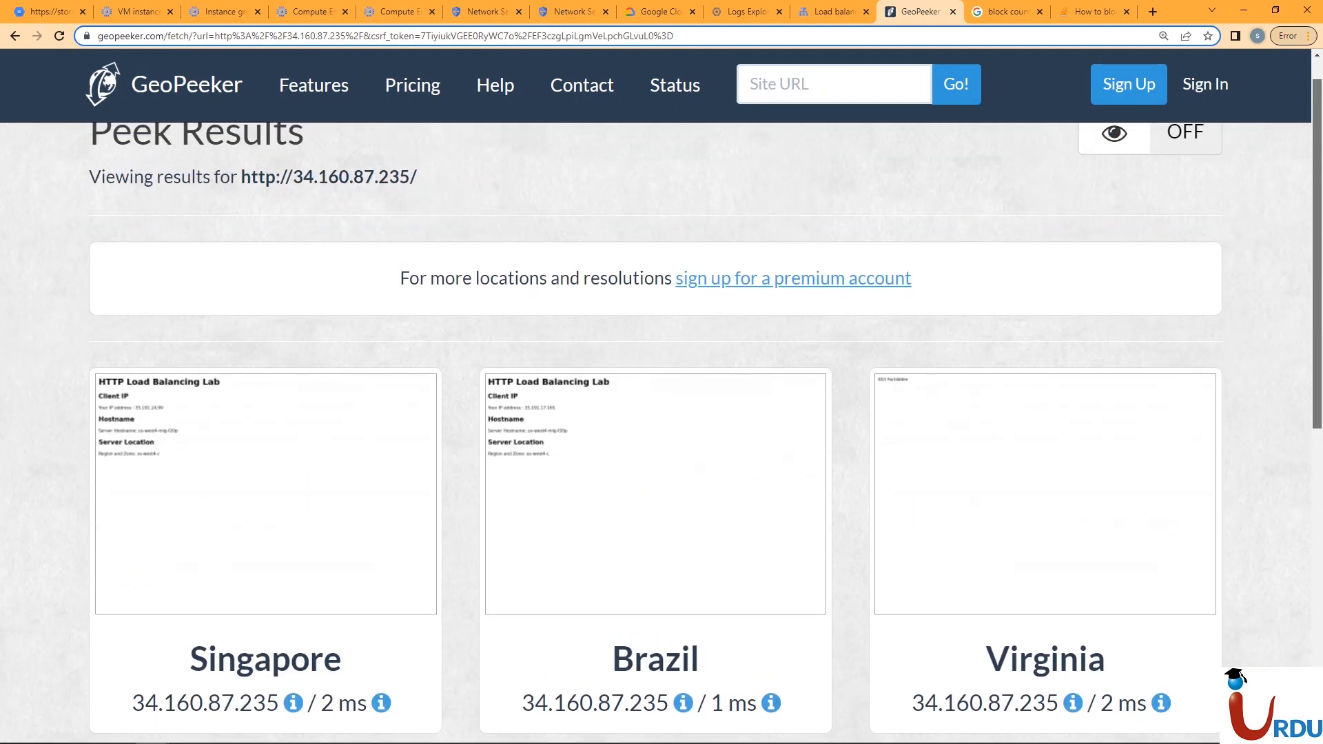
Step: Close the block country search page, switch to Logs Explorer, and expand the 18:28:28.986 log entry
{"action": "key", "text": "ctrl+Tab"}
{"action": "key", "text": "ctrl+w"}
{"action": "key", "text": "ctrl+shift+Tab"}
{"action": "key", "text": "ctrl+shift+Tab"}
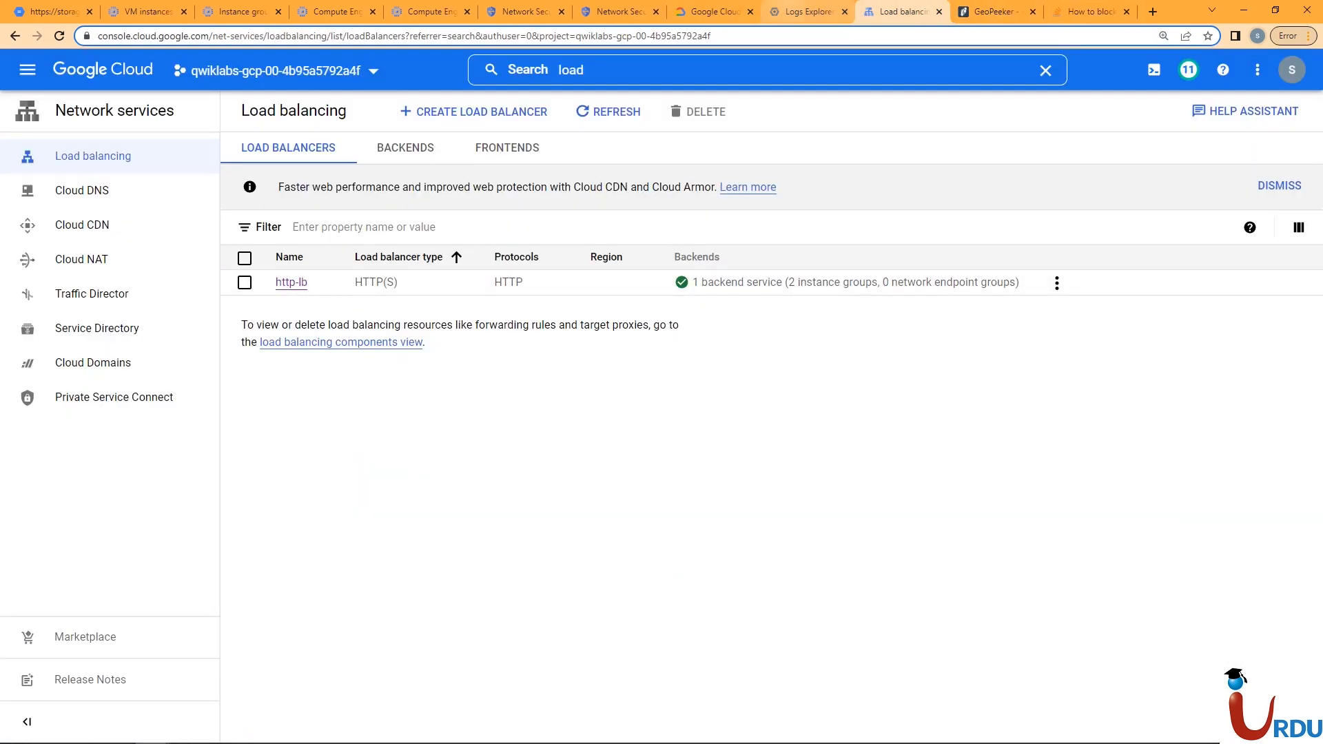
{"action": "key", "text": "ctrl+shift+Tab"}
{"action": "key", "text": "ctrl+shift+Tab"}
{"action": "key", "text": "ctrl+shift+Tab"}
{"action": "key", "text": "ctrl+Tab"}
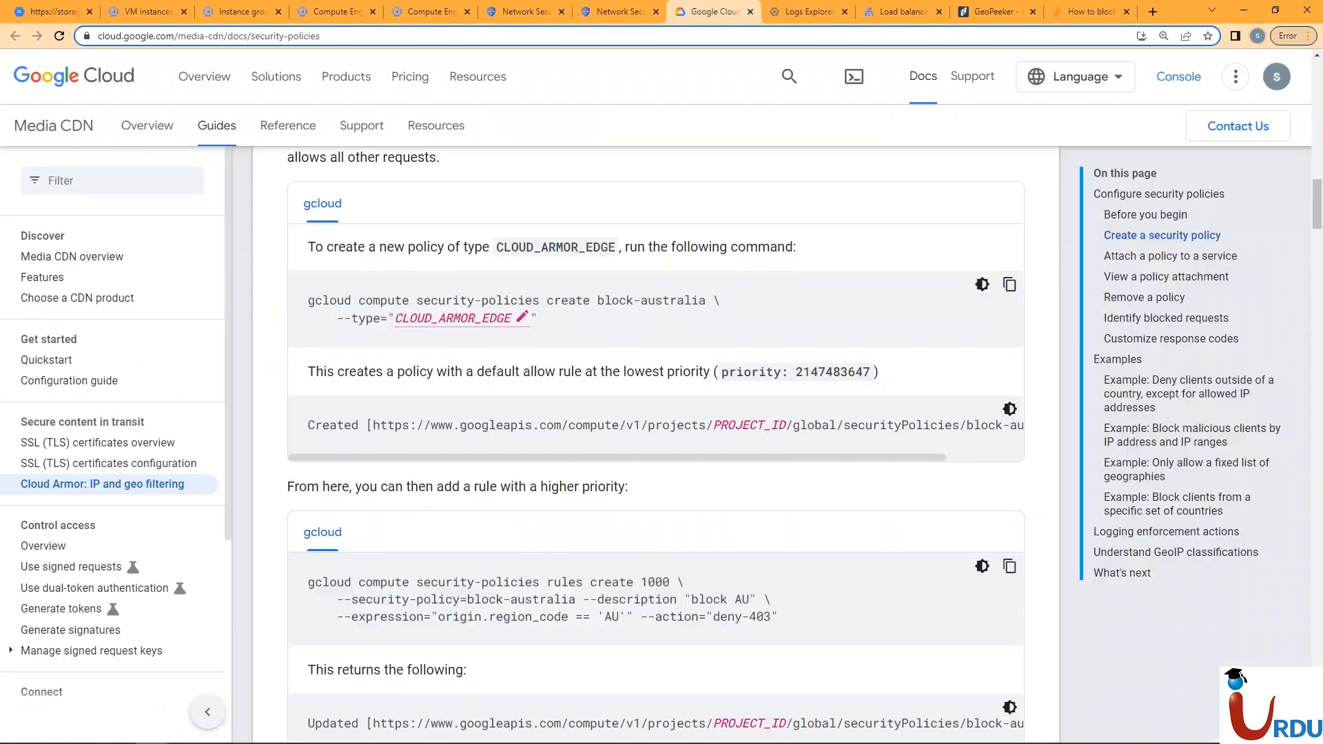
{"action": "key", "text": "ctrl+Tab"}
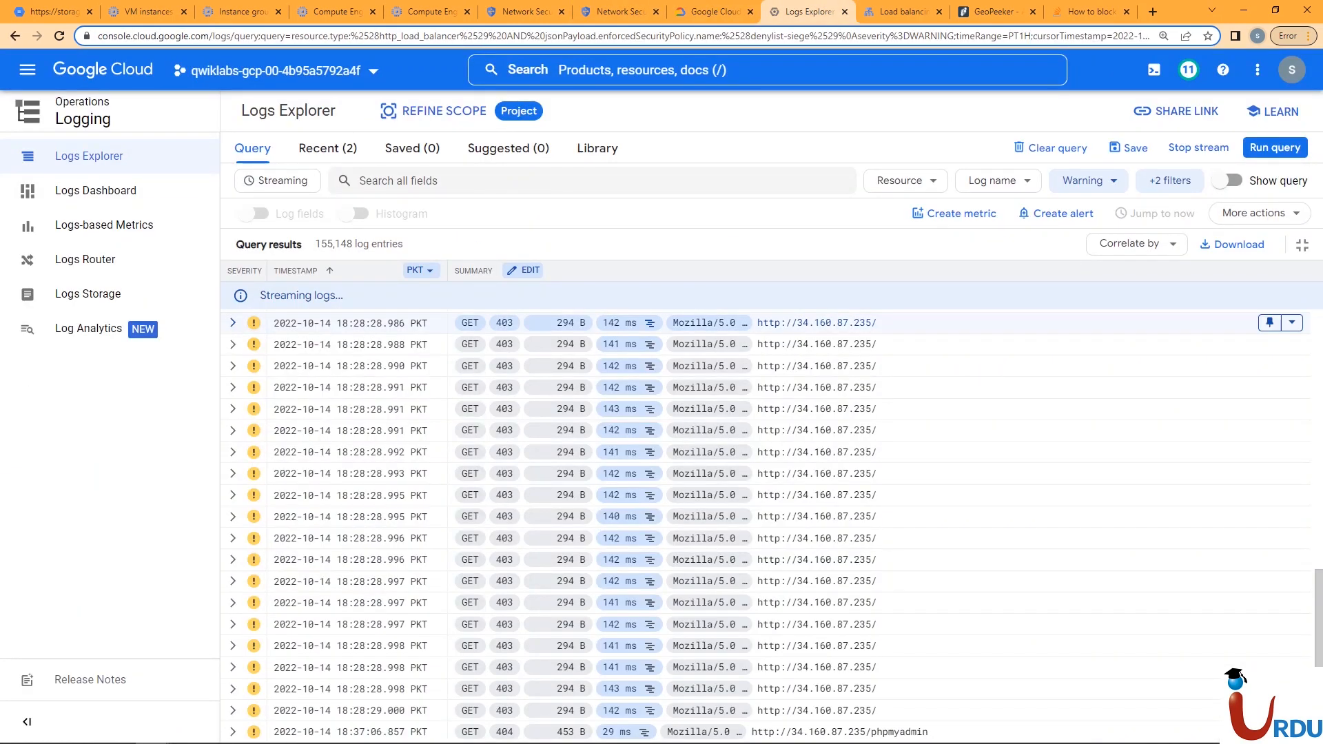
{"action": "left_click", "coordinate": [233, 323]}
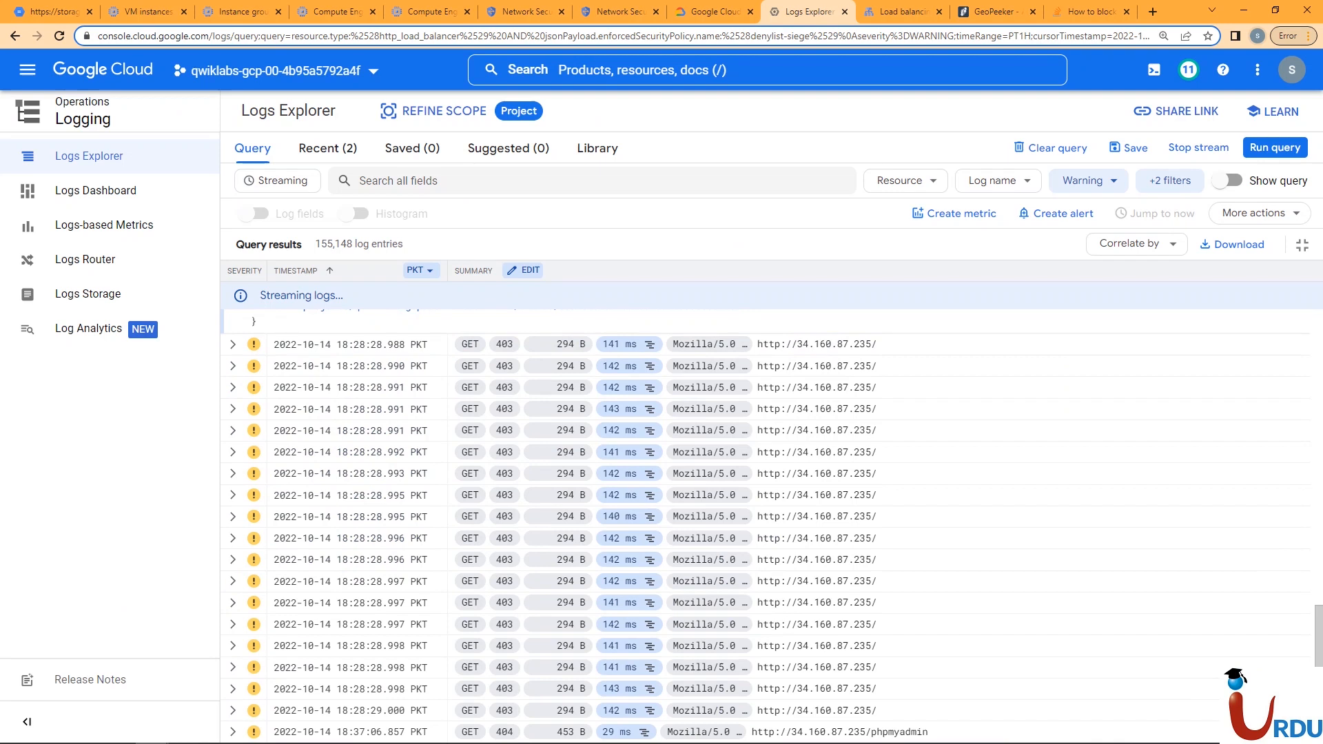
Step: Expand the enforcedSecurityPolicy details of the open log entry, examine them, and collapse the entry again
{"action": "scroll", "coordinate": [766, 524], "scroll_direction": "up", "scroll_amount": 4}
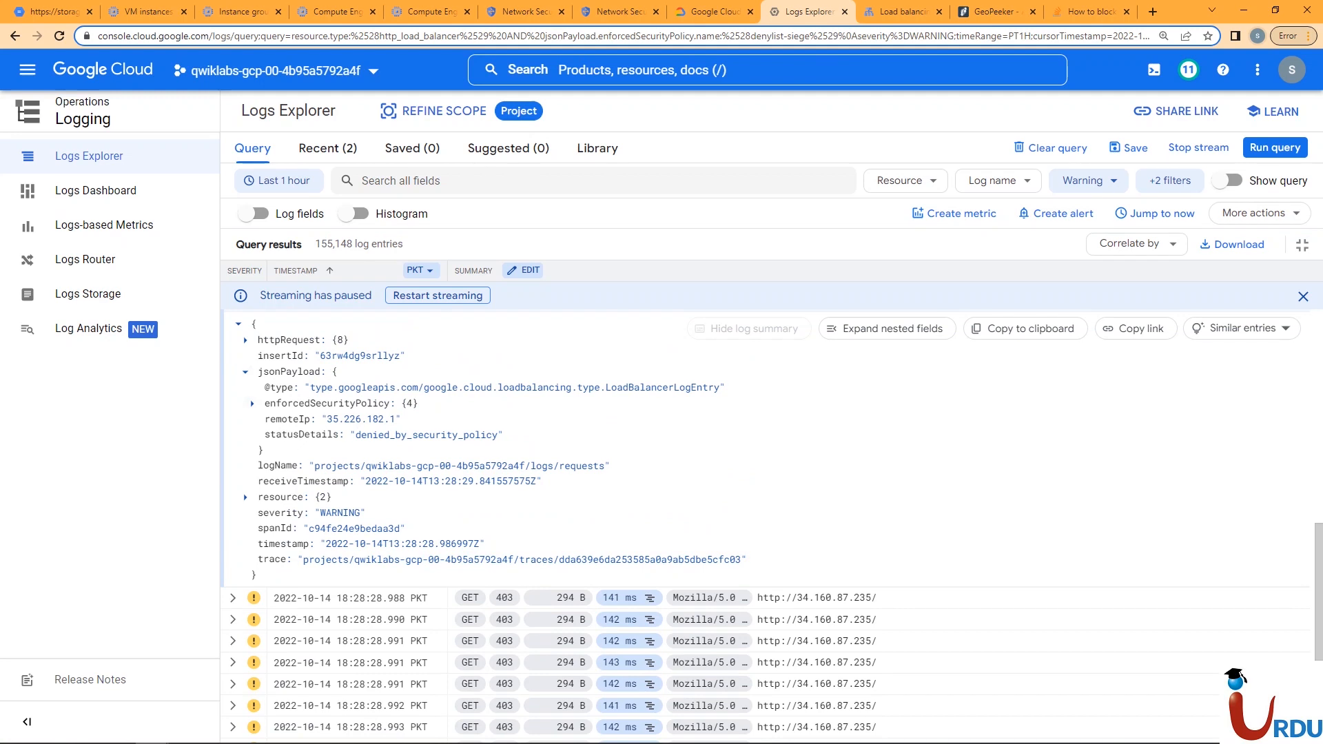
{"action": "left_click", "coordinate": [253, 403]}
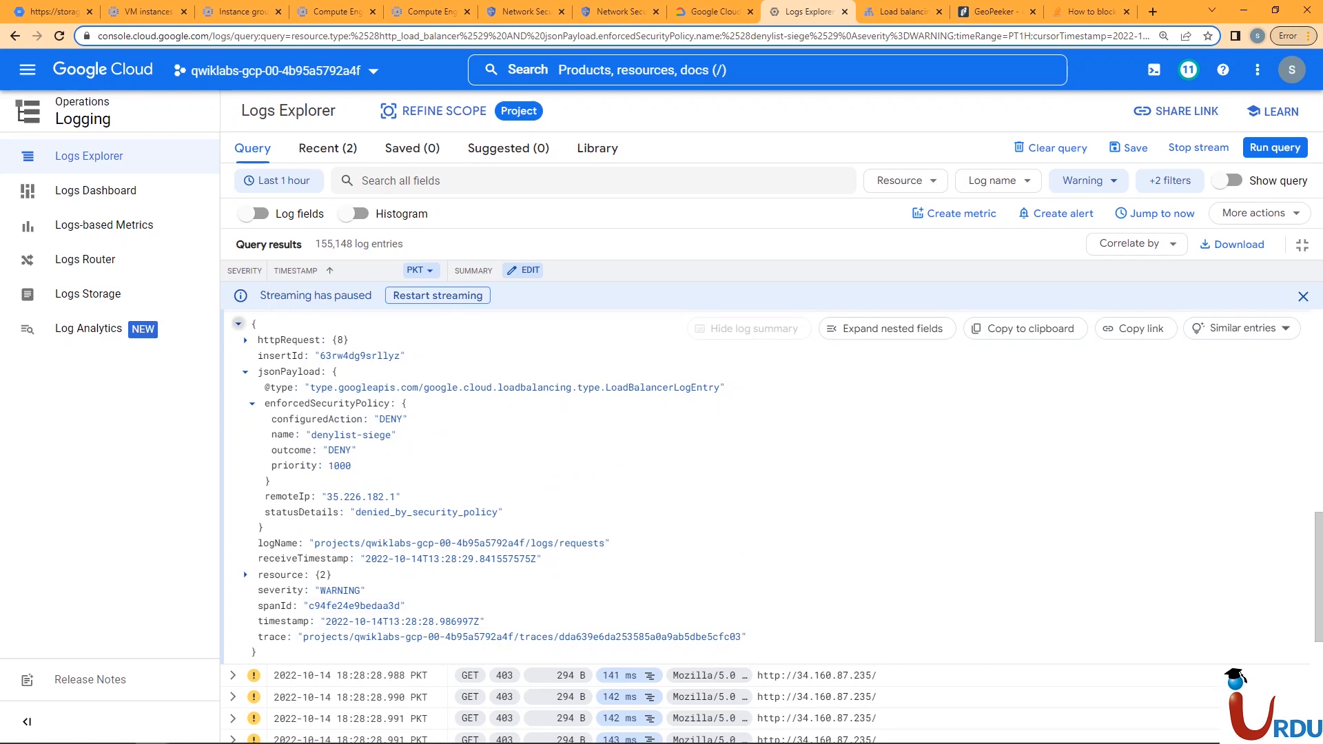
{"action": "left_click", "coordinate": [238, 323]}
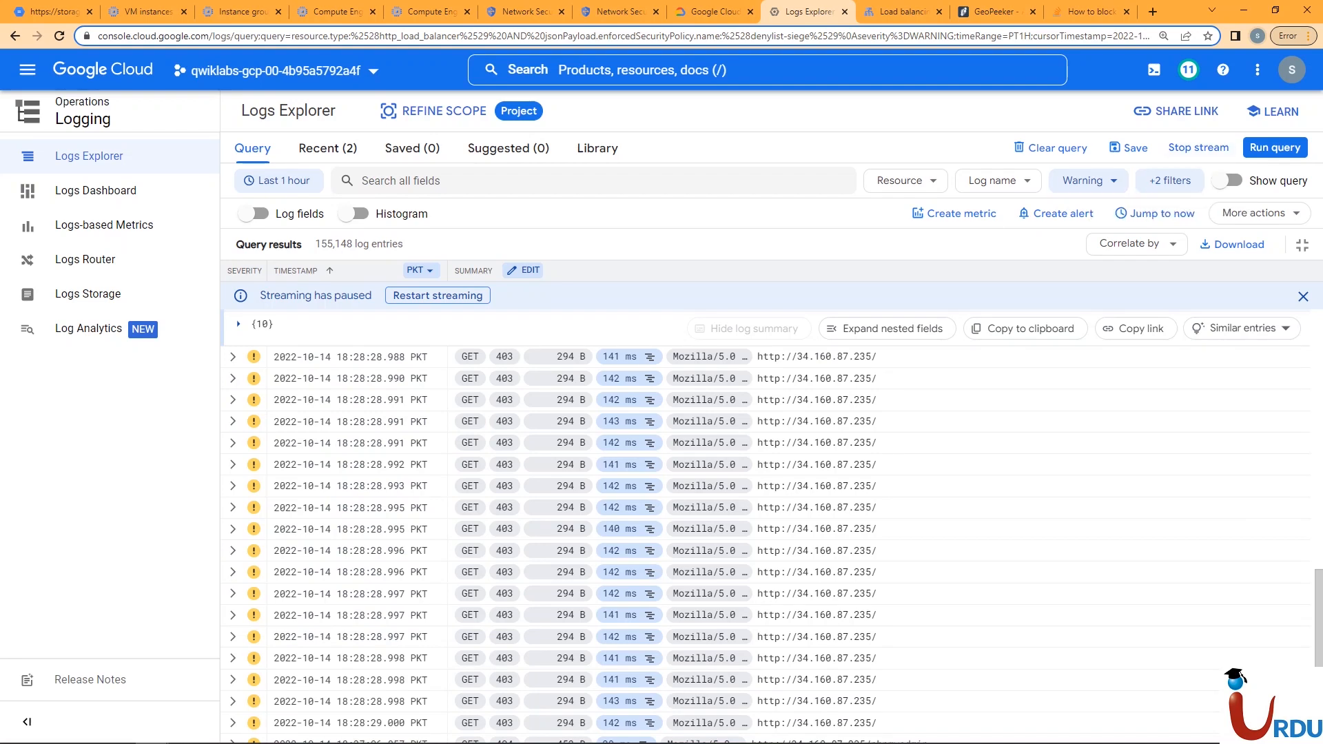
{"action": "left_click", "coordinate": [1156, 213]}
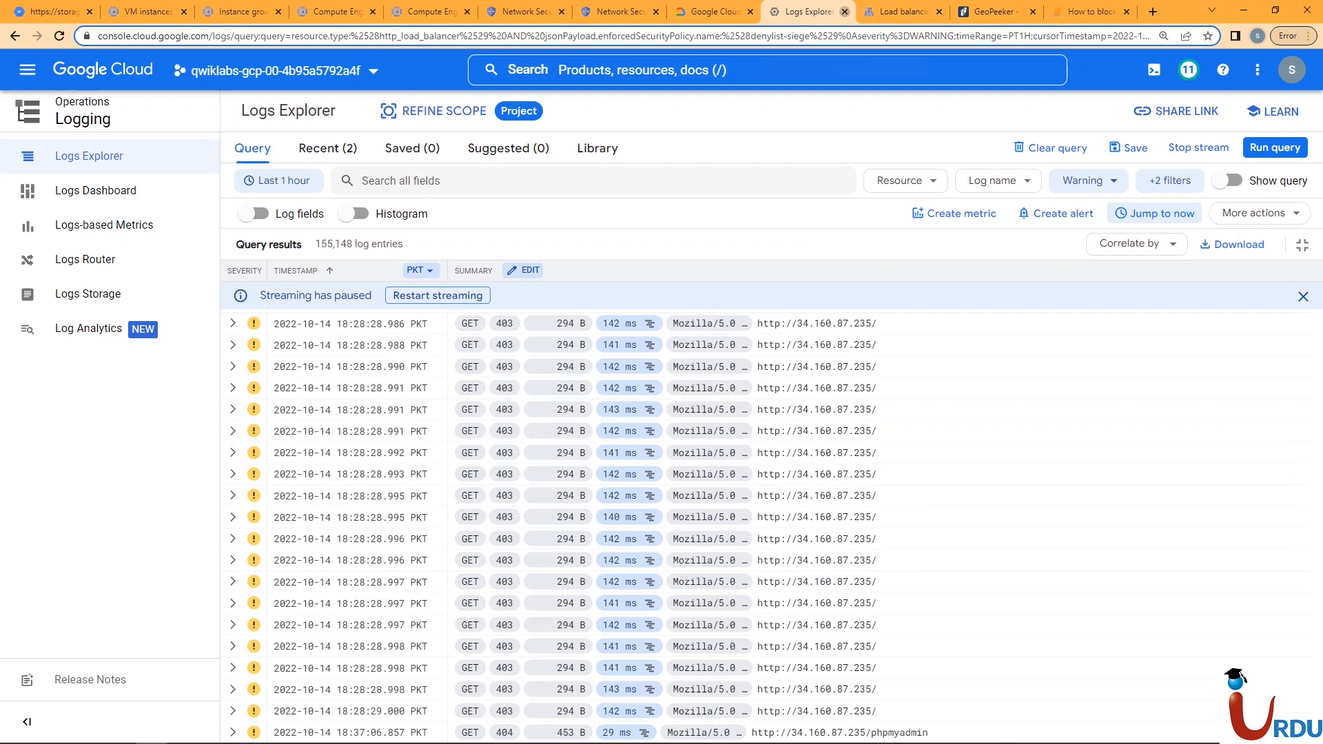
Step: Close the Logs Explorer and Load balancing pages and reopen block-australia from the Cloud Armor policy list
{"action": "left_click", "coordinate": [845, 11]}
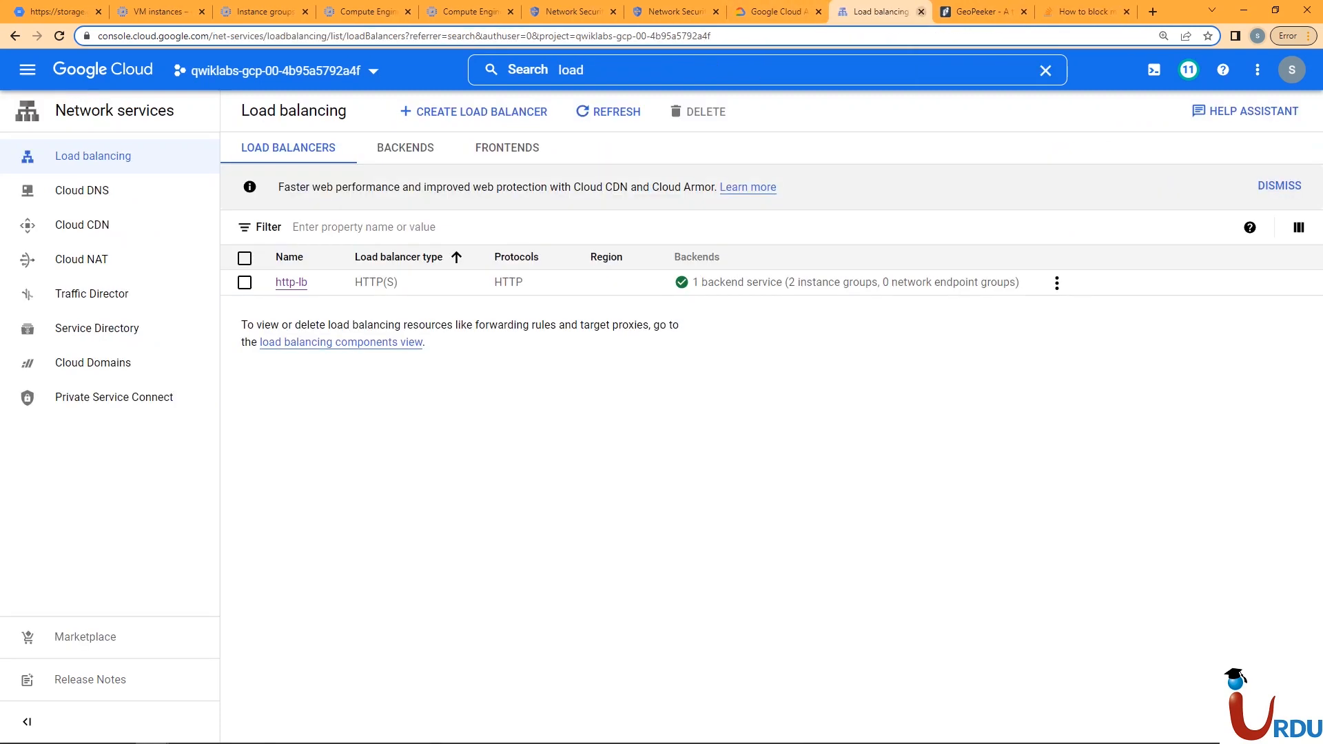
{"action": "left_click", "coordinate": [922, 11]}
{"action": "left_click", "coordinate": [675, 12]}
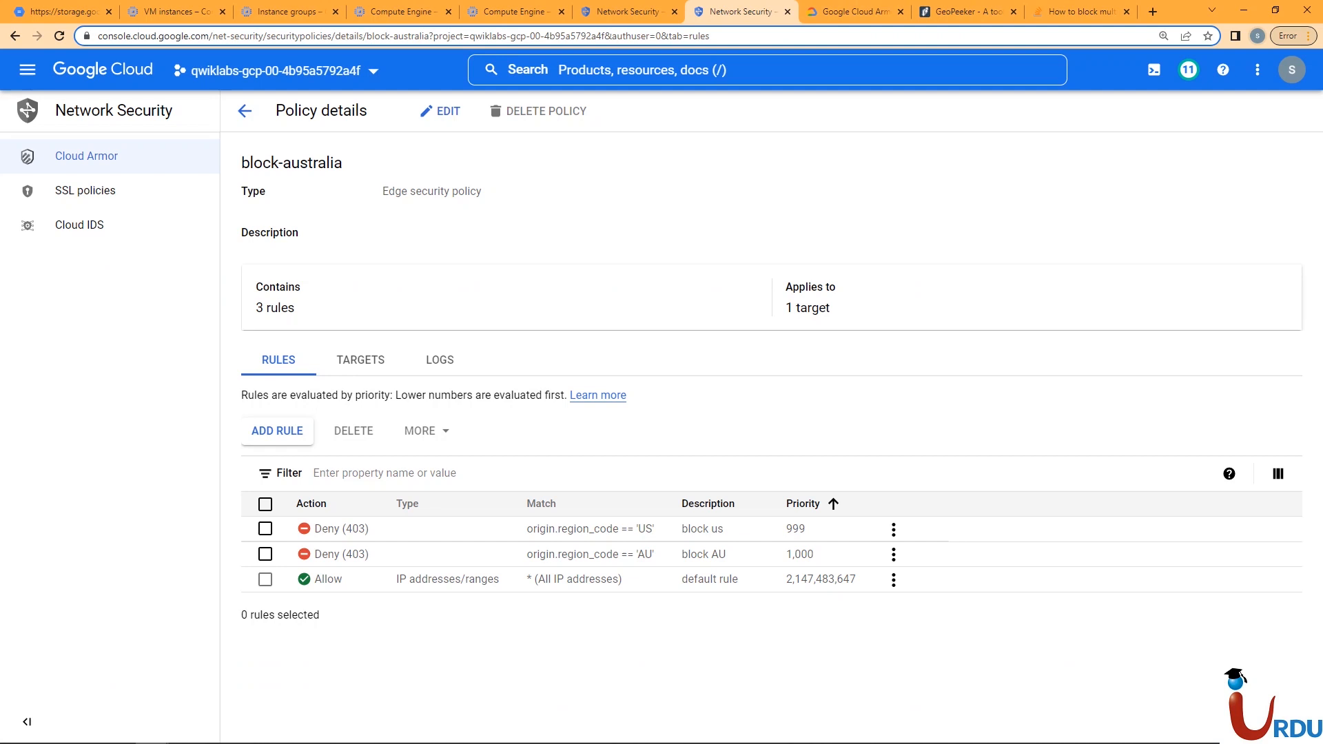
{"action": "left_click", "coordinate": [245, 111]}
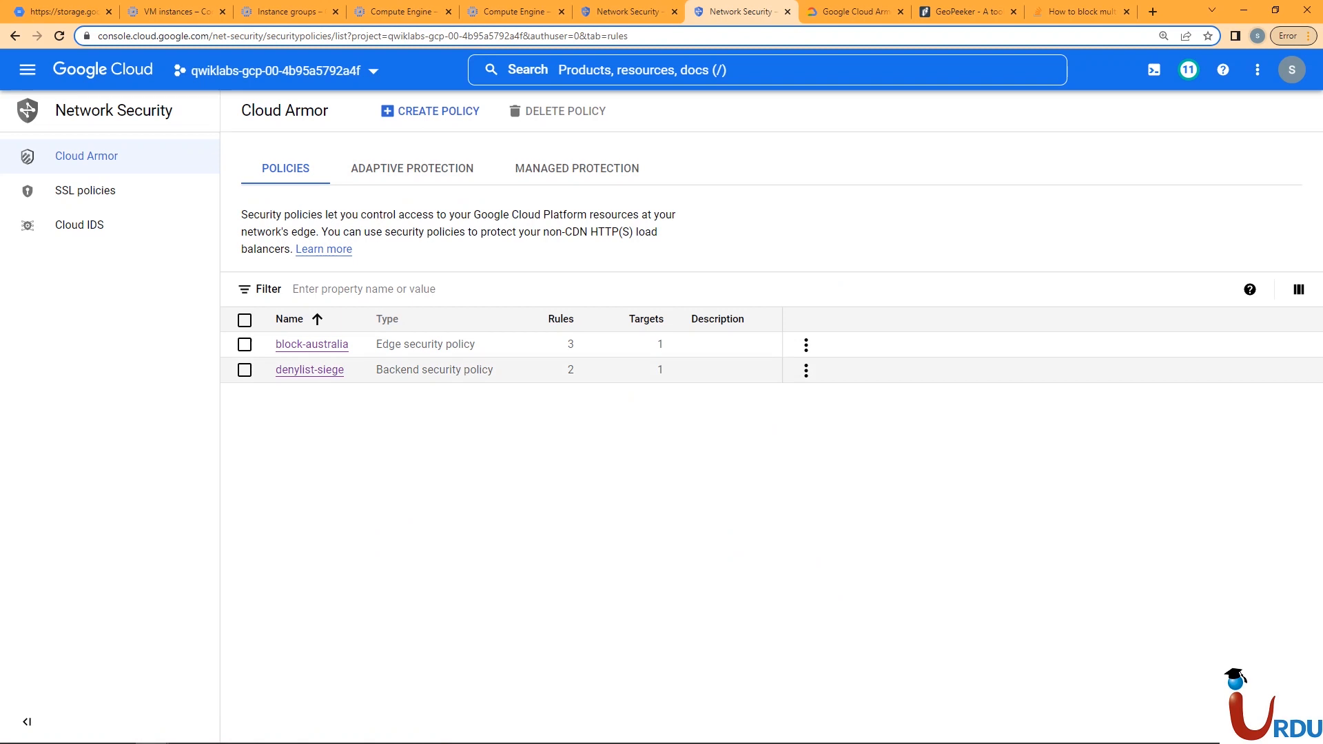
{"action": "left_click", "coordinate": [312, 344]}
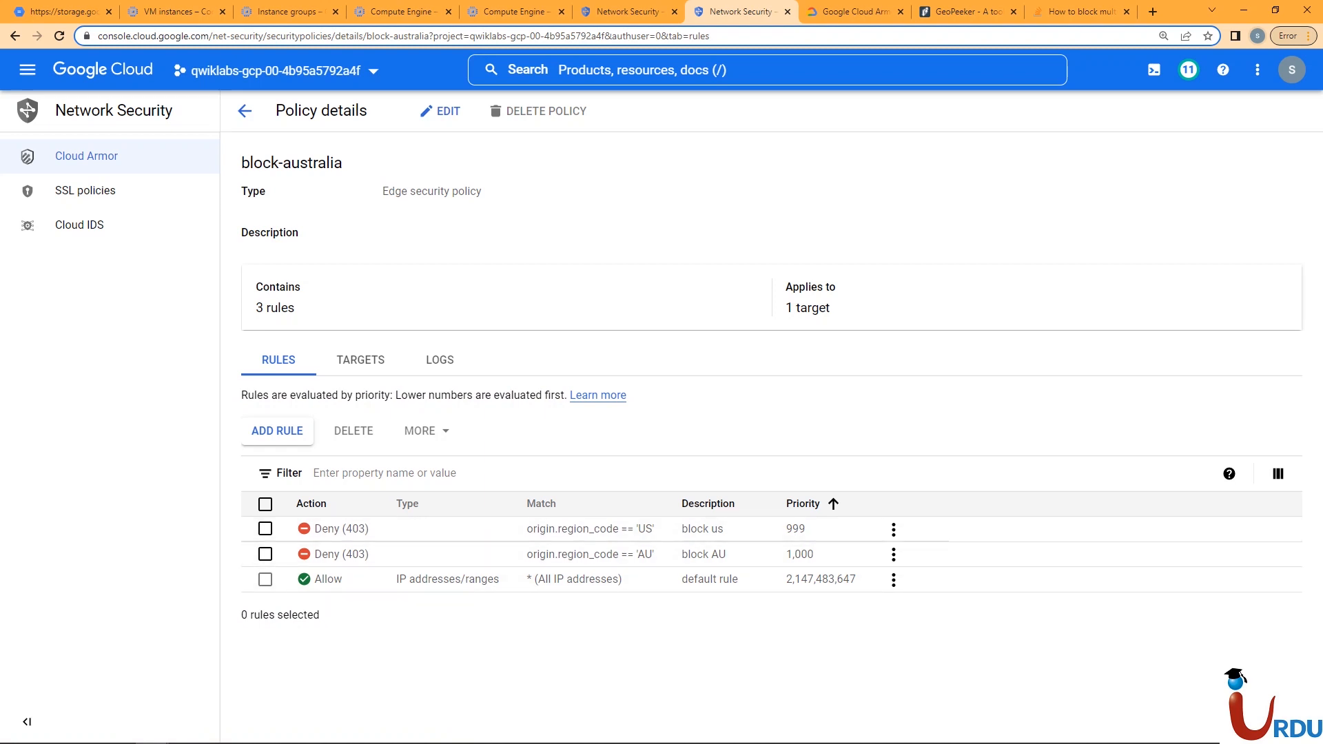
Step: Look over the GeoPeeker location snapshots once more, and close GeoPeeker and the country-blocking article page
{"action": "left_click", "coordinate": [965, 11]}
{"action": "scroll", "coordinate": [654, 413], "scroll_direction": "down", "scroll_amount": 7}
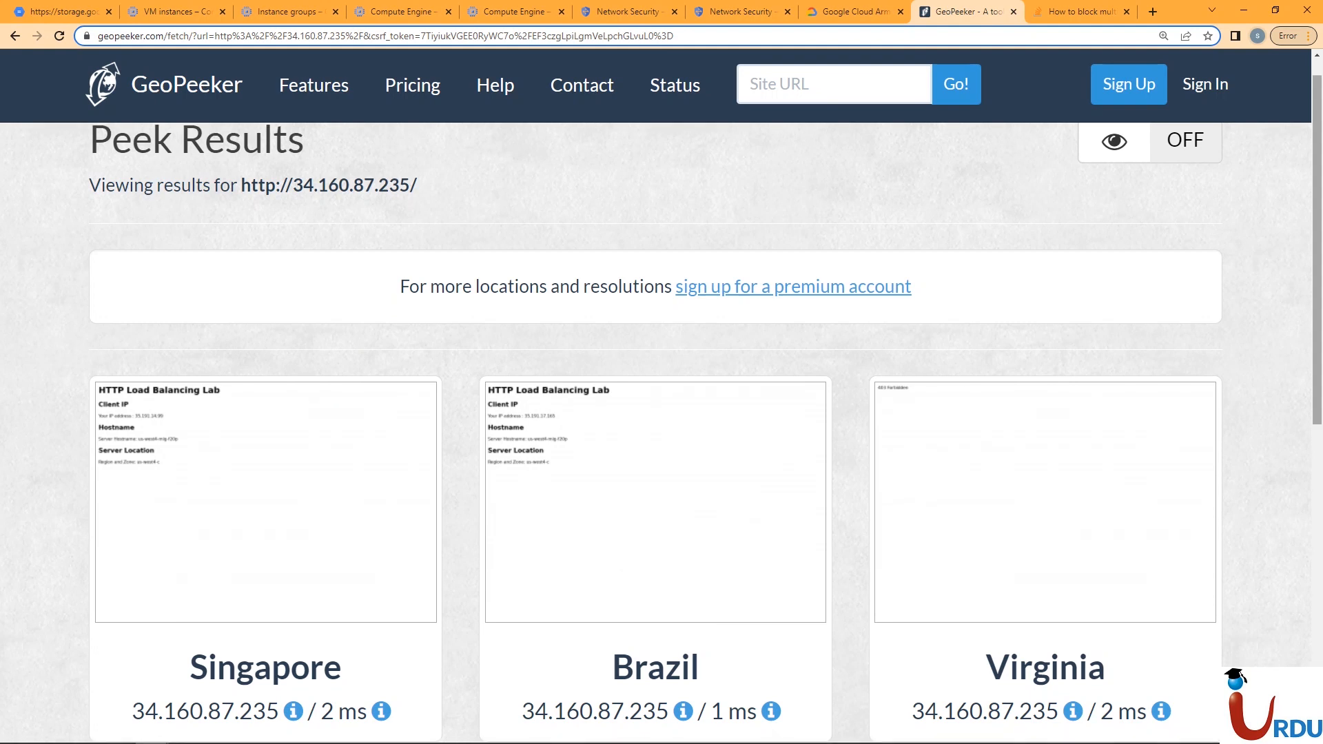
{"action": "scroll", "coordinate": [655, 414], "scroll_direction": "up", "scroll_amount": 6}
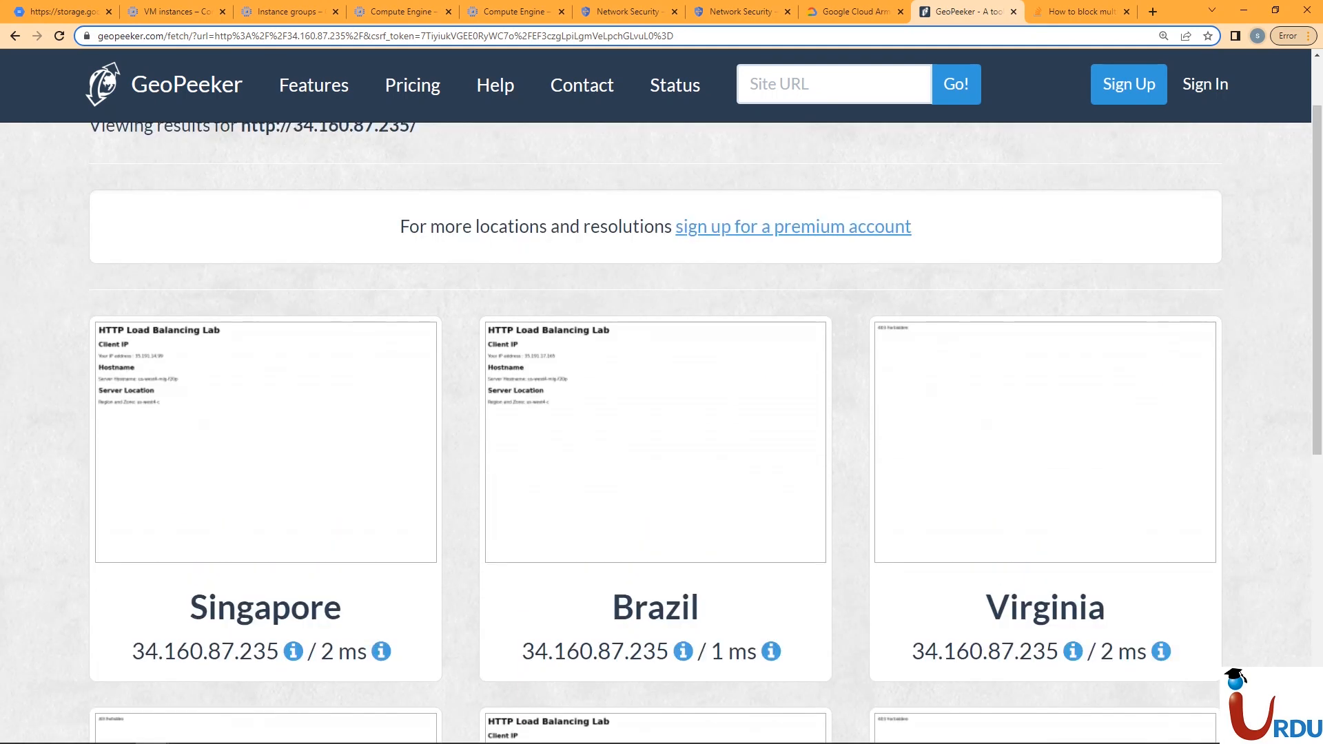
{"action": "key", "text": "ctrl+Tab"}
{"action": "key", "text": "ctrl+w"}
{"action": "left_click", "coordinate": [923, 11]}
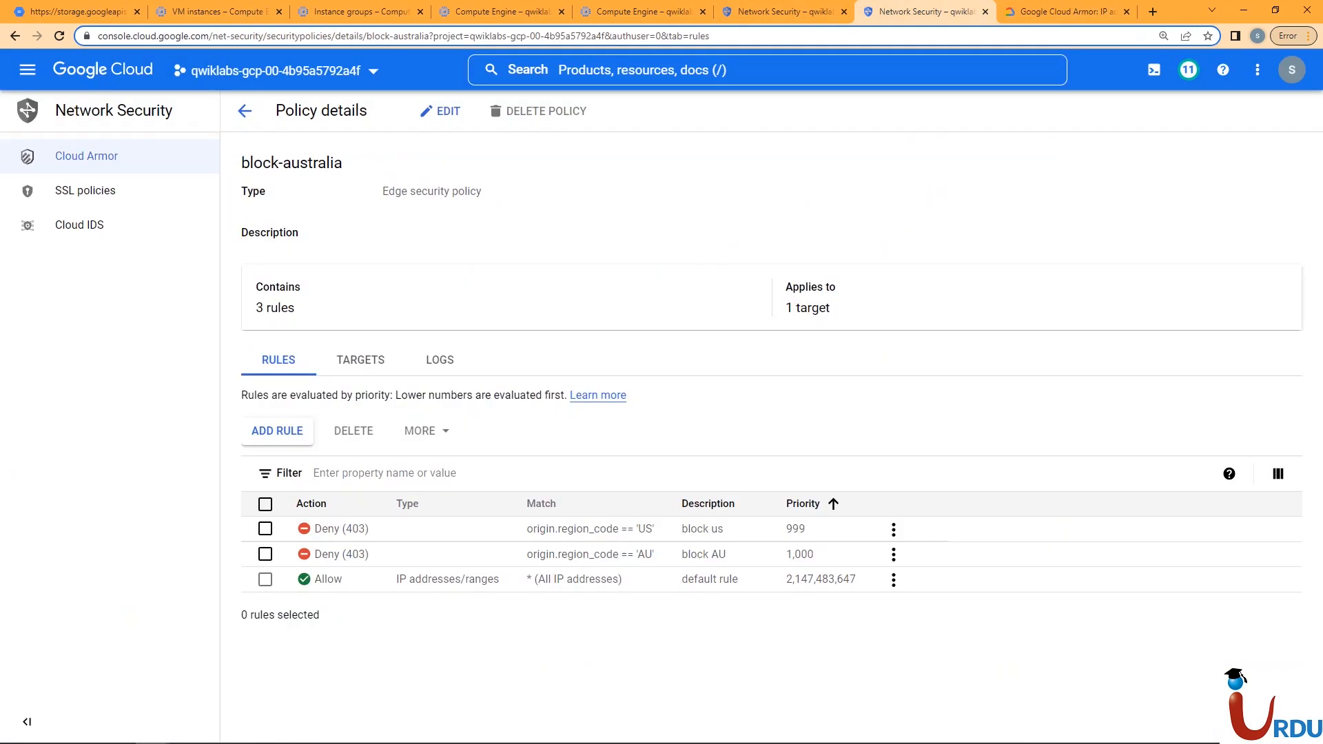
Step: On the other open block-australia page, close the Cloud Shell terminal and dismiss the rule creation notification
{"action": "left_click", "coordinate": [781, 11]}
{"action": "key", "text": "ctrl+Tab"}
{"action": "key", "text": "ctrl+shift+Tab"}
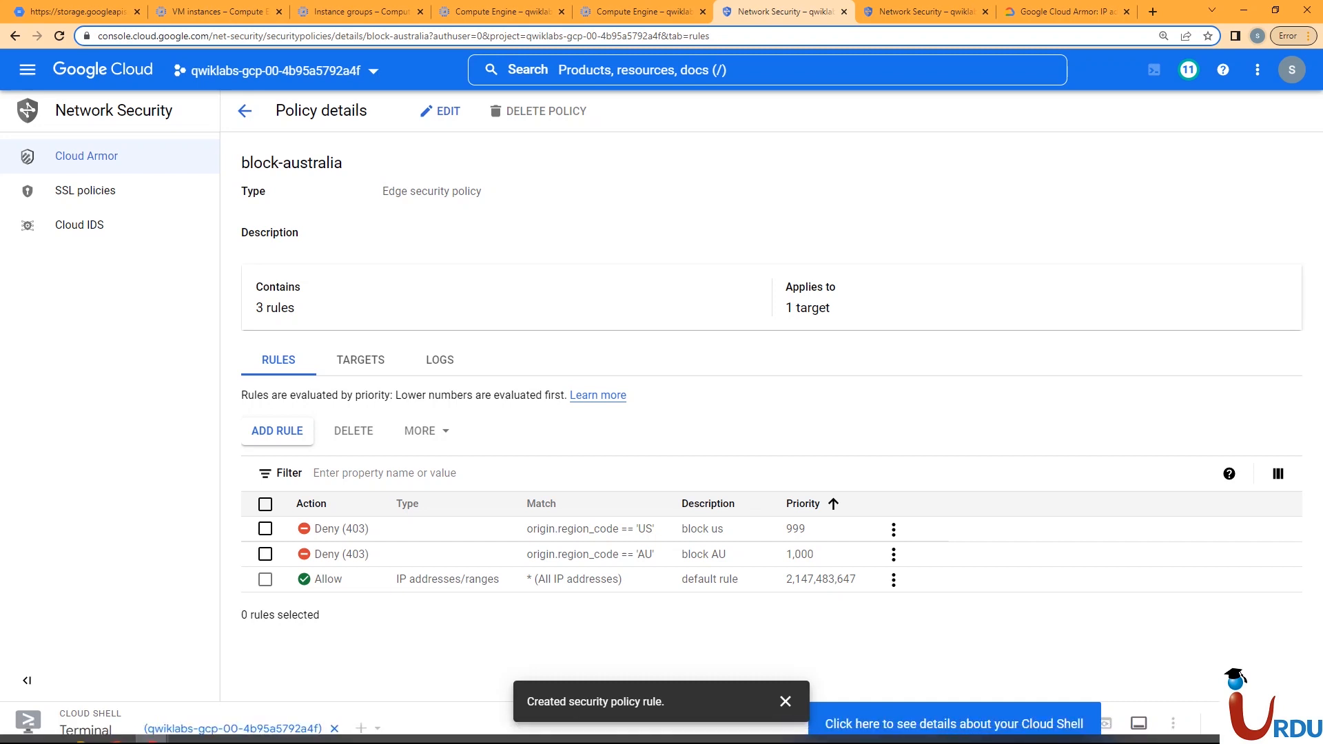
{"action": "left_click", "coordinate": [1207, 724]}
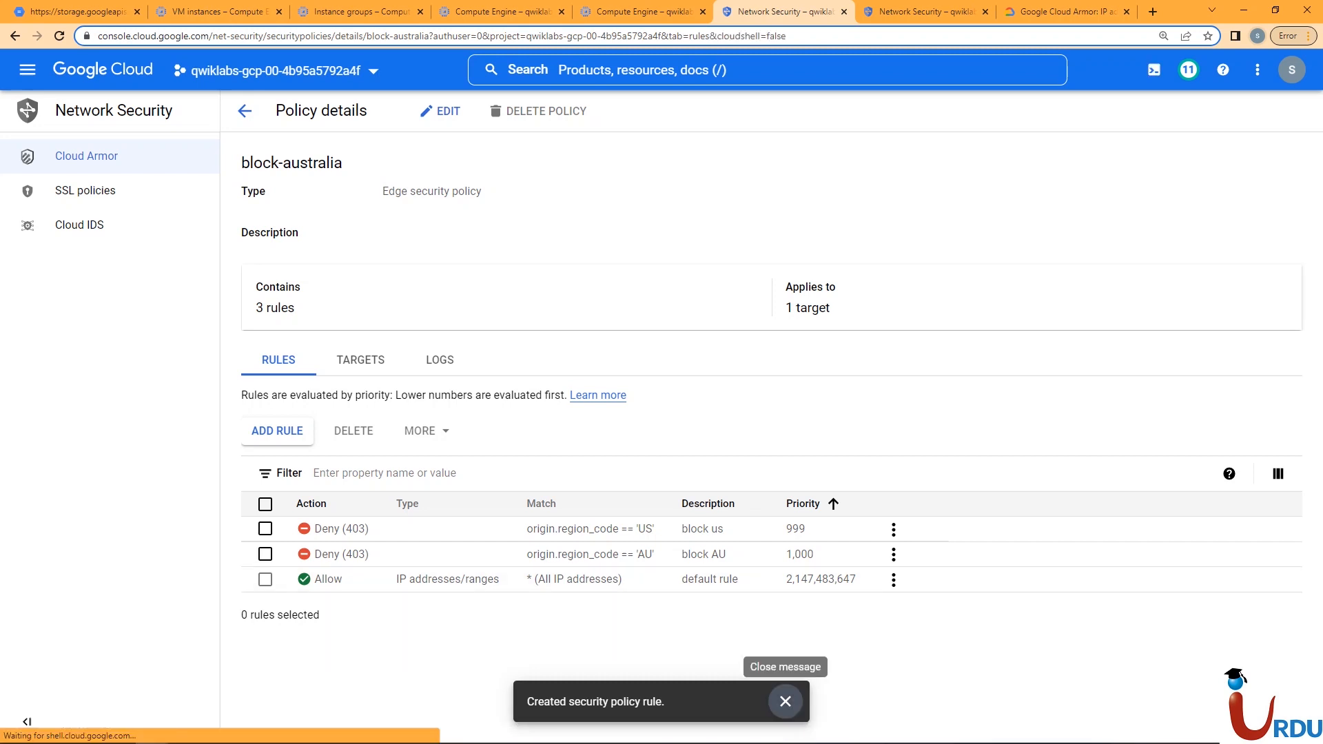
{"action": "left_click", "coordinate": [786, 702]}
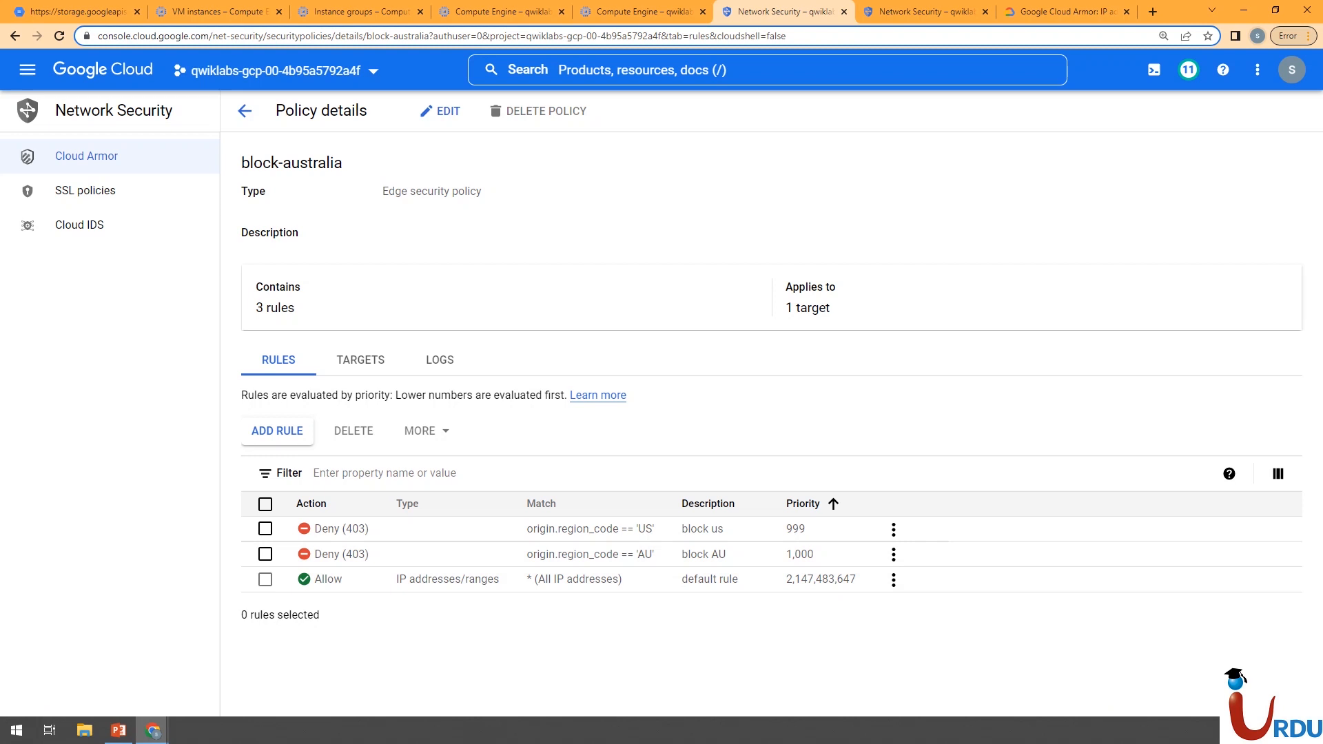
Step: Switch to PowerPoint, review the Hands-On Lab task list slide, and minimize the presentation
{"action": "left_click", "coordinate": [118, 731]}
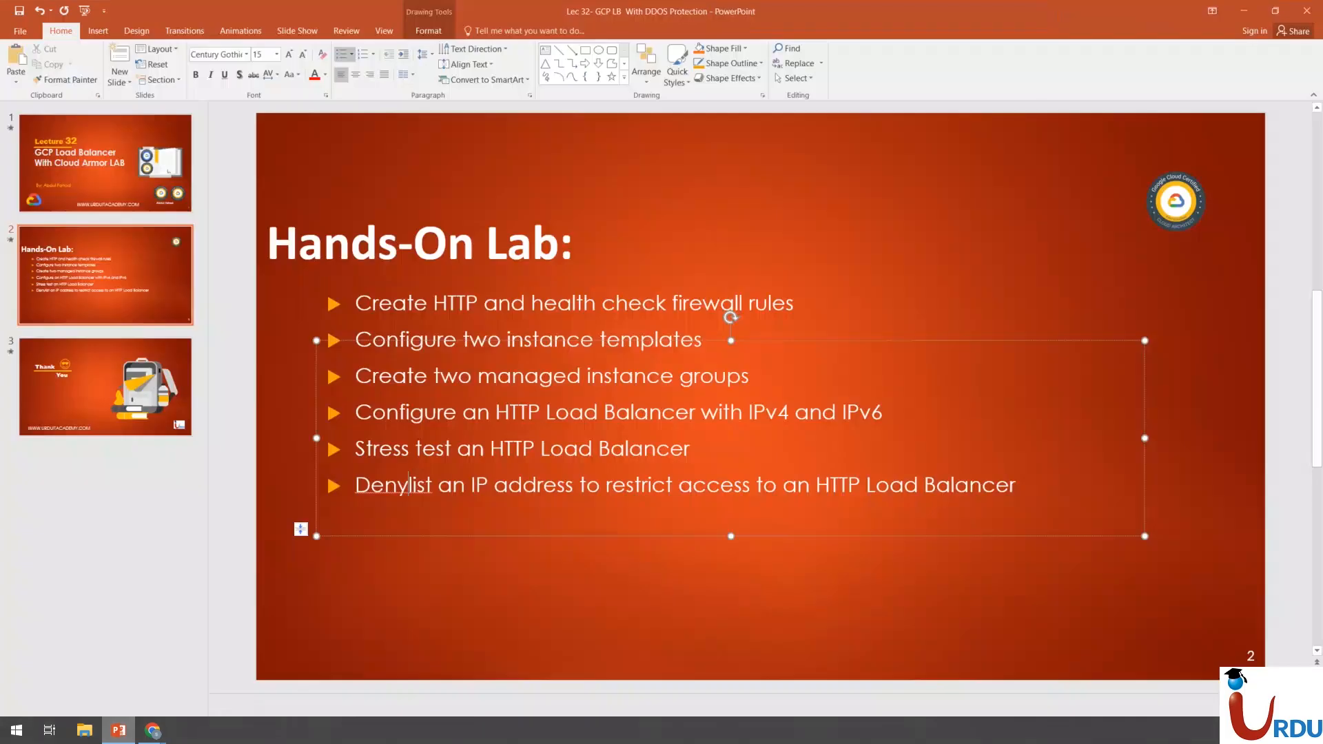
{"action": "left_click", "coordinate": [327, 328]}
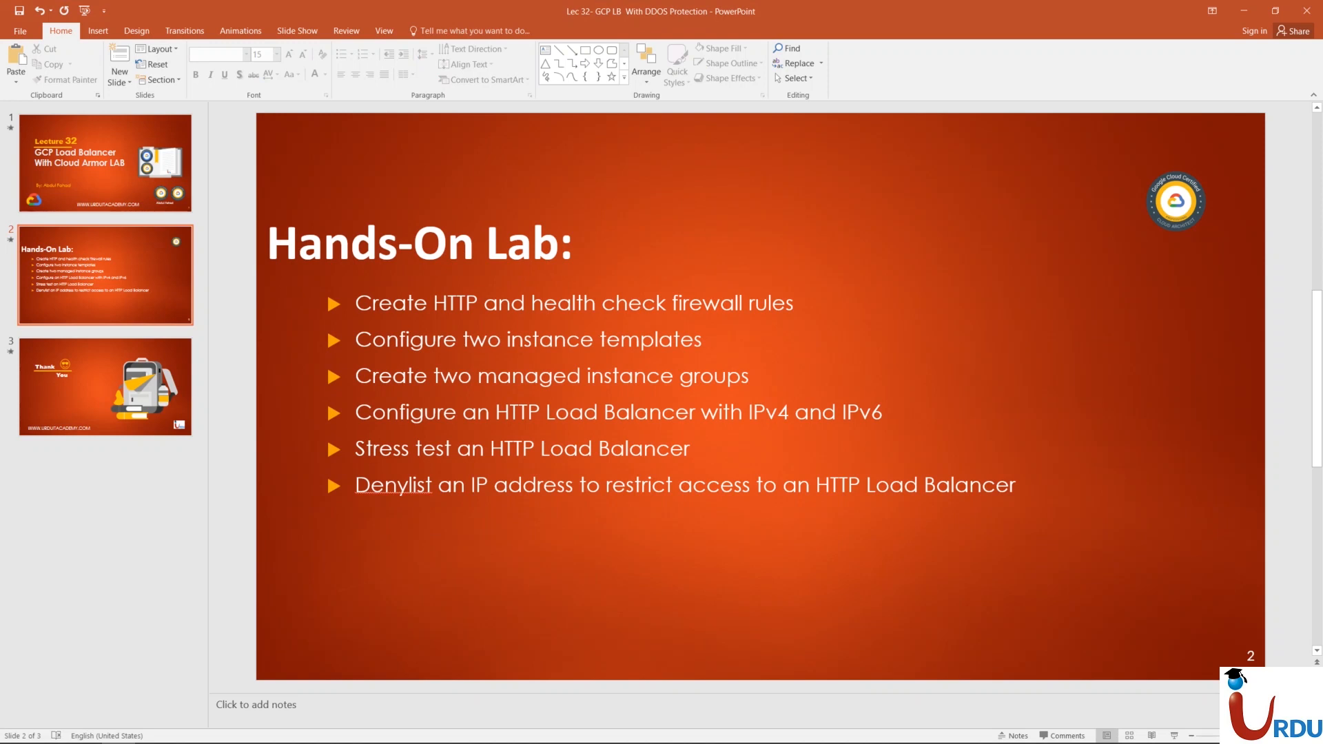
{"action": "left_click", "coordinate": [1244, 11]}
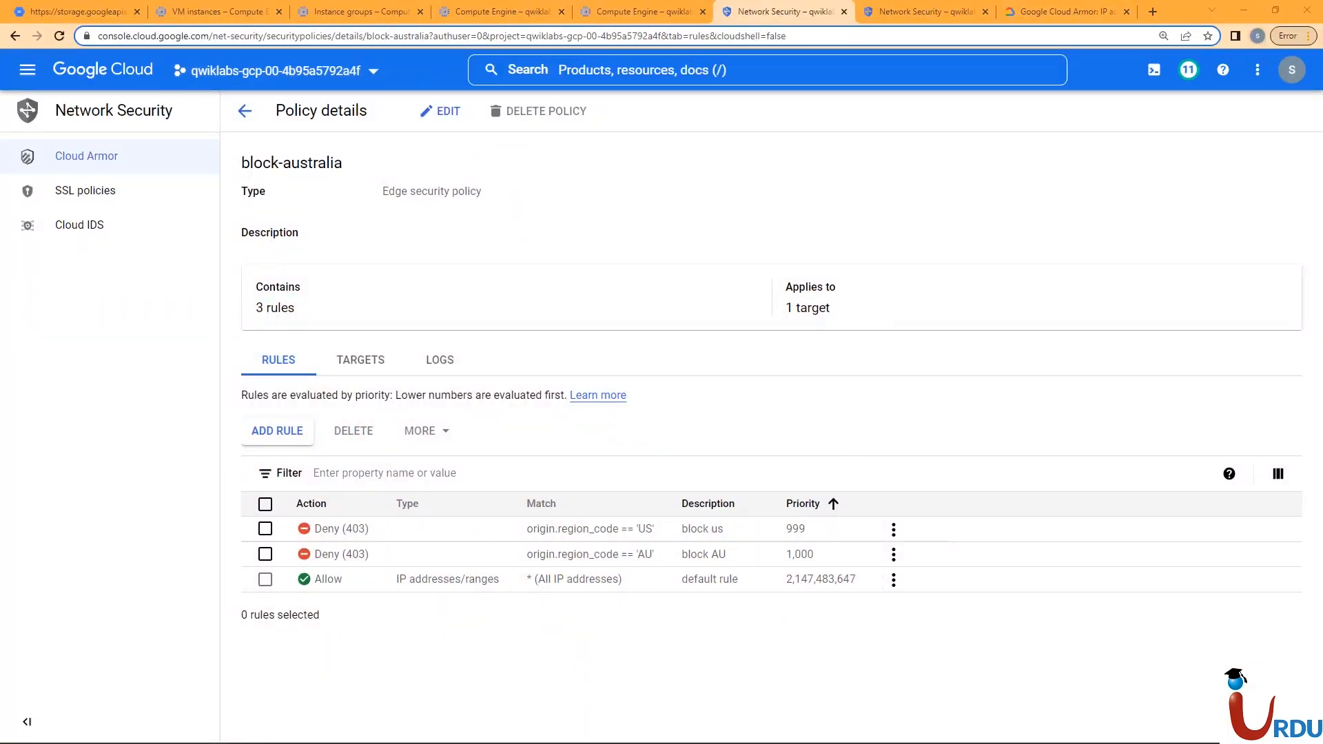
Step: Bring up The Register's article on Google blocking a third record-breaking DDoS attack and enlarge the page text
{"action": "left_click", "coordinate": [1153, 11]}
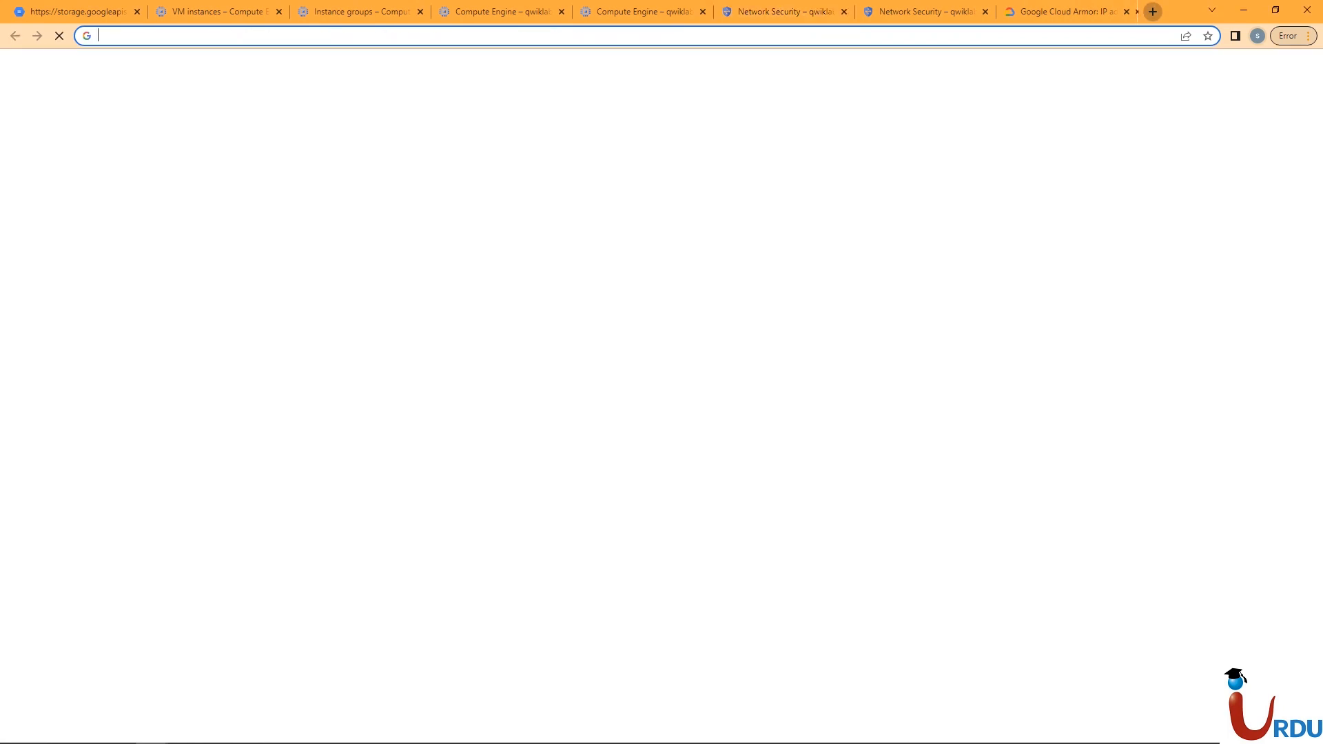
{"action": "key", "text": "alt+Tab"}
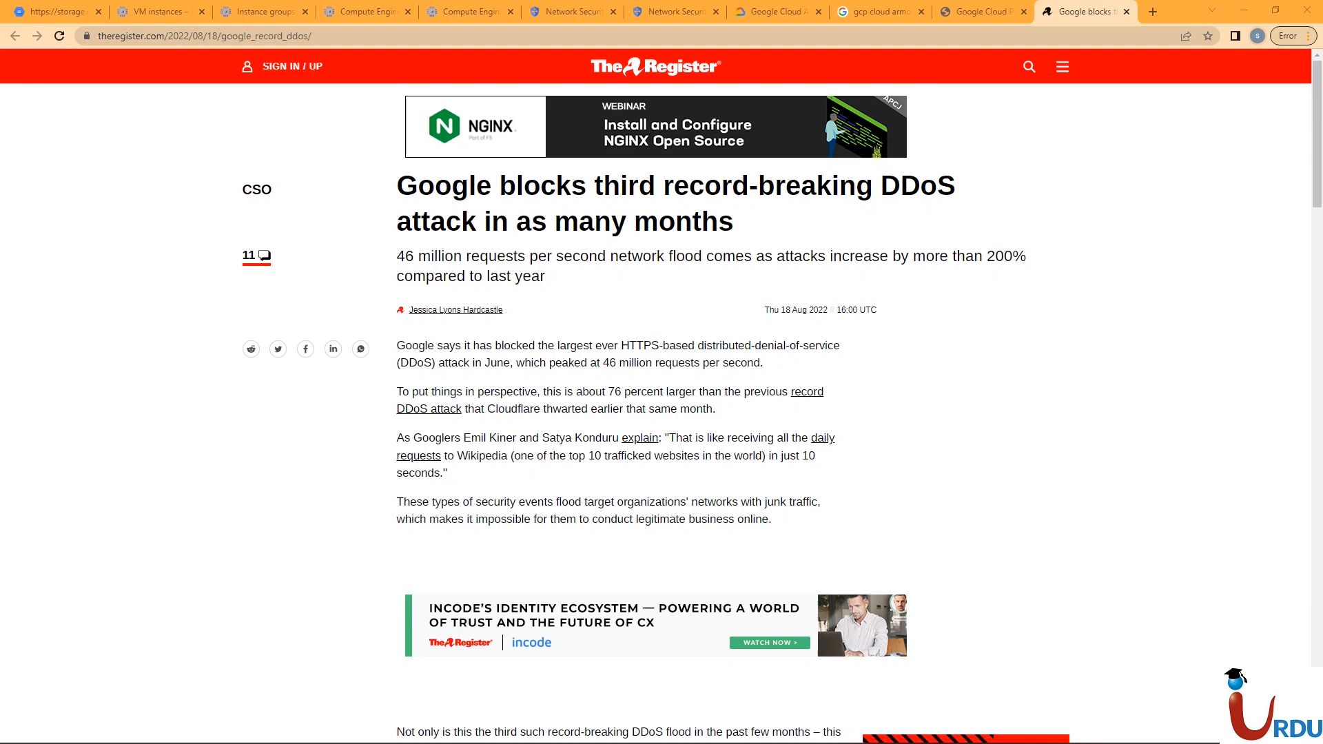
{"action": "scroll", "coordinate": [730, 414], "scroll_direction": "down", "scroll_amount": 1}
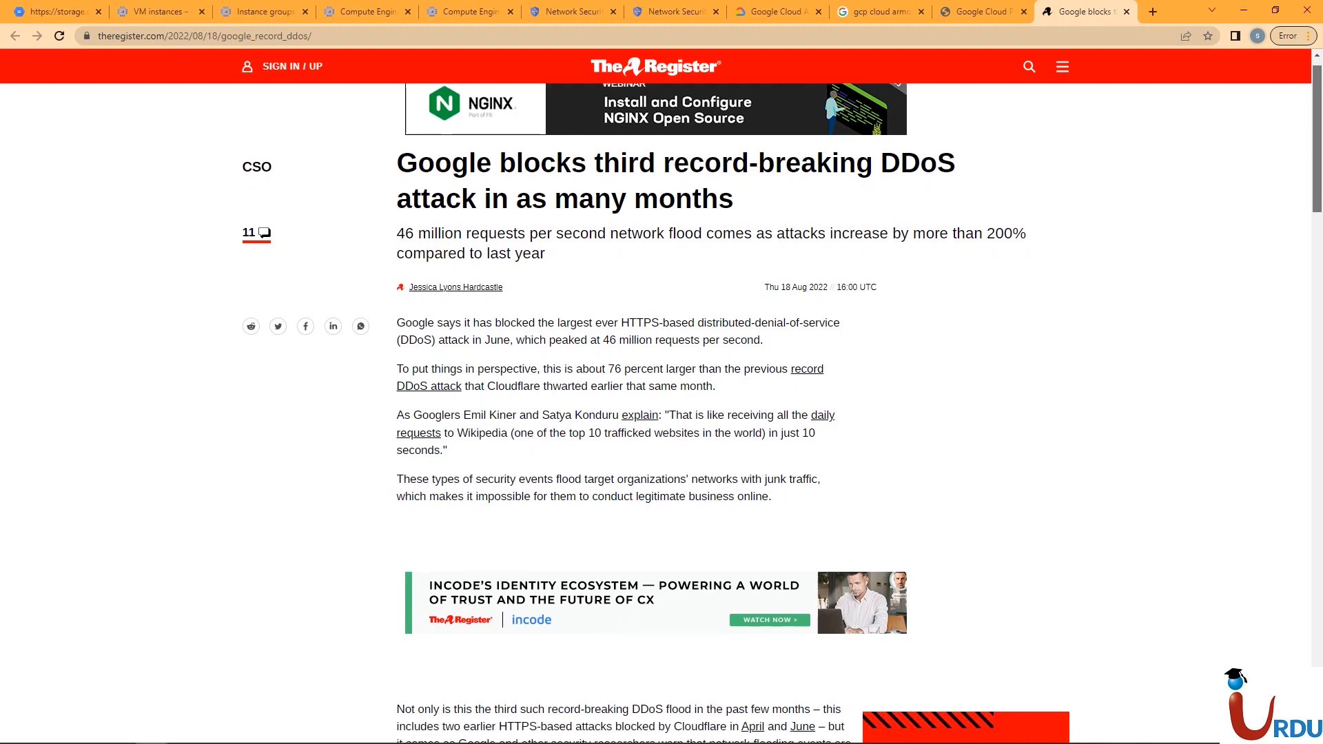
{"action": "scroll", "coordinate": [730, 413], "scroll_direction": "down", "scroll_amount": 1}
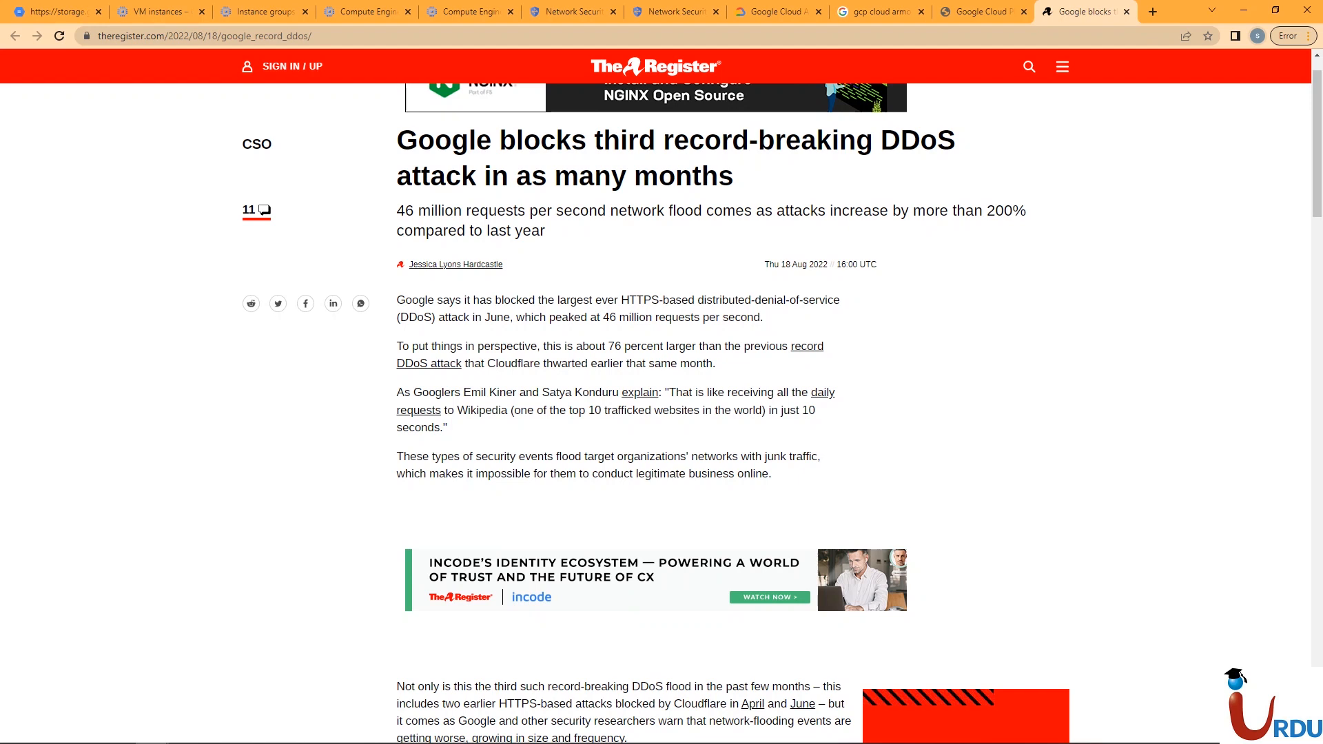
{"action": "key", "text": "ctrl+plus"}
{"action": "key", "text": "ctrl+plus"}
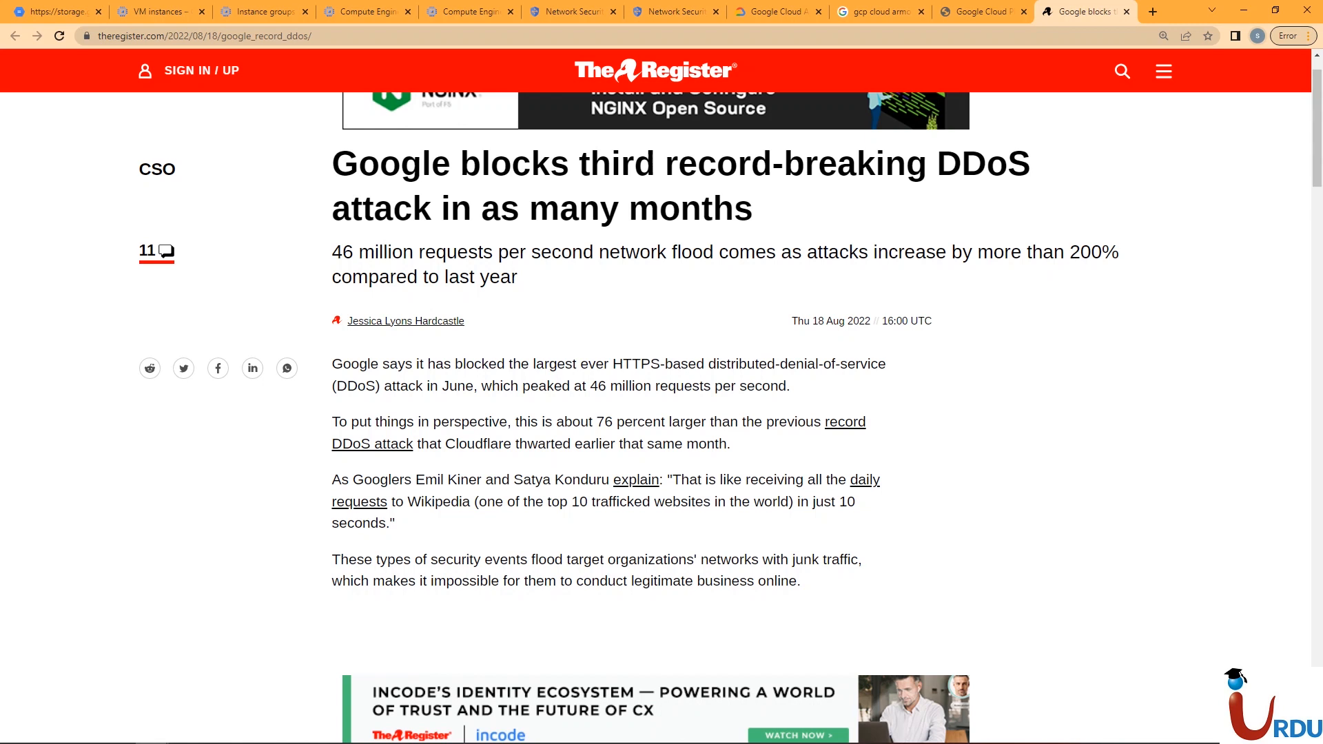
Step: Read through The Register article, covering the attack timeline, its source IPs, and the 2022 DDoS trends
{"action": "scroll", "coordinate": [662, 413], "scroll_direction": "down", "scroll_amount": 3}
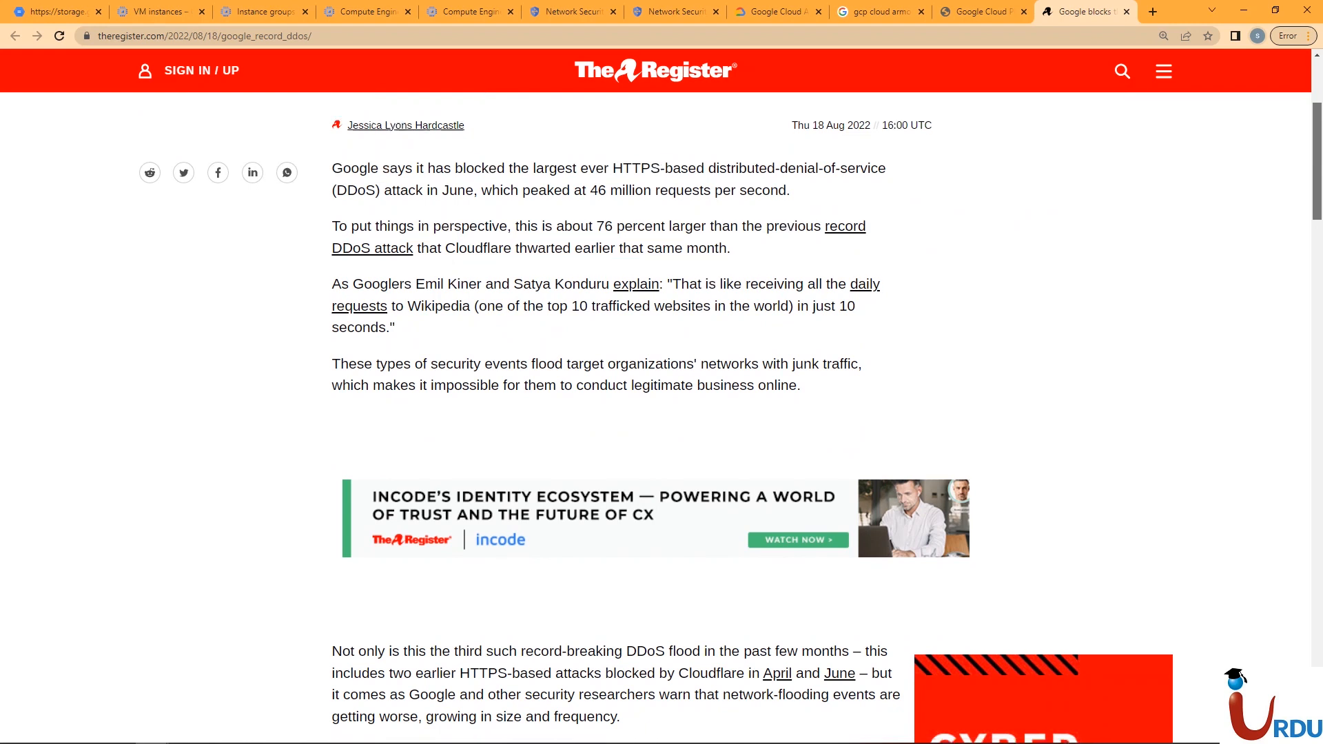
{"action": "scroll", "coordinate": [662, 414], "scroll_direction": "down", "scroll_amount": 6}
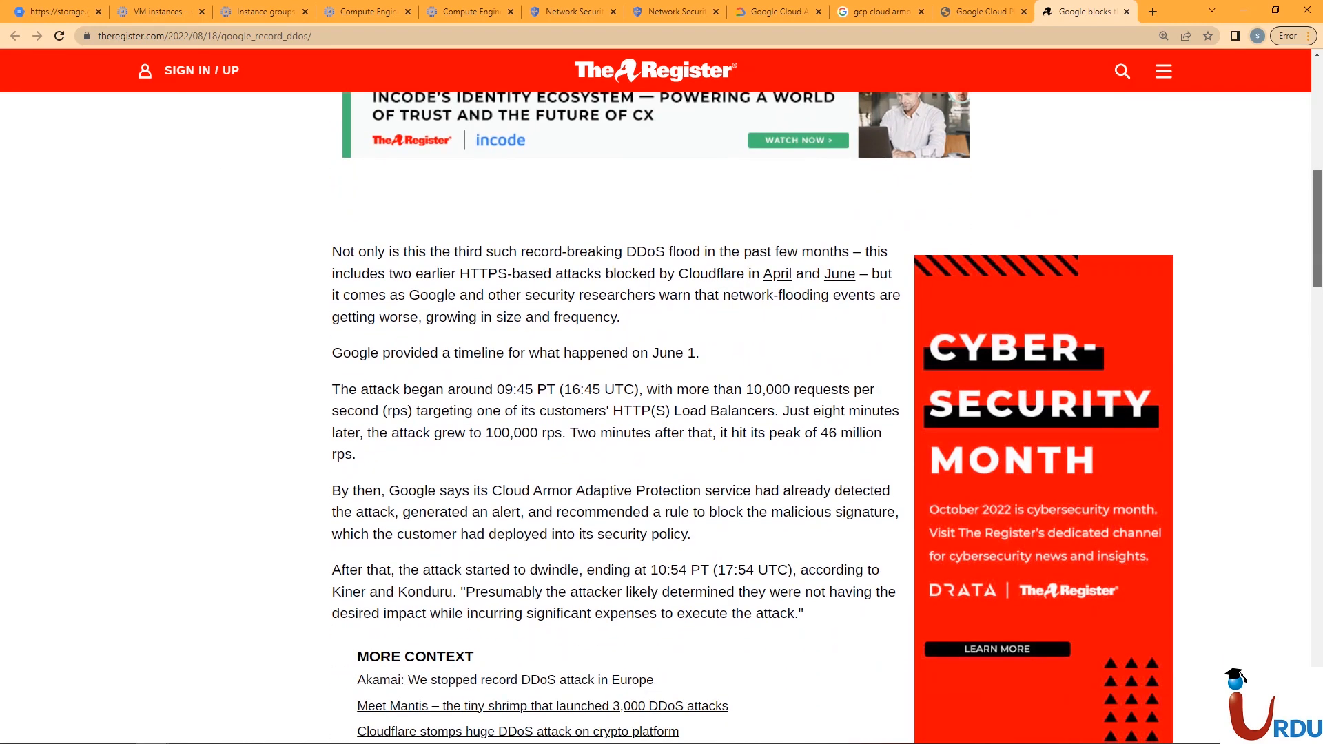
{"action": "scroll", "coordinate": [662, 413], "scroll_direction": "down", "scroll_amount": 8}
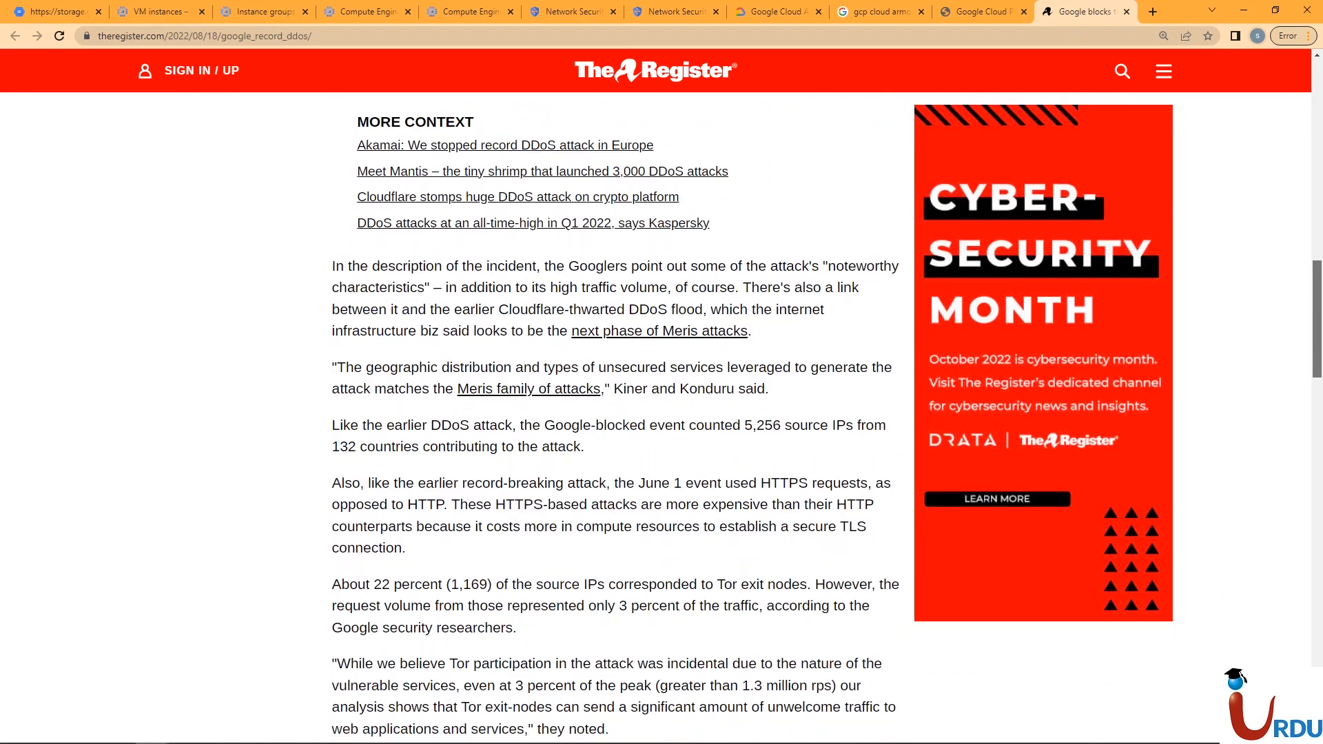
{"action": "scroll", "coordinate": [662, 414], "scroll_direction": "down", "scroll_amount": 2}
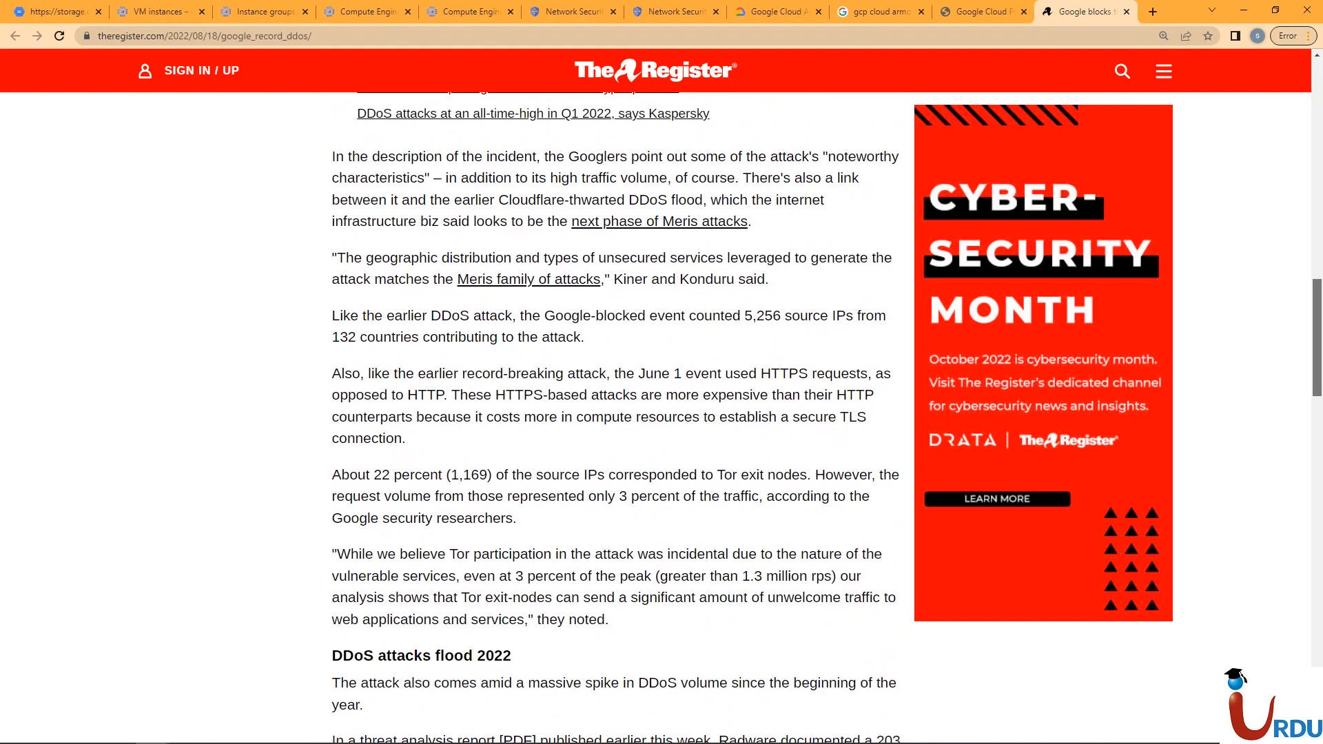
{"action": "scroll", "coordinate": [616, 418], "scroll_direction": "down", "scroll_amount": 1}
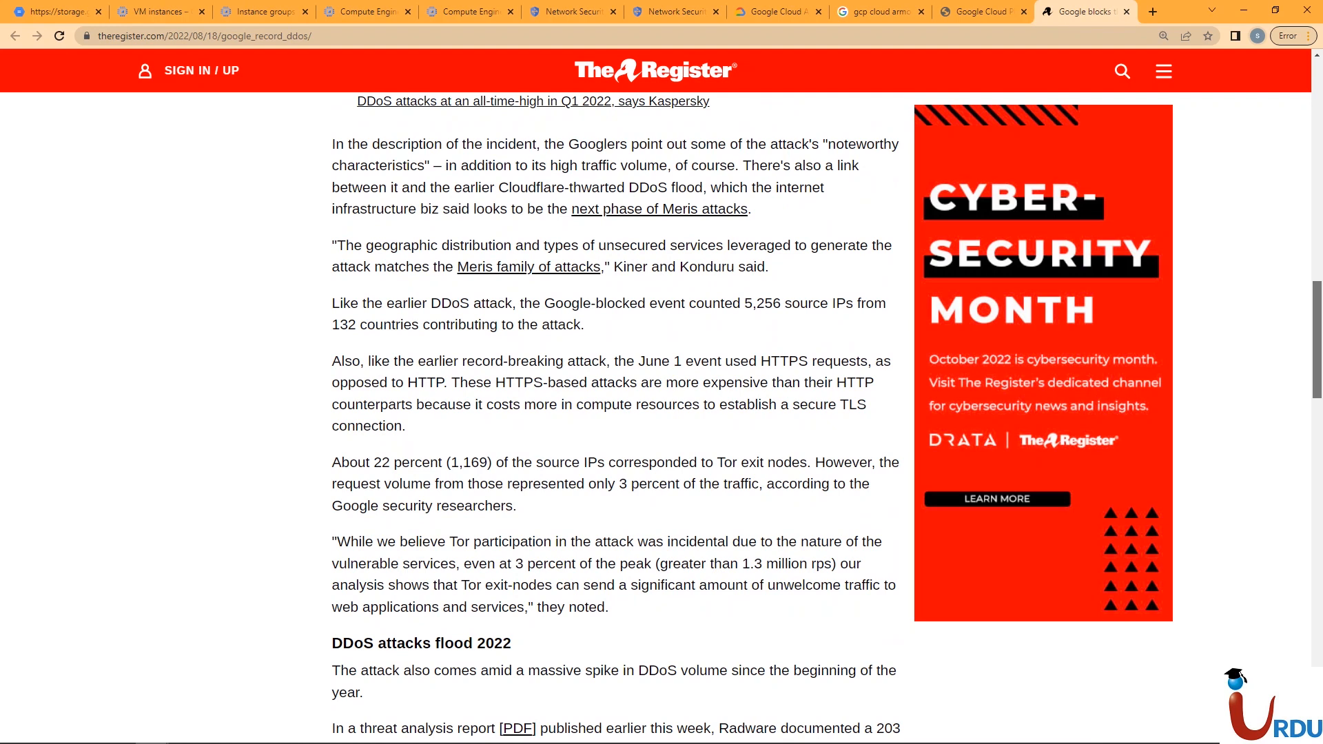
{"action": "scroll", "coordinate": [616, 418], "scroll_direction": "down", "scroll_amount": 3}
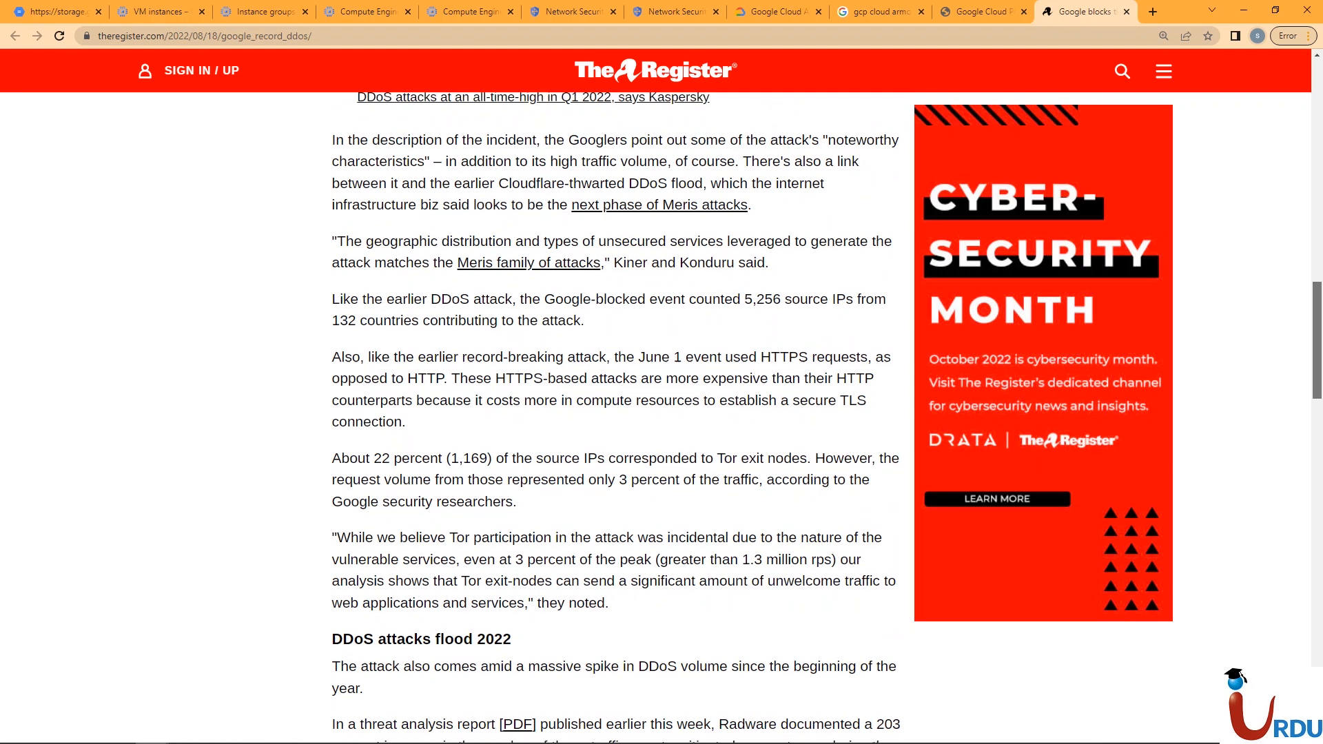
{"action": "scroll", "coordinate": [616, 417], "scroll_direction": "down", "scroll_amount": 2}
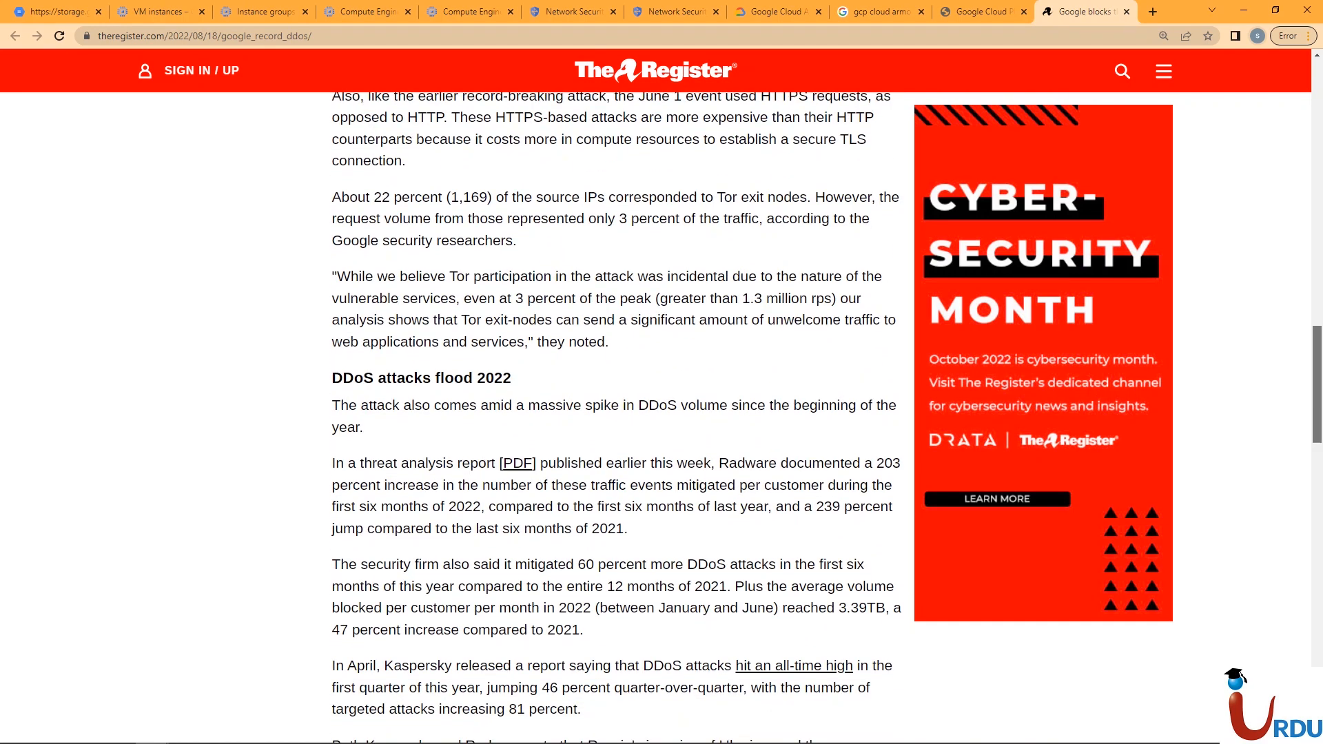
{"action": "scroll", "coordinate": [616, 418], "scroll_direction": "down", "scroll_amount": 8}
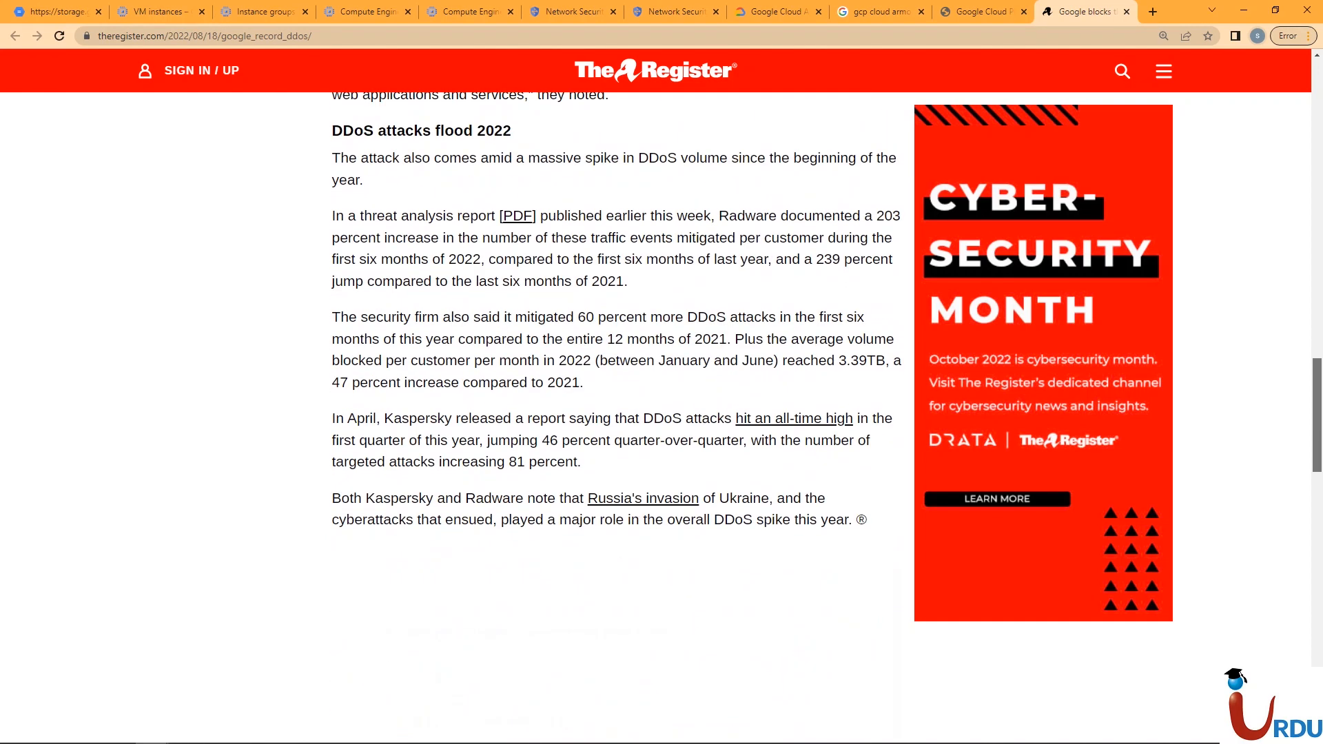
{"action": "scroll", "coordinate": [616, 418], "scroll_direction": "up", "scroll_amount": 15}
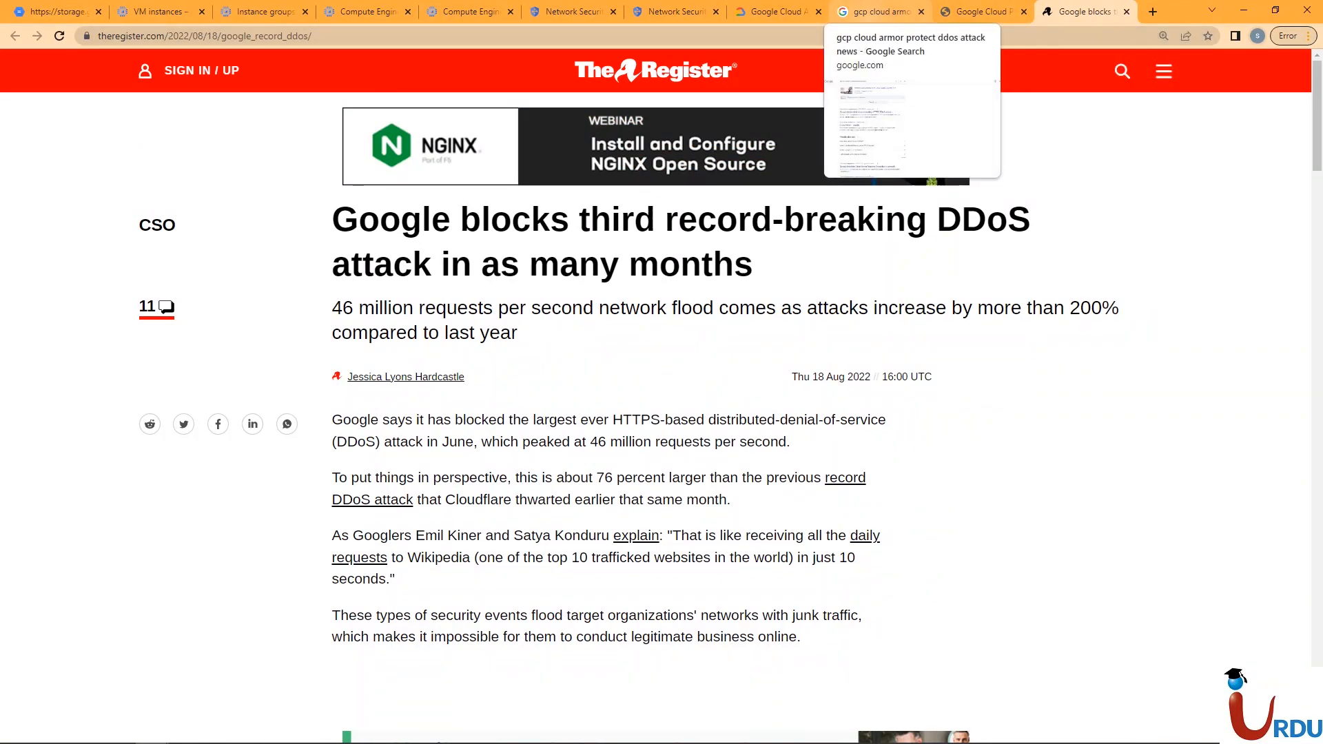
Step: From the Google search results, open "How Google Cloud blocked largest Layer 7 DDoS attack yet" in a separate tab and read it
{"action": "left_click", "coordinate": [879, 11]}
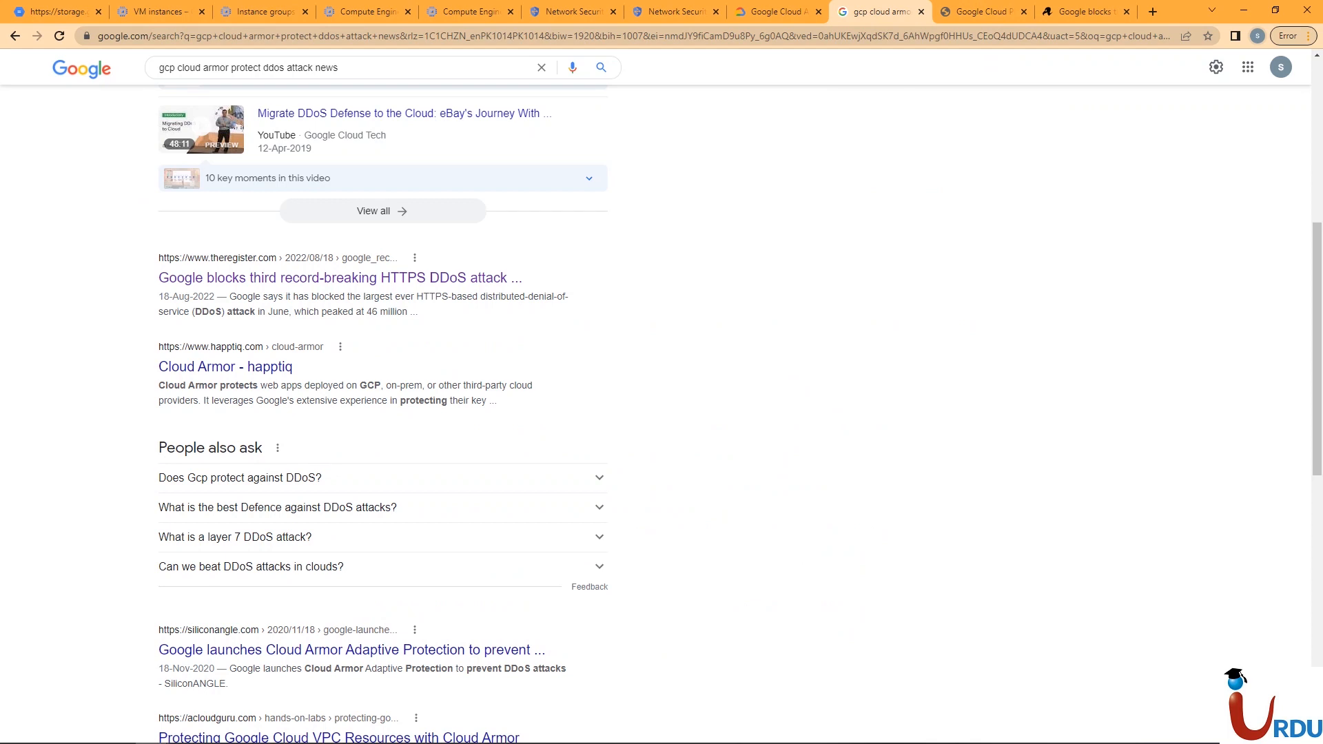
{"action": "scroll", "coordinate": [435, 203], "scroll_direction": "up", "scroll_amount": 6}
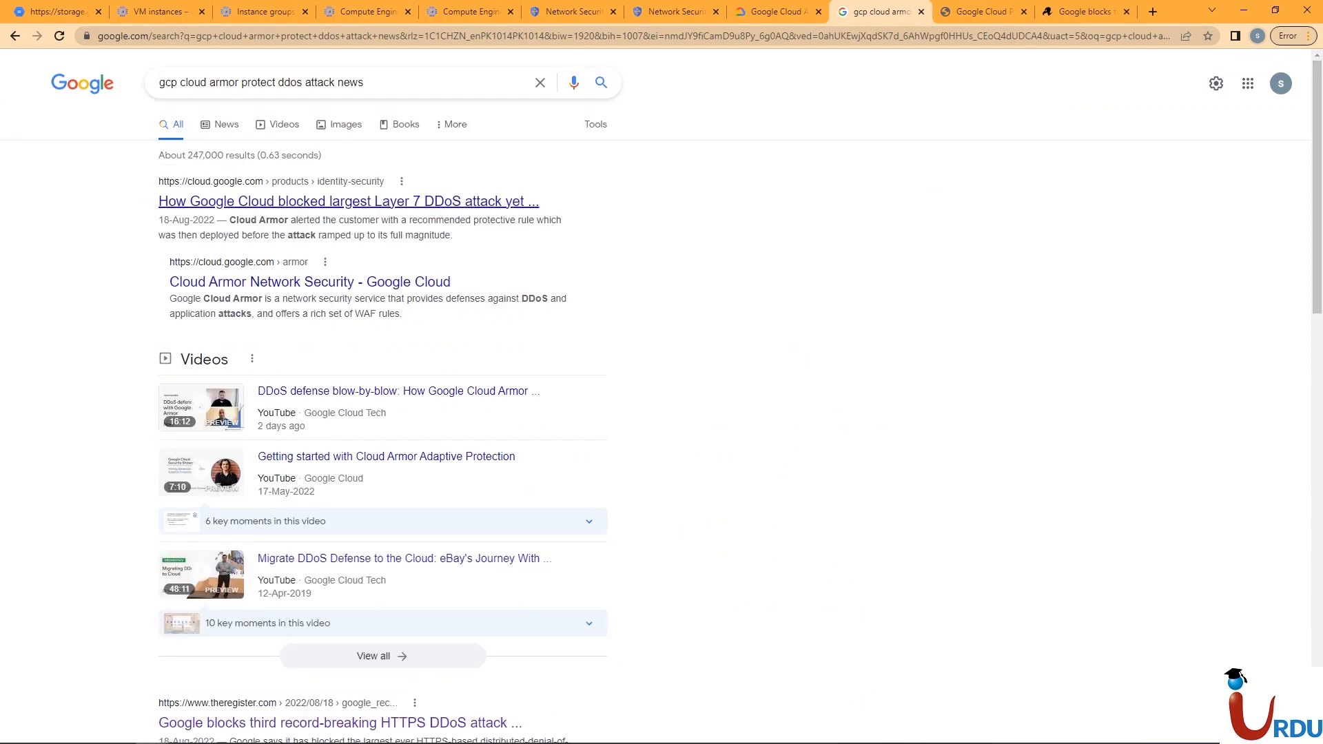
{"action": "right_click", "coordinate": [439, 202]}
{"action": "left_click", "coordinate": [503, 205]}
{"action": "left_click", "coordinate": [1089, 11]}
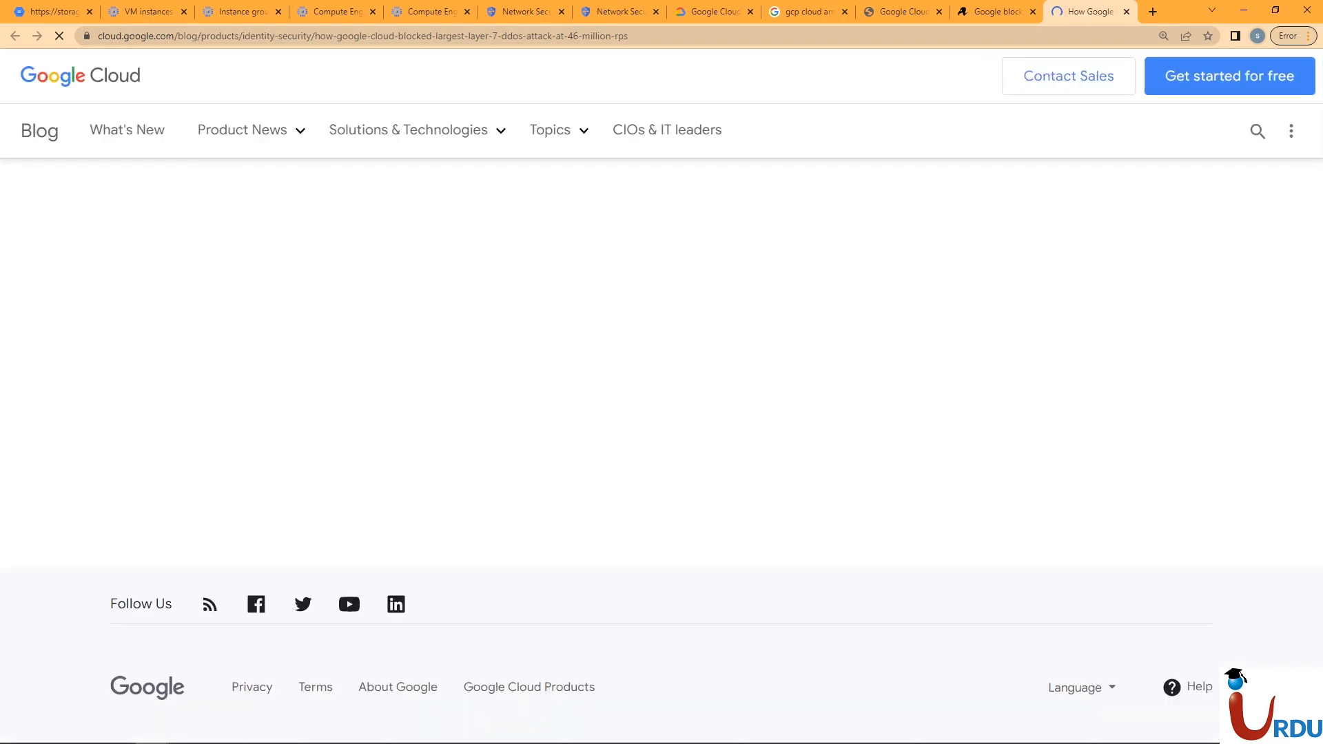
{"action": "scroll", "coordinate": [347, 582], "scroll_direction": "down", "scroll_amount": 15}
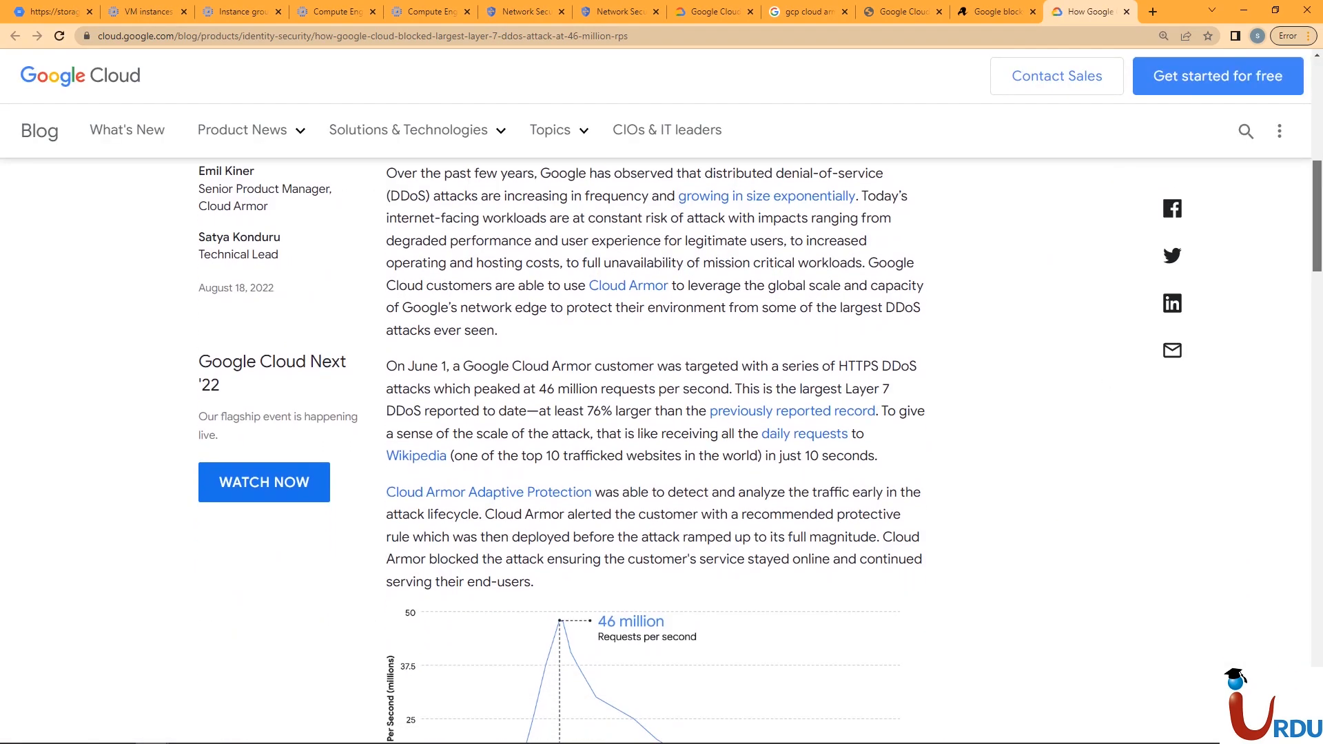
Step: Skim the Google Cloud blog article through its attack timeline, "How we stopped the attack" and "Protecting your applications in the cloud" sections
{"action": "scroll", "coordinate": [655, 448], "scroll_direction": "down", "scroll_amount": 6}
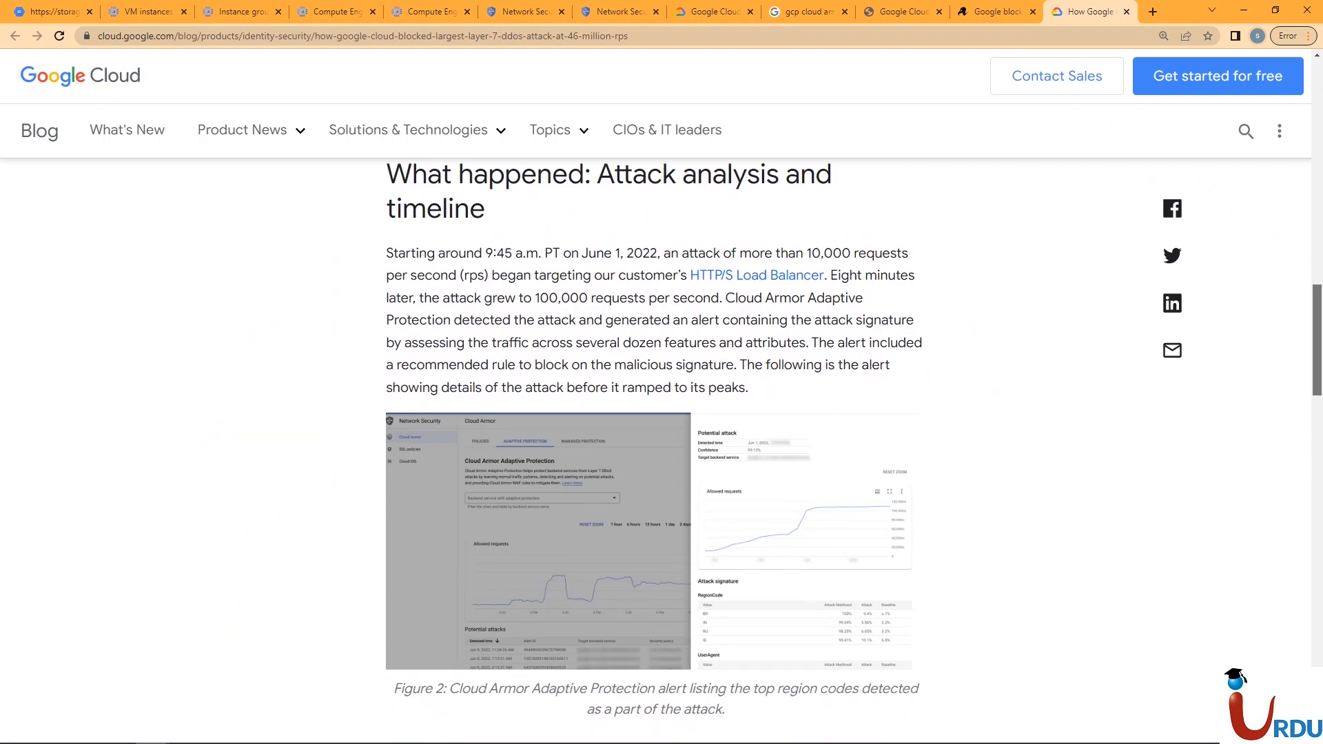
{"action": "scroll", "coordinate": [655, 448], "scroll_direction": "down", "scroll_amount": 12}
{"action": "scroll", "coordinate": [654, 448], "scroll_direction": "down", "scroll_amount": 13}
{"action": "scroll", "coordinate": [655, 448], "scroll_direction": "down", "scroll_amount": 4}
{"action": "scroll", "coordinate": [655, 448], "scroll_direction": "up", "scroll_amount": 5}
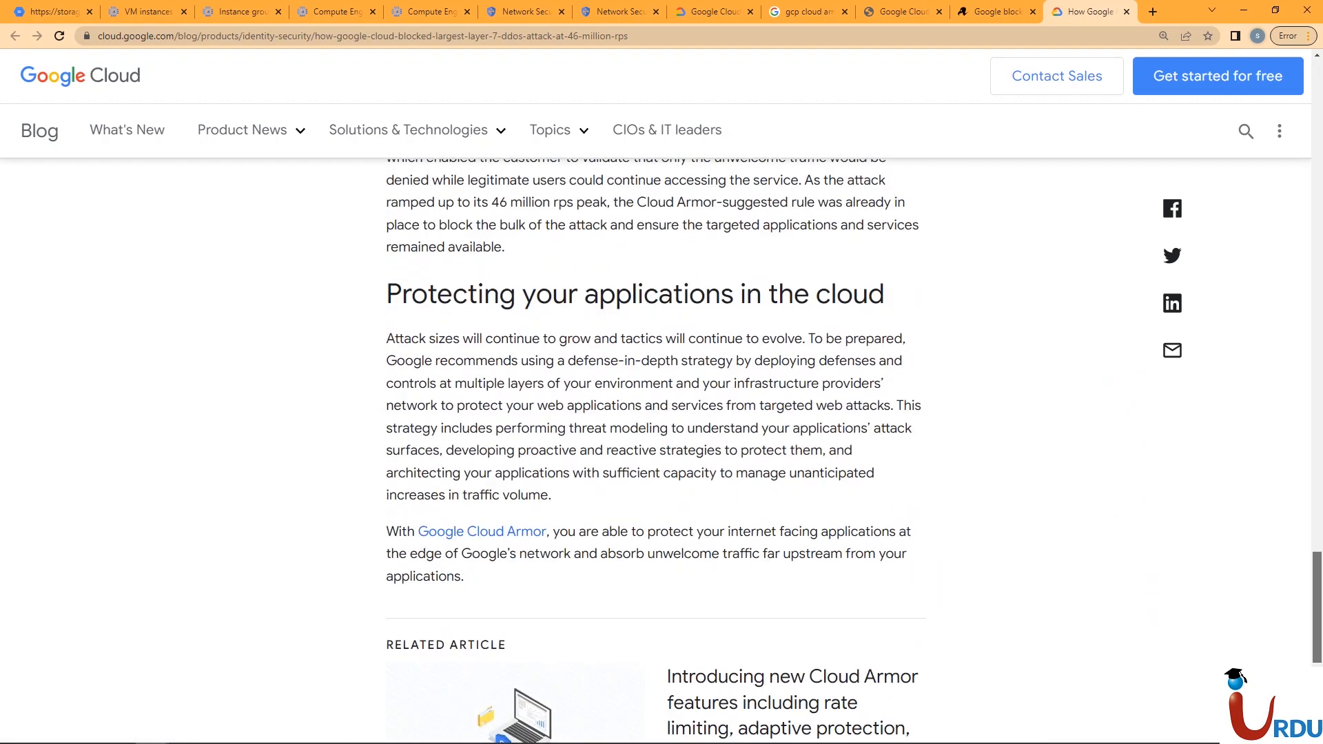
{"action": "scroll", "coordinate": [655, 448], "scroll_direction": "up", "scroll_amount": 6}
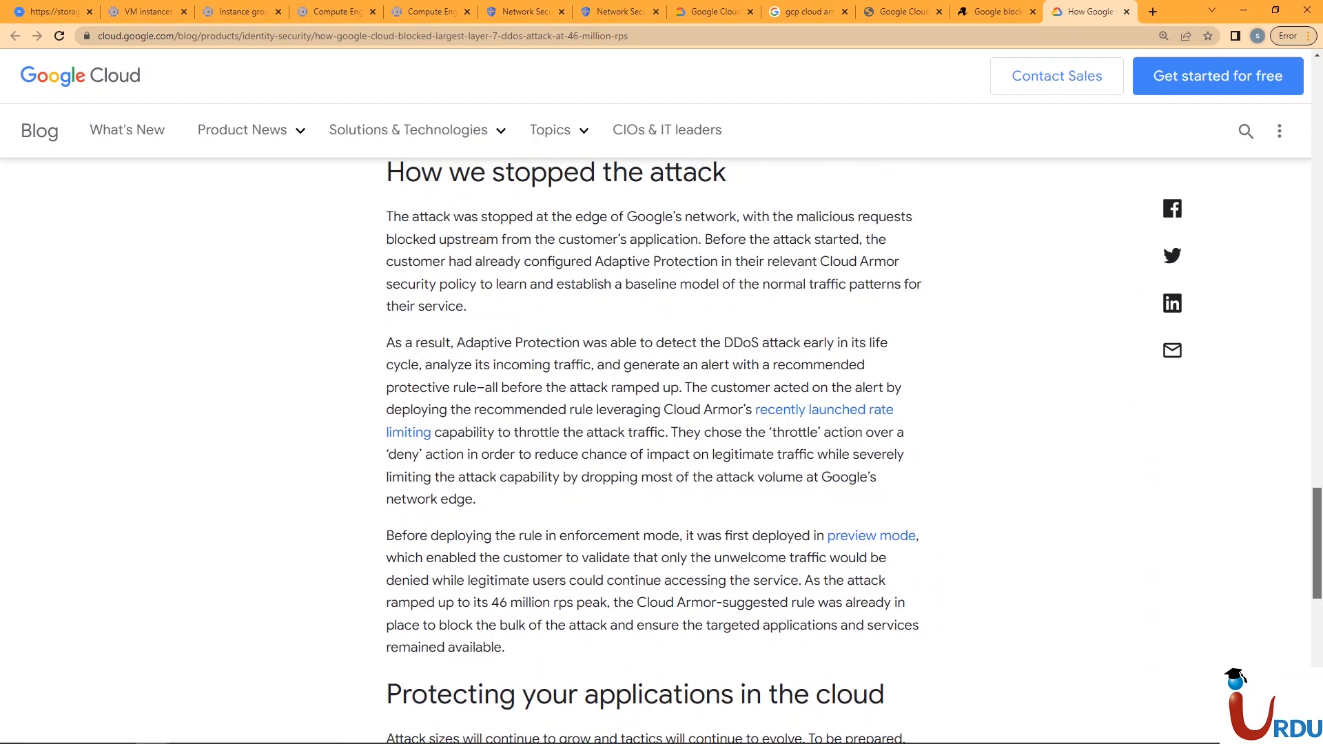
{"action": "scroll", "coordinate": [655, 448], "scroll_direction": "up", "scroll_amount": 20}
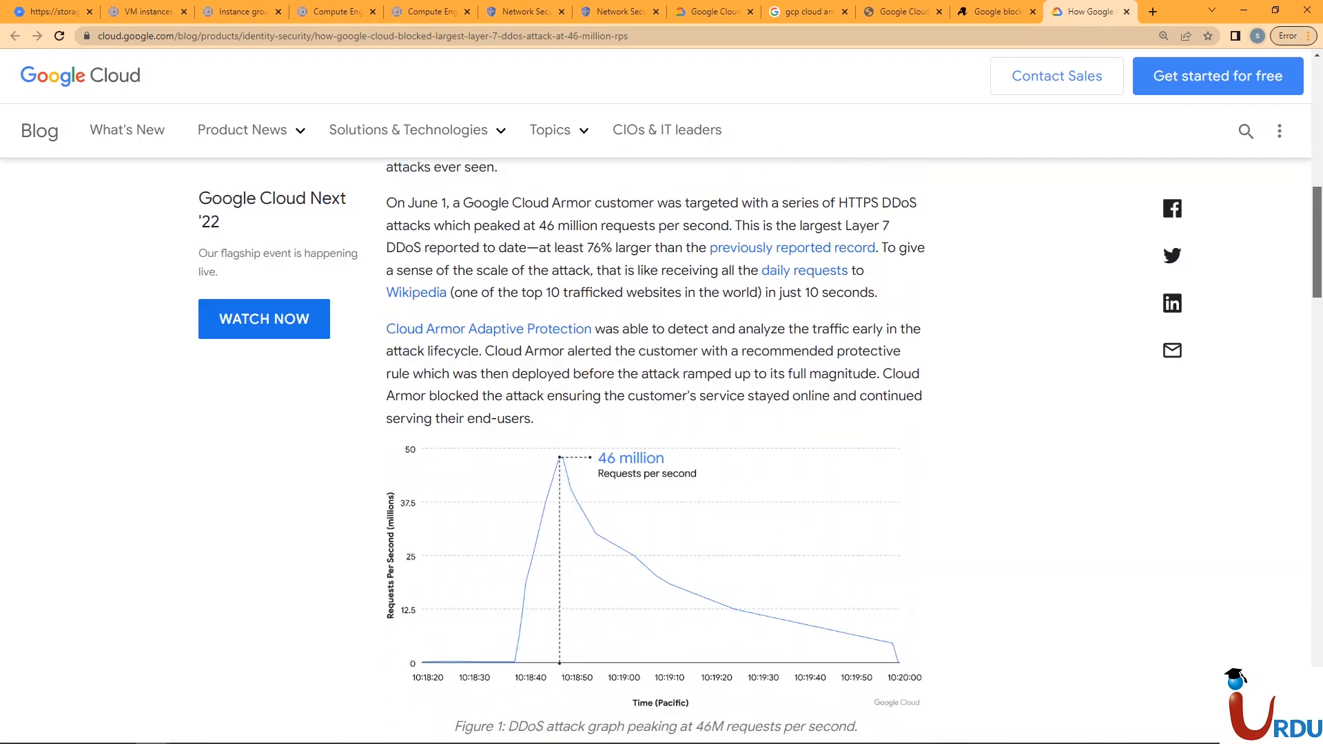
Step: Read the article's headline, introductory paragraphs and Figure 1 graph of the DDoS attack's requests per second
{"action": "scroll", "coordinate": [655, 448], "scroll_direction": "up", "scroll_amount": 1}
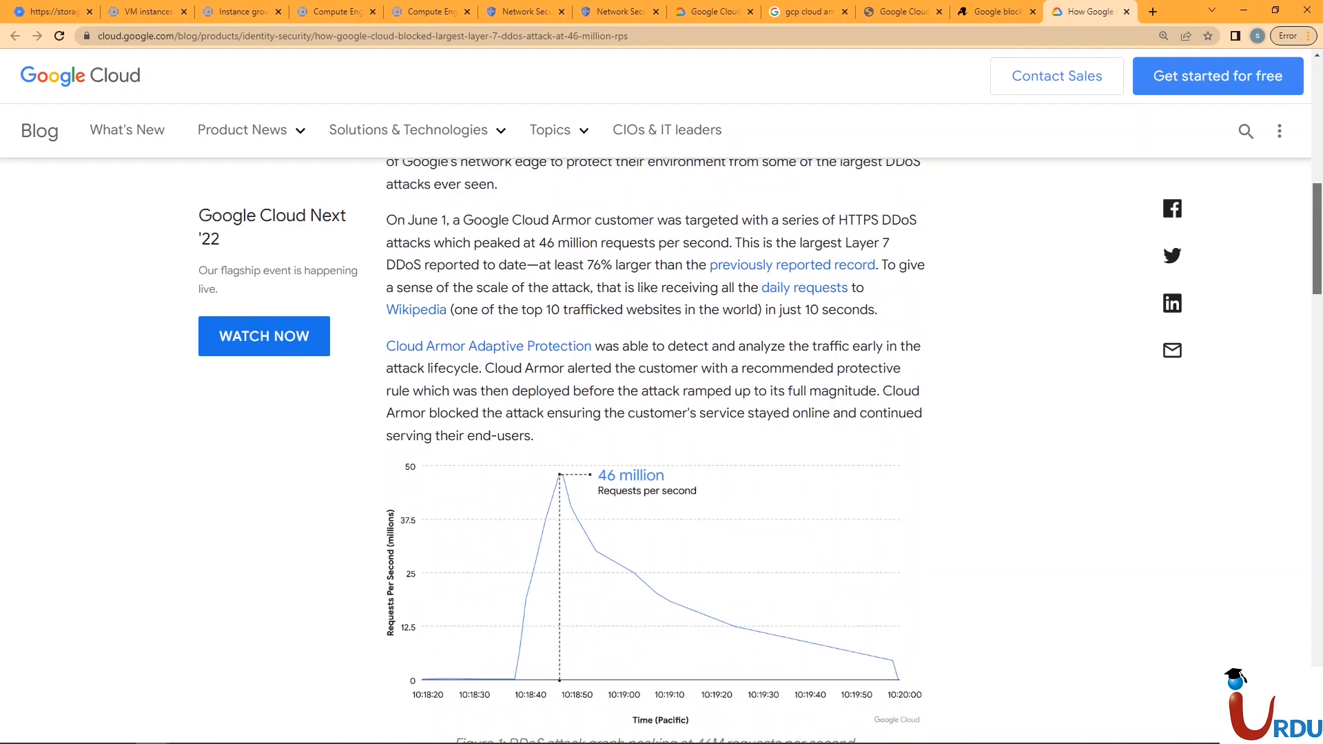
{"action": "scroll", "coordinate": [655, 448], "scroll_direction": "up", "scroll_amount": 1}
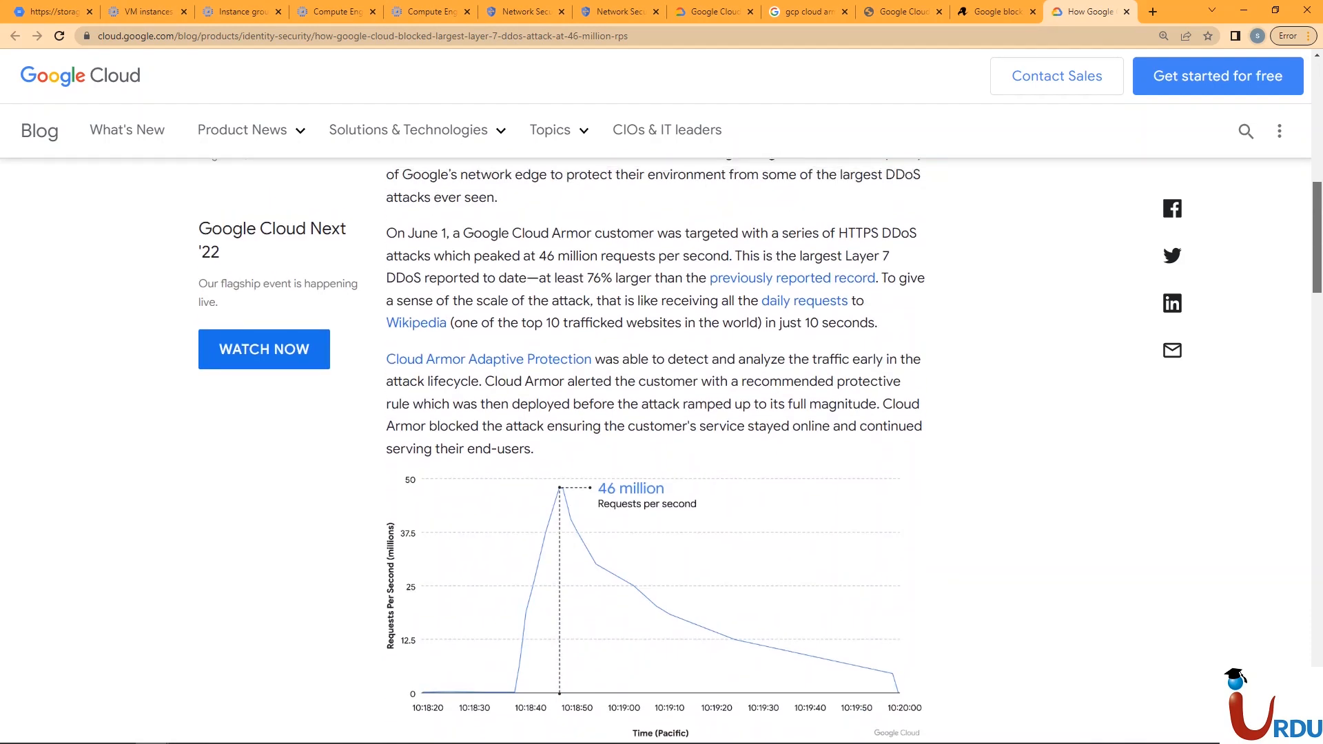
{"action": "scroll", "coordinate": [655, 448], "scroll_direction": "up", "scroll_amount": 5}
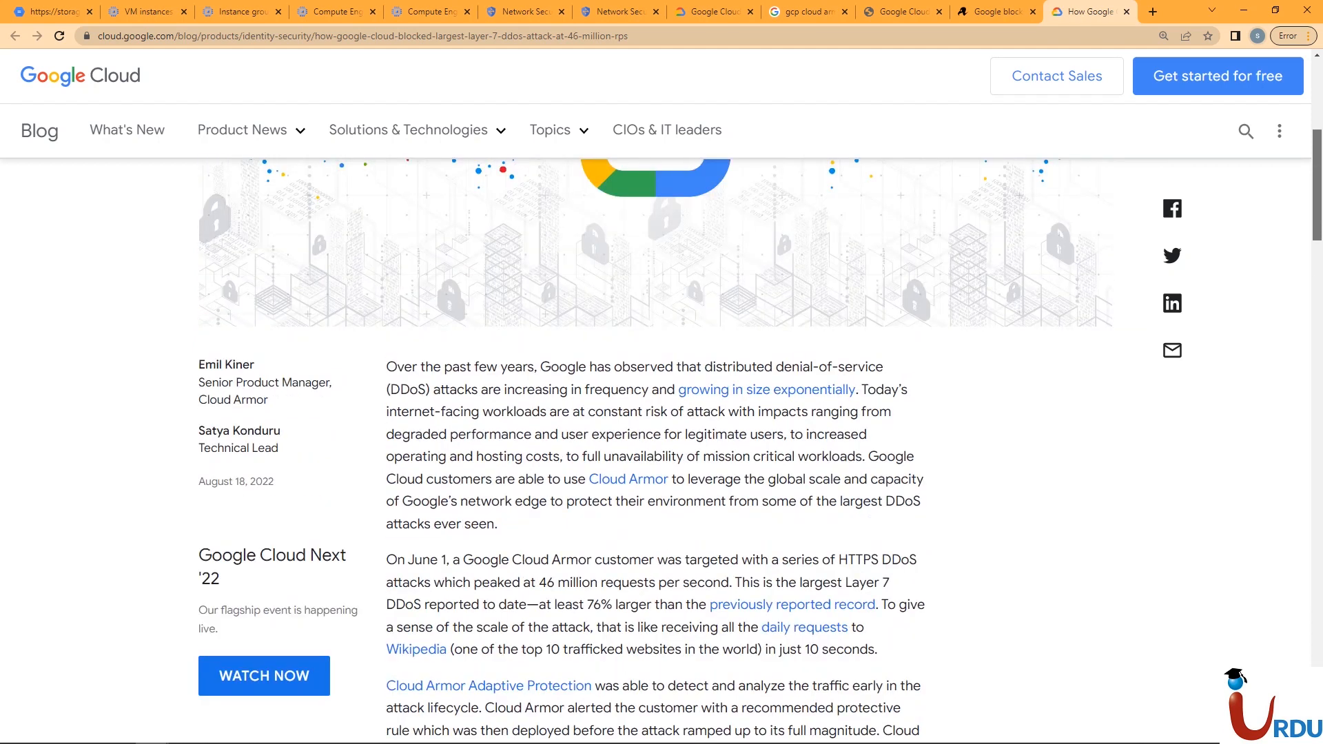
{"action": "scroll", "coordinate": [655, 448], "scroll_direction": "down", "scroll_amount": 3}
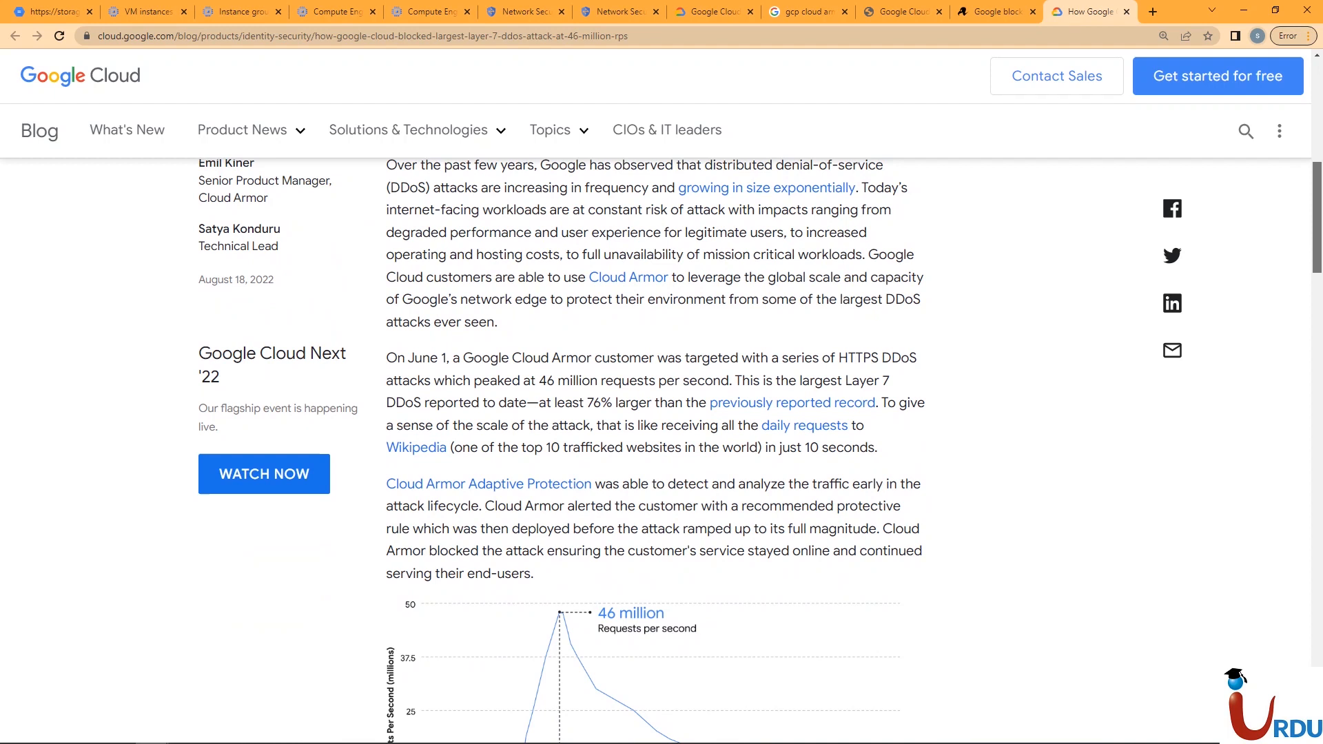
{"action": "scroll", "coordinate": [655, 448], "scroll_direction": "up", "scroll_amount": 5}
{"action": "scroll", "coordinate": [655, 448], "scroll_direction": "down", "scroll_amount": 7}
{"action": "scroll", "coordinate": [654, 448], "scroll_direction": "up", "scroll_amount": 7}
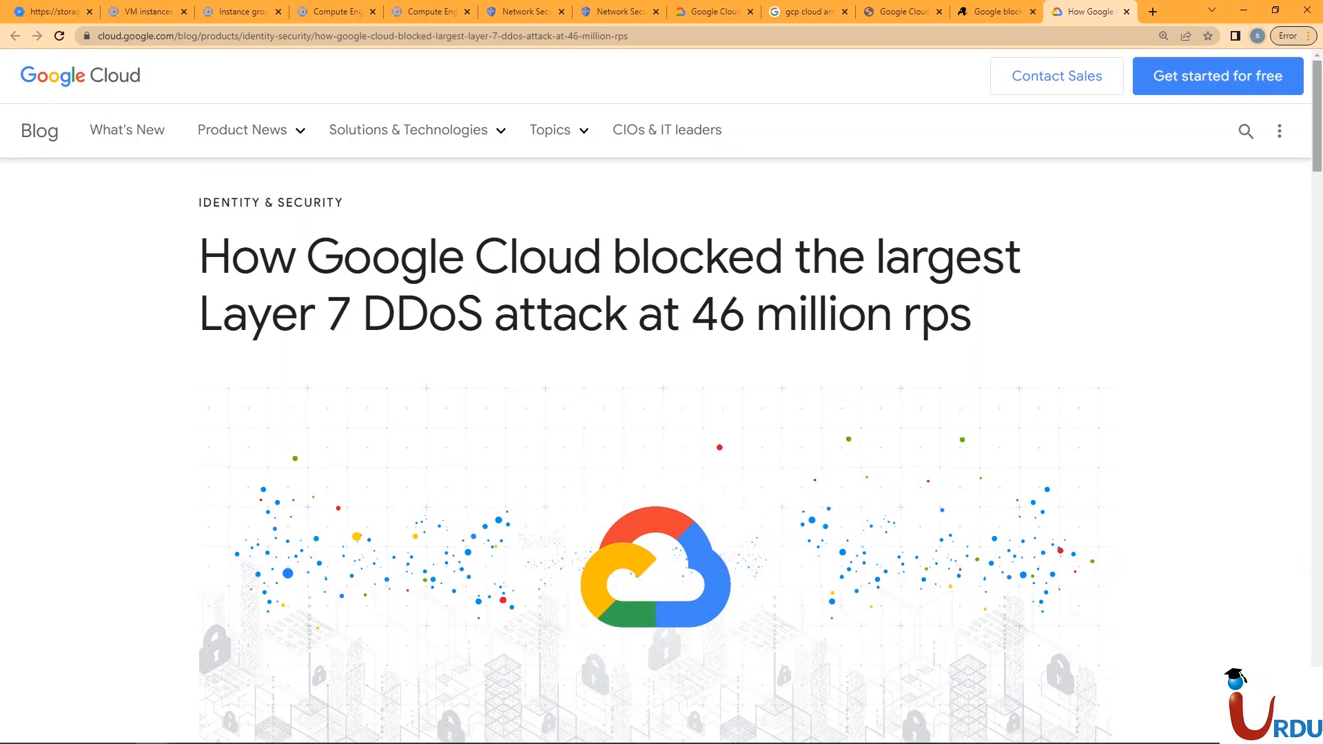
{"action": "scroll", "coordinate": [655, 448], "scroll_direction": "down", "scroll_amount": 7}
{"action": "scroll", "coordinate": [655, 449], "scroll_direction": "down", "scroll_amount": 5}
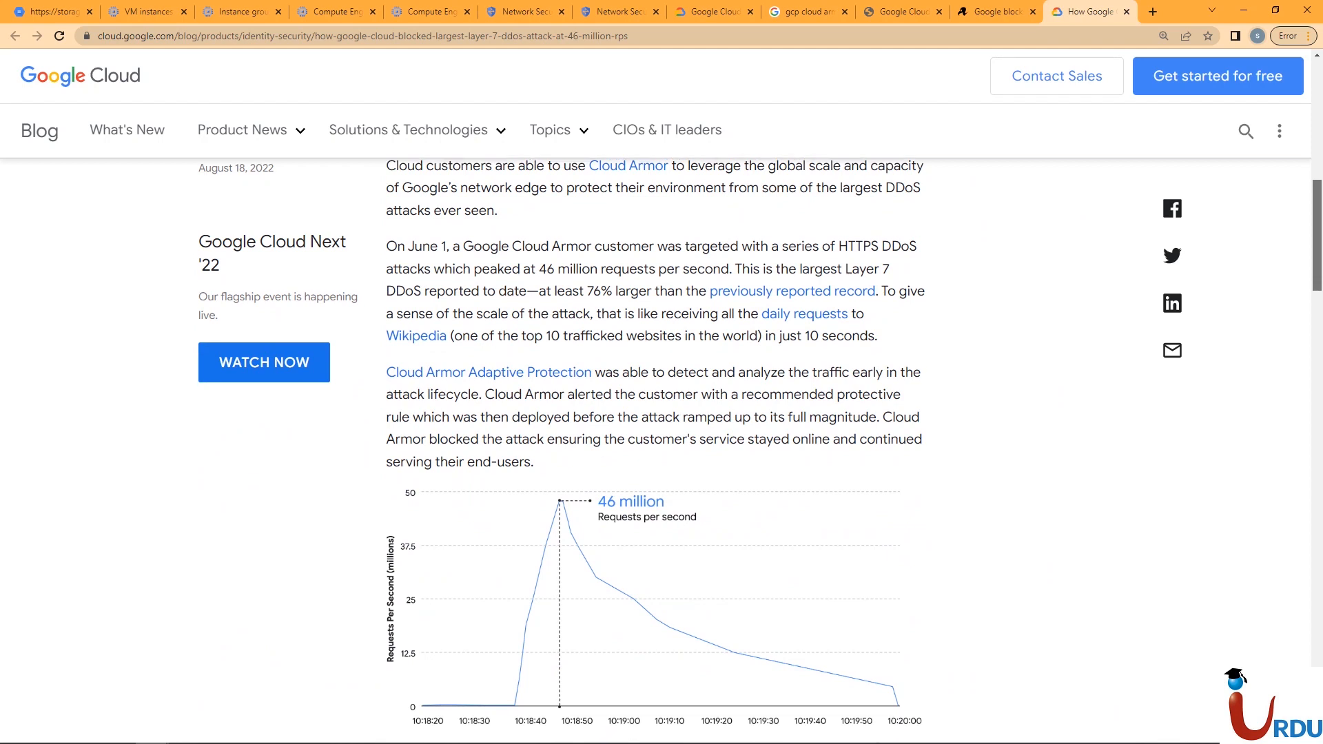
{"action": "scroll", "coordinate": [655, 448], "scroll_direction": "up", "scroll_amount": 1}
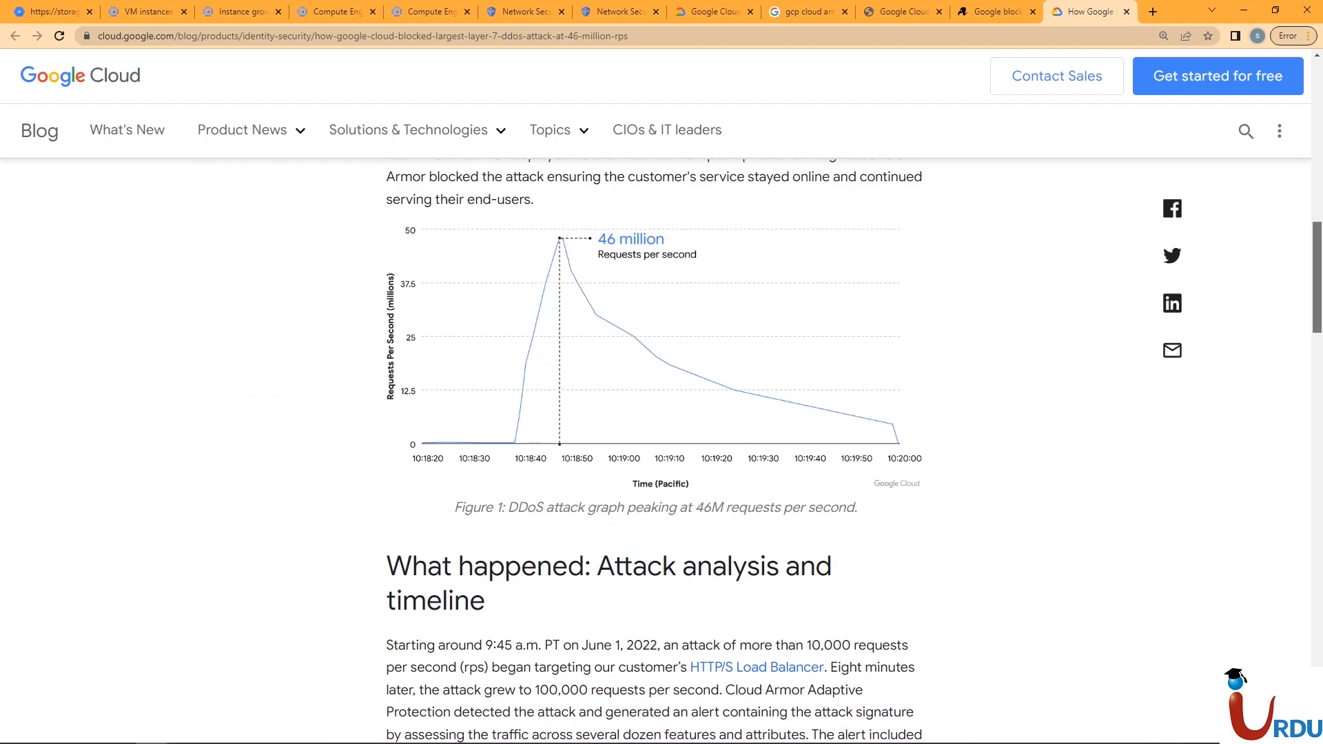
Step: Read the "What happened: Attack analysis and timeline" section, focusing on how Cloud Armor Adaptive Protection detected the attack
{"action": "scroll", "coordinate": [655, 448], "scroll_direction": "down", "scroll_amount": 1}
{"action": "scroll", "coordinate": [655, 449], "scroll_direction": "down", "scroll_amount": 2}
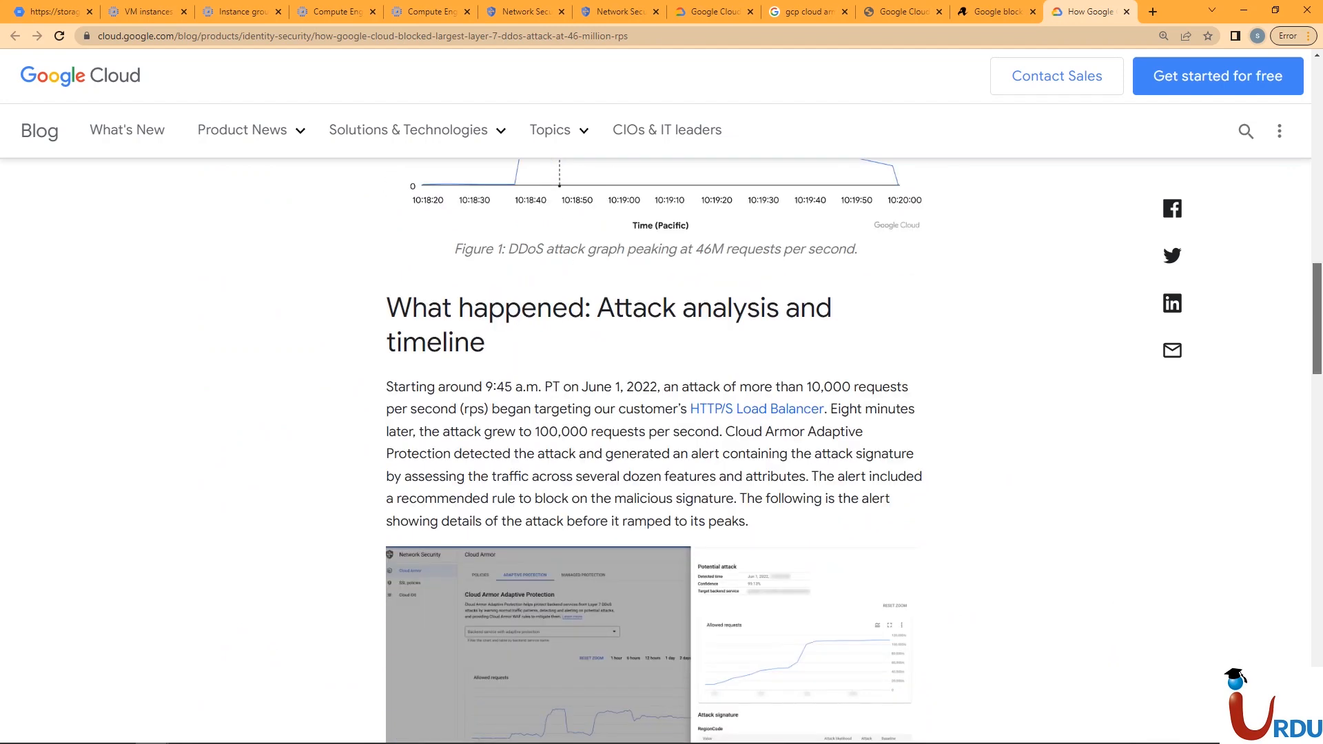
{"action": "scroll", "coordinate": [655, 448], "scroll_direction": "down", "scroll_amount": 1}
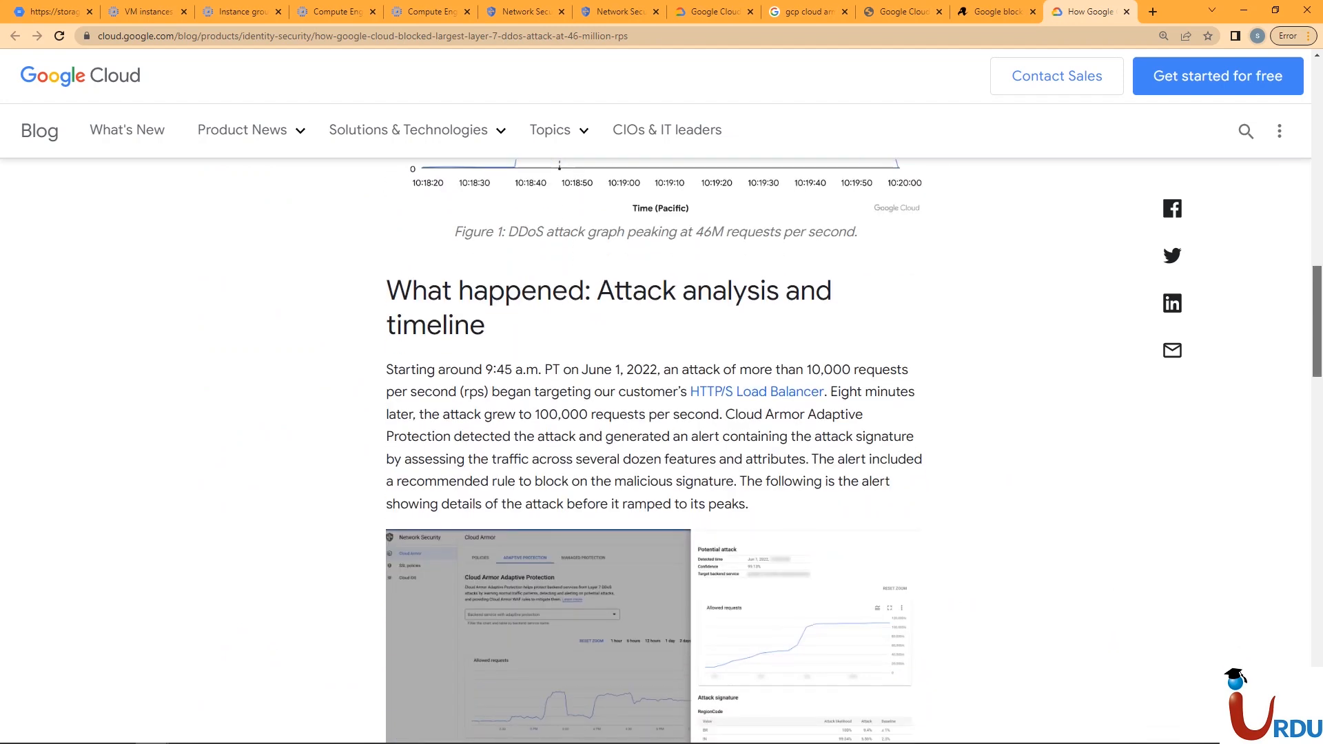
{"action": "scroll", "coordinate": [1173, 303], "scroll_direction": "down", "scroll_amount": 1}
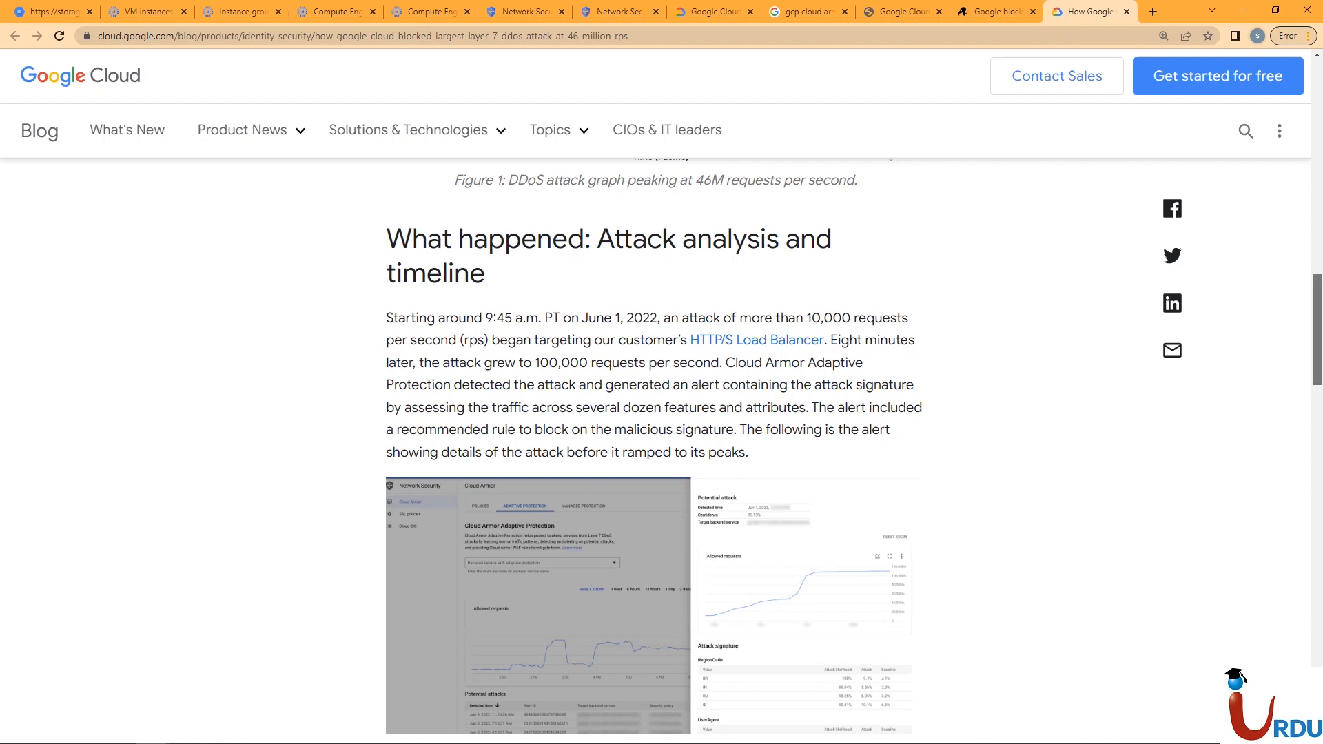
{"action": "left_click_drag", "start_coordinate": [639, 362], "coordinate": [419, 385]}
Step: Open the Figure 2 Cloud Armor Adaptive Protection alert image at a readable size in its own tab
{"action": "left_click_drag", "start_coordinate": [1317, 330], "coordinate": [1317, 371]}
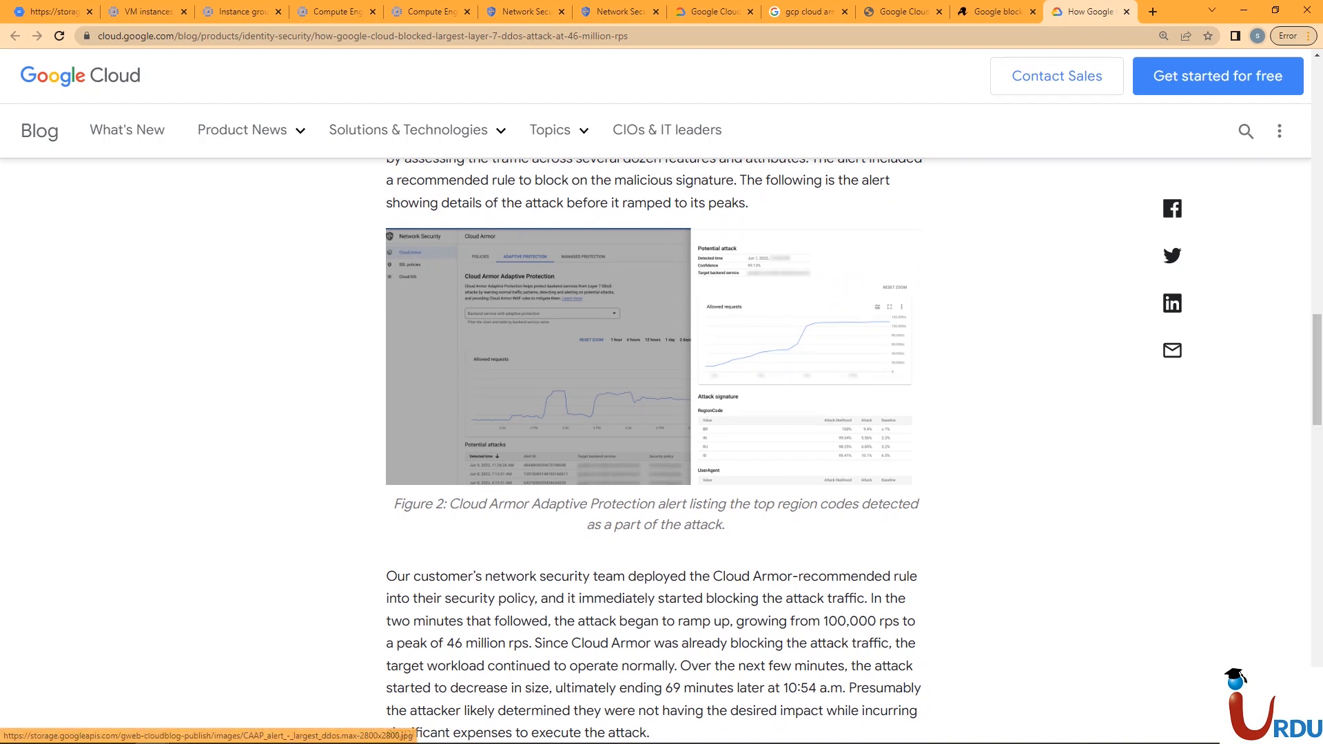
{"action": "left_click", "coordinate": [654, 356]}
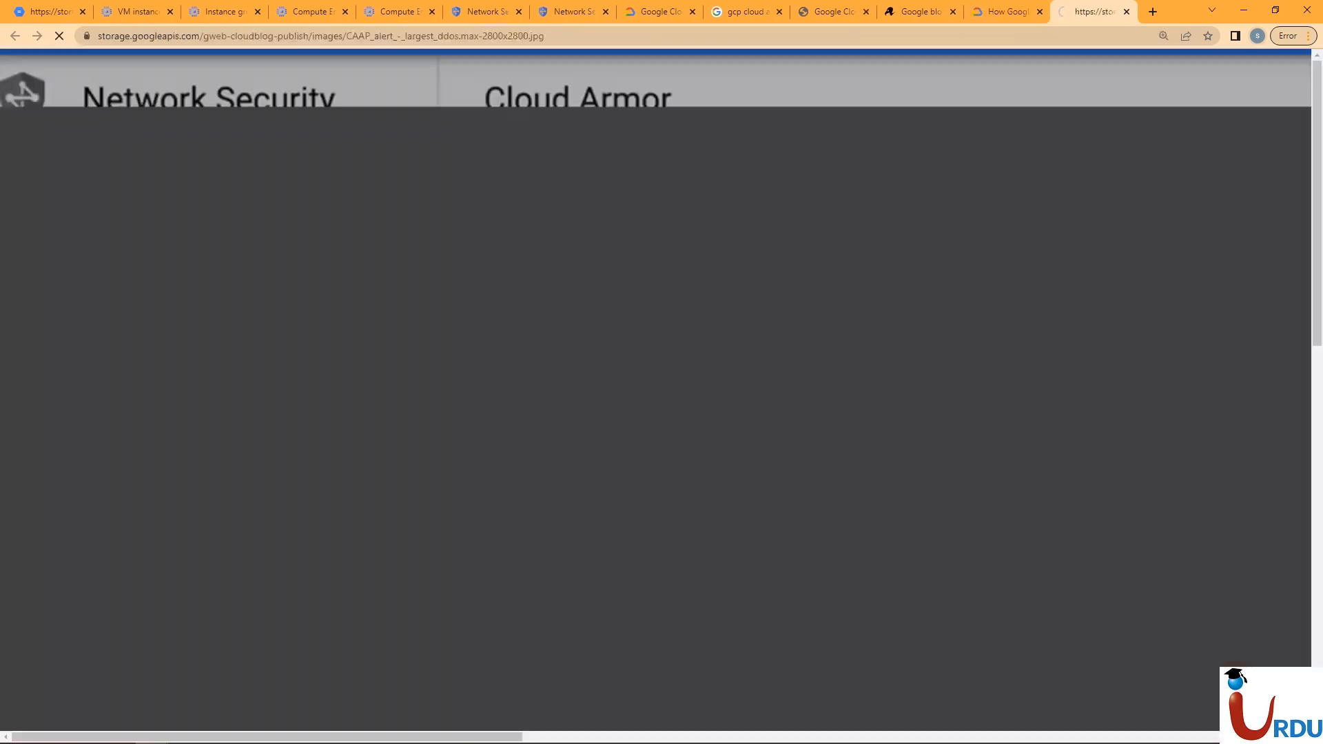
{"action": "left_click", "coordinate": [654, 357]}
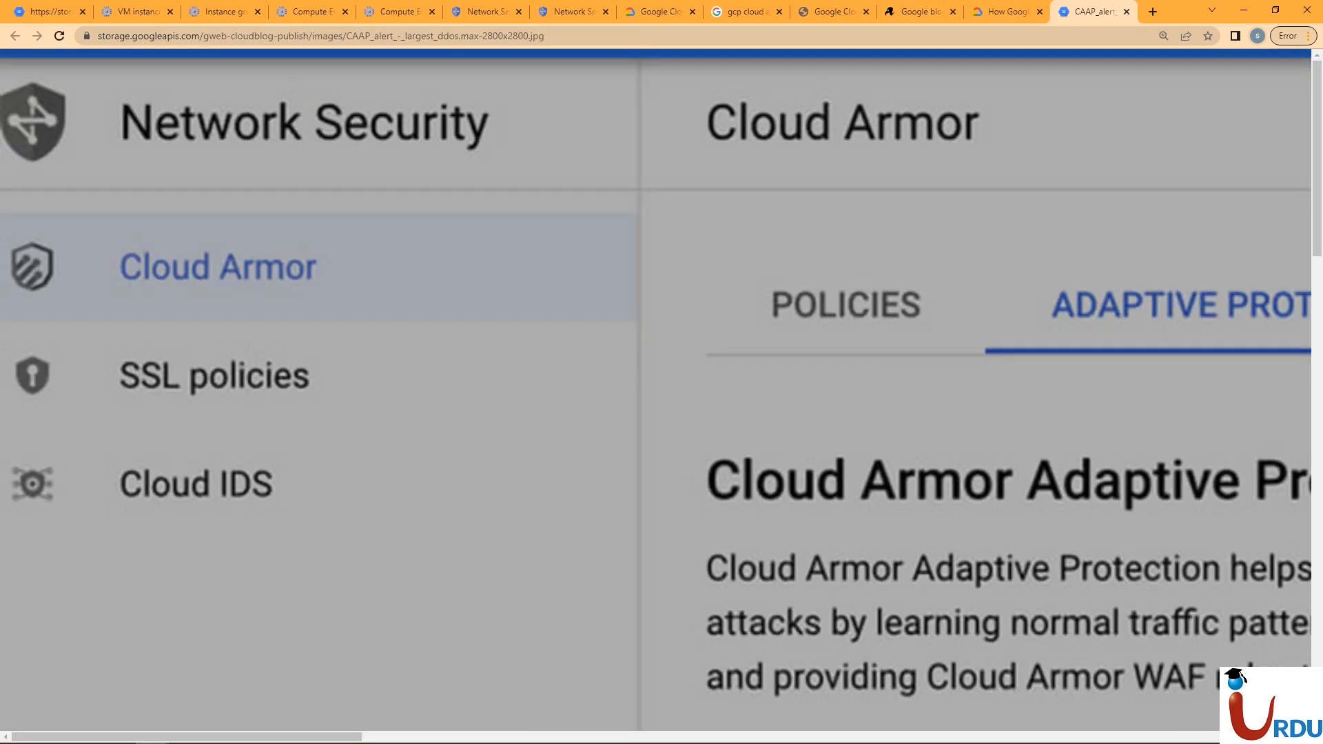
{"action": "left_click", "coordinate": [655, 356]}
{"action": "left_click", "coordinate": [655, 356]}
{"action": "left_click", "coordinate": [654, 356]}
{"action": "mouse_move", "coordinate": [344, 737]}
{"action": "left_mouse_down"}
{"action": "mouse_move", "coordinate": [1077, 737]}
{"action": "mouse_move", "coordinate": [345, 737]}
{"action": "left_mouse_up"}
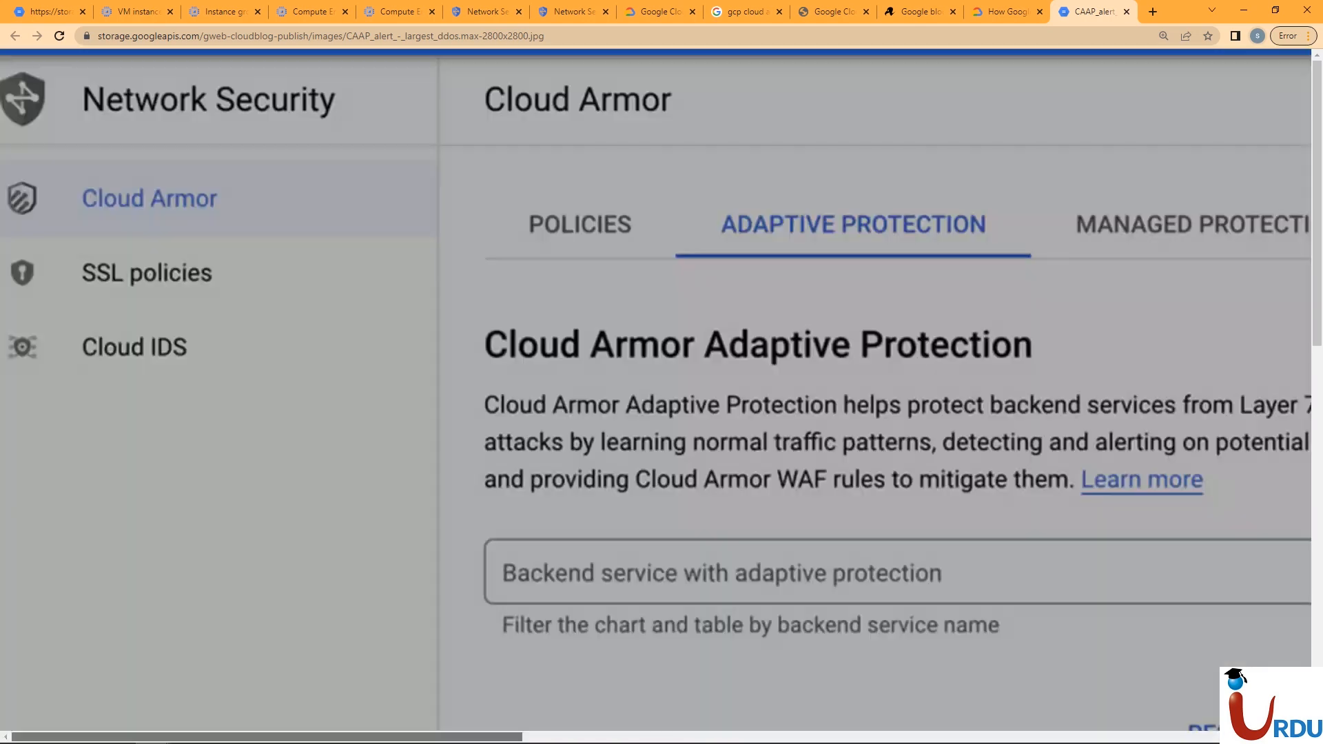
{"action": "left_click", "coordinate": [655, 386]}
{"action": "left_click", "coordinate": [655, 386]}
{"action": "left_click", "coordinate": [655, 386]}
Step: Examine the alert image's Potential attack details, Allowed requests chart and the RegionCode table under Attack signature
{"action": "left_click_drag", "start_coordinate": [344, 737], "coordinate": [652, 737]}
{"action": "left_click", "coordinate": [827, 448]}
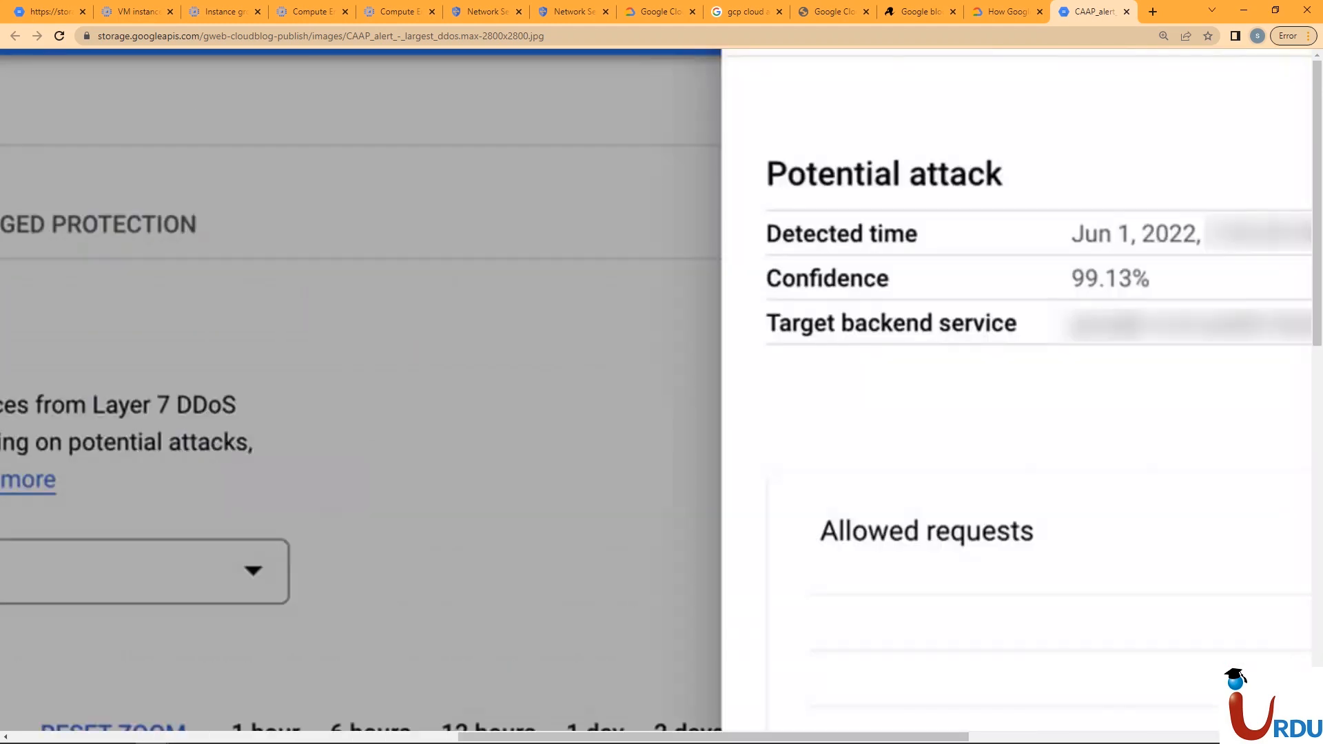
{"action": "left_click_drag", "start_coordinate": [1318, 207], "coordinate": [1318, 217]}
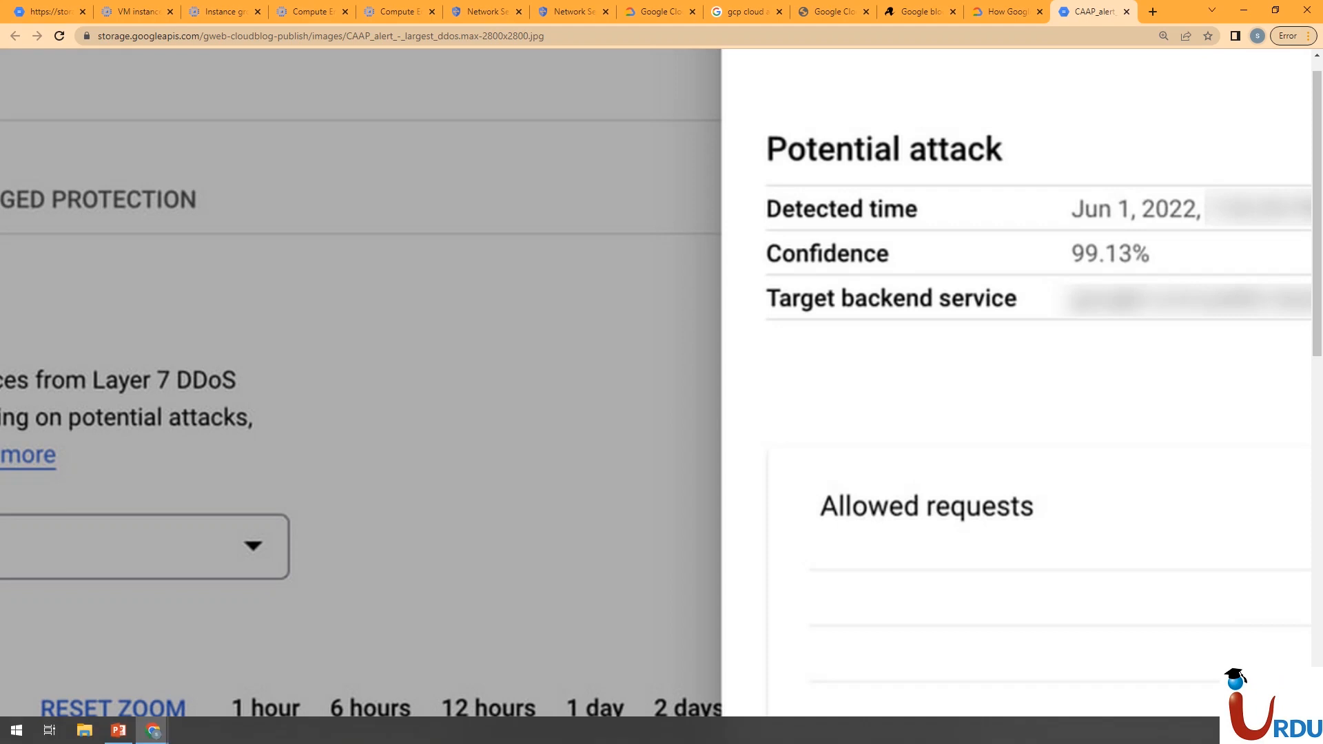
{"action": "mouse_move", "coordinate": [713, 737]}
{"action": "left_mouse_down"}
{"action": "mouse_move", "coordinate": [1020, 737]}
{"action": "mouse_move", "coordinate": [952, 737]}
{"action": "mouse_move", "coordinate": [967, 736]}
{"action": "left_mouse_up"}
{"action": "left_click_drag", "start_coordinate": [1317, 213], "coordinate": [1317, 551]}
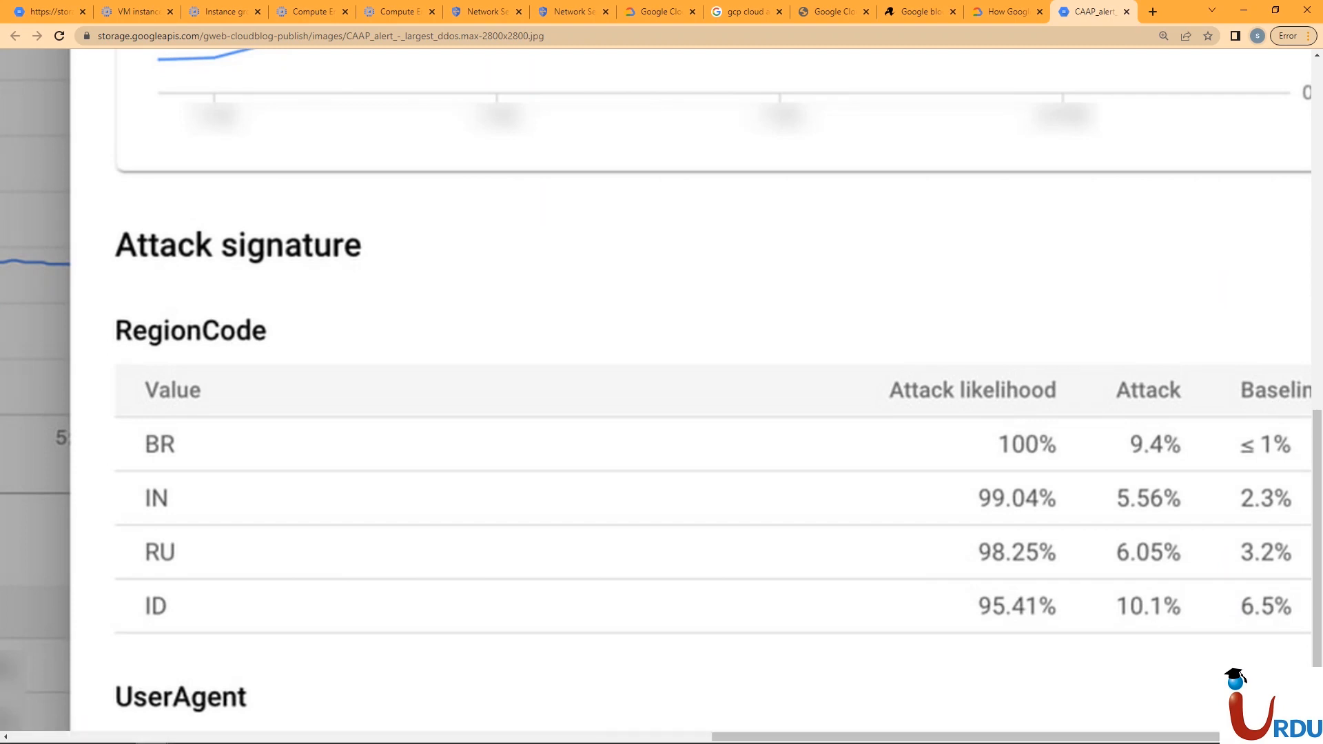
{"action": "mouse_move", "coordinate": [968, 737]}
{"action": "left_mouse_down"}
{"action": "mouse_move", "coordinate": [1037, 737]}
{"action": "mouse_move", "coordinate": [944, 737]}
{"action": "mouse_move", "coordinate": [985, 737]}
{"action": "left_mouse_up"}
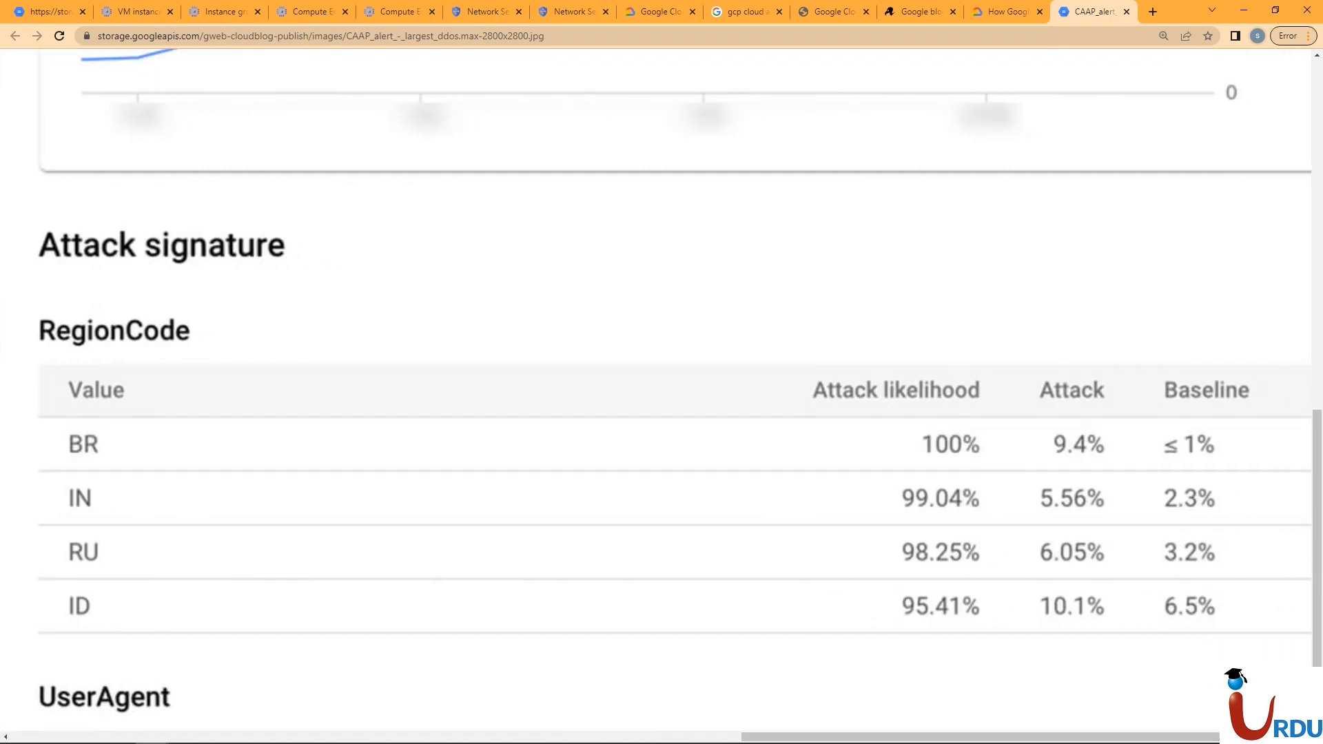
{"action": "scroll", "coordinate": [662, 386], "scroll_direction": "down", "scroll_amount": 1}
{"action": "scroll", "coordinate": [662, 386], "scroll_direction": "up", "scroll_amount": 9}
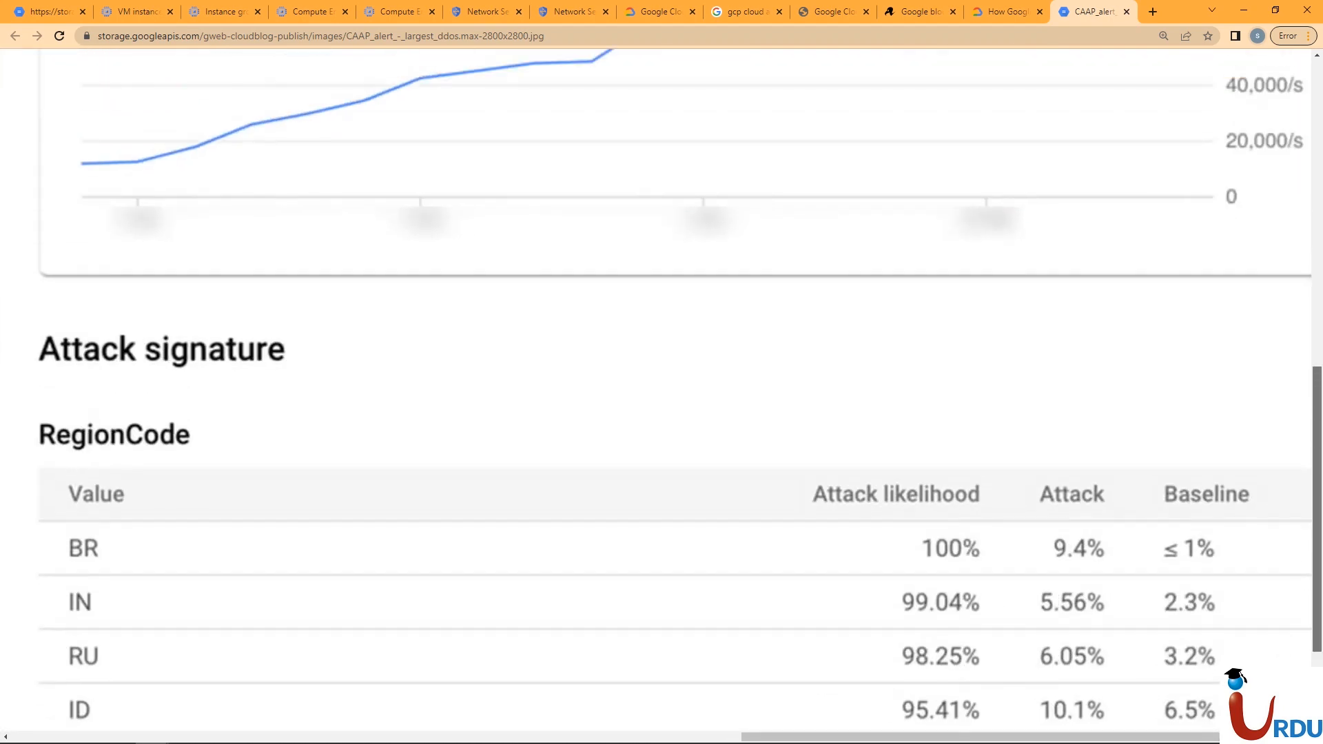
{"action": "scroll", "coordinate": [662, 386], "scroll_direction": "up", "scroll_amount": 5}
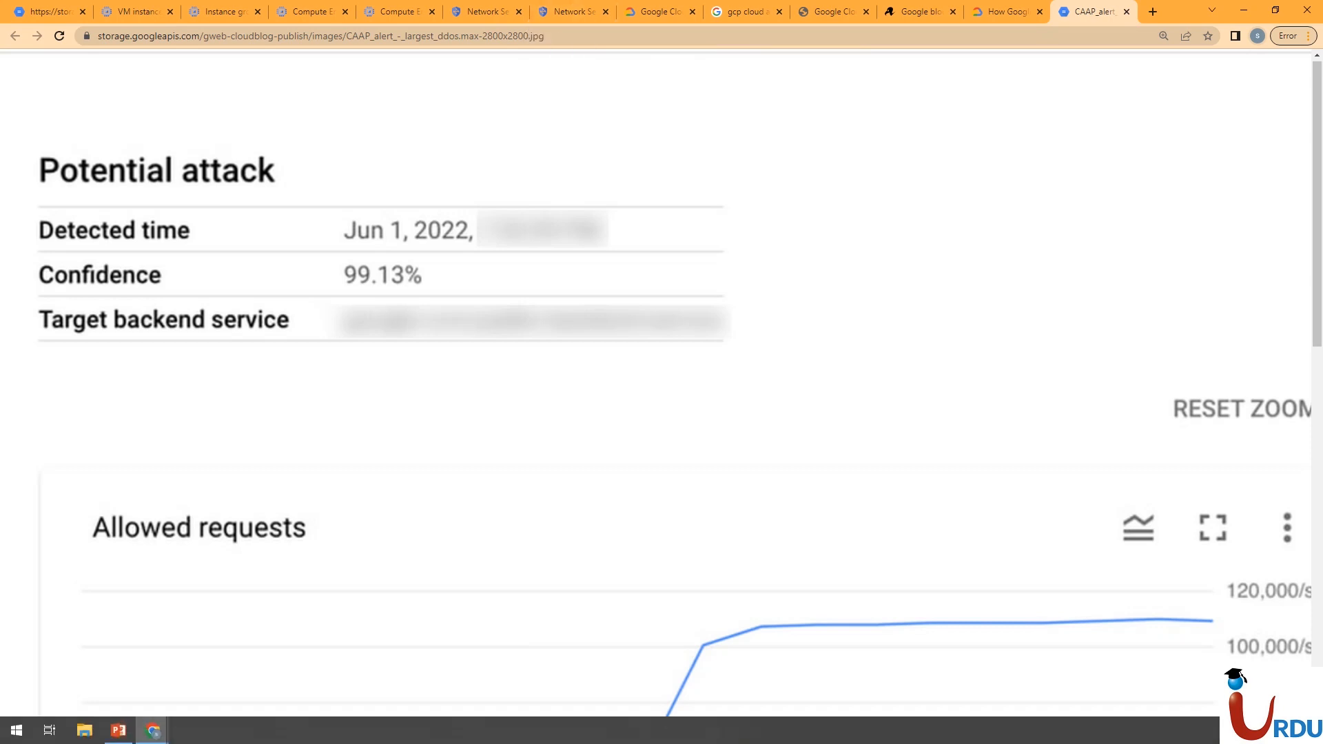
Step: Switch to PowerPoint to return to the Hands-On Lab task list slide
{"action": "left_click", "coordinate": [119, 730]}
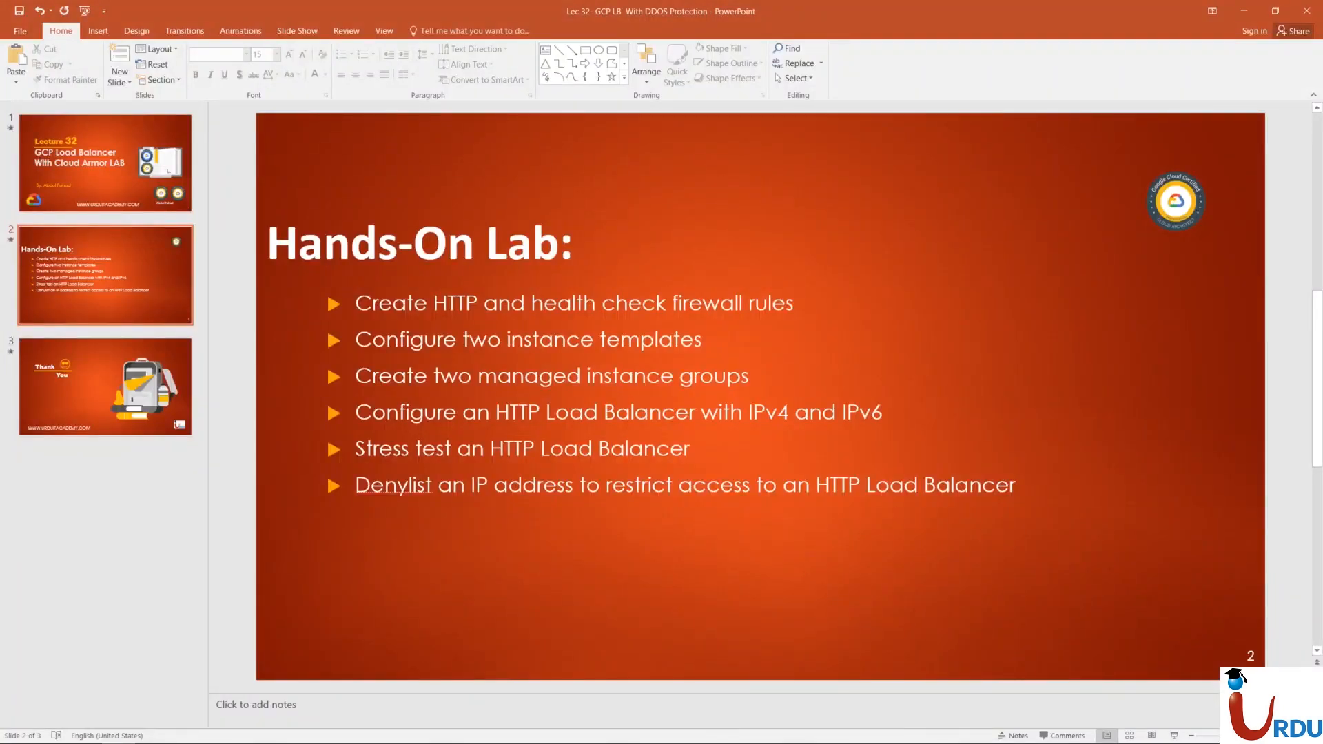